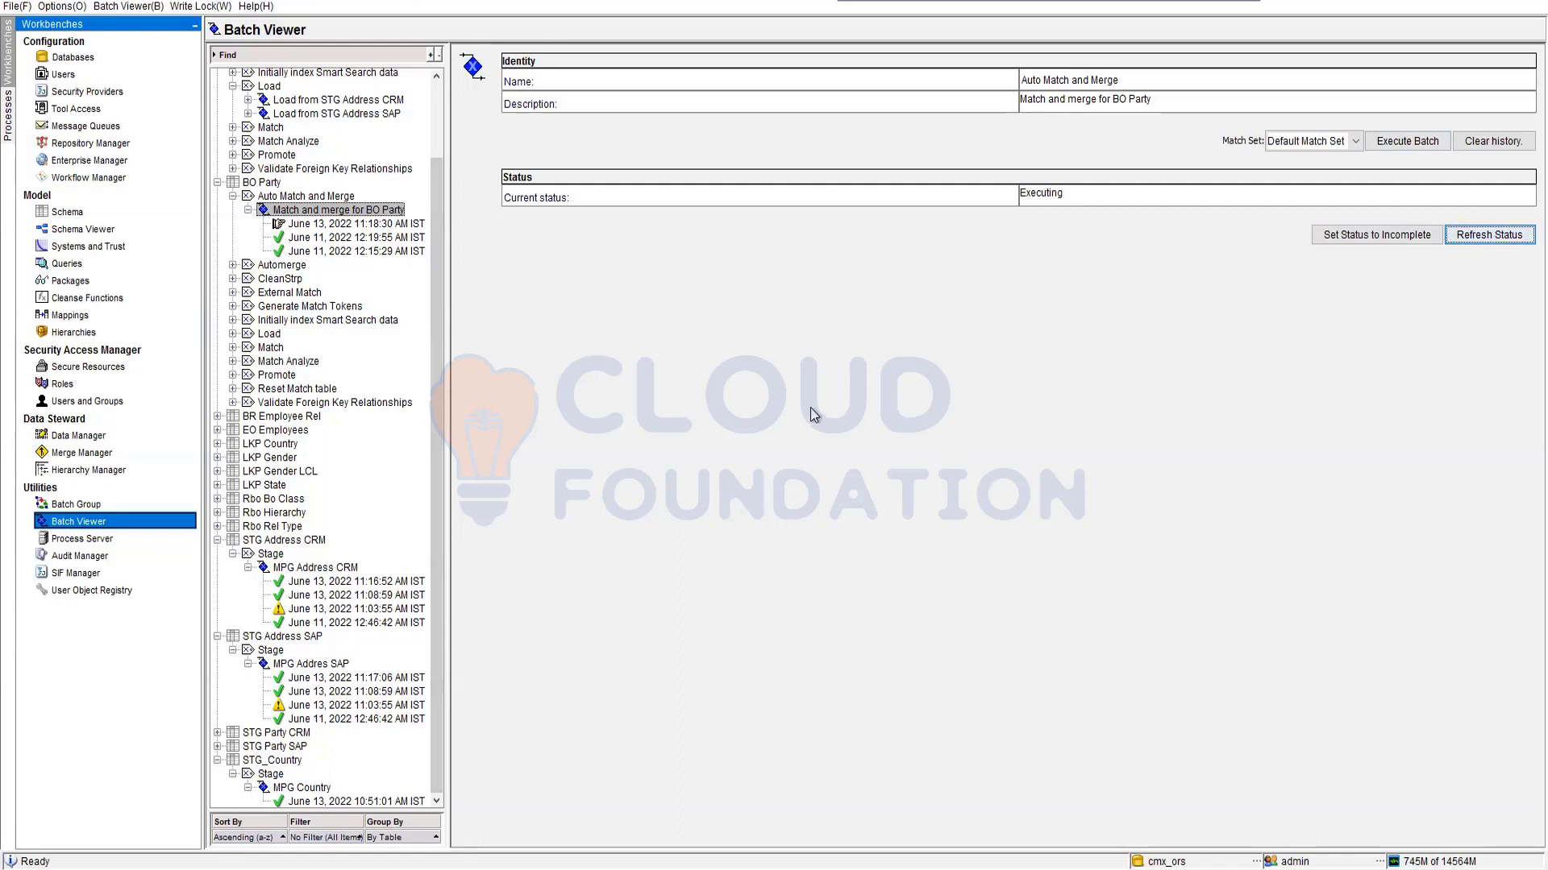
# Review the EMP_REL and Employee queries and the PUT Employees package, finishing in the Hierarchies tool
pyautogui.click(113, 268)
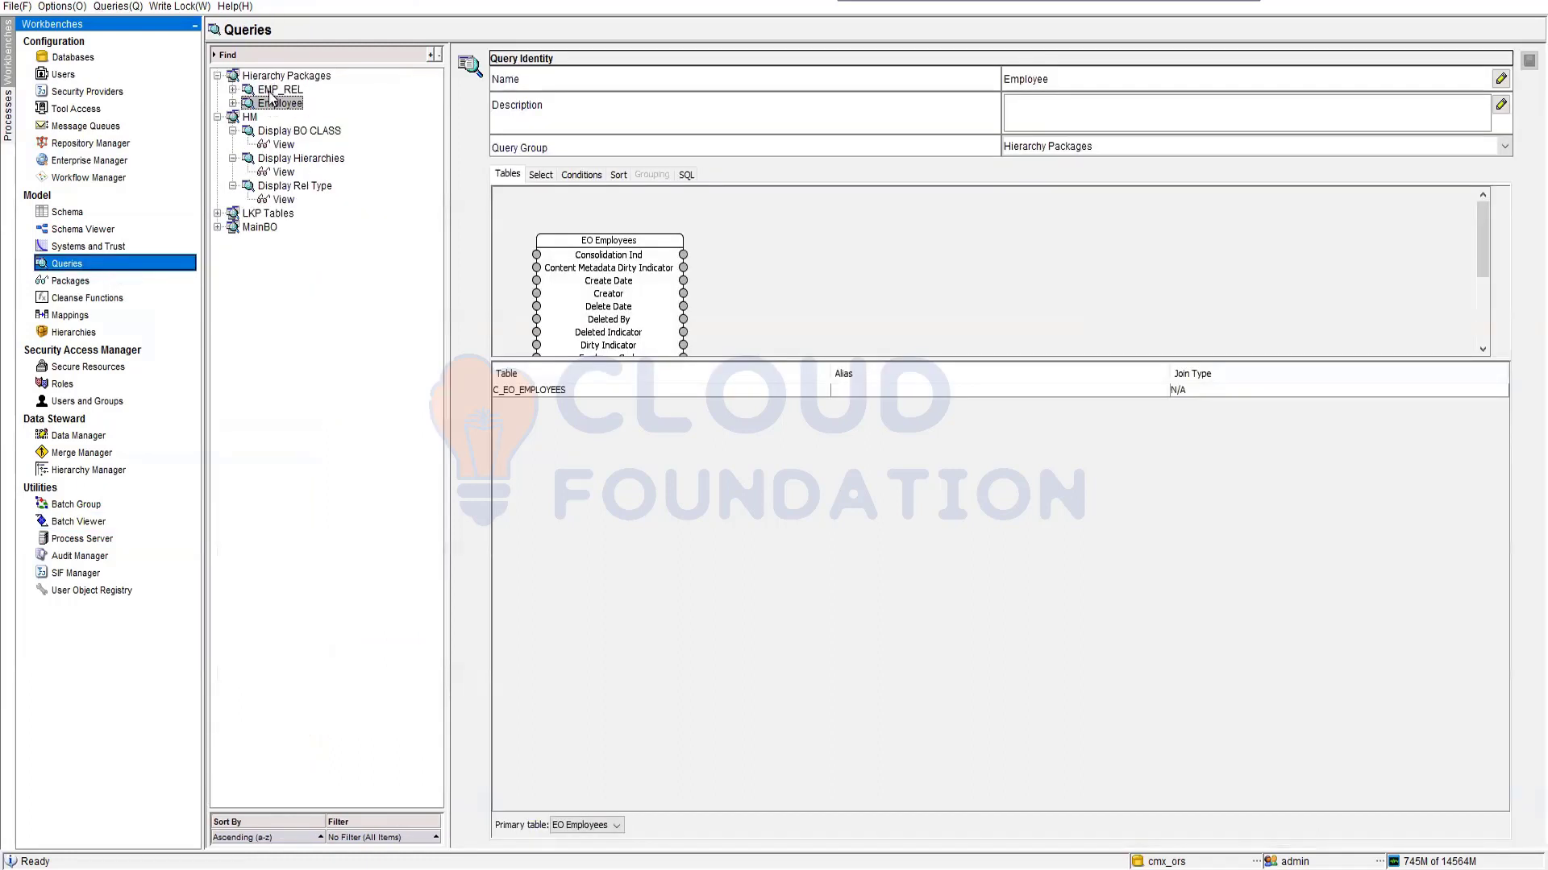
pyautogui.click(276, 91)
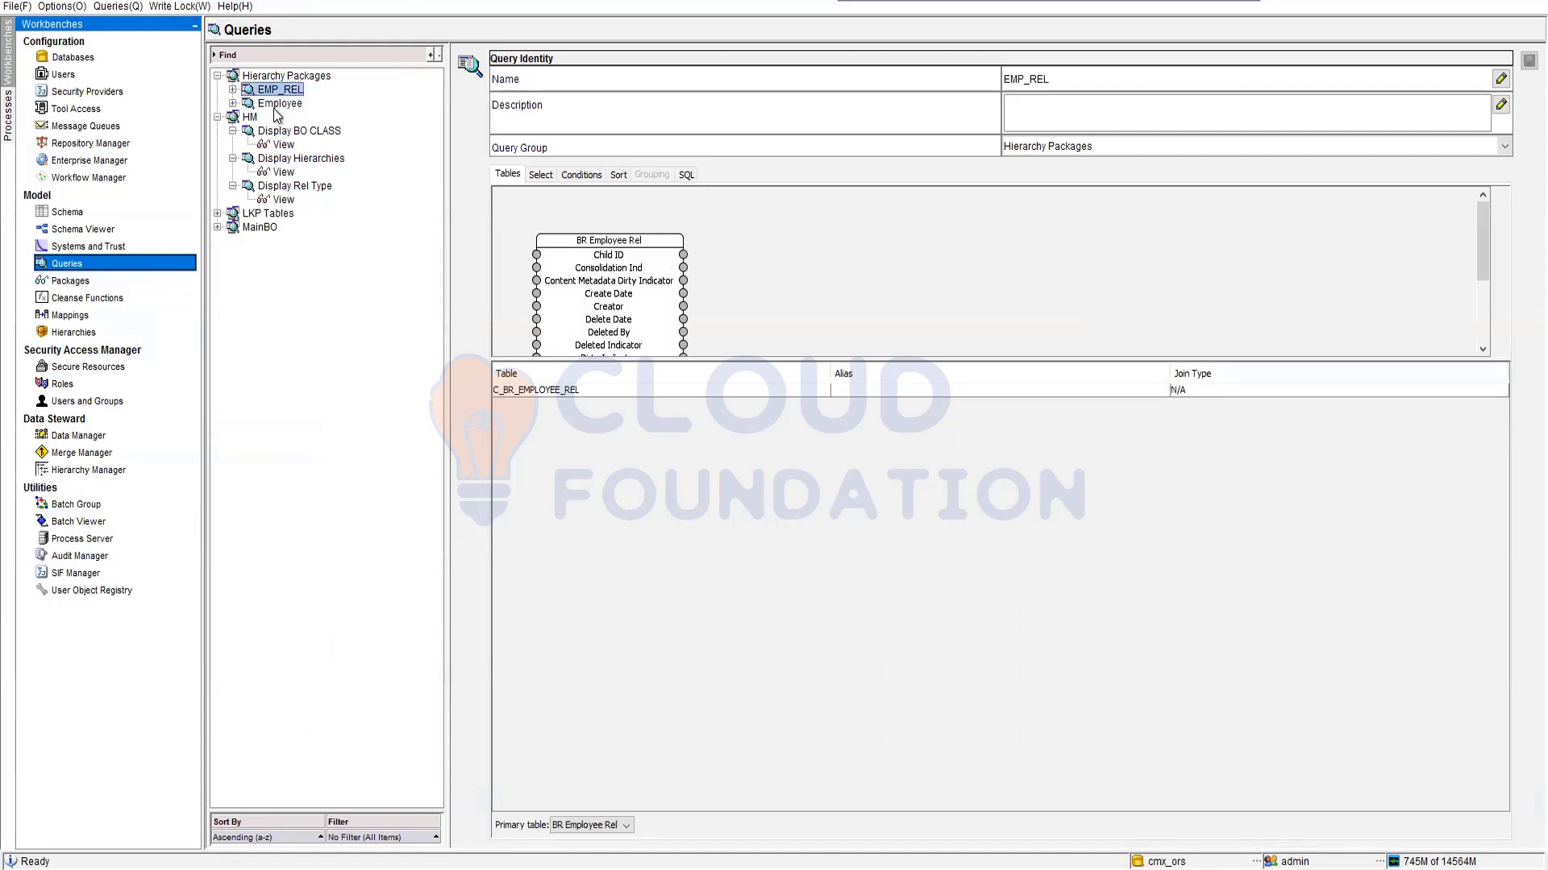
pyautogui.click(280, 105)
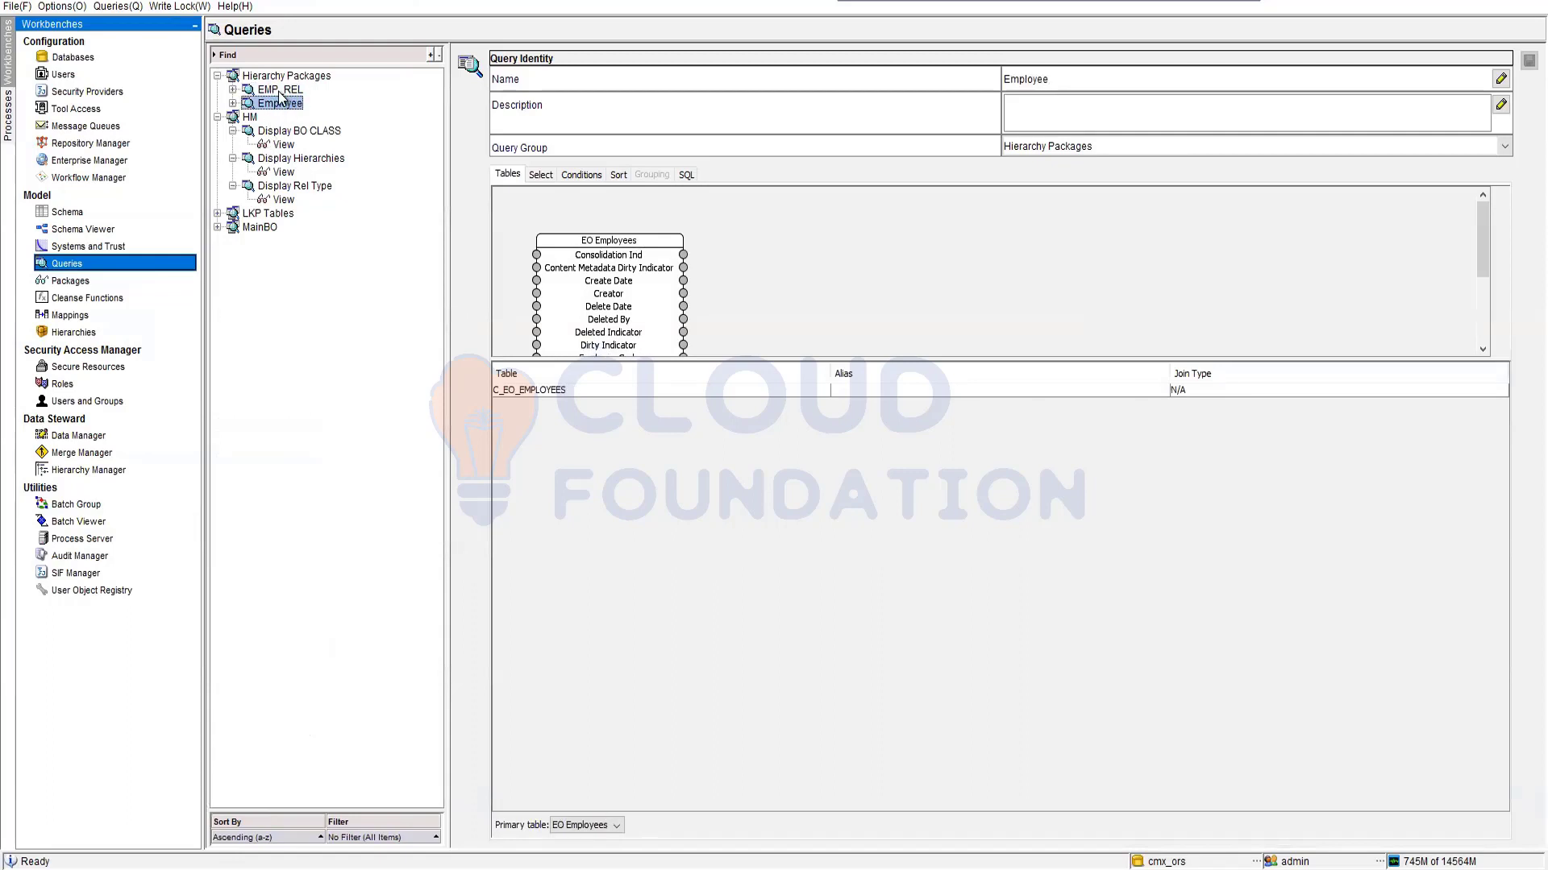
pyautogui.click(70, 280)
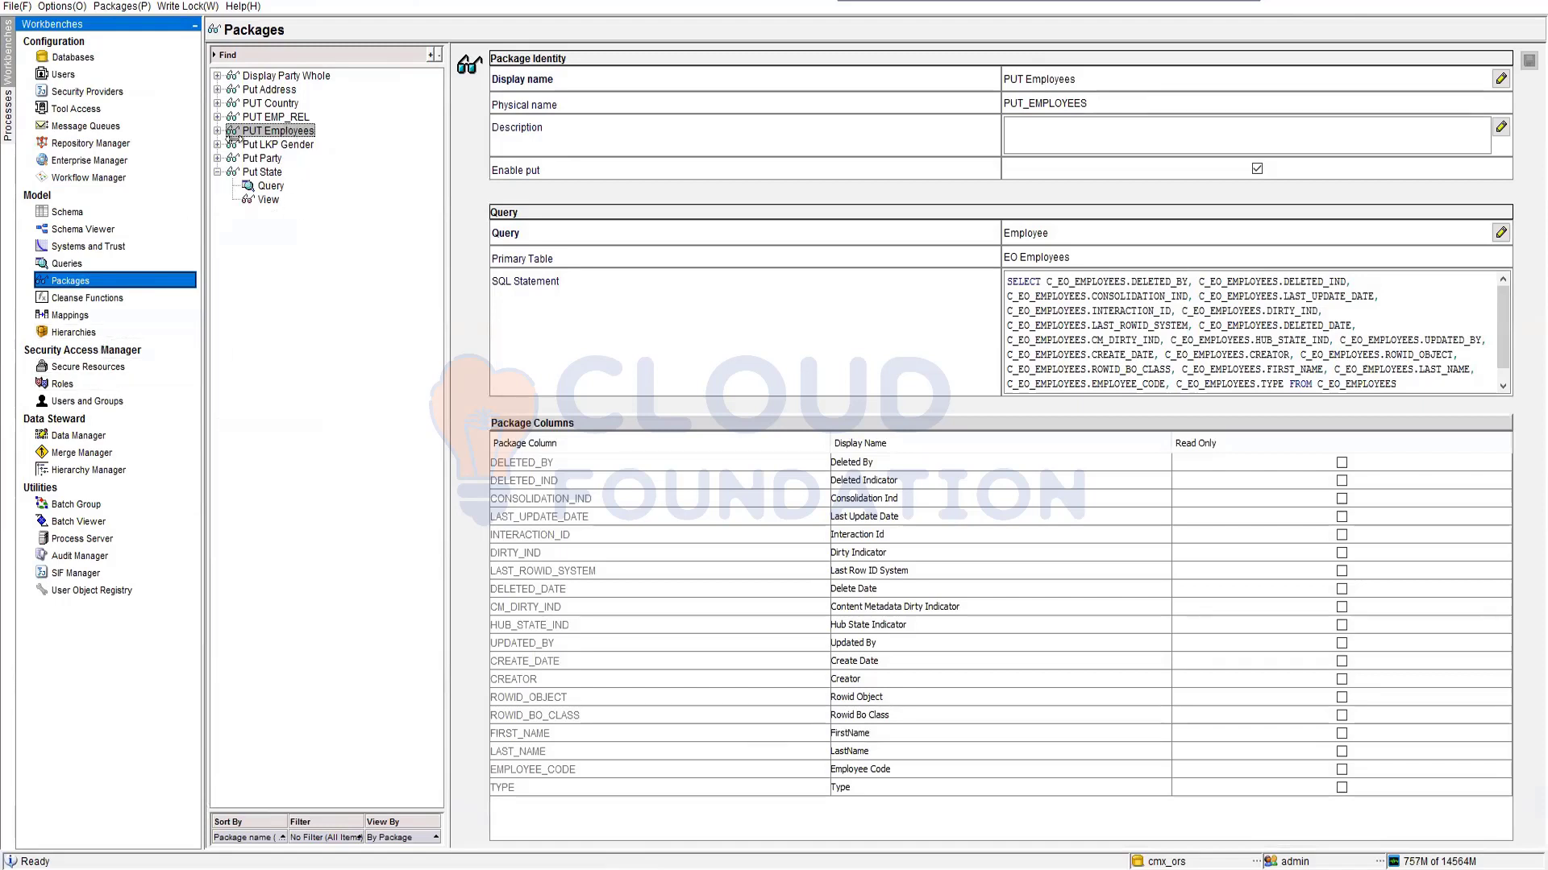
pyautogui.click(74, 332)
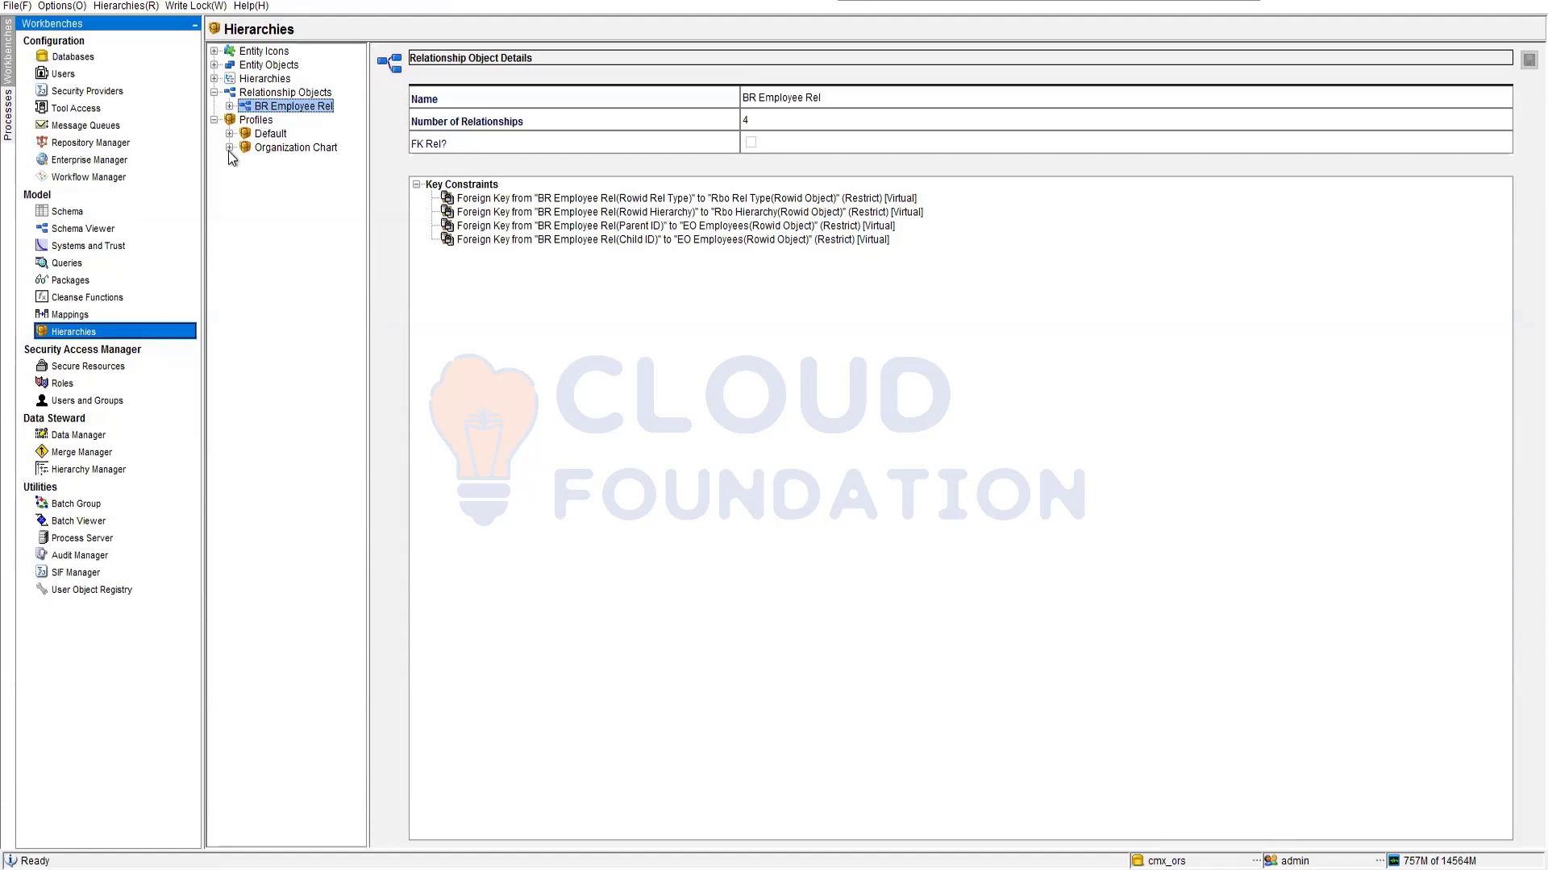
# Try adding a new hierarchy profile, and discard it unsaved by returning to the Organization Chart profile
pyautogui.click(250, 122)
pyautogui.rightClick(250, 122)
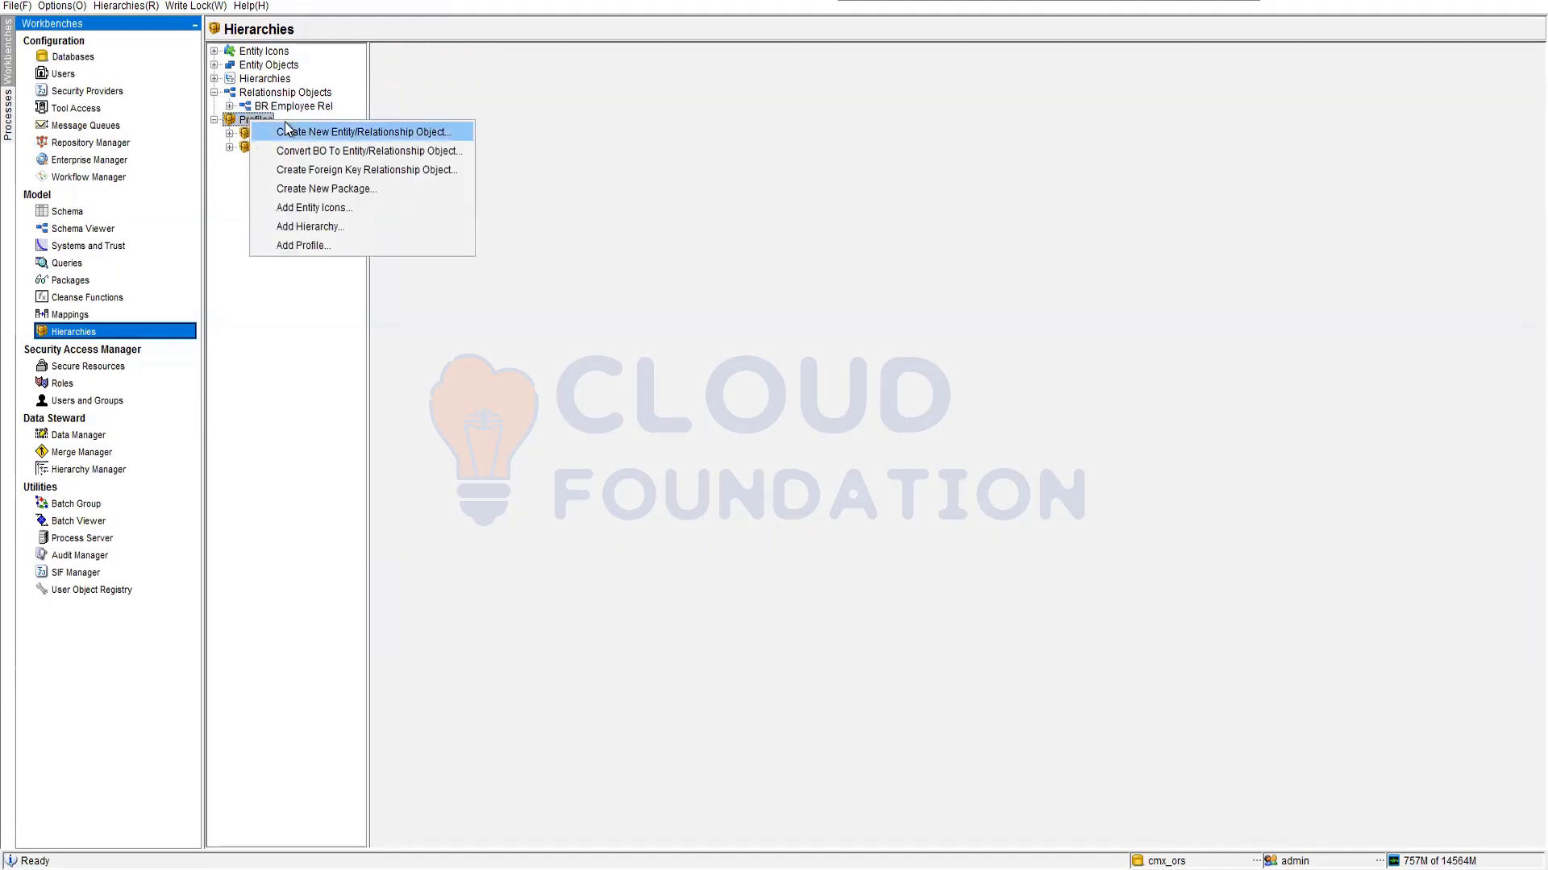
pyautogui.click(286, 245)
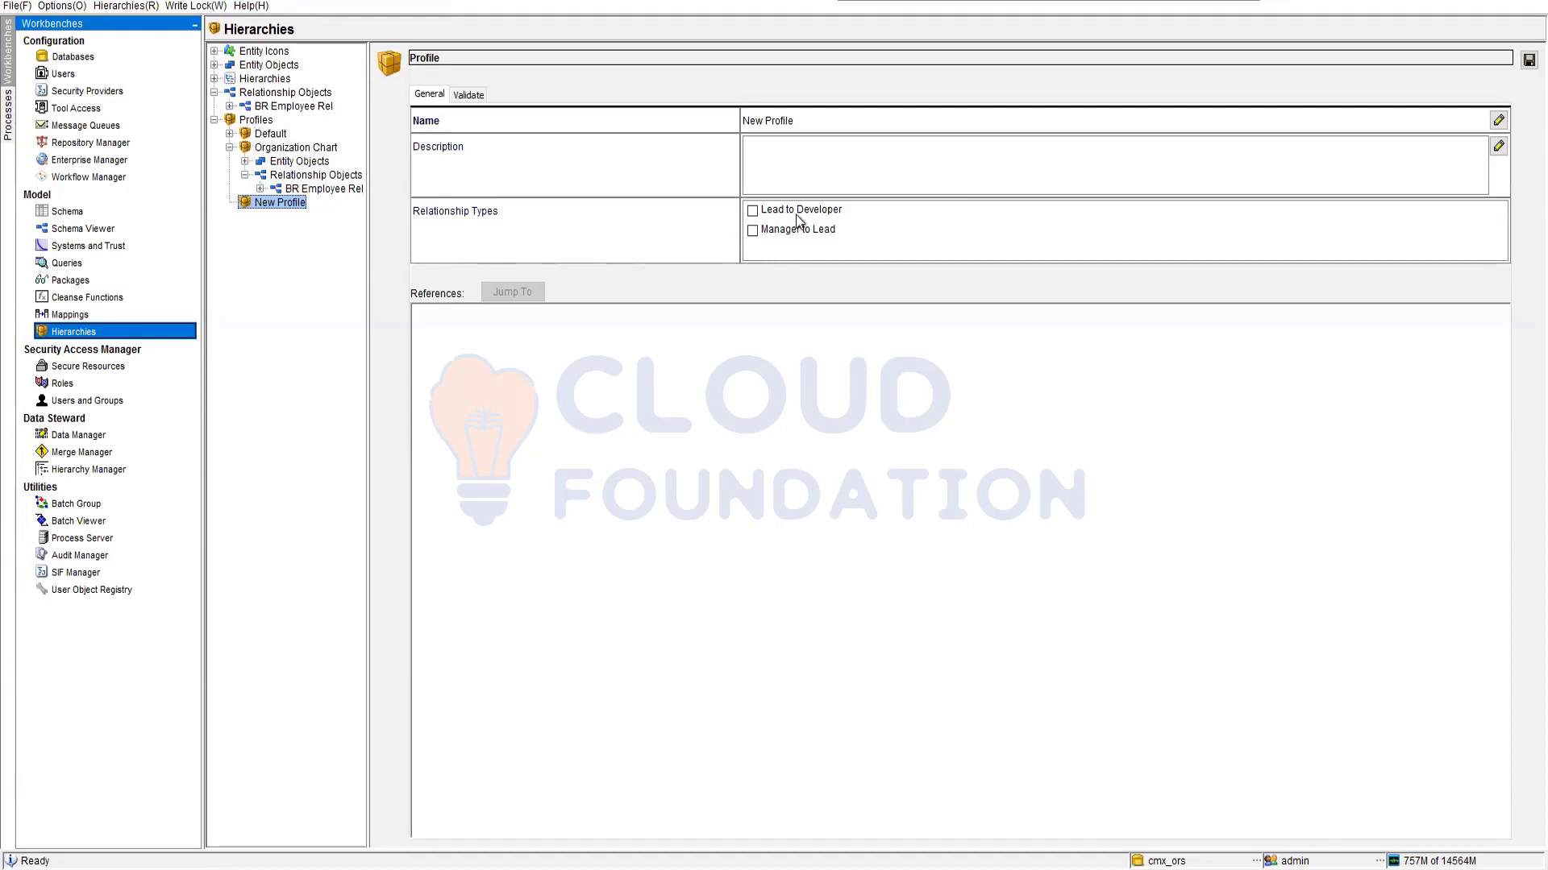
pyautogui.click(266, 148)
pyautogui.click(989, 476)
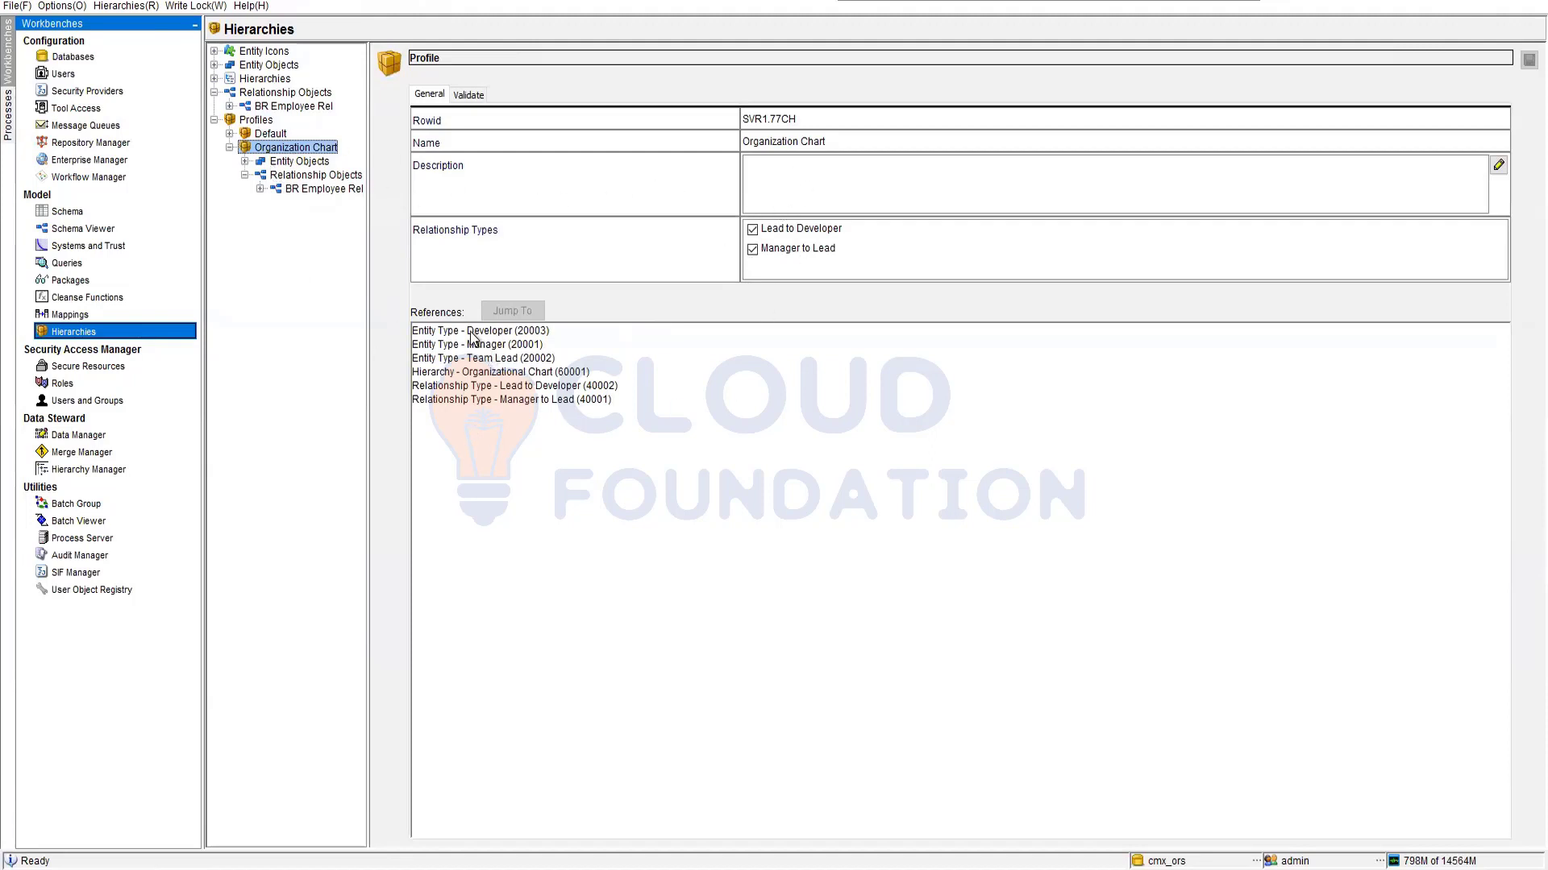
# Expand the Organization Chart profile's entity and relationship objects and examine the HM package columns of the Developer entity type
pyautogui.click(244, 162)
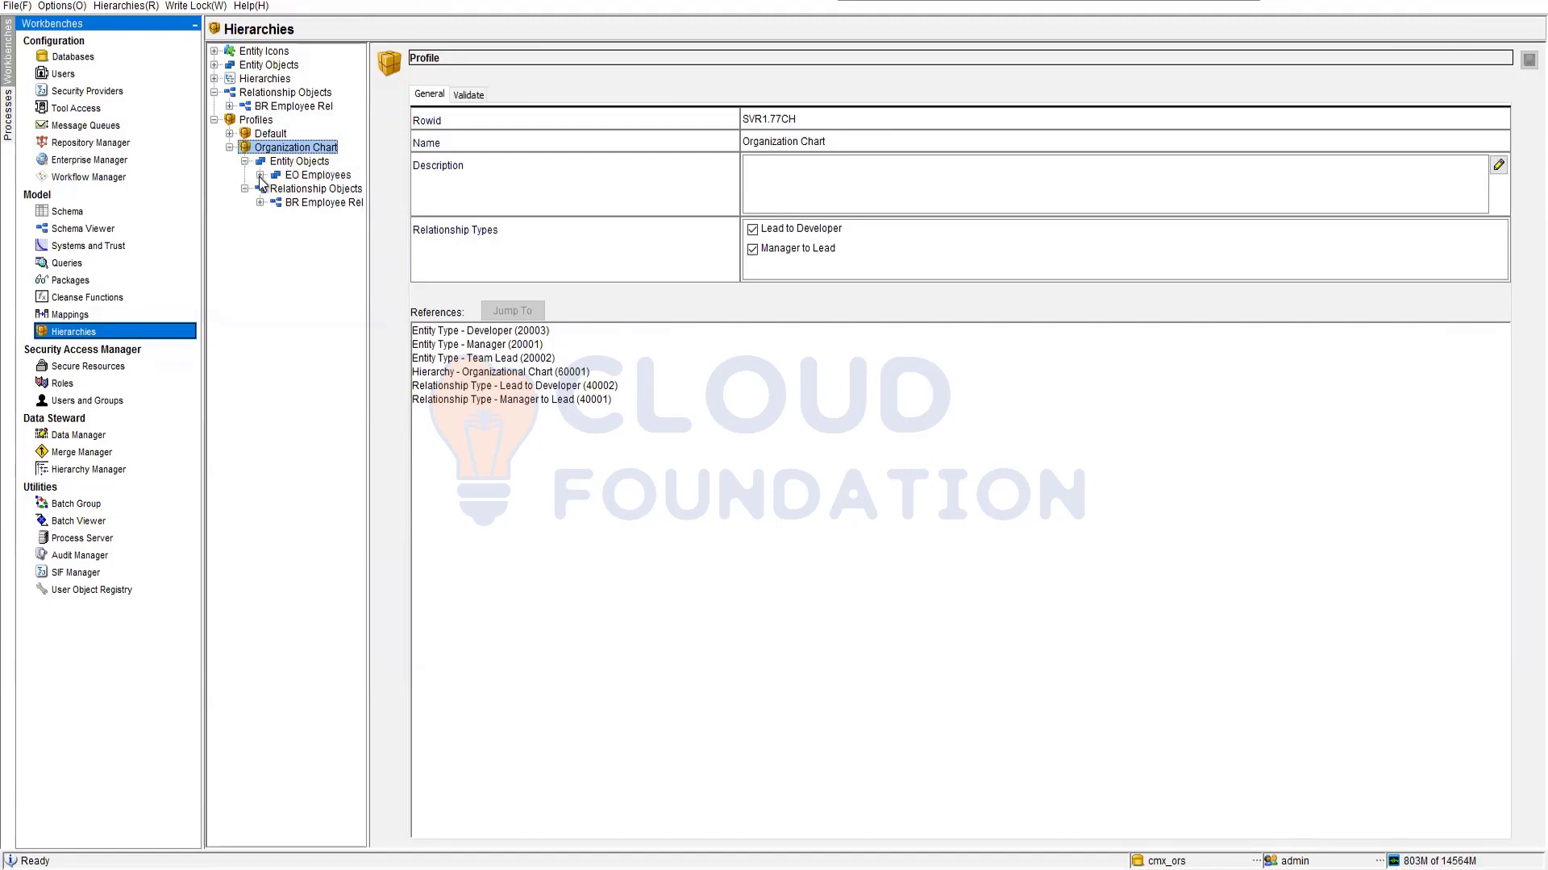
pyautogui.click(260, 177)
pyautogui.click(261, 244)
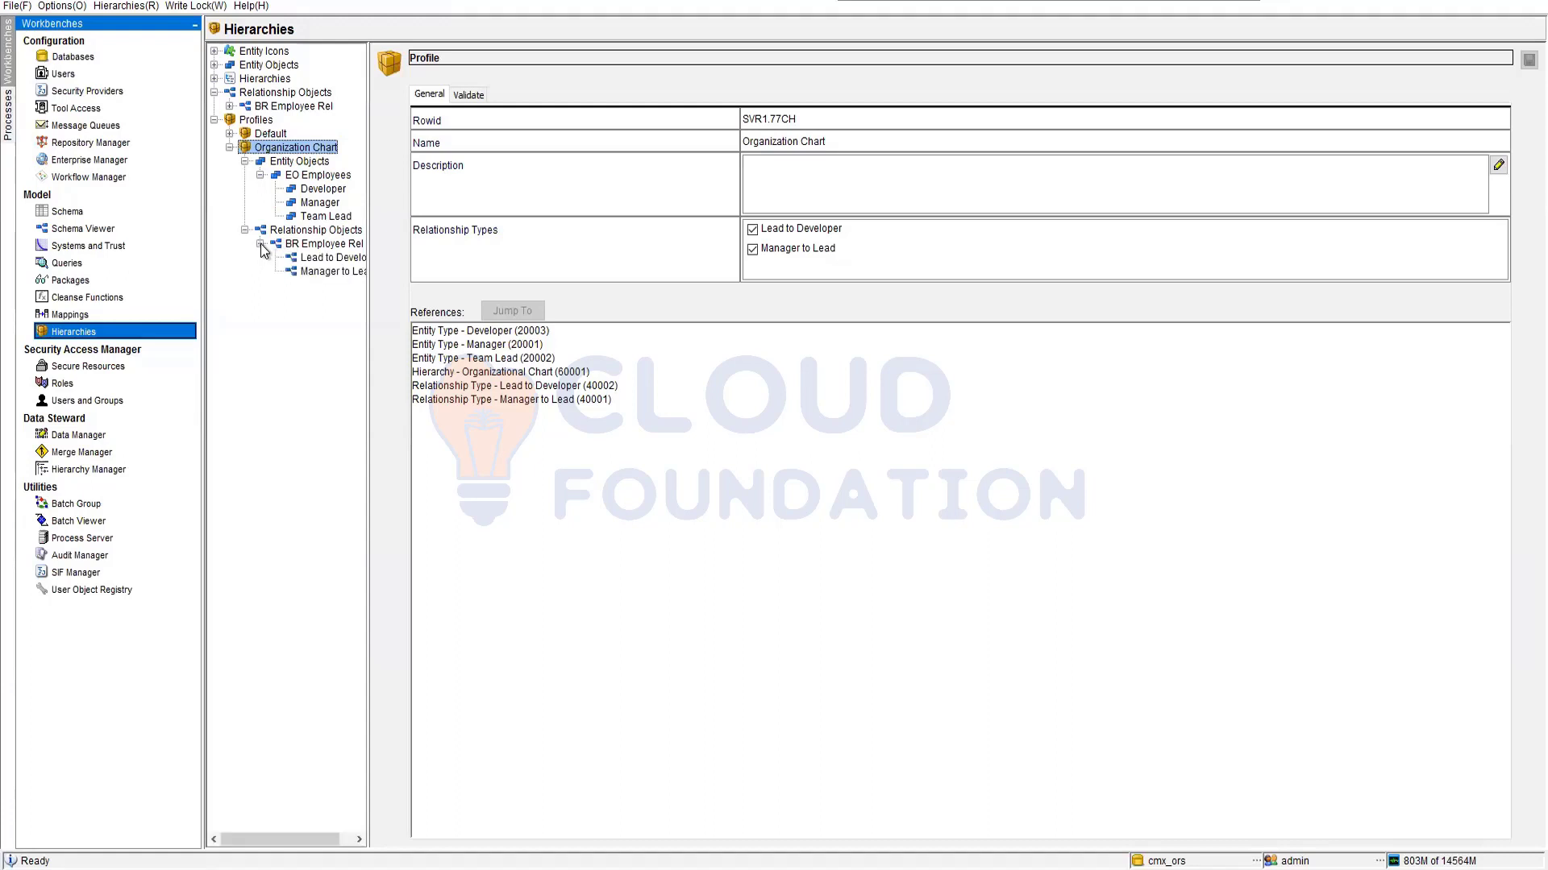
pyautogui.click(323, 191)
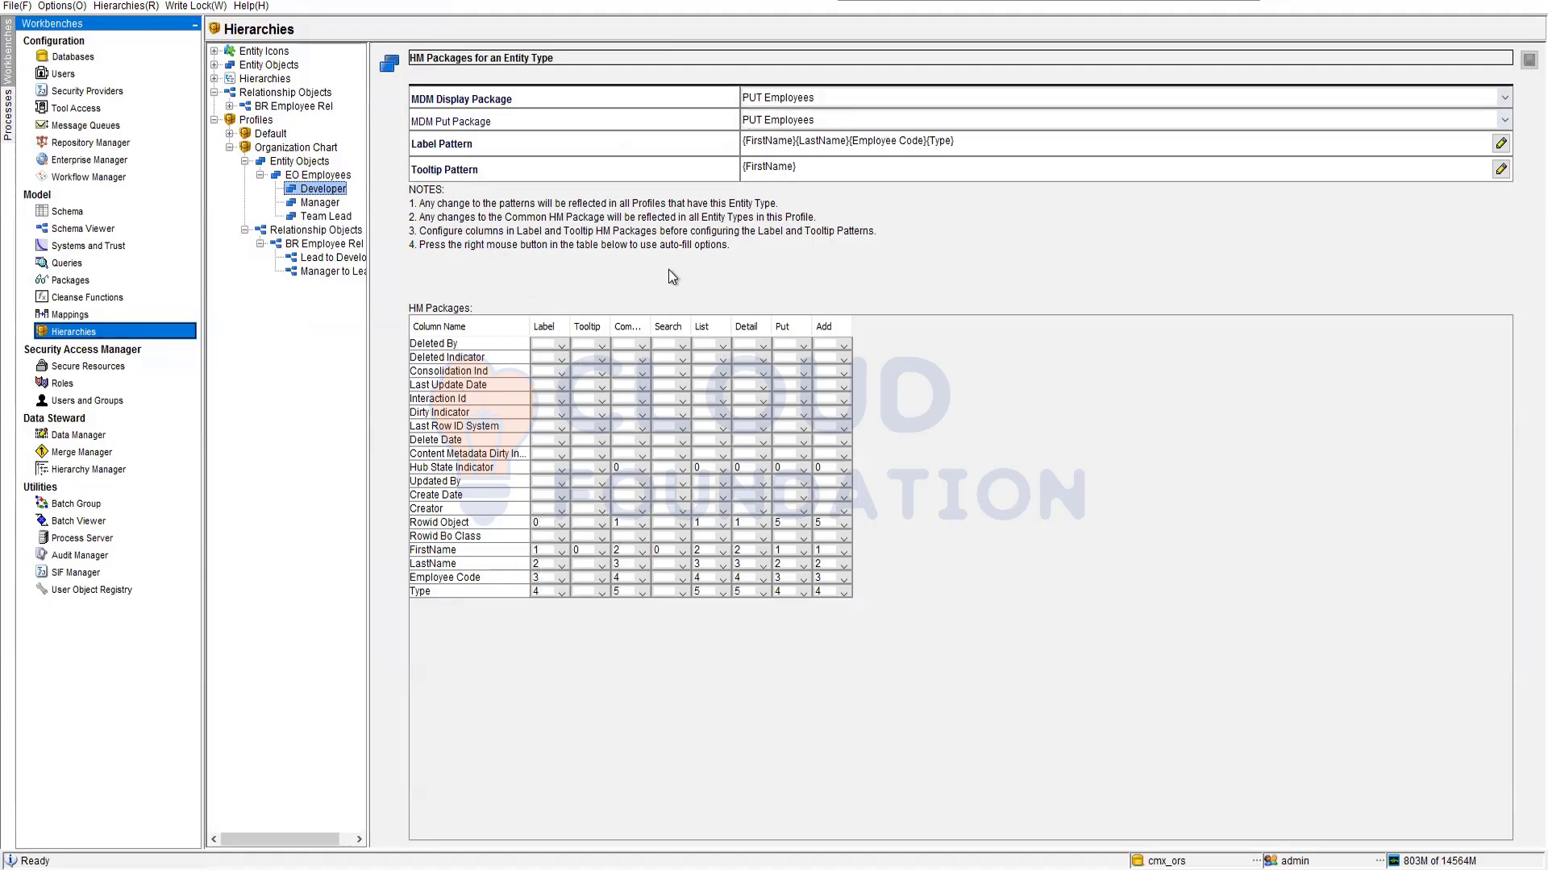
pyautogui.click(78, 470)
pyautogui.moveTo(651, 327); pyautogui.dragTo(677, 329)
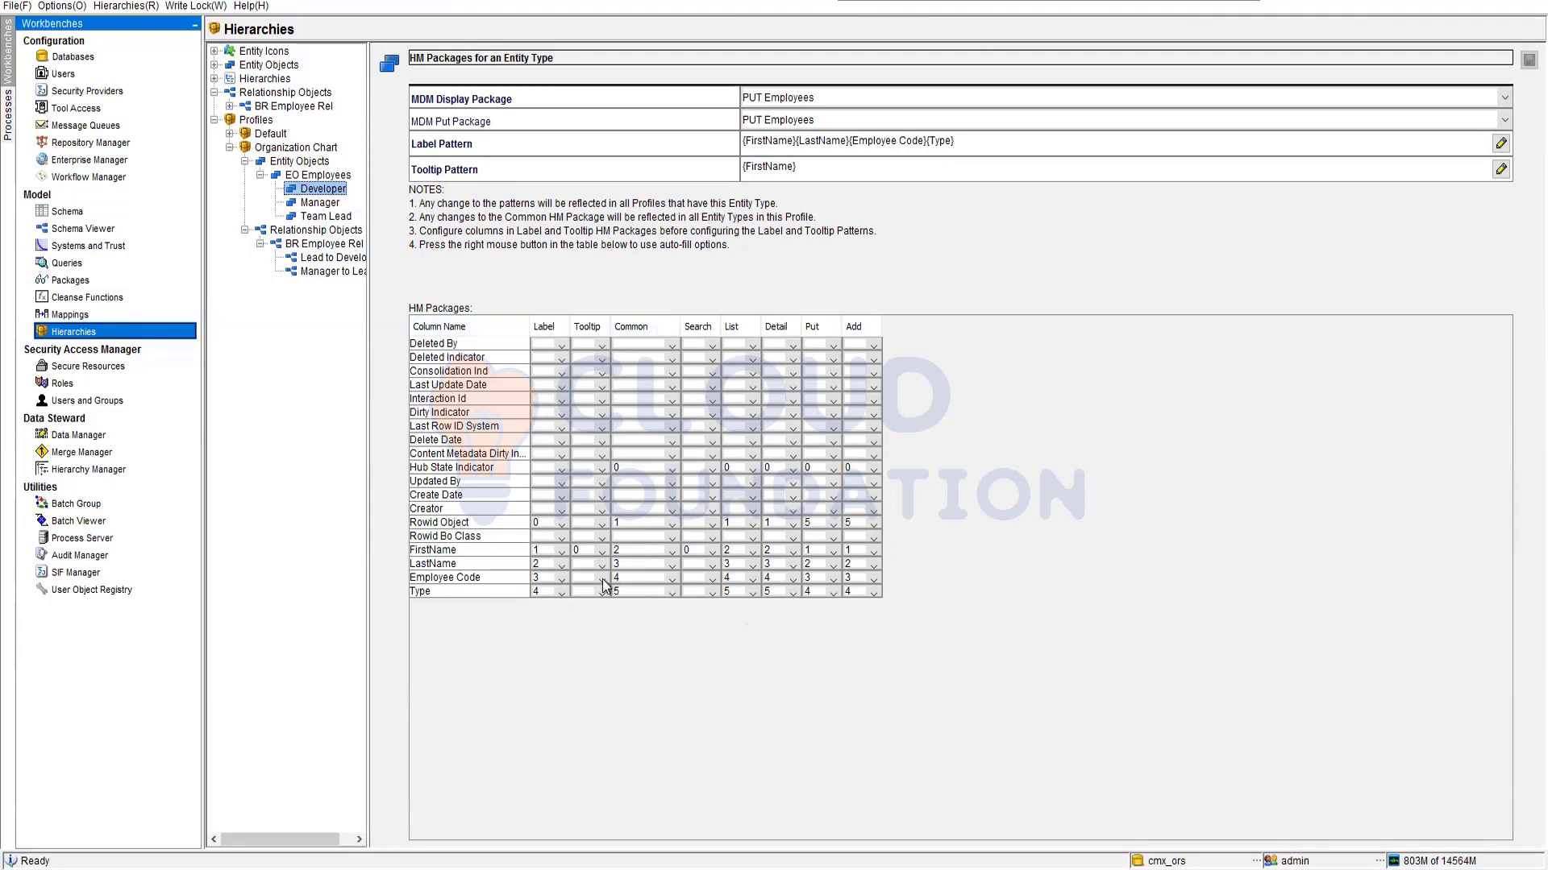
# Rebuild Developer's label pattern in the order Employee Code, Rowid Object, FirstName, LastName, Type
pyautogui.doubleClick(989, 142)
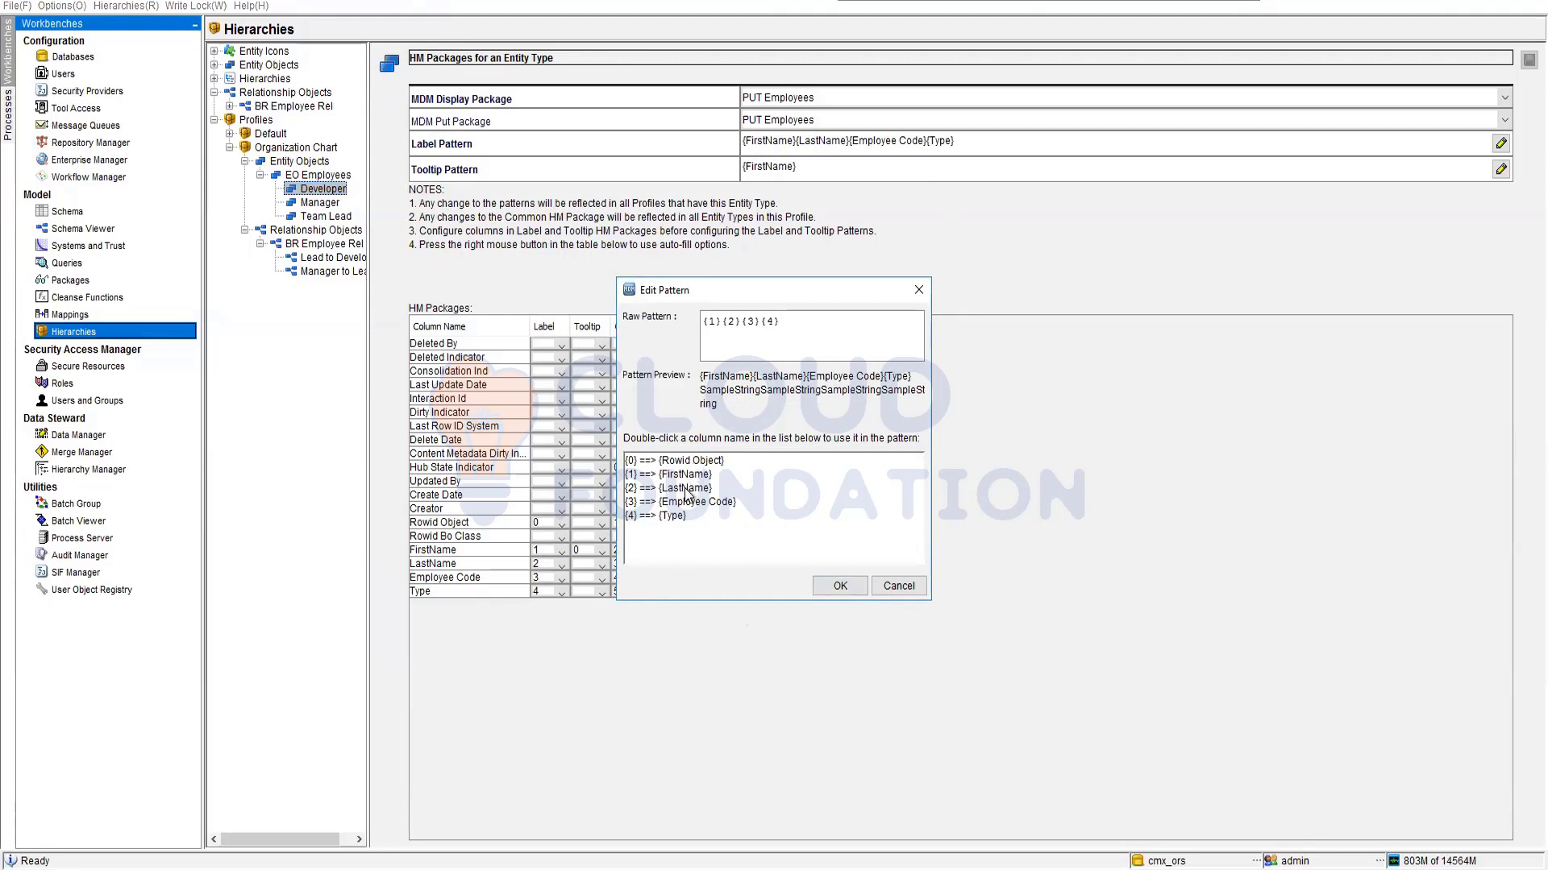
pyautogui.click(798, 325)
pyautogui.moveTo(798, 325); pyautogui.dragTo(703, 325)
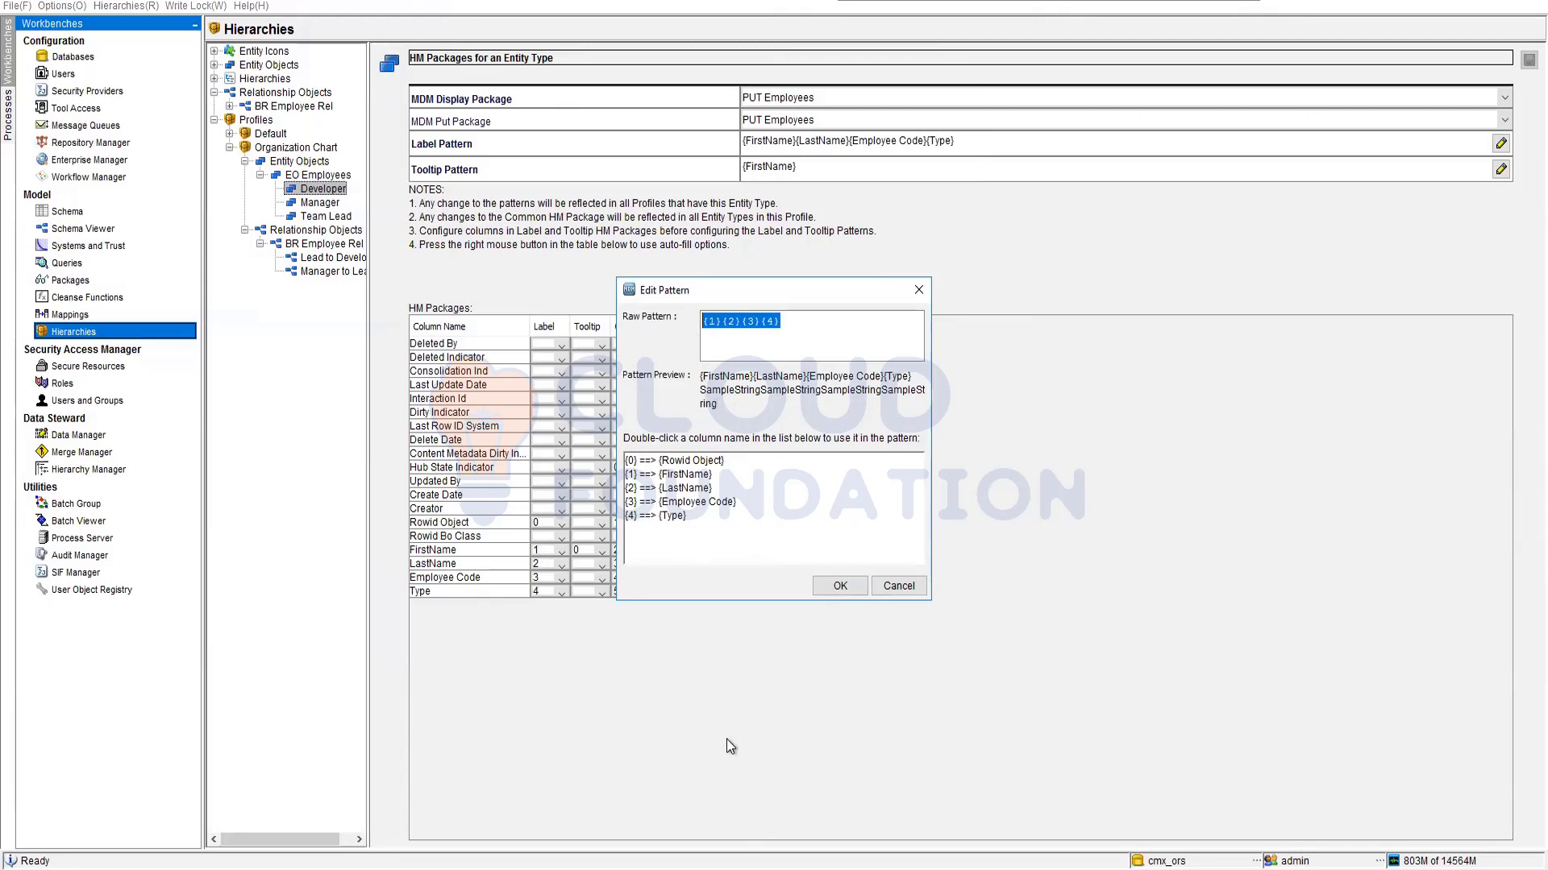
pyautogui.press('BackSpace')
pyautogui.doubleClick(681, 501)
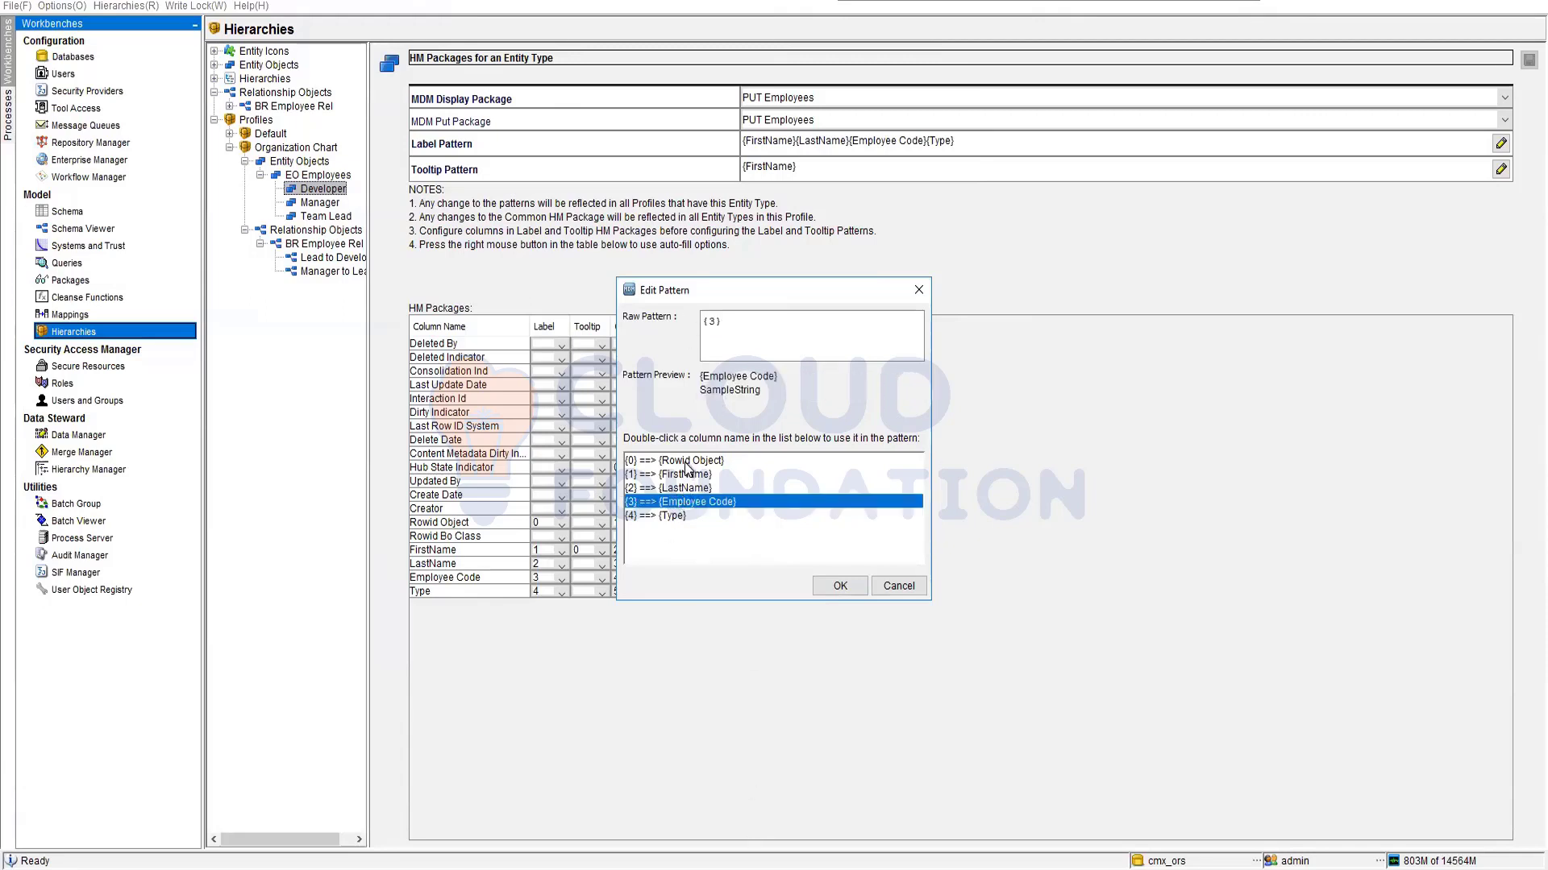
pyautogui.doubleClick(686, 461)
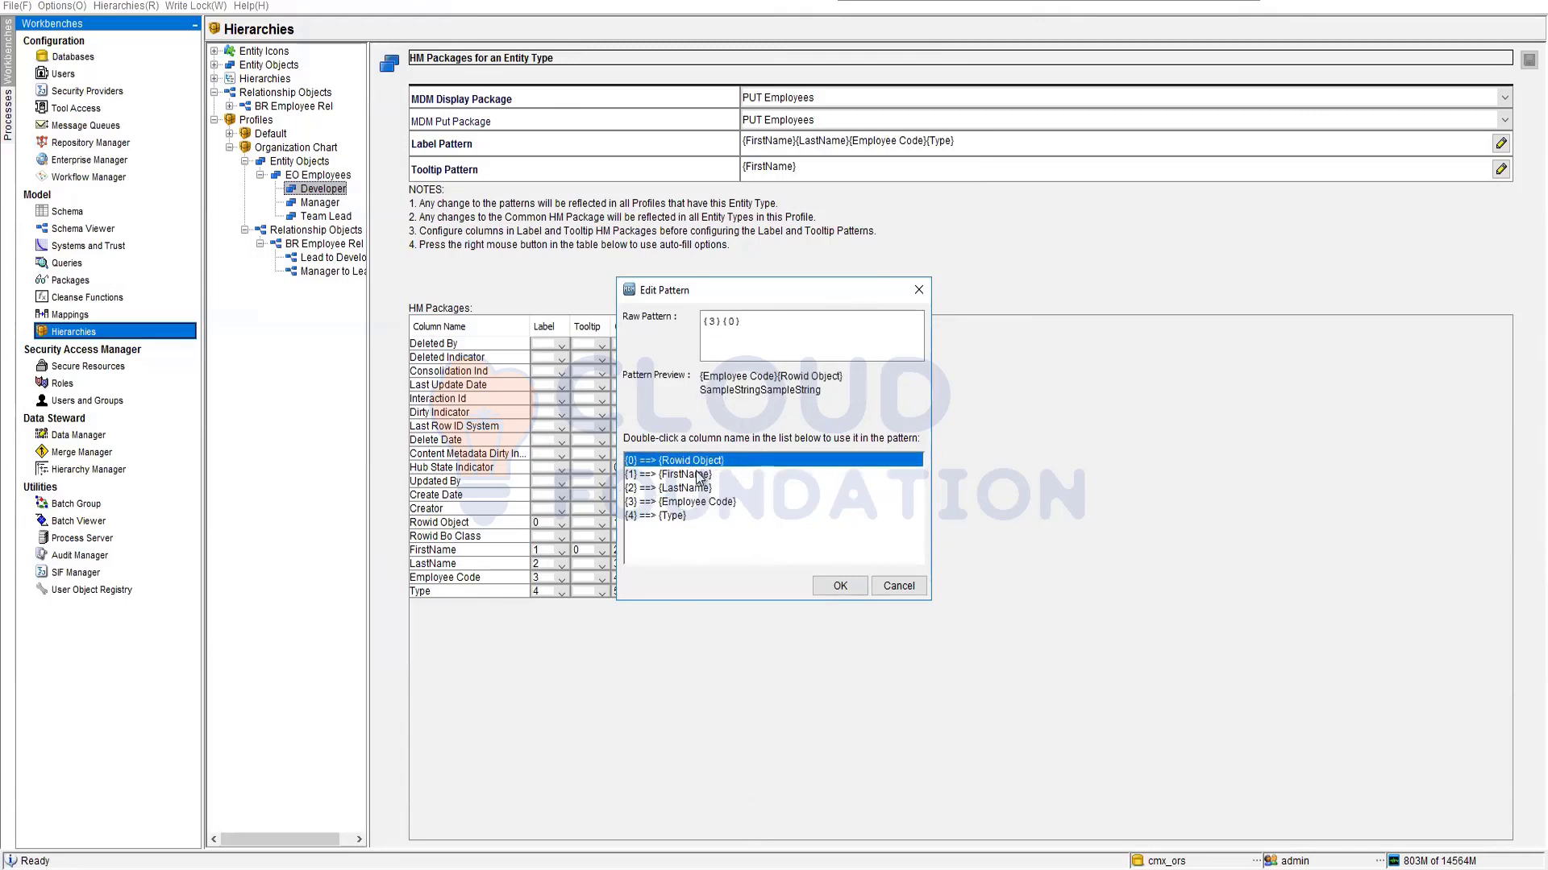
pyautogui.doubleClick(698, 476)
pyautogui.doubleClick(685, 488)
pyautogui.doubleClick(676, 515)
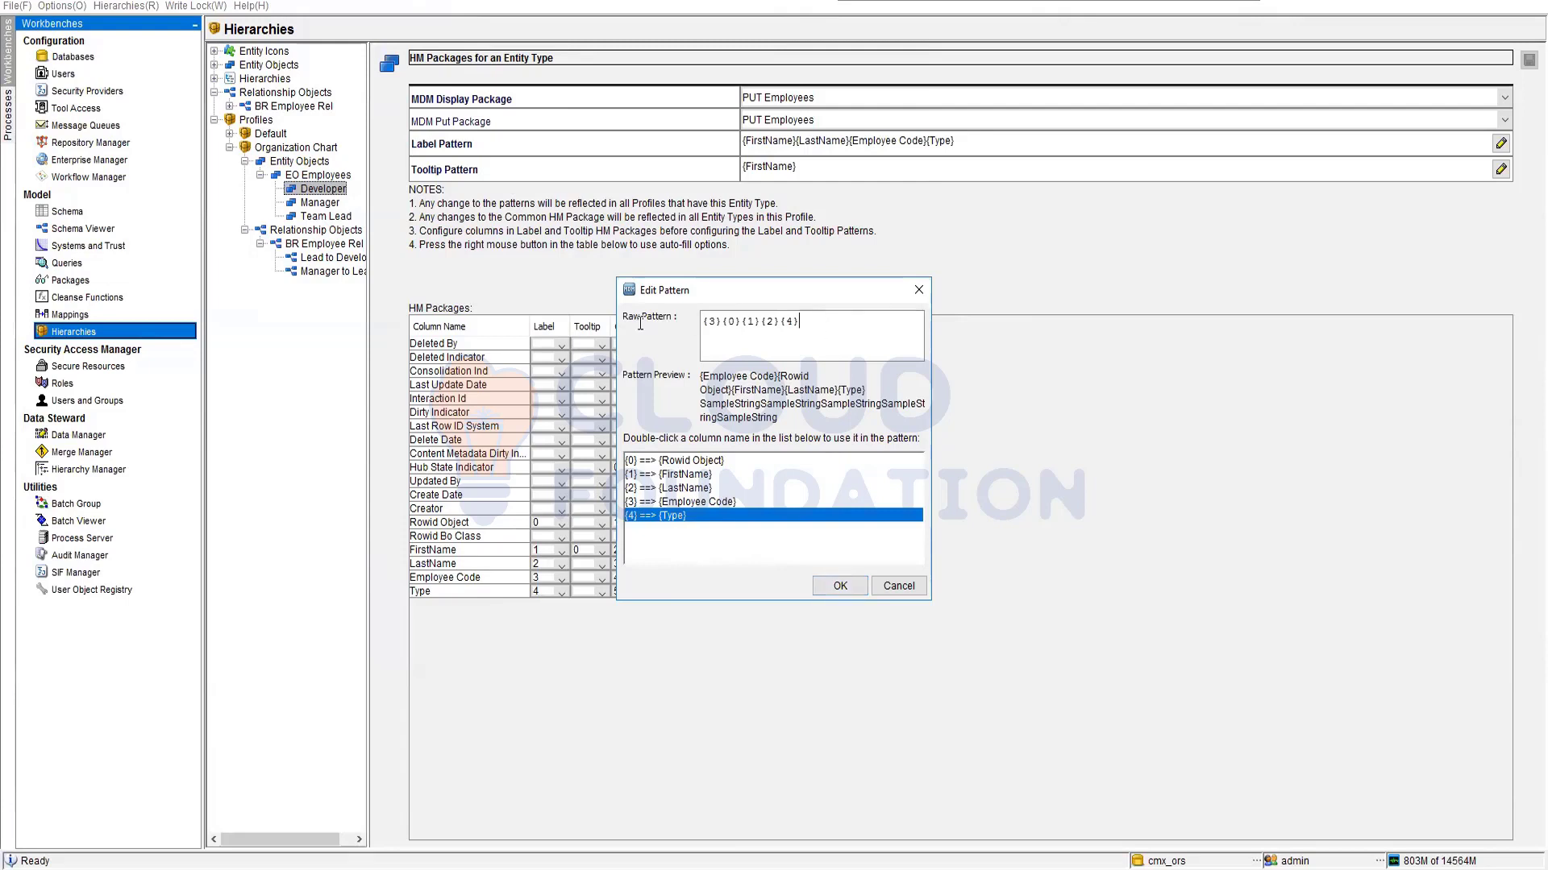
# Clear the raw label pattern, rebuild it as {FirstName}{LastName}{Employee Code}{Type}, and accept it
pyautogui.tripleClick(828, 322)
pyautogui.press('BackSpace')
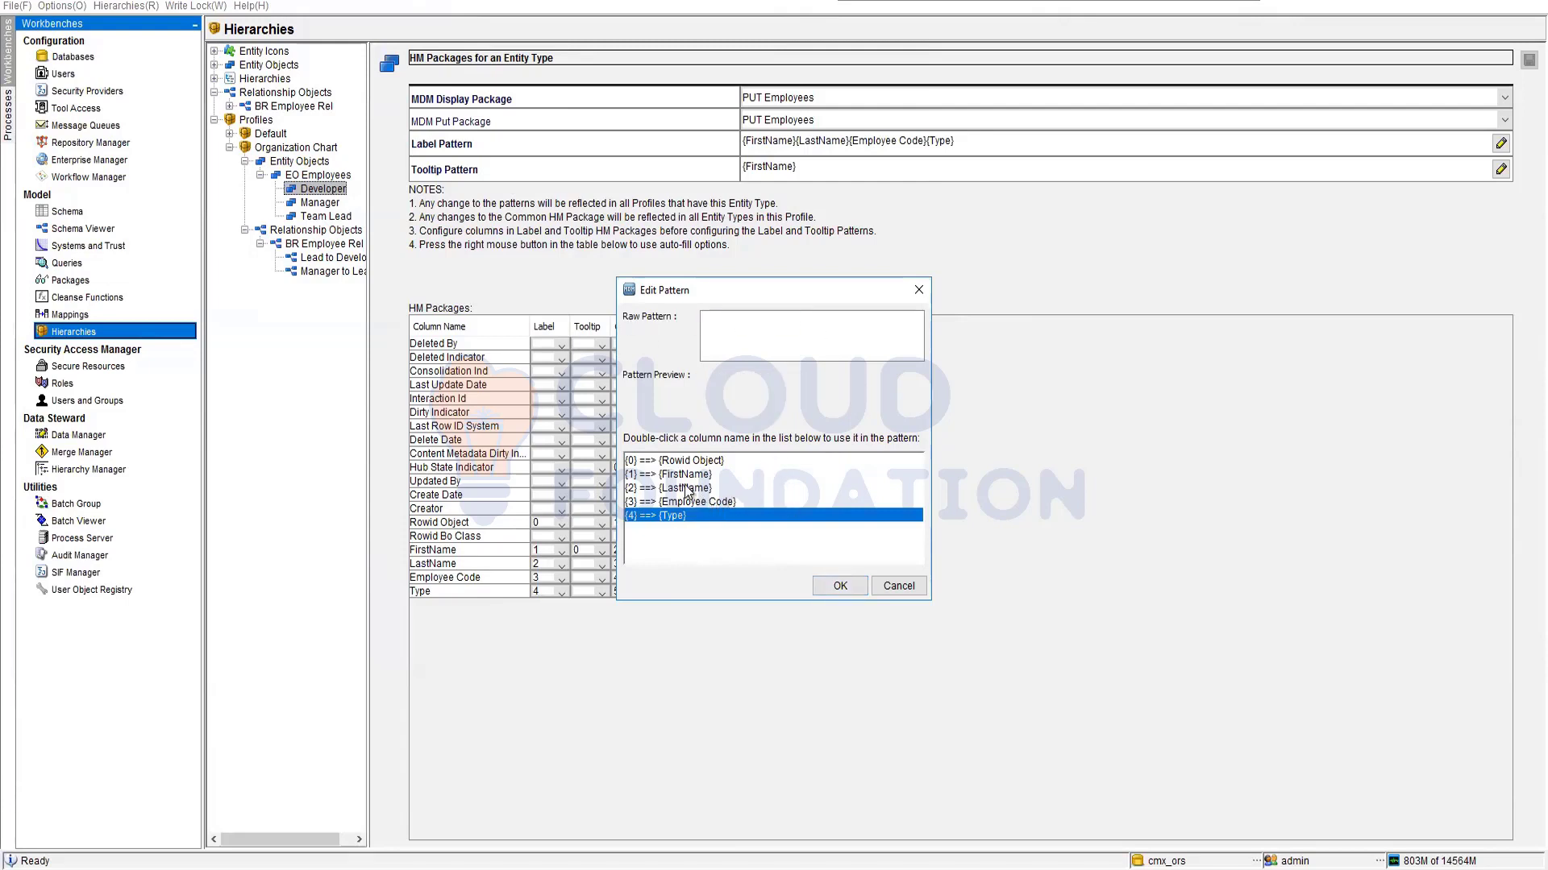
pyautogui.doubleClick(683, 475)
pyautogui.doubleClick(685, 489)
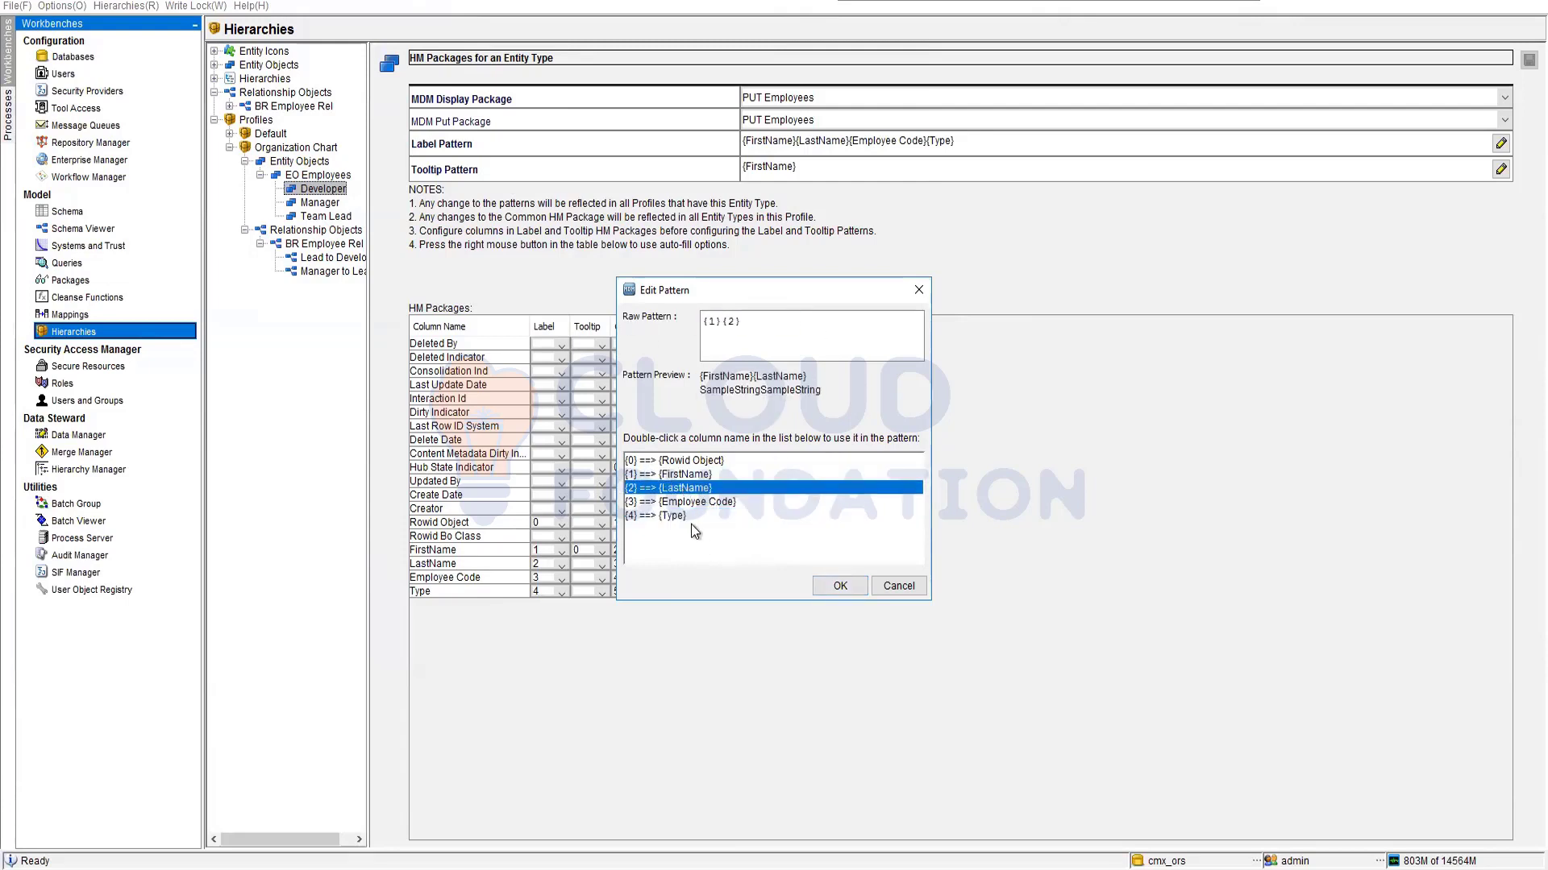
pyautogui.doubleClick(684, 501)
pyautogui.click(675, 516)
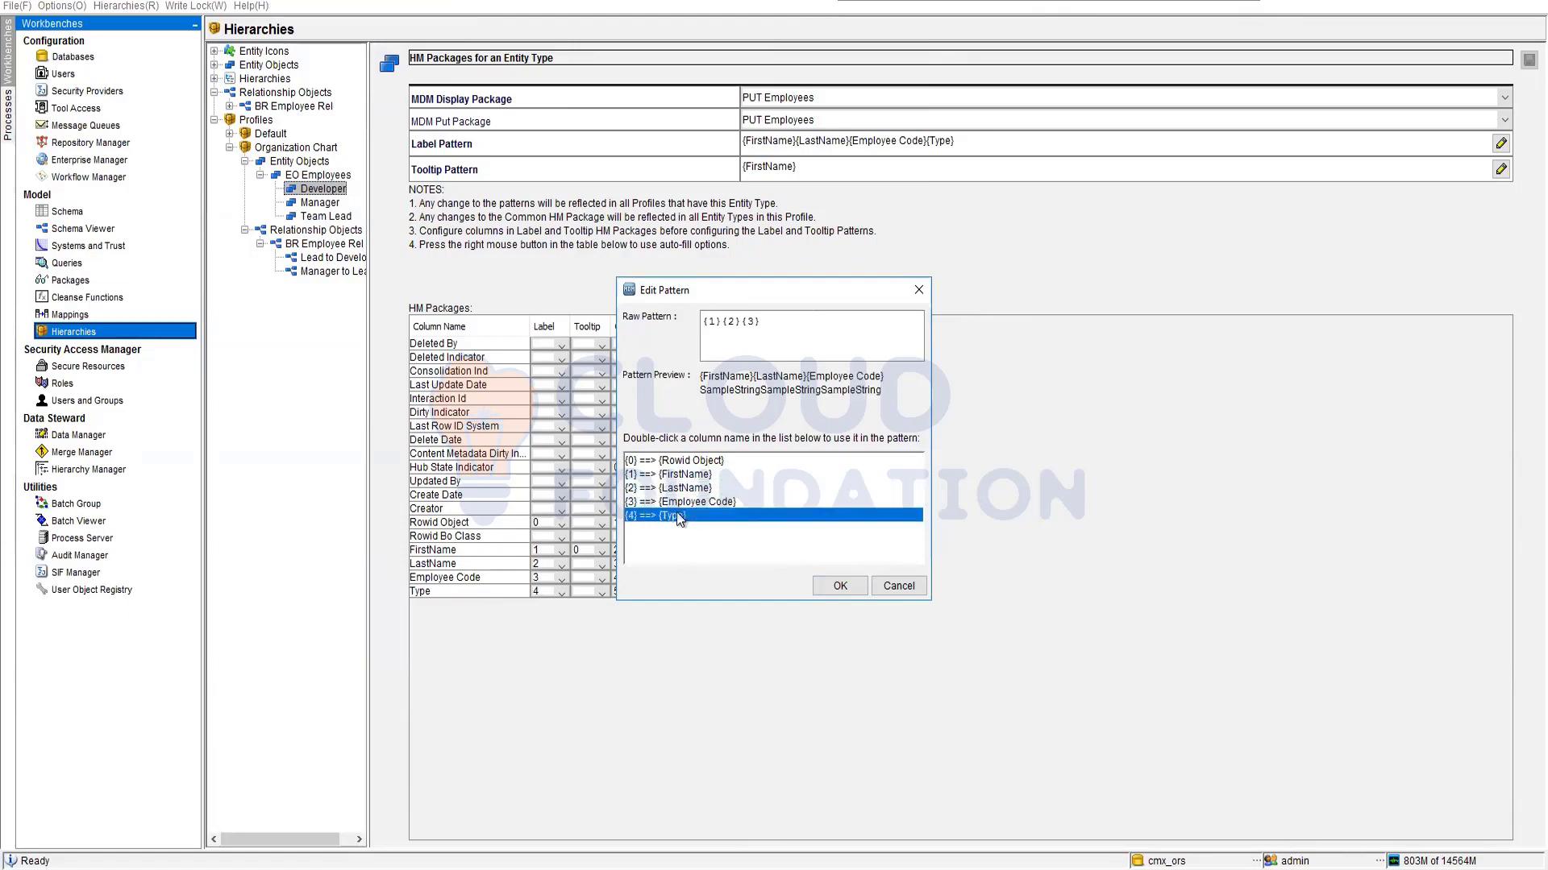
pyautogui.doubleClick(678, 516)
pyautogui.click(838, 587)
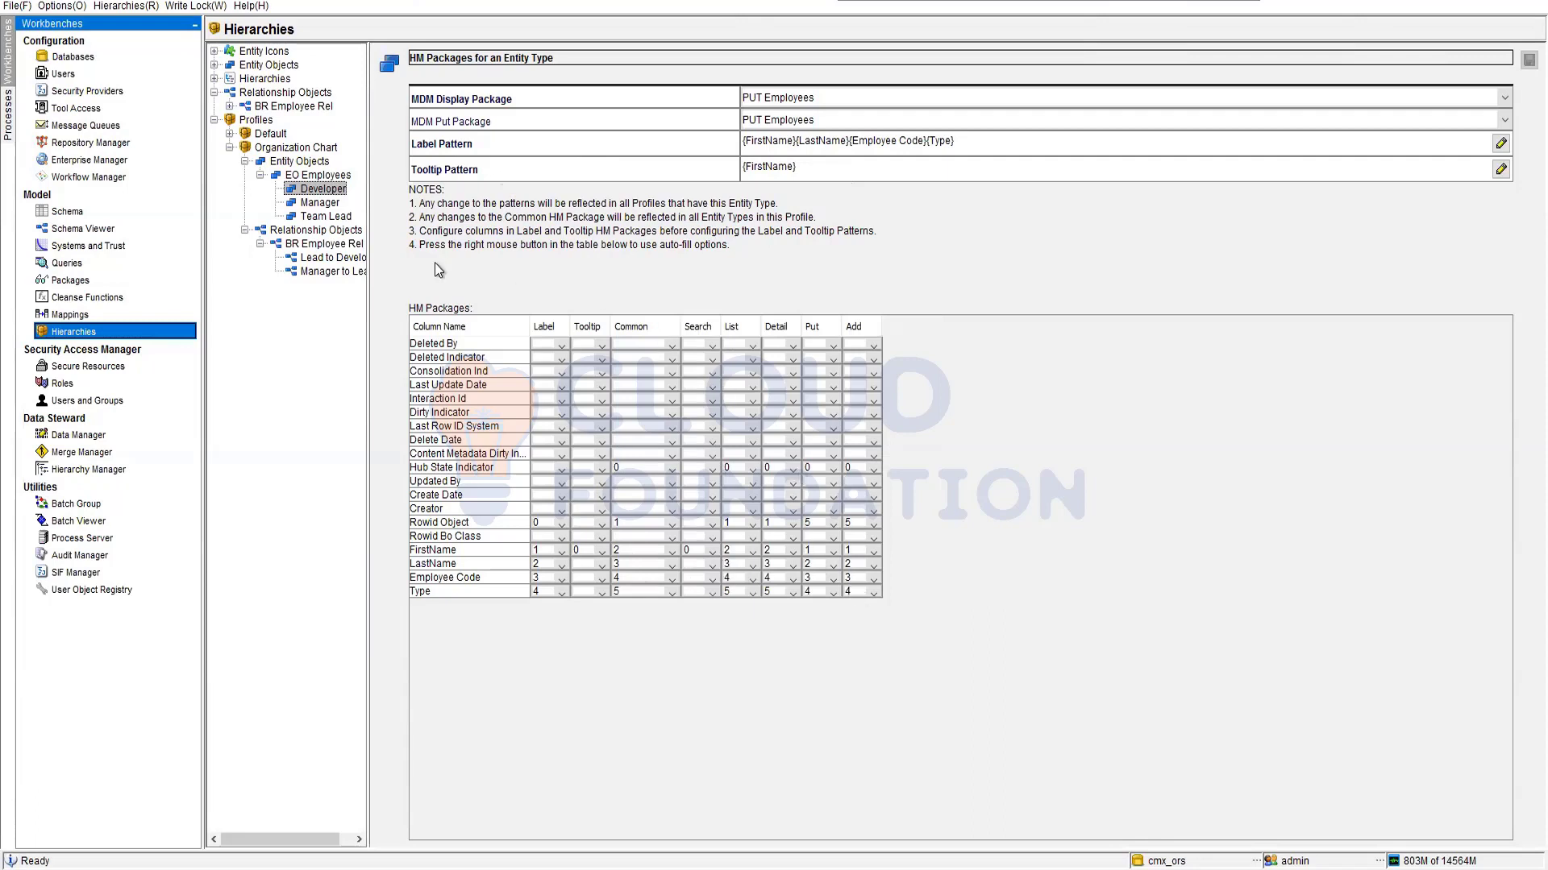
# Set both the MDM display package and the MDM put package of the Manager entity type to PUT Employees
pyautogui.click(320, 203)
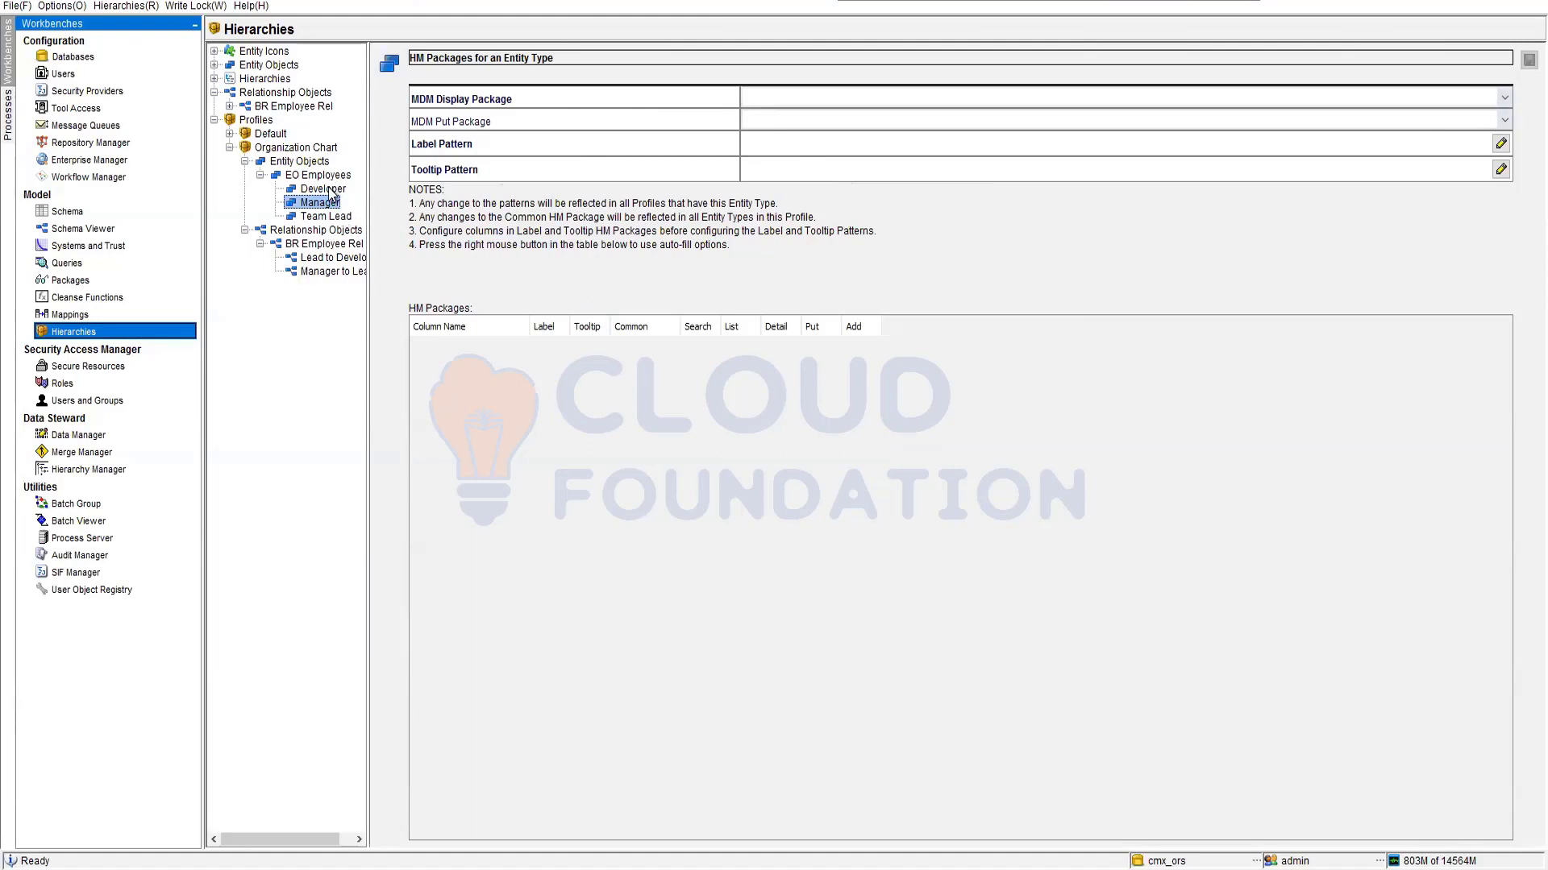
pyautogui.click(886, 93)
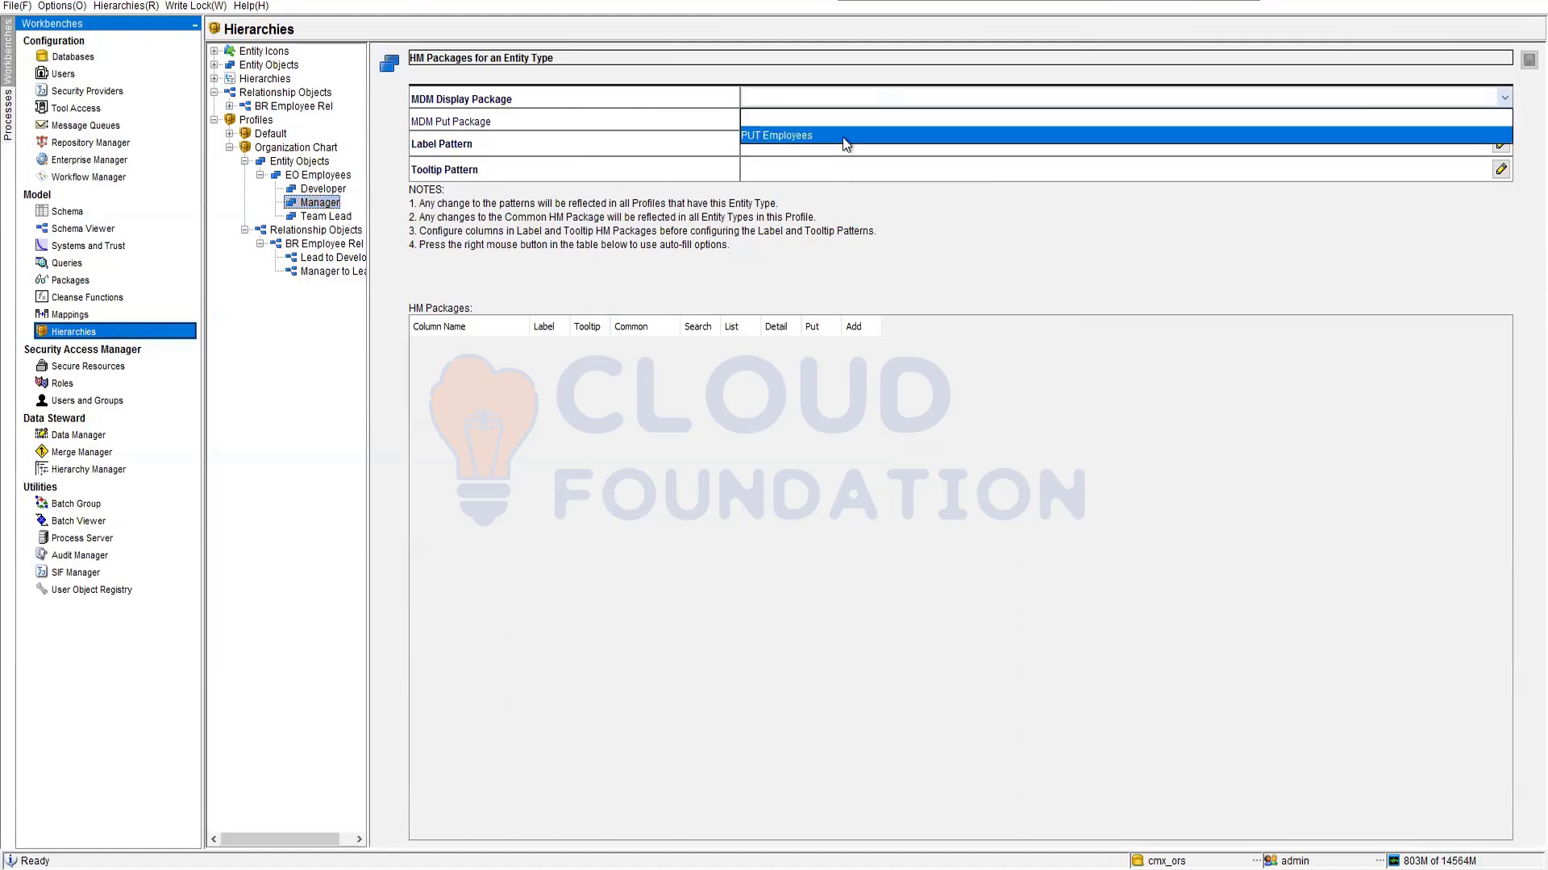
pyautogui.click(802, 134)
pyautogui.click(824, 120)
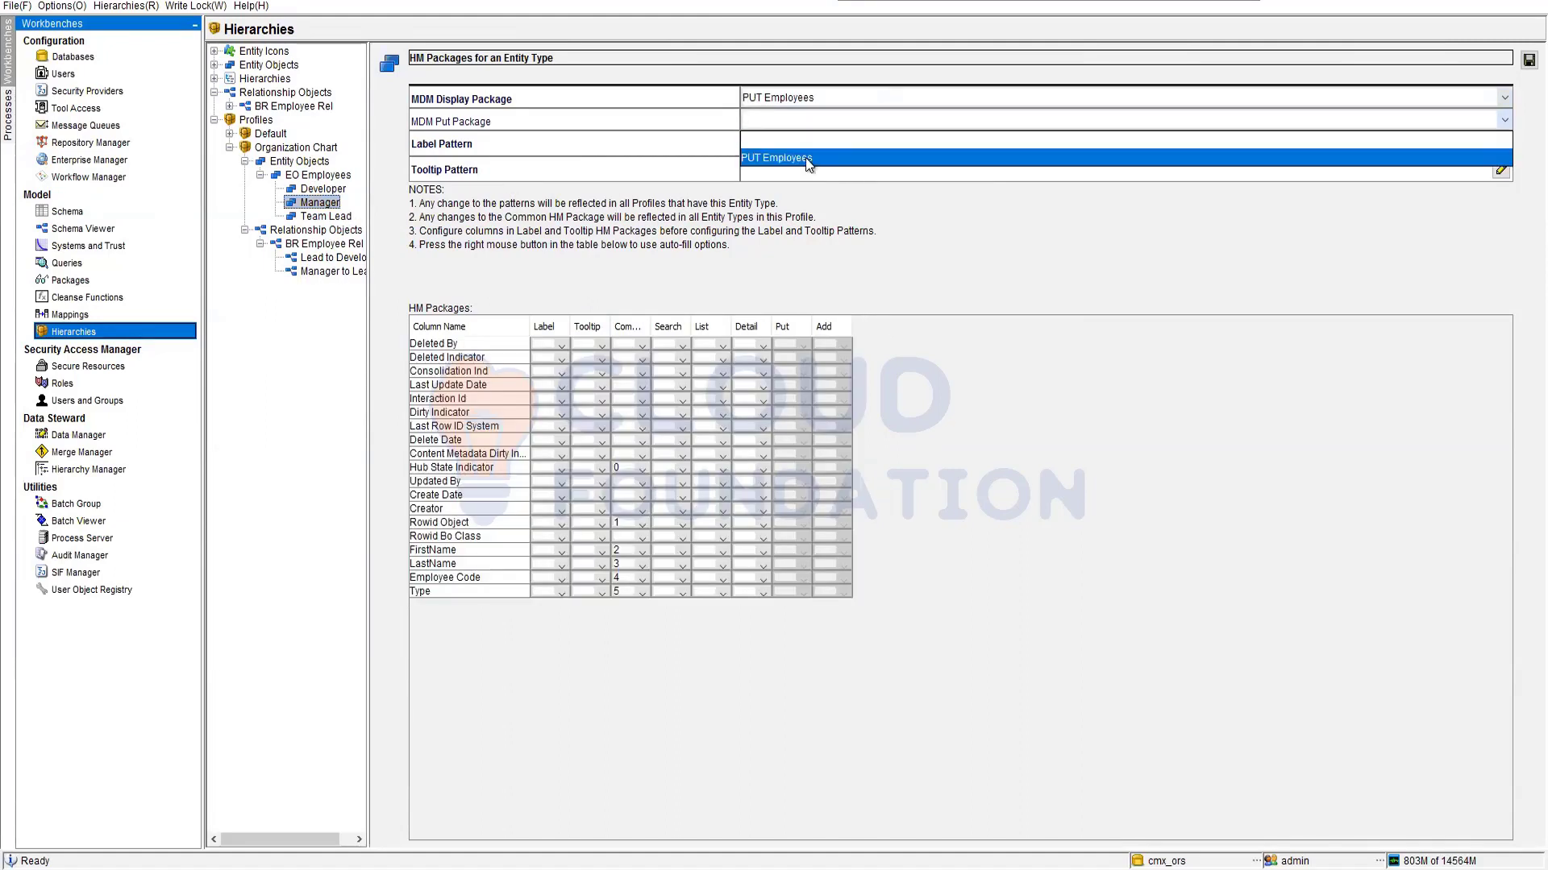
pyautogui.click(805, 157)
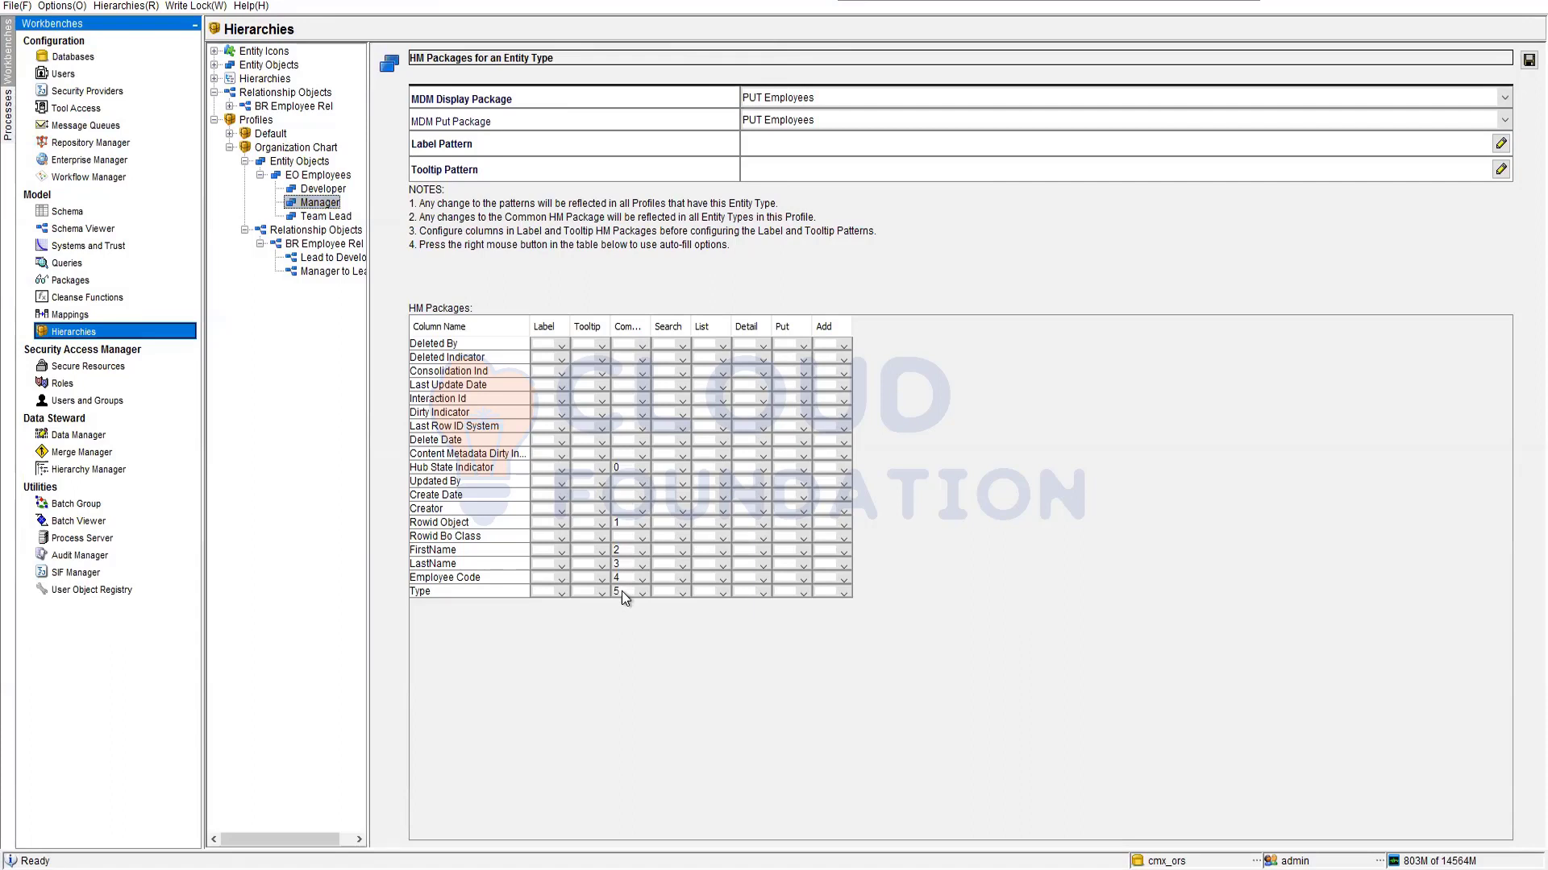
# Try to save Manager's package settings without a label pattern, and check which columns its label pattern editor offers
pyautogui.click(315, 216)
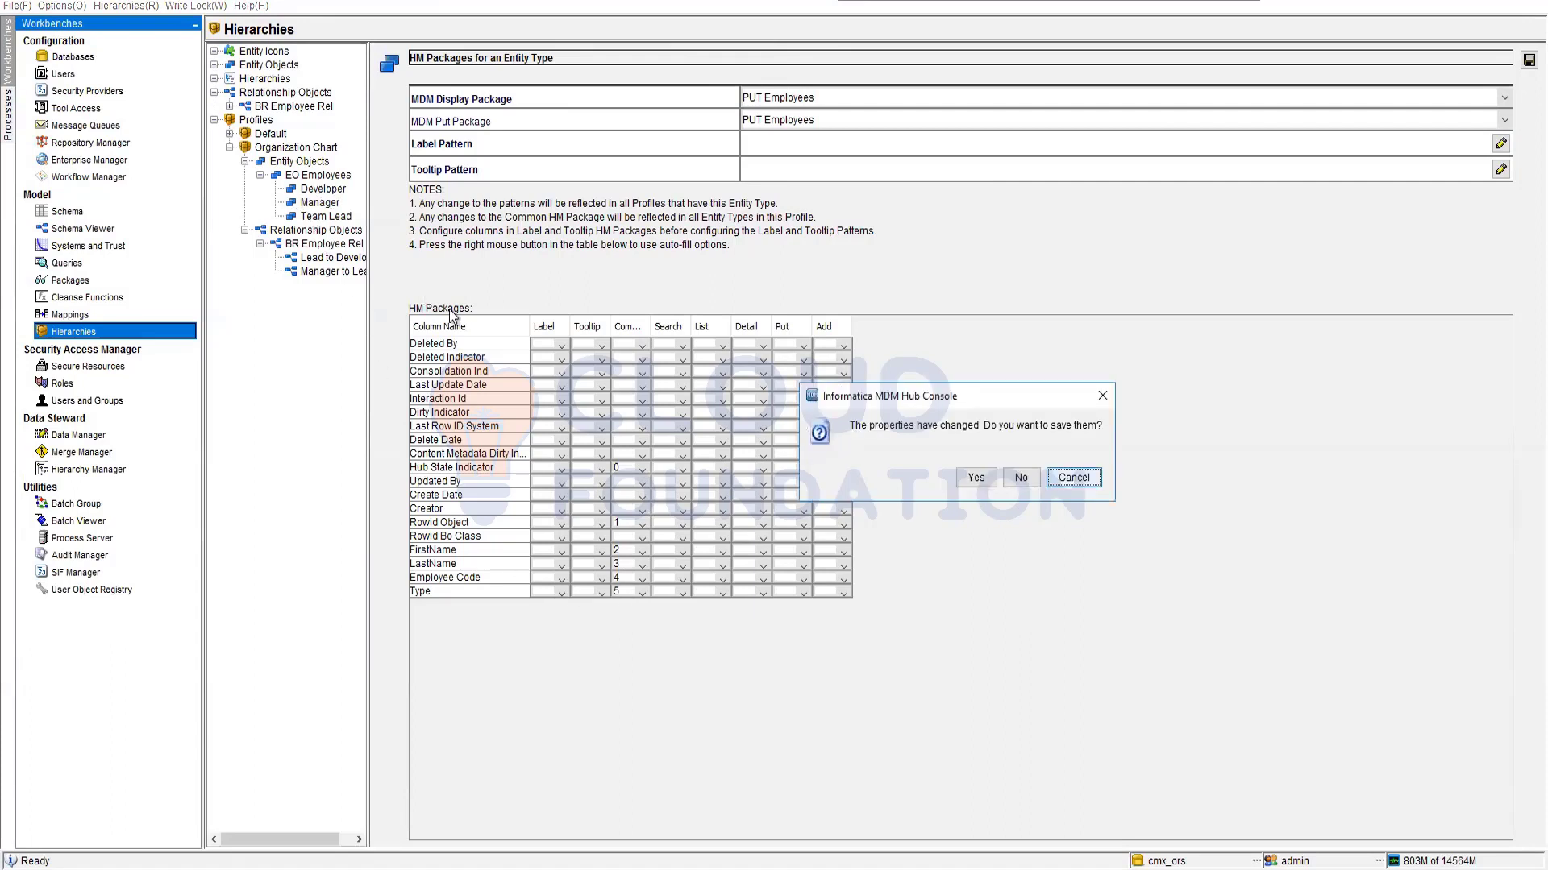
pyautogui.click(972, 479)
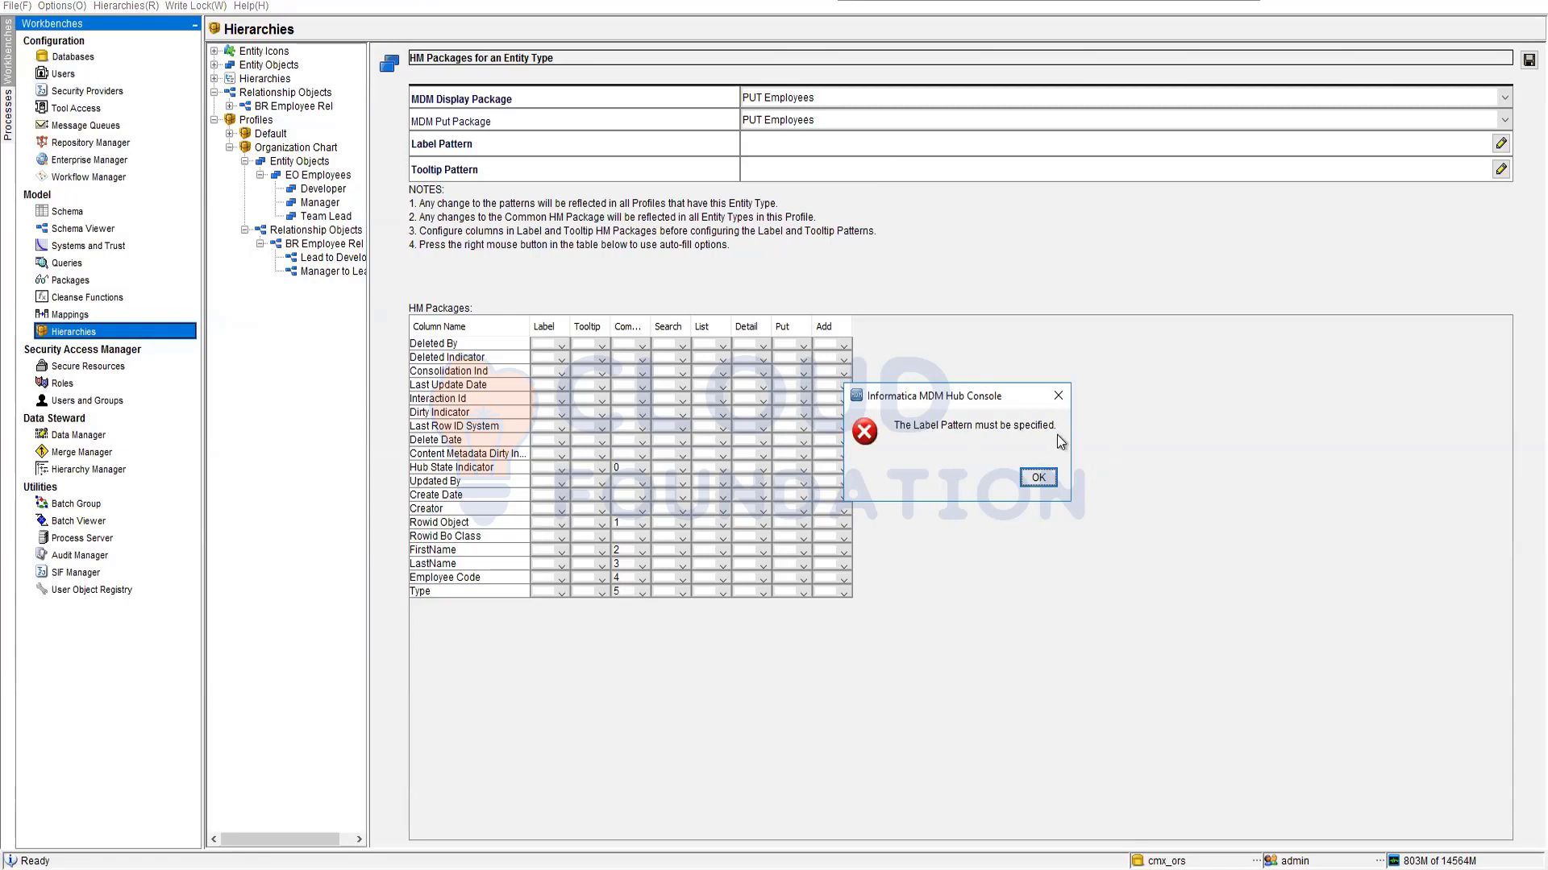
pyautogui.click(1042, 482)
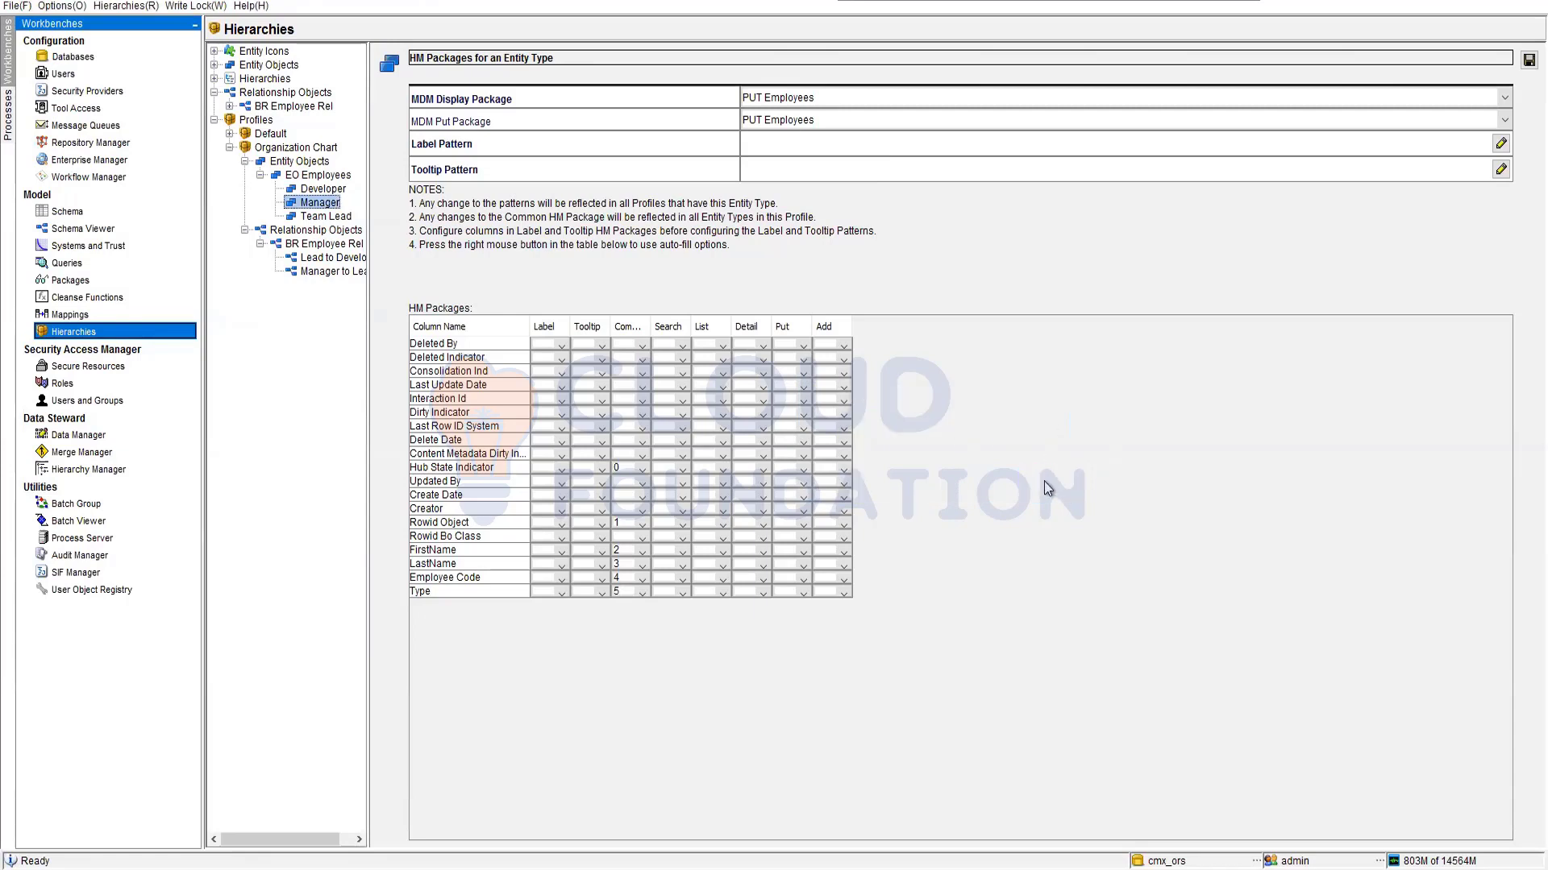
pyautogui.click(790, 141)
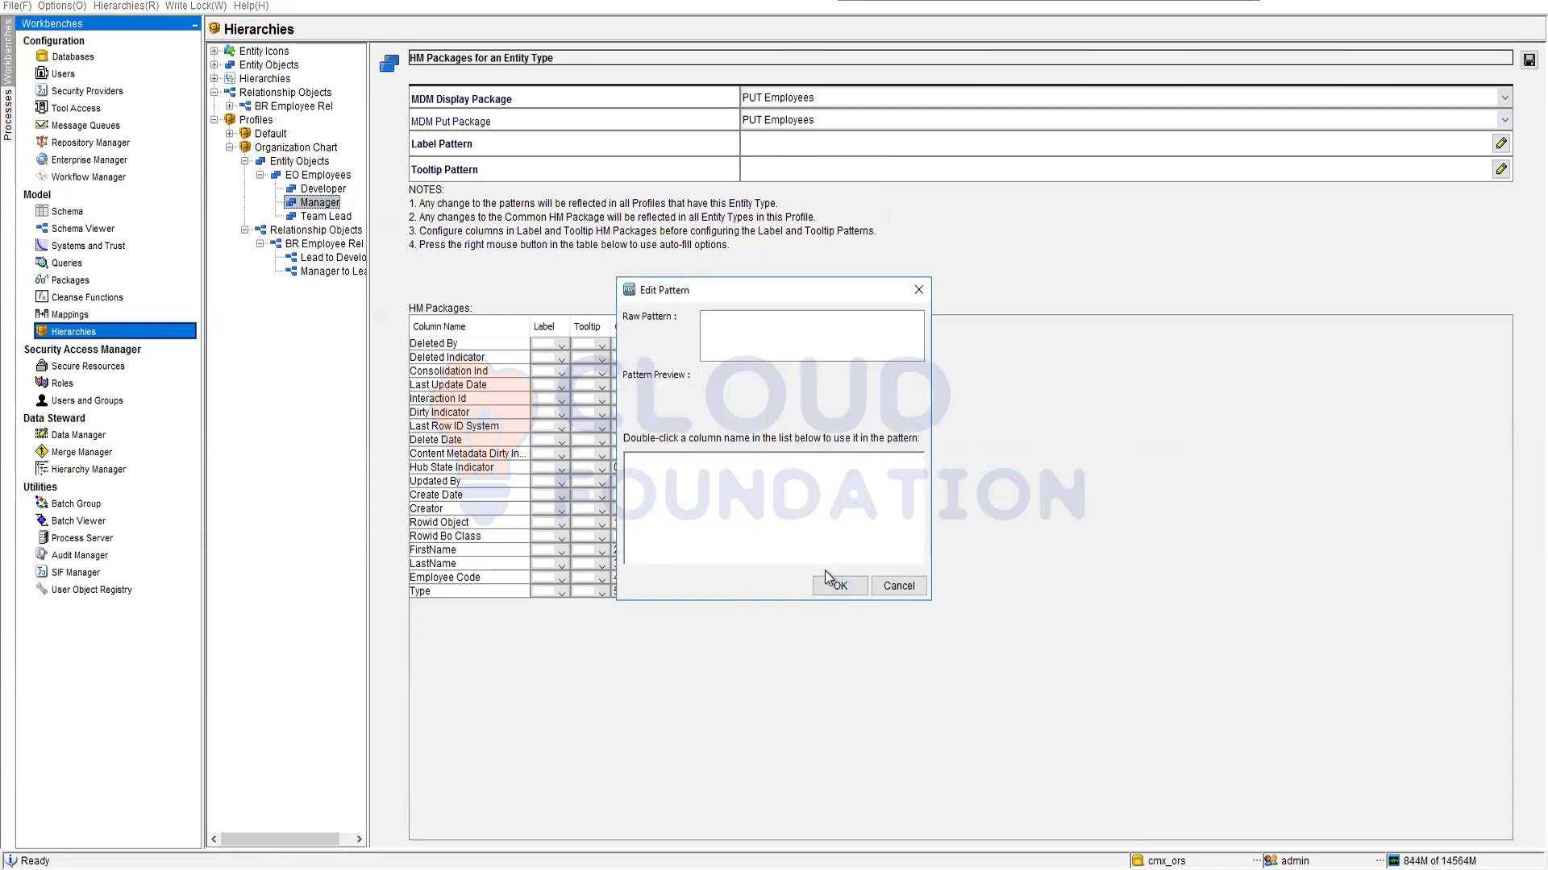
pyautogui.click(883, 589)
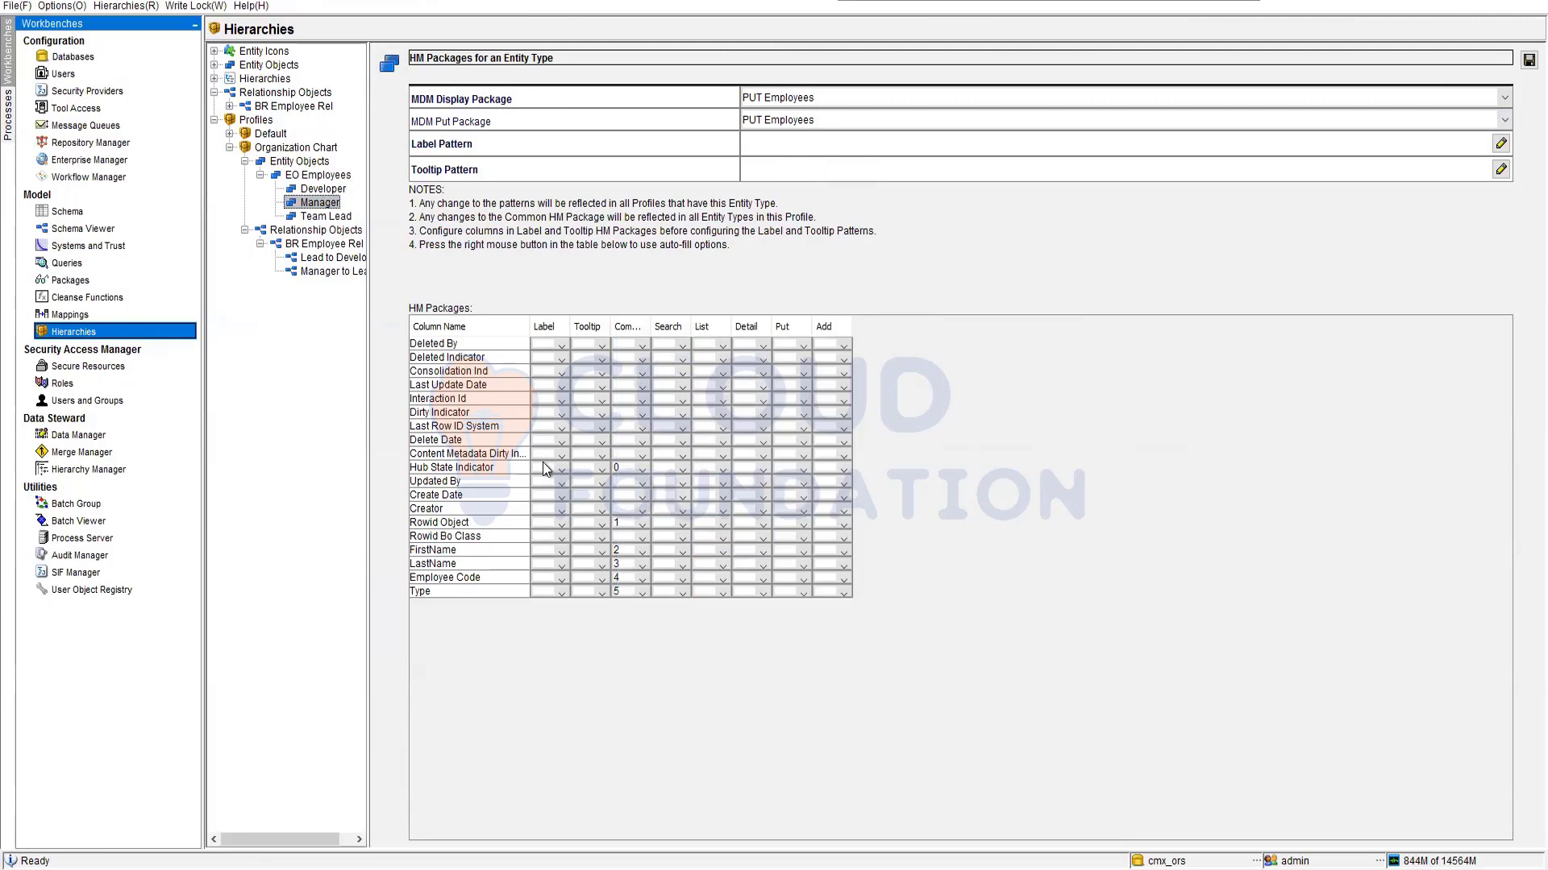
# In Manager's HM packages table, set the Label position of FirstName to 0 and of LastName to 1
pyautogui.click(562, 551)
pyautogui.click(559, 579)
pyautogui.click(563, 563)
pyautogui.click(564, 558)
pyautogui.click(564, 553)
pyautogui.click(545, 584)
pyautogui.click(563, 566)
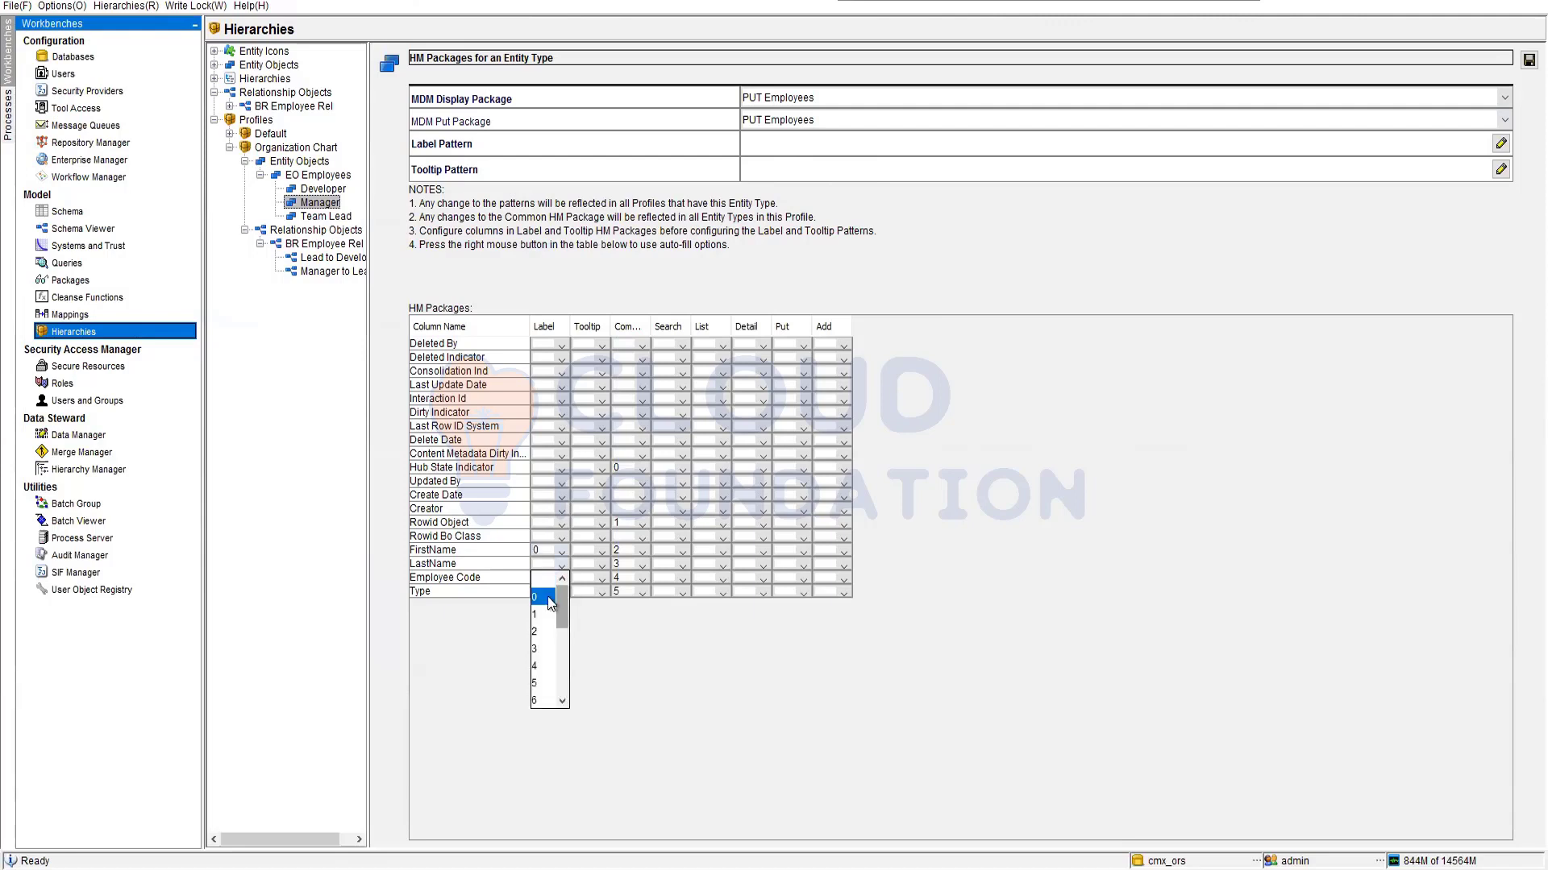
pyautogui.click(548, 599)
pyautogui.click(565, 563)
pyautogui.click(565, 563)
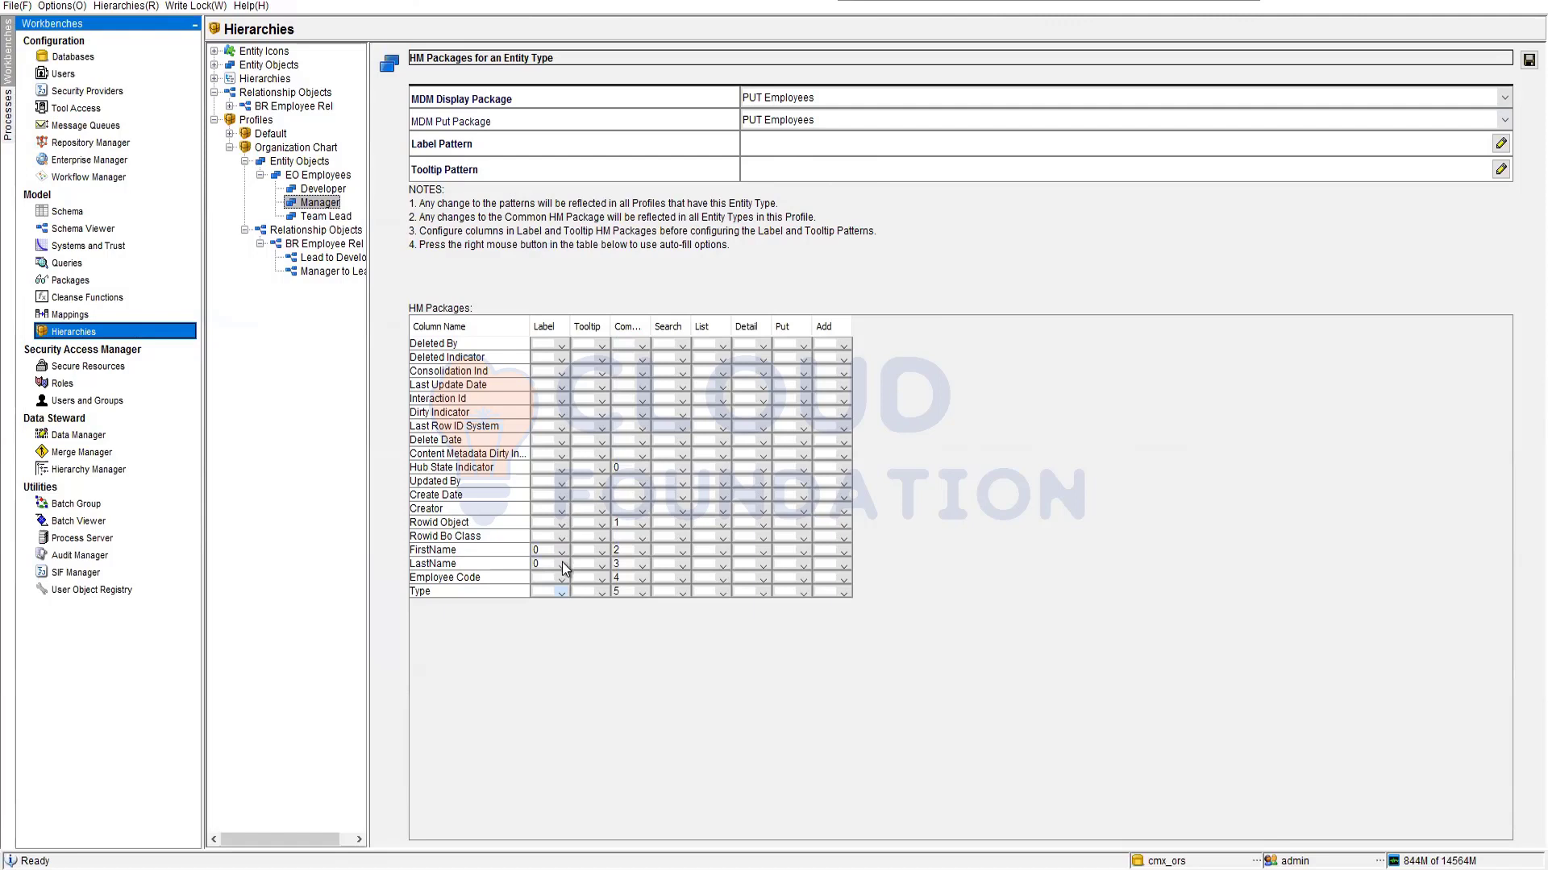
pyautogui.click(563, 562)
pyautogui.click(540, 615)
# Set the Label position of Employee Code to 2 and of Type to 3 for Manager
pyautogui.click(564, 578)
pyautogui.click(536, 645)
pyautogui.click(564, 591)
pyautogui.click(536, 678)
# Set the Tooltip position of FirstName to 0 in Manager's HM packages table
pyautogui.click(604, 568)
pyautogui.click(602, 561)
pyautogui.click(601, 565)
pyautogui.click(575, 583)
# Define Manager's label pattern as {FirstName}{LastName}{Employee Code}{Type} and accept it
pyautogui.click(776, 157)
pyautogui.click(657, 463)
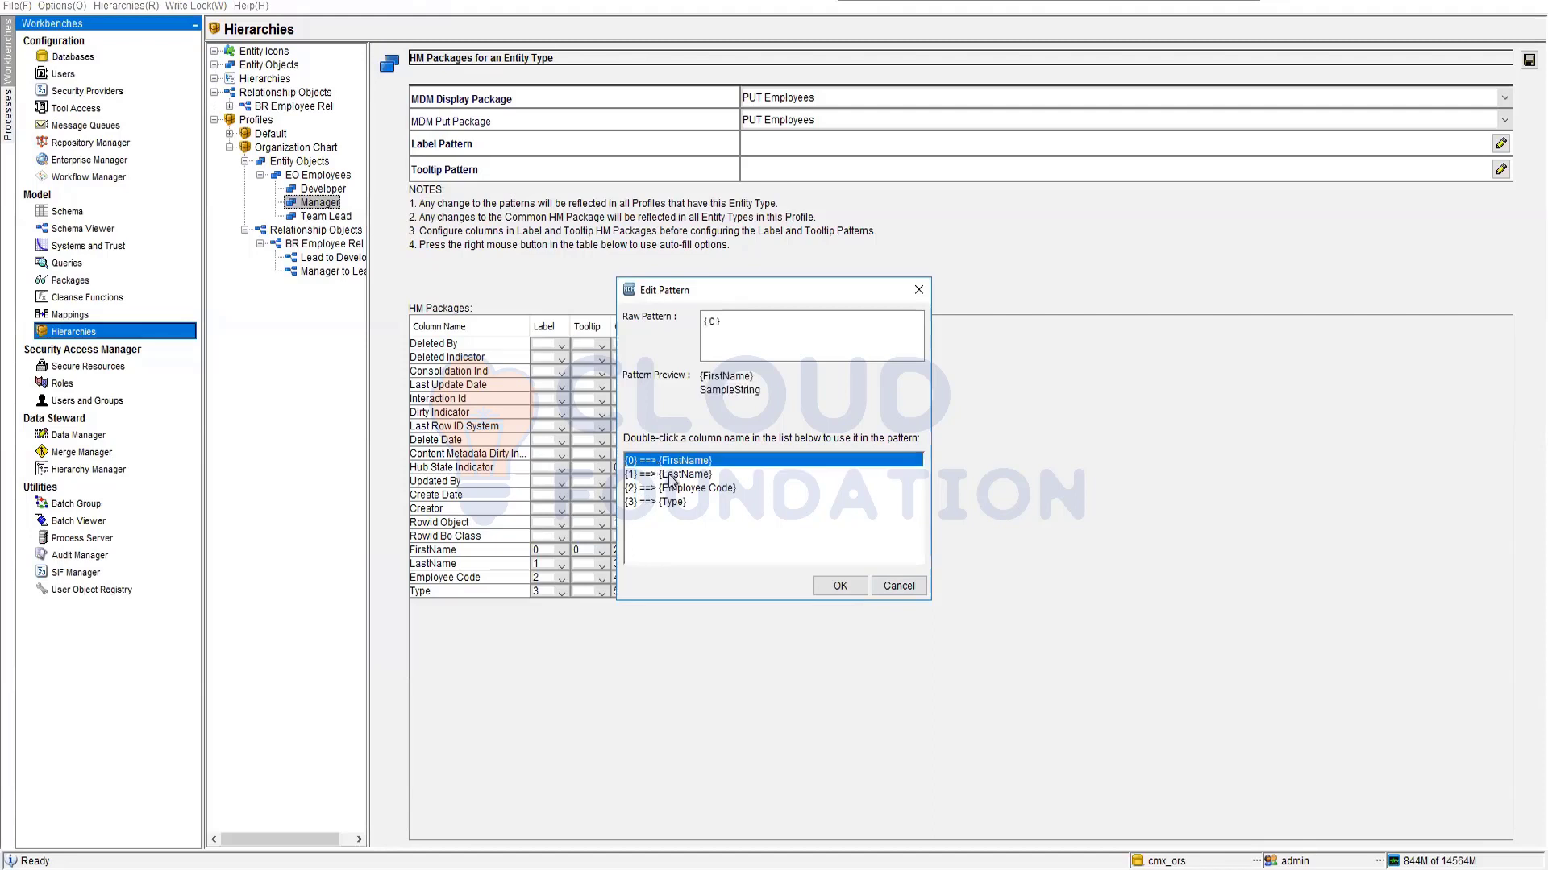
pyautogui.doubleClick(669, 476)
pyautogui.doubleClick(698, 488)
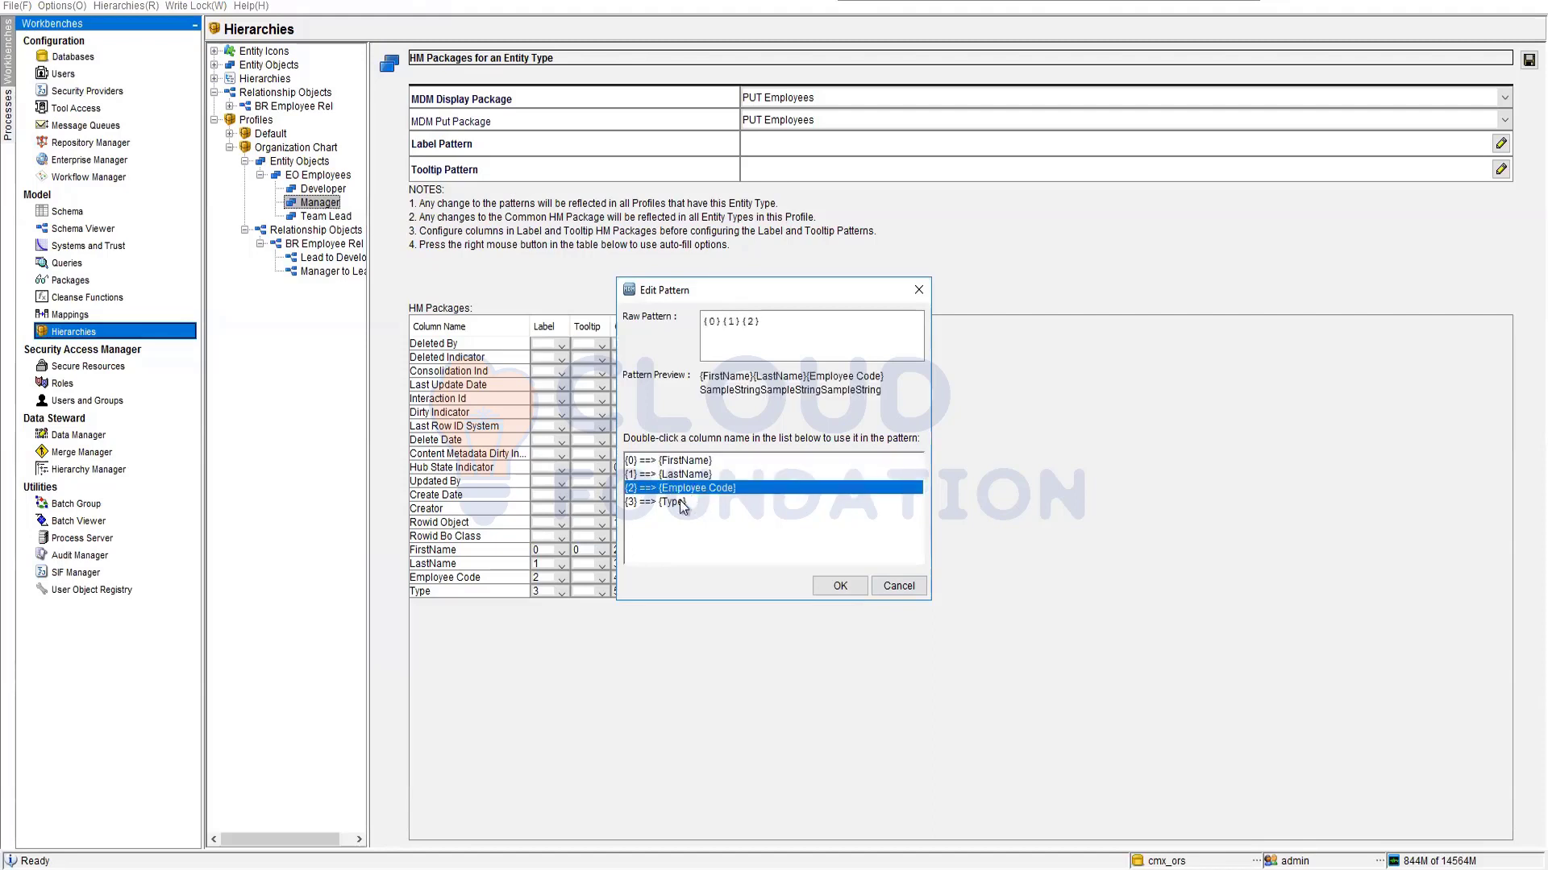
pyautogui.doubleClick(681, 503)
pyautogui.click(854, 588)
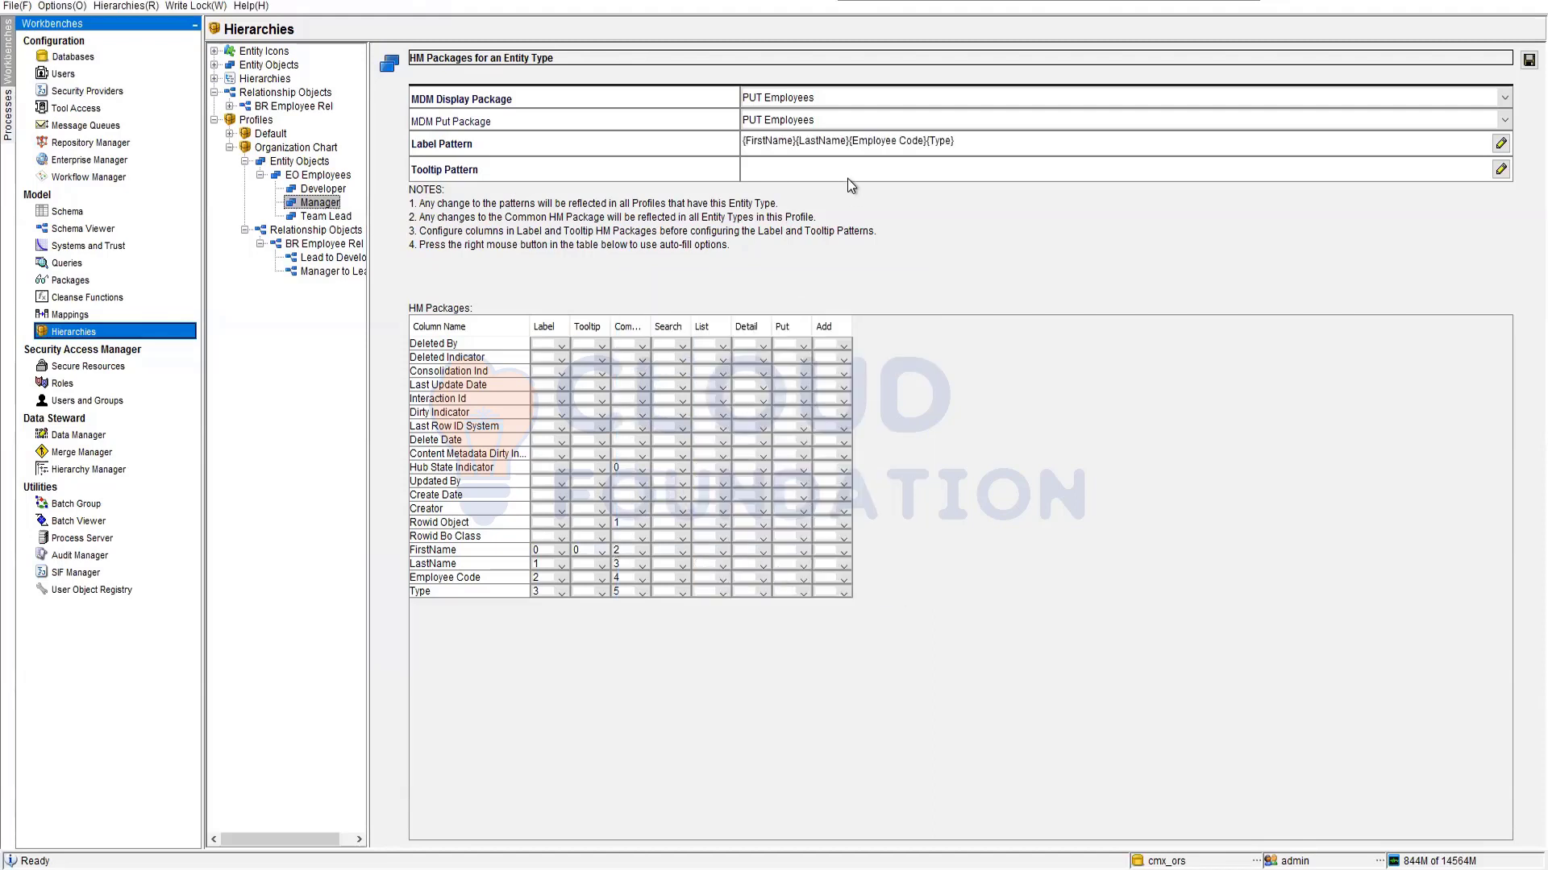
# Define Manager's tooltip pattern as {FirstName} and try to save the entity type
pyautogui.doubleClick(819, 170)
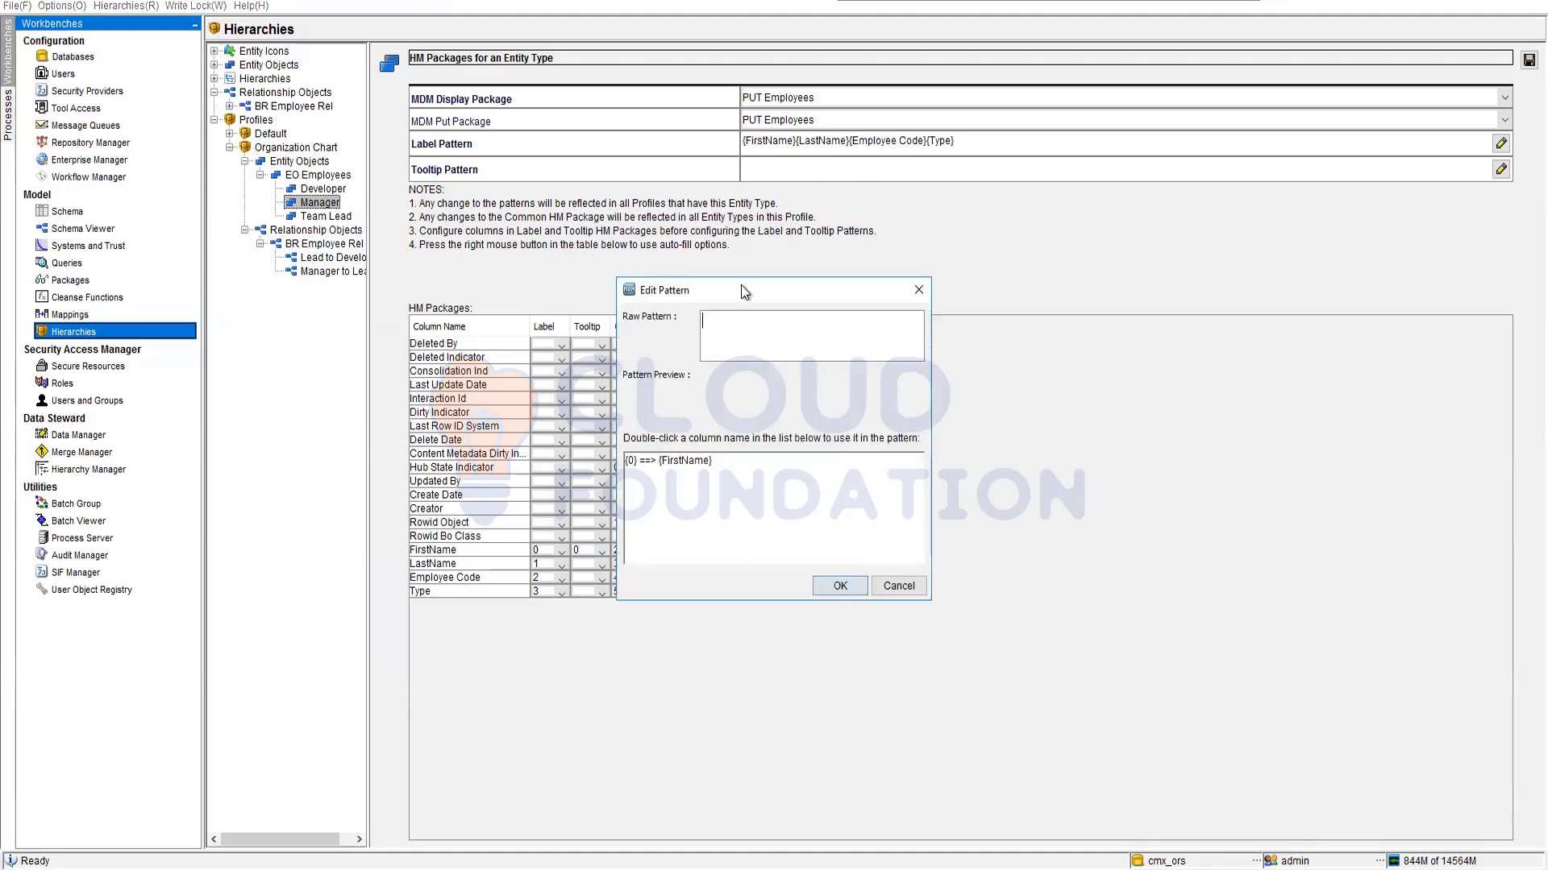
pyautogui.doubleClick(700, 461)
pyautogui.click(838, 586)
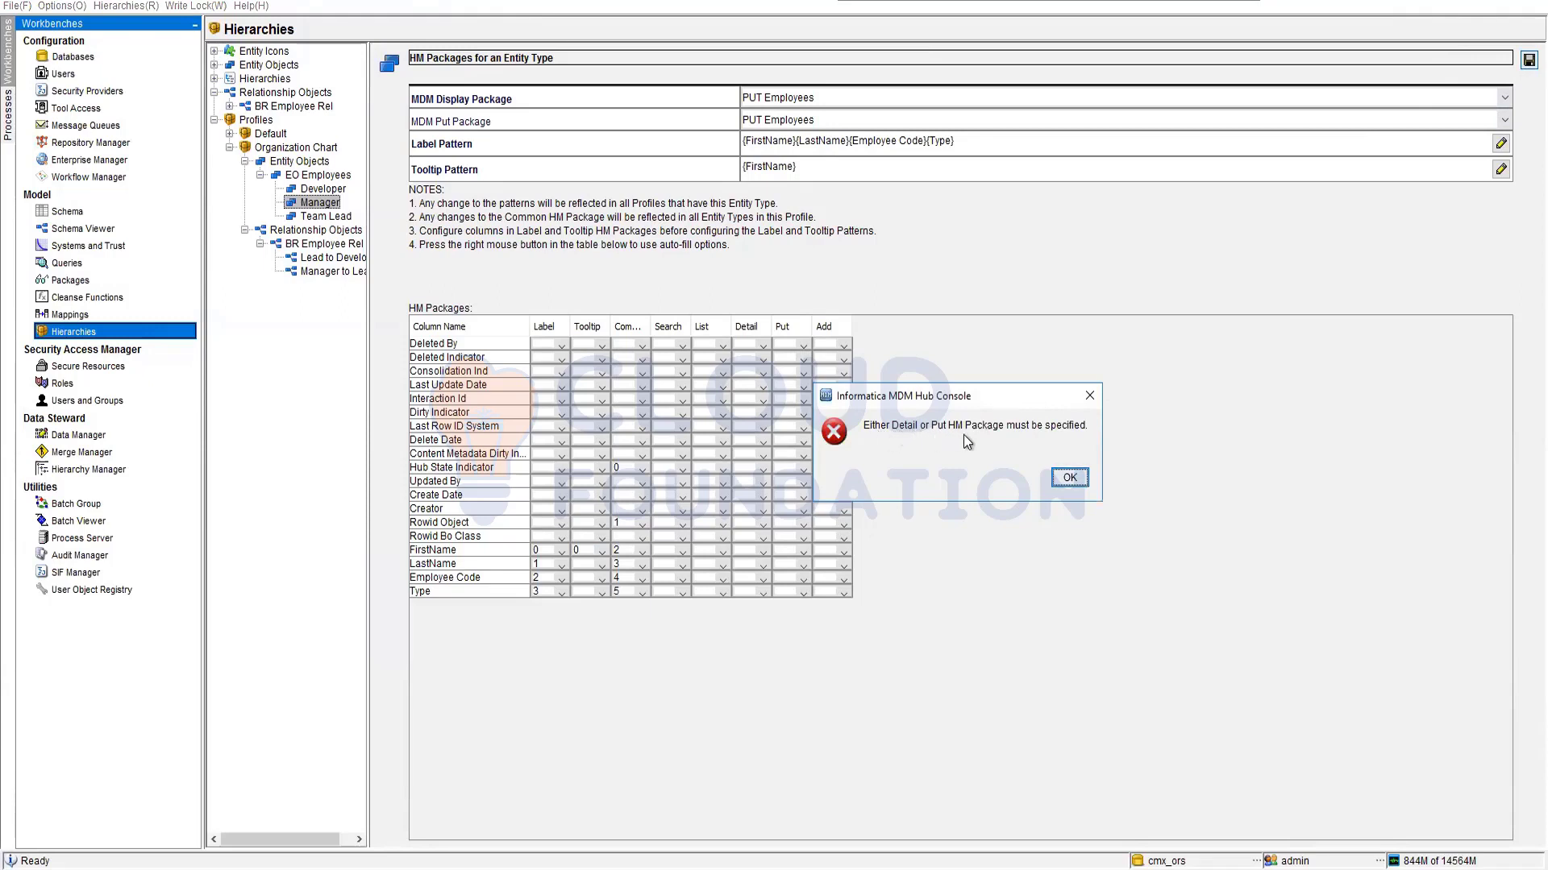
pyautogui.click(1068, 478)
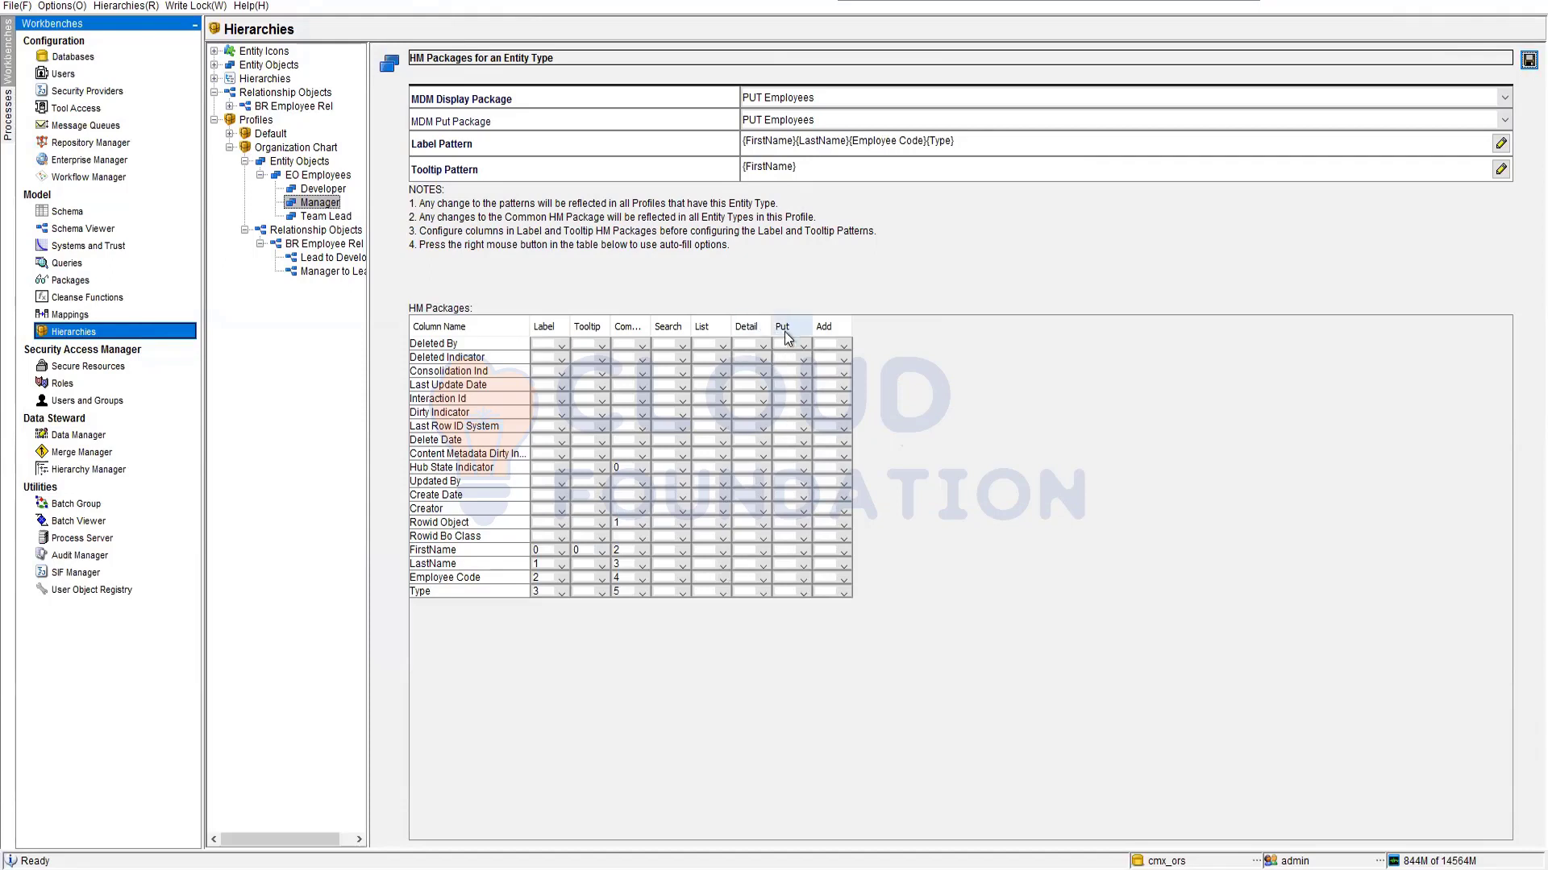
# In Manager's HM packages table, set the Detail positions of FirstName, LastName, Employee Code and Type to 0, 1, 2 and 3
pyautogui.click(761, 552)
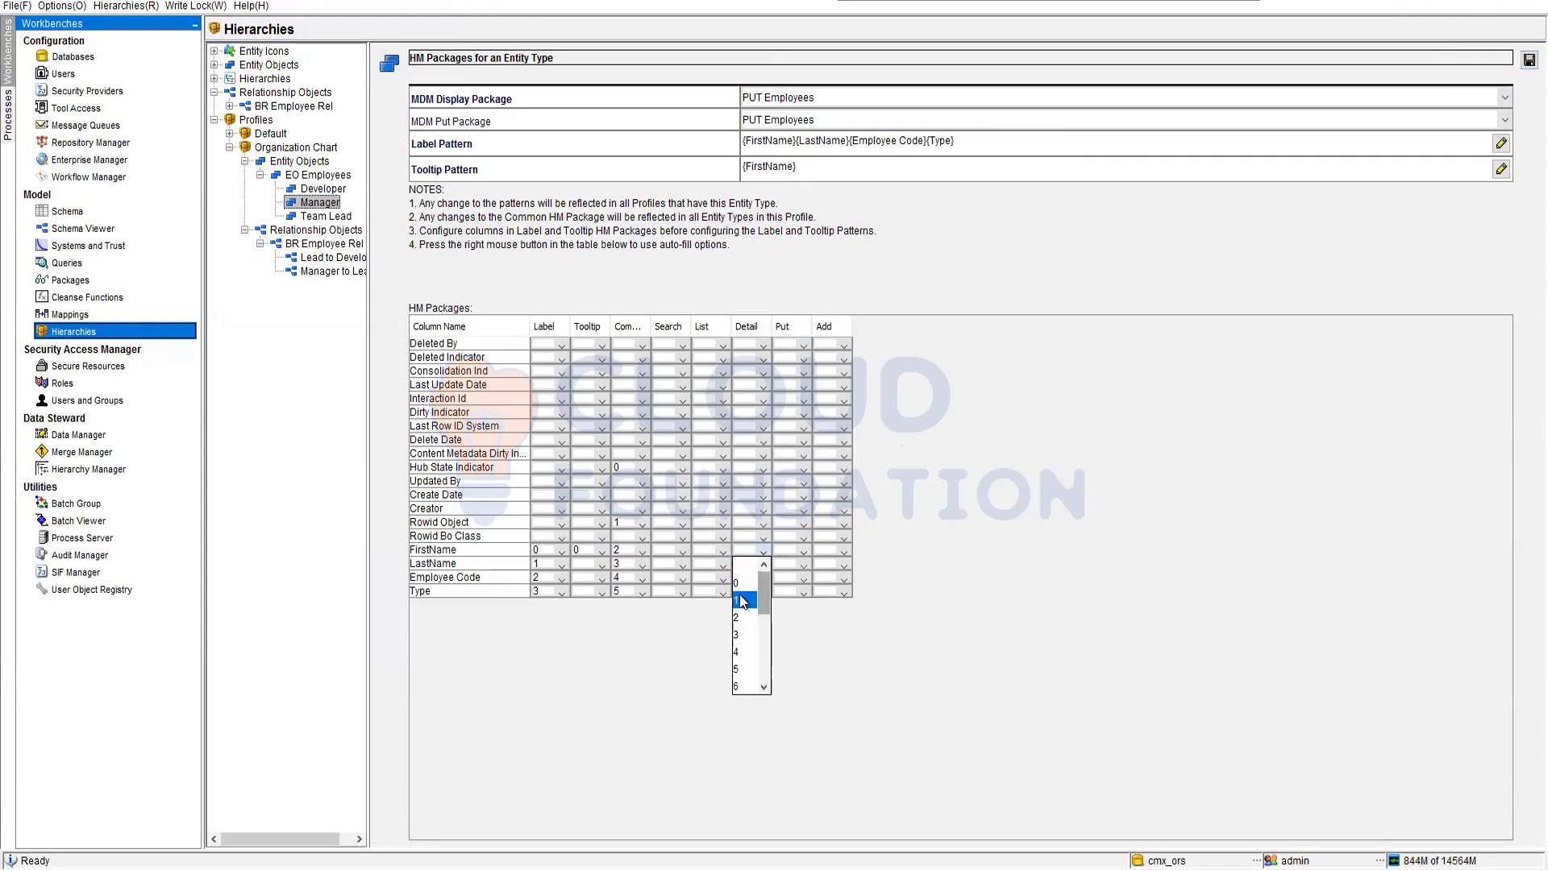
pyautogui.click(745, 601)
pyautogui.click(762, 551)
pyautogui.click(756, 577)
pyautogui.click(762, 569)
pyautogui.click(746, 603)
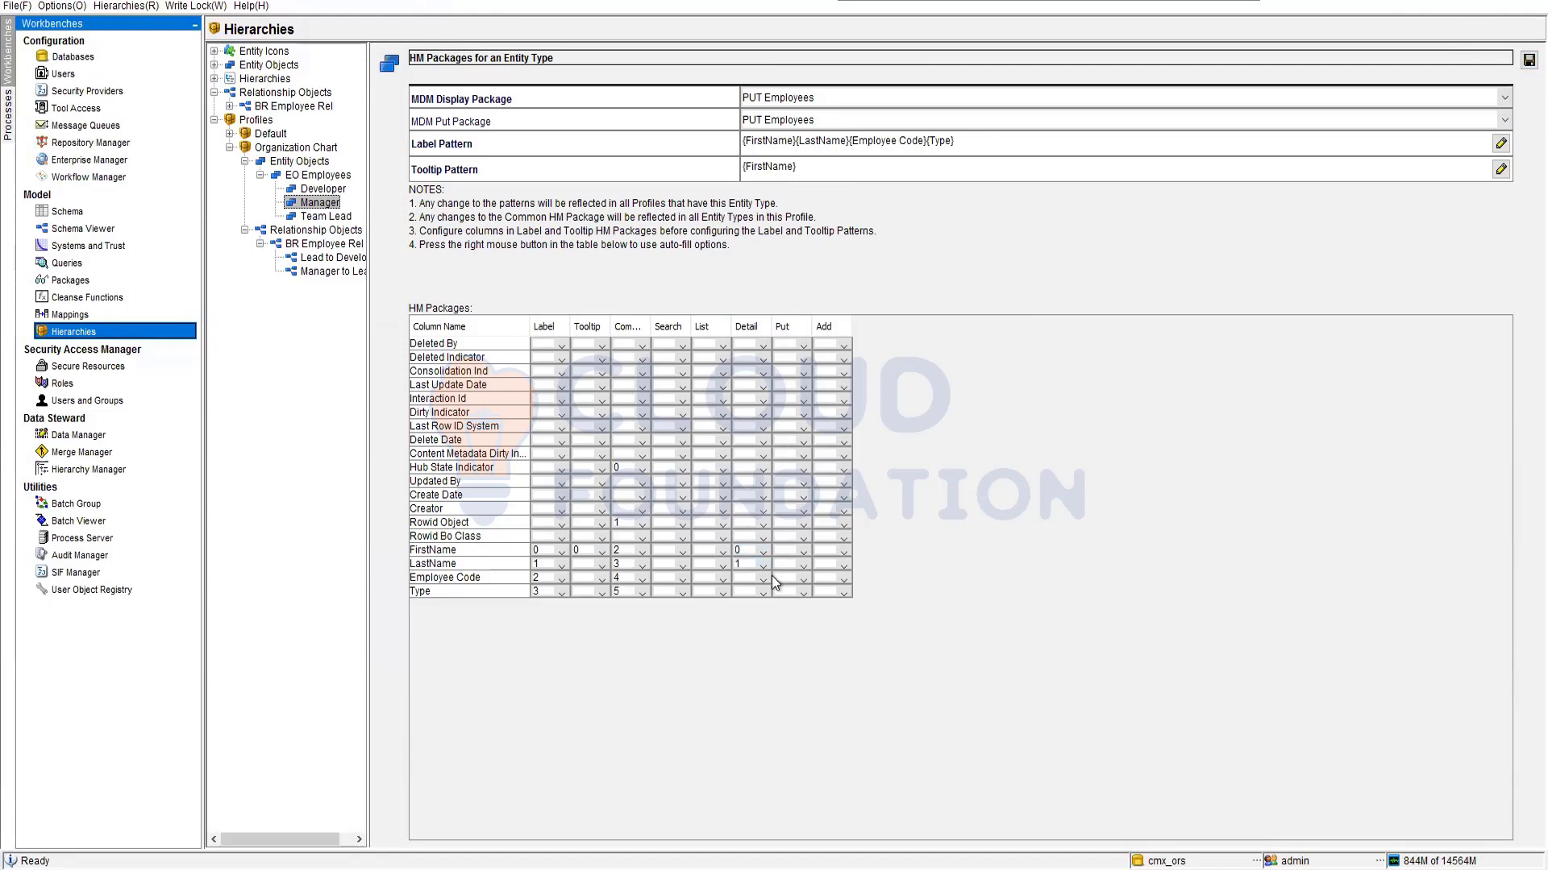
pyautogui.click(762, 576)
pyautogui.click(753, 617)
pyautogui.click(763, 591)
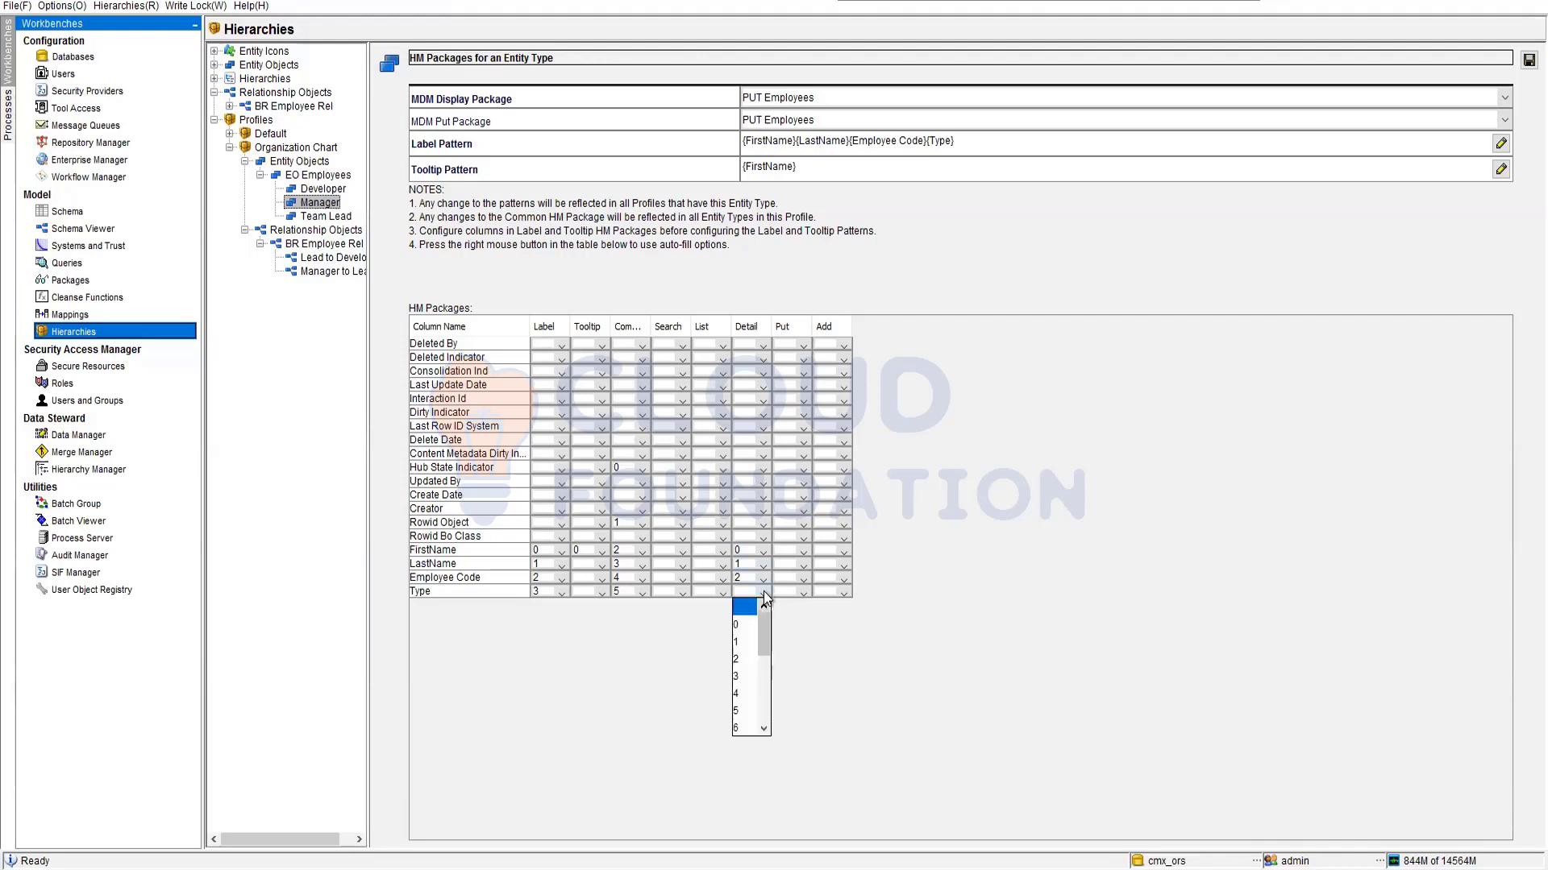
pyautogui.click(754, 633)
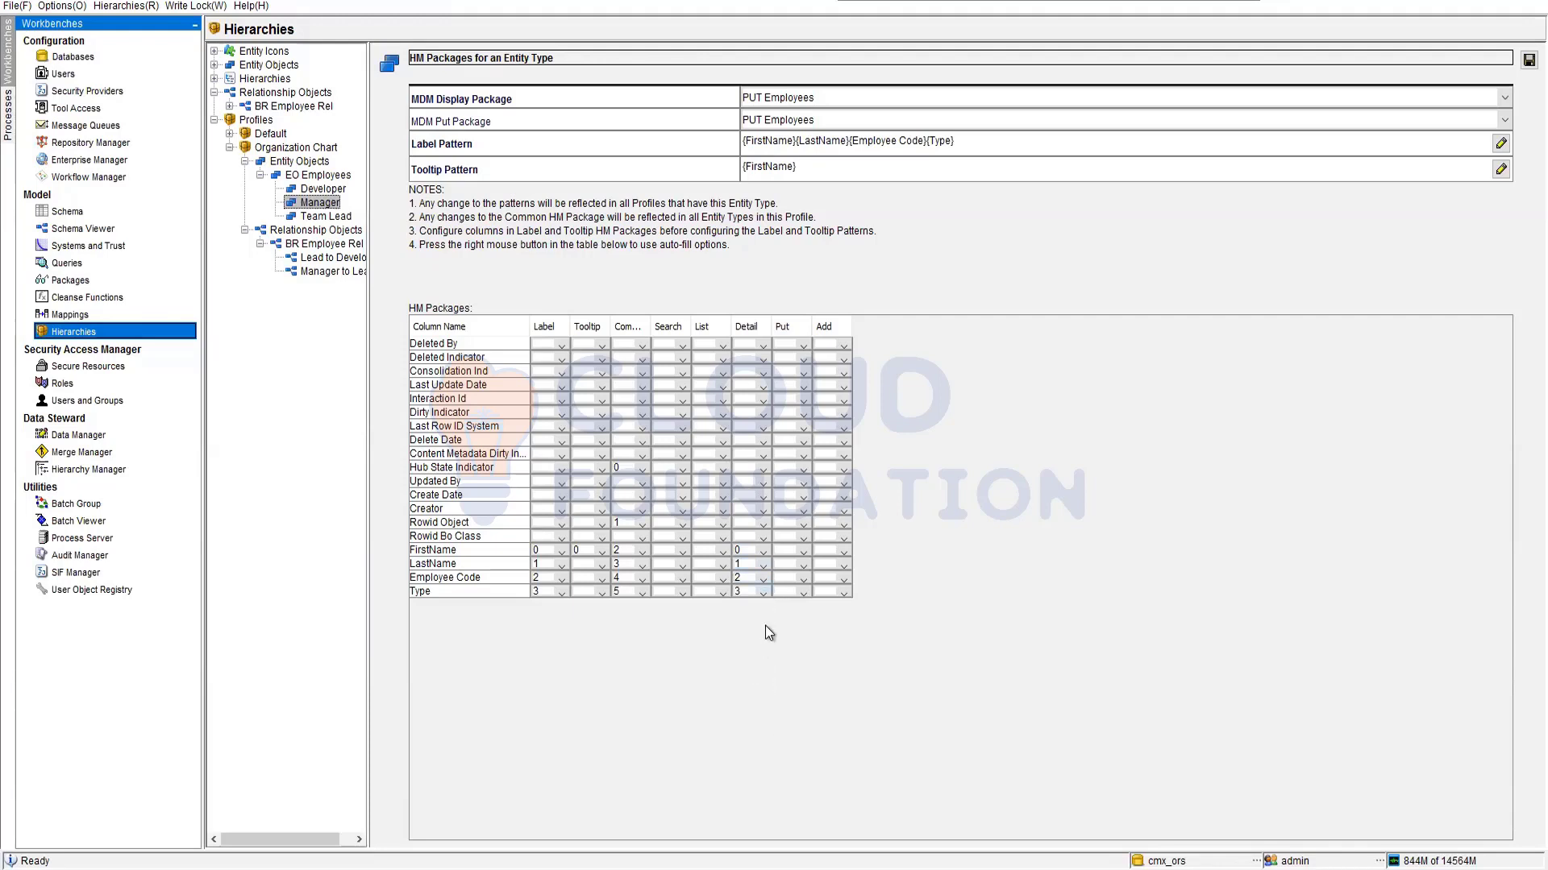
# Set Manager's Put positions to 0 for FirstName, 1 for LastName, 2 for Employee Code and 3 for Type
pyautogui.click(803, 553)
pyautogui.click(778, 584)
pyautogui.click(805, 563)
pyautogui.click(781, 611)
pyautogui.click(805, 577)
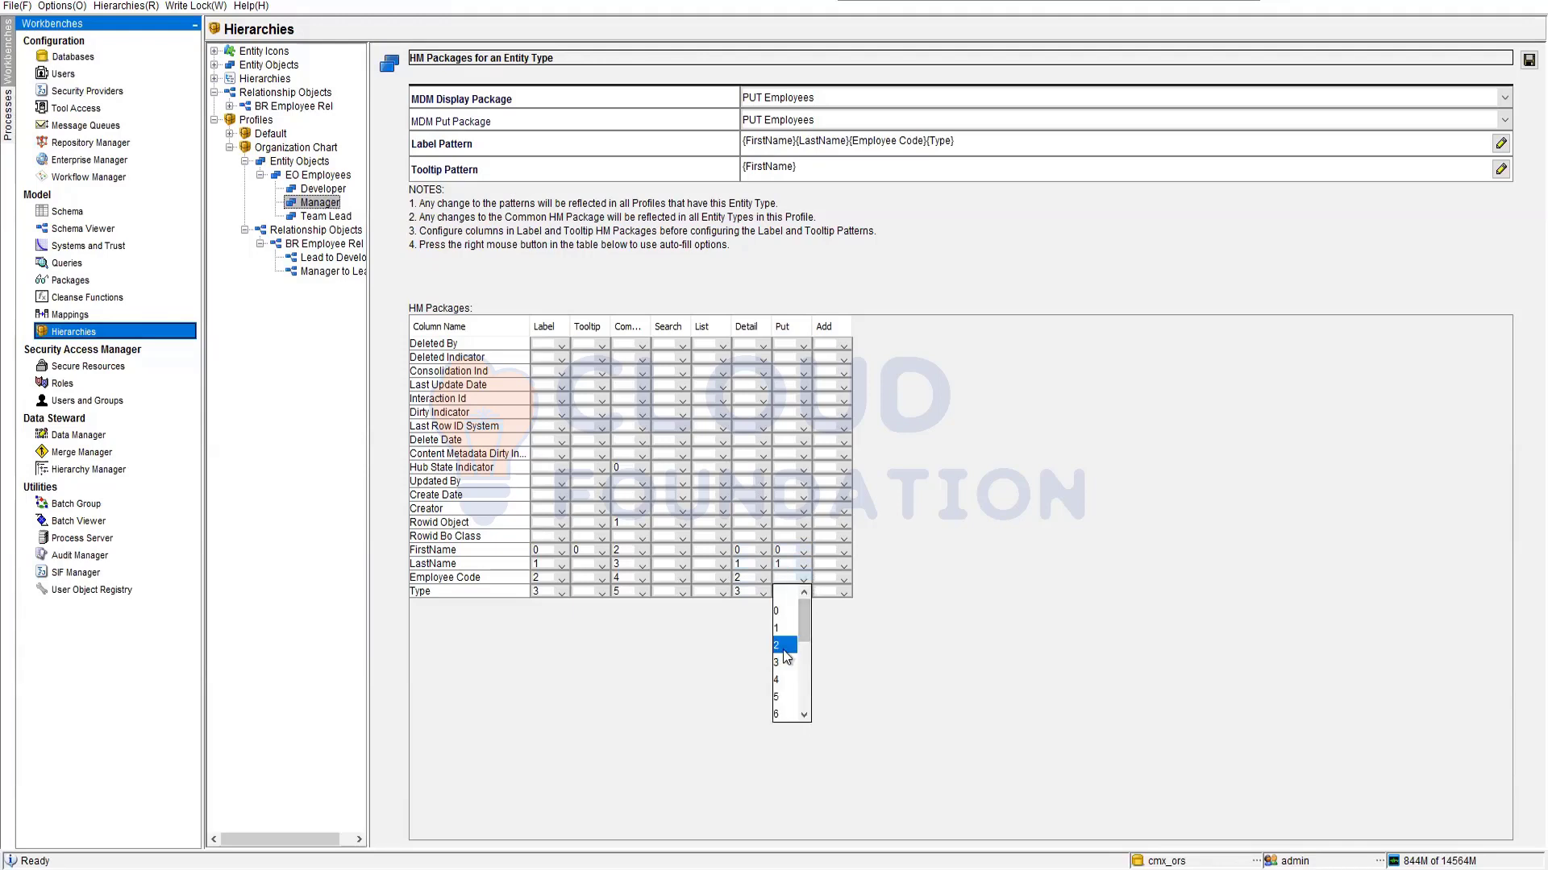
pyautogui.click(780, 646)
pyautogui.click(801, 592)
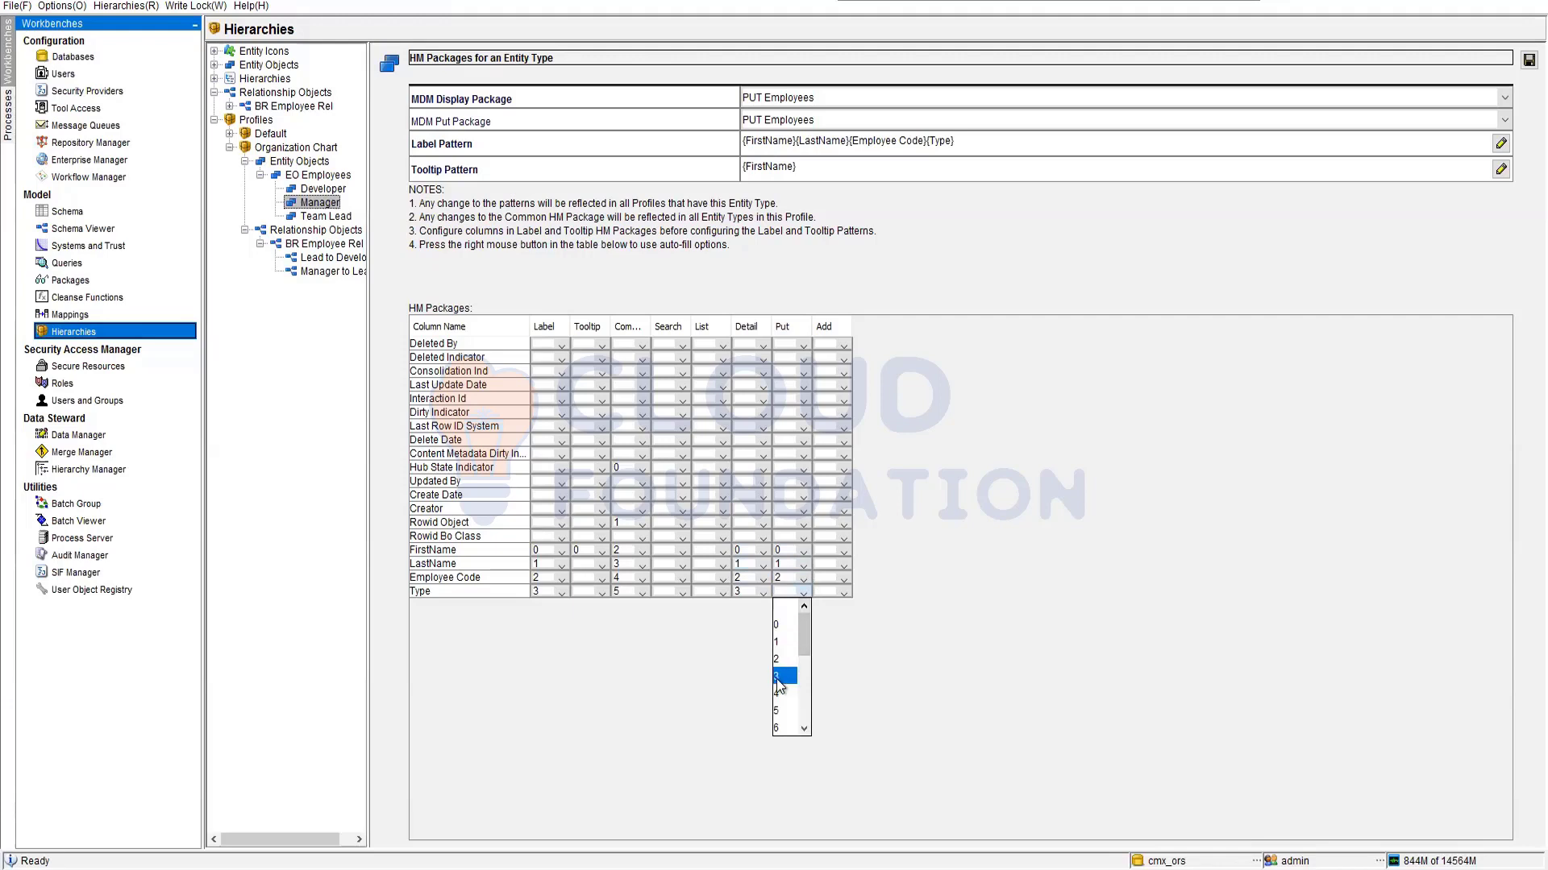
pyautogui.click(780, 677)
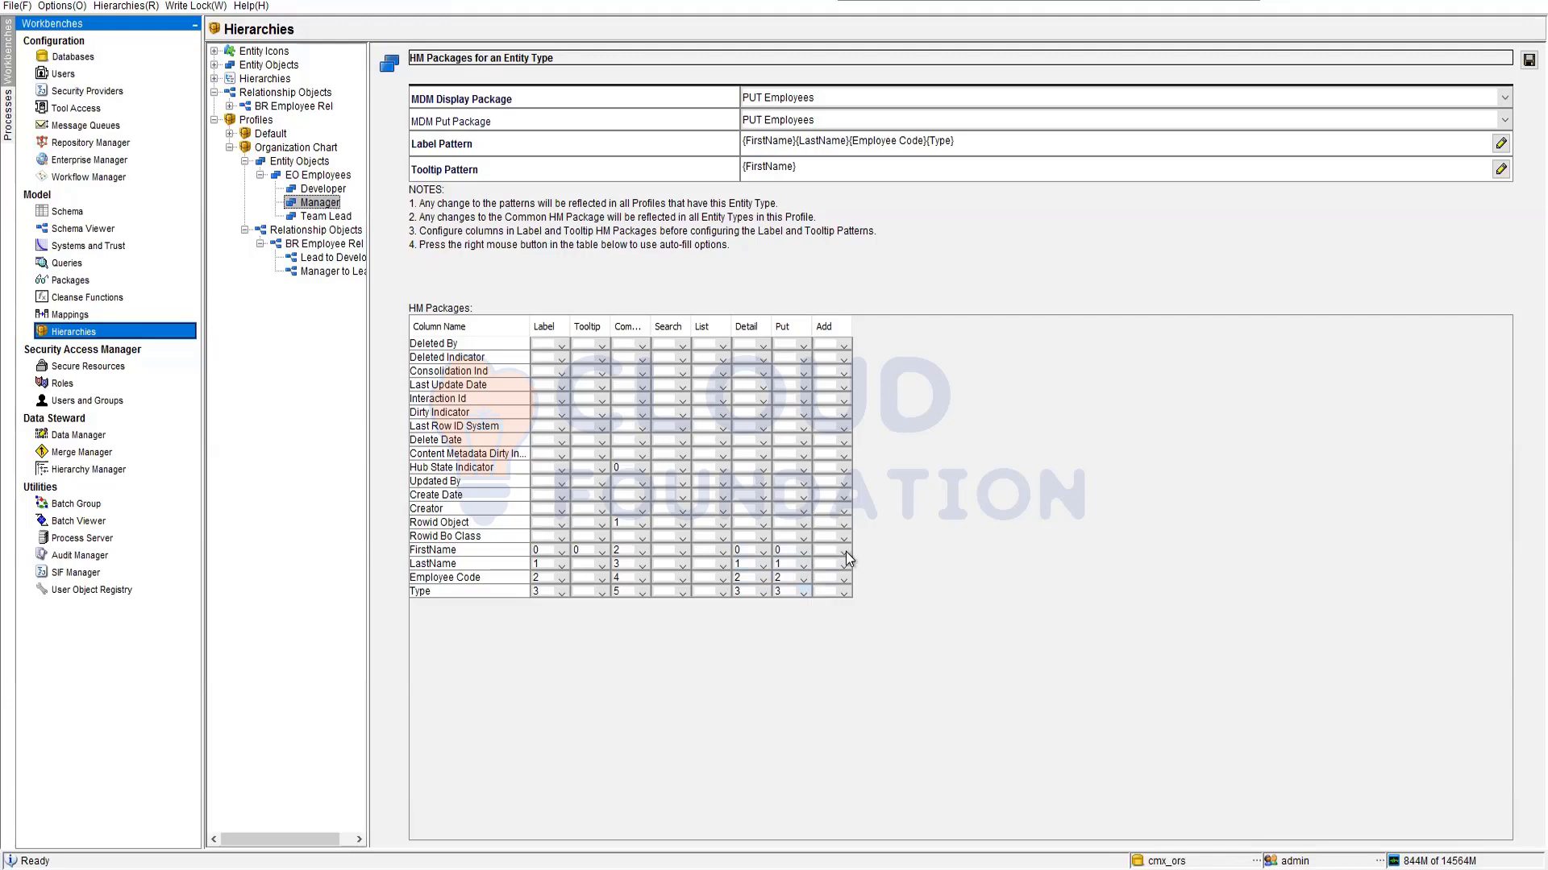
# Set Manager's Add positions for FirstName, LastName, Employee Code and Type to match their Put positions
pyautogui.click(845, 551)
pyautogui.click(837, 584)
pyautogui.click(844, 563)
pyautogui.click(816, 630)
pyautogui.click(843, 564)
pyautogui.click(820, 610)
pyautogui.click(843, 580)
pyautogui.click(819, 645)
pyautogui.click(838, 593)
pyautogui.click(819, 669)
# Assign FirstName a Search position in Manager's HM packages table and save the entity type configuration
pyautogui.click(1529, 60)
pyautogui.click(666, 565)
pyautogui.click(662, 583)
pyautogui.click(1528, 60)
# For the Lead to Developer relationship type, set both the MDM display package and the MDM put package to PUT EMP_REL
pyautogui.click(320, 260)
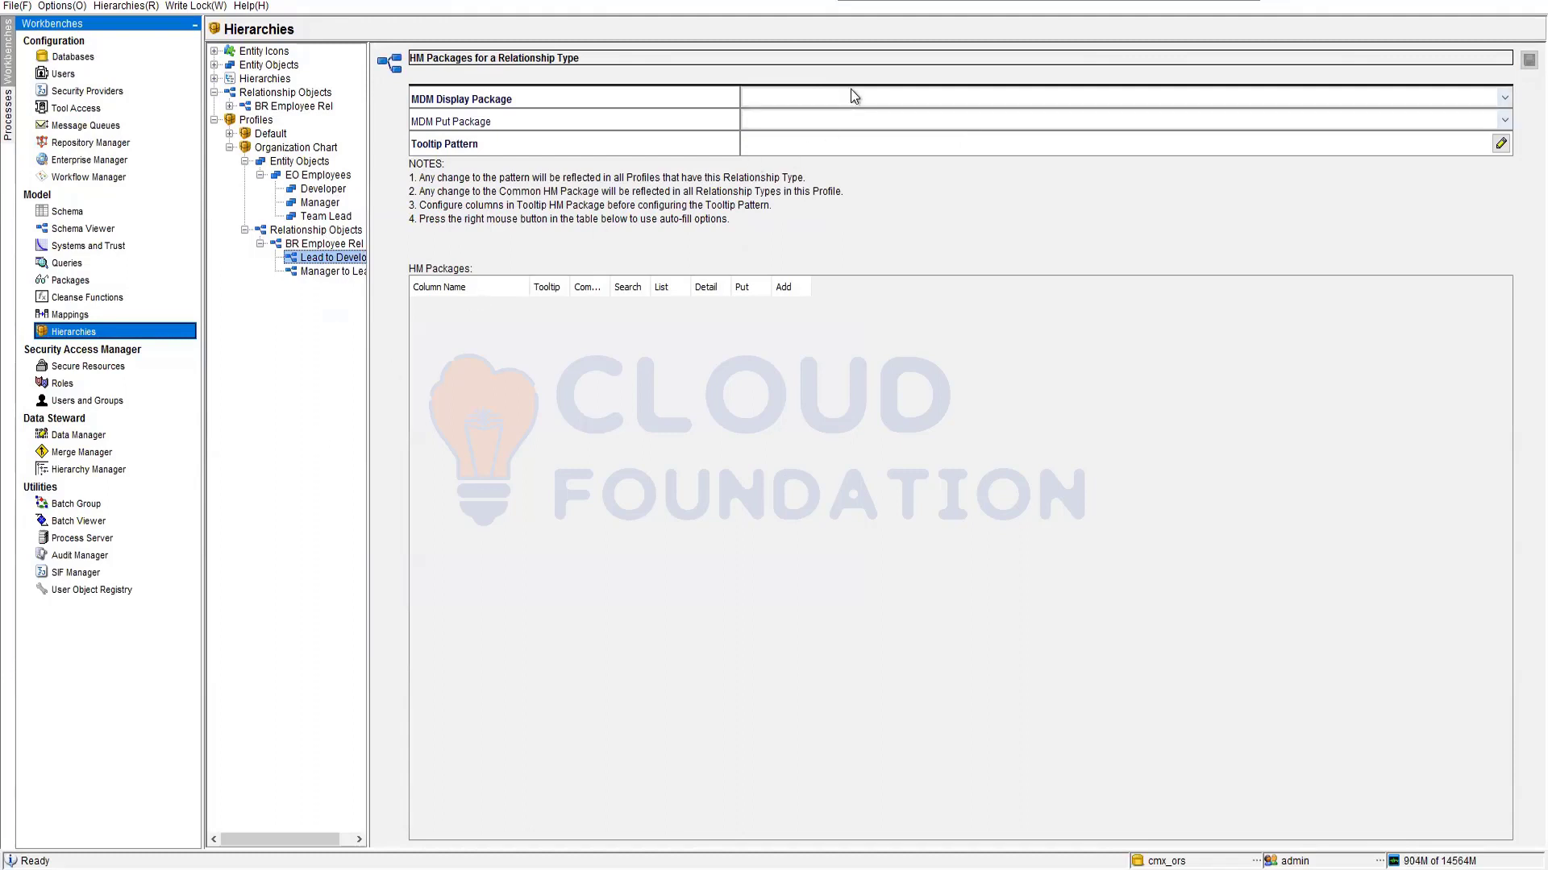
pyautogui.click(852, 121)
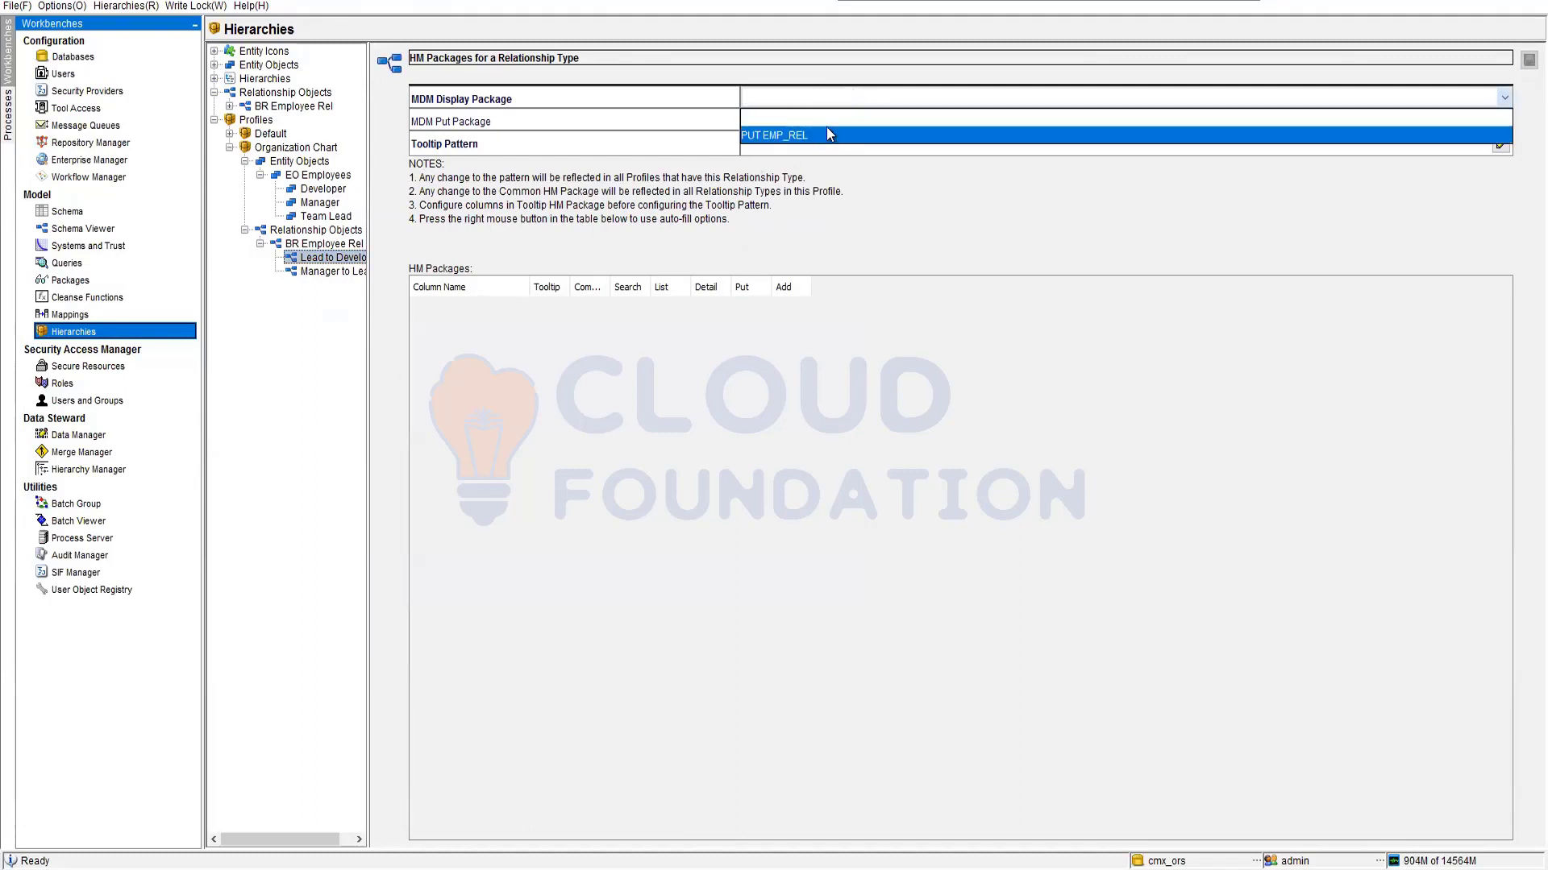
pyautogui.click(826, 135)
pyautogui.click(824, 124)
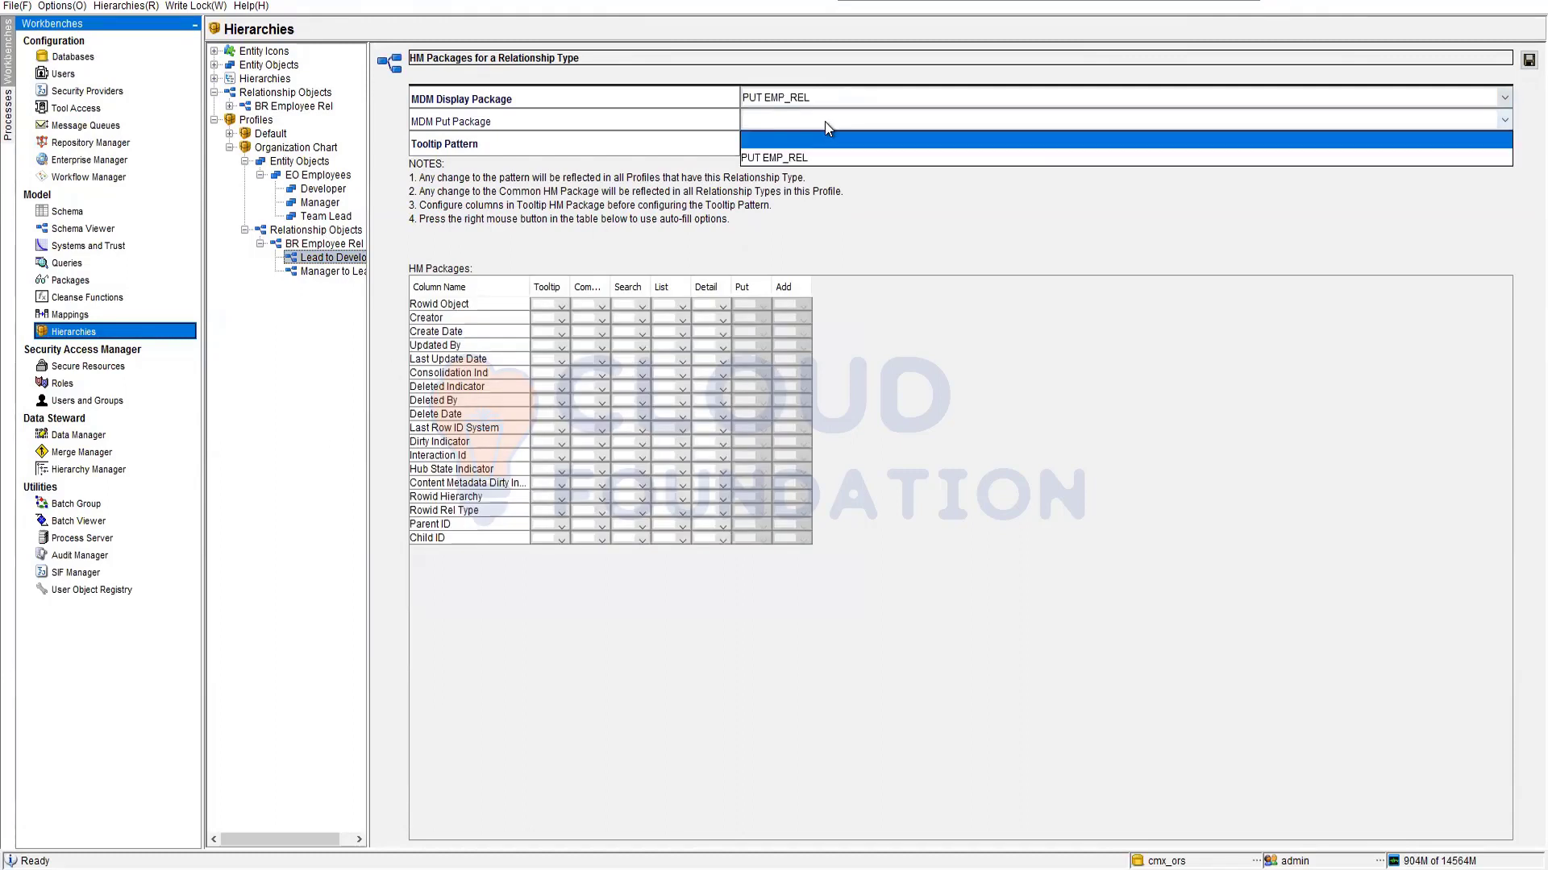
pyautogui.click(803, 159)
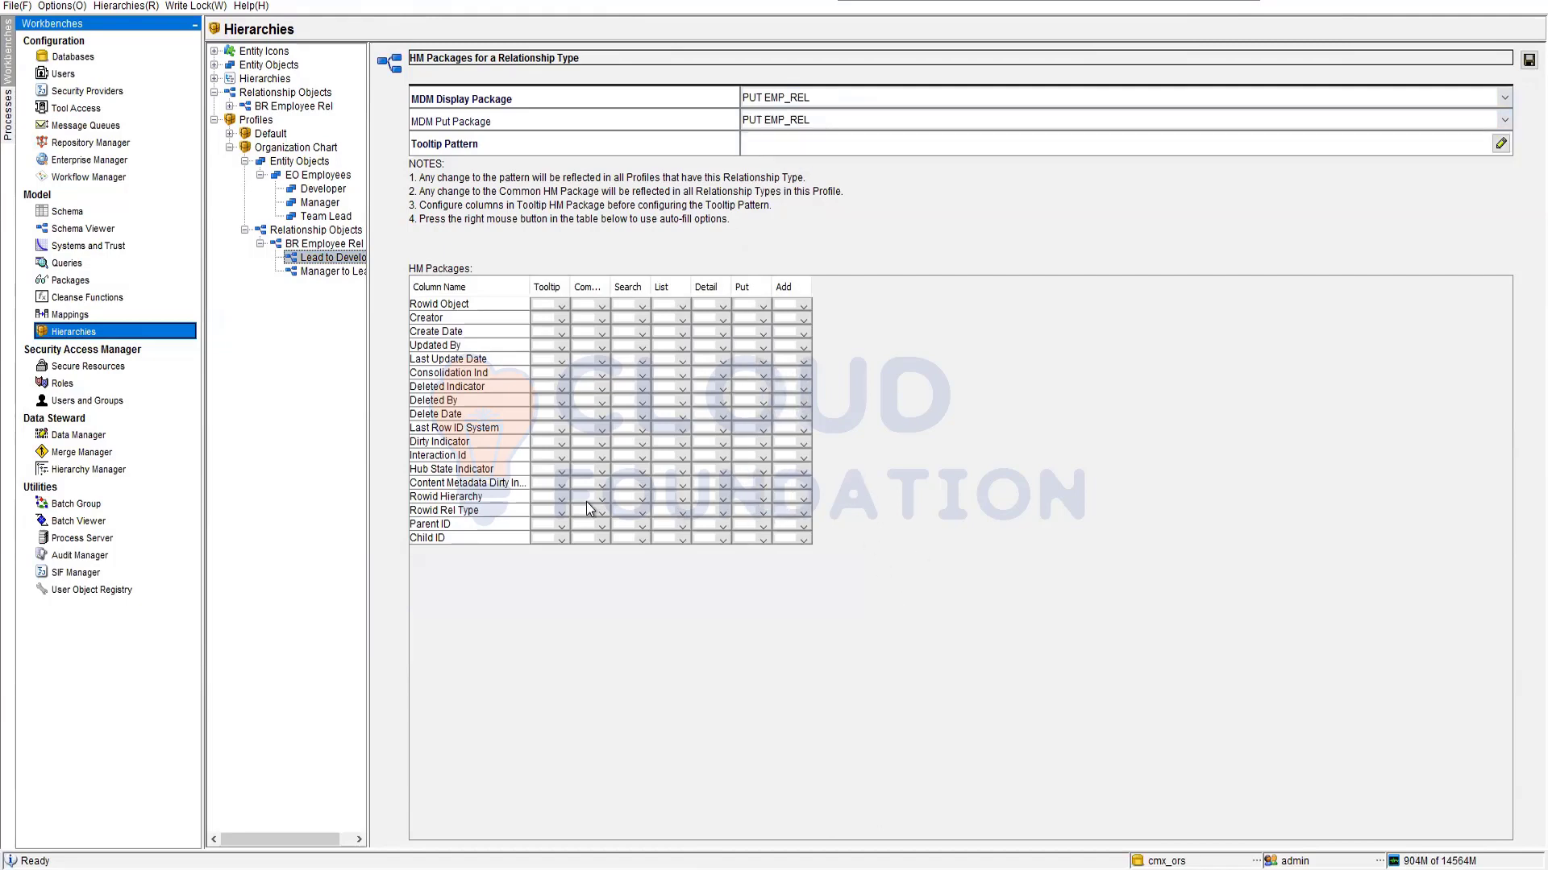
# Set the Tooltip and Common positions of Rowid Rel Type to 0 for Lead to Developer
pyautogui.click(548, 528)
pyautogui.click(544, 545)
pyautogui.click(590, 530)
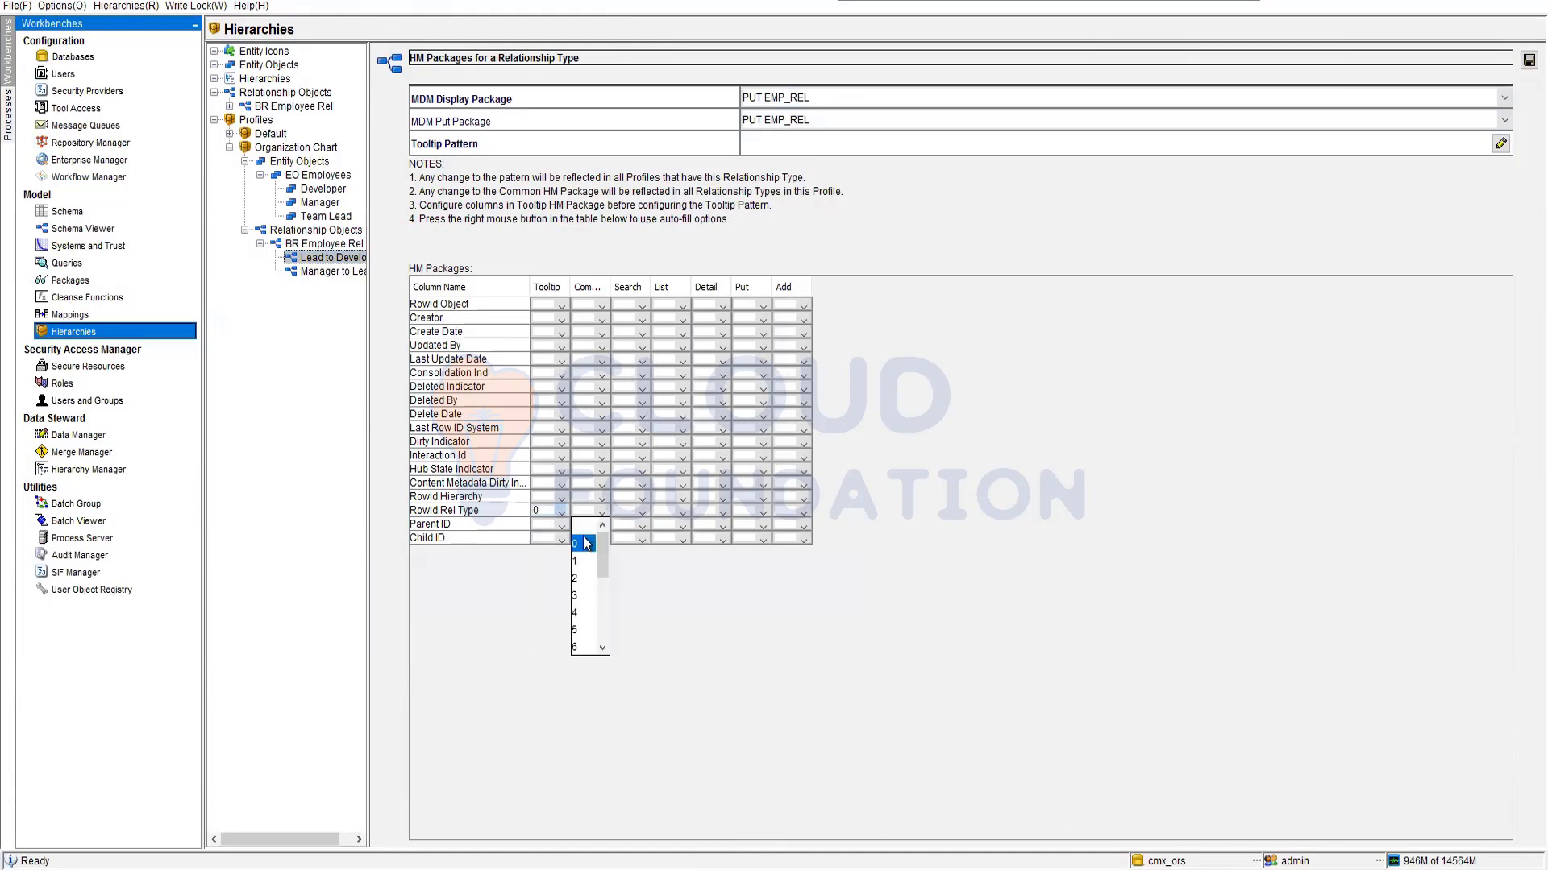
pyautogui.click(587, 544)
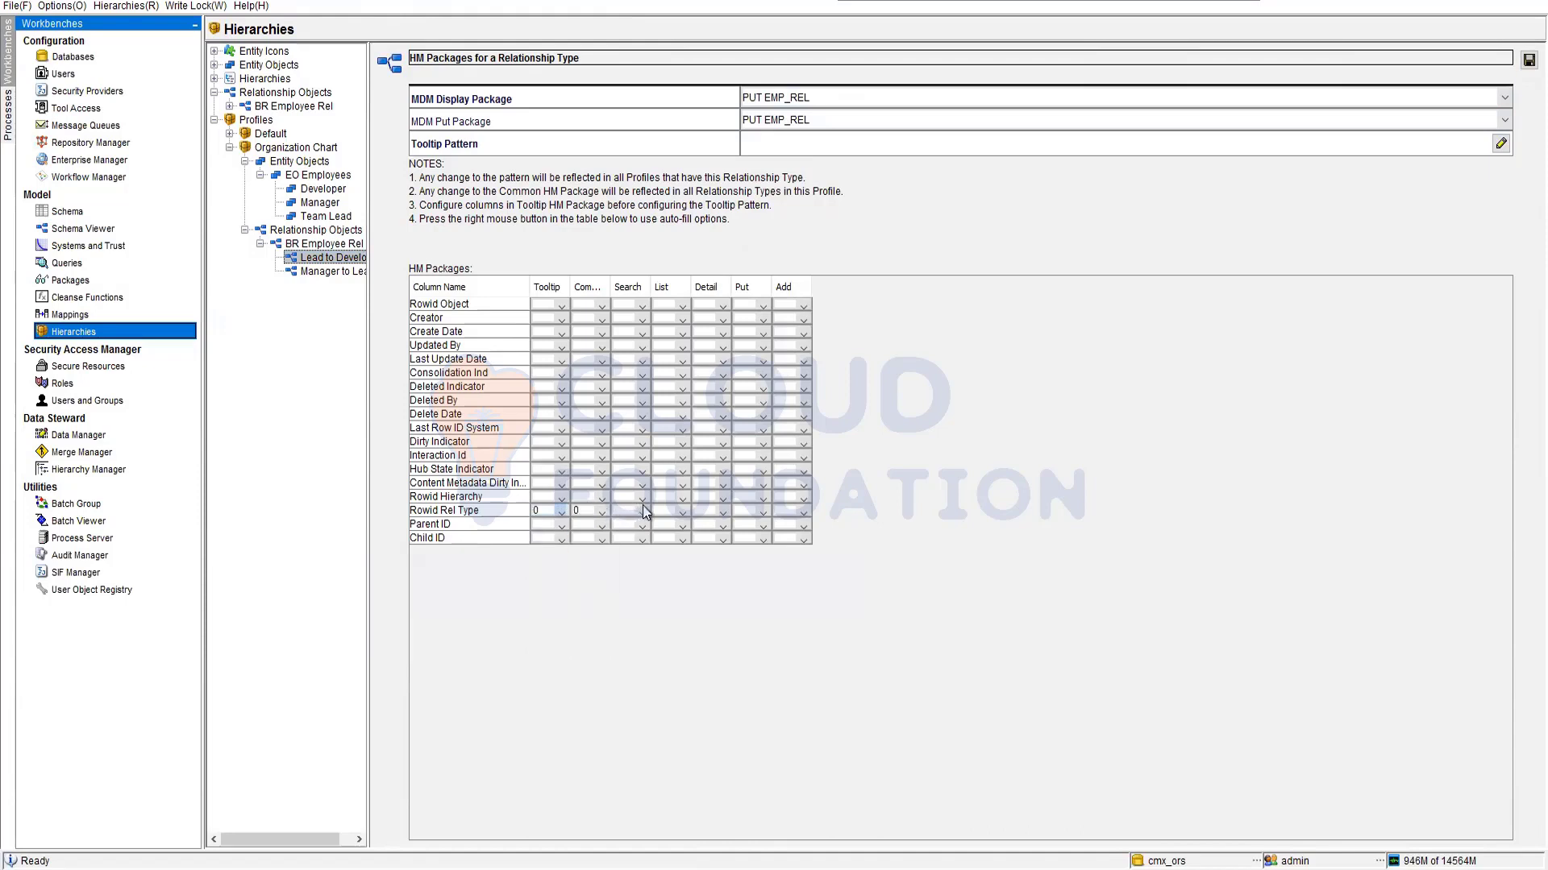
# Set the Put and Add positions for Lead to Developer to 0 for Rowid Rel Type, 1 for Parent ID and 2 for Child ID
pyautogui.click(763, 539)
pyautogui.click(743, 612)
pyautogui.click(805, 514)
pyautogui.click(794, 551)
pyautogui.click(801, 527)
pyautogui.click(788, 574)
pyautogui.click(805, 538)
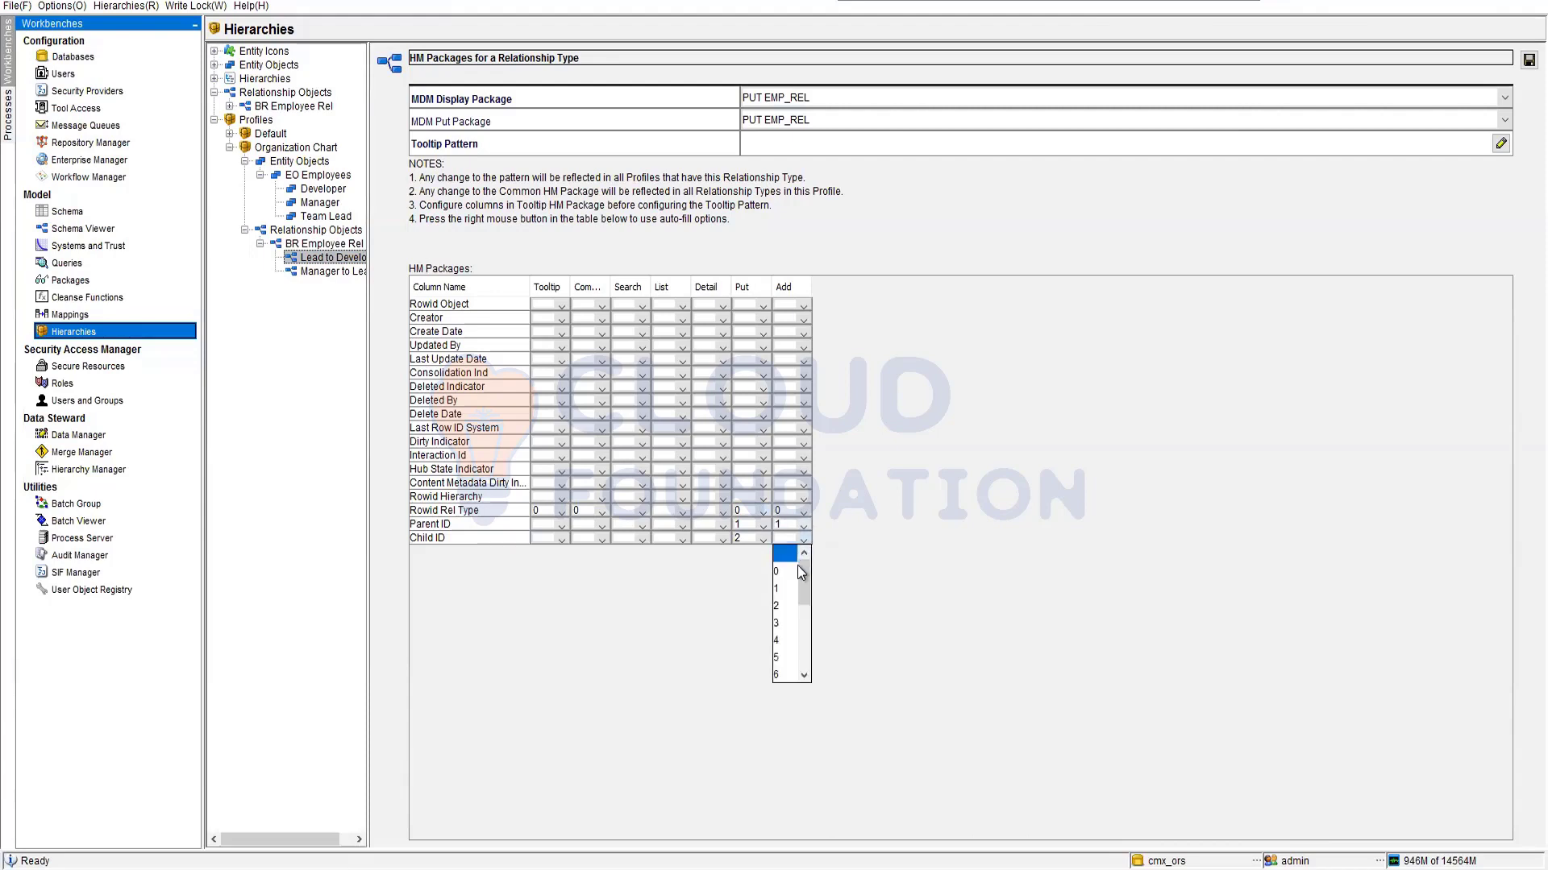
pyautogui.click(783, 607)
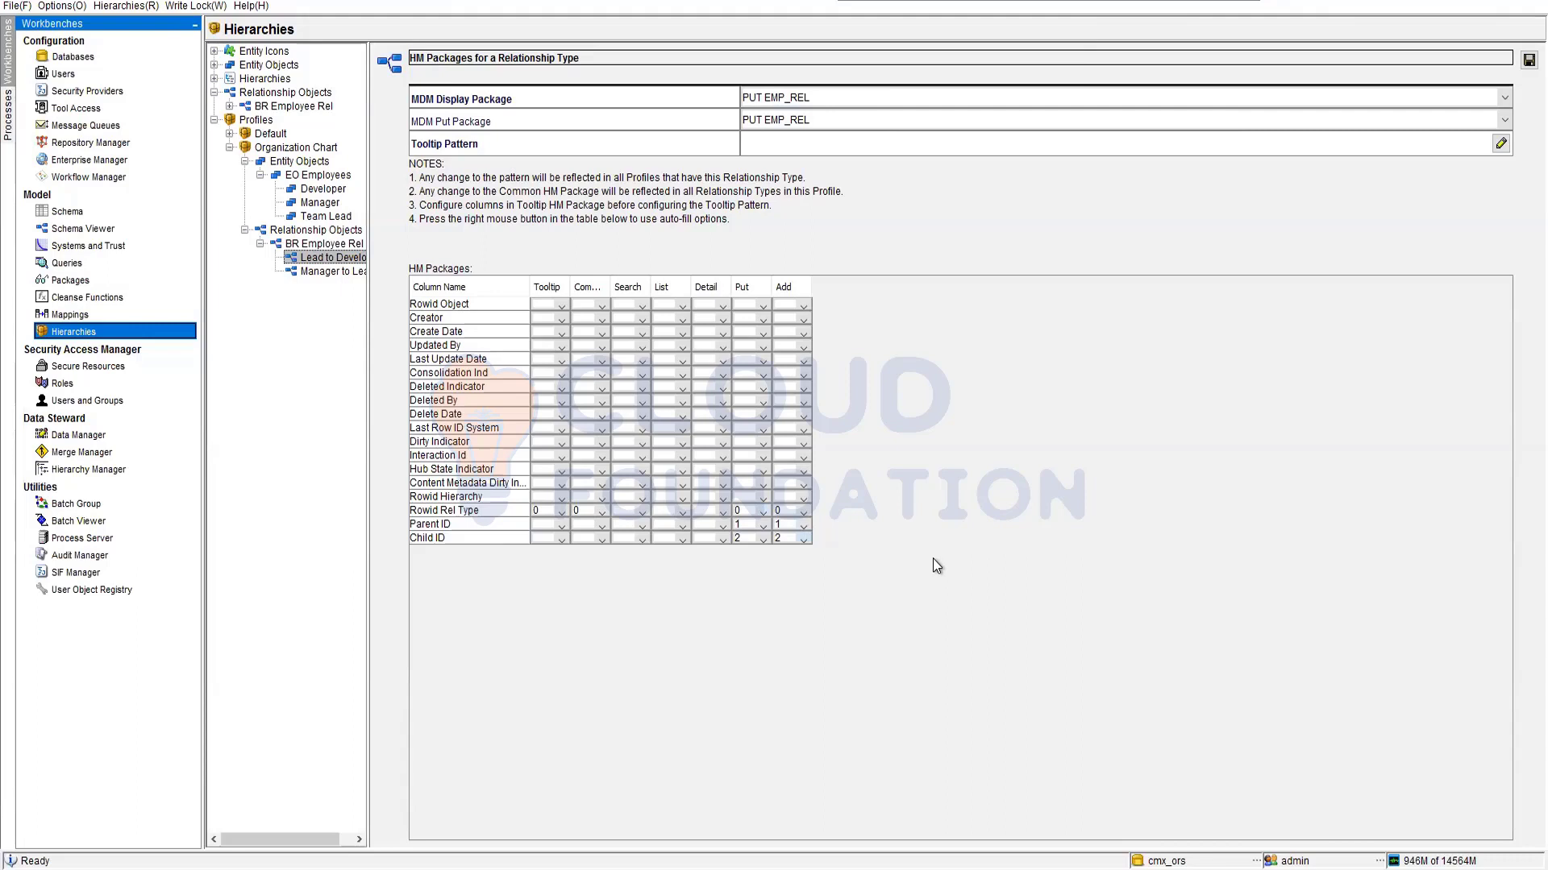
# Set the Detail positions of Rowid Rel Type, Parent ID and Child ID to 0, 1 and 2, and Rowid Rel Type's Search position to 0
pyautogui.click(722, 511)
pyautogui.click(722, 524)
pyautogui.click(723, 525)
pyautogui.click(723, 545)
pyautogui.click(723, 545)
pyautogui.click(701, 580)
pyautogui.click(642, 512)
pyautogui.click(625, 524)
# Define Lead to Developer's tooltip pattern as {Rowid Rel Type} and save the relationship type configuration
pyautogui.click(1527, 60)
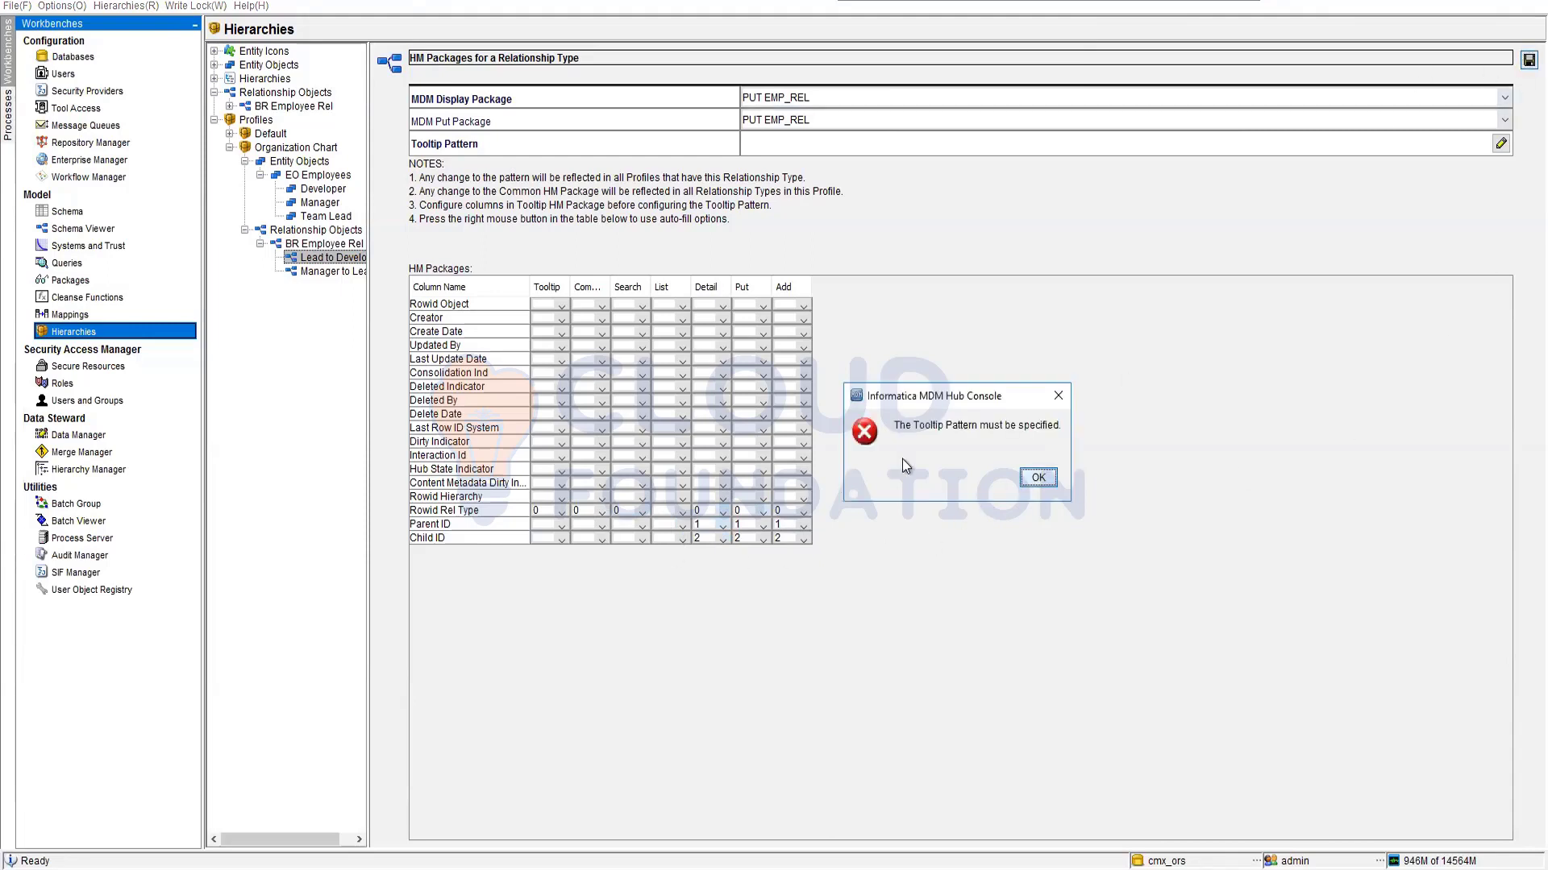
pyautogui.click(1037, 477)
pyautogui.click(886, 149)
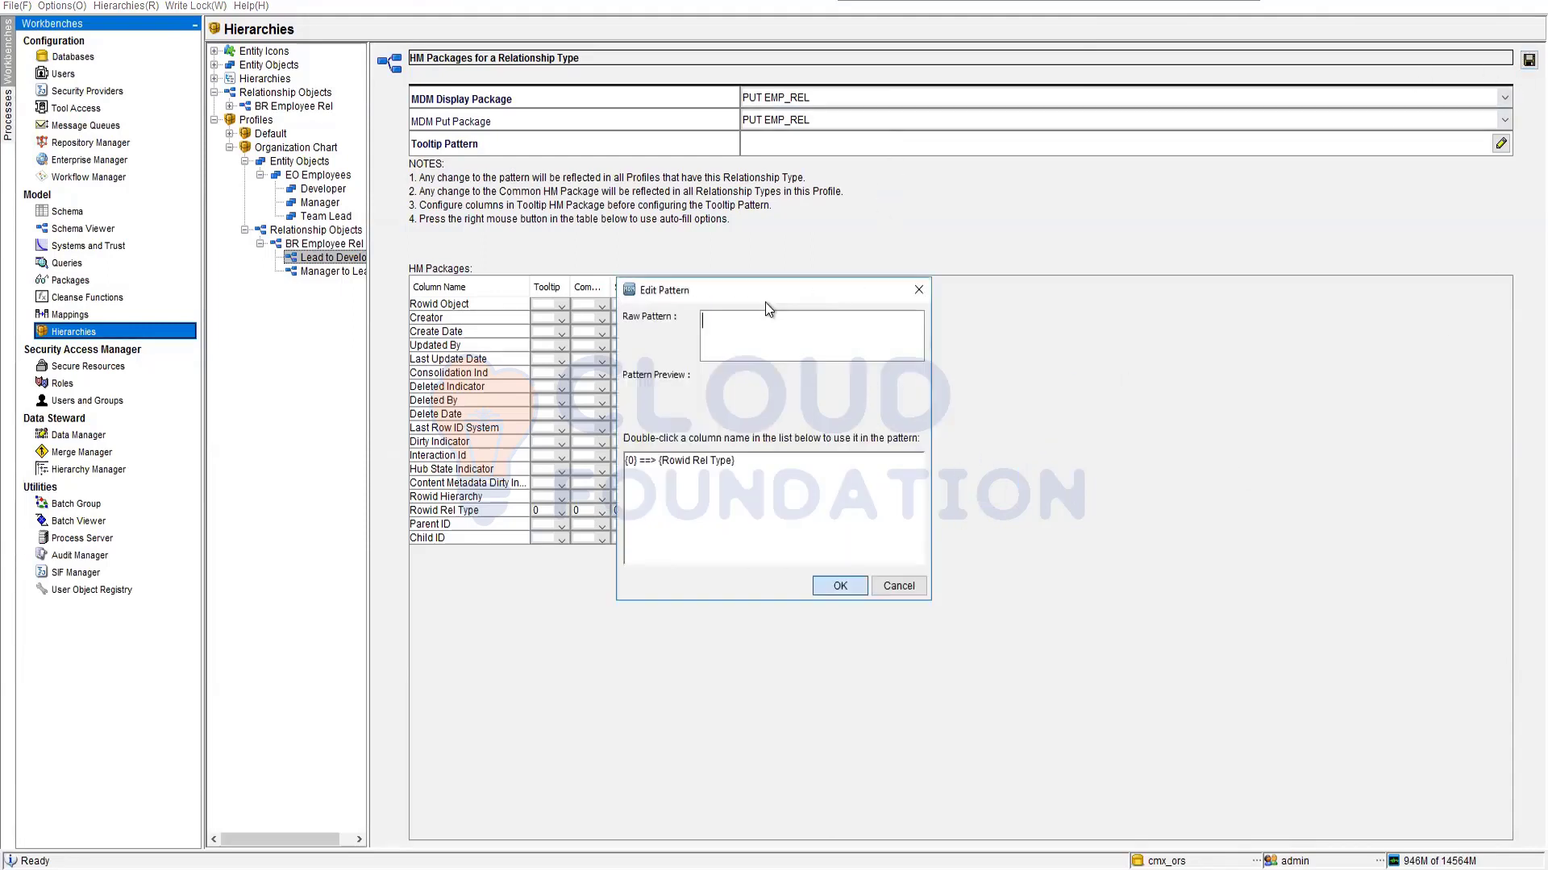
pyautogui.doubleClick(681, 461)
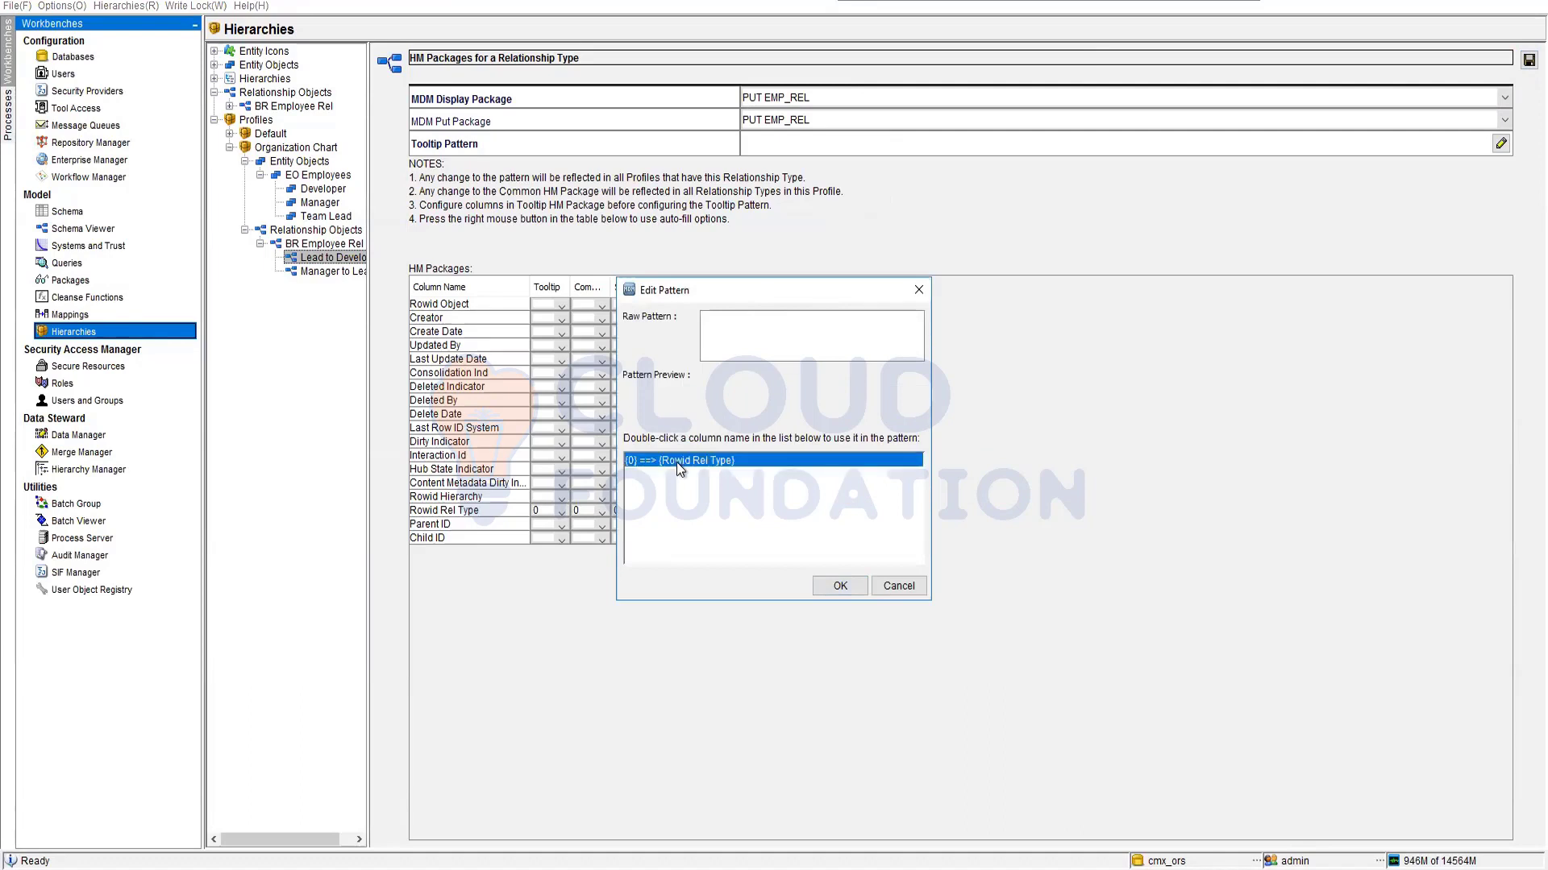
pyautogui.click(839, 584)
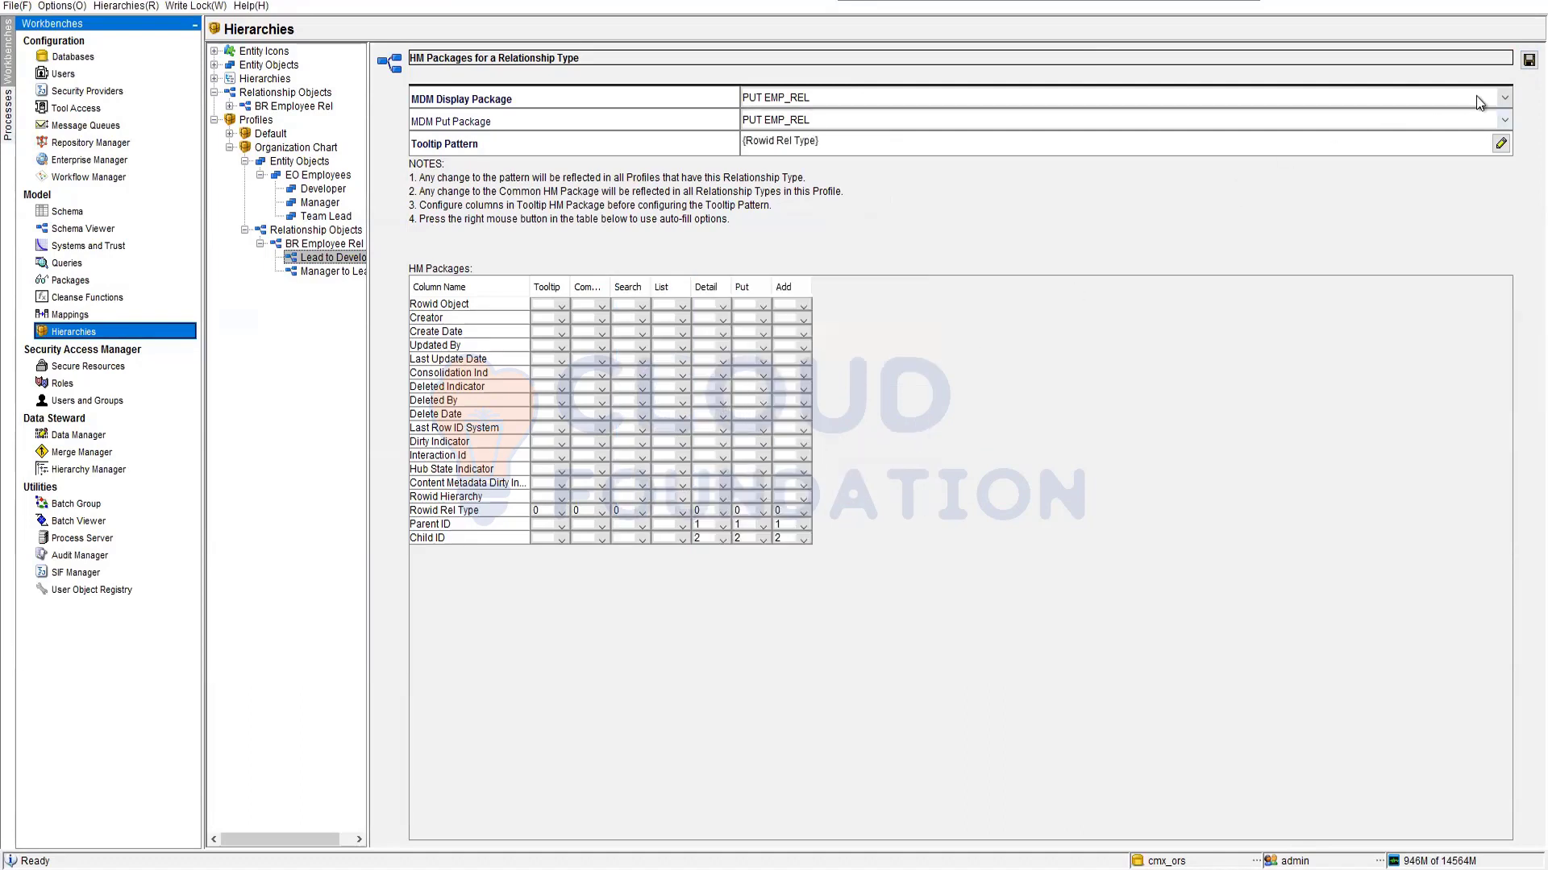
pyautogui.click(1528, 60)
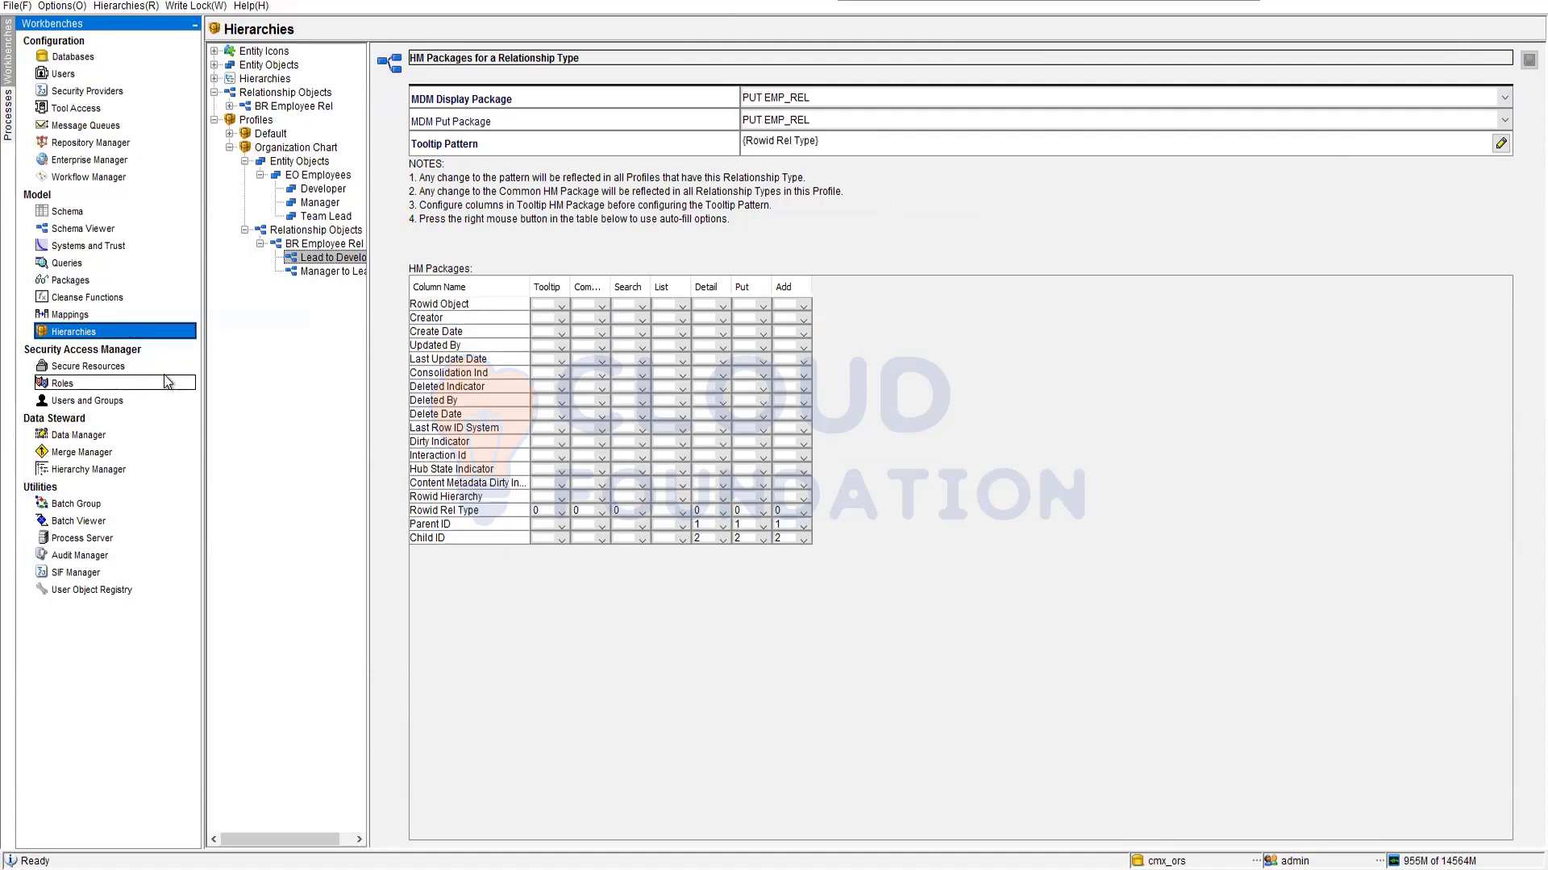
# For the Manager to Lead relationship type, set both the MDM display package and the MDM put package to PUT EMP_REL
pyautogui.click(331, 272)
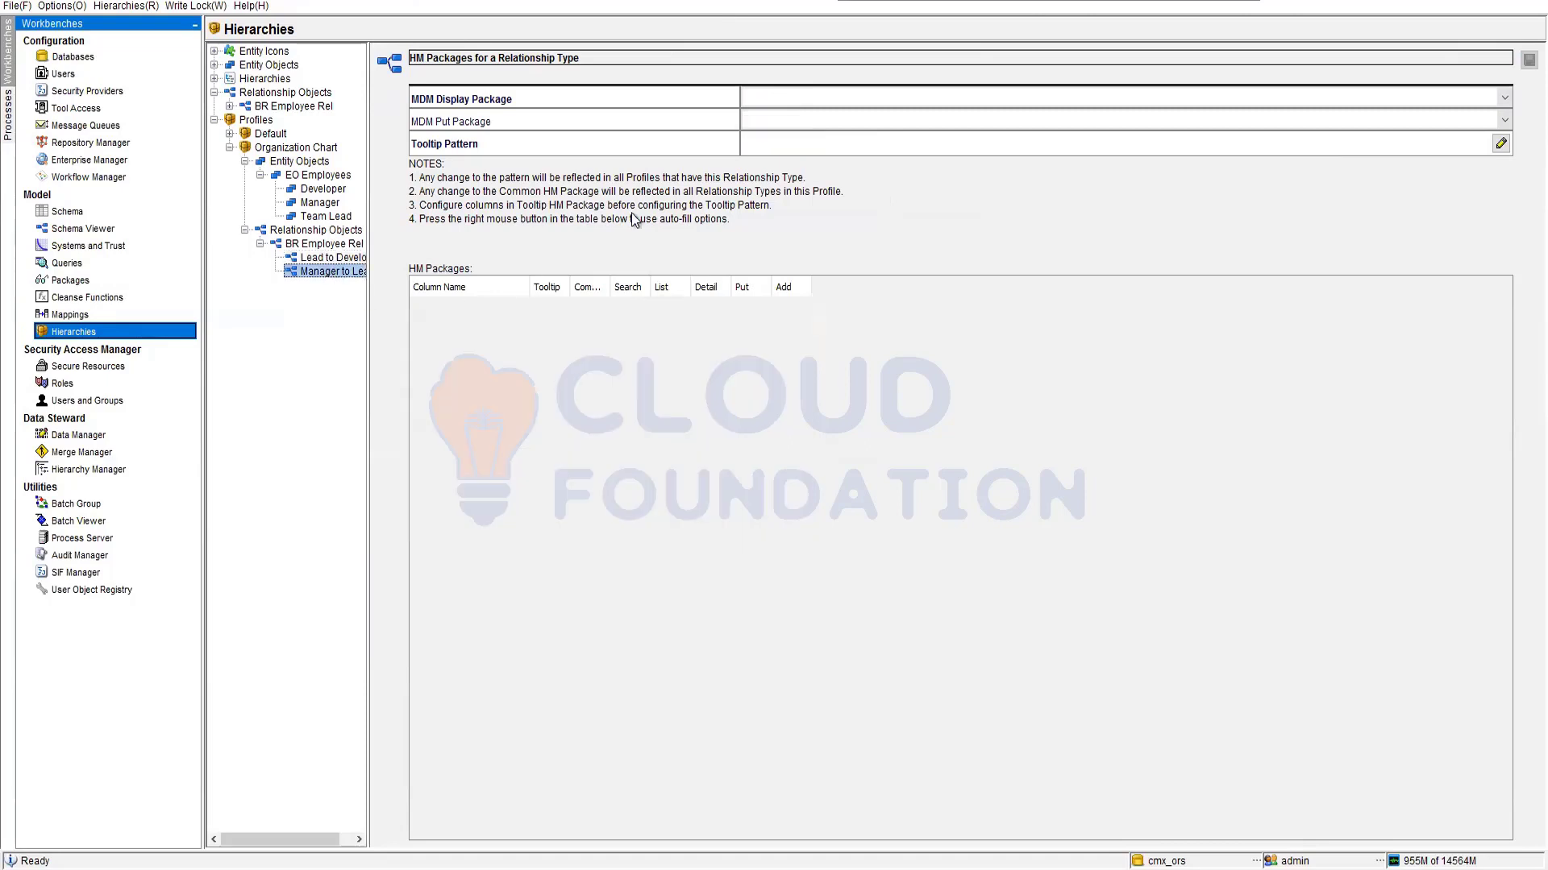
pyautogui.click(872, 100)
pyautogui.click(839, 132)
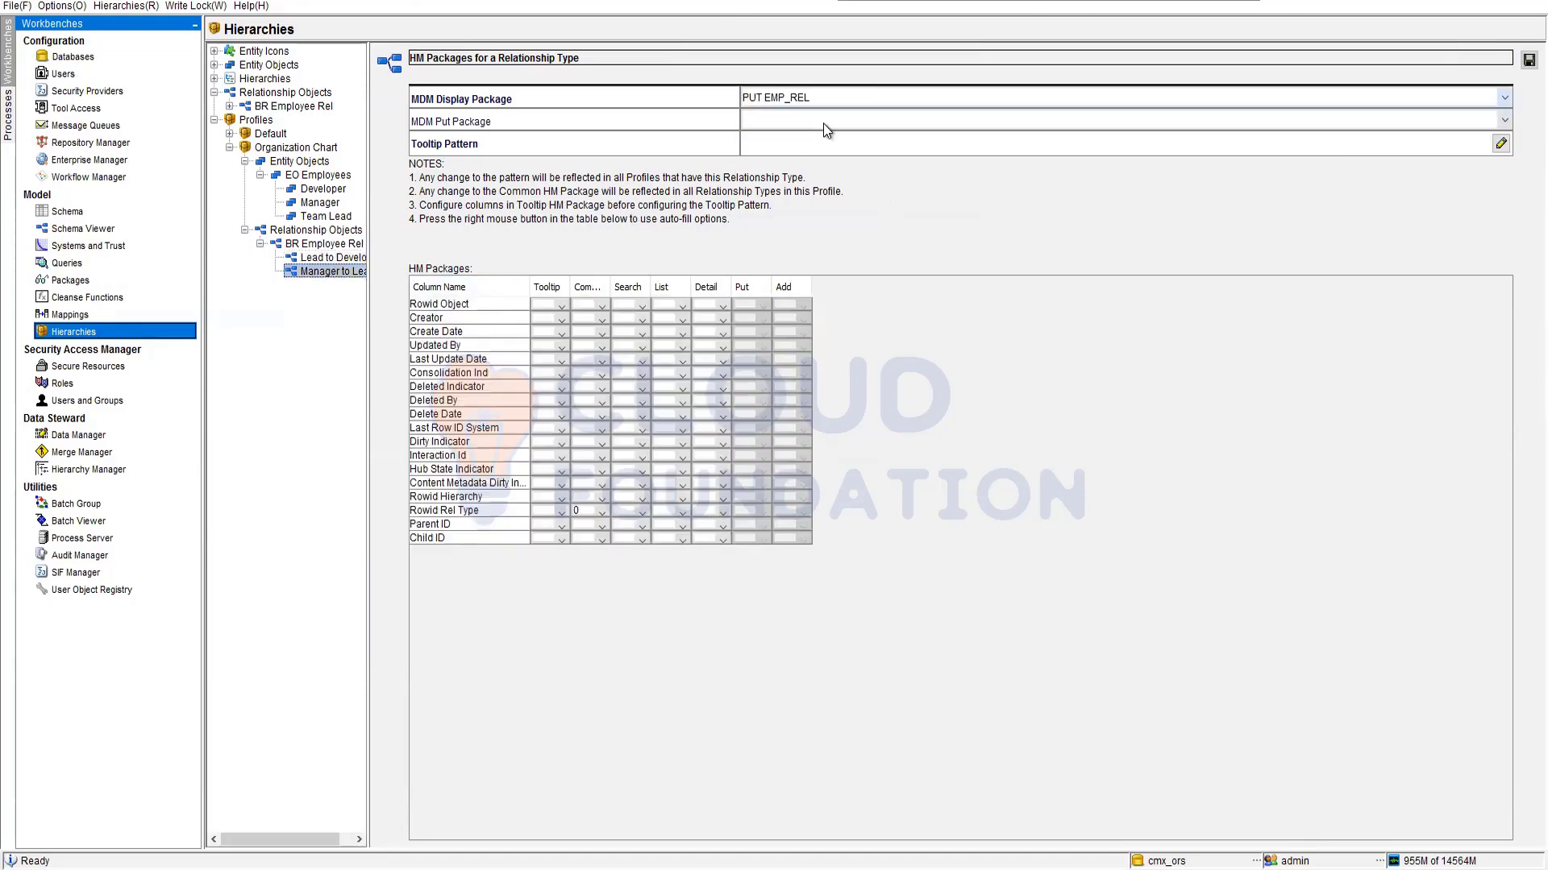
pyautogui.click(824, 129)
pyautogui.click(824, 155)
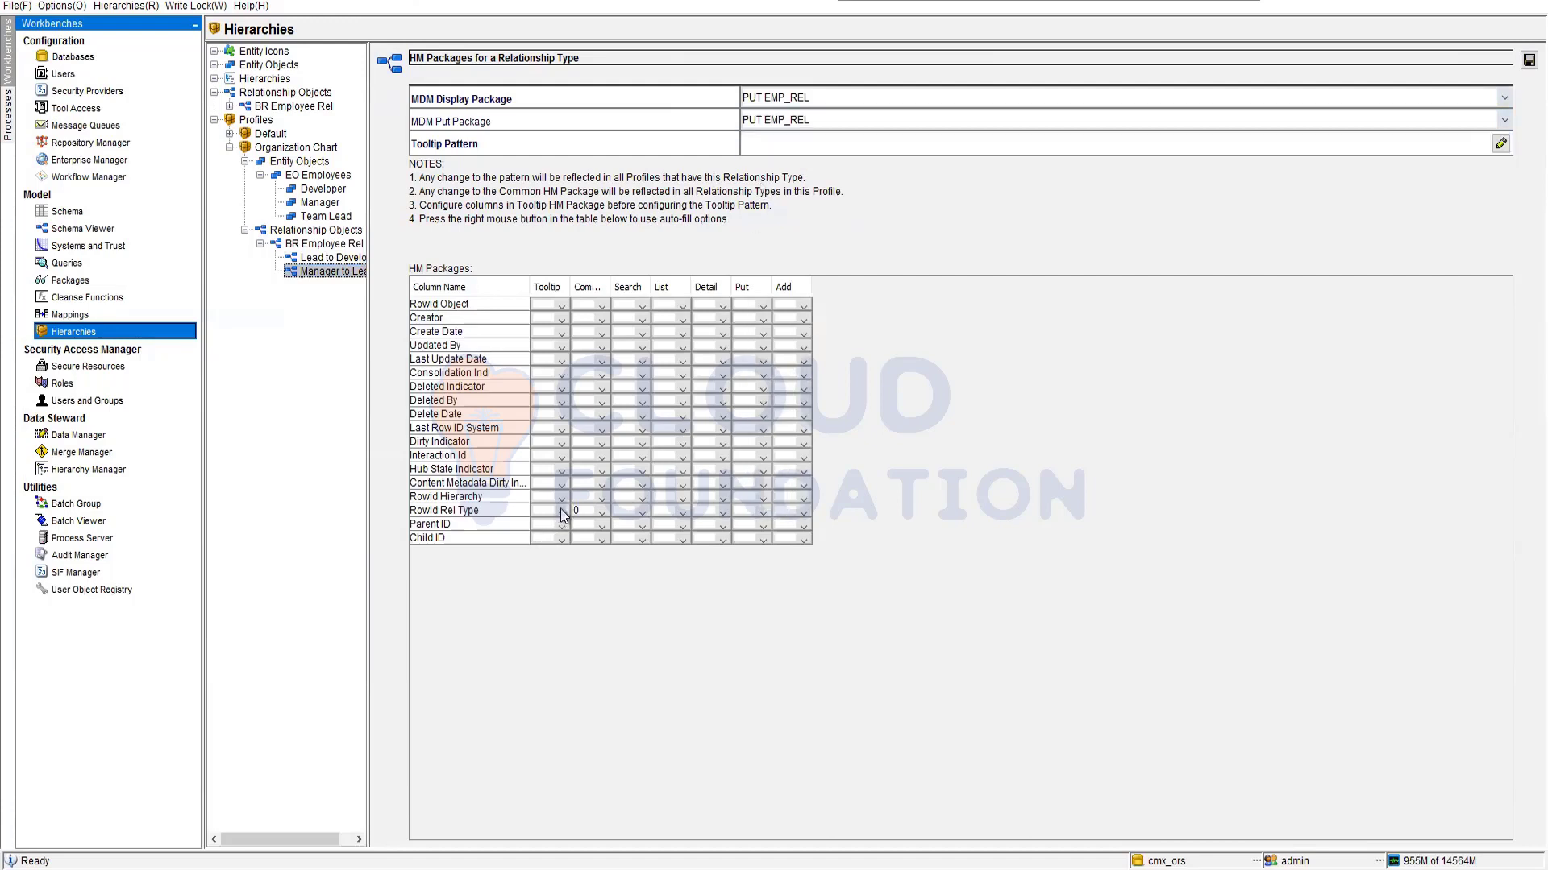
# For Manager to Lead, set Rowid Rel Type to position 0 under Tooltip, Search, List, Detail, Put and Add
pyautogui.click(561, 512)
pyautogui.click(551, 548)
pyautogui.click(643, 516)
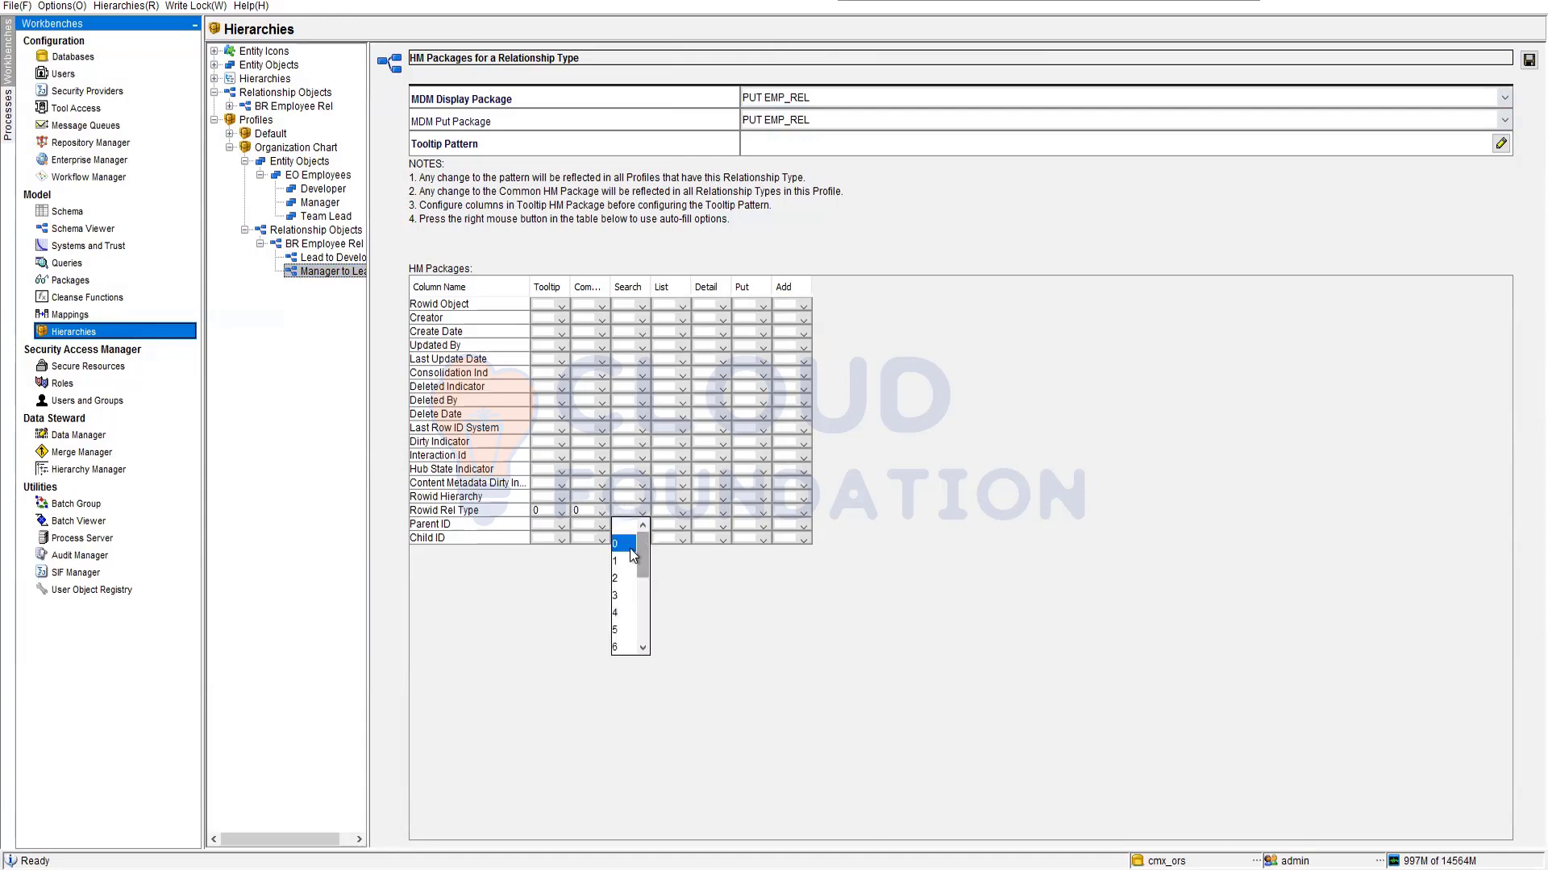
pyautogui.click(631, 546)
pyautogui.click(682, 513)
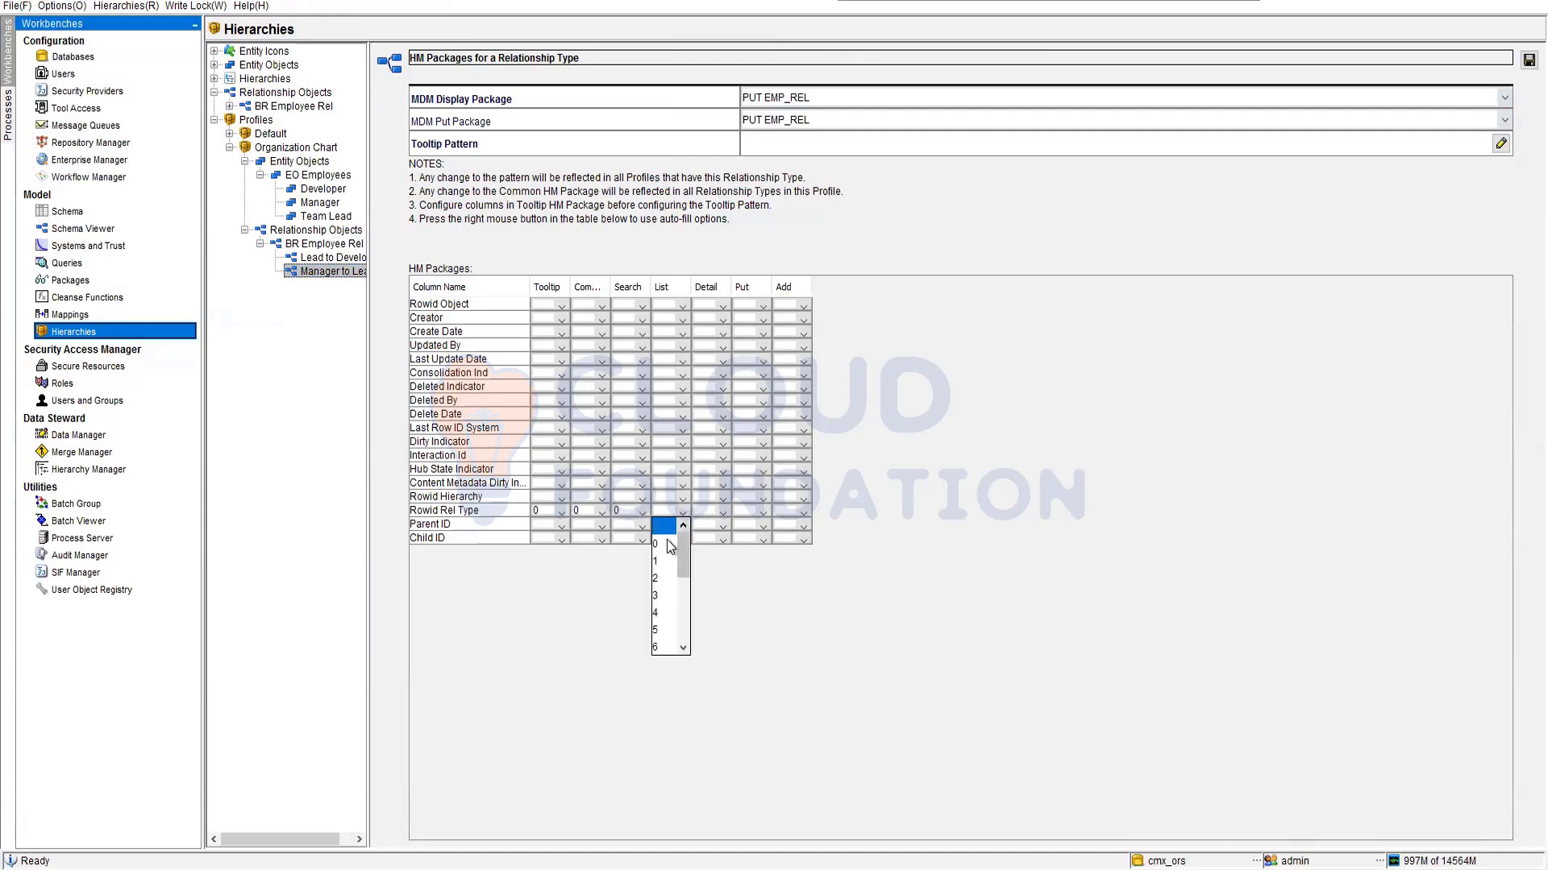
pyautogui.click(673, 546)
pyautogui.click(723, 512)
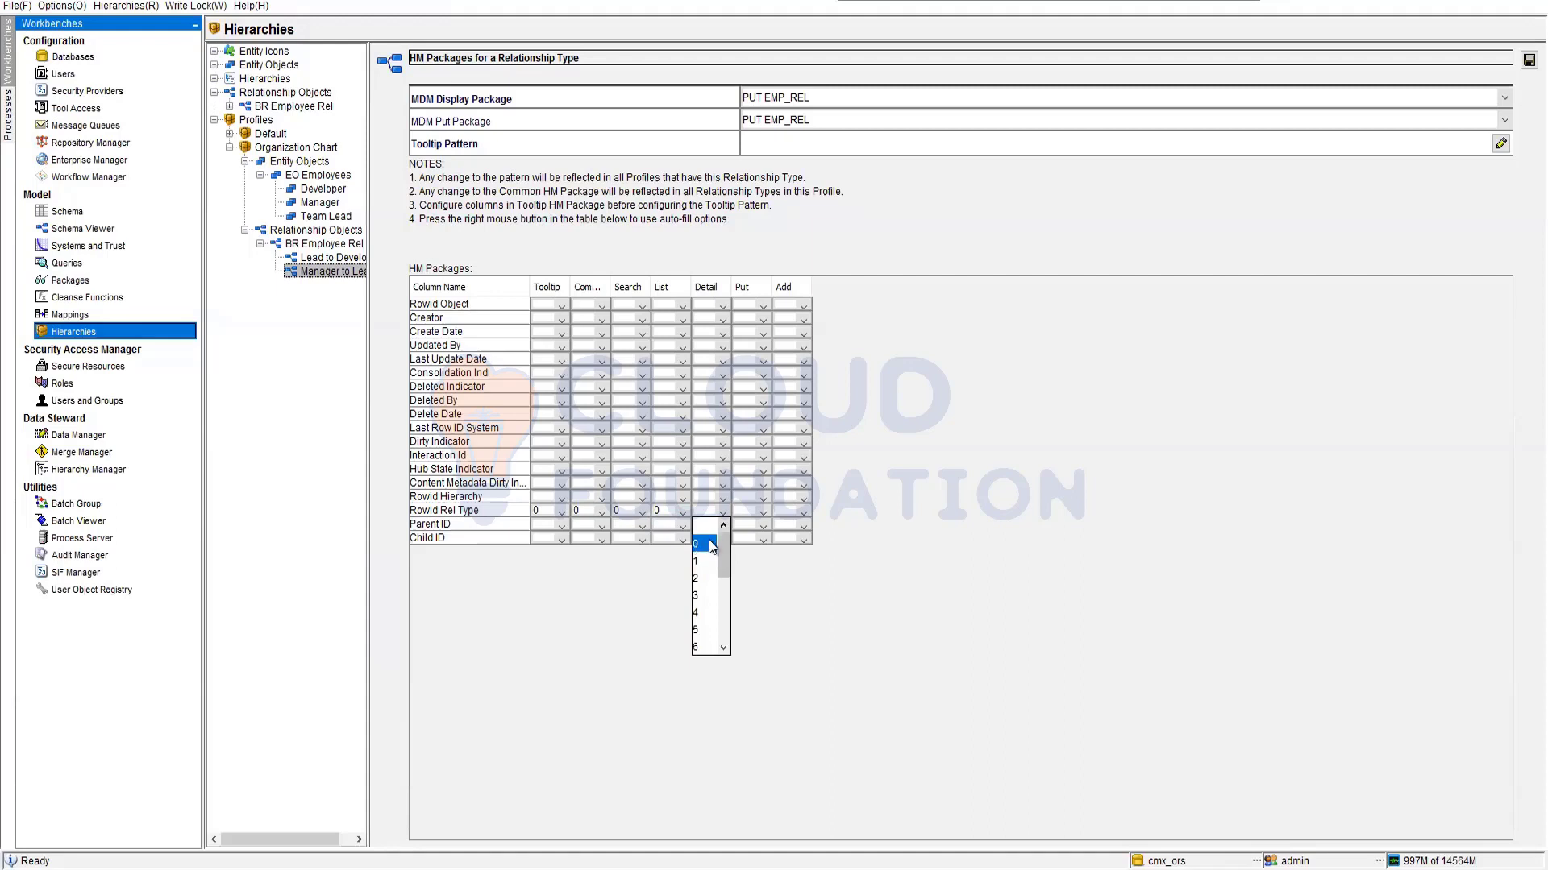
pyautogui.click(699, 546)
pyautogui.click(763, 512)
pyautogui.click(746, 545)
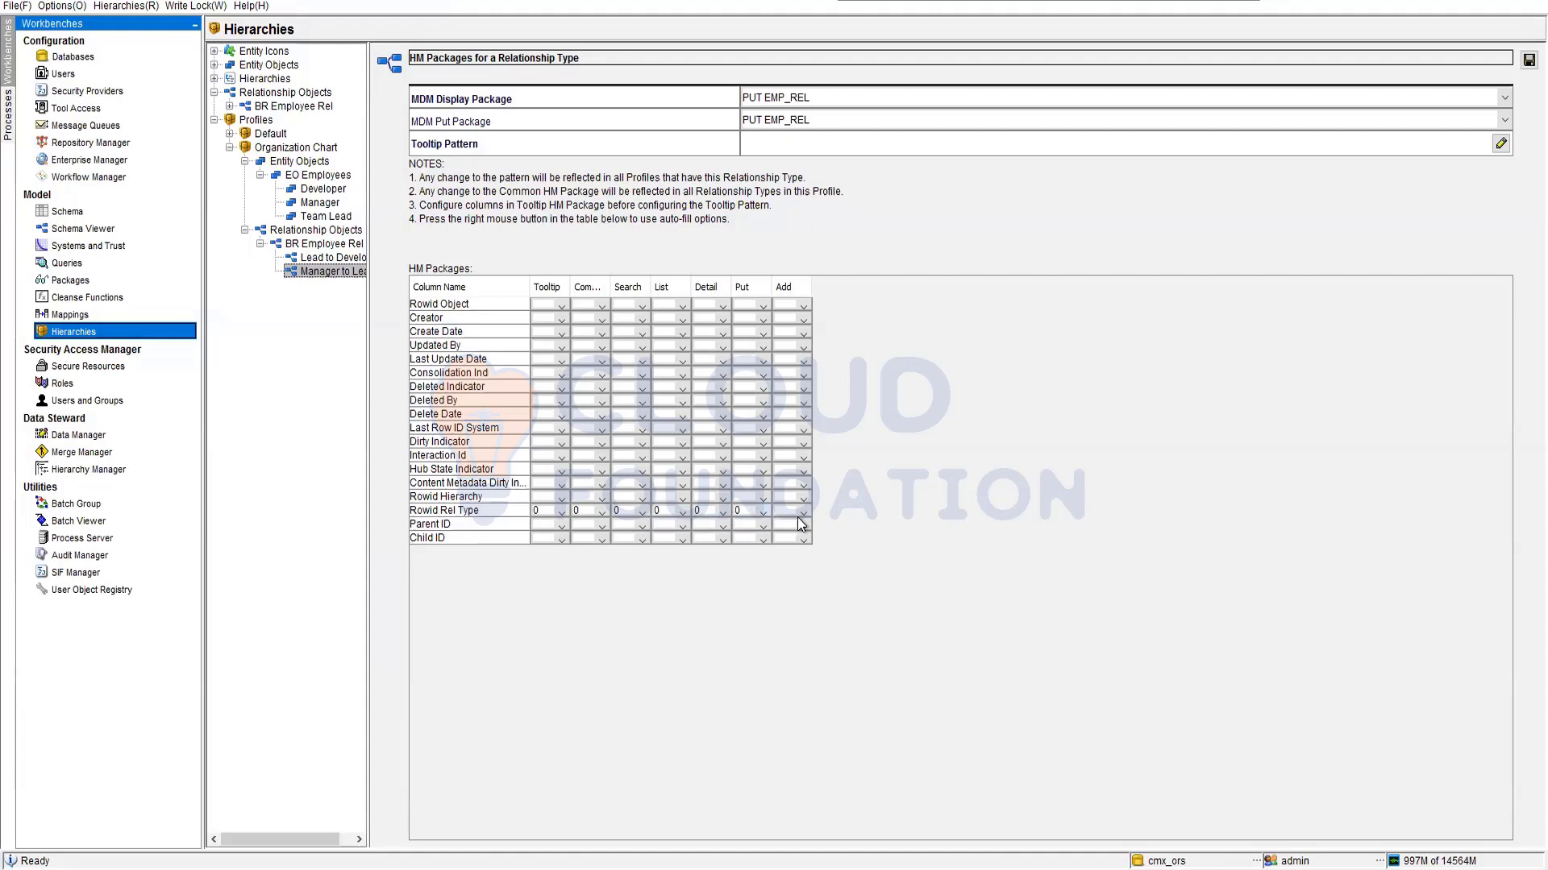
pyautogui.click(803, 513)
pyautogui.click(789, 547)
# Set the Add position of Parent ID to 1 and of Child ID to 2 for Manager to Lead
pyautogui.click(803, 526)
pyautogui.click(788, 577)
pyautogui.click(803, 540)
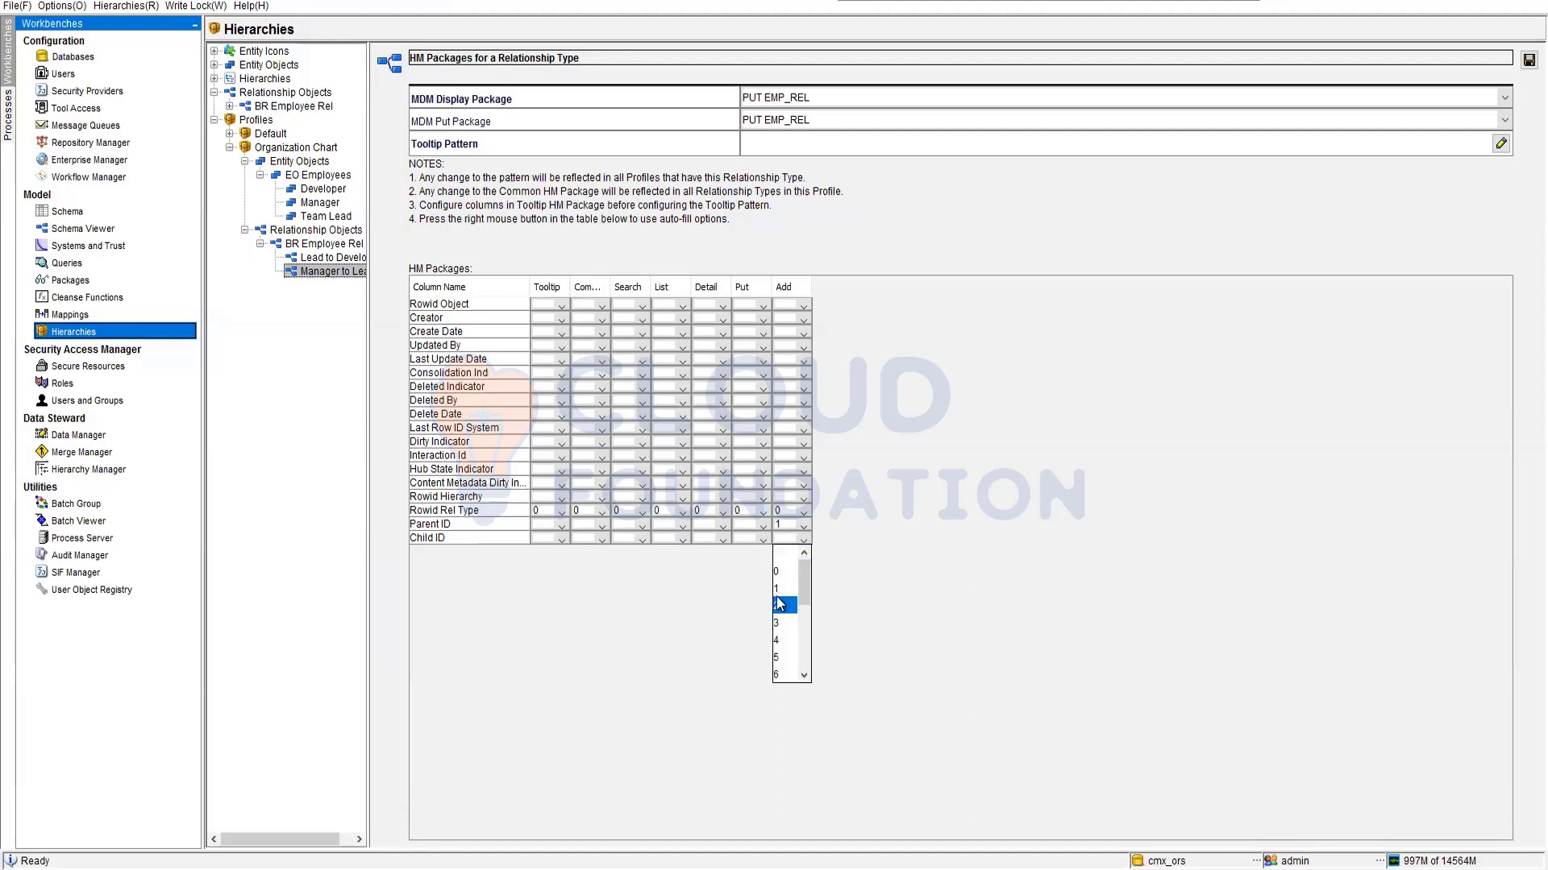
pyautogui.click(780, 605)
# Set Rowid Hierarchy to position 3 under Add, Put, Detail, List, Search, Common and Tooltip for Manager to Lead
pyautogui.click(803, 500)
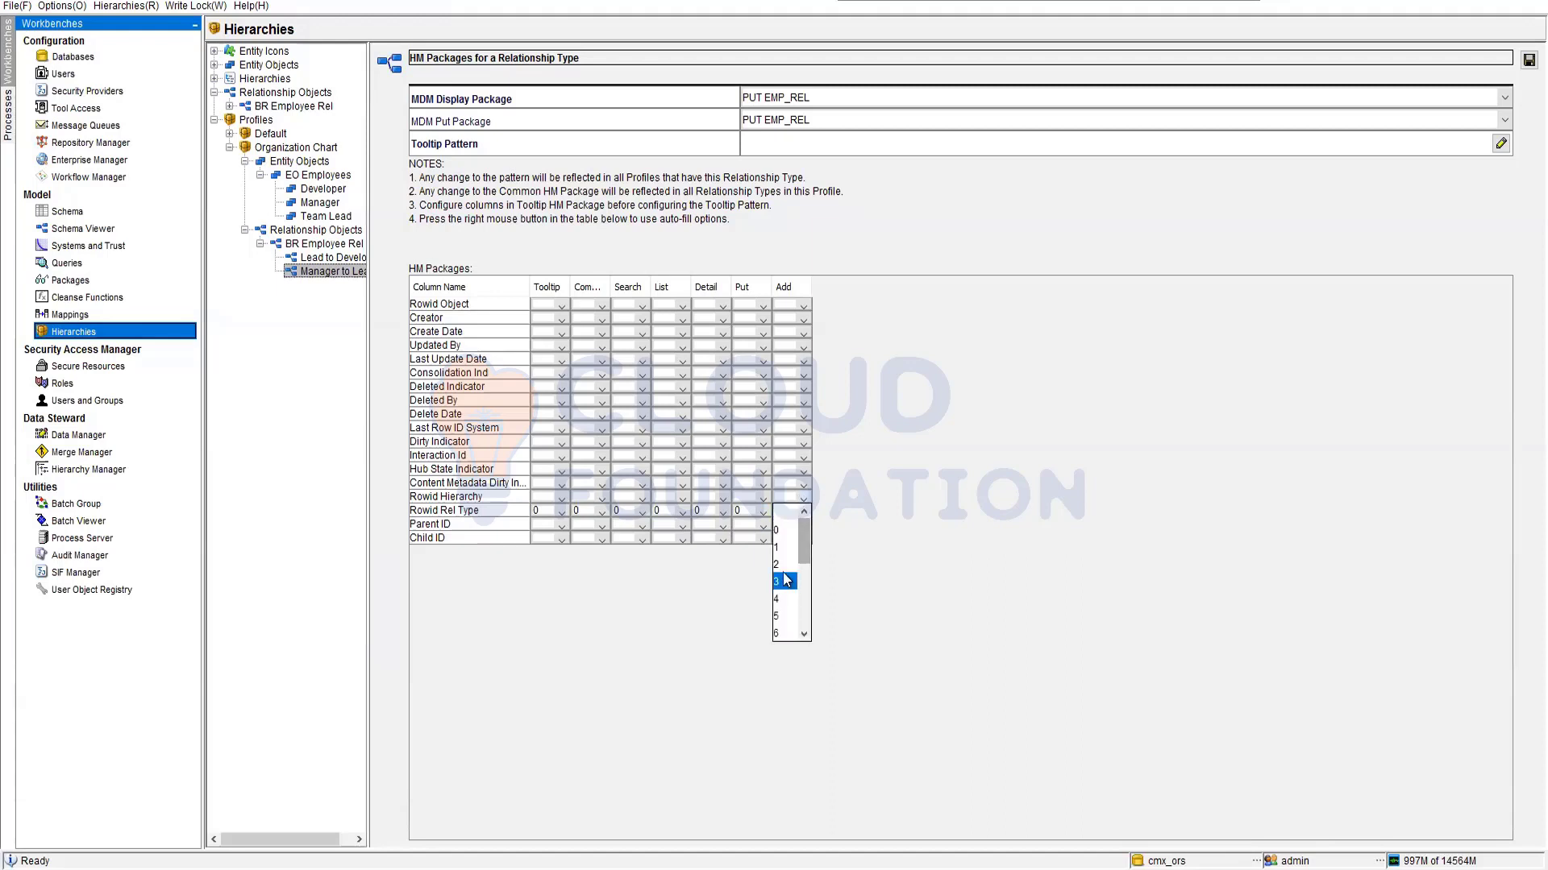
pyautogui.click(783, 581)
pyautogui.click(763, 512)
pyautogui.click(735, 581)
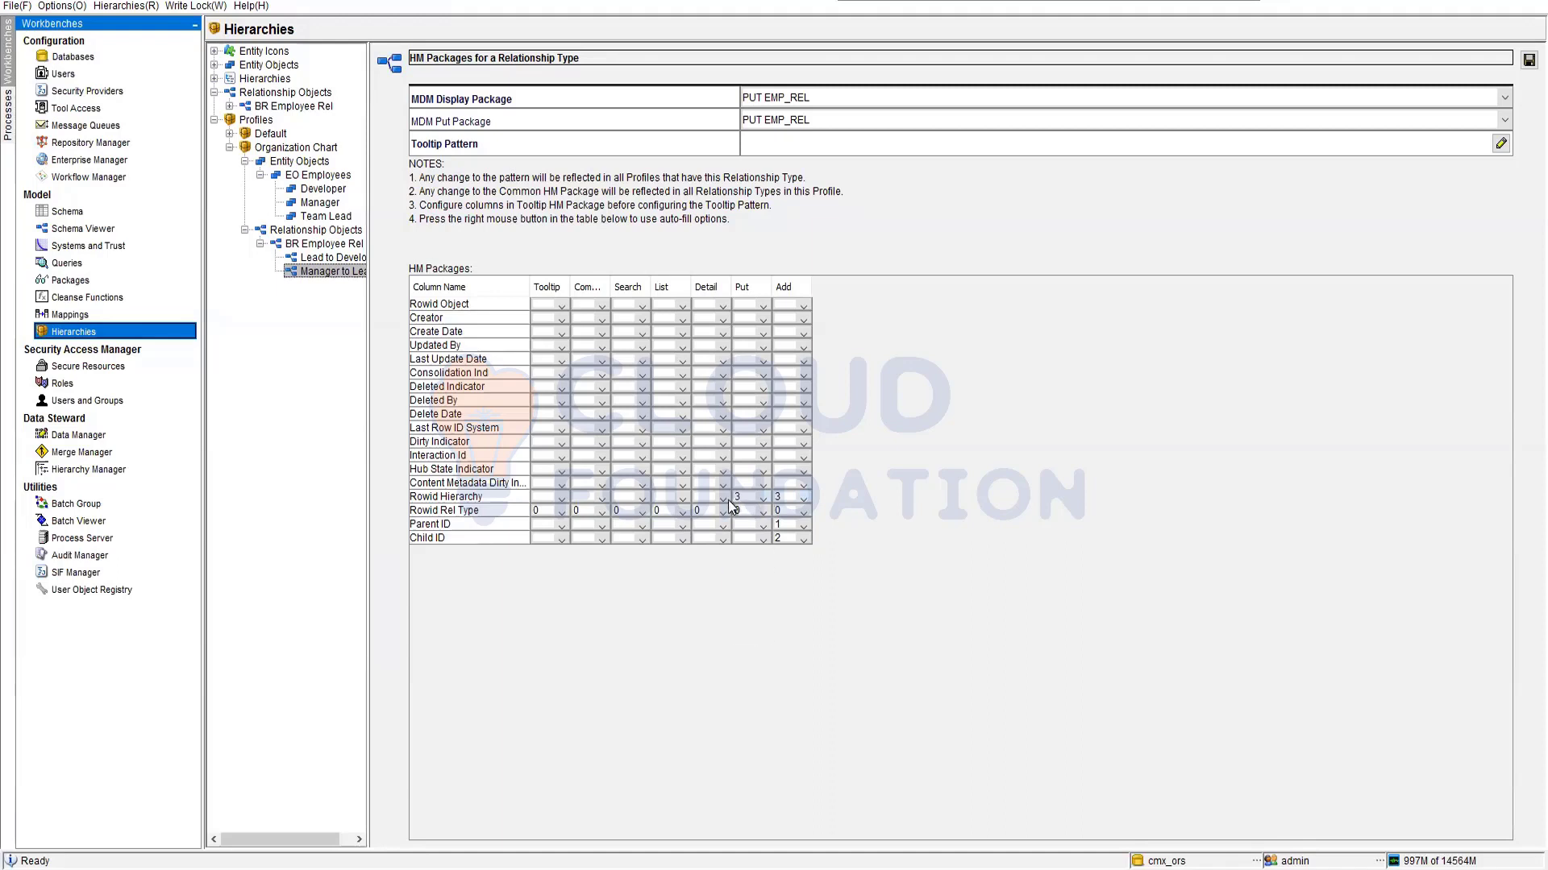
pyautogui.click(722, 499)
pyautogui.click(702, 581)
pyautogui.click(682, 499)
pyautogui.click(661, 581)
pyautogui.click(641, 499)
pyautogui.click(620, 581)
pyautogui.click(601, 499)
pyautogui.click(581, 581)
pyautogui.click(561, 498)
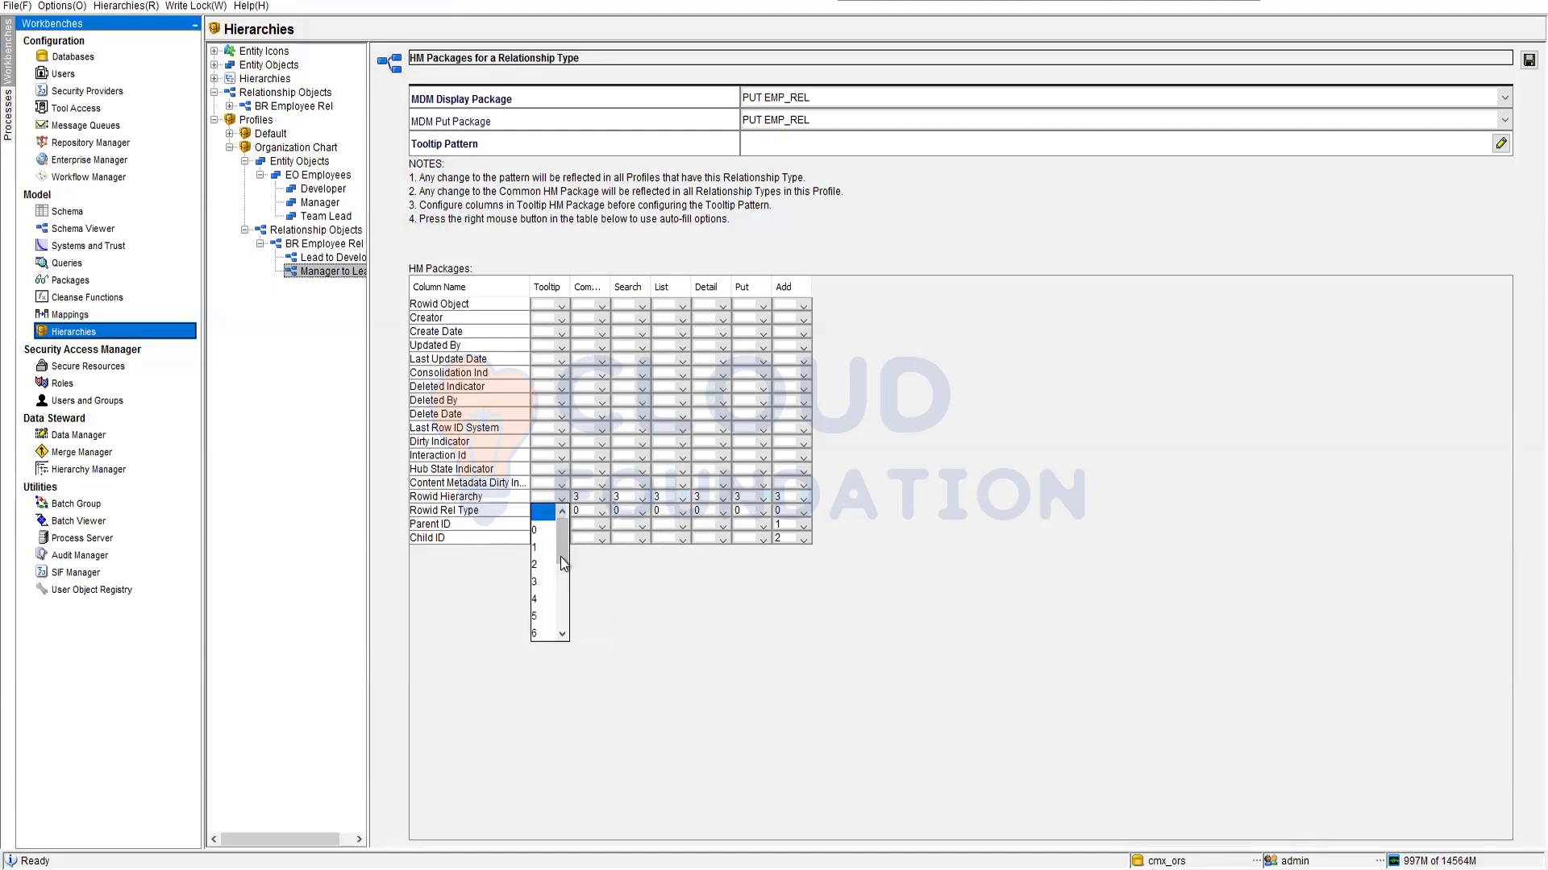
pyautogui.click(550, 582)
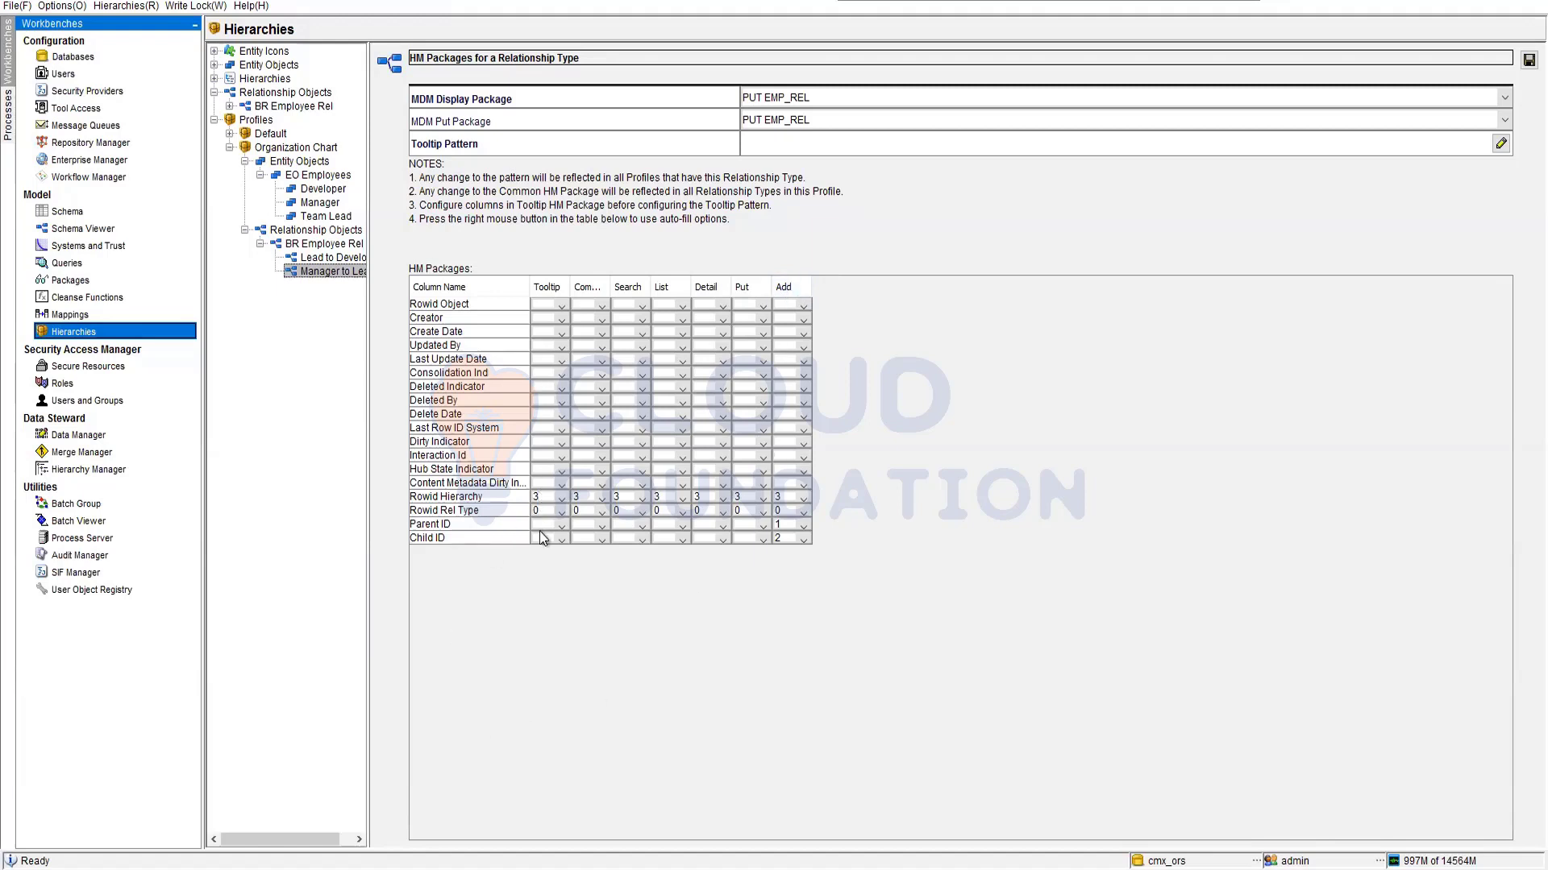
# For Manager to Lead, set Parent ID to position 1 and Child ID to position 2 under Common and Search
pyautogui.click(601, 538)
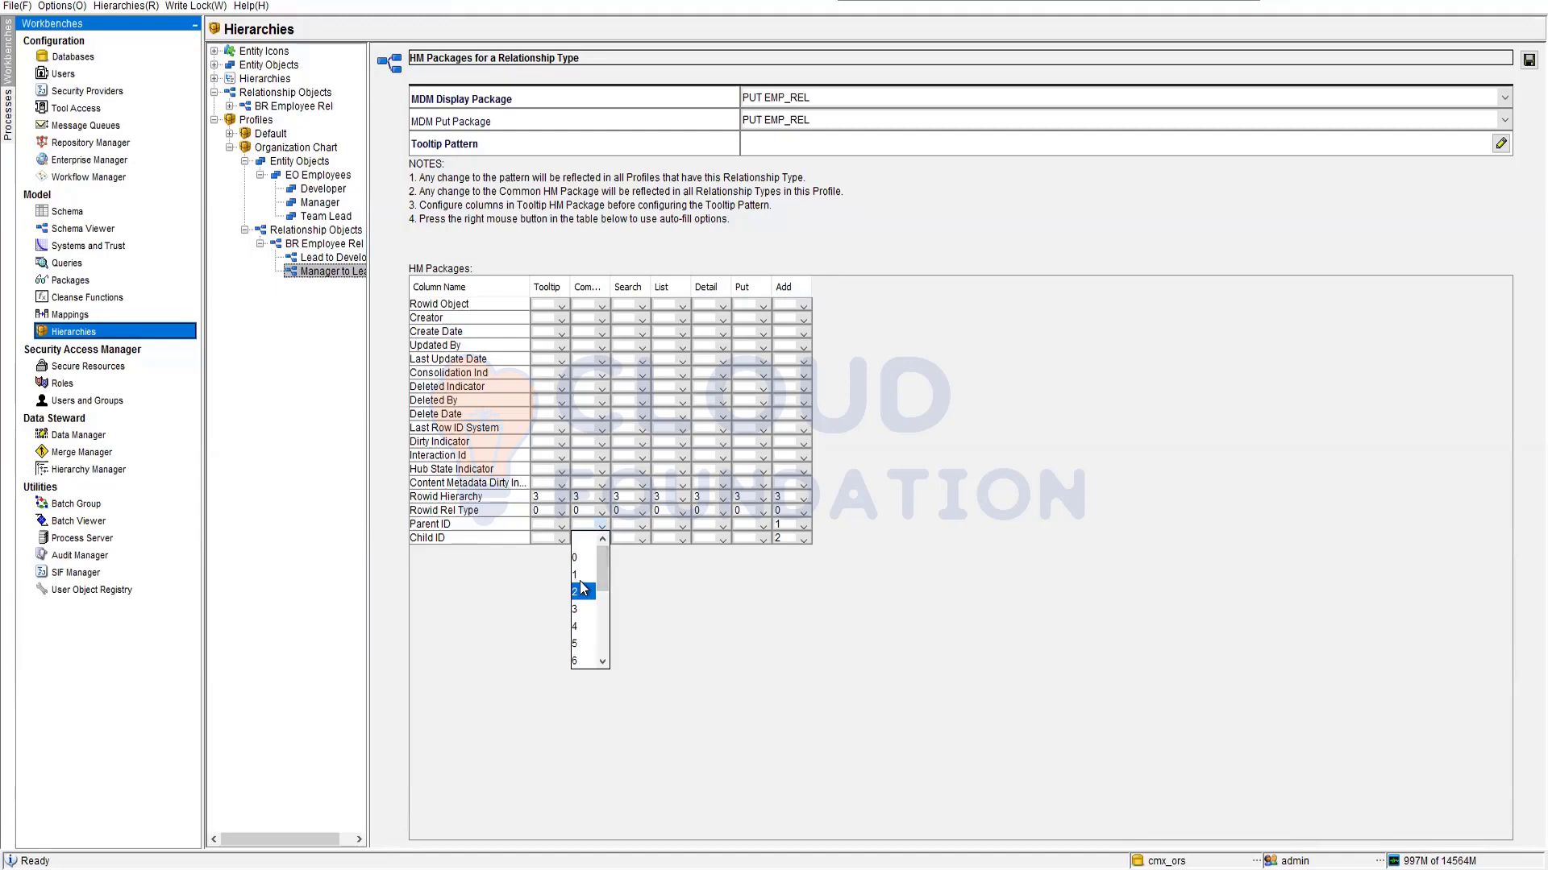
pyautogui.click(581, 575)
pyautogui.click(602, 538)
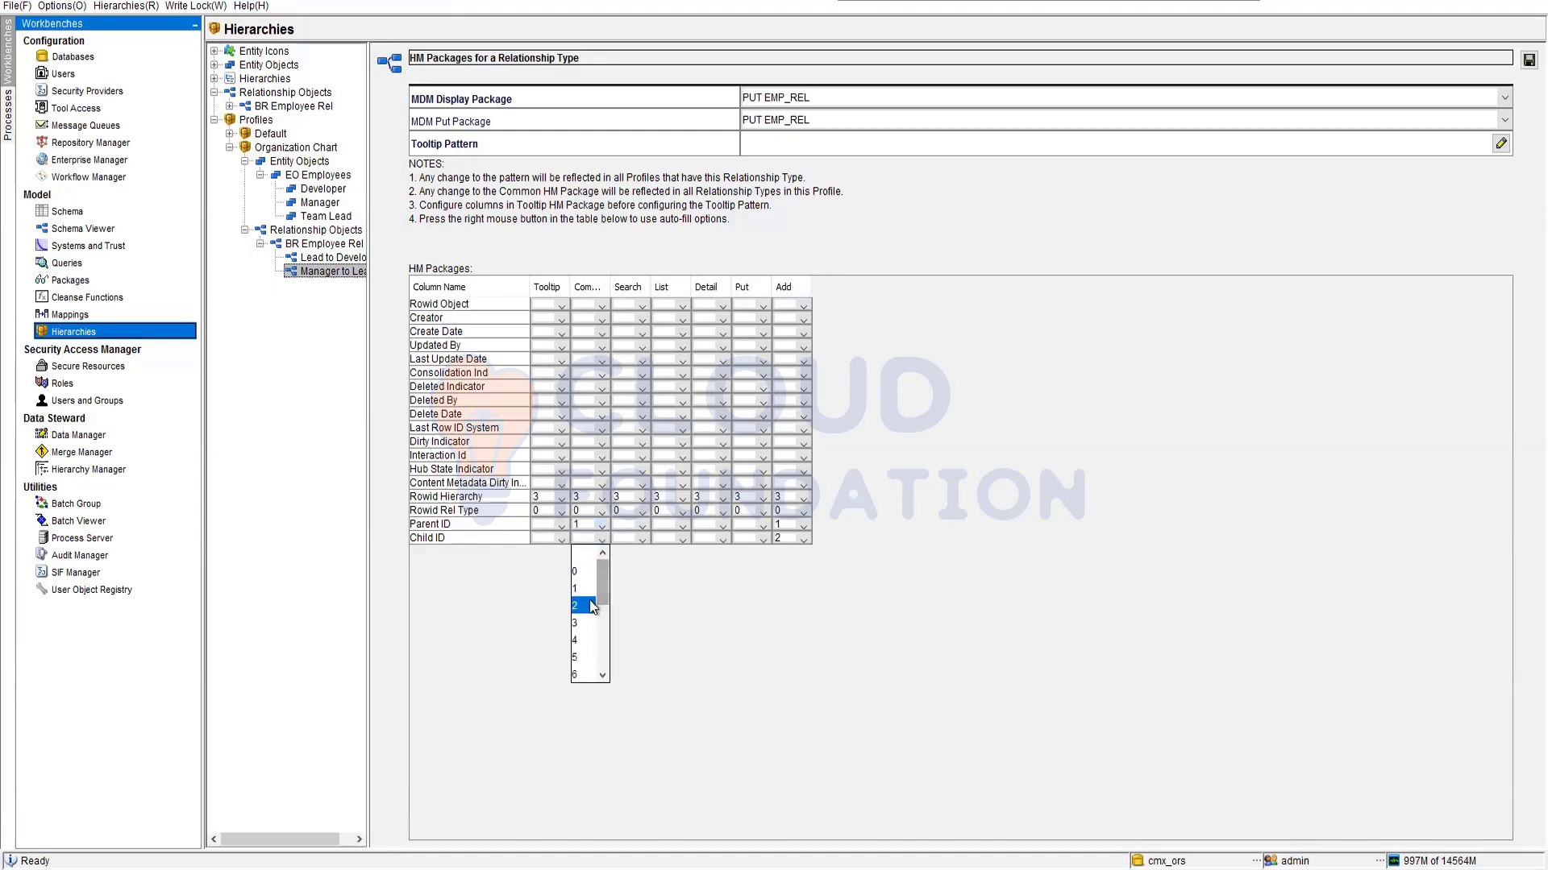
pyautogui.click(588, 591)
pyautogui.click(642, 538)
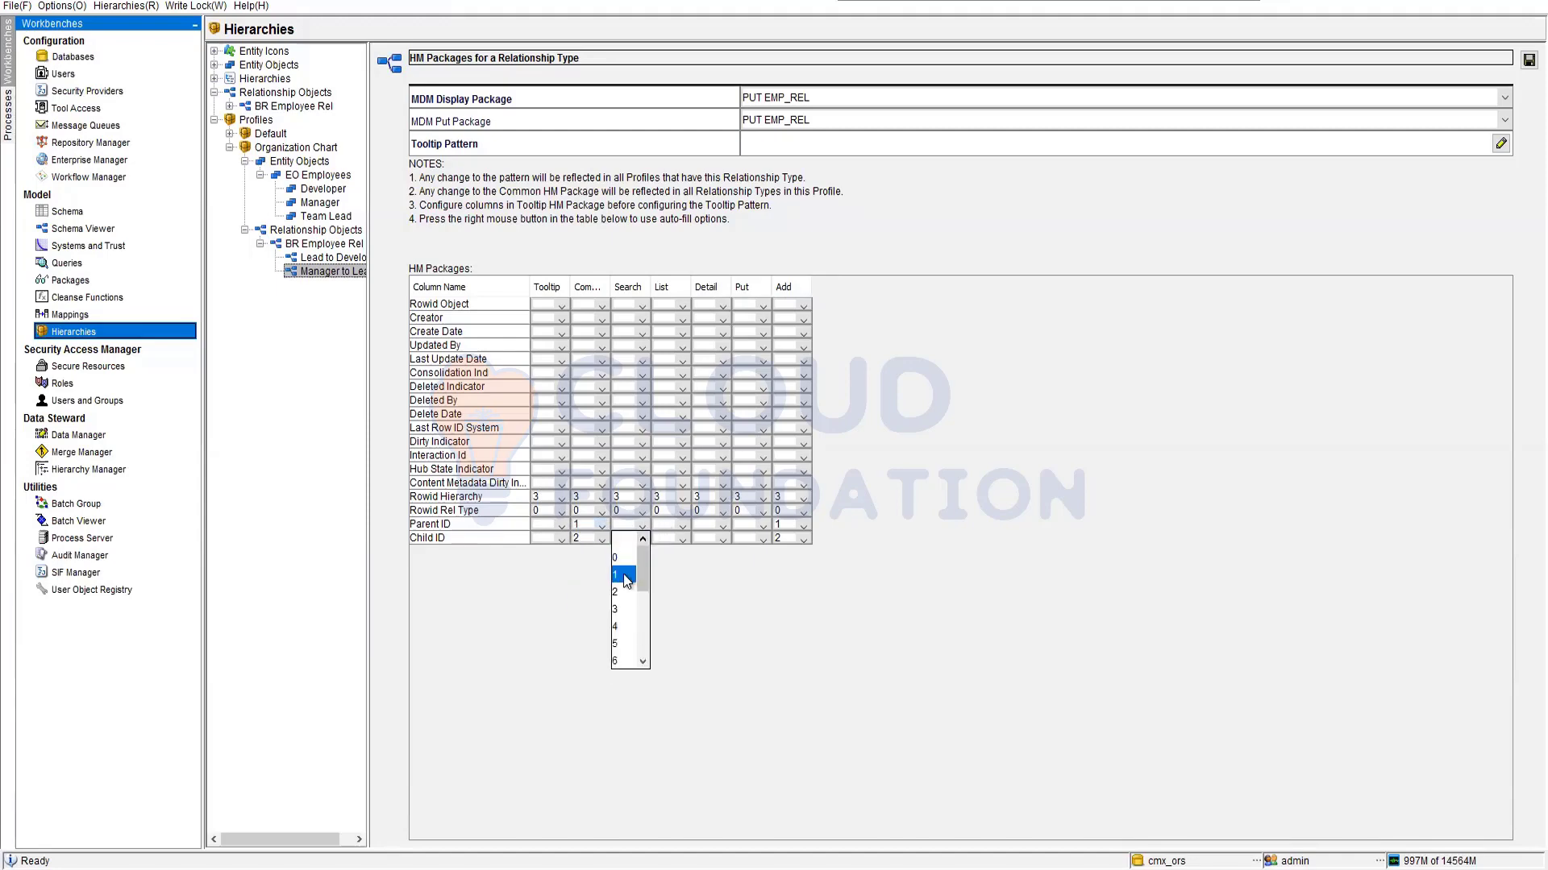
pyautogui.click(625, 575)
pyautogui.click(642, 539)
pyautogui.click(628, 606)
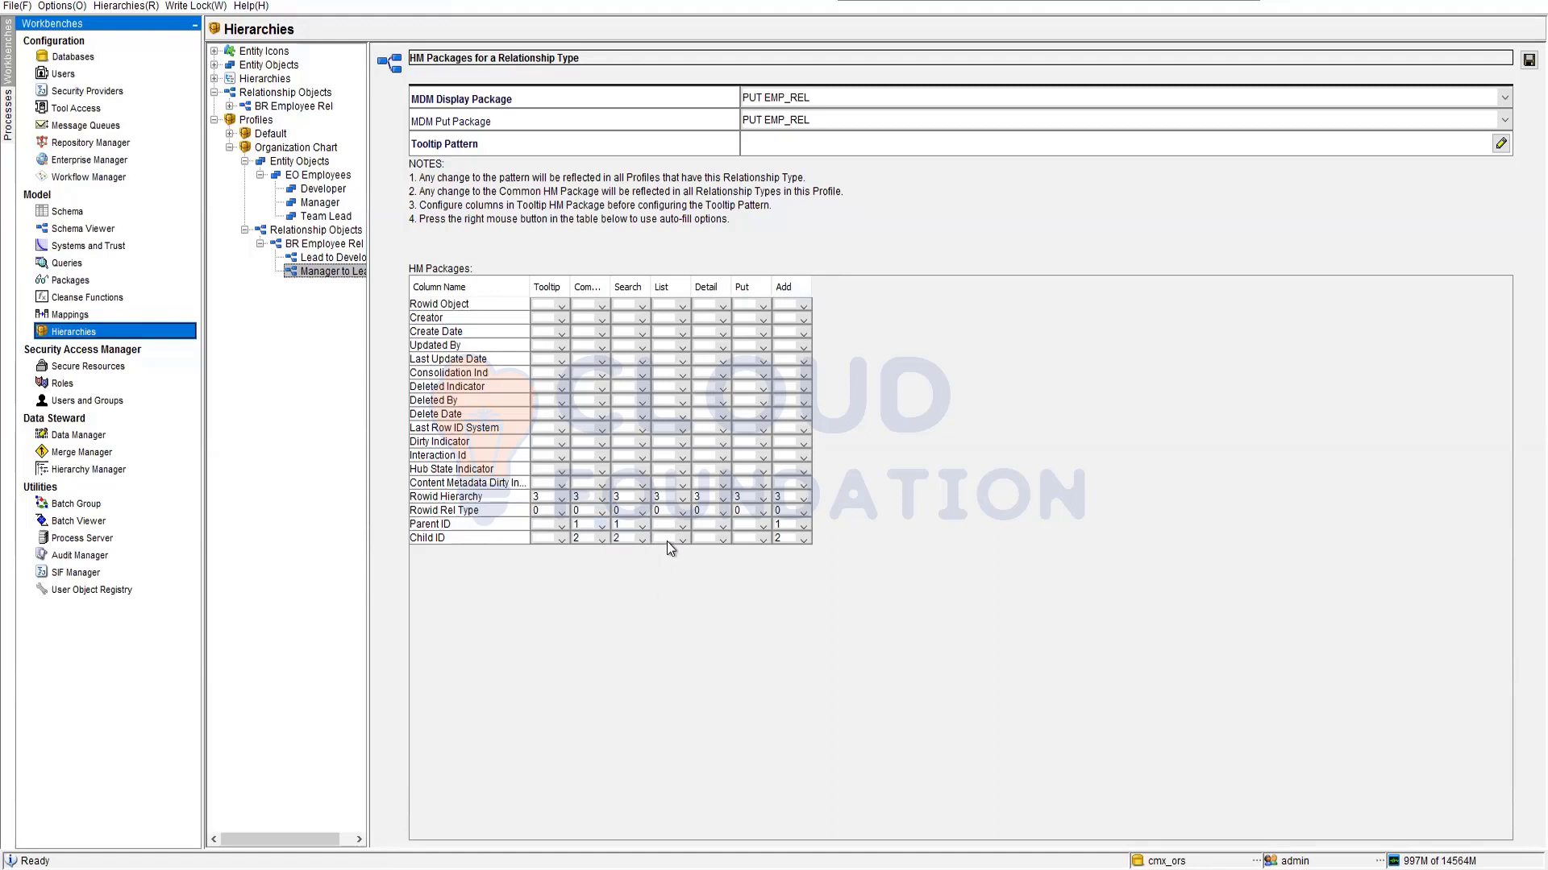
# Set Parent ID to 1 and Child ID to 2 under List, Detail and Put for Manager to Lead, and save
pyautogui.click(682, 526)
pyautogui.click(666, 574)
pyautogui.click(763, 539)
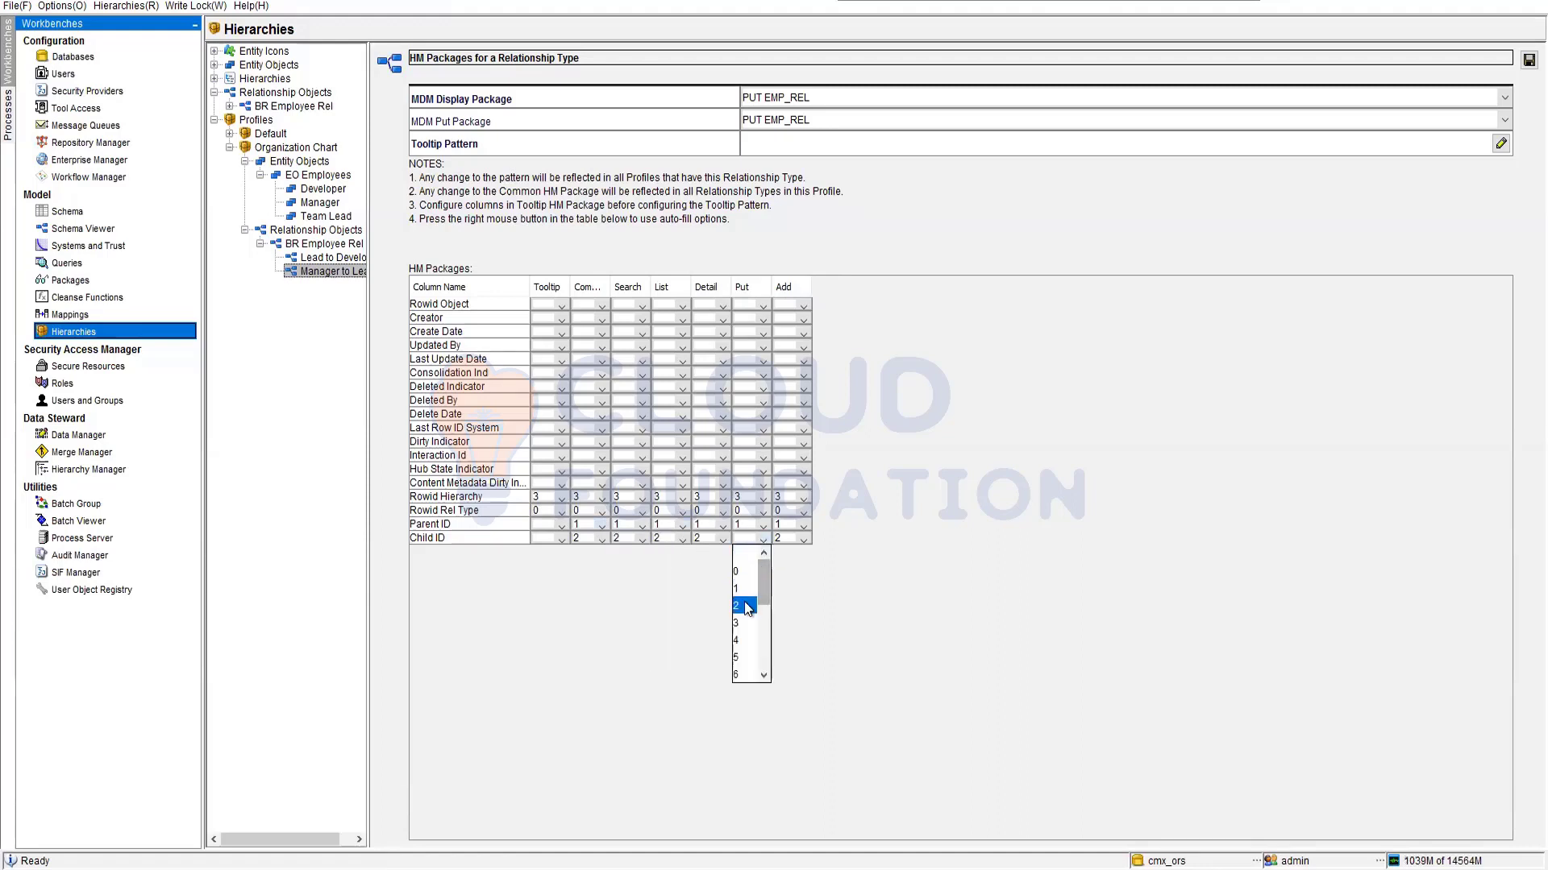
pyautogui.click(745, 606)
pyautogui.click(1528, 60)
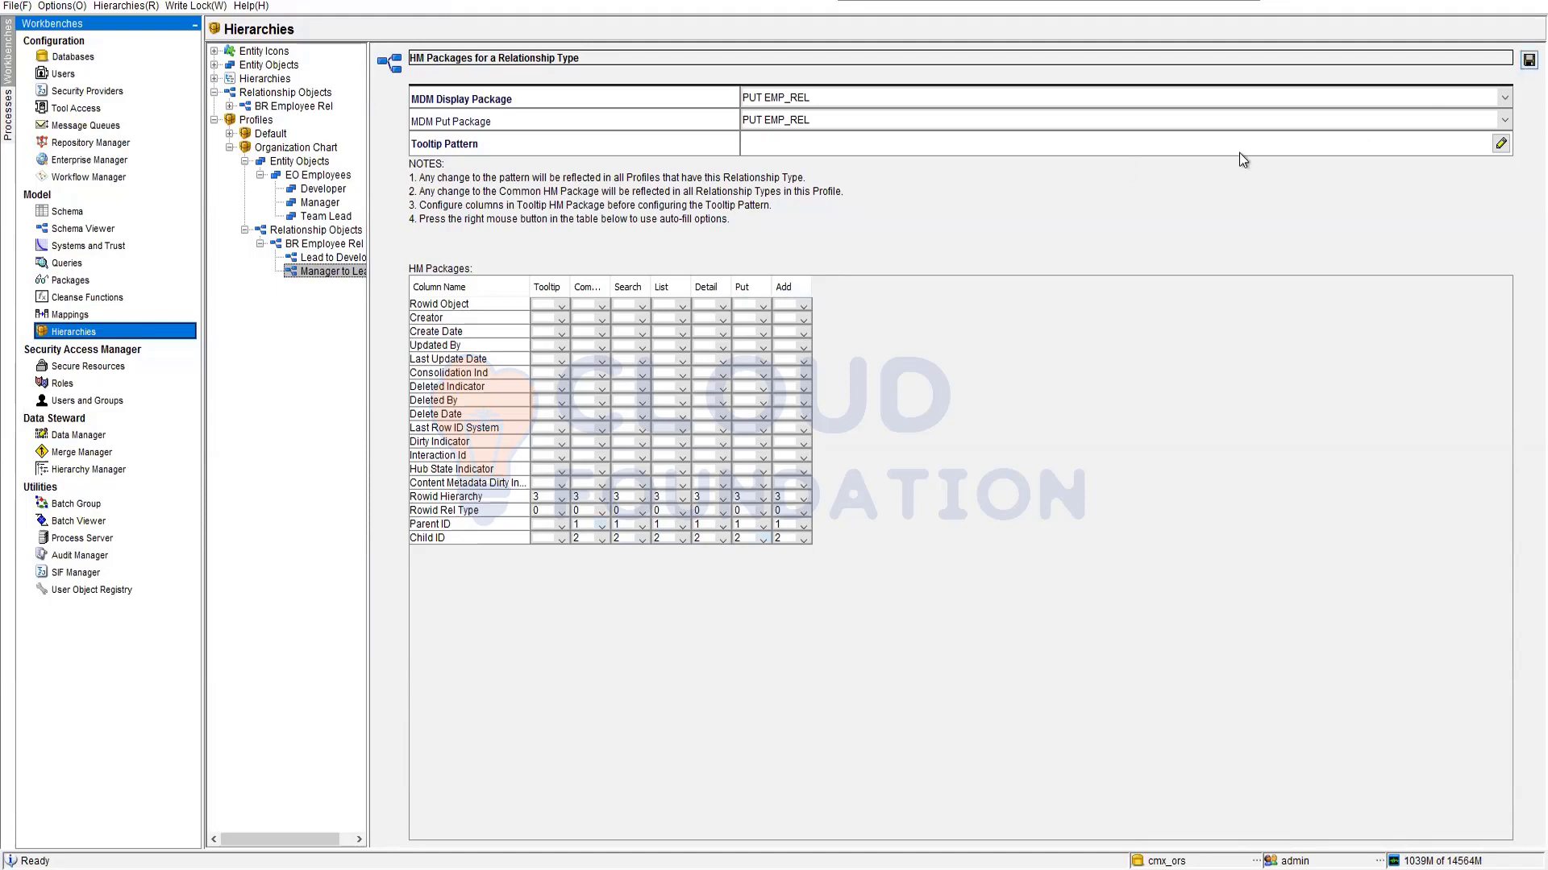
# Build the Manager to Lead tooltip pattern from Rowid Rel Type followed by Rowid Hierarchy, and save it
pyautogui.click(1226, 146)
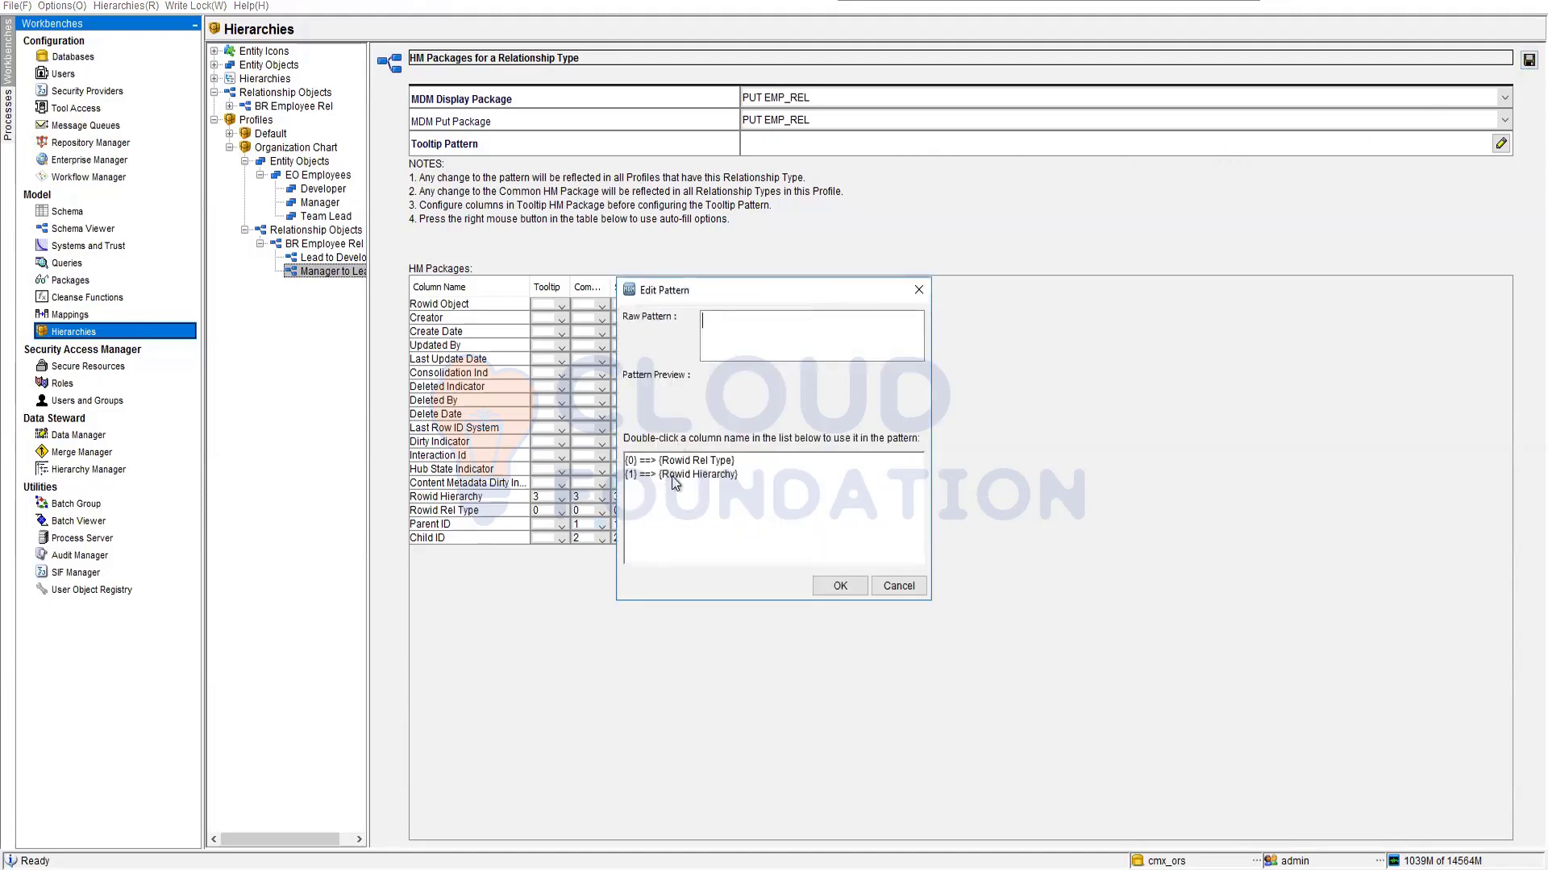
pyautogui.doubleClick(685, 460)
pyautogui.click(705, 474)
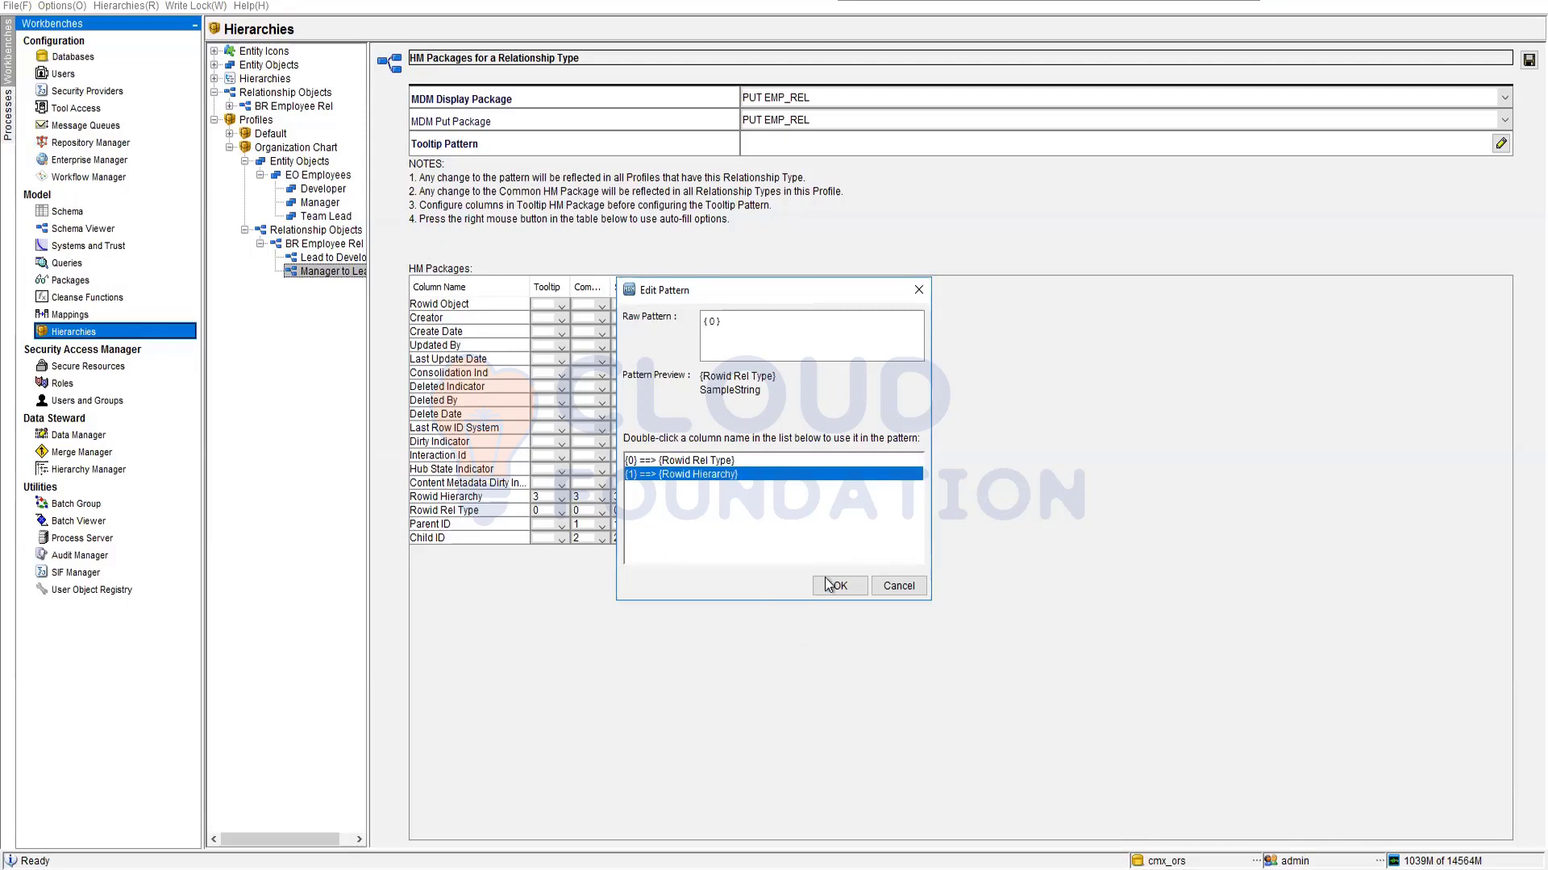
pyautogui.doubleClick(713, 474)
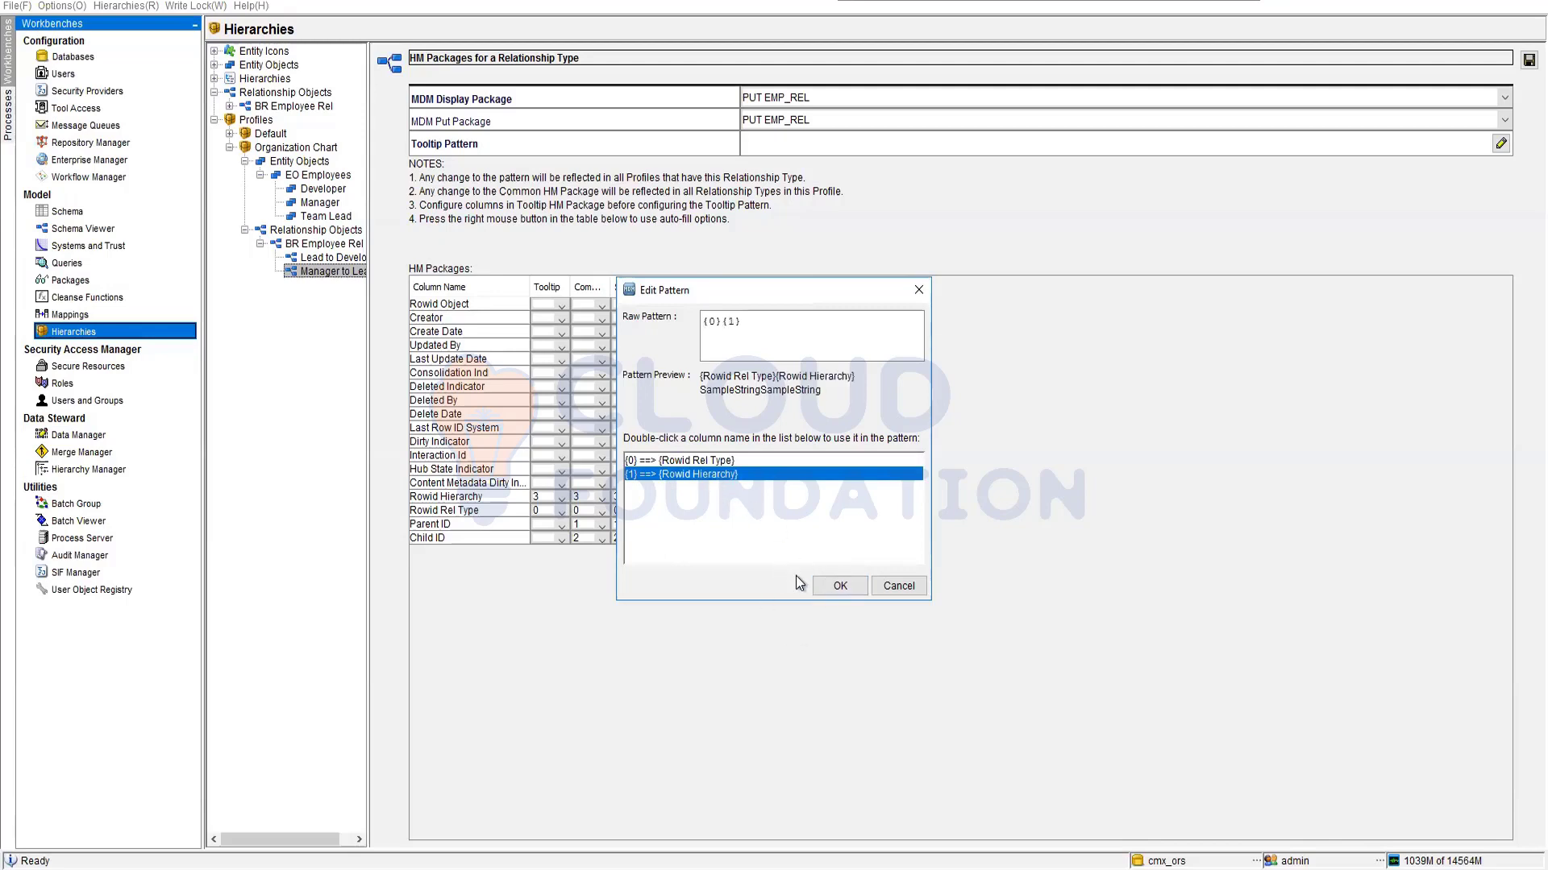
pyautogui.click(840, 586)
pyautogui.click(1528, 60)
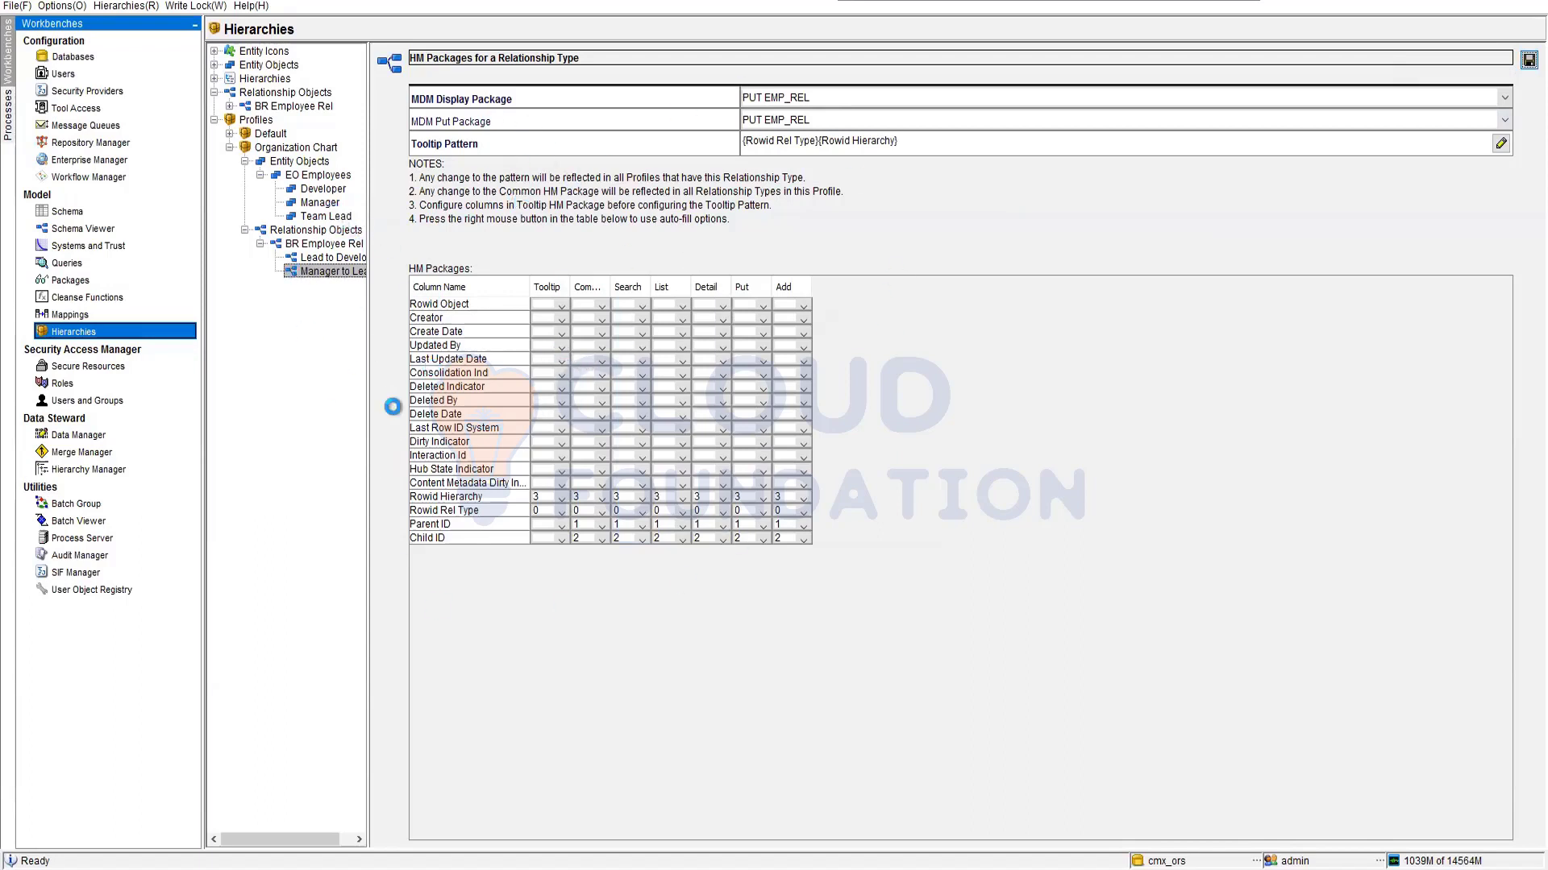
# For the Team Lead entity type, set both the MDM display package and the MDM put package to PUT Employees
pyautogui.click(320, 202)
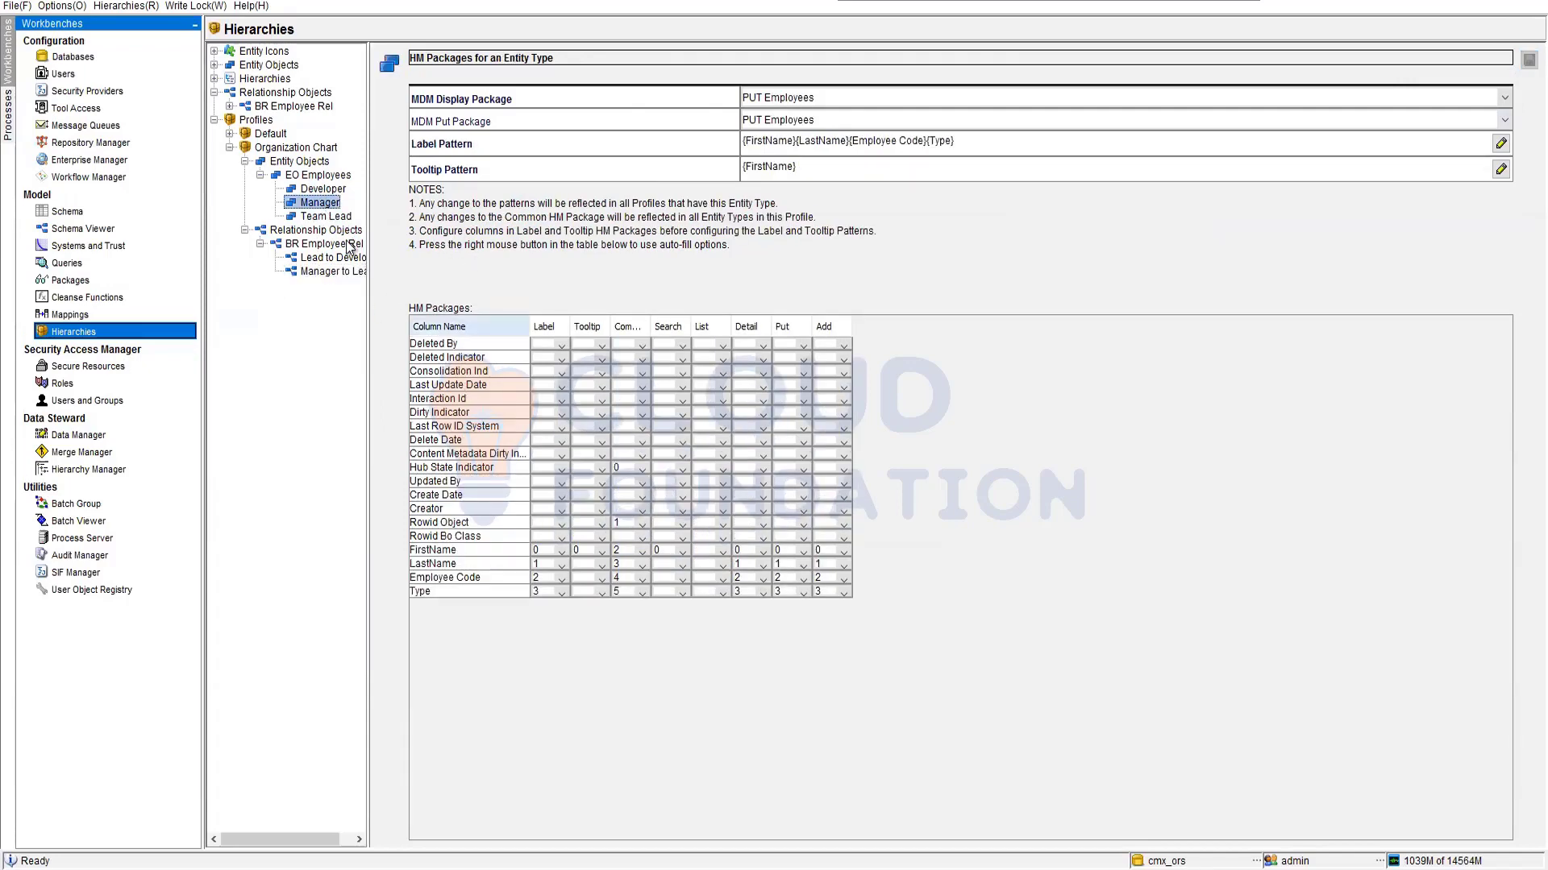
pyautogui.click(335, 217)
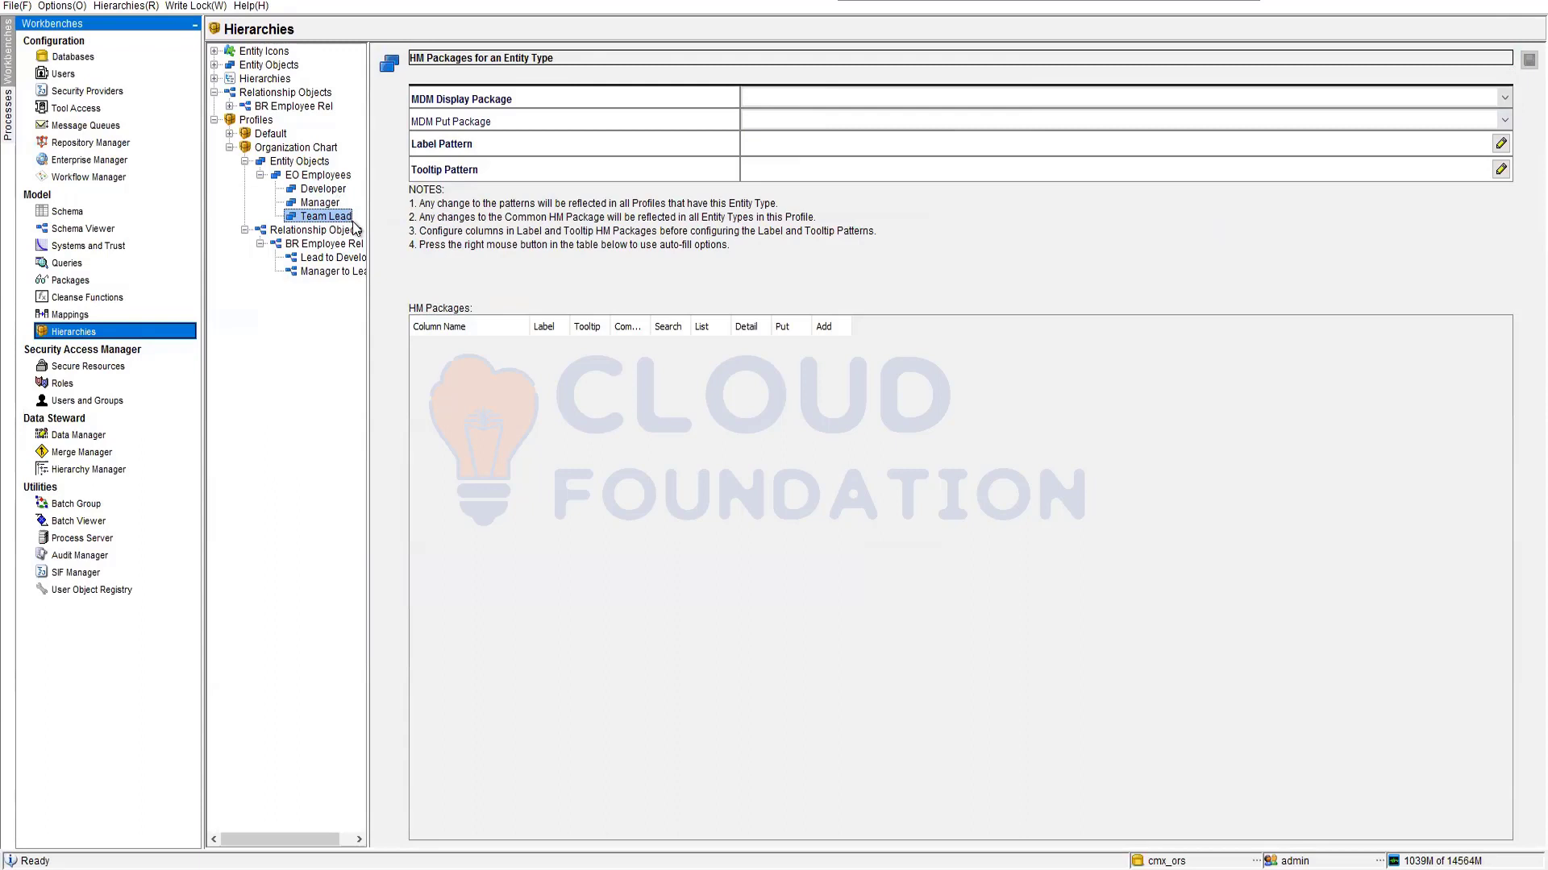
pyautogui.click(869, 103)
pyautogui.click(821, 126)
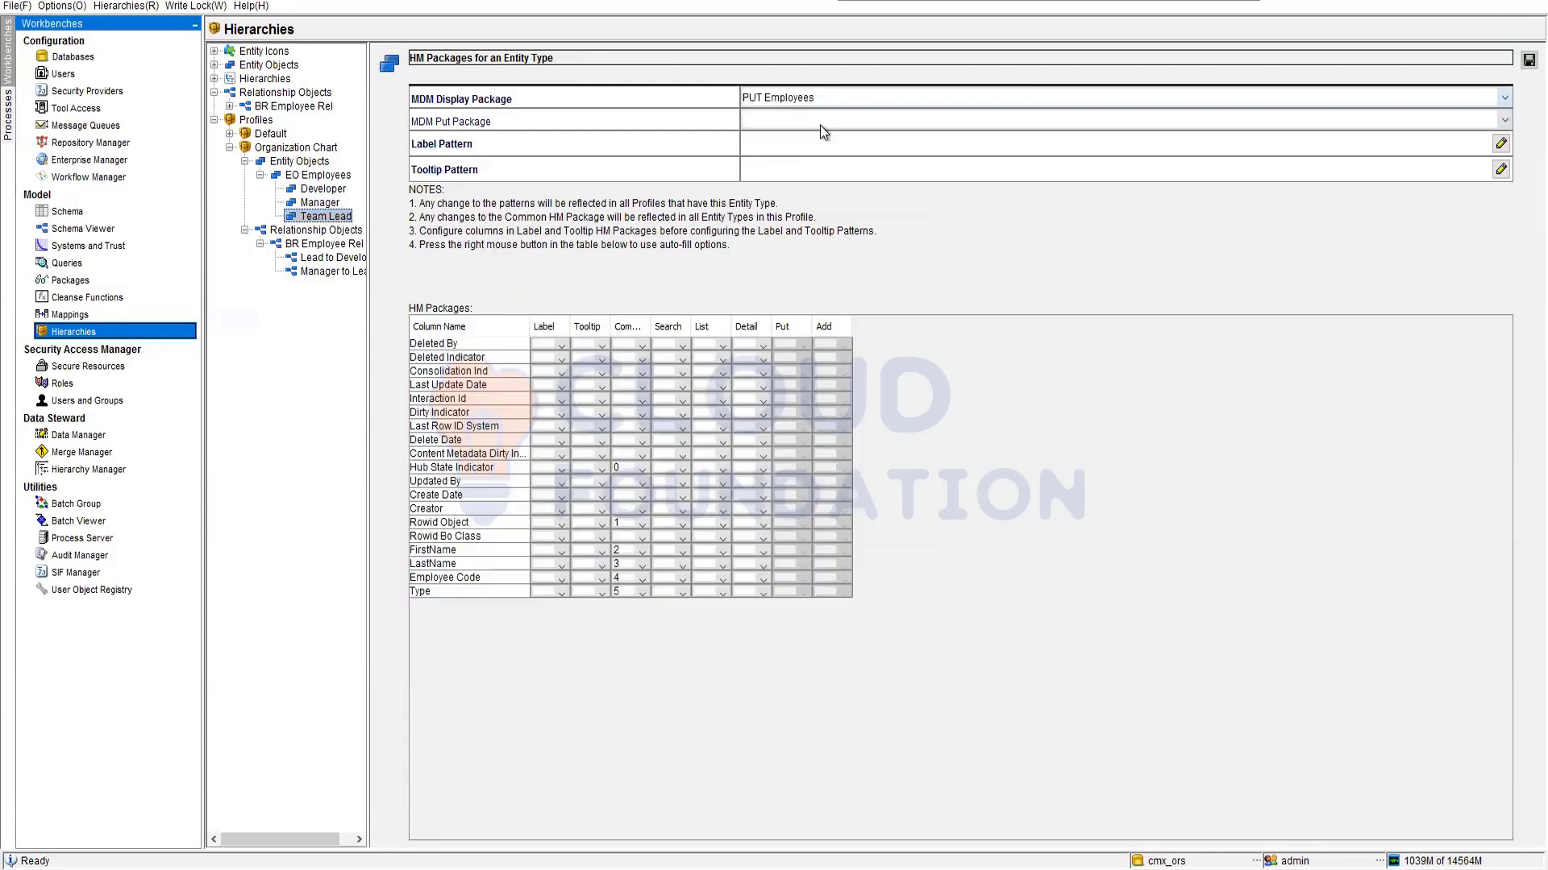
pyautogui.click(820, 125)
pyautogui.click(790, 157)
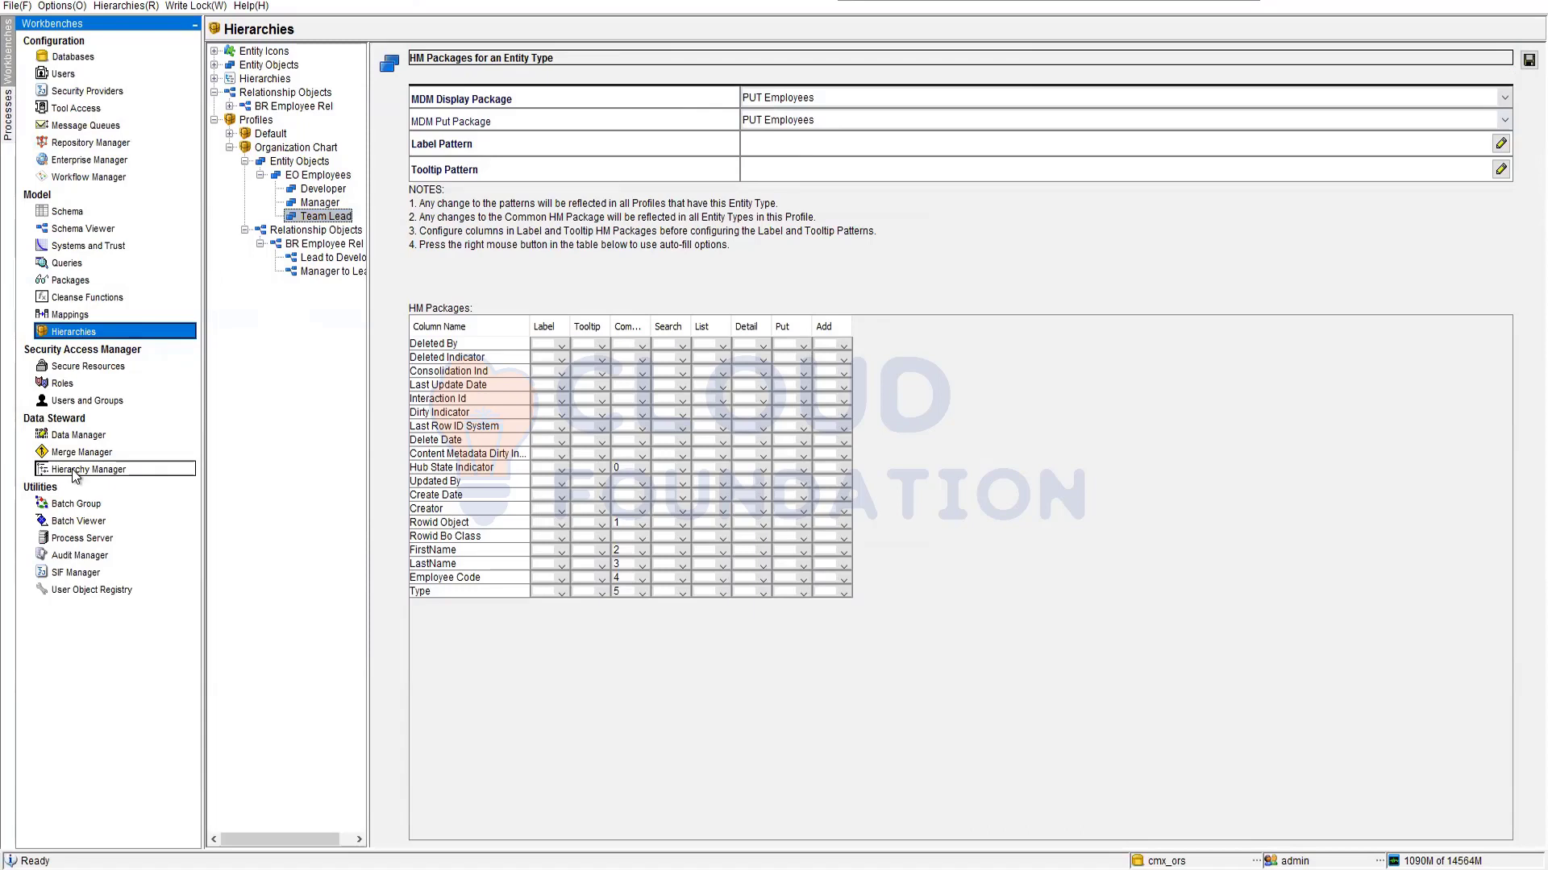
# Set Team Lead's Label positions: Rowid Object 0, FirstName 1, LastName 2, Employee Code 3 and Type 4
pyautogui.click(561, 555)
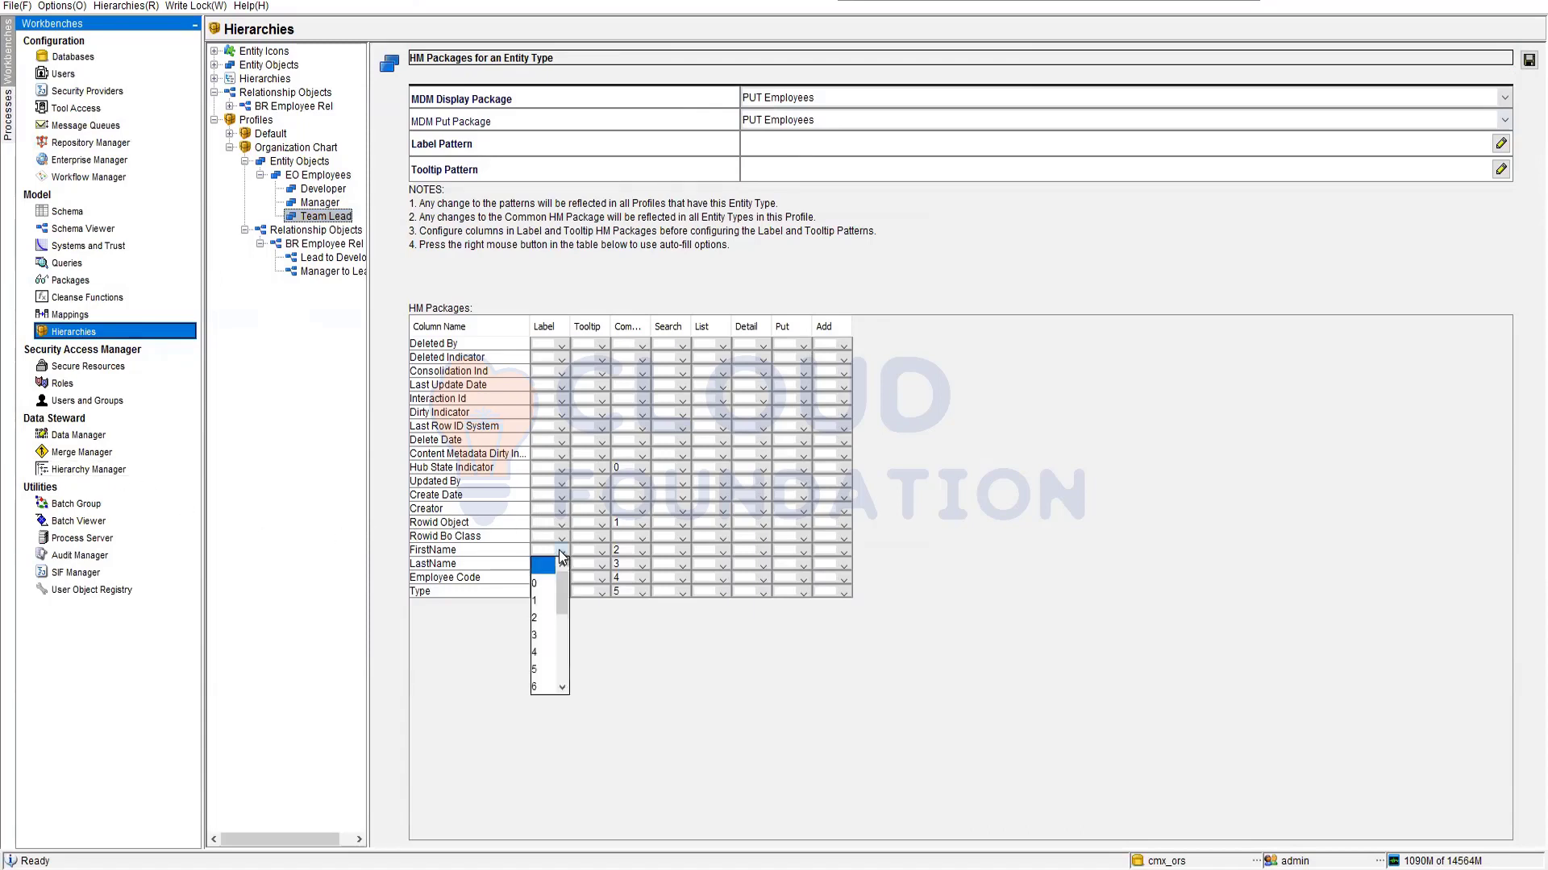
pyautogui.click(548, 600)
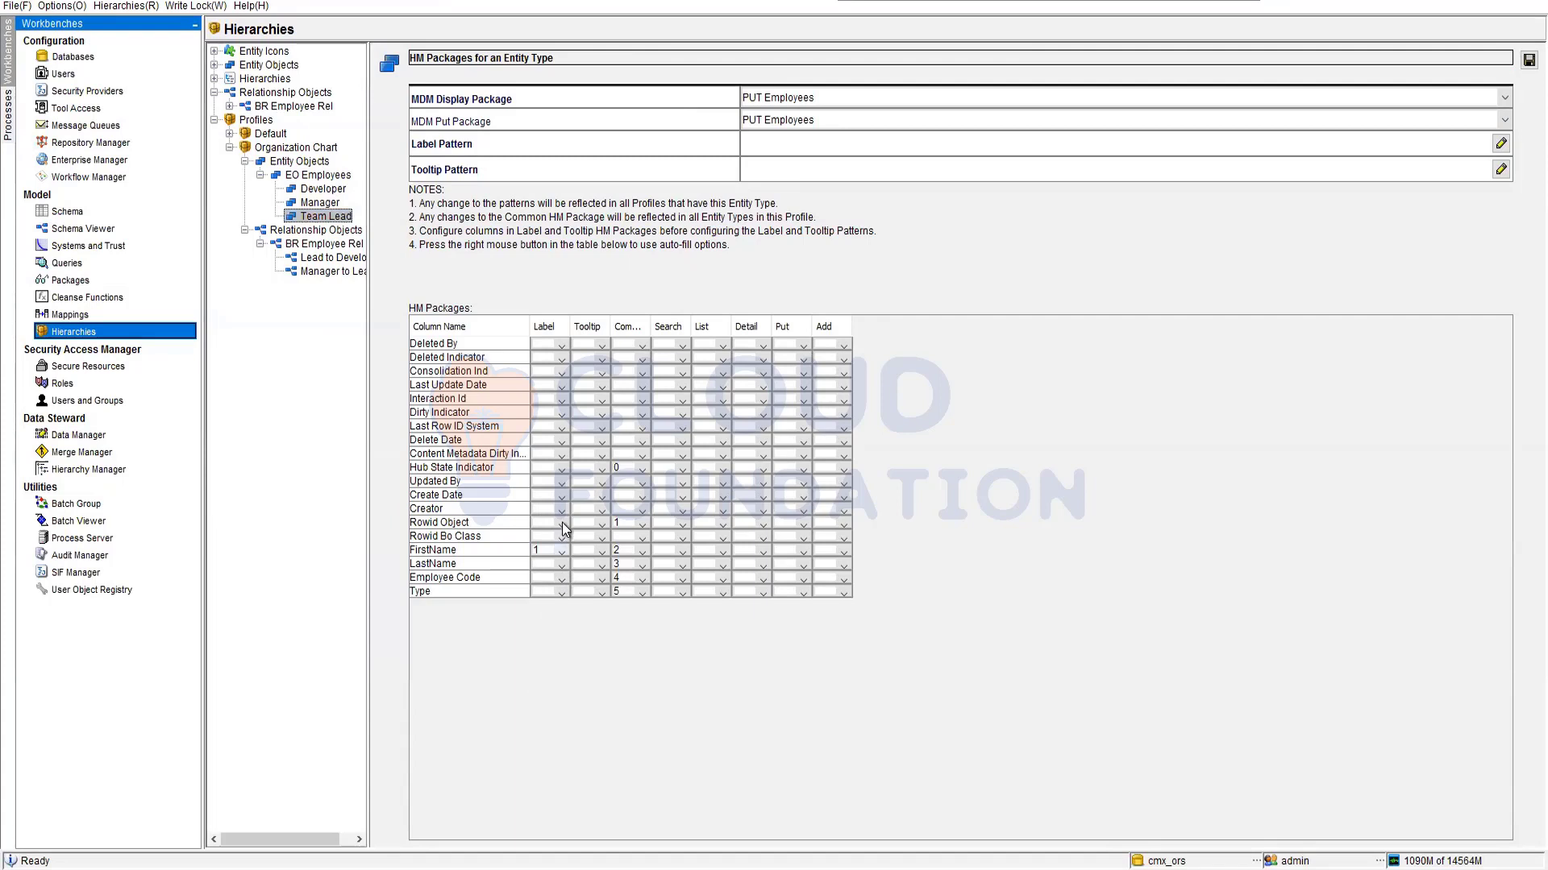
pyautogui.click(562, 526)
pyautogui.click(540, 556)
pyautogui.click(560, 567)
pyautogui.click(542, 633)
pyautogui.click(562, 580)
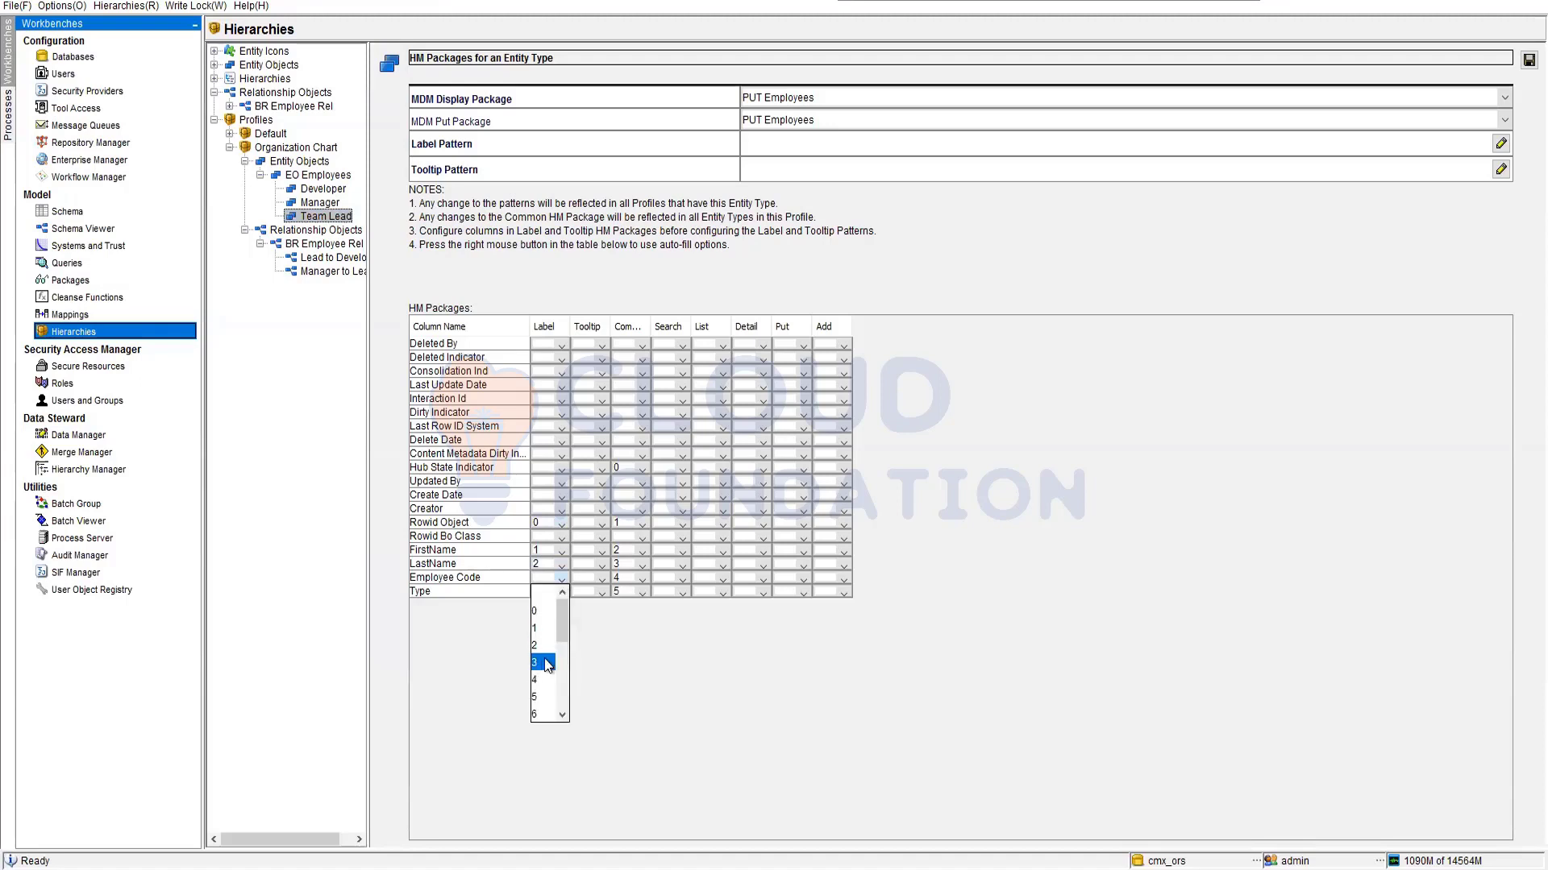
pyautogui.click(540, 662)
pyautogui.click(559, 593)
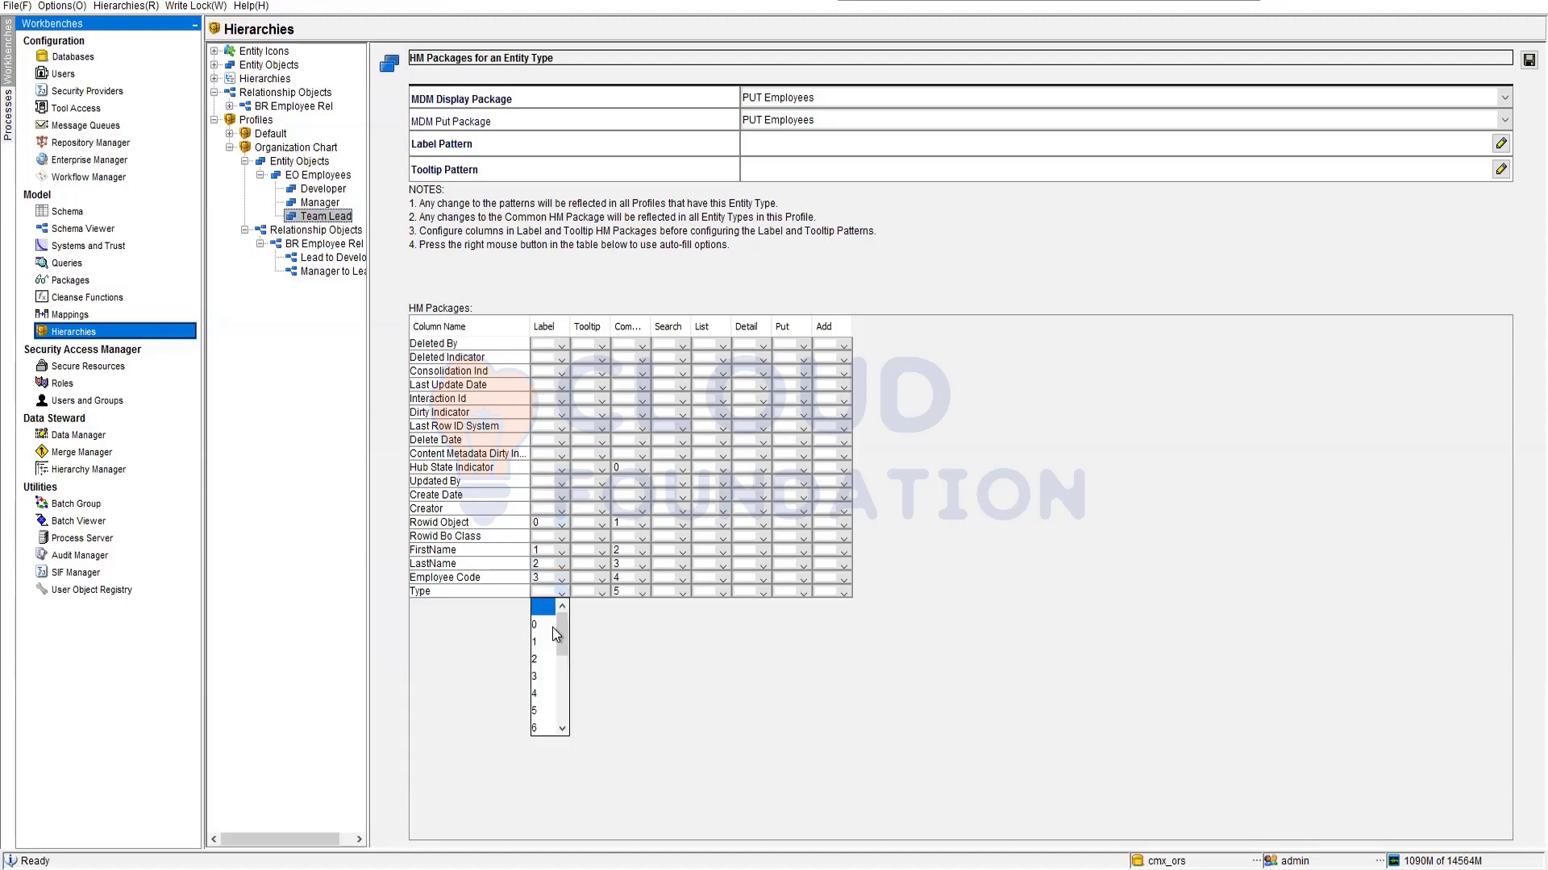
pyautogui.click(540, 693)
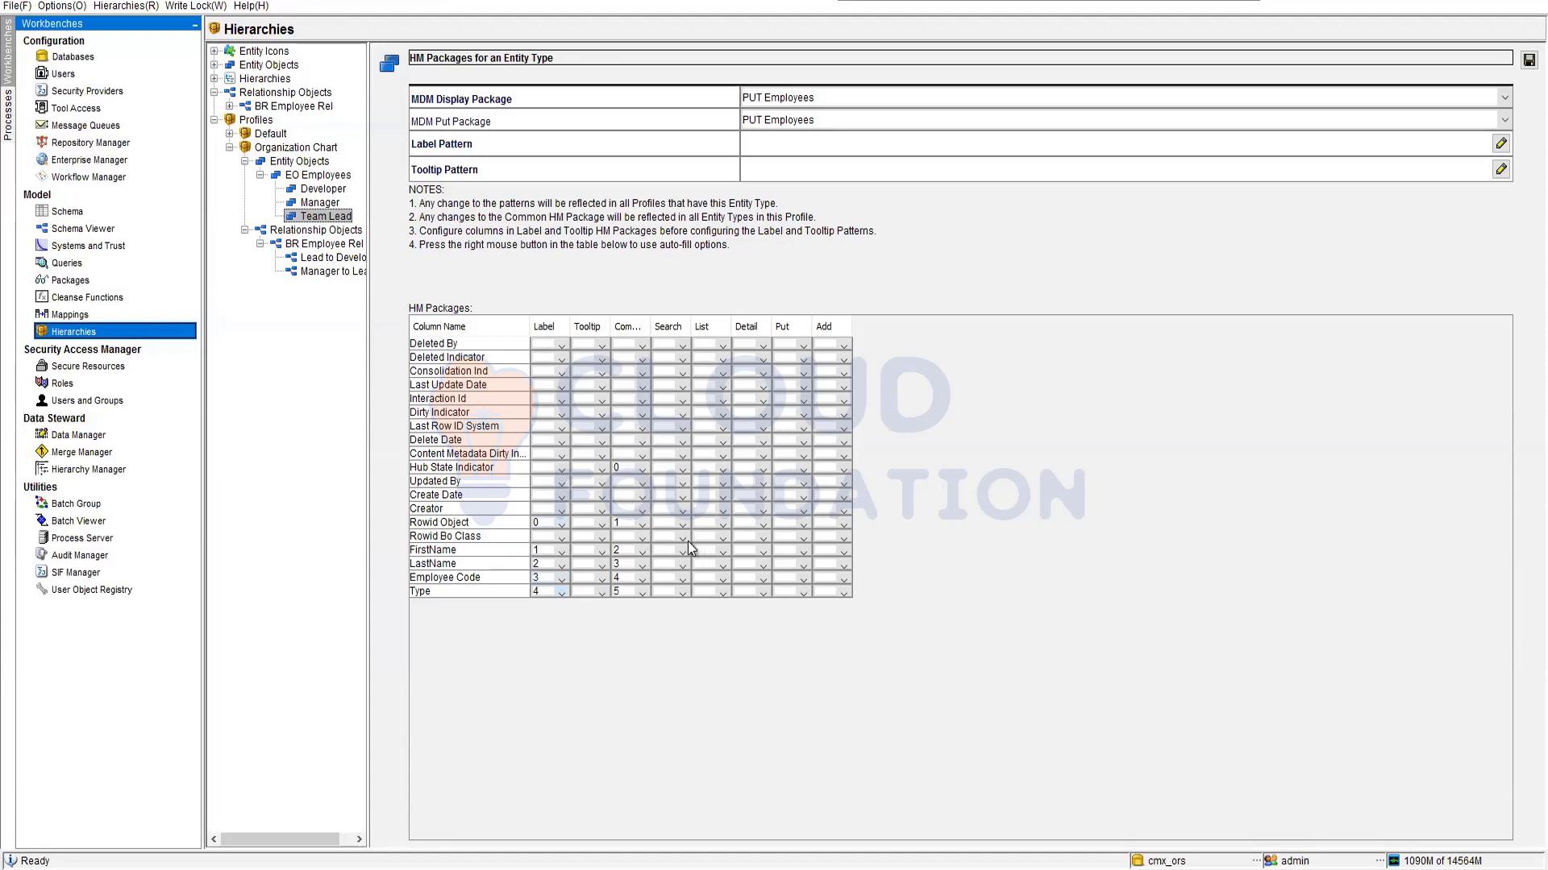
# Set Team Lead's Search position to 1 for FirstName and 0 for LastName
pyautogui.click(683, 565)
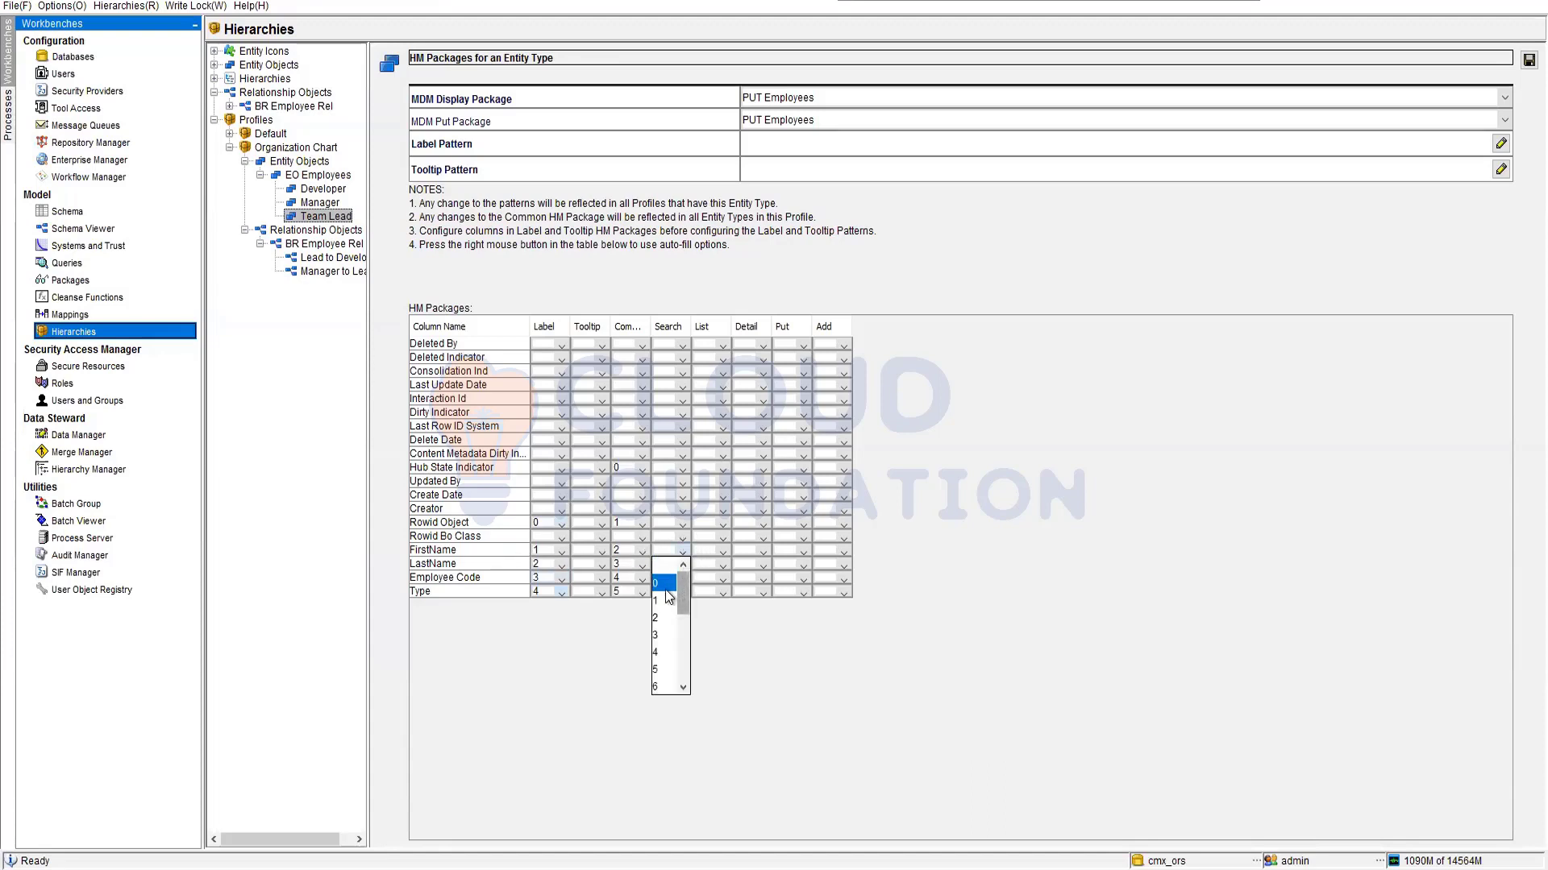
pyautogui.click(670, 600)
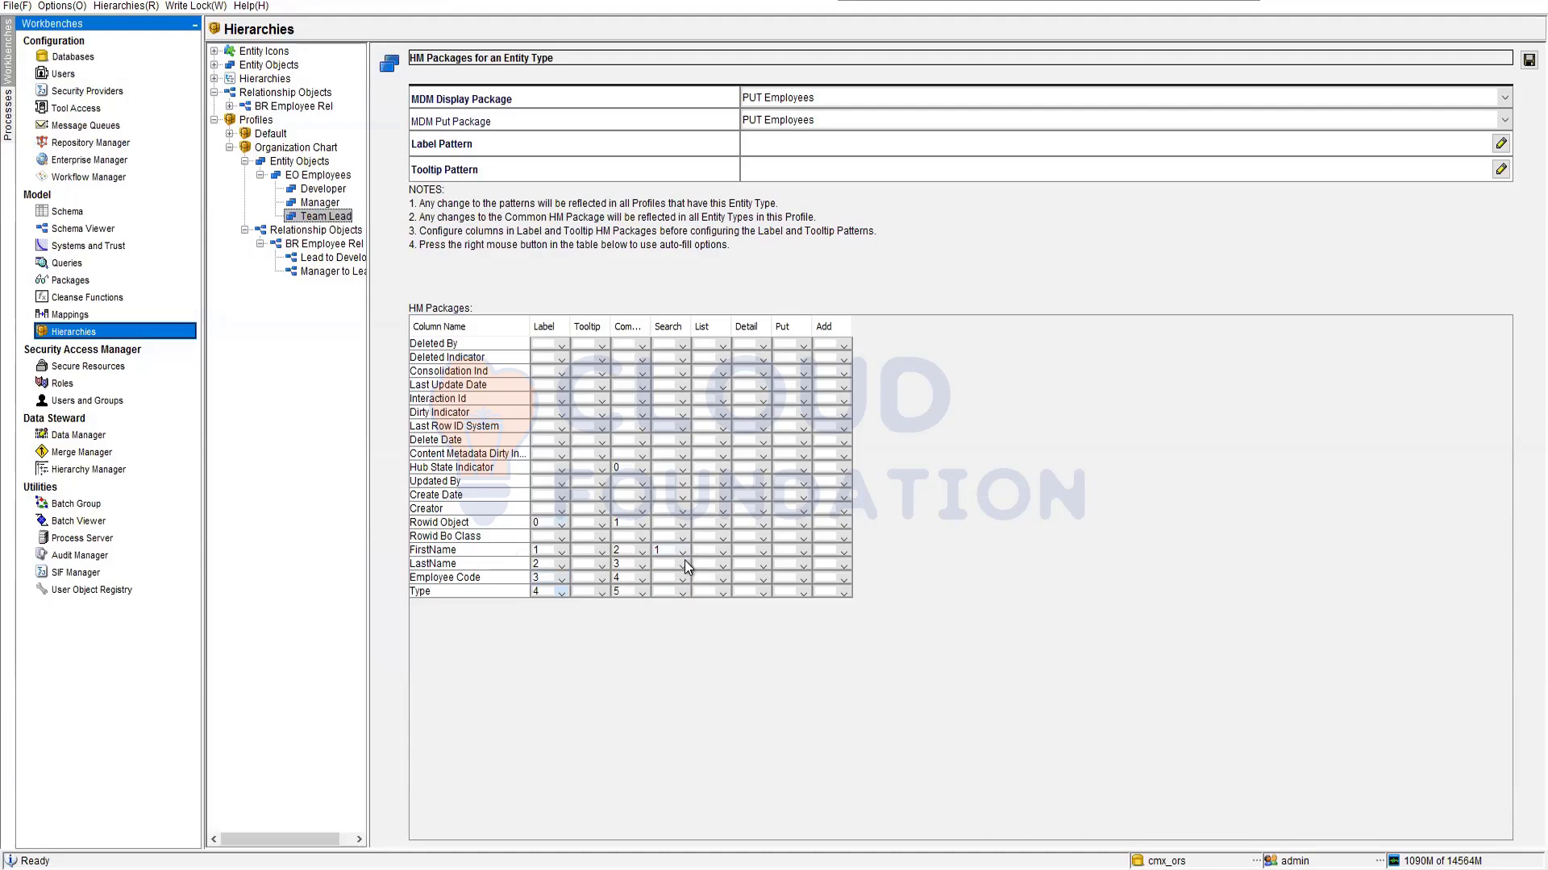
pyautogui.click(683, 563)
pyautogui.click(671, 591)
# Set Team Lead's List positions: Rowid Object 0, FirstName 1, LastName 2, Employee Code 3 and Type 4
pyautogui.click(719, 539)
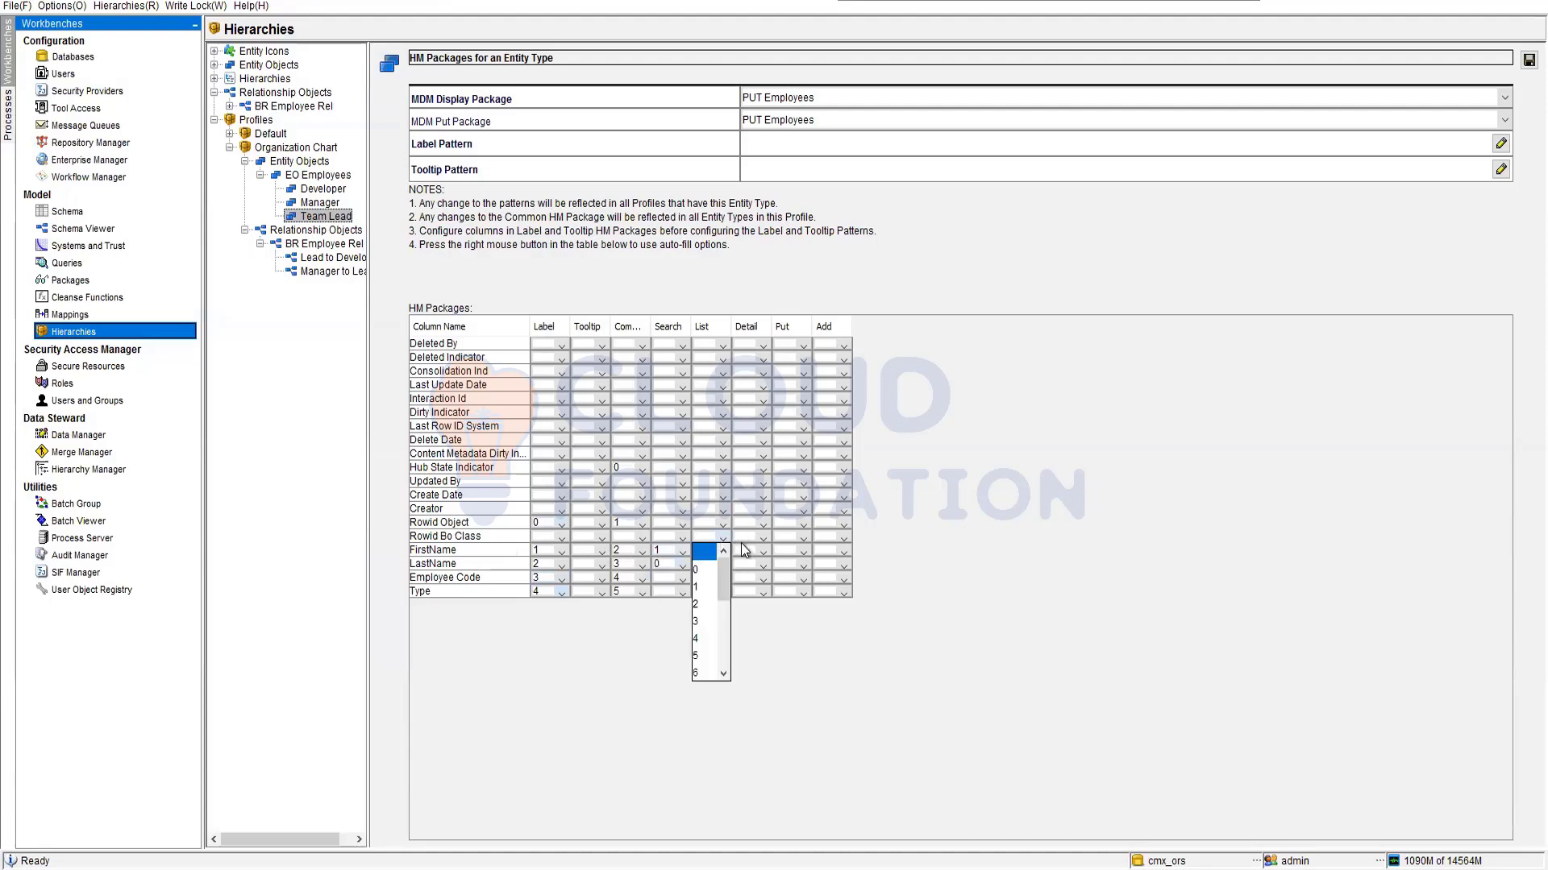
pyautogui.click(748, 617)
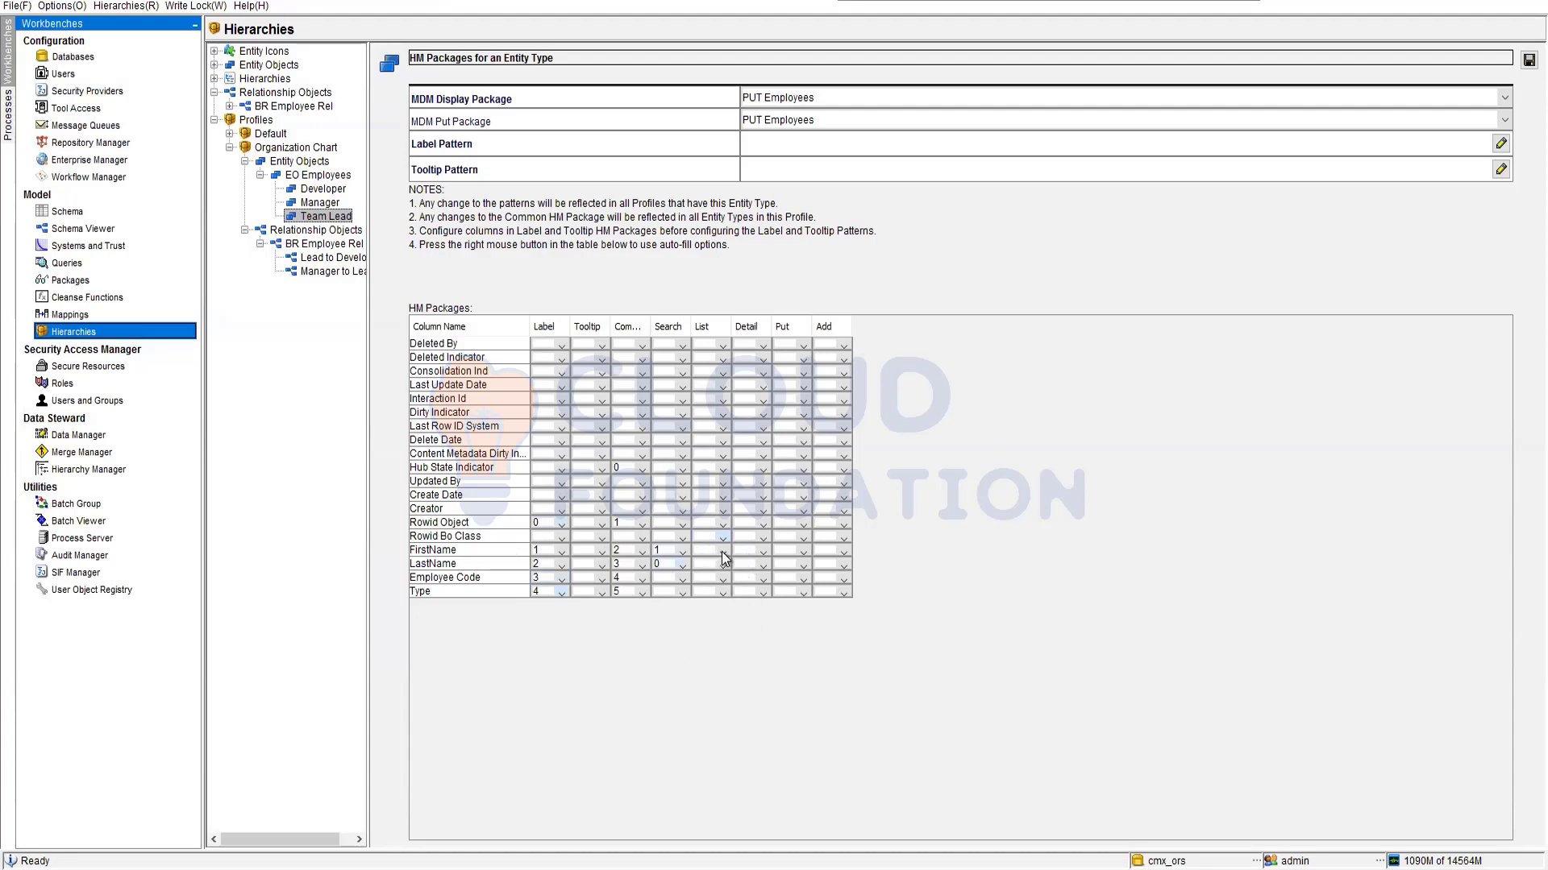
pyautogui.click(721, 551)
pyautogui.click(698, 601)
pyautogui.click(721, 565)
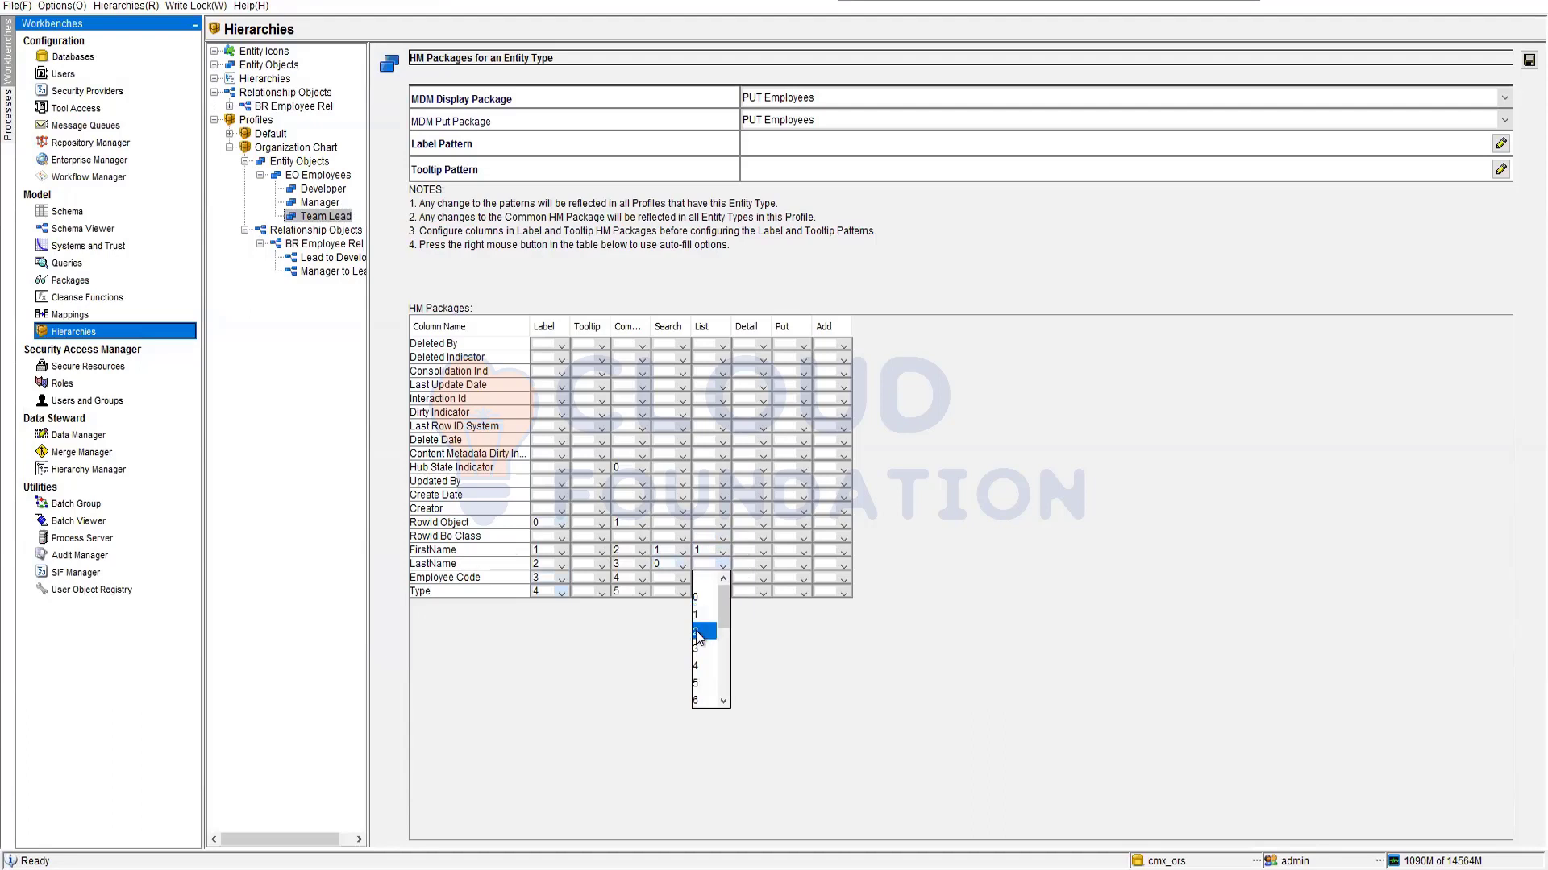
pyautogui.click(698, 637)
pyautogui.click(718, 577)
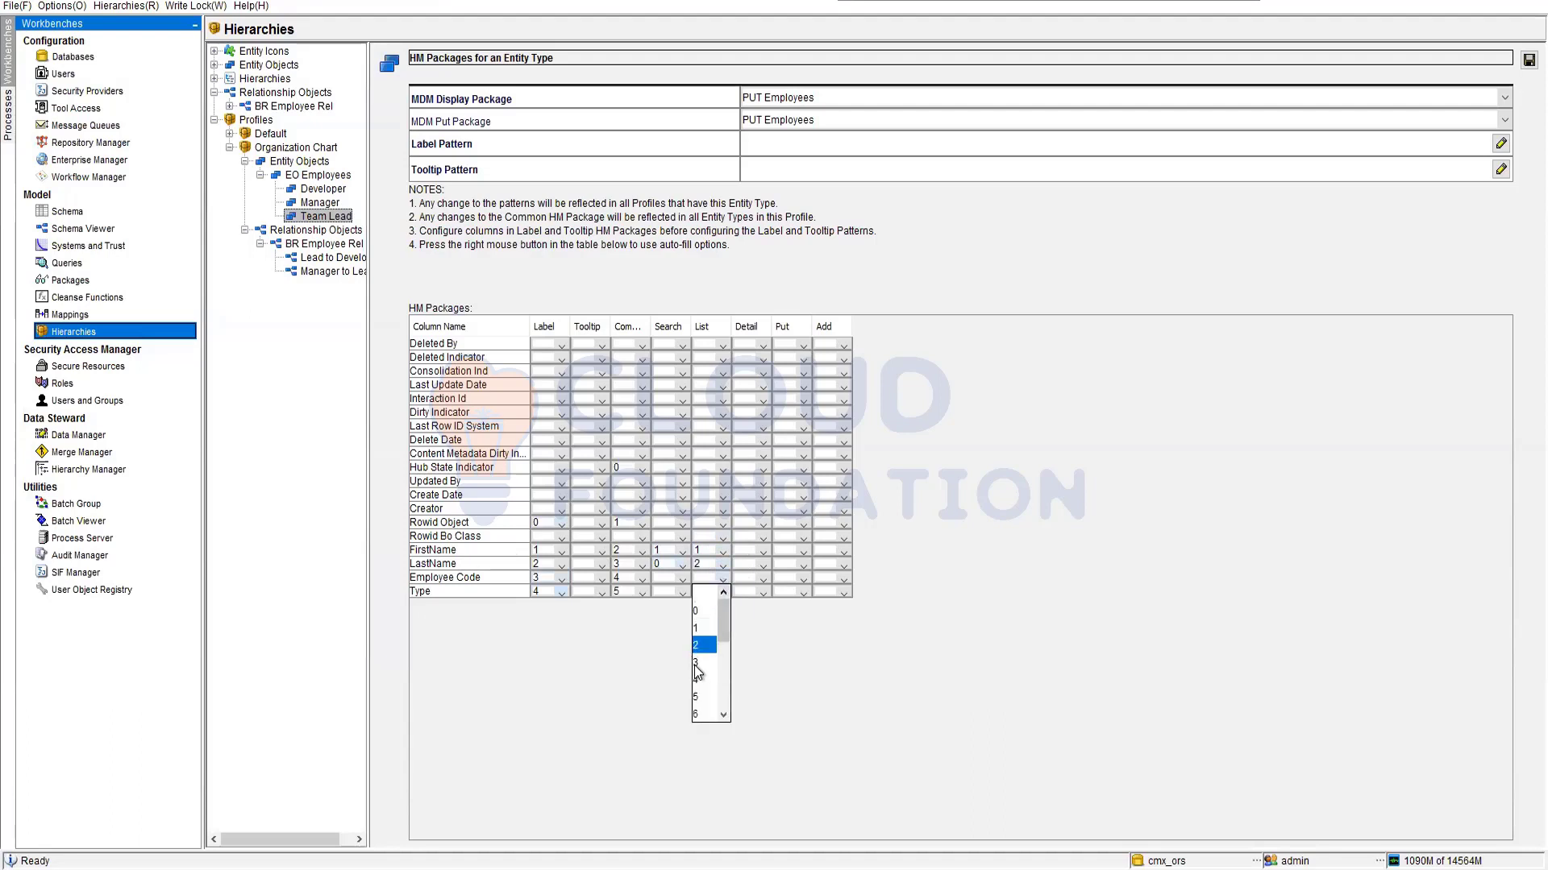
pyautogui.click(696, 666)
pyautogui.click(720, 591)
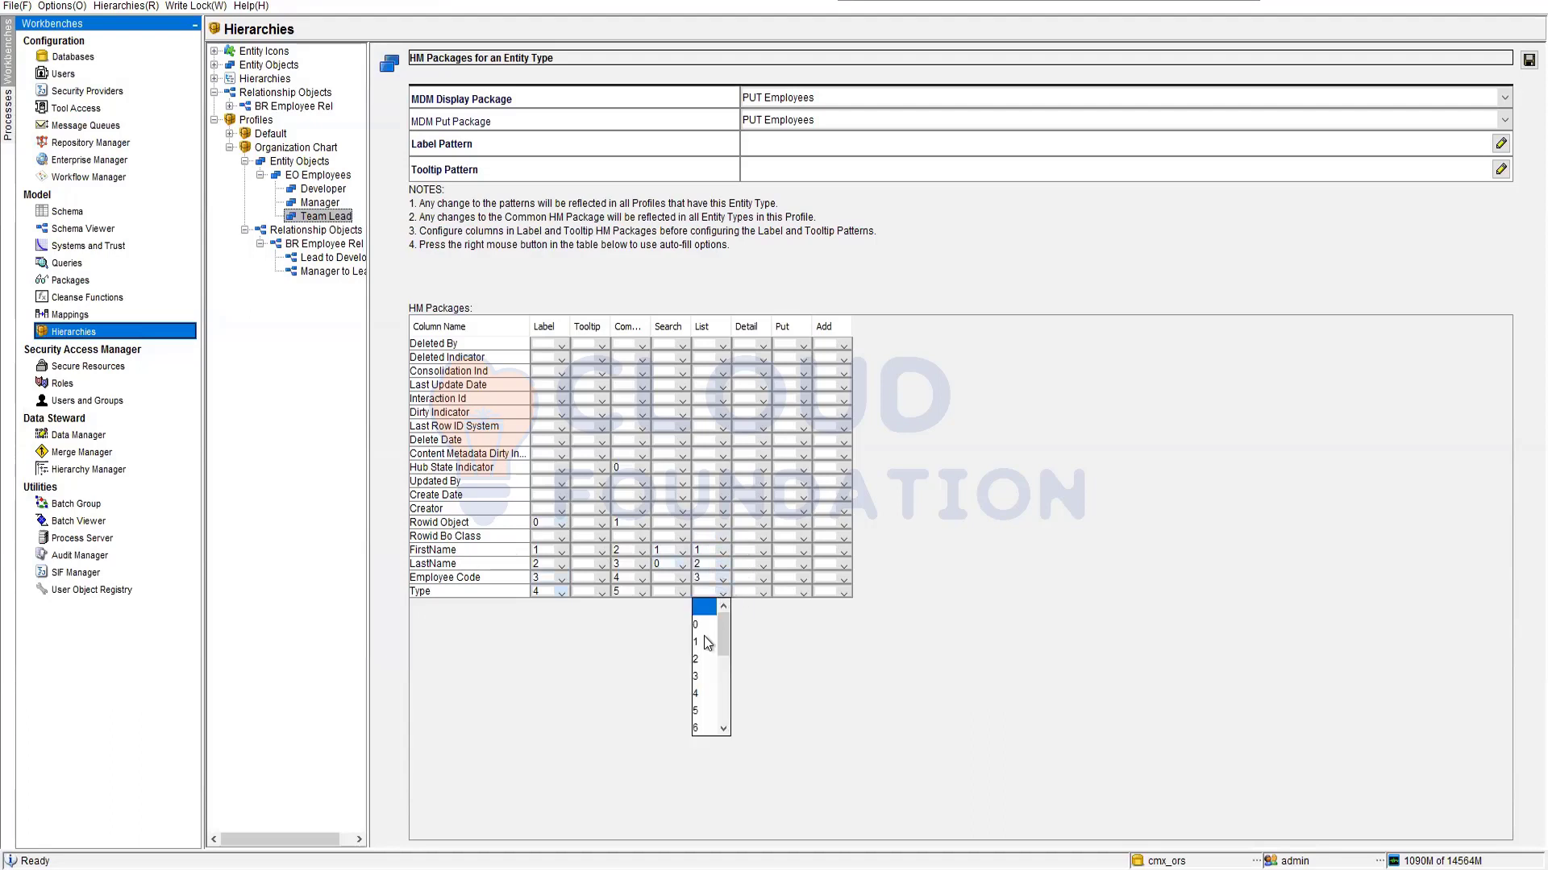
pyautogui.click(695, 693)
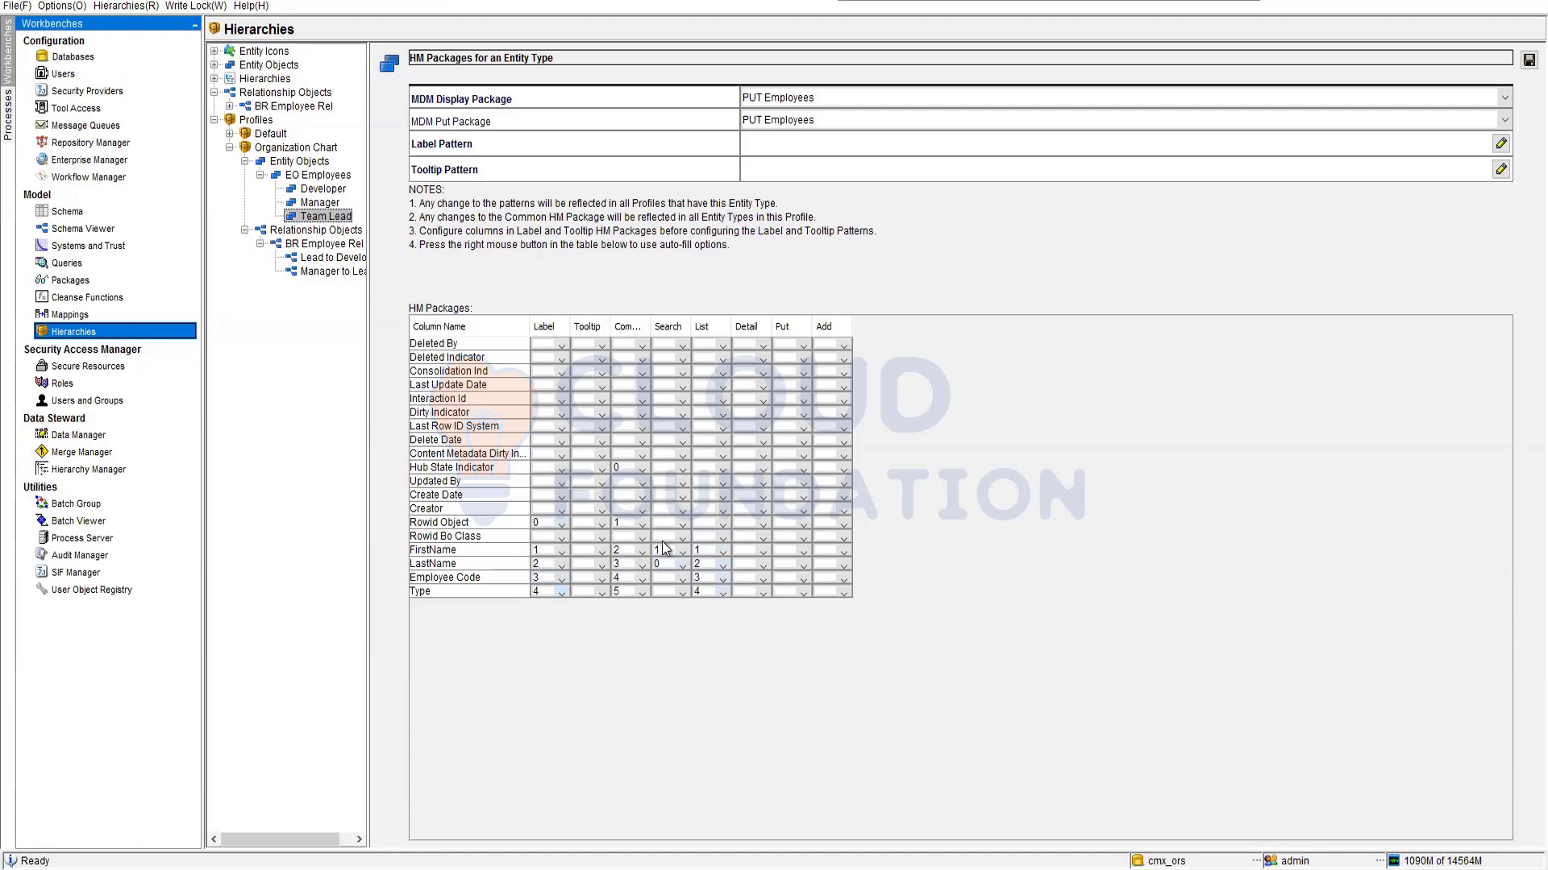
pyautogui.click(719, 520)
pyautogui.click(700, 572)
pyautogui.click(723, 522)
pyautogui.click(708, 555)
# Set Team Lead's Detail positions: Rowid Object 0, FirstName 1, LastName 2, Employee Code 3 and Type 4
pyautogui.click(763, 524)
pyautogui.click(748, 556)
pyautogui.click(763, 550)
pyautogui.click(756, 599)
pyautogui.click(762, 564)
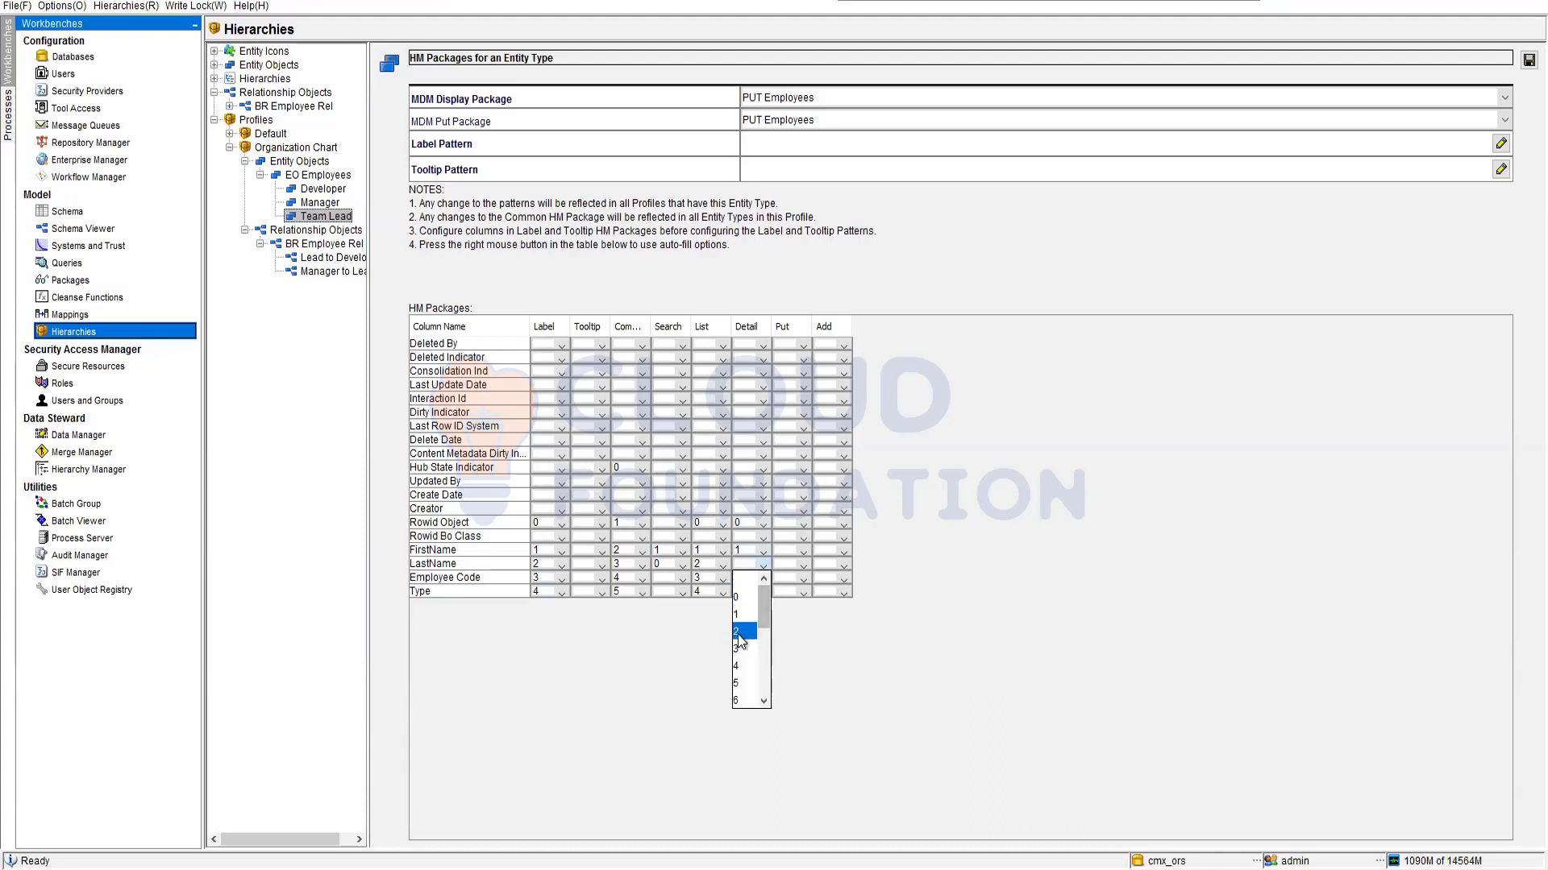
pyautogui.click(748, 619)
pyautogui.click(760, 578)
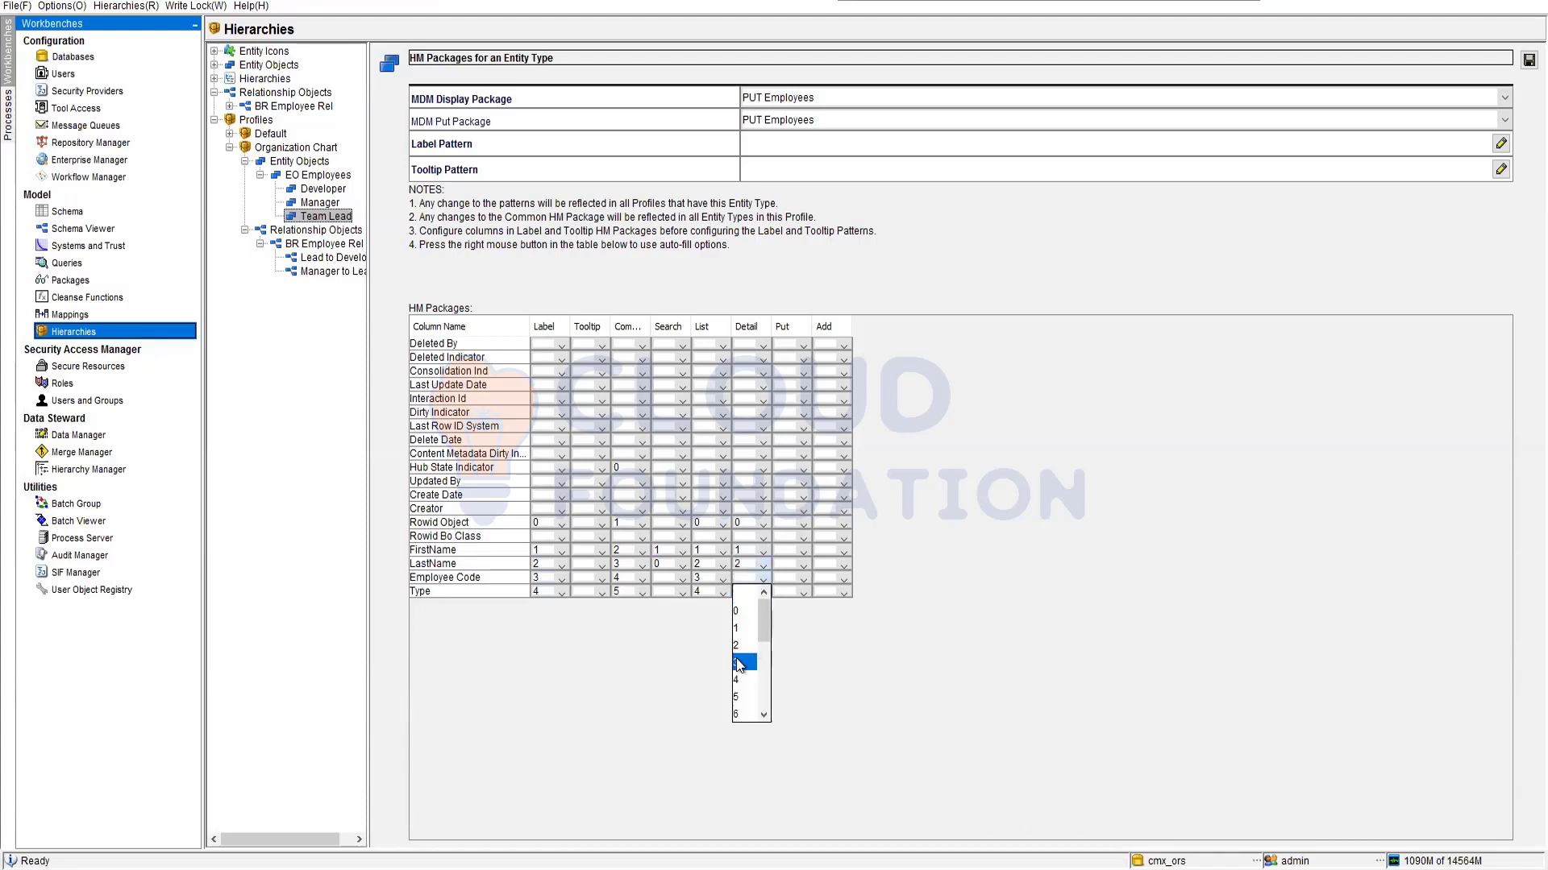
pyautogui.click(739, 663)
pyautogui.click(762, 594)
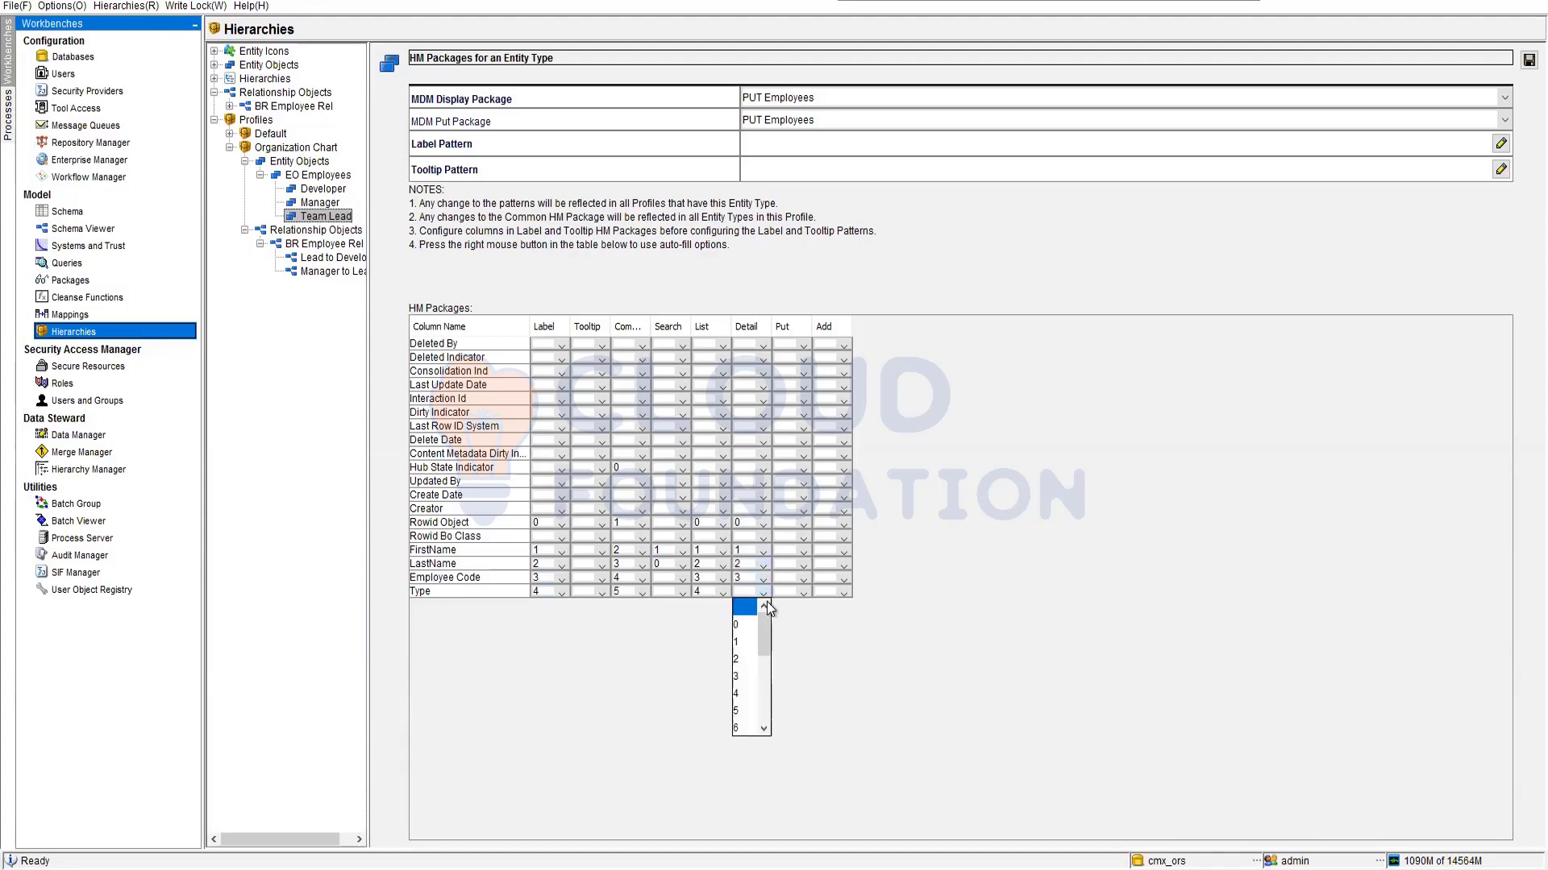
pyautogui.click(739, 693)
# Set Team Lead's Put positions: Rowid Object 0, FirstName 1, LastName 2, Employee Code 3 and Type 4
pyautogui.click(802, 524)
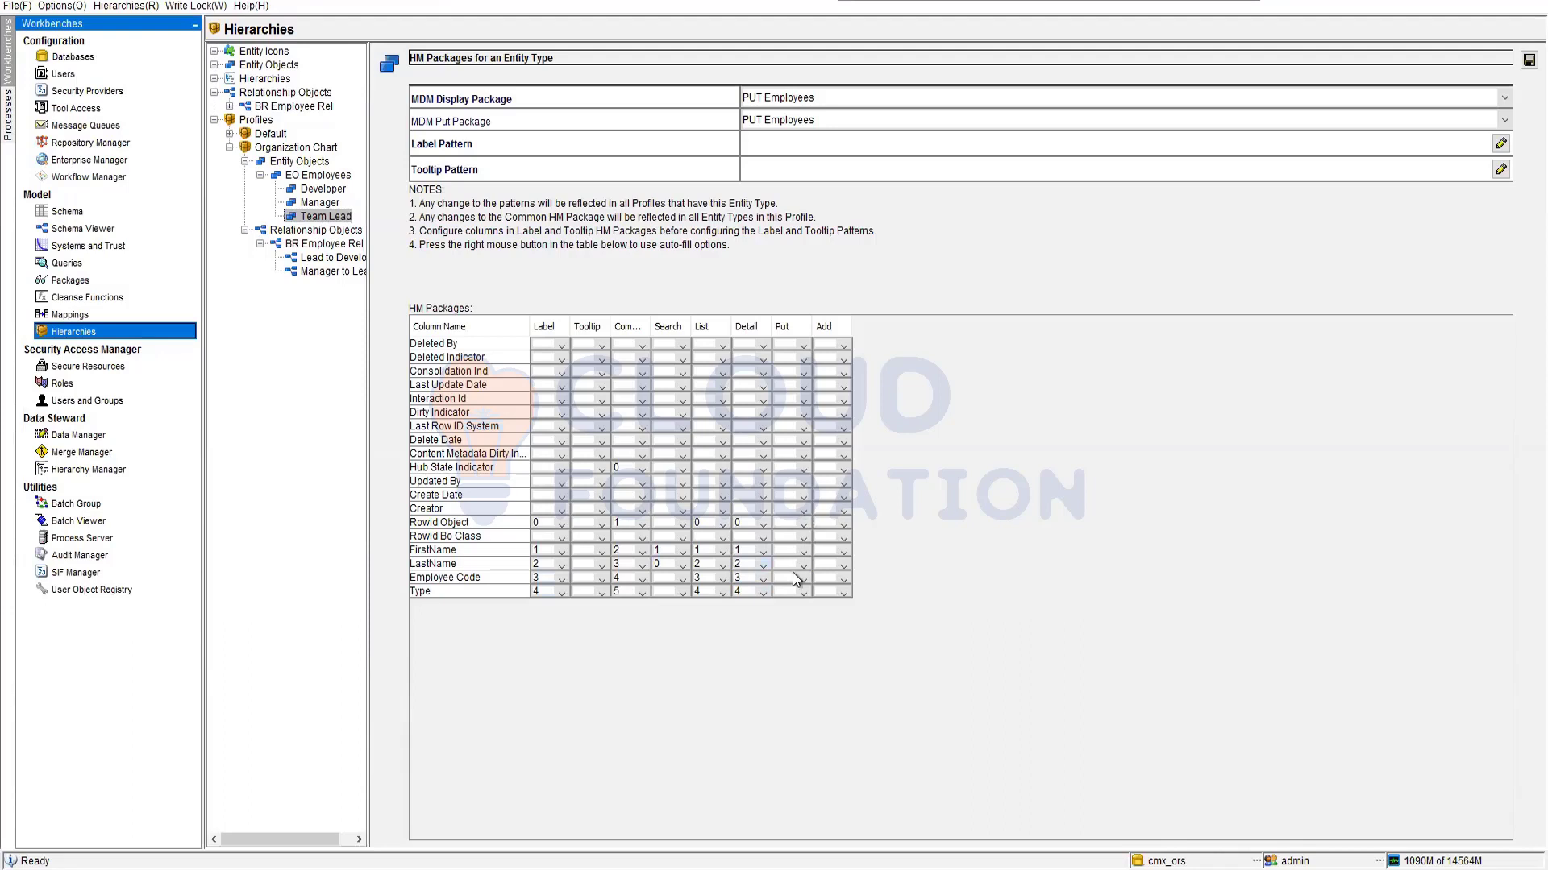
pyautogui.click(787, 559)
pyautogui.click(801, 554)
pyautogui.click(788, 600)
pyautogui.click(804, 564)
pyautogui.click(794, 595)
pyautogui.click(786, 655)
pyautogui.click(803, 594)
pyautogui.click(786, 694)
# Set Team Lead's Add position to 0 for Rowid Object and 1 for FirstName and LastName, assign positions to Employee Code and Type, and save
pyautogui.click(844, 534)
pyautogui.click(833, 558)
pyautogui.click(843, 551)
pyautogui.click(833, 598)
pyautogui.click(843, 565)
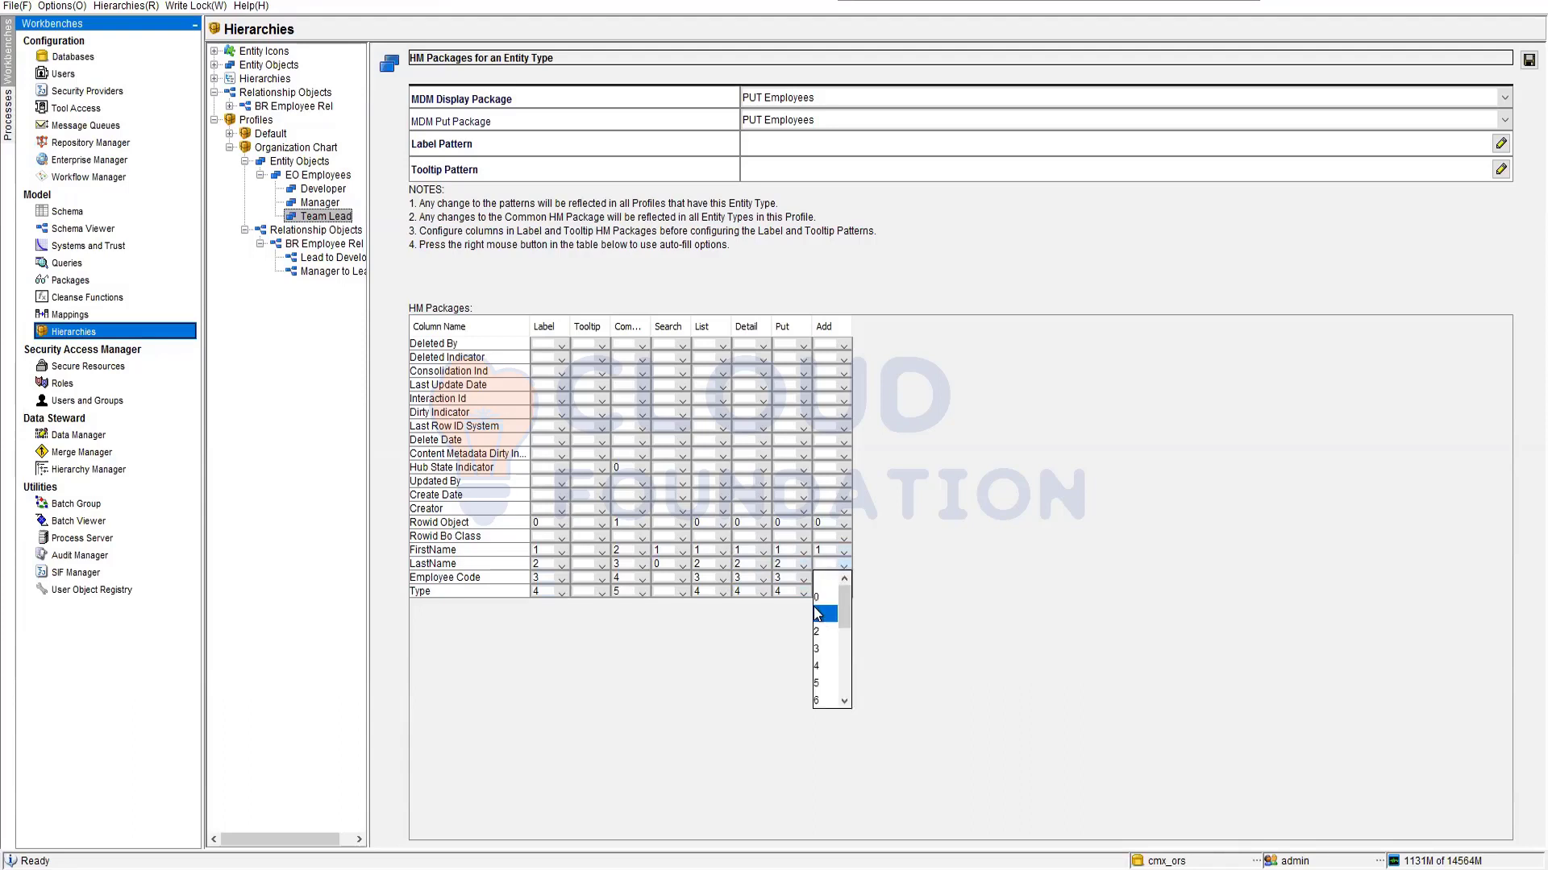
pyautogui.click(831, 612)
pyautogui.click(844, 579)
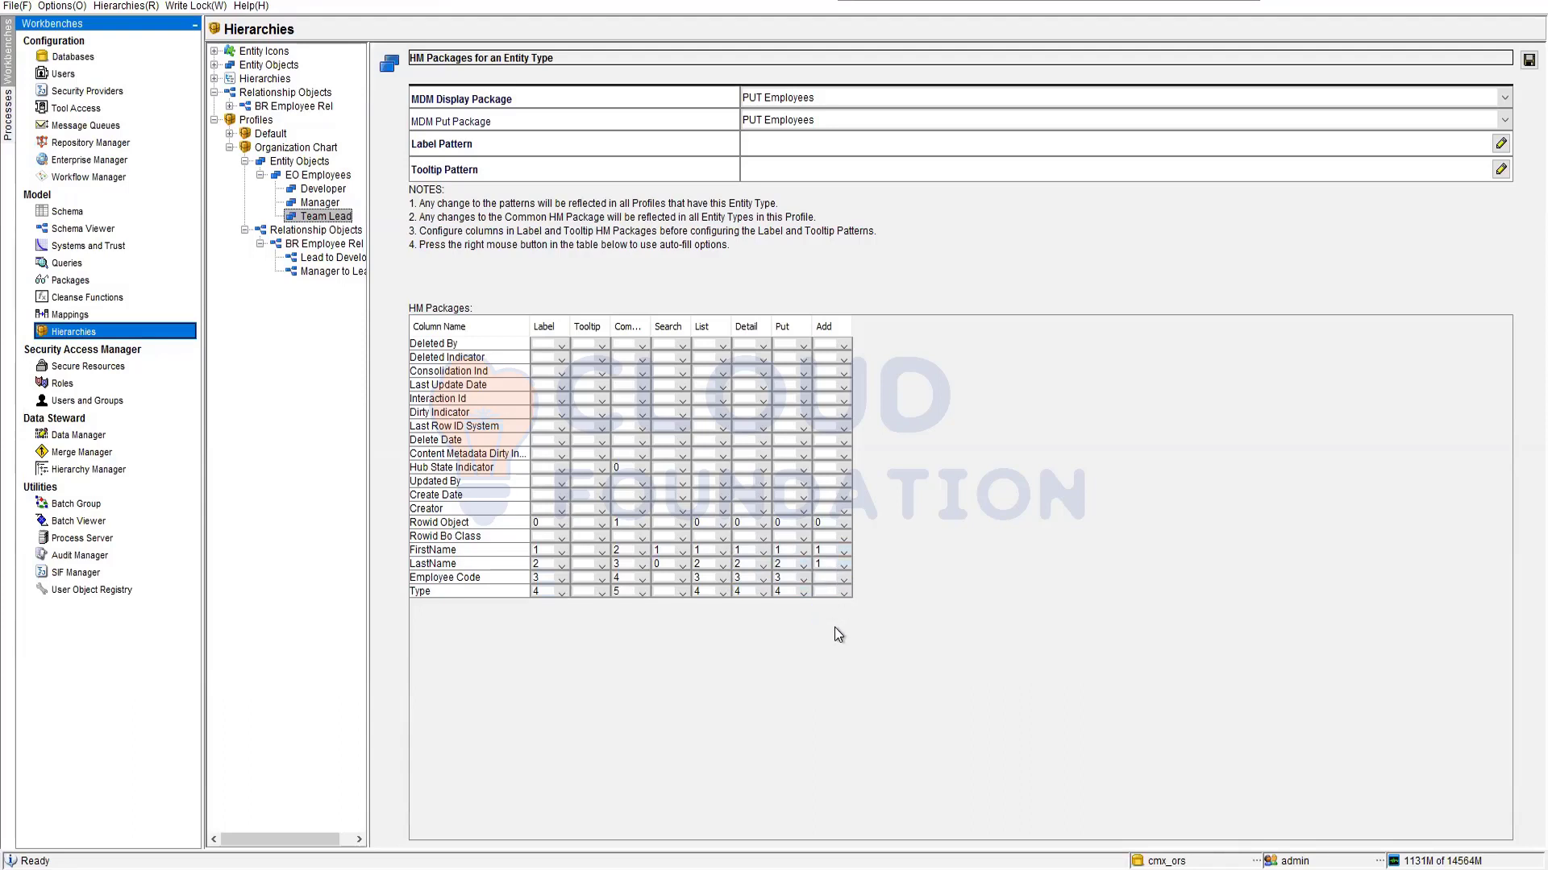
pyautogui.click(830, 653)
pyautogui.click(840, 592)
pyautogui.click(819, 693)
pyautogui.click(1529, 59)
pyautogui.click(1038, 479)
# Build Team Lead's Label Pattern from FirstName, LastName and Employee Code
pyautogui.click(765, 144)
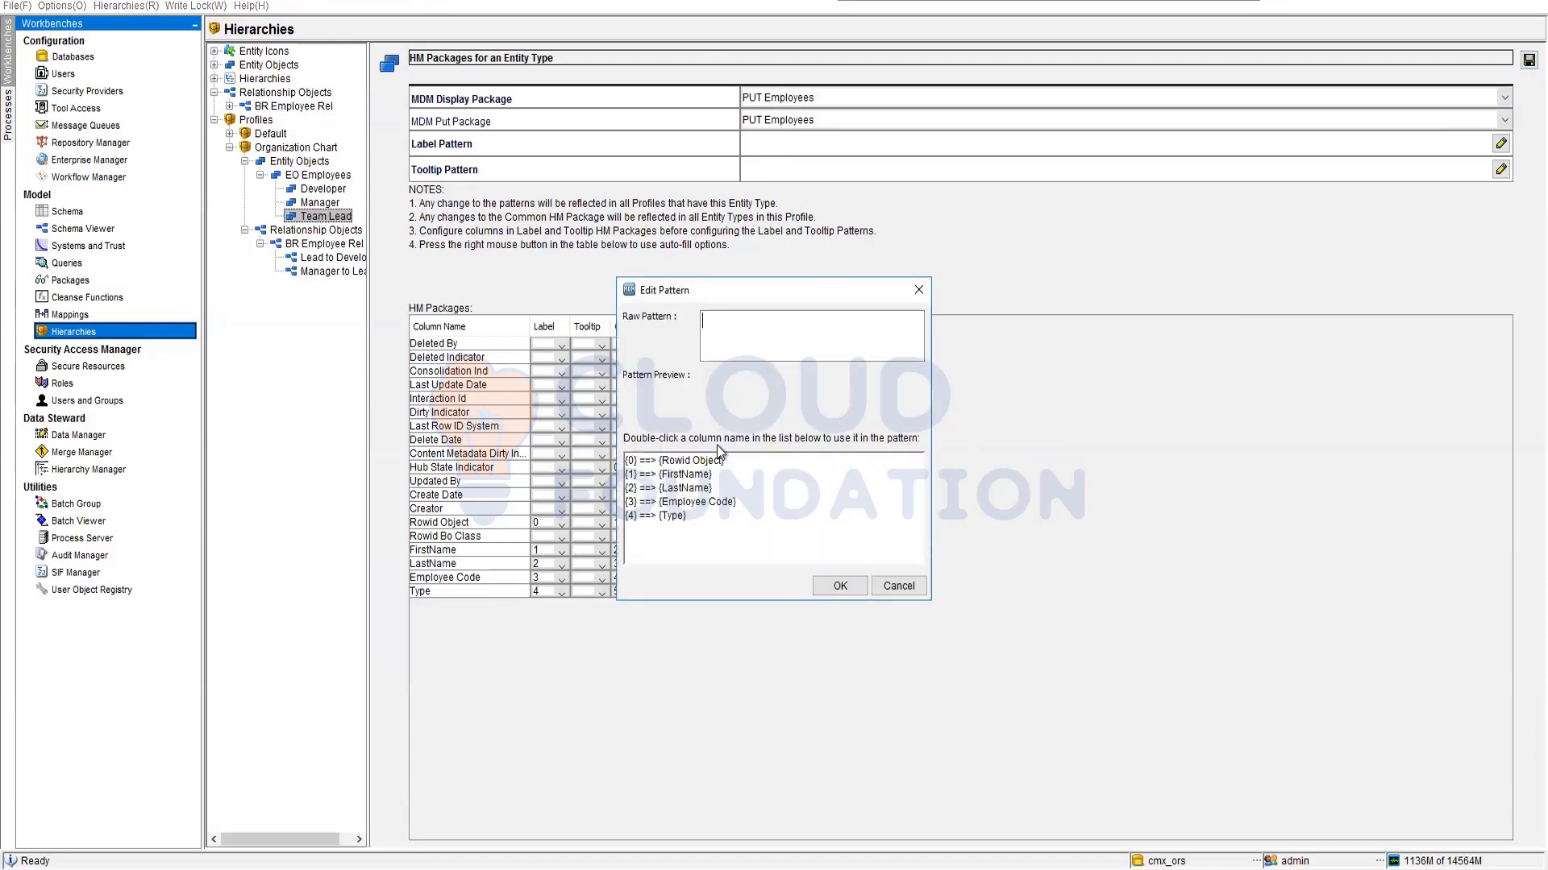
pyautogui.doubleClick(684, 475)
pyautogui.doubleClick(684, 488)
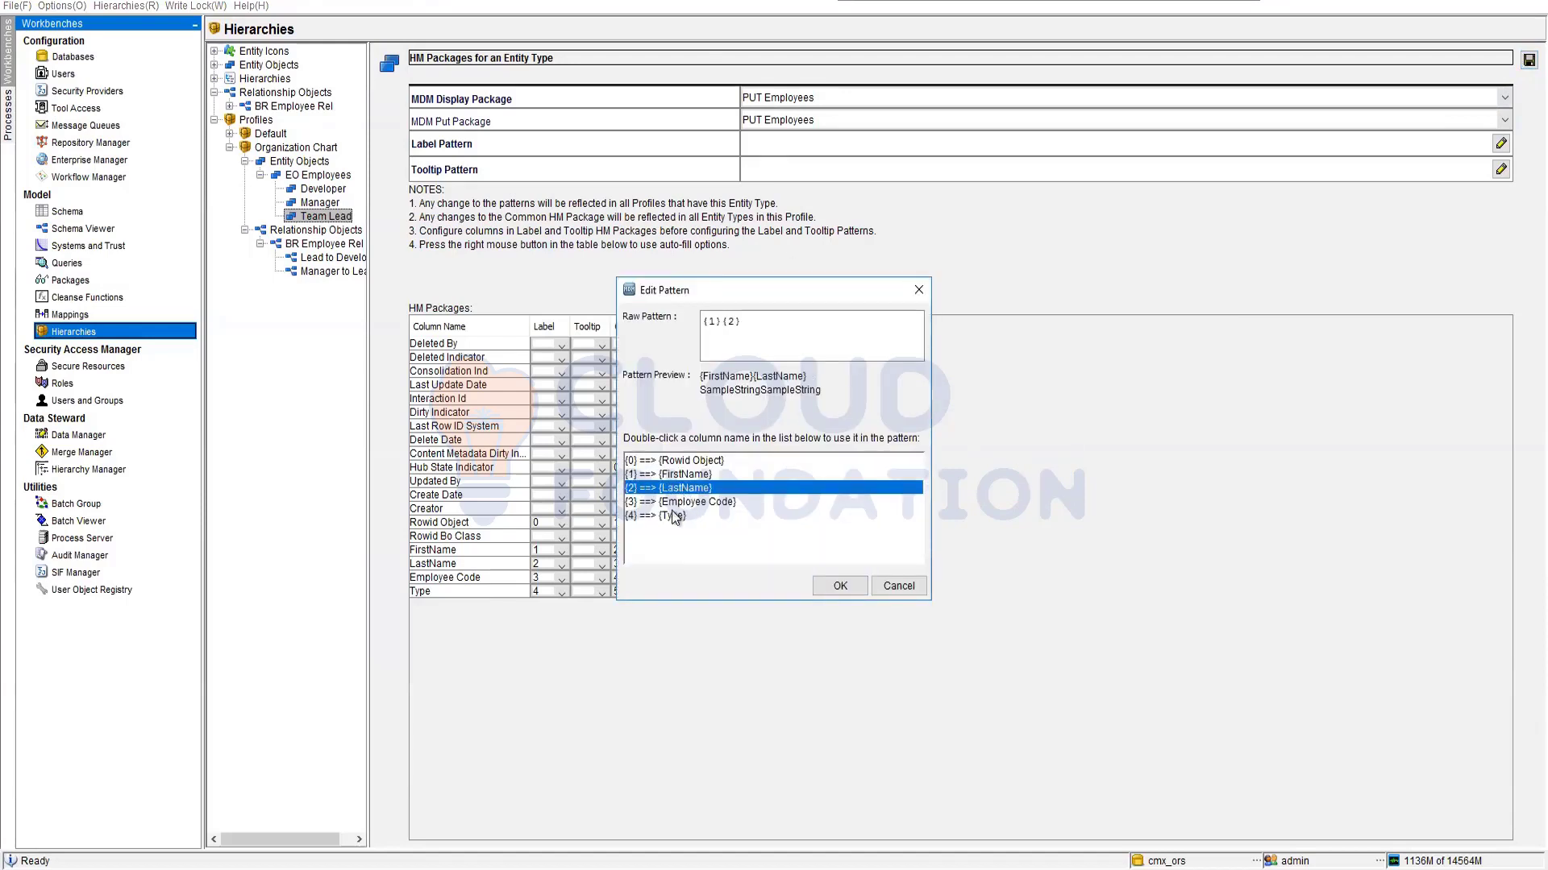
pyautogui.doubleClick(695, 501)
pyautogui.click(830, 588)
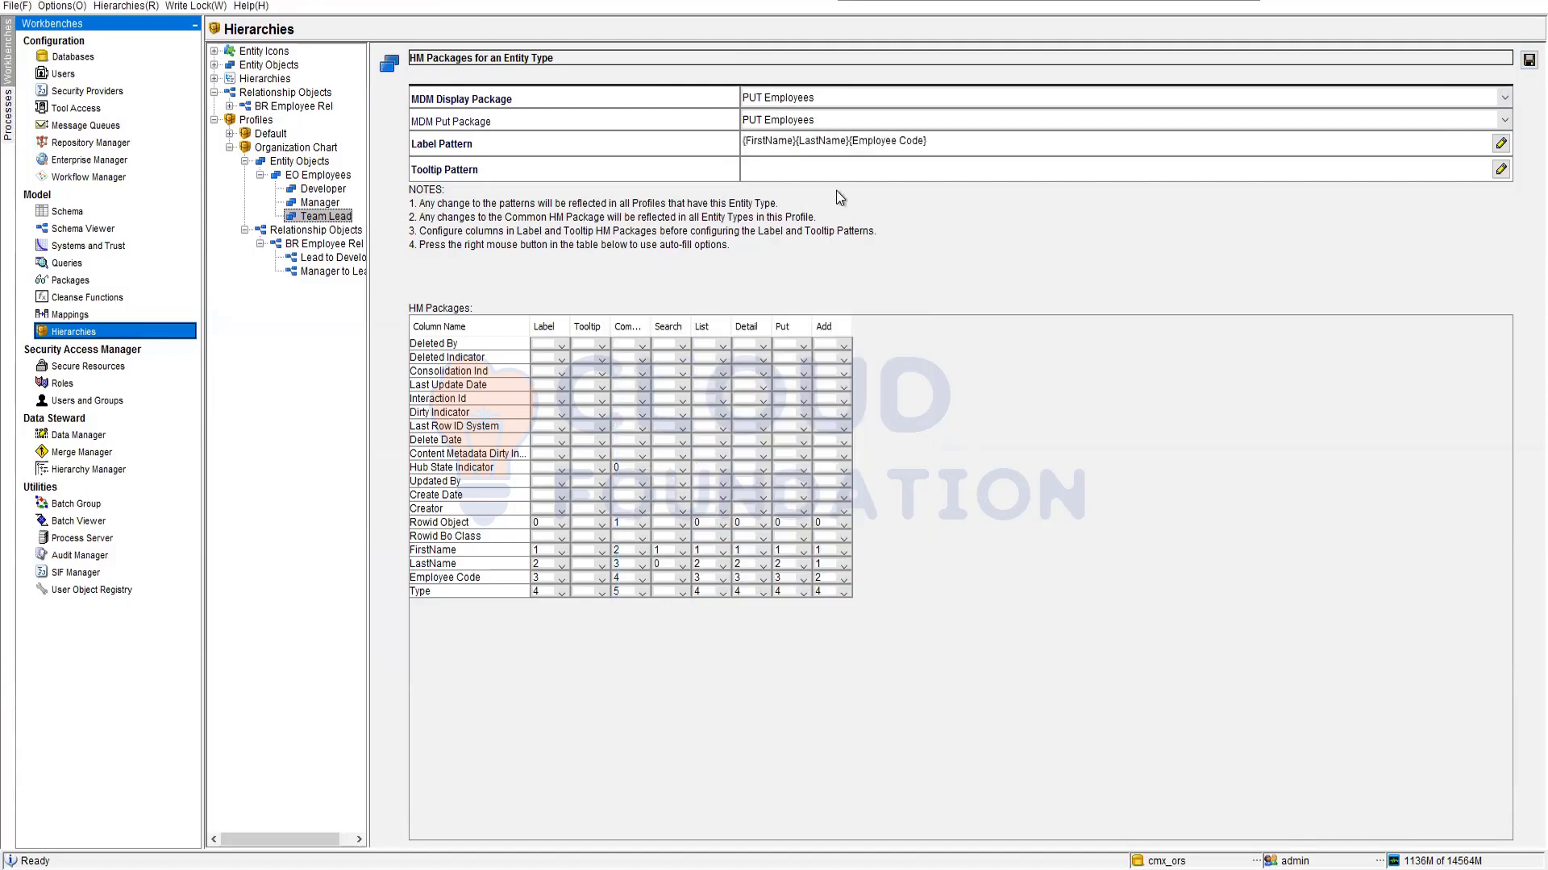
# Set Team Lead's Tooltip position to 1 for FirstName and use FirstName as the Tooltip Pattern
pyautogui.doubleClick(822, 177)
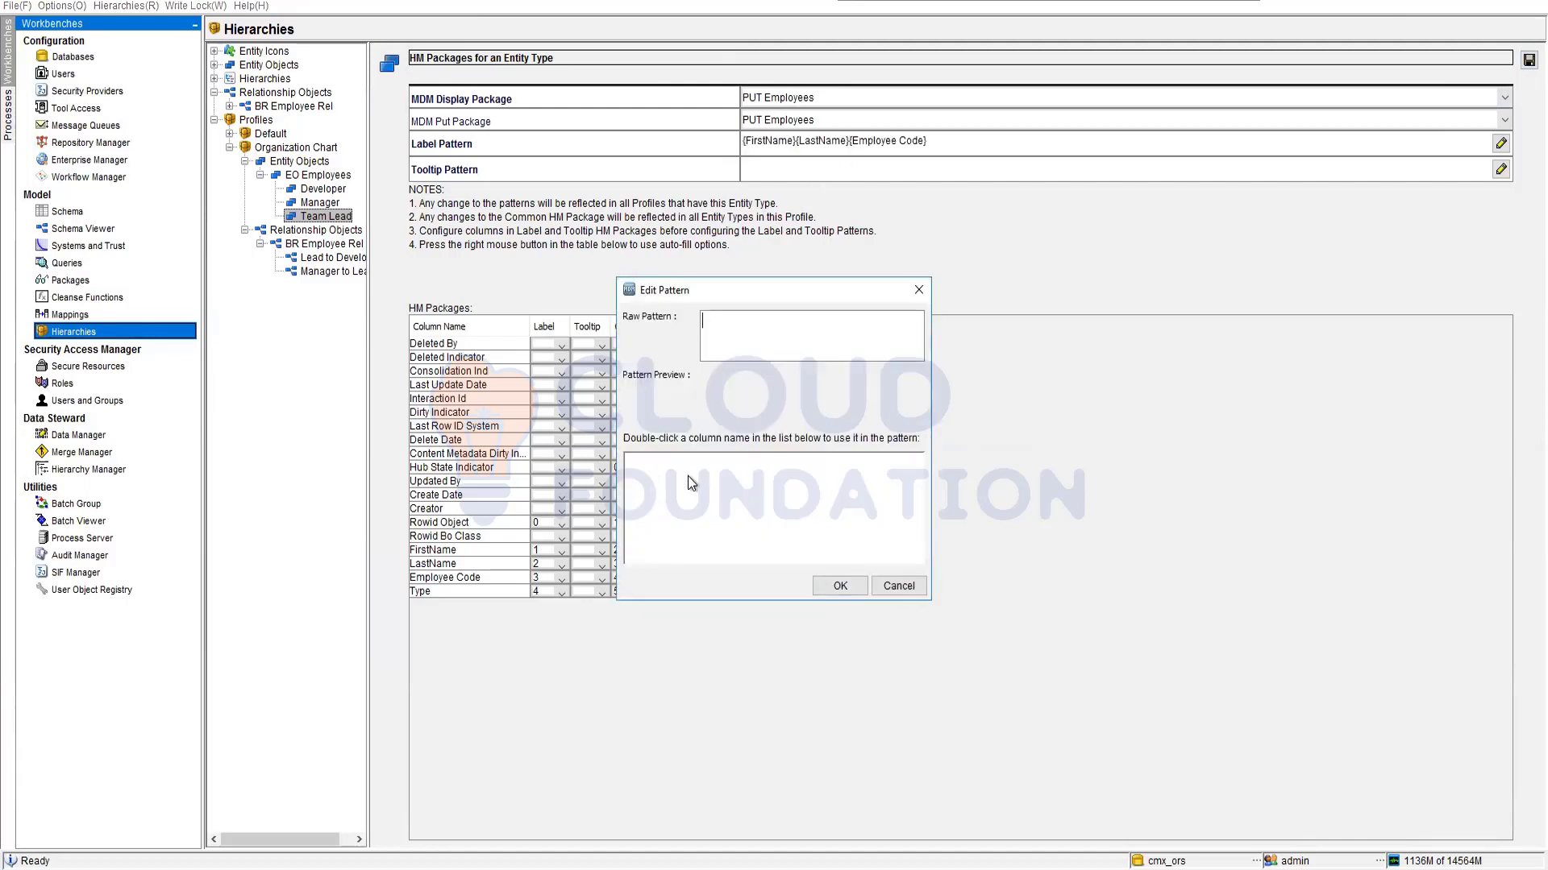
pyautogui.click(893, 585)
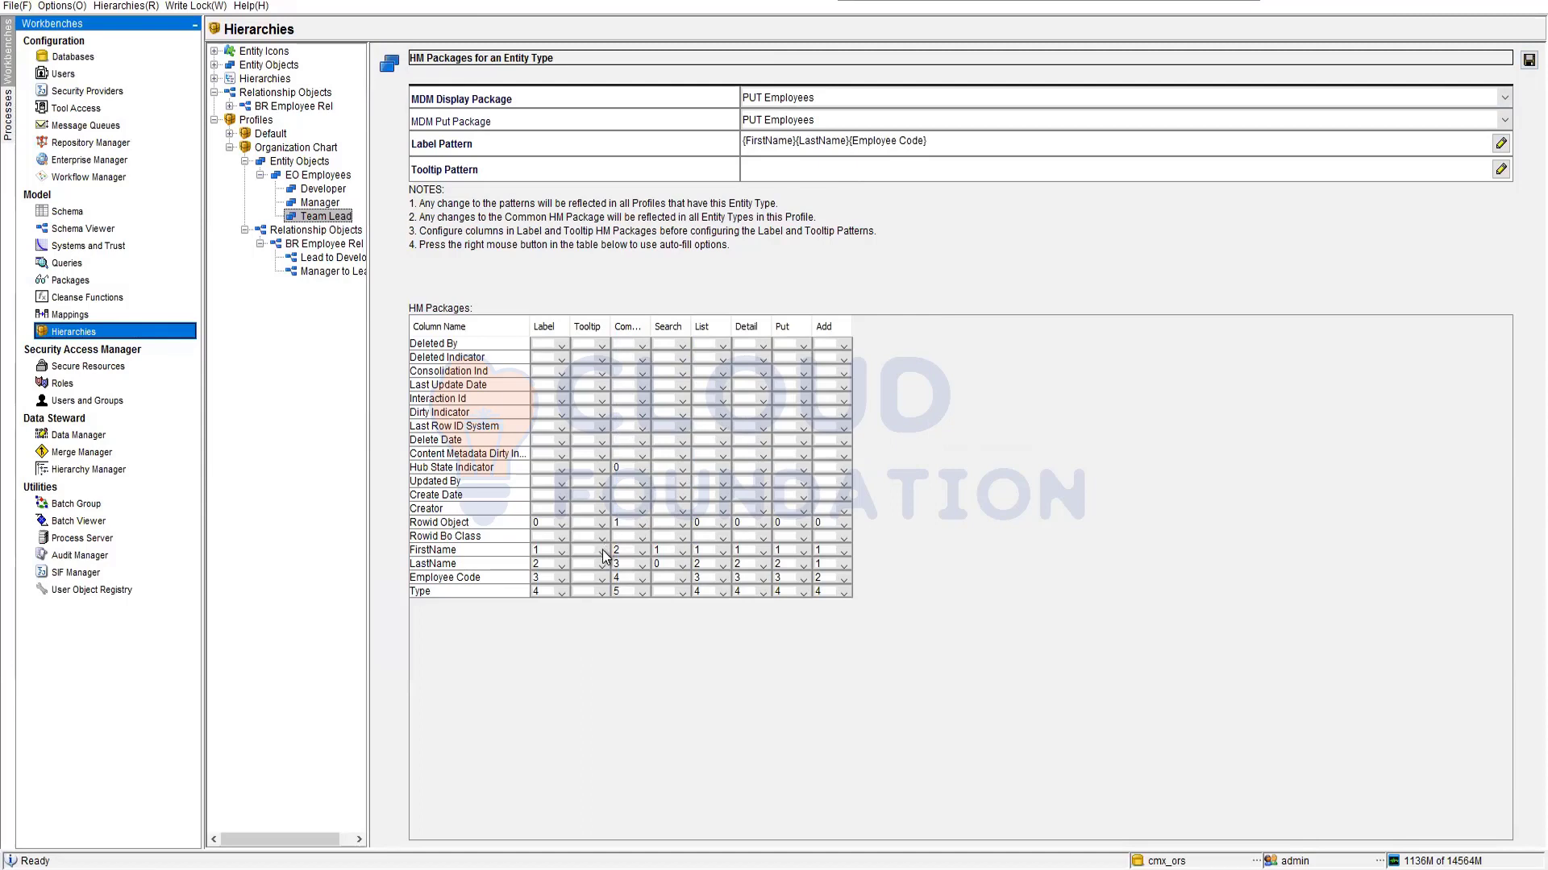
pyautogui.click(602, 553)
pyautogui.click(586, 578)
pyautogui.click(1501, 169)
pyautogui.doubleClick(660, 463)
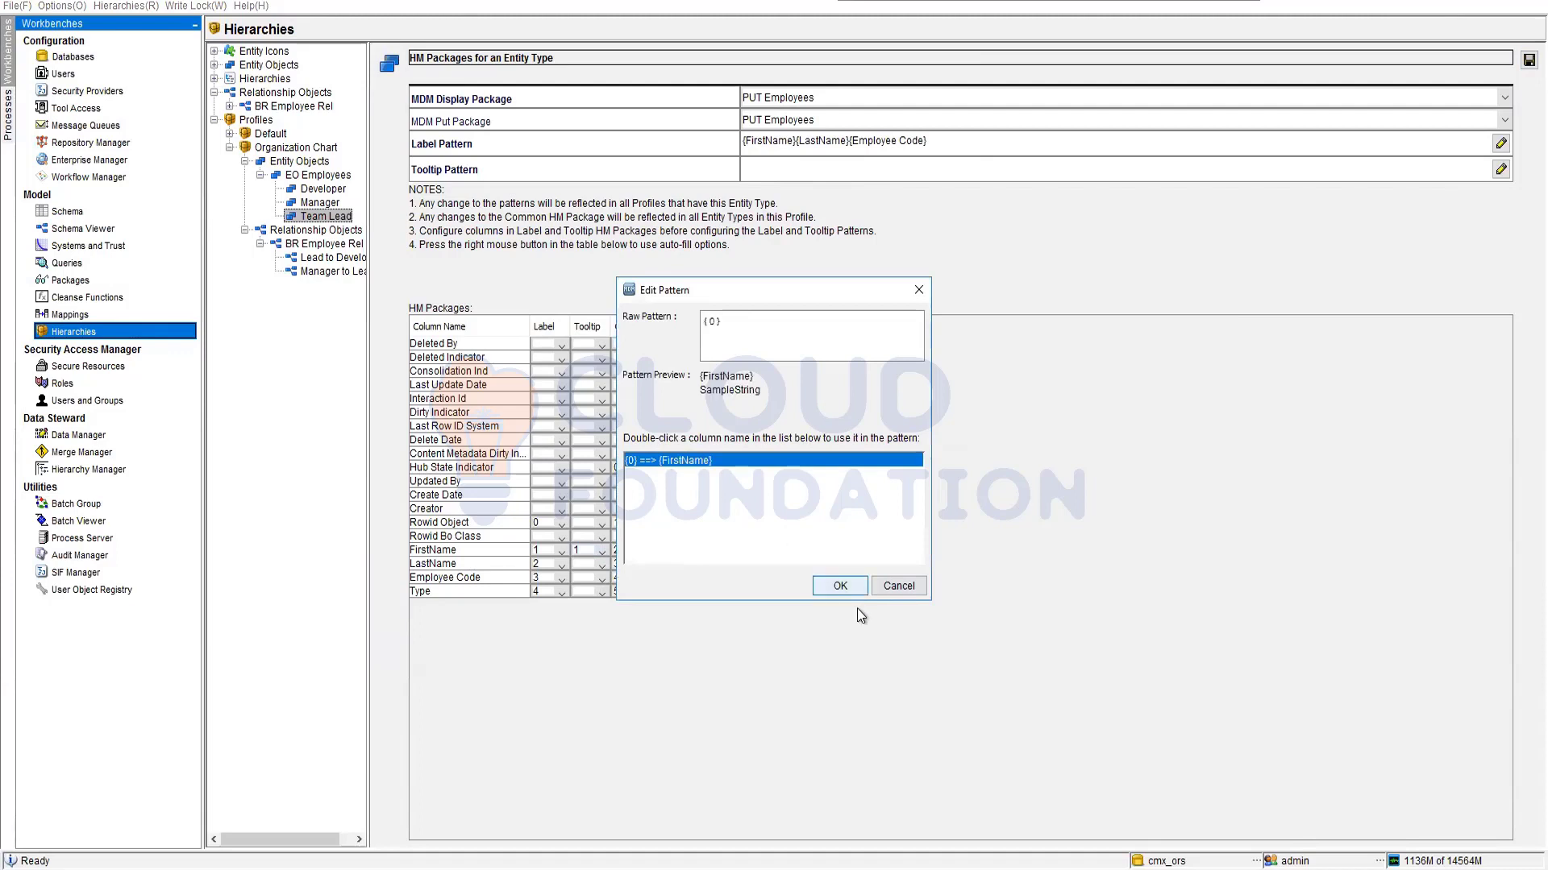
pyautogui.click(839, 586)
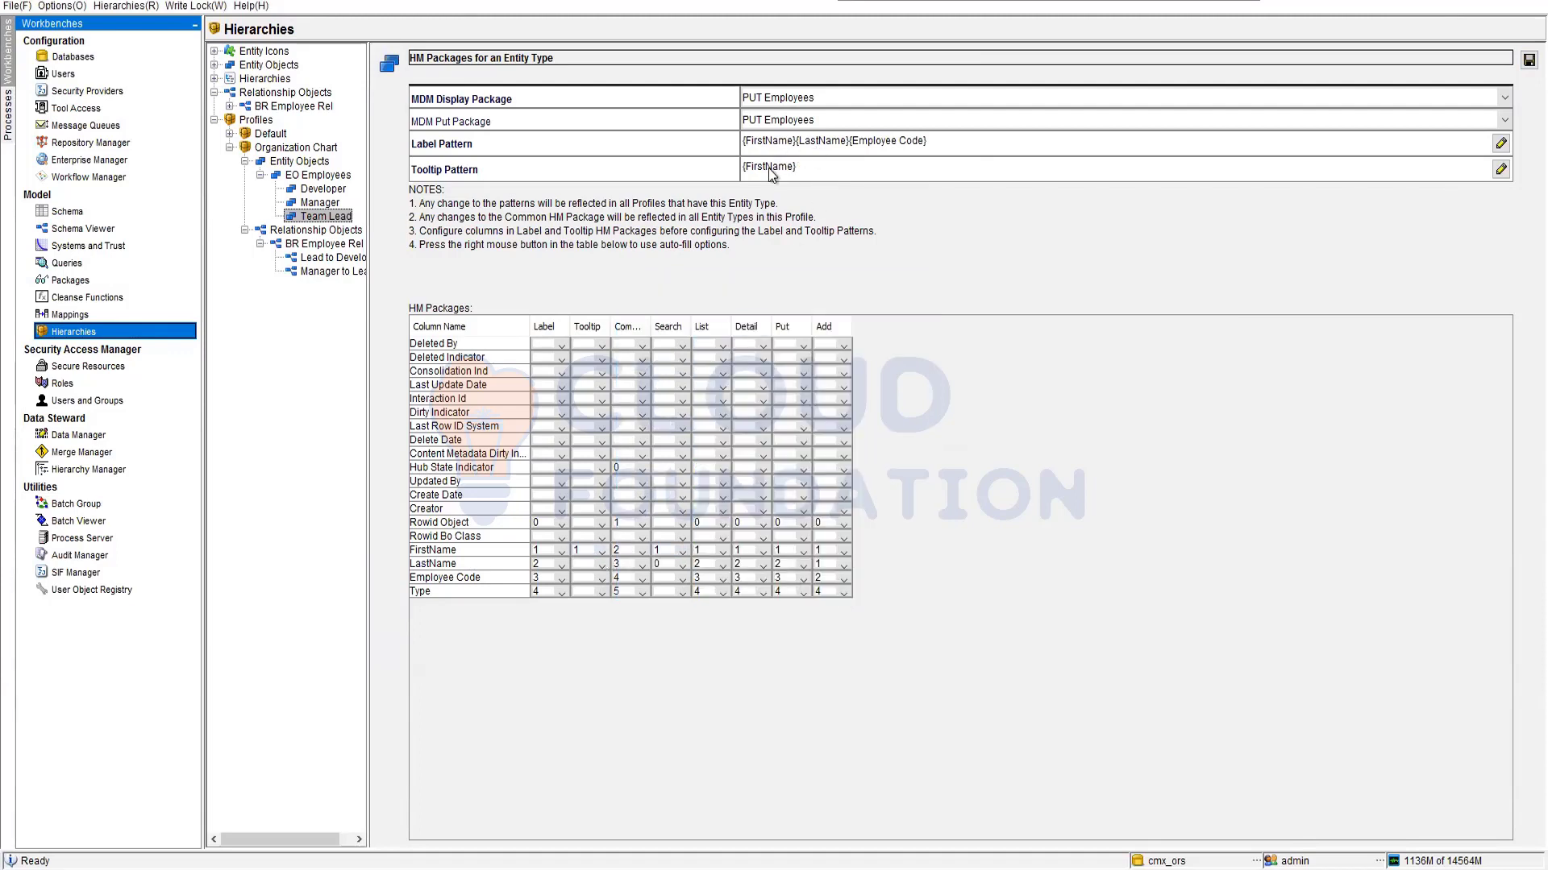
# Set Team Lead's Tooltip position to 0 for FirstName and try to save the HM packages
pyautogui.click(602, 553)
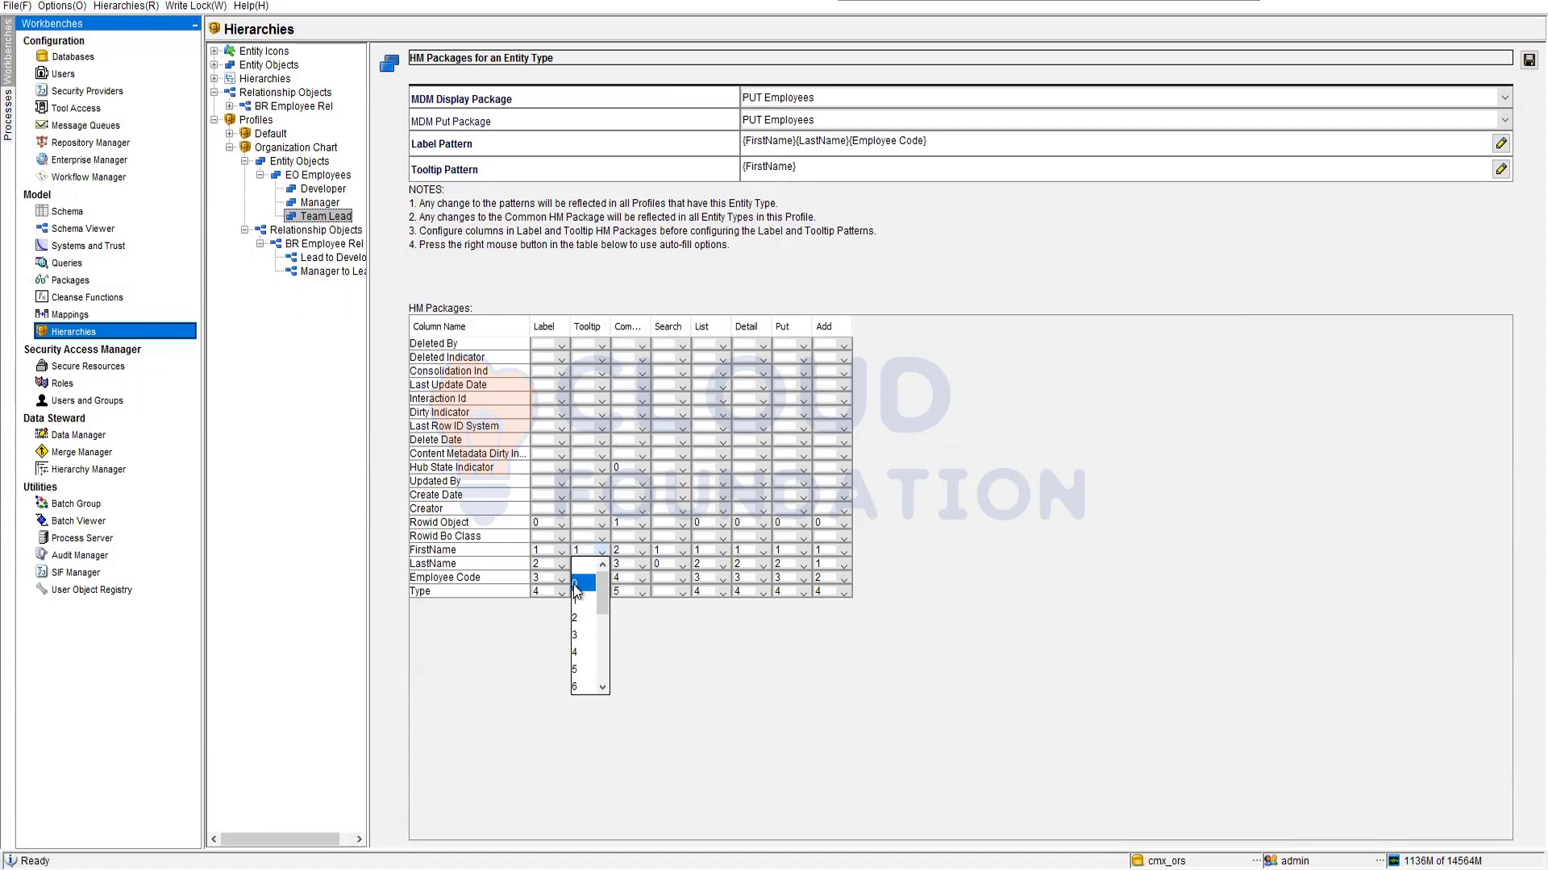
pyautogui.click(575, 585)
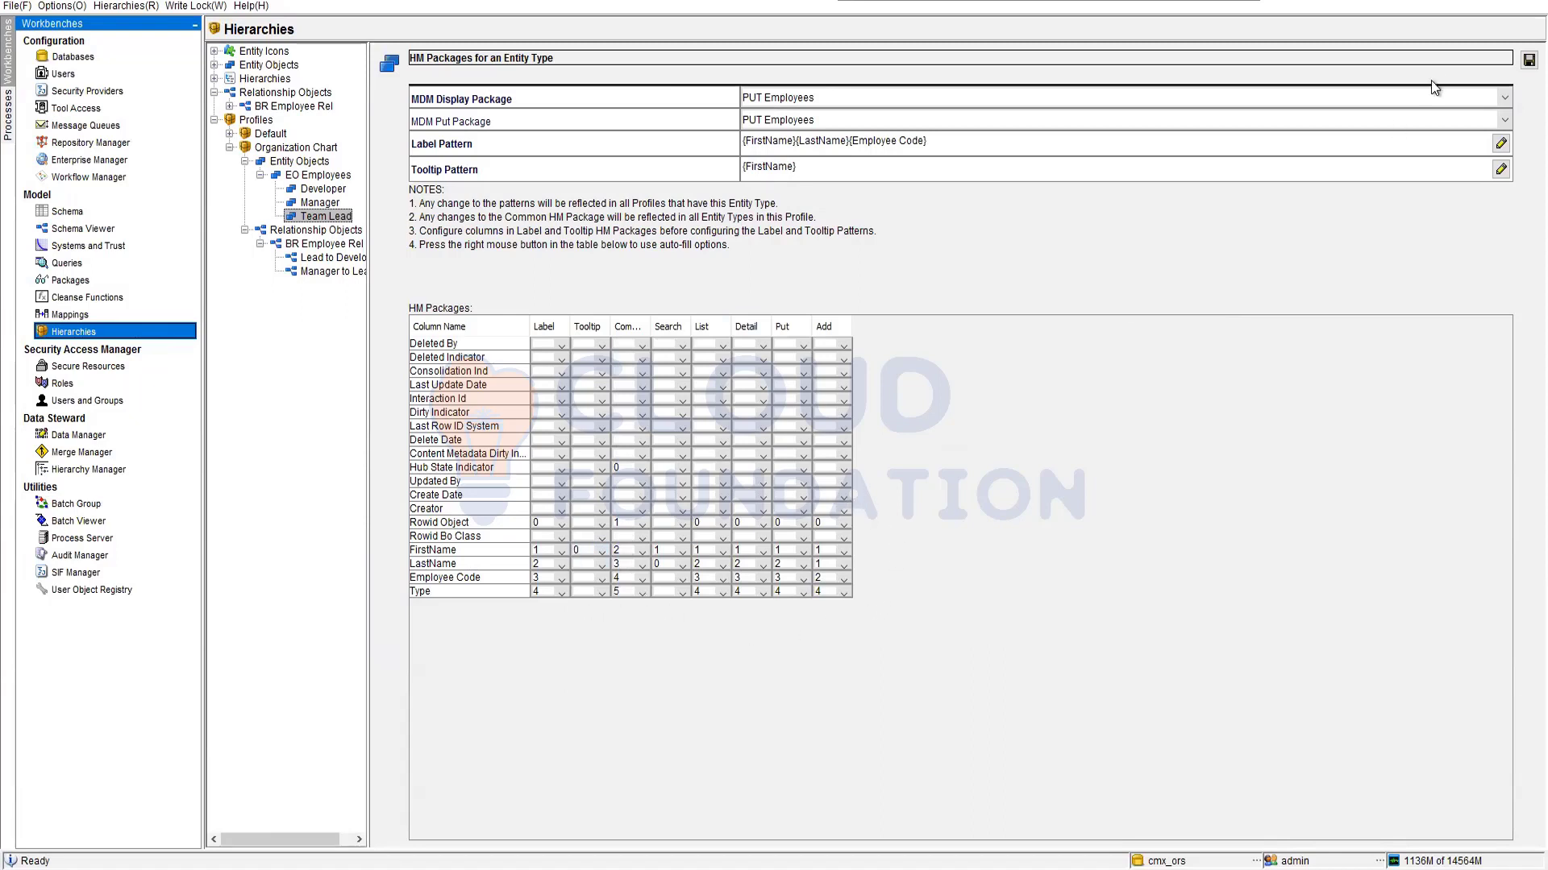
pyautogui.click(1528, 60)
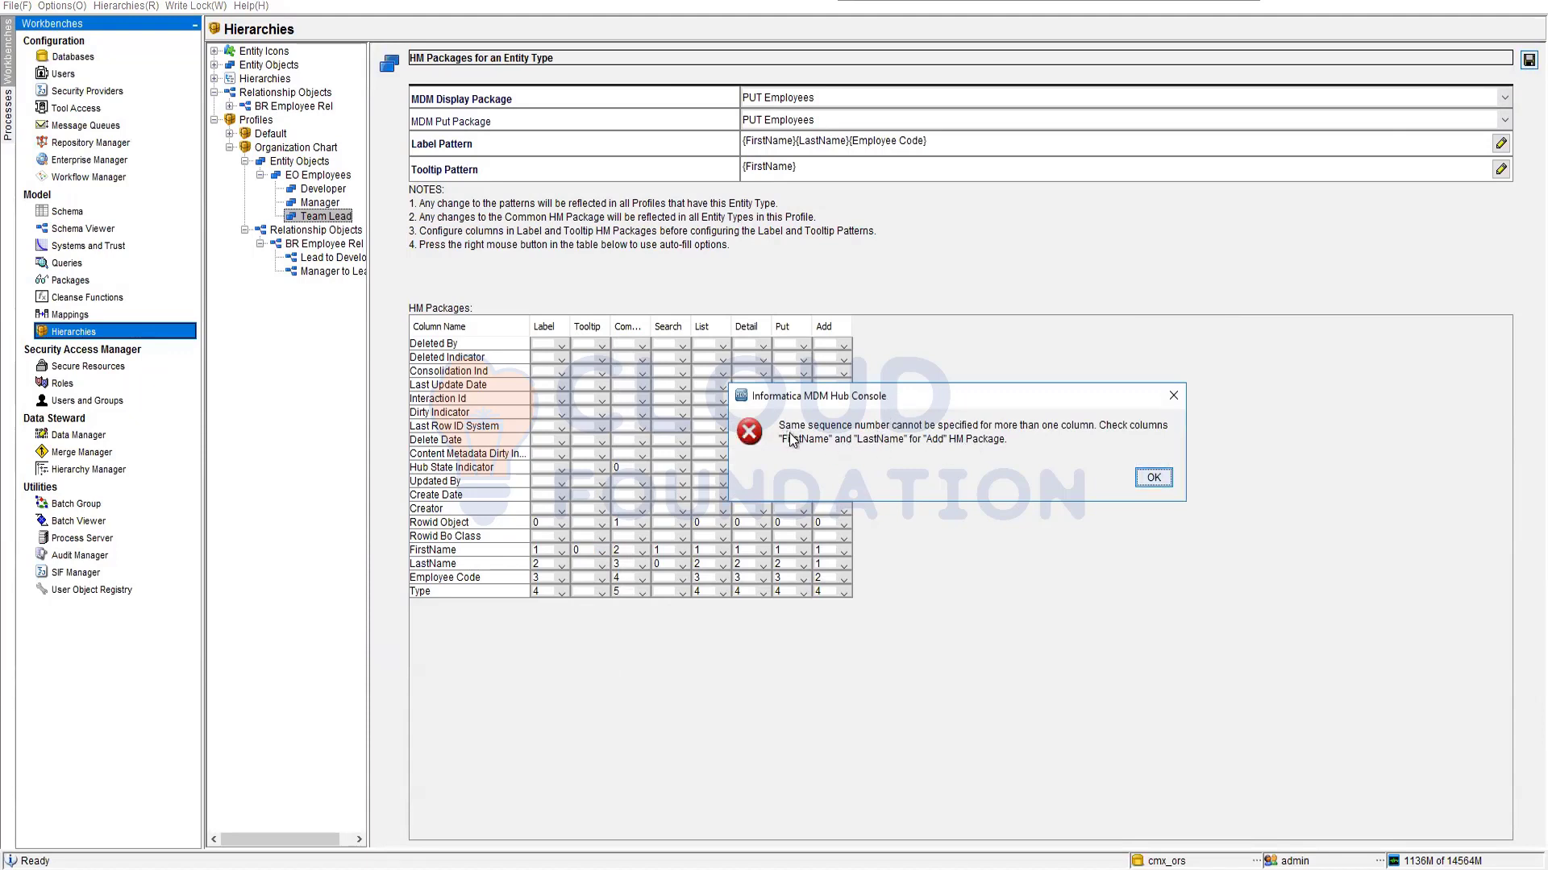
pyautogui.click(1154, 478)
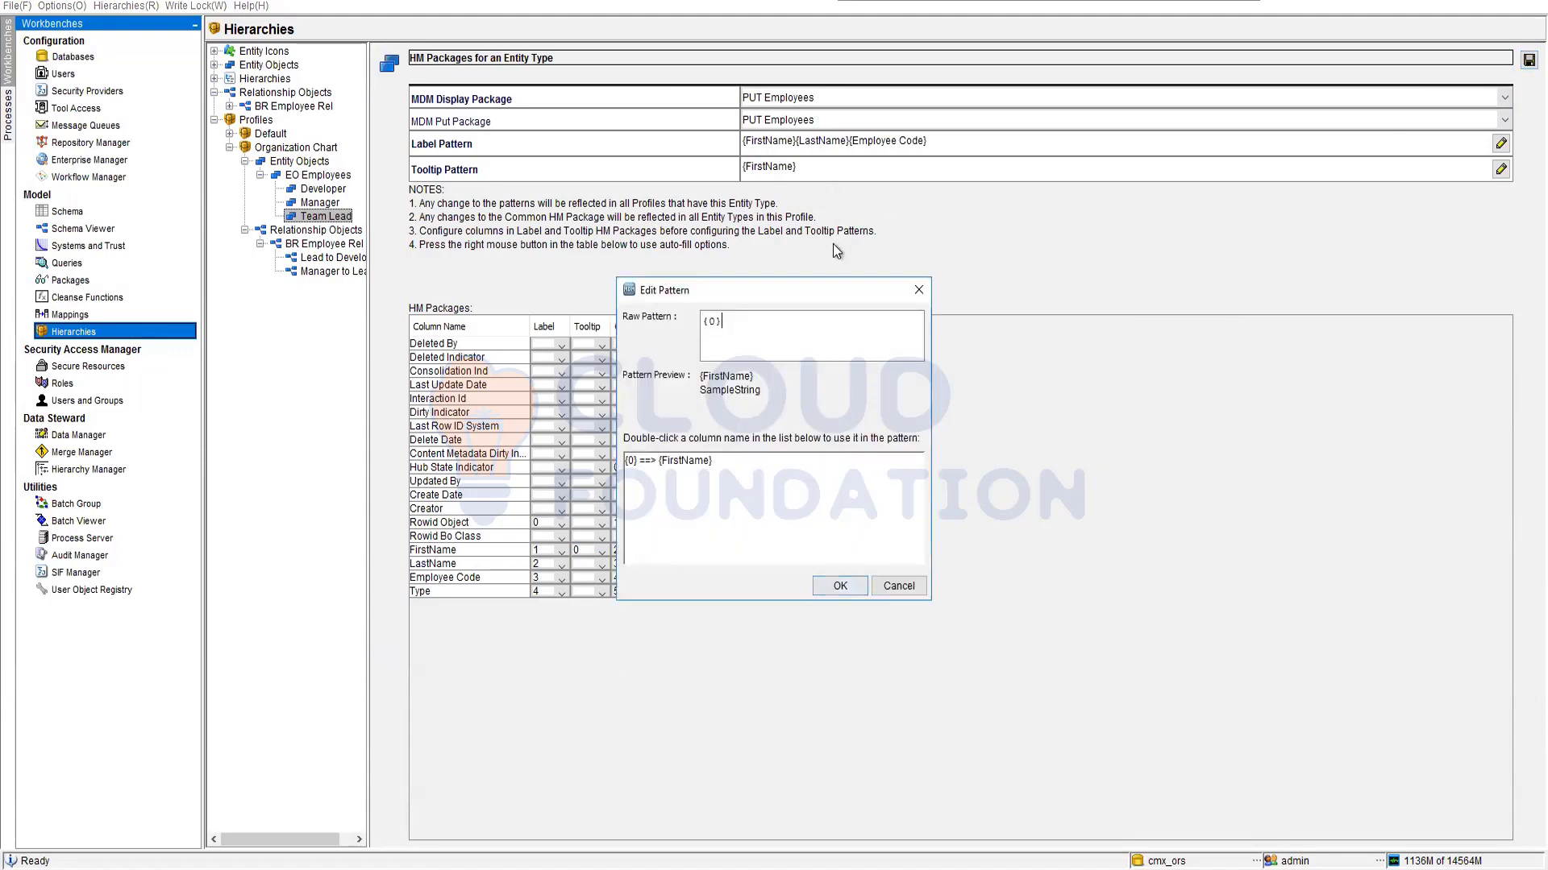
# Clear Team Lead's Tooltip Pattern and add FirstName to it again
pyautogui.click(819, 177)
pyautogui.press('BackSpace')
pyautogui.click(689, 463)
pyautogui.doubleClick(689, 463)
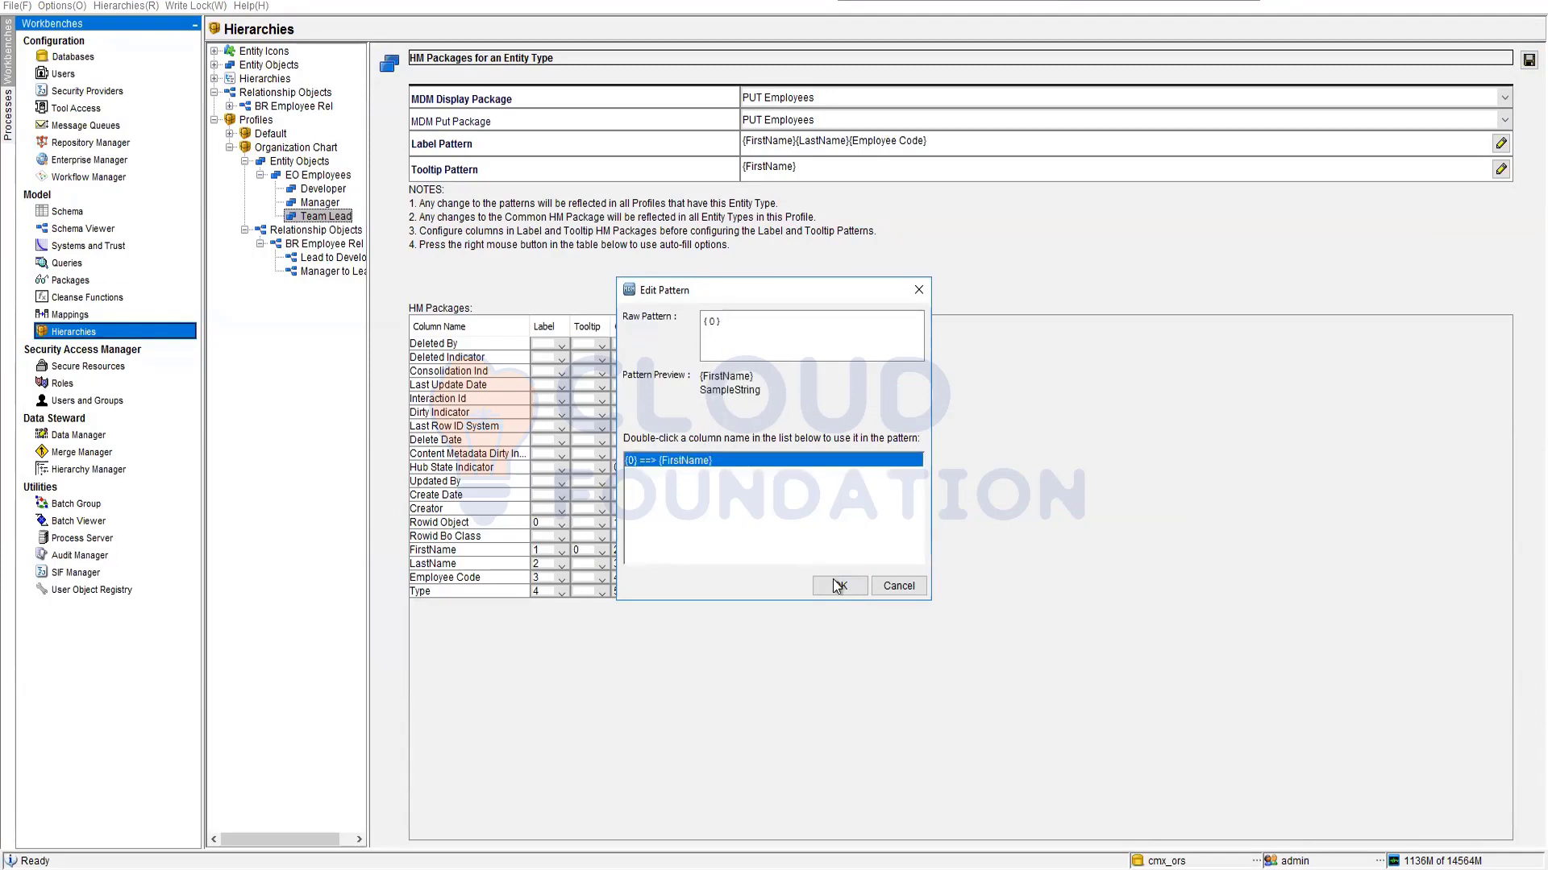
pyautogui.click(840, 586)
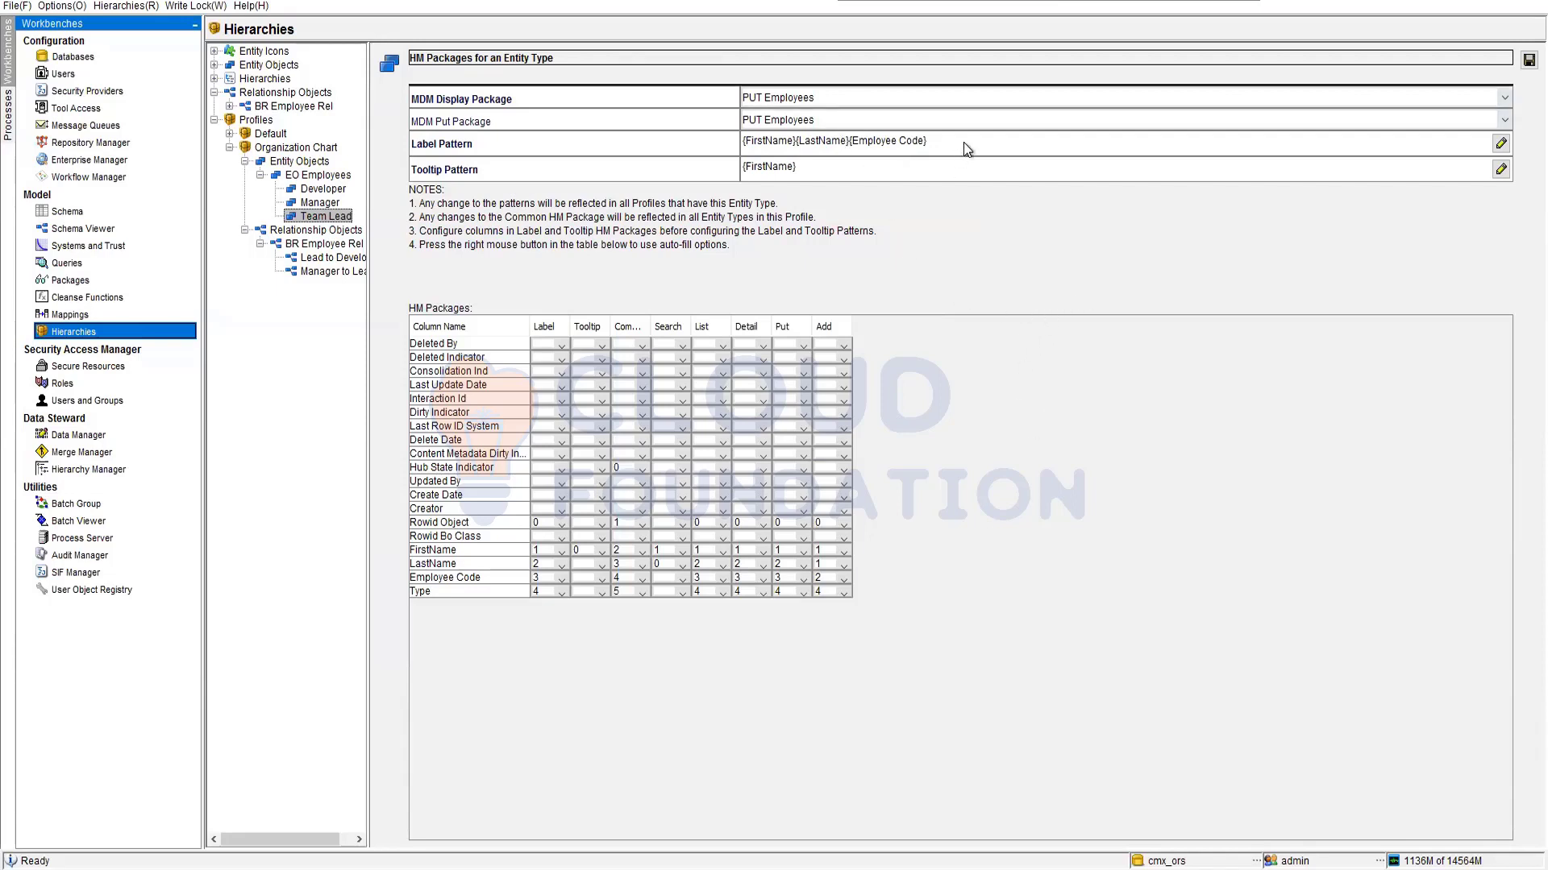
# Append Type to Team Lead's Label Pattern and try to save the HM packages
pyautogui.doubleClick(1269, 144)
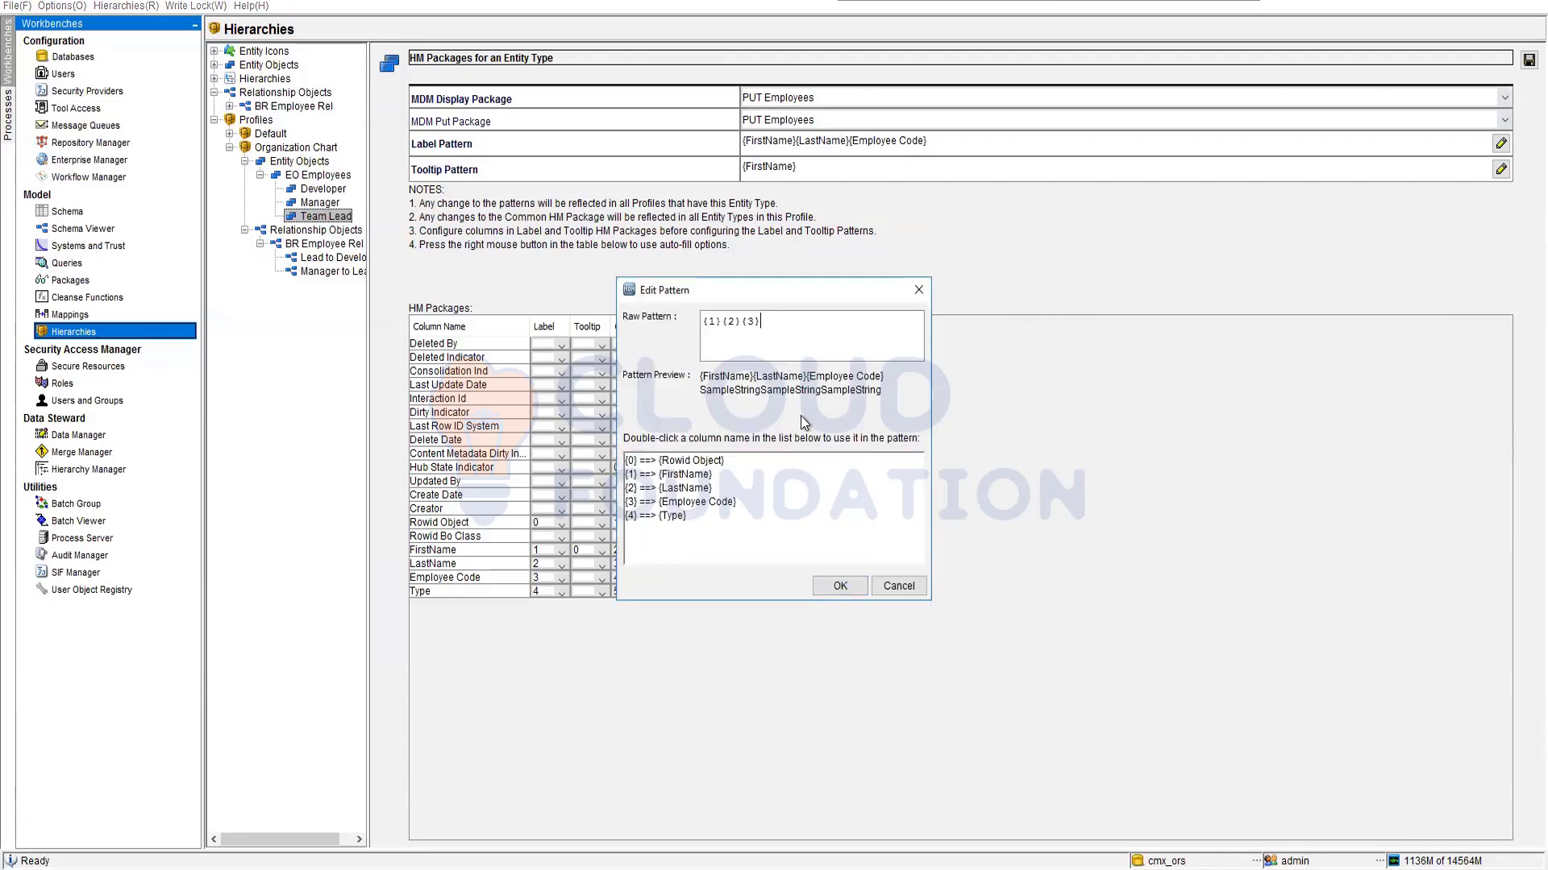
pyautogui.doubleClick(689, 514)
pyautogui.click(840, 586)
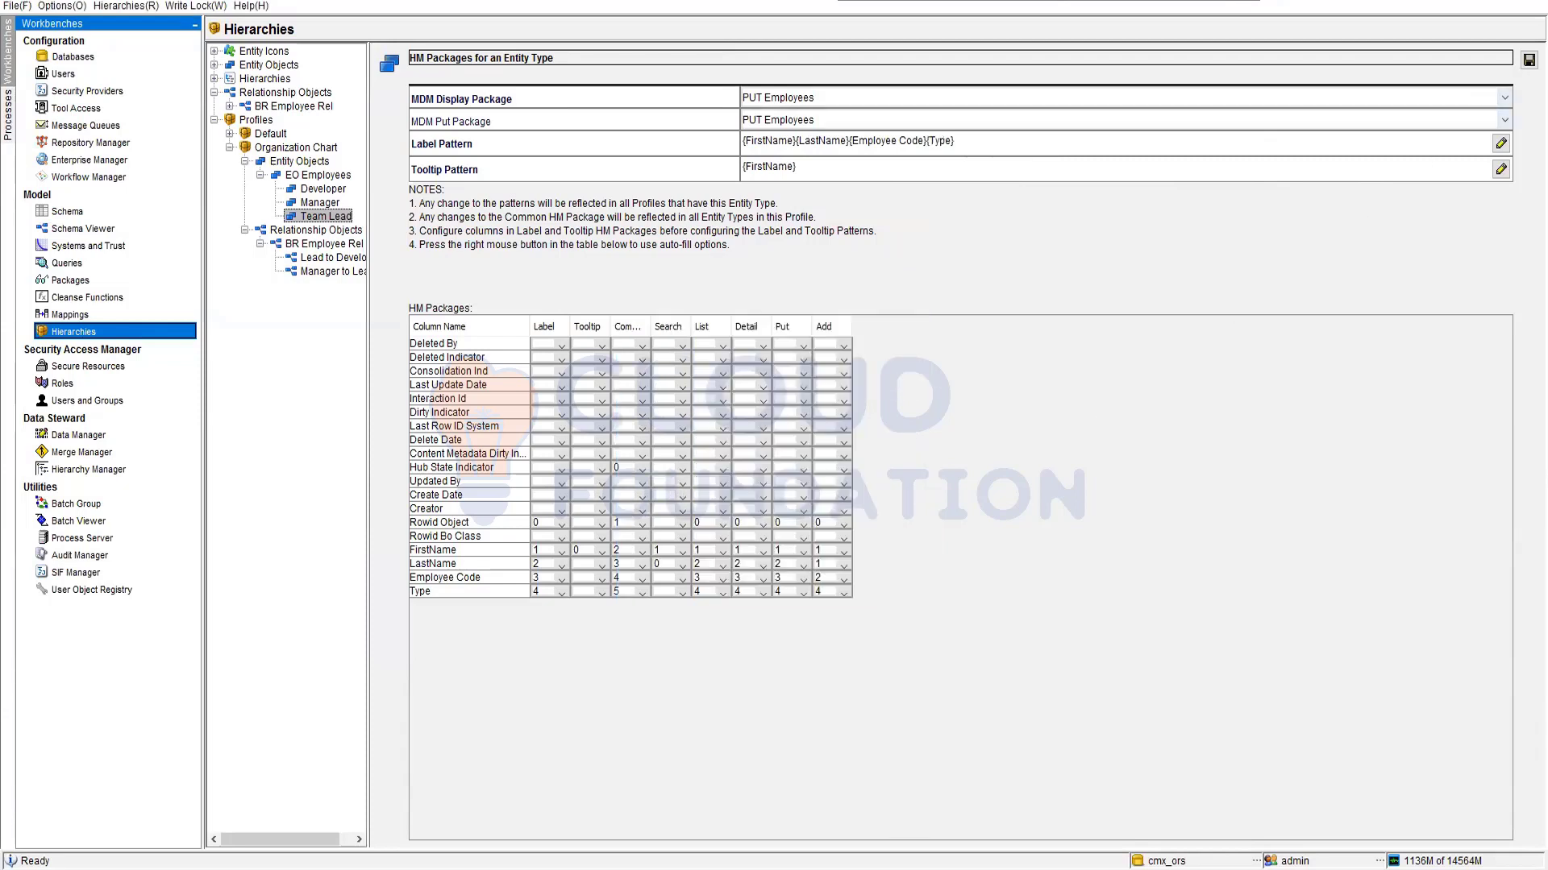
pyautogui.click(1528, 60)
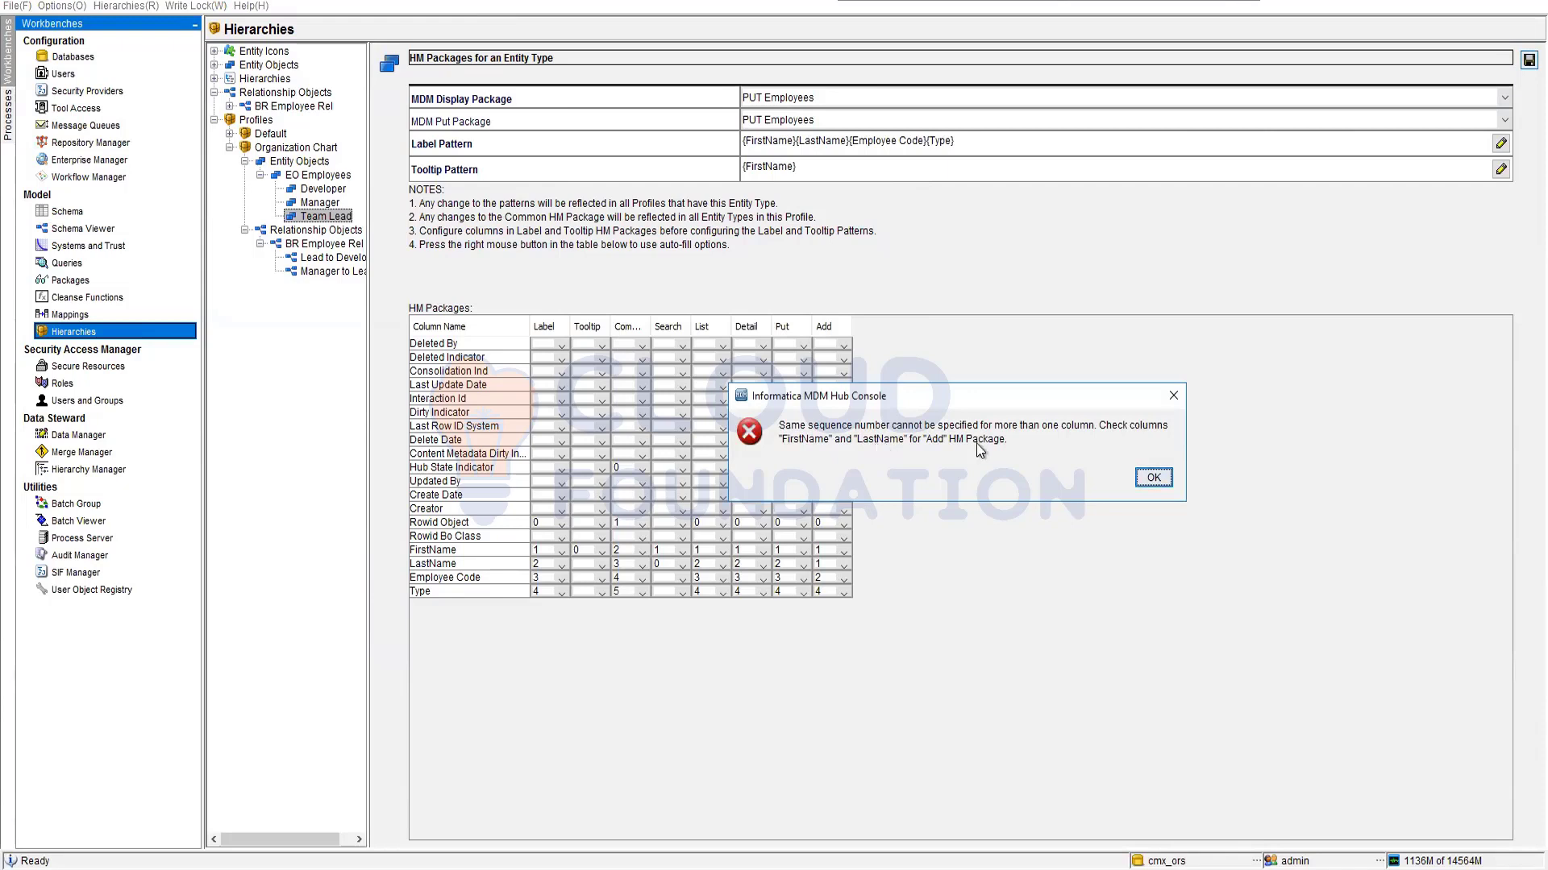
pyautogui.click(1154, 478)
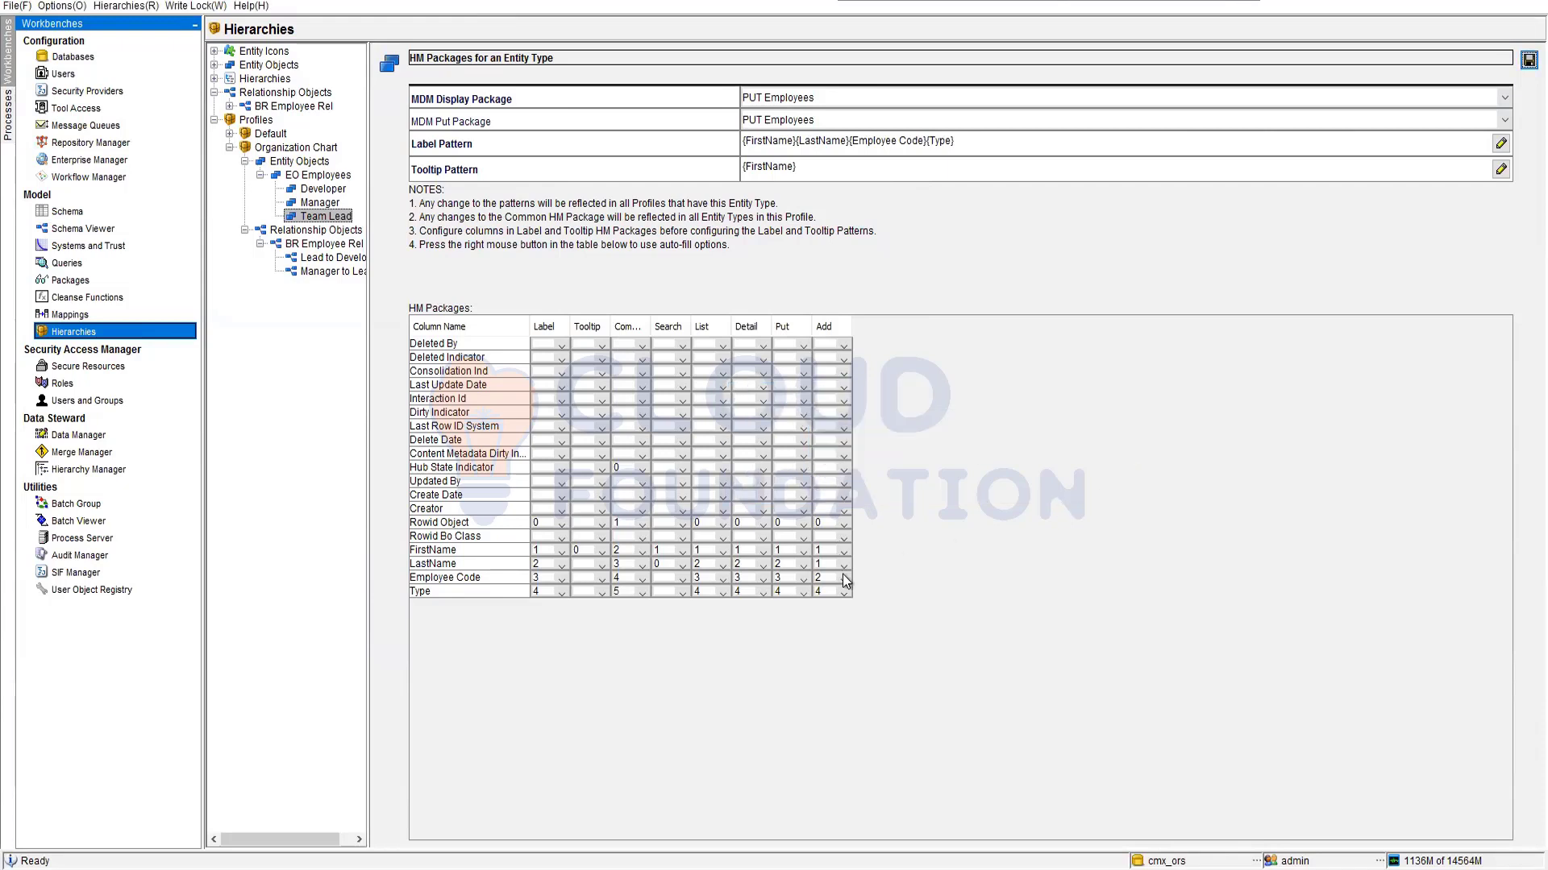
# Correct the duplicate sequence numbers in Team Lead's Add package so every column has its own position, and save
pyautogui.click(843, 577)
pyautogui.click(824, 632)
pyautogui.click(843, 577)
pyautogui.click(820, 665)
pyautogui.click(1525, 61)
# Open the Batch Viewer, refresh the status of BO Party's match and merge batch, and examine its June 13, 2022 run
pyautogui.click(79, 521)
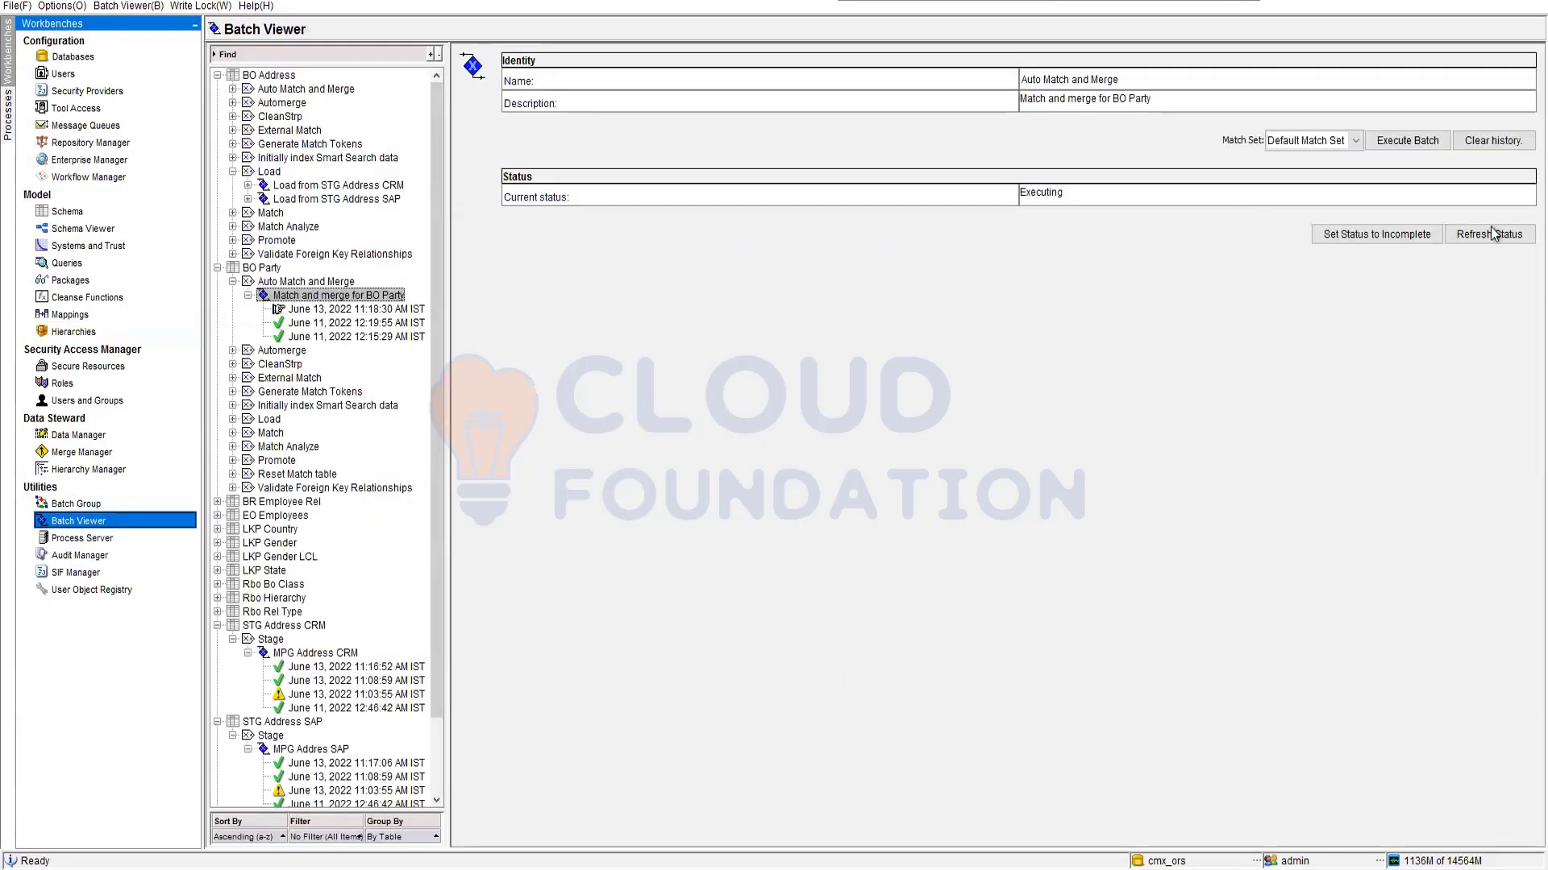
pyautogui.click(1512, 236)
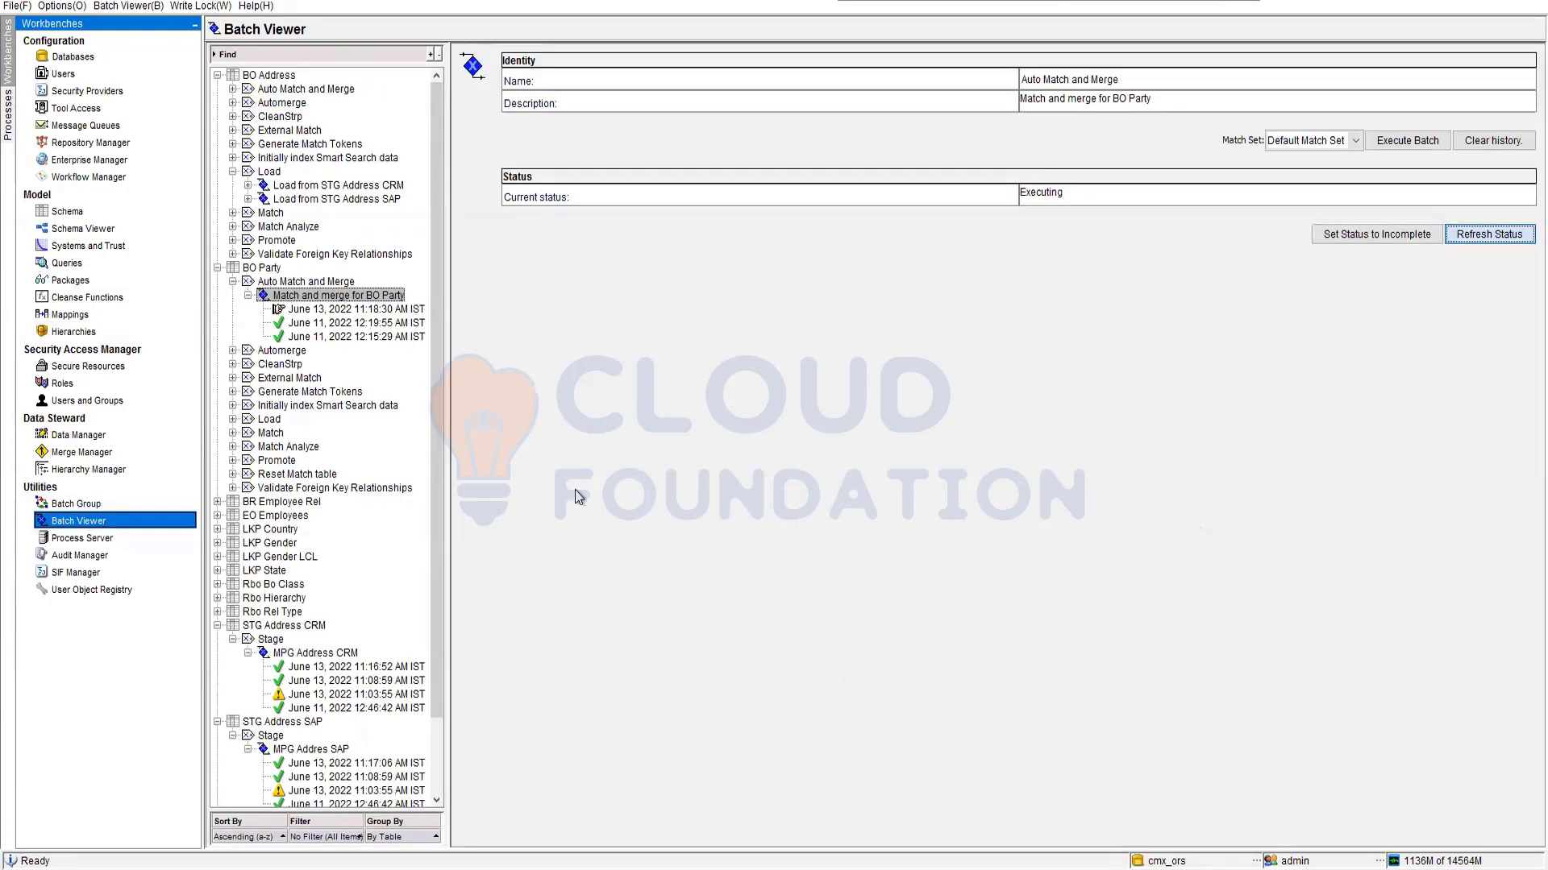
pyautogui.click(362, 311)
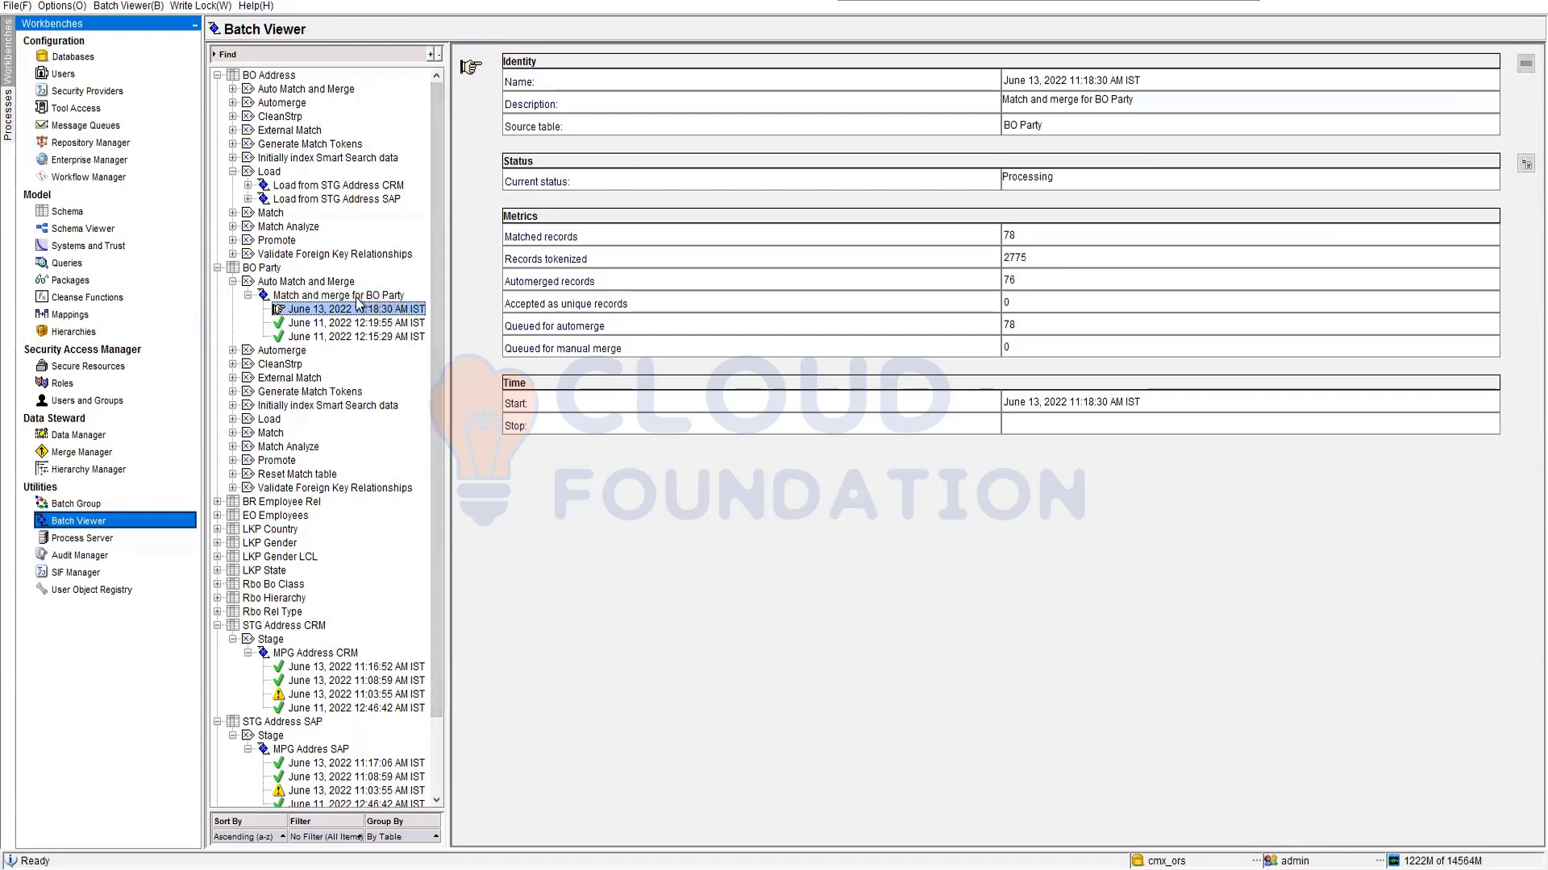
pyautogui.click(374, 298)
pyautogui.click(377, 308)
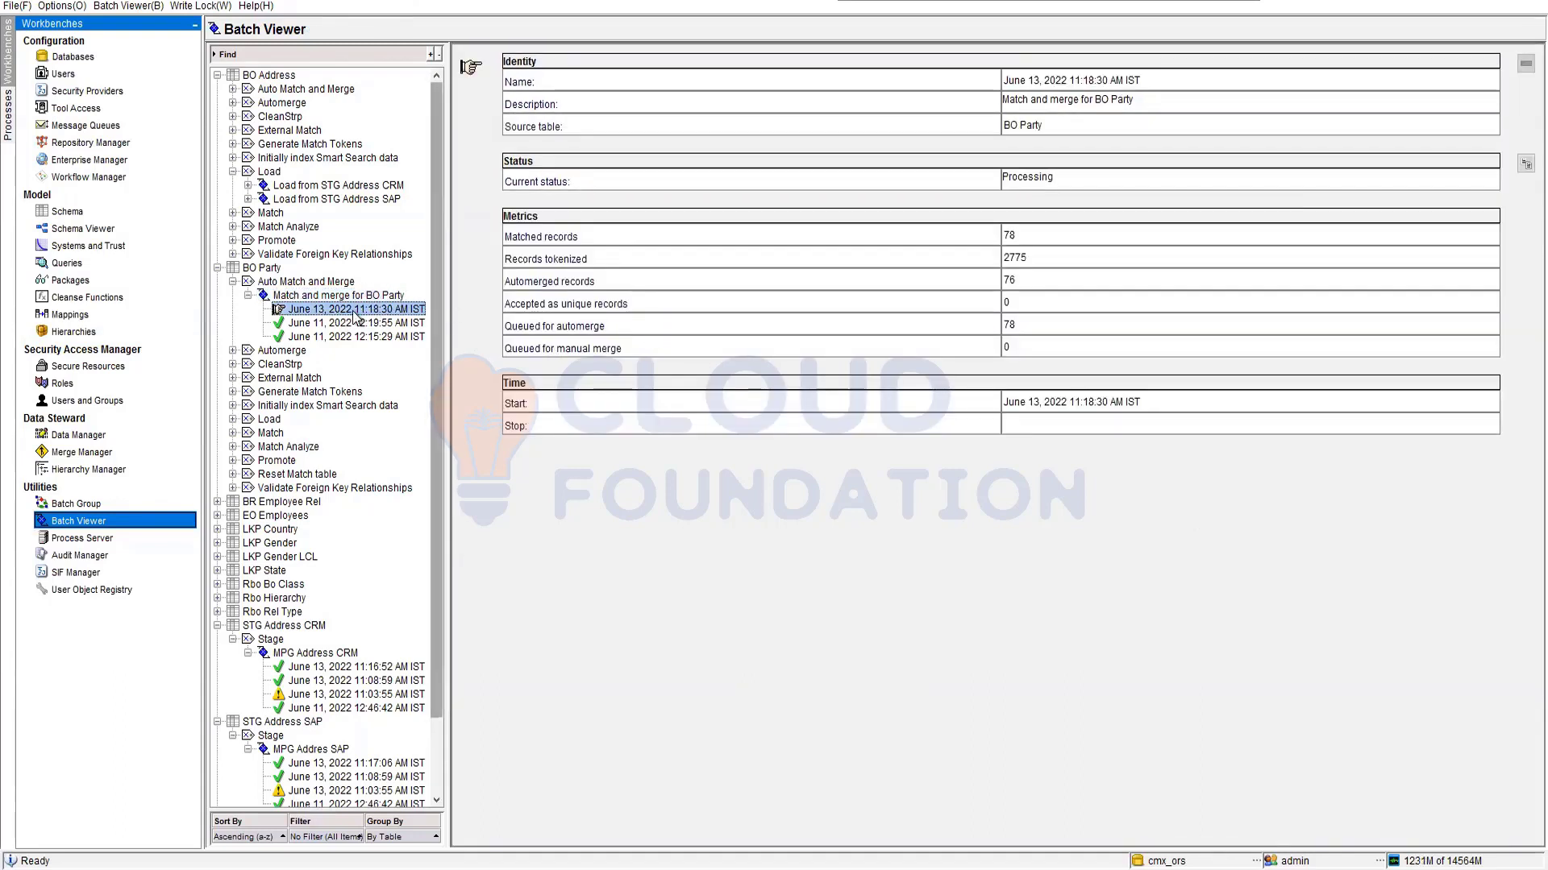
pyautogui.click(368, 297)
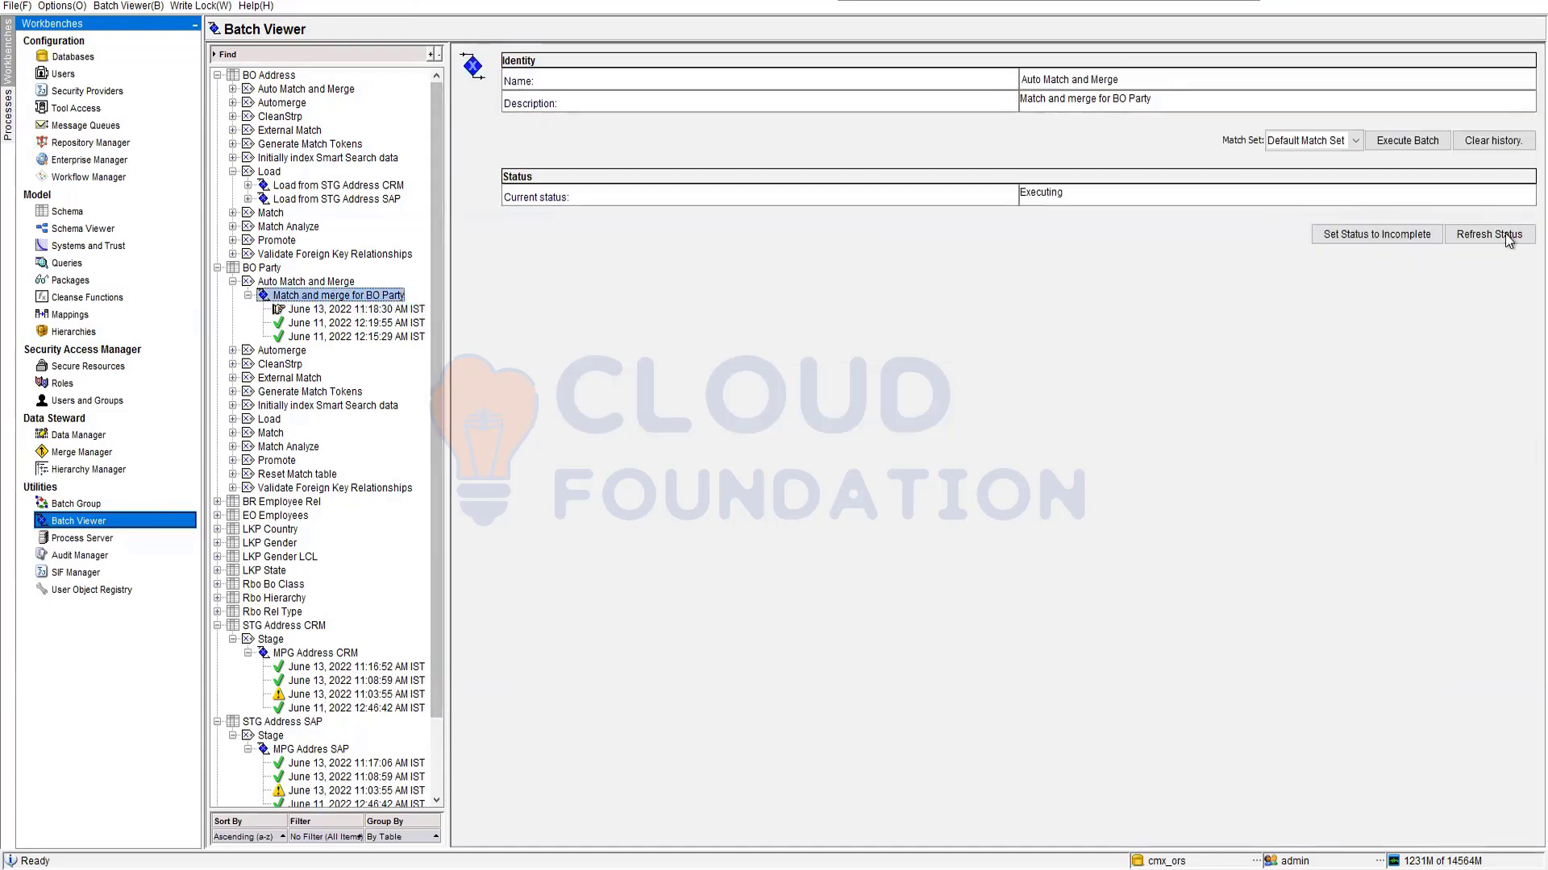
# Try to choose the duplicate match set for BO Party's match and merge batch and refresh its status
pyautogui.click(1355, 140)
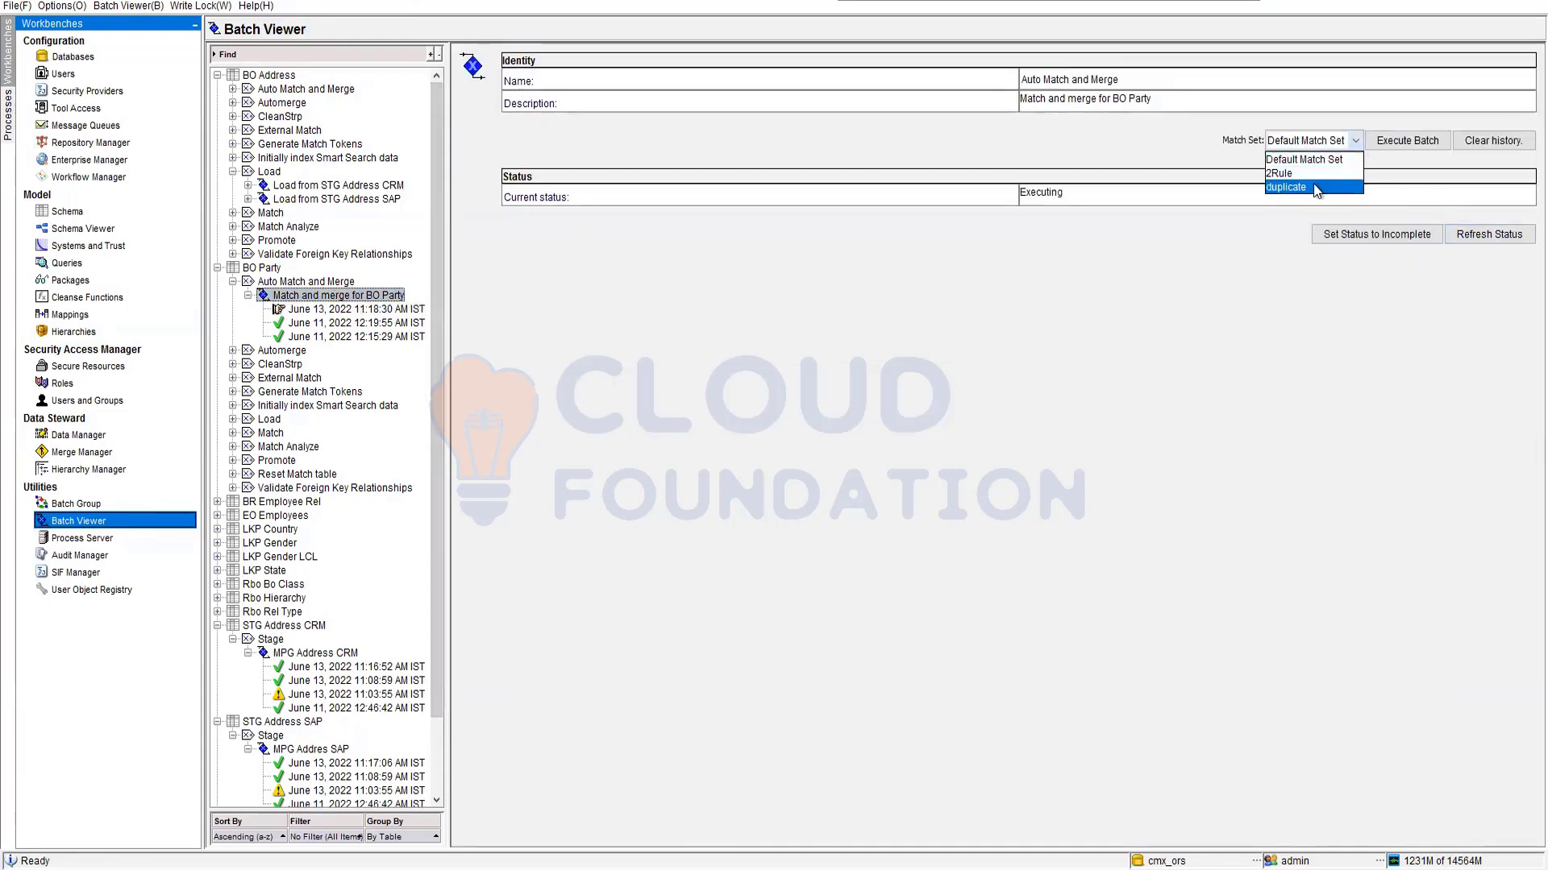
pyautogui.click(1314, 183)
pyautogui.click(1480, 235)
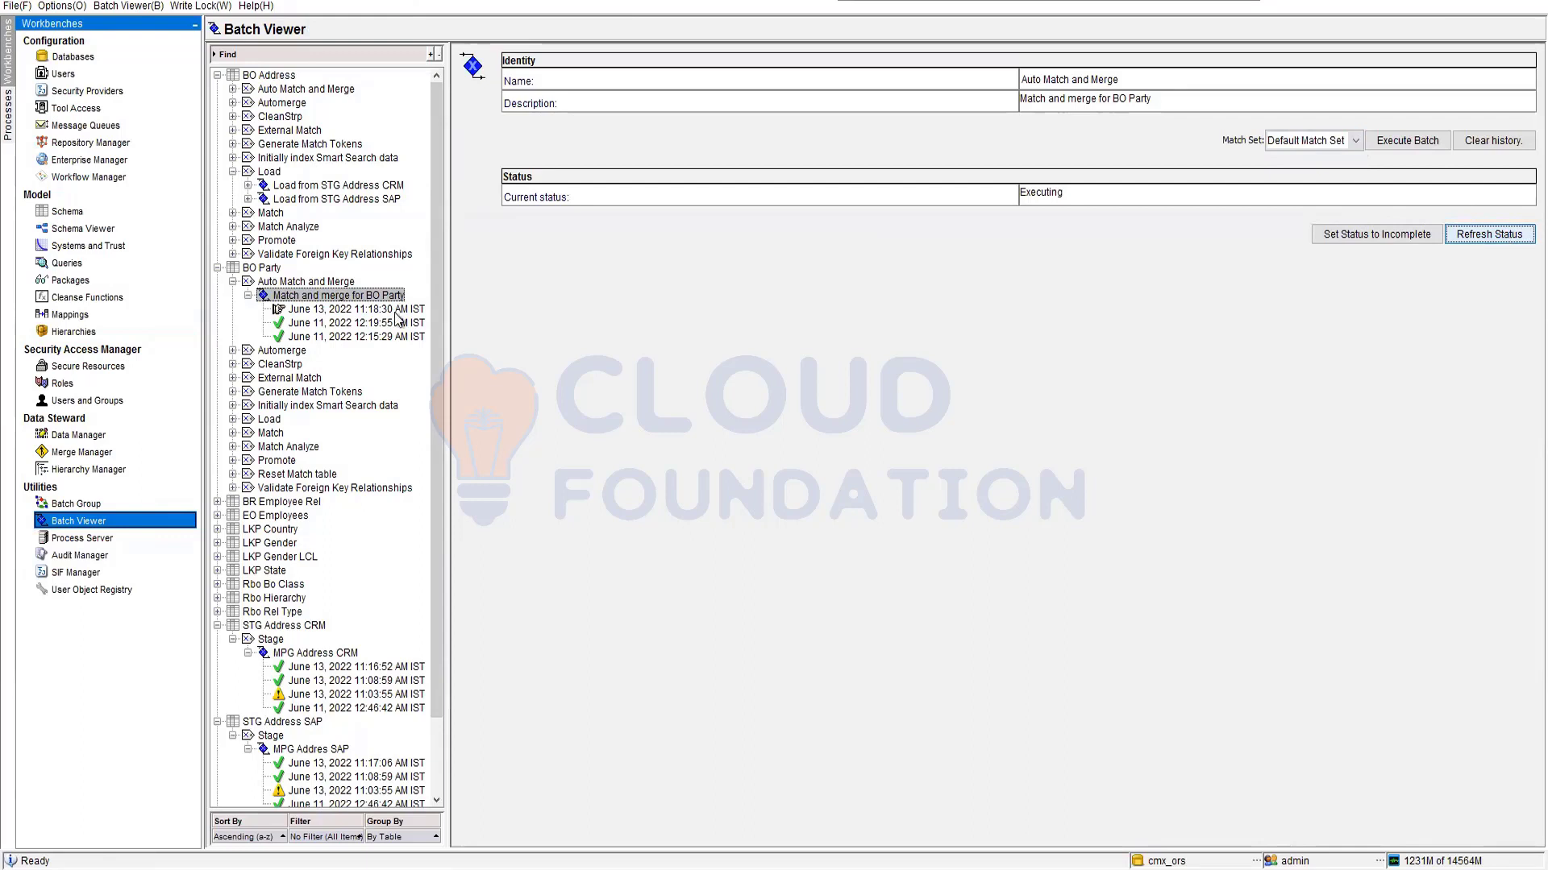
# Examine the matched and queued-for-automerge metrics of BO Party's June 13, 2022 run, and refresh the batch status
pyautogui.click(358, 310)
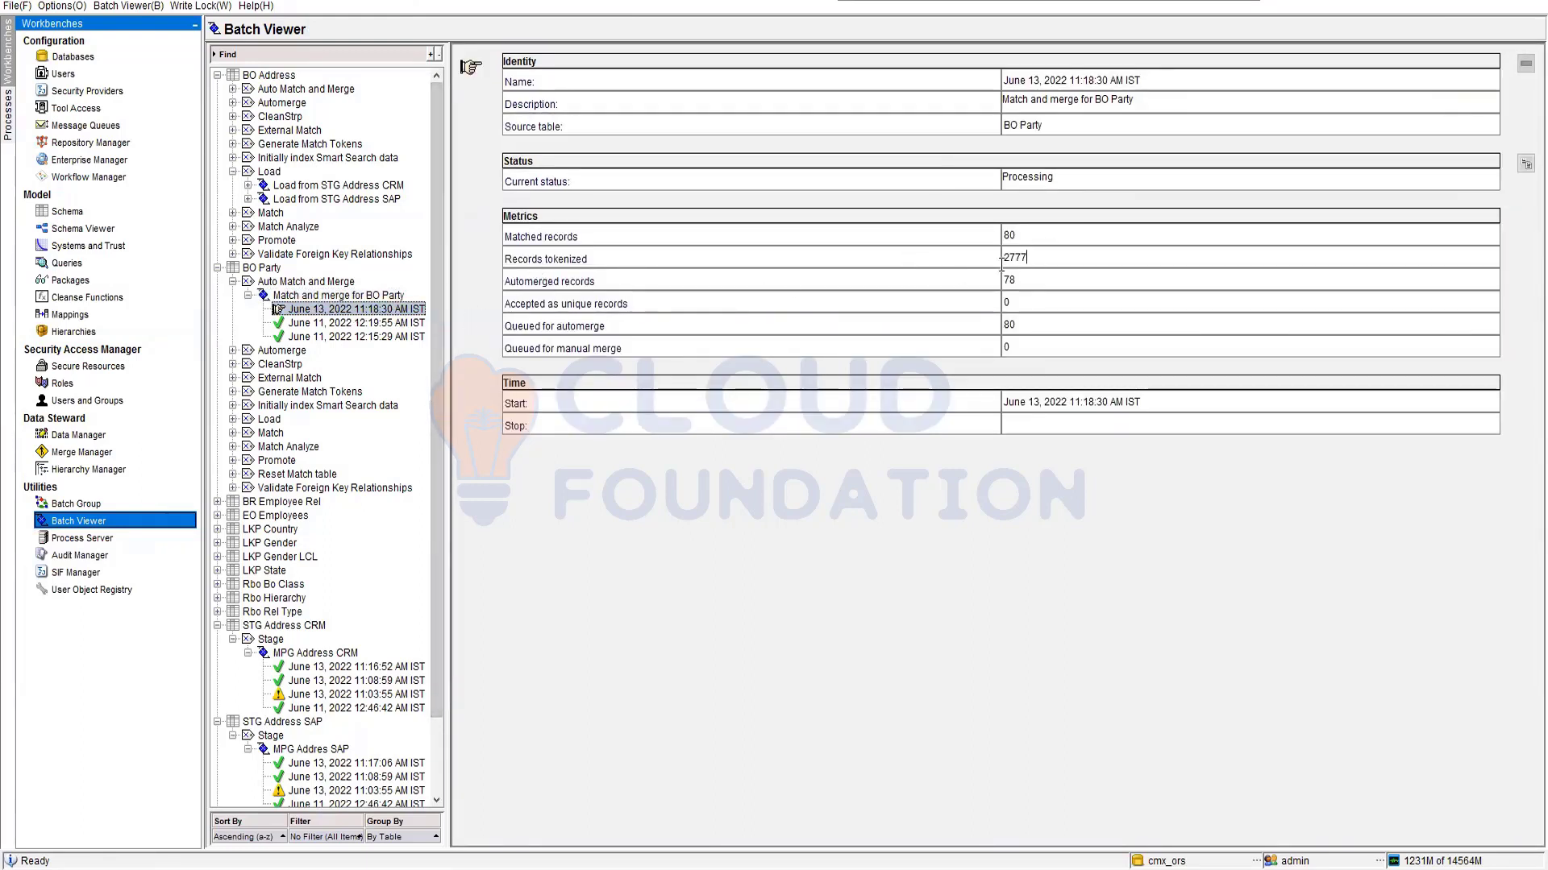
pyautogui.moveTo(1015, 328); pyautogui.dragTo(993, 328)
pyautogui.moveTo(1017, 236); pyautogui.dragTo(1002, 236)
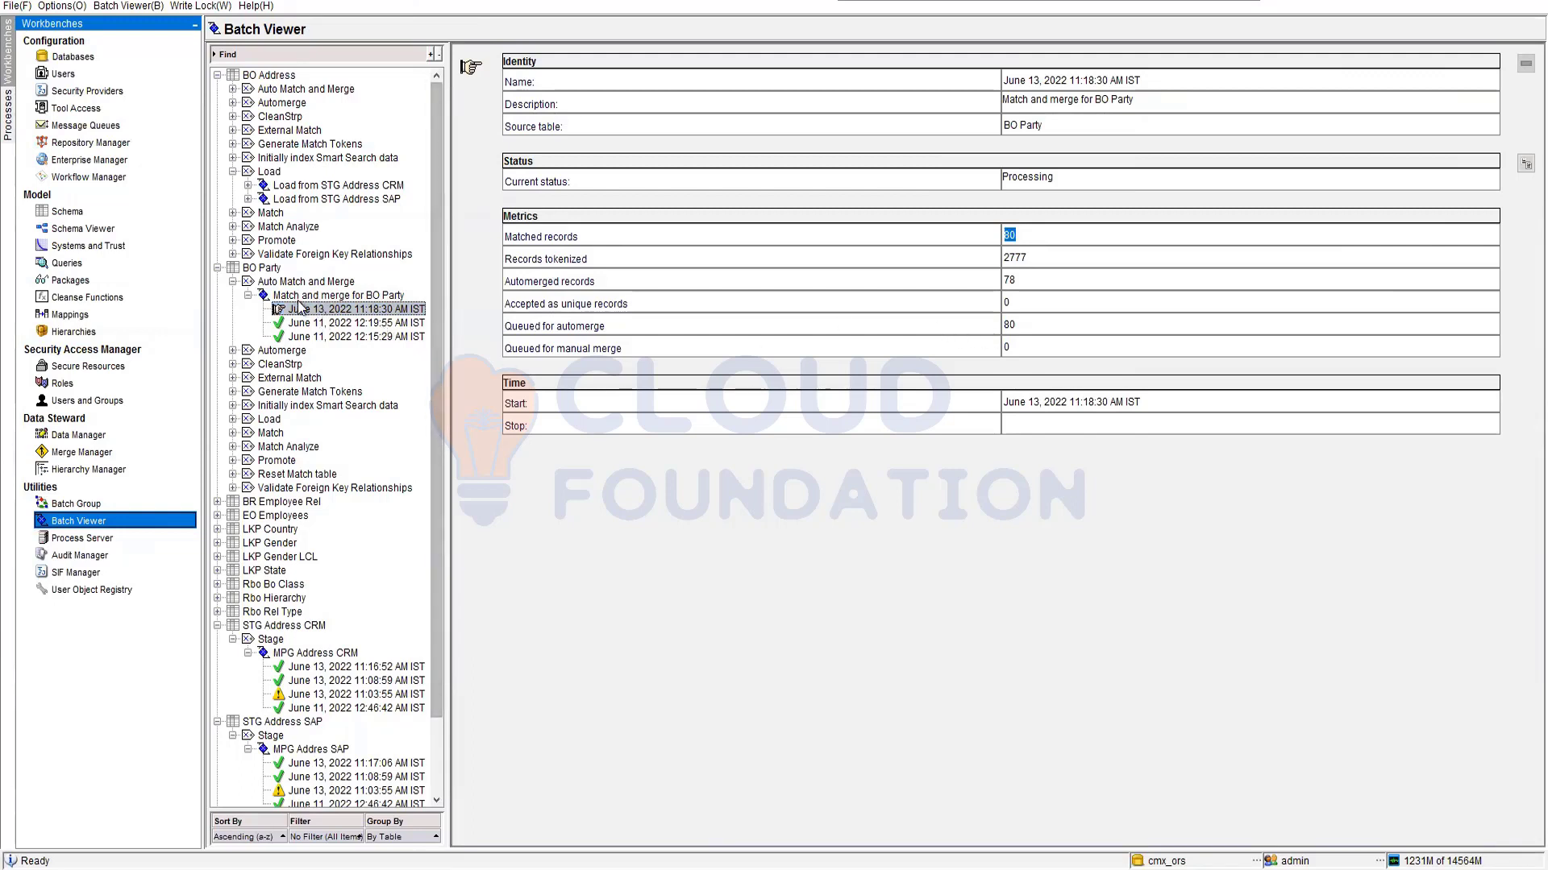
pyautogui.click(337, 296)
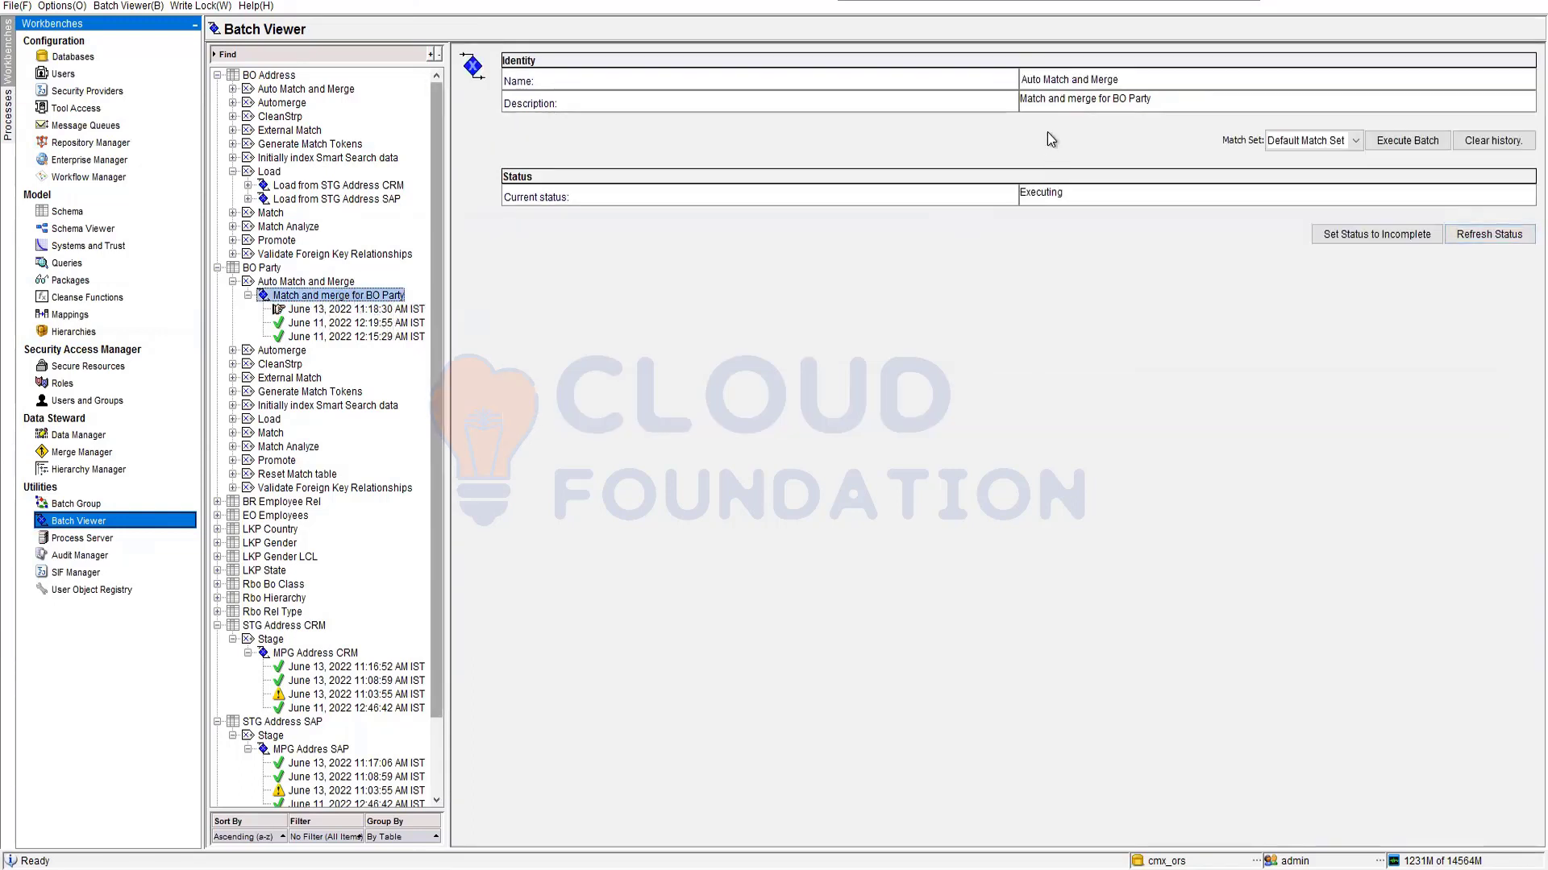
pyautogui.click(1507, 235)
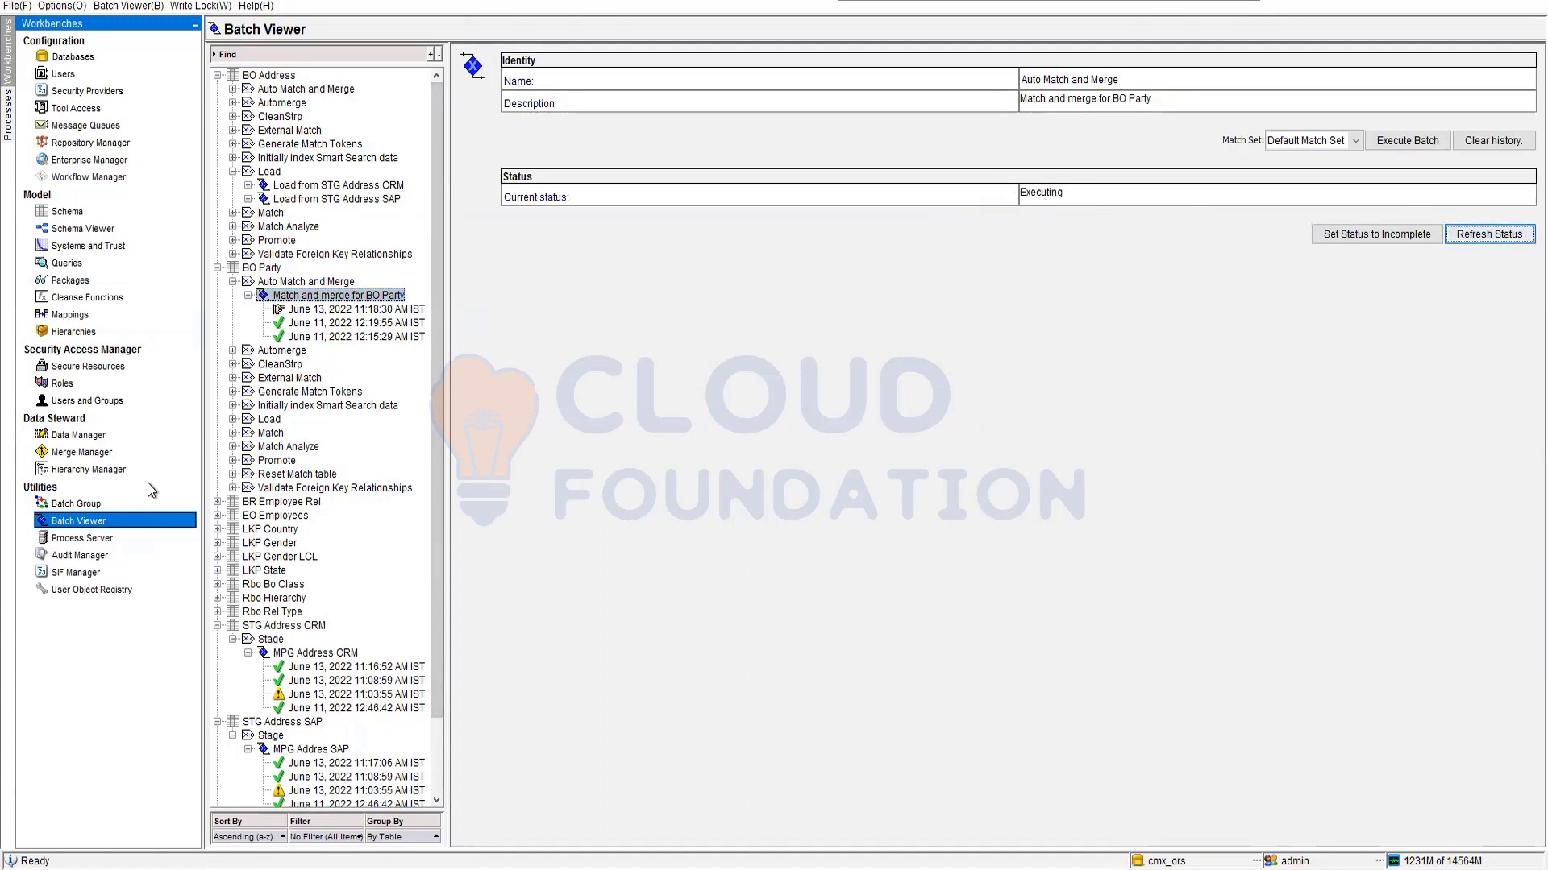
# Switch to SQL Developer, refresh the C_BO_PARTY table data and examine the CONSOLIDATION_IND values across the rows
pyautogui.moveTo(256, 869)
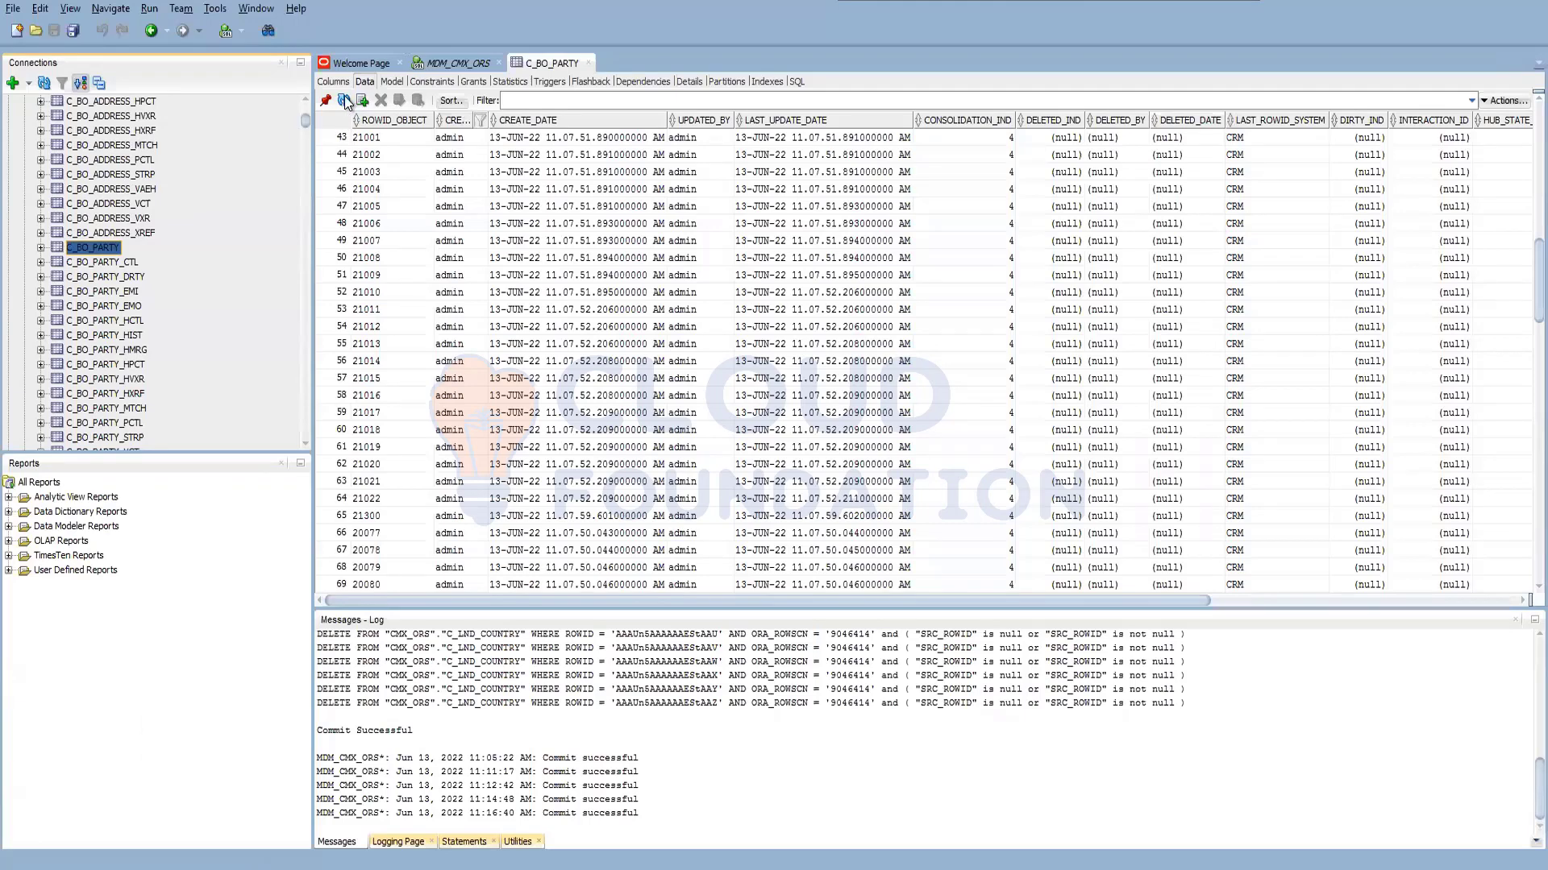
pyautogui.click(345, 102)
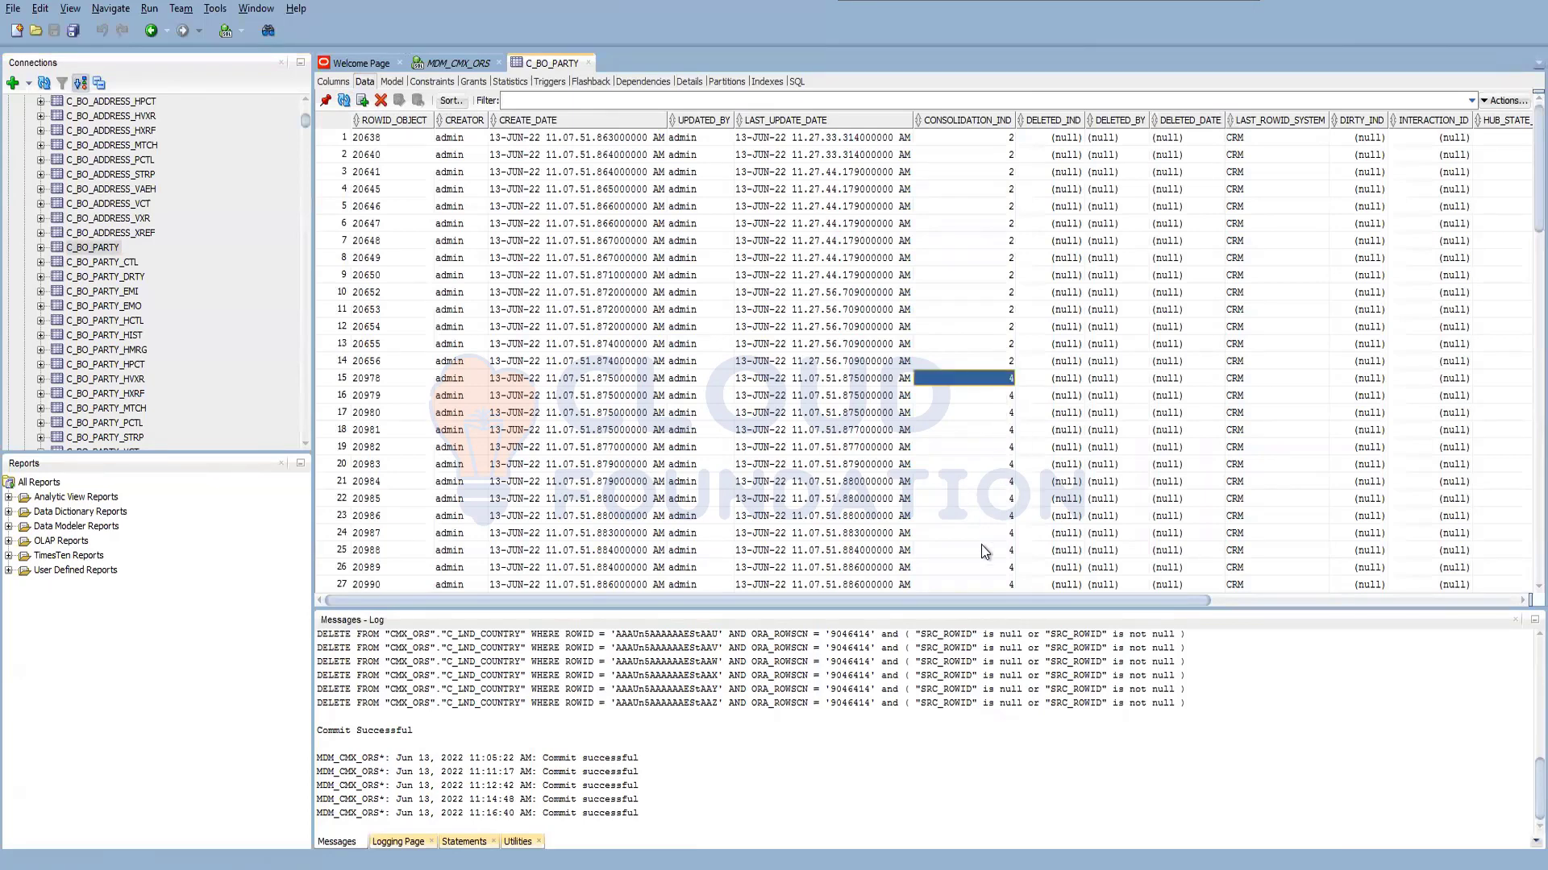
pyautogui.scroll(-7, 985, 551)
pyautogui.scroll(-6, 985, 551)
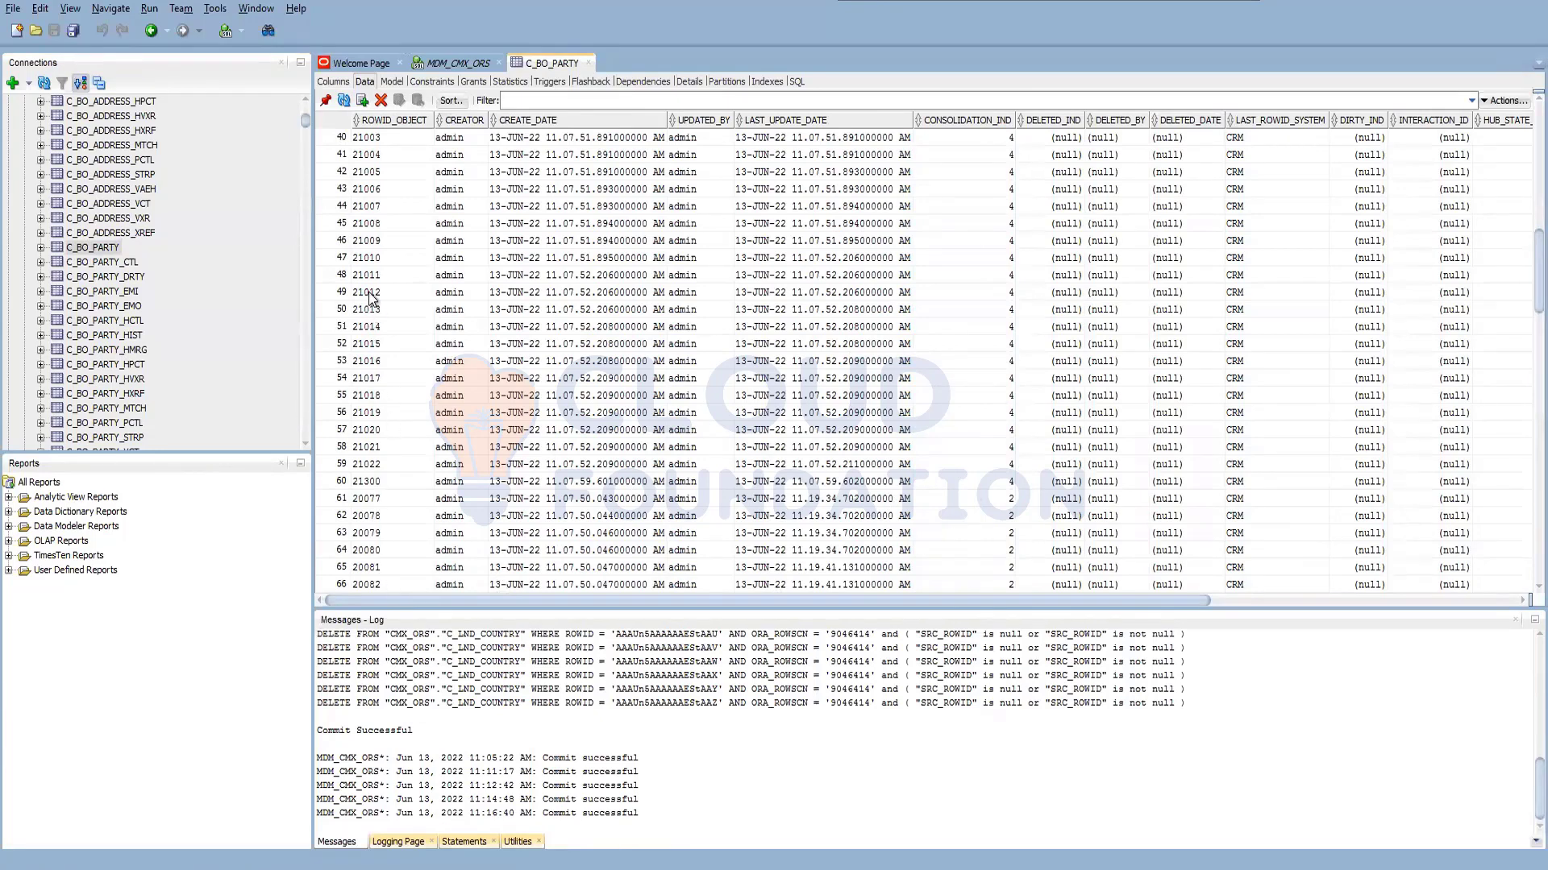
# Switch back to the Informatica MDM Hub Console and recheck the metrics of BO Party's June 13, 2022 match and merge run
pyautogui.click(1434, 1)
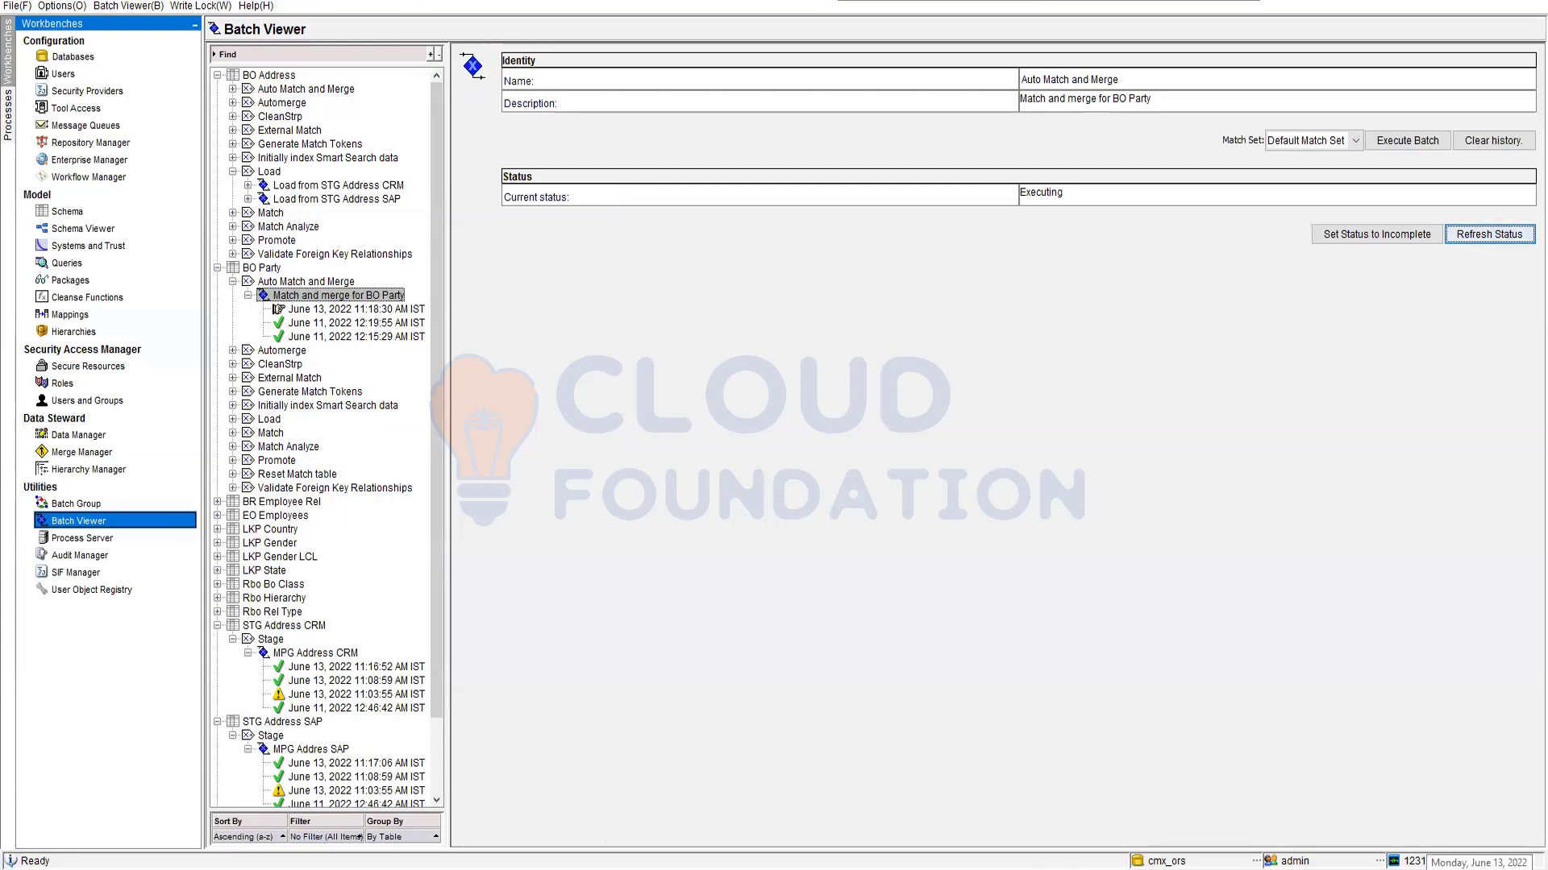
pyautogui.click(379, 311)
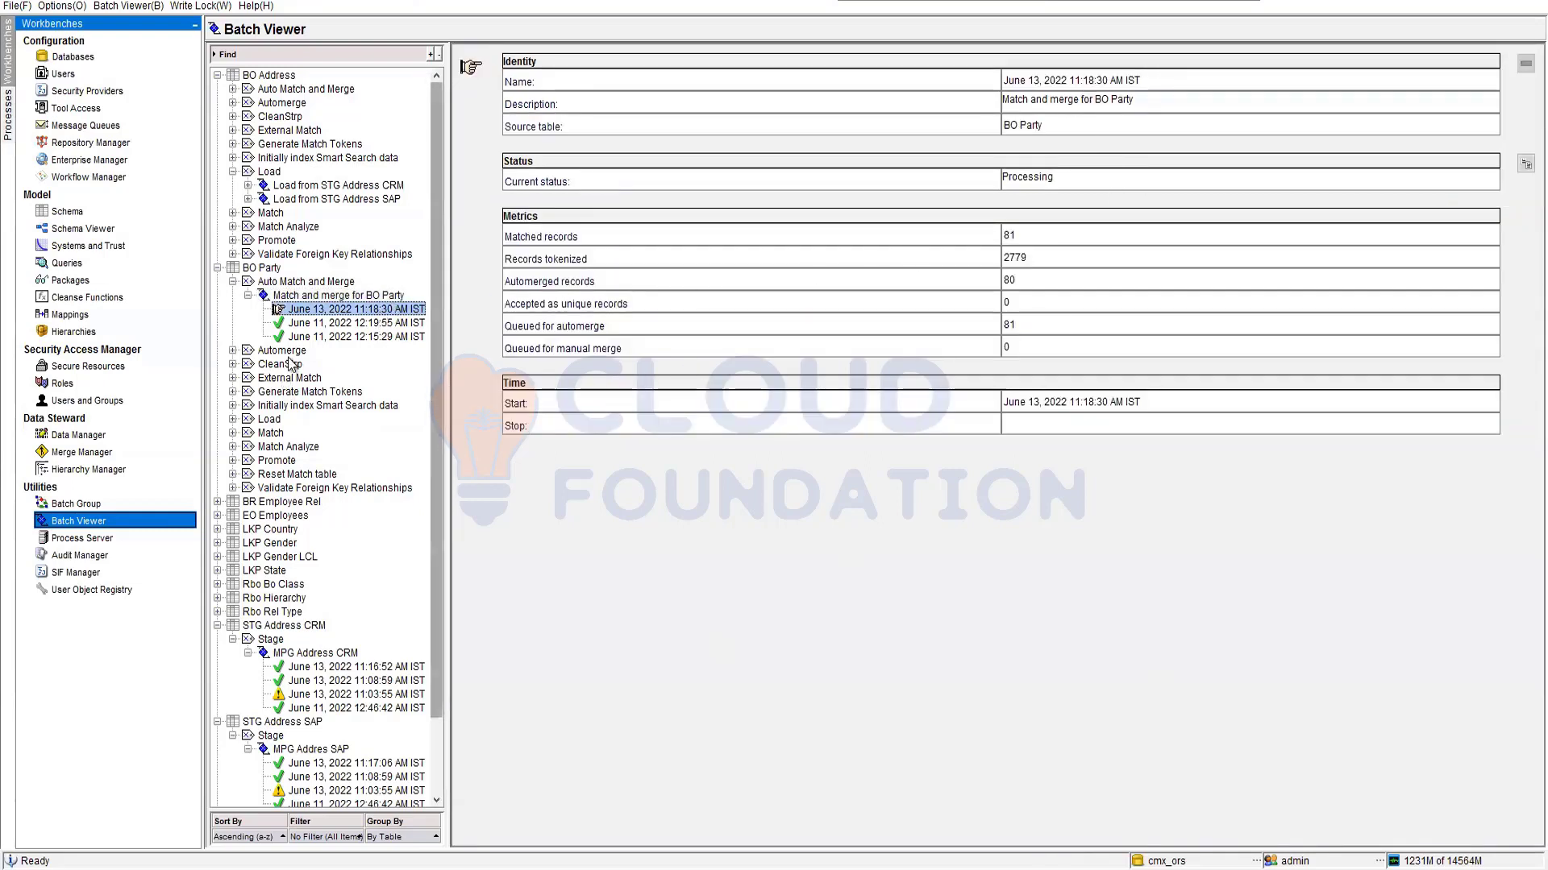
pyautogui.click(332, 299)
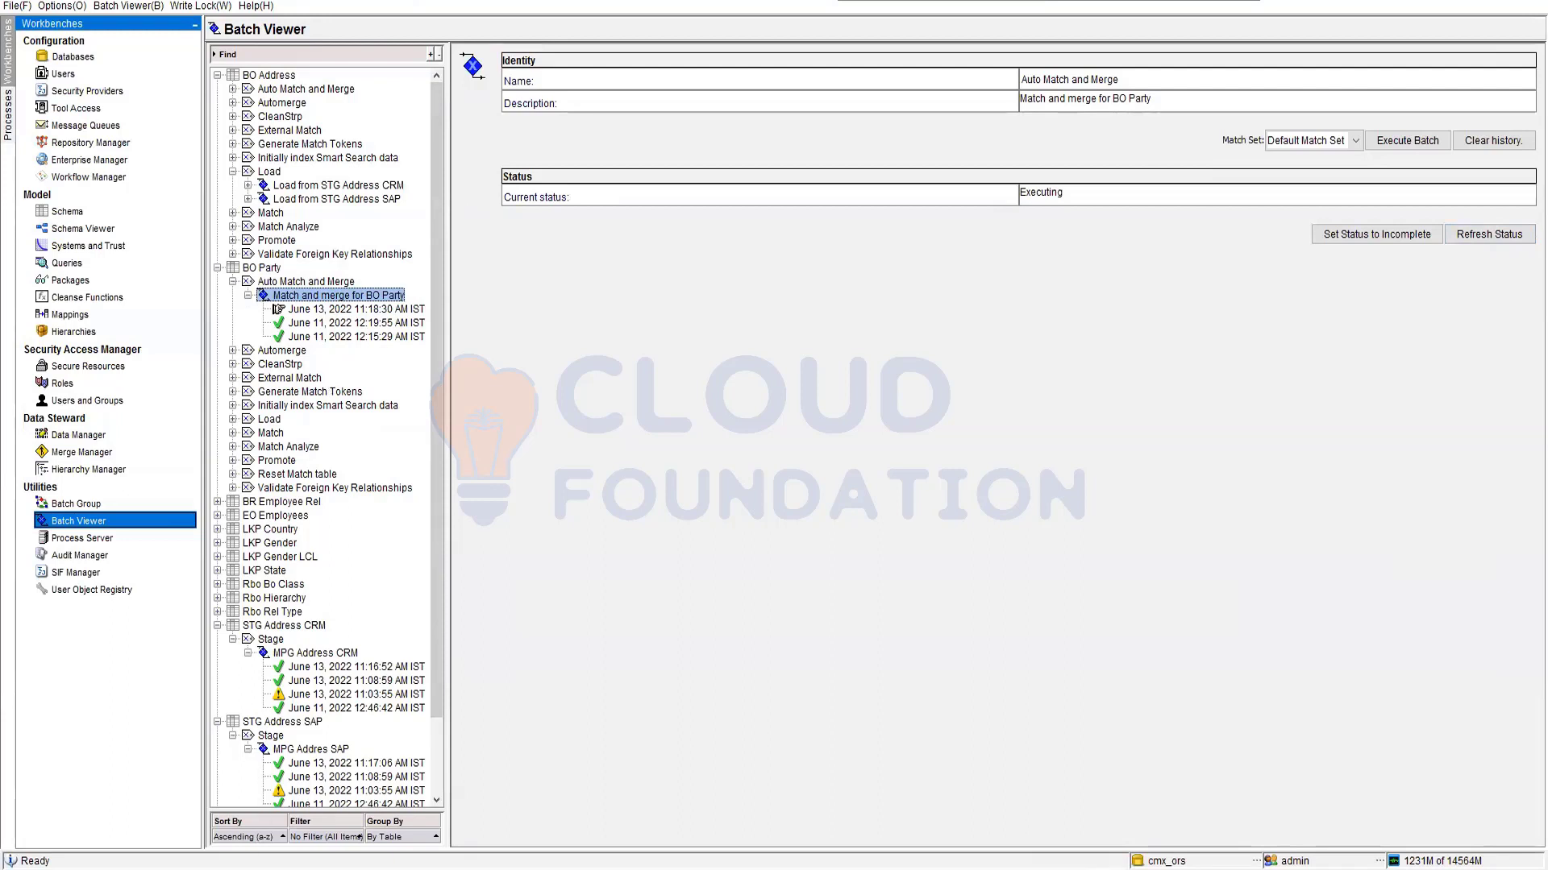
# Open the Schema tool and examine the Match/Merge Setup properties of BO Party
pyautogui.click(89, 212)
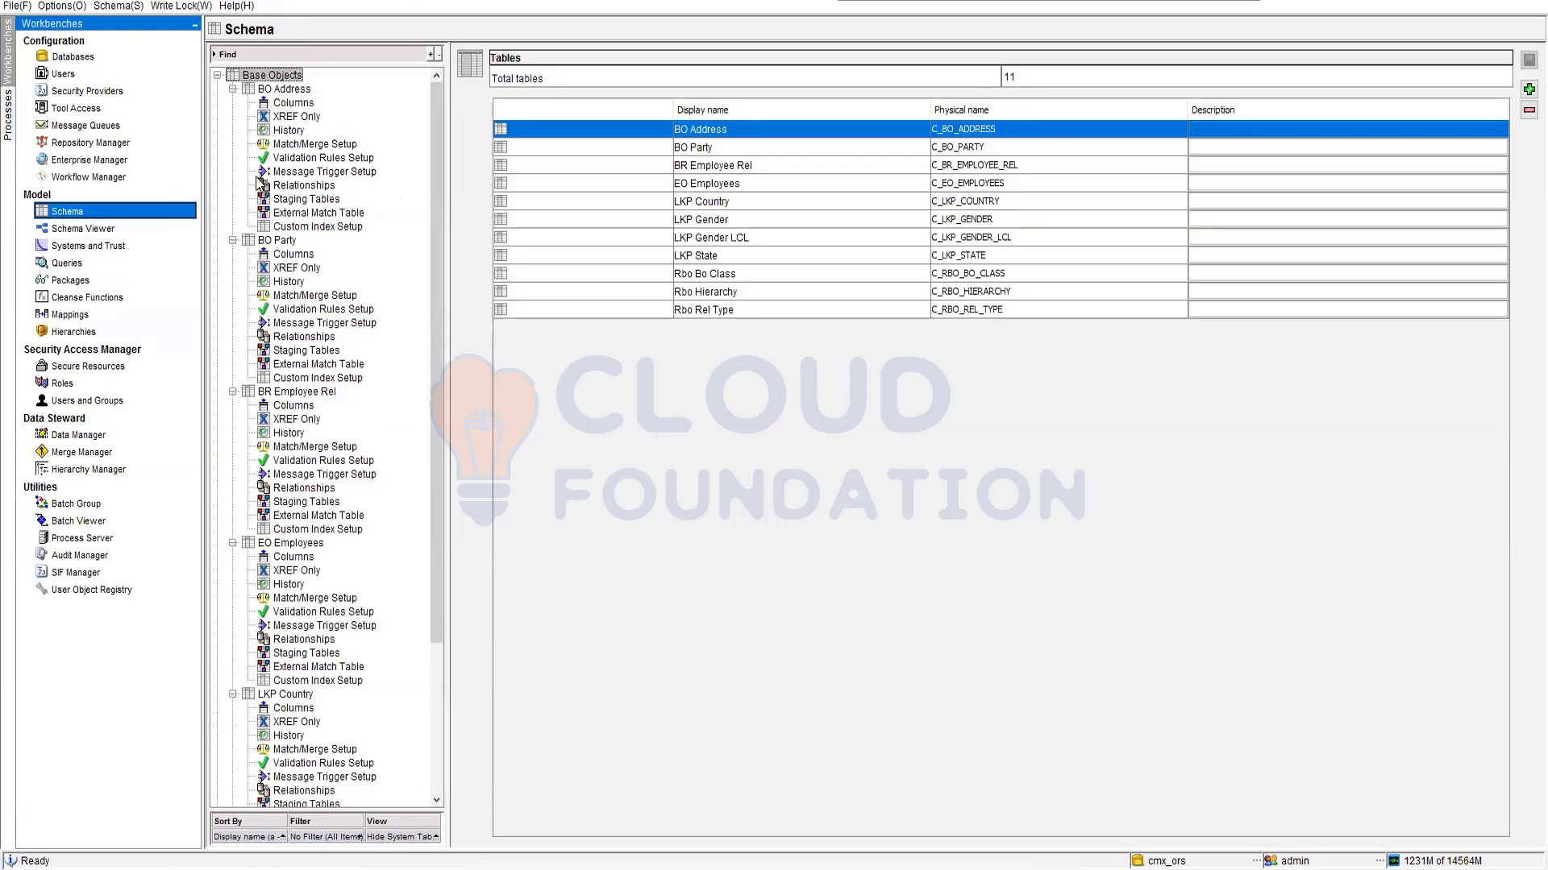
pyautogui.click(298, 364)
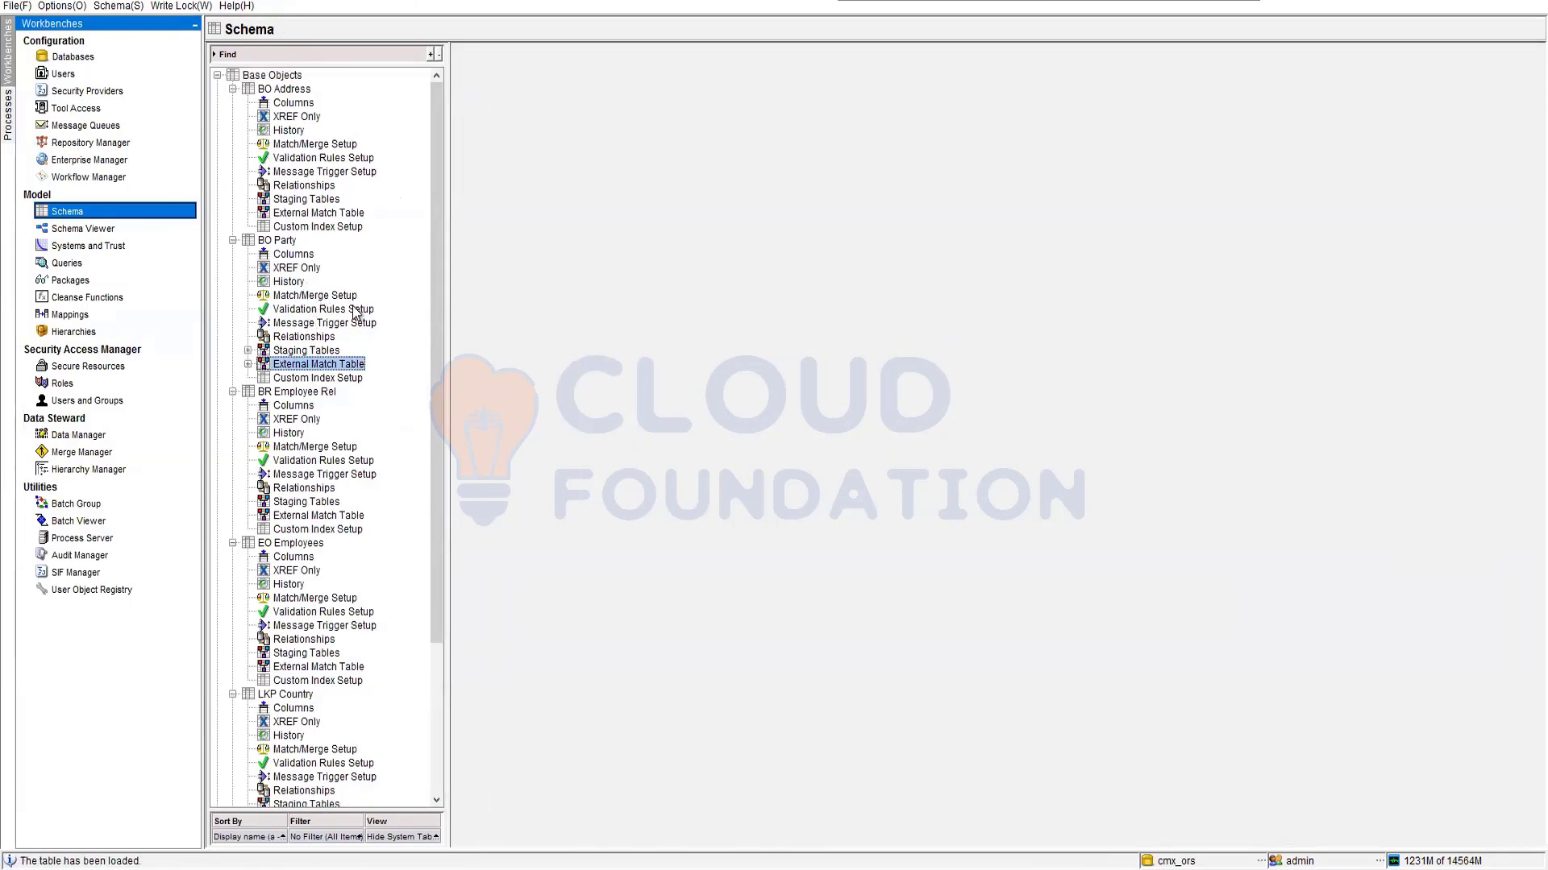
pyautogui.click(331, 295)
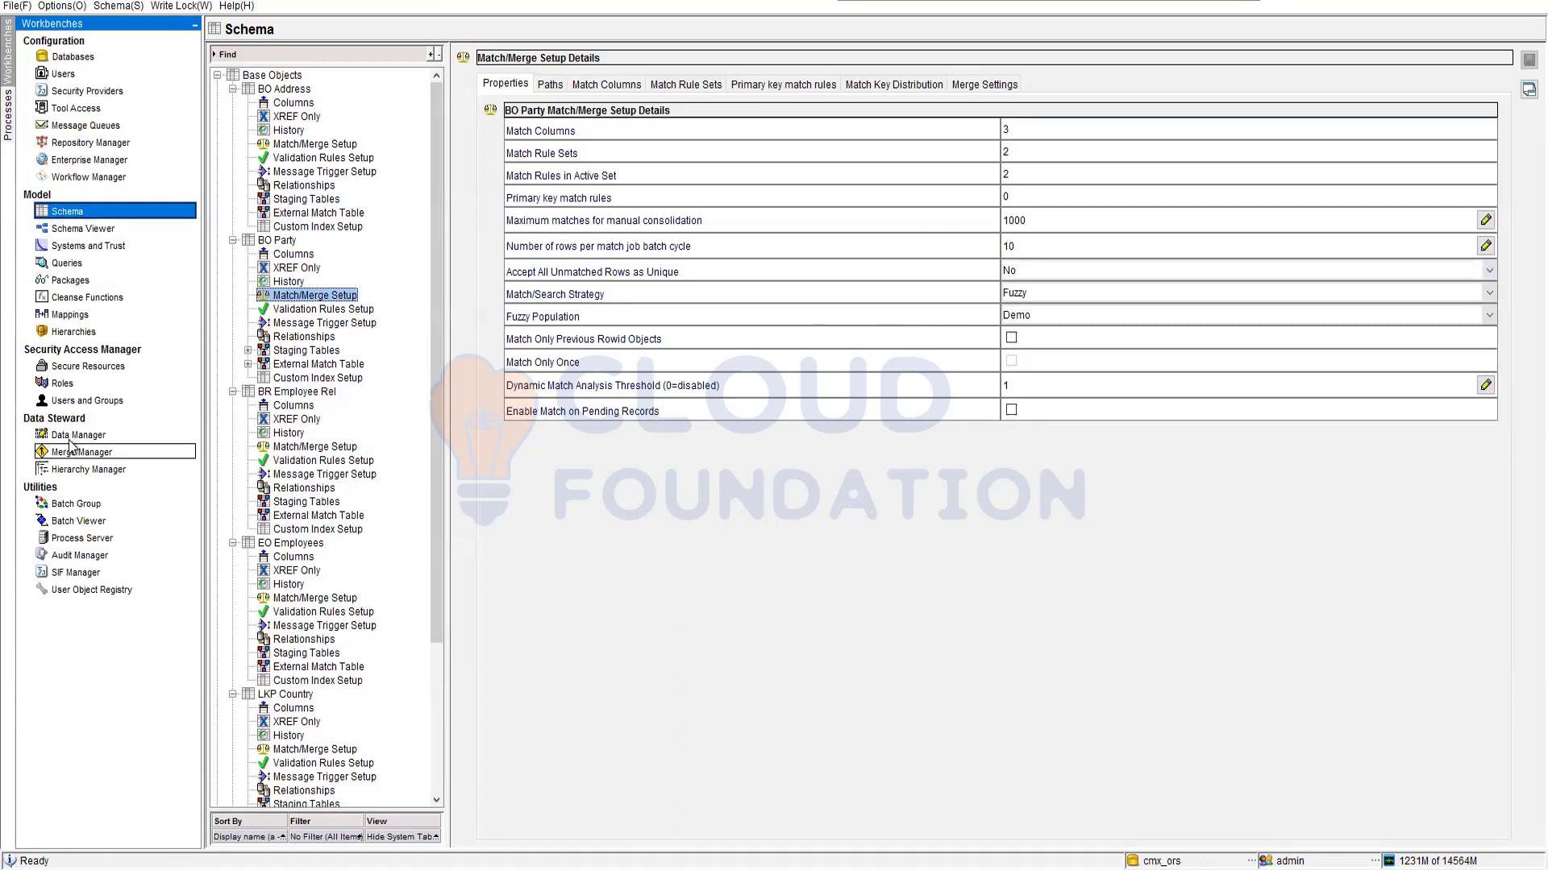
# Open Hierarchy Manager and compare the new entity record's fields for the Developer, Manager and Team Lead types
pyautogui.click(87, 469)
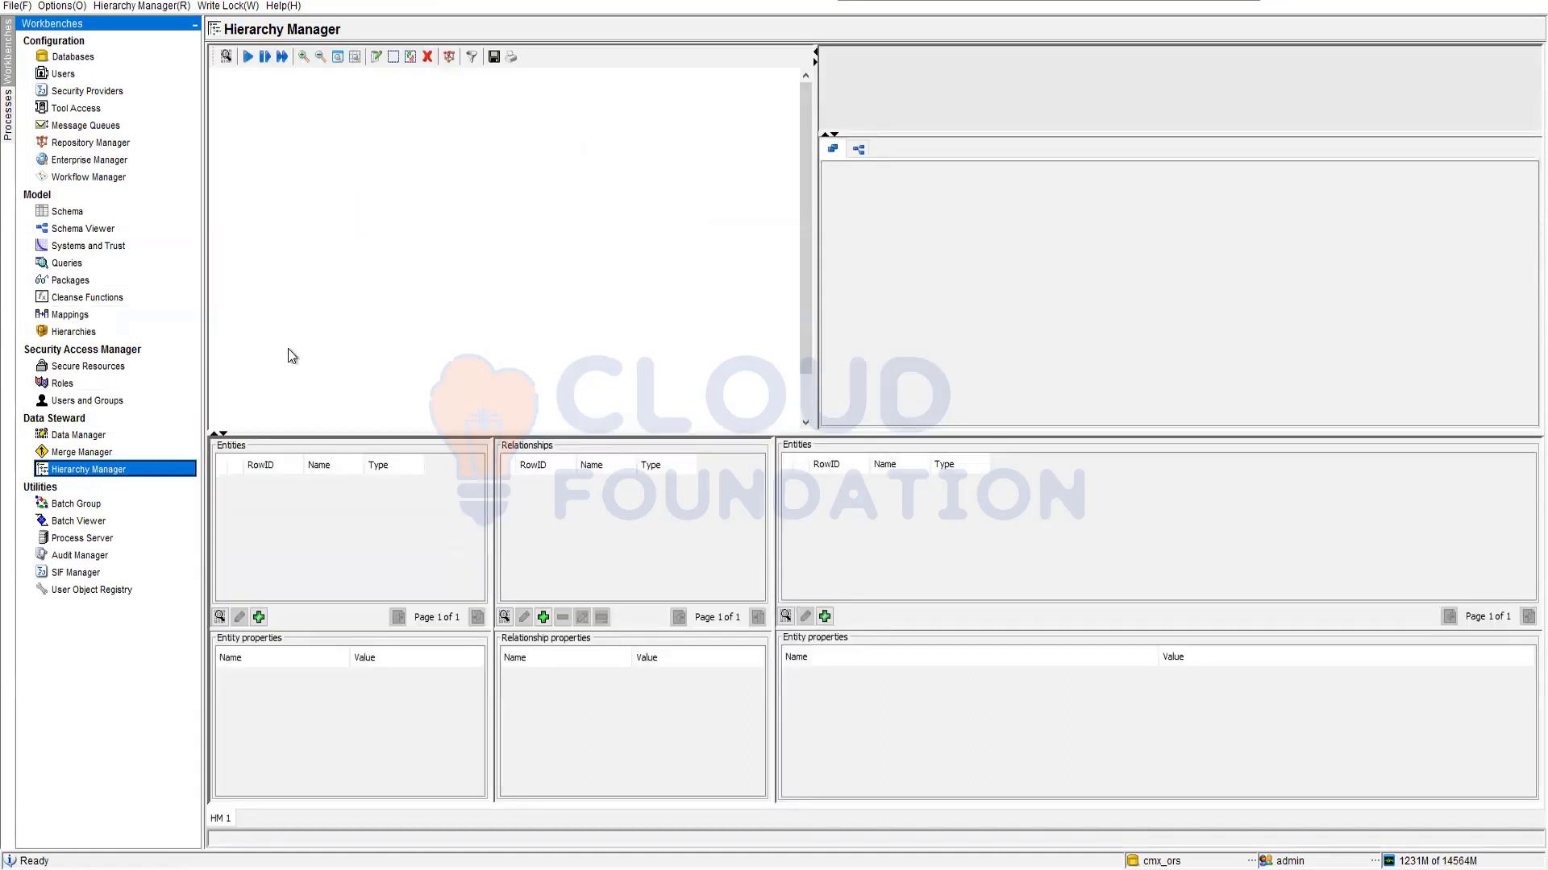
pyautogui.click(259, 617)
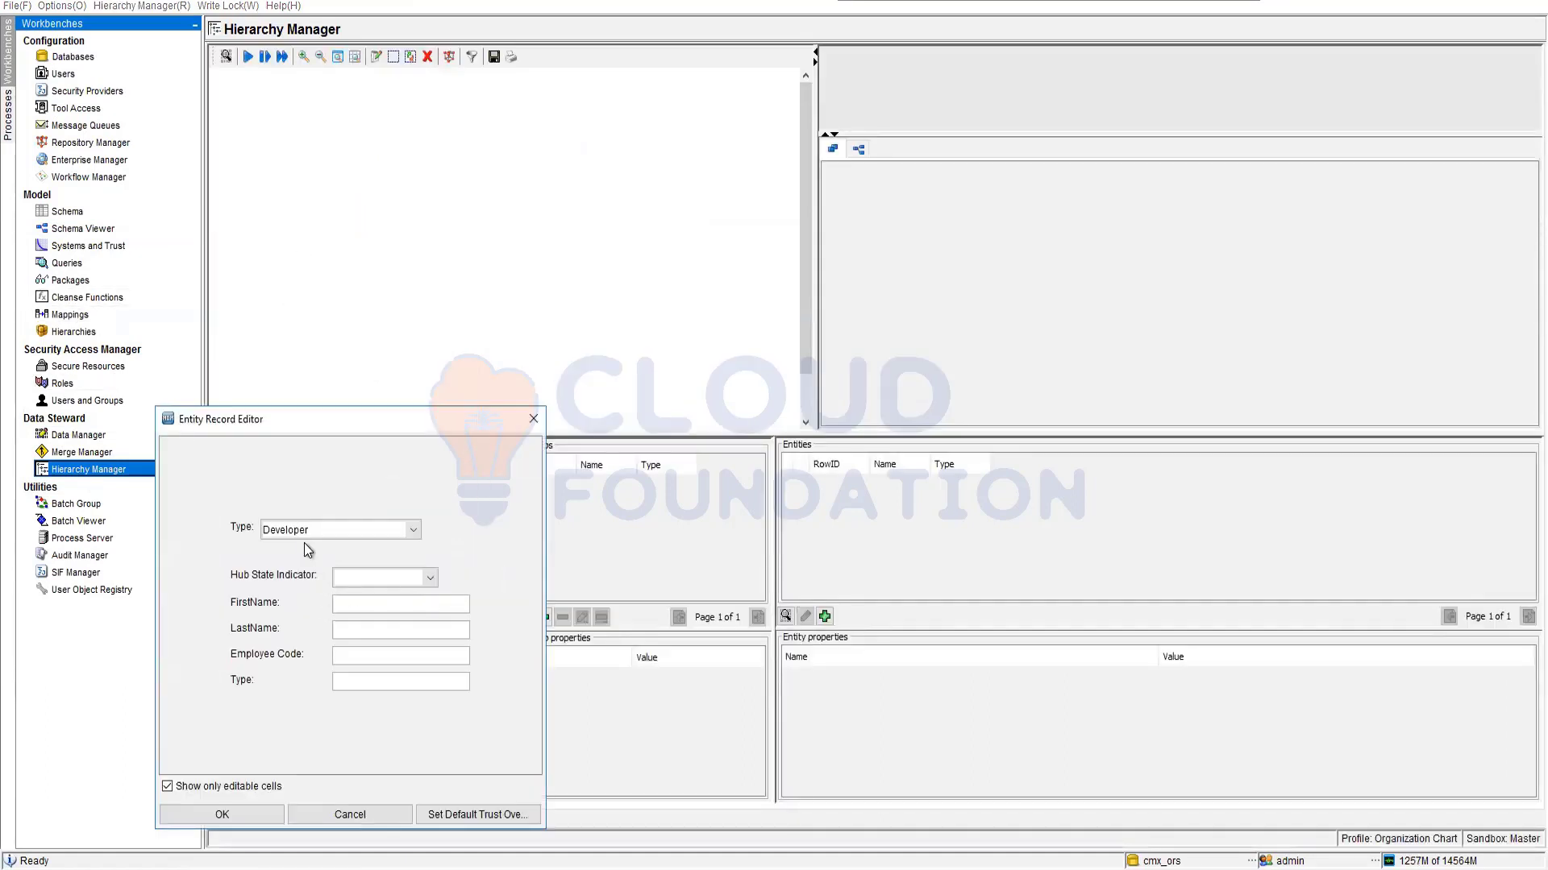
pyautogui.click(411, 531)
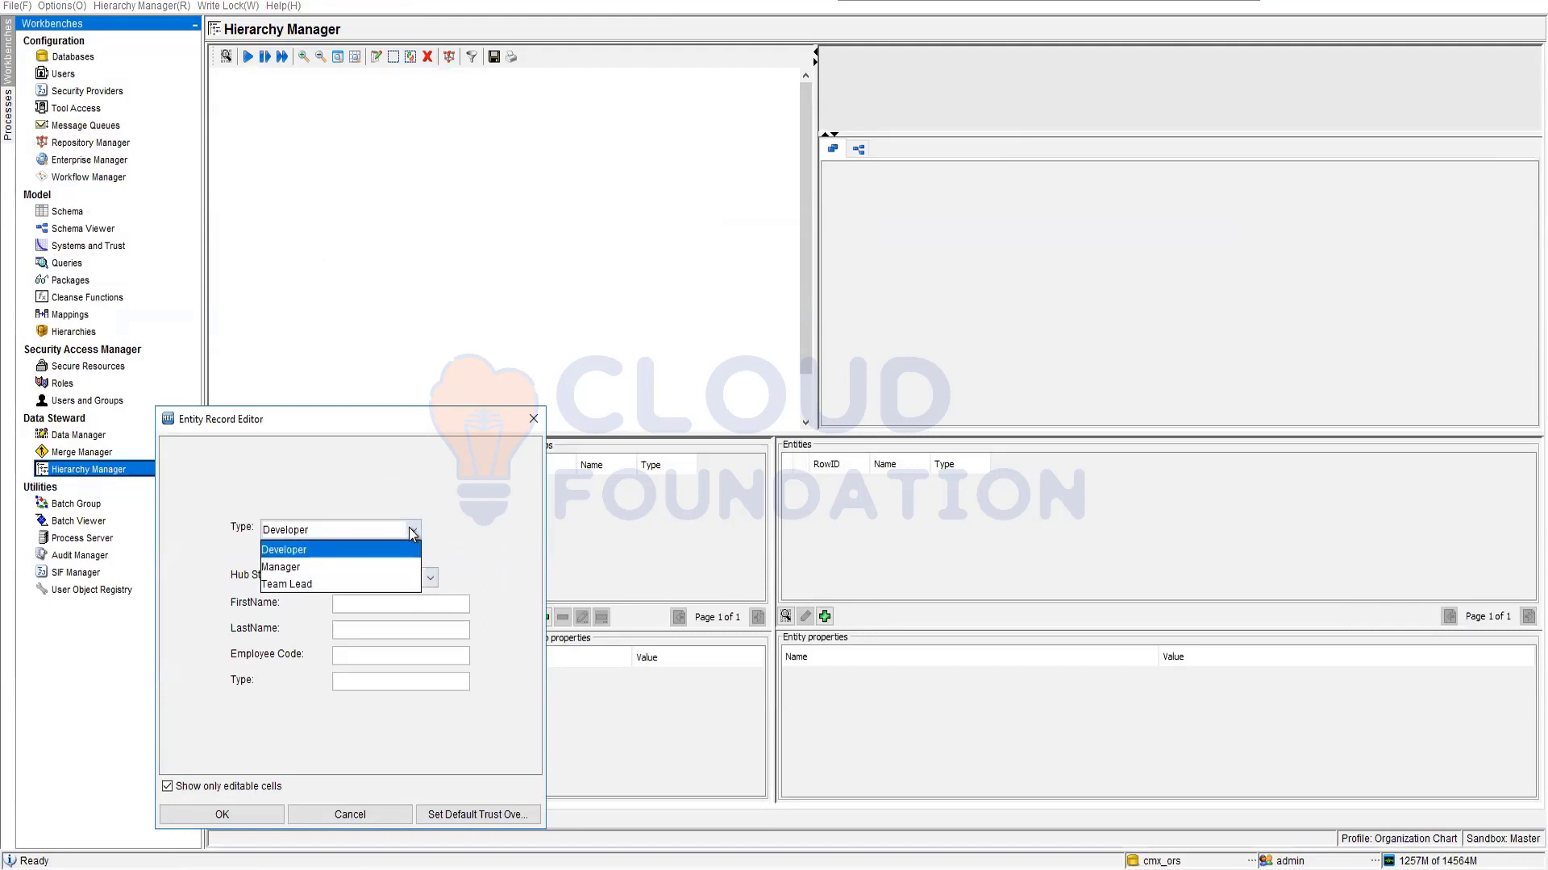
pyautogui.click(299, 568)
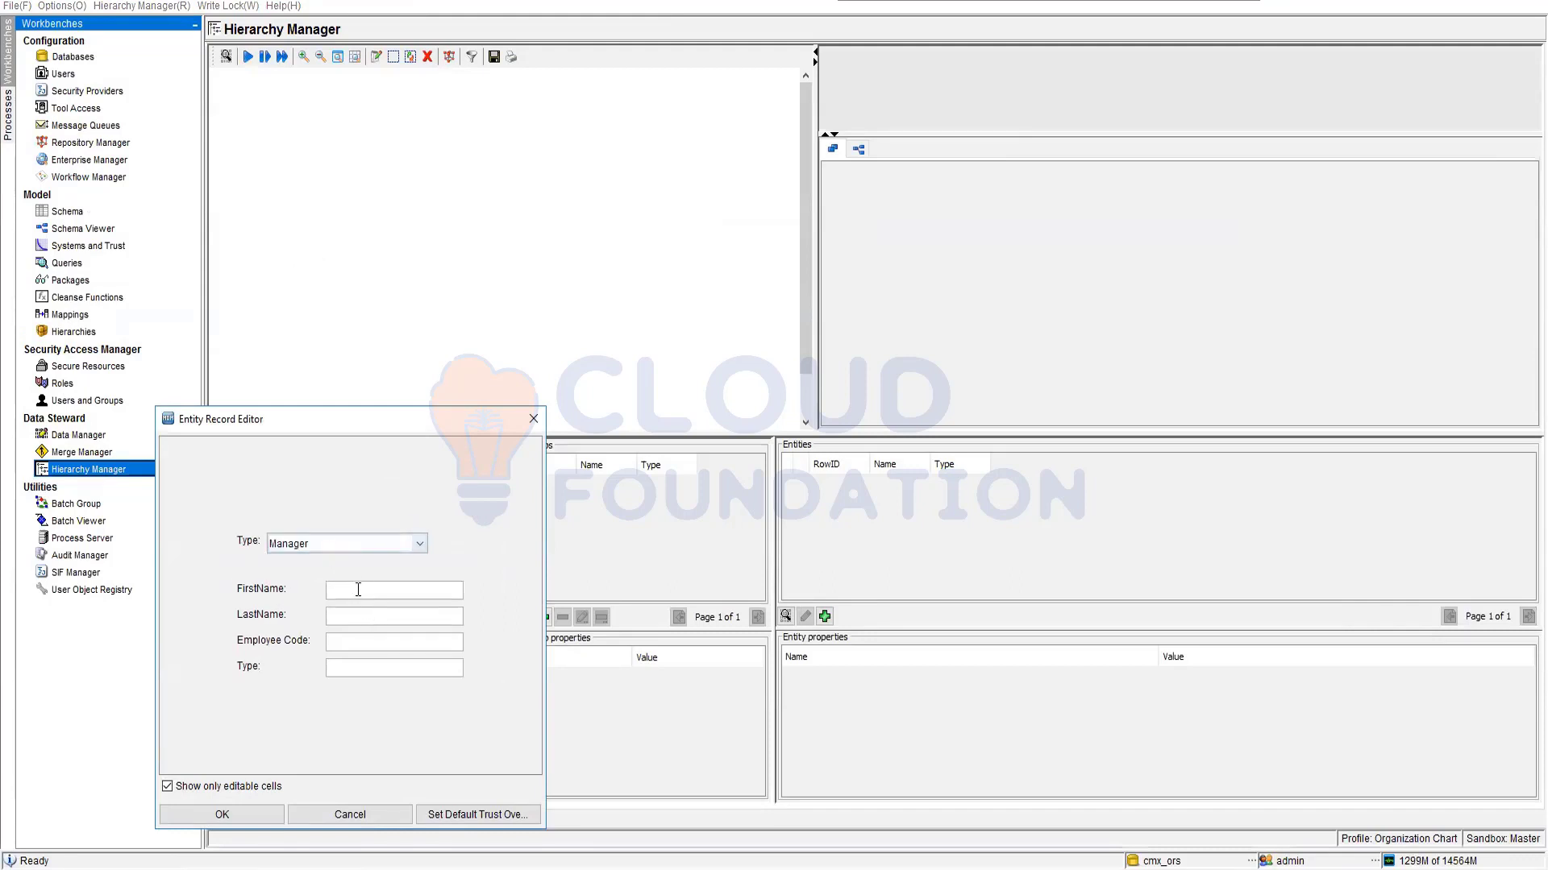
pyautogui.click(419, 543)
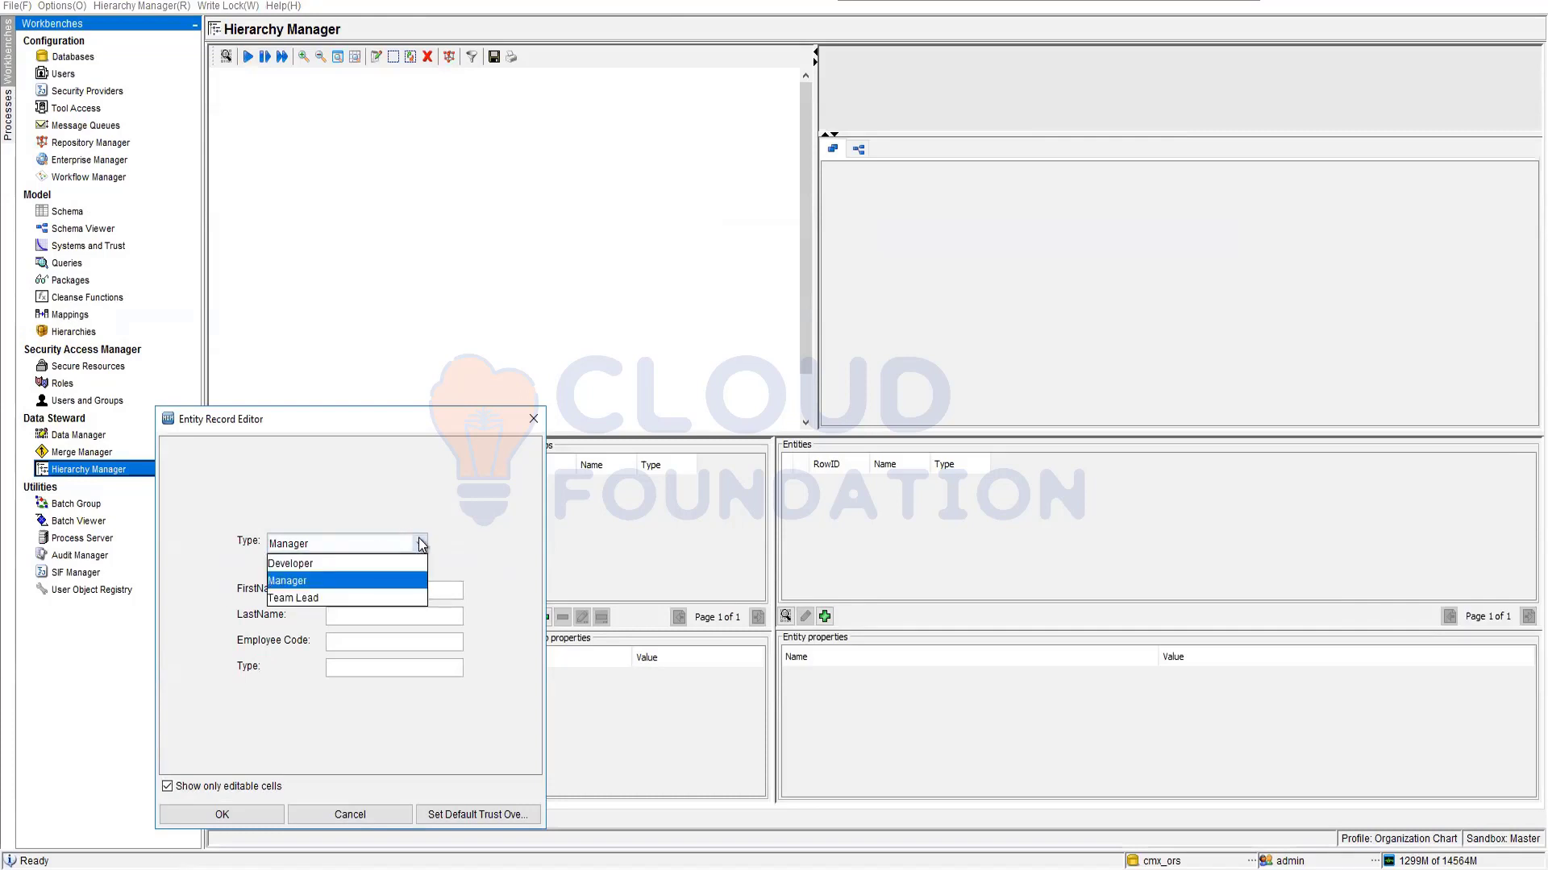
pyautogui.click(355, 562)
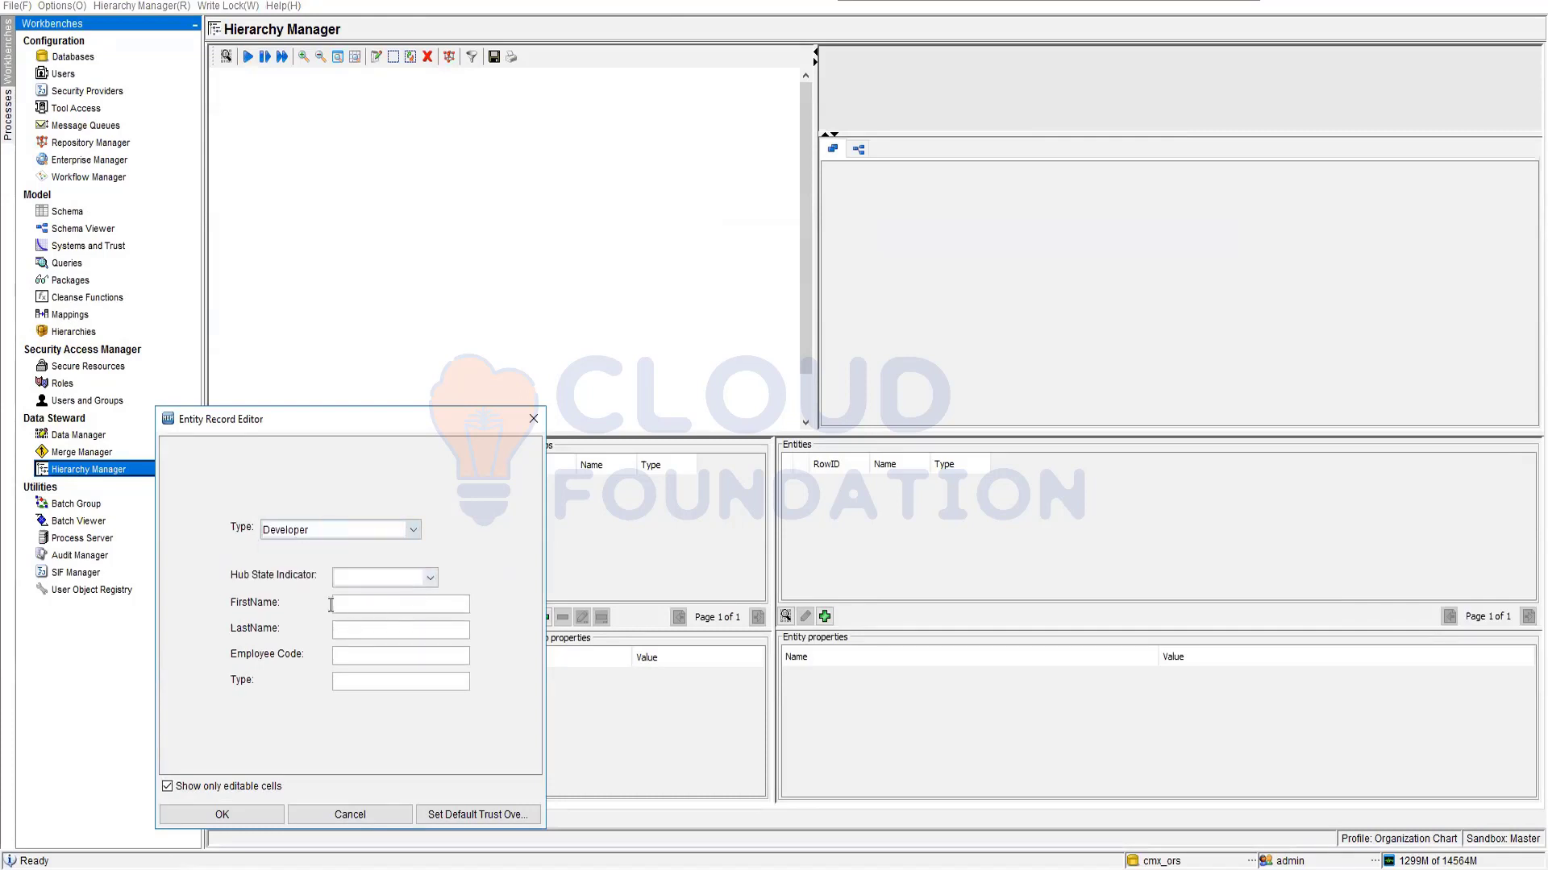
pyautogui.click(414, 529)
pyautogui.click(365, 564)
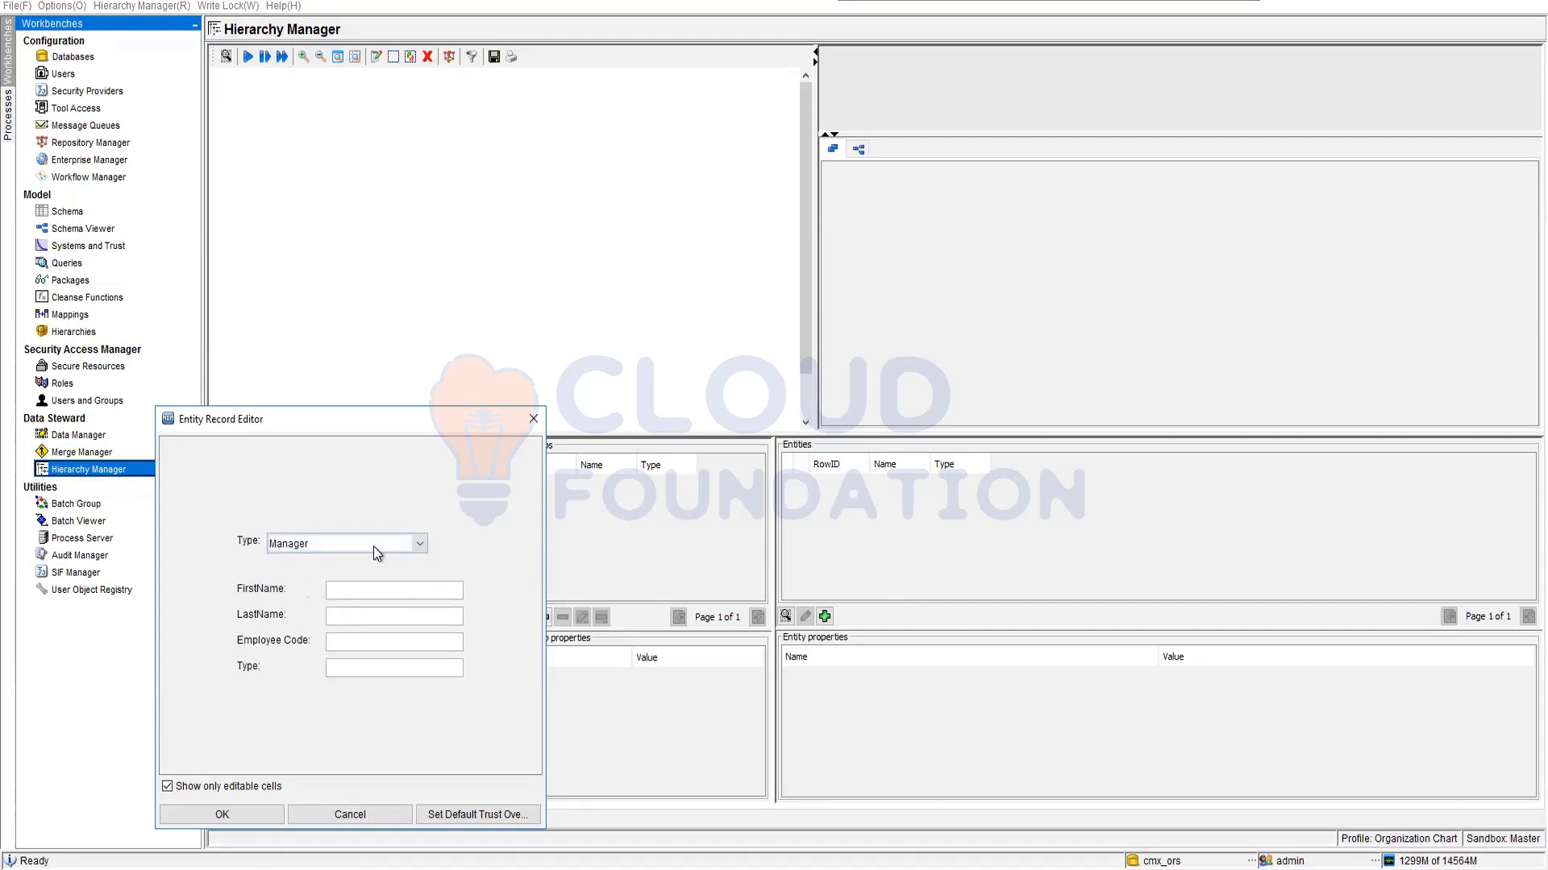
pyautogui.click(419, 545)
pyautogui.click(369, 598)
pyautogui.click(419, 545)
pyautogui.click(362, 560)
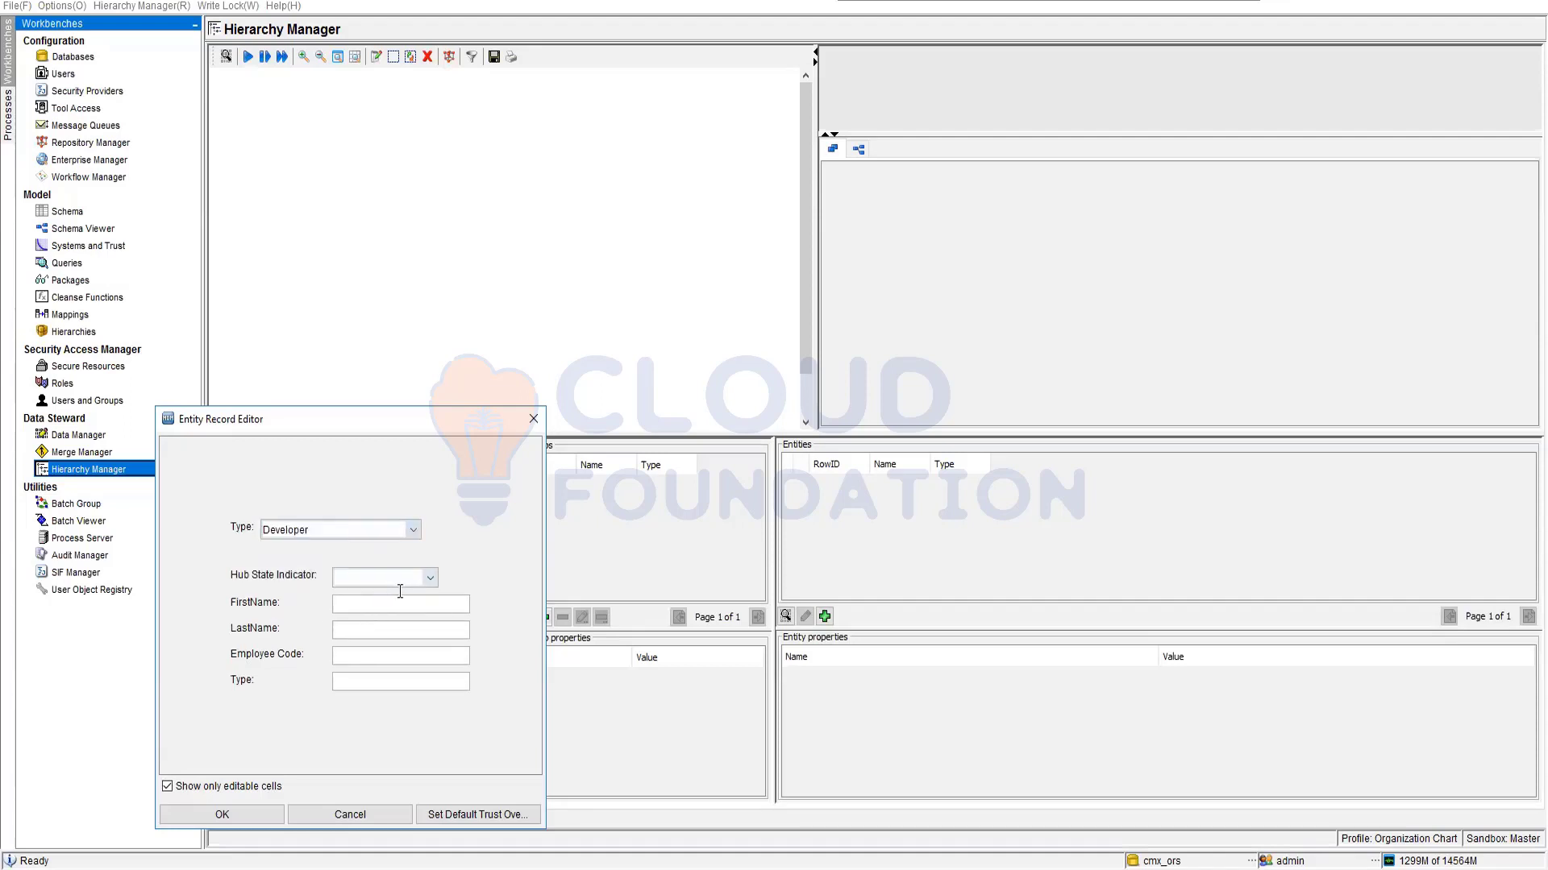
pyautogui.click(432, 578)
pyautogui.click(381, 618)
pyautogui.click(385, 603)
pyautogui.write('Lucas')
pyautogui.write('XYZ')
pyautogui.write('1236547')
pyautogui.click(378, 819)
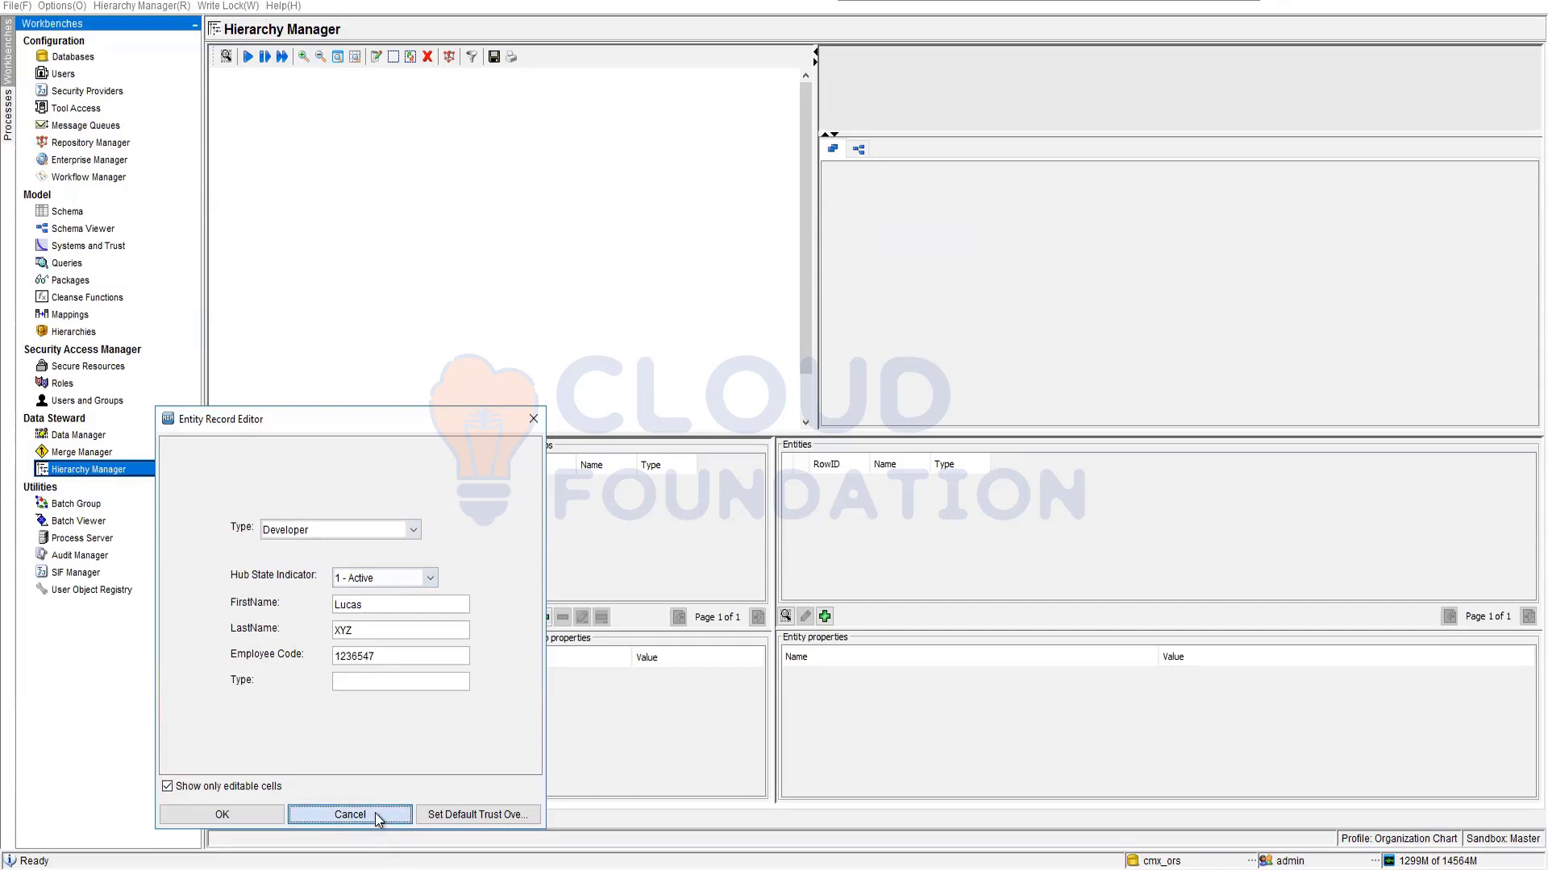
pyautogui.click(396, 681)
pyautogui.write('Developer')
pyautogui.click(350, 814)
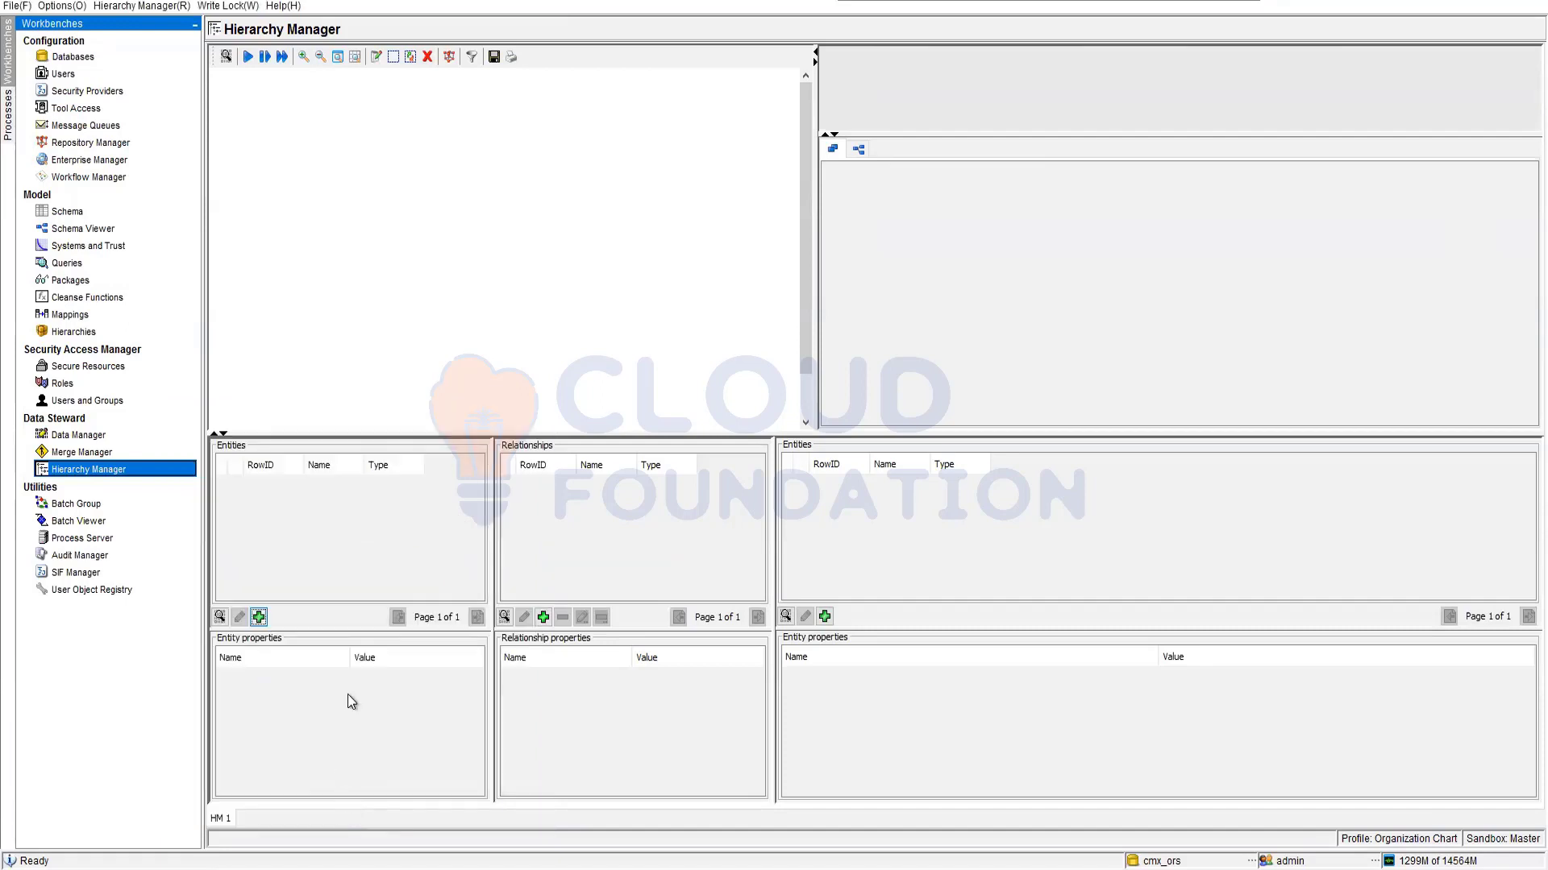
# Examine the first-name search conditions and the entity types offered by the entity search
pyautogui.click(220, 617)
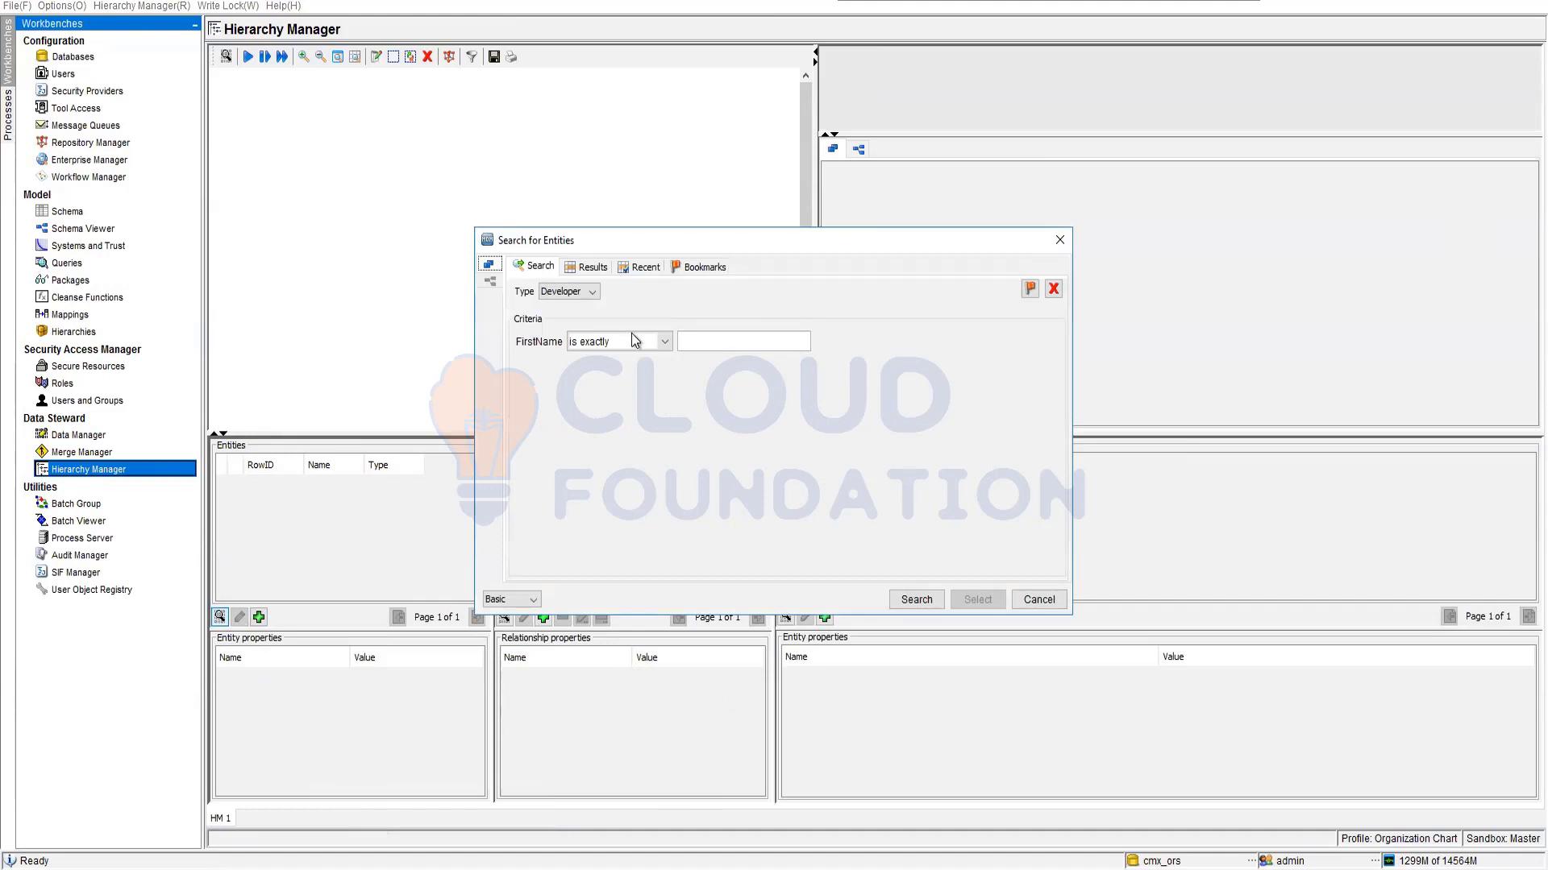
pyautogui.click(666, 342)
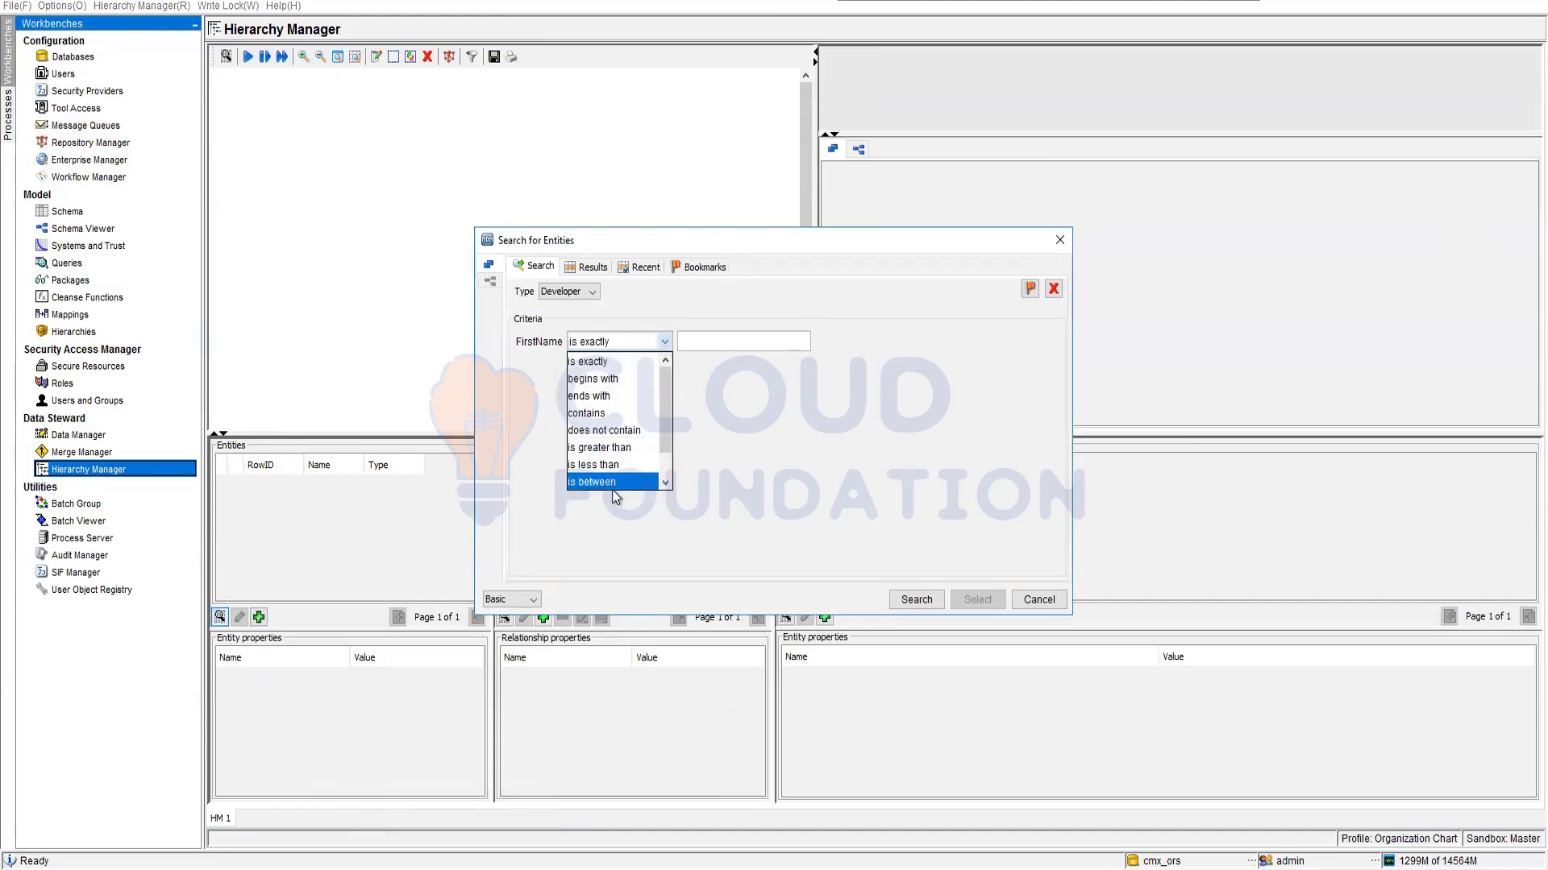
pyautogui.click(592, 269)
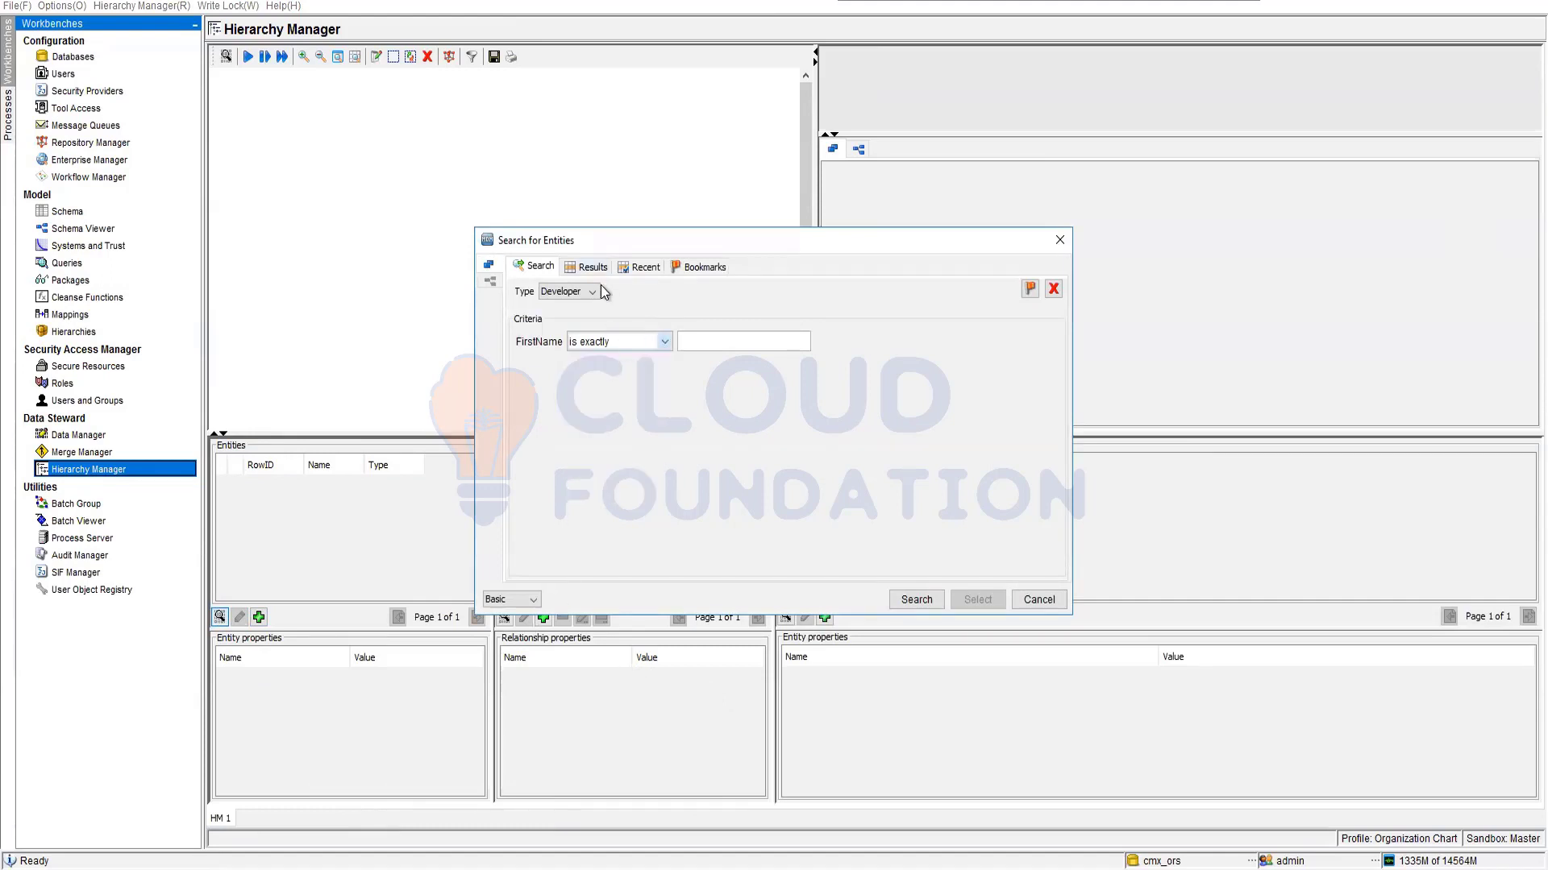
pyautogui.click(579, 291)
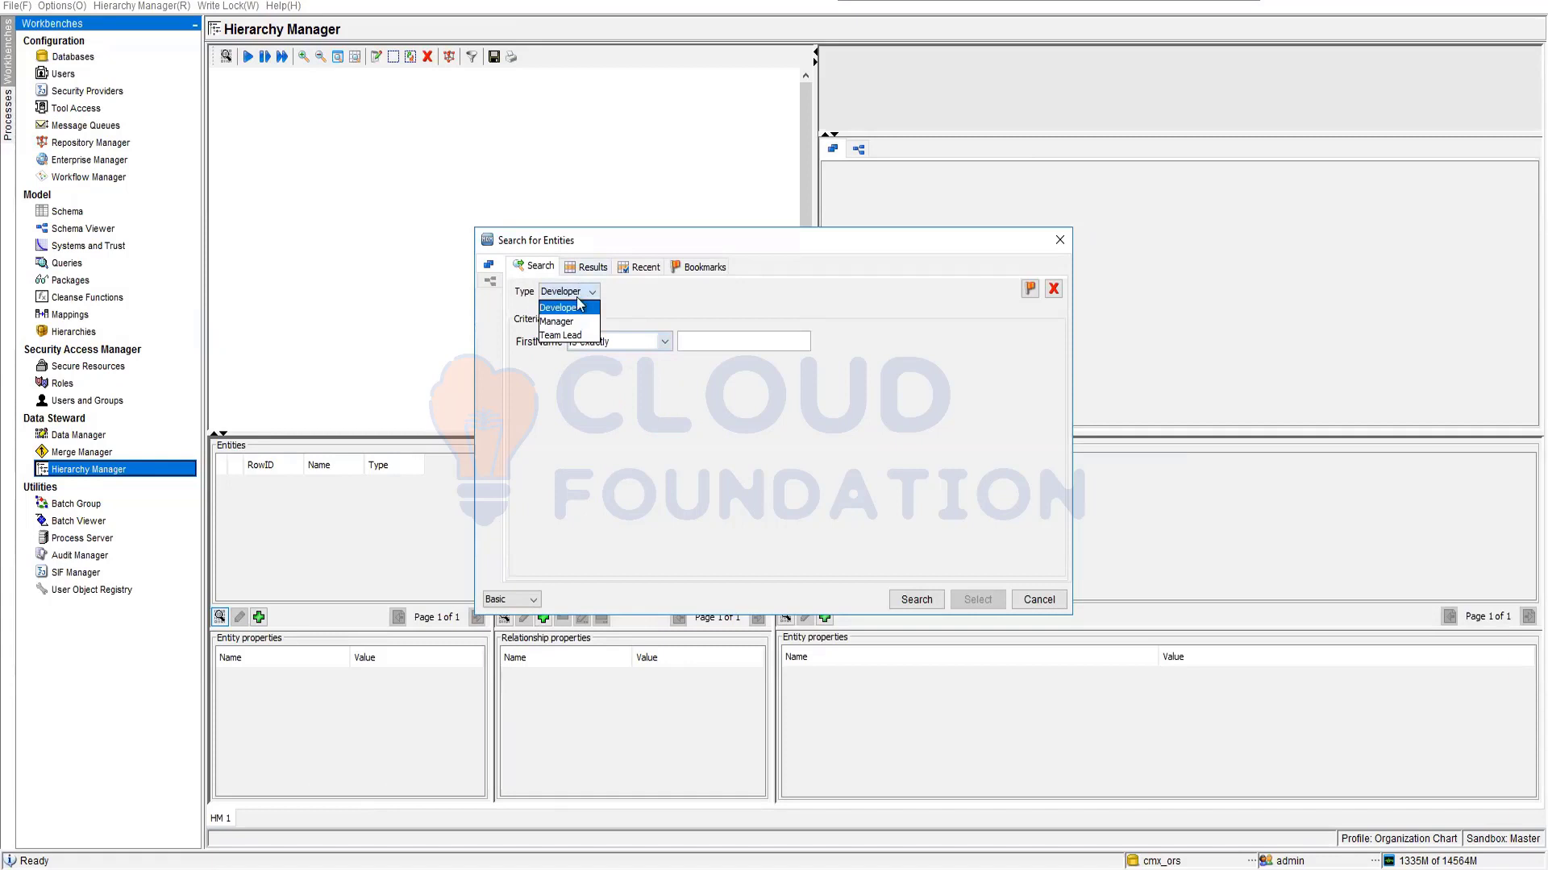
pyautogui.click(666, 479)
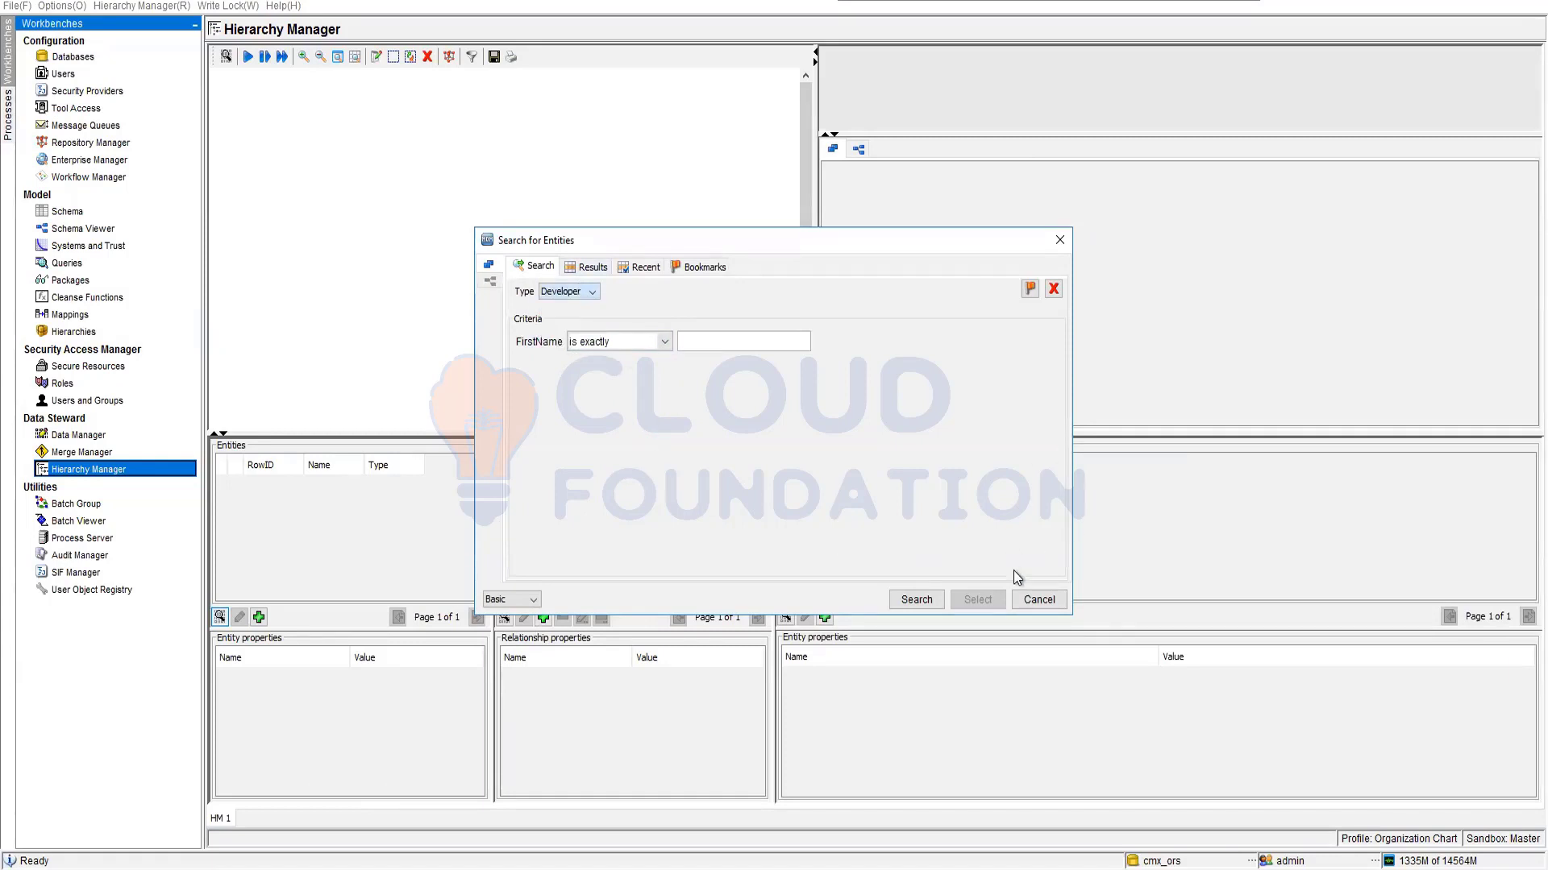
pyautogui.click(1038, 600)
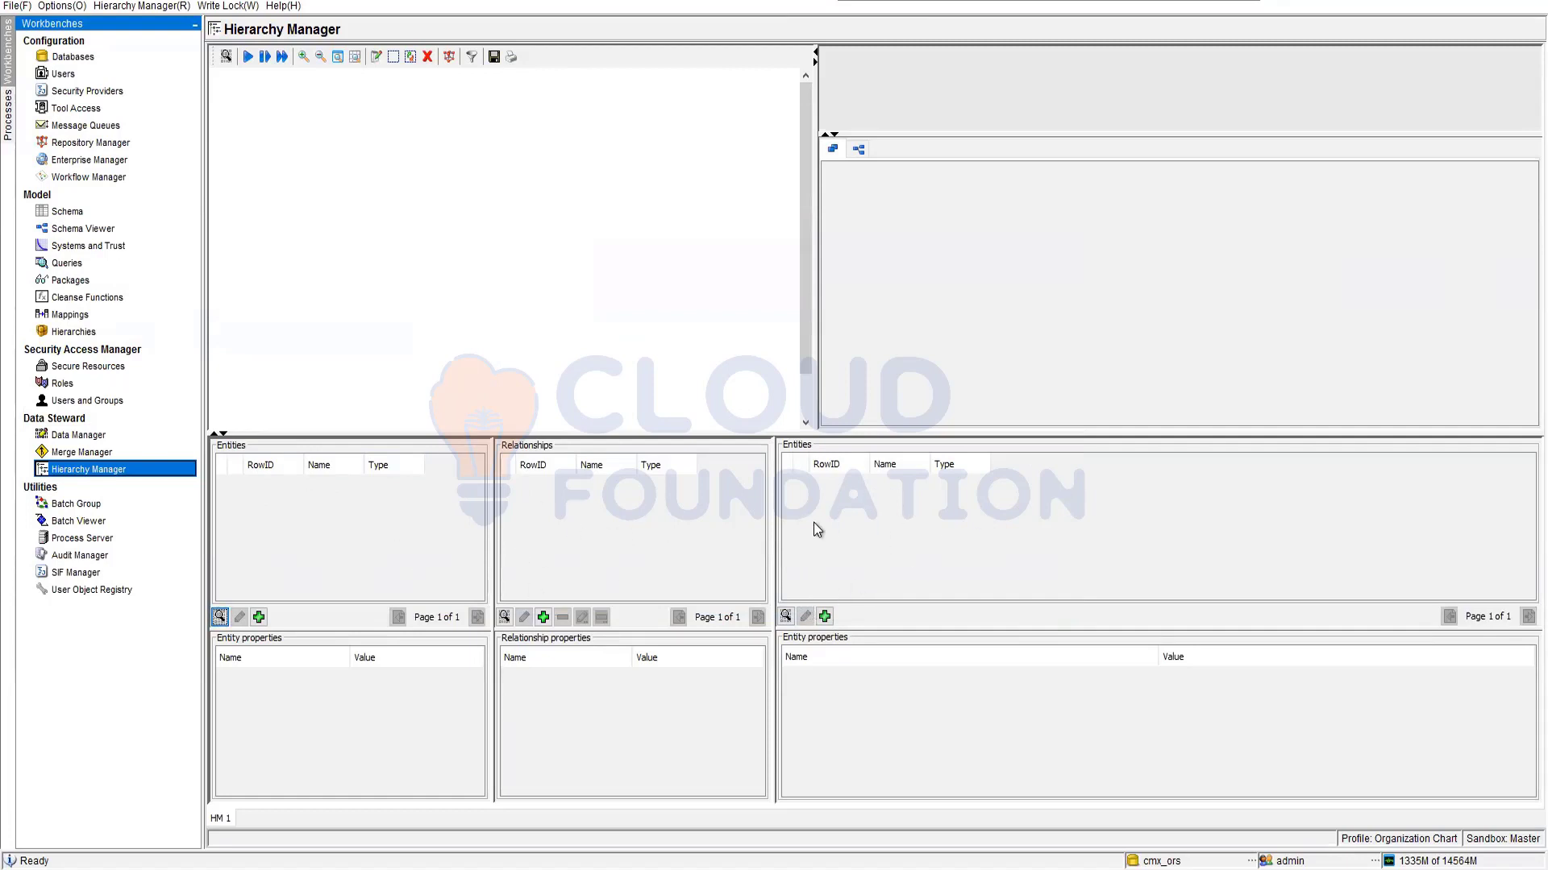
# Try to add a relationship with no entity selected
pyautogui.click(543, 617)
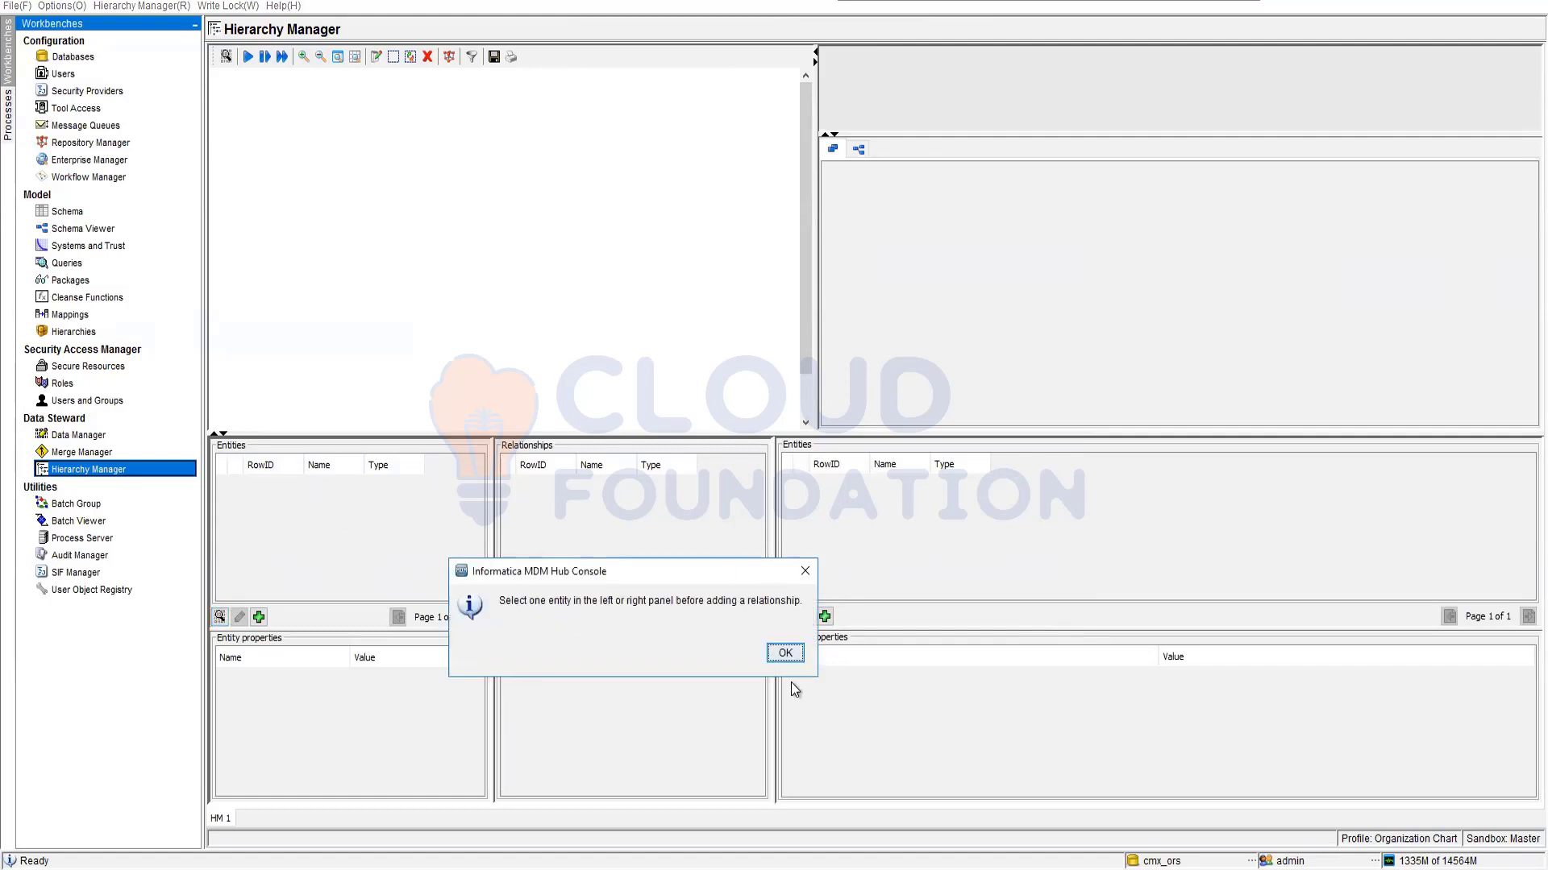
pyautogui.click(781, 652)
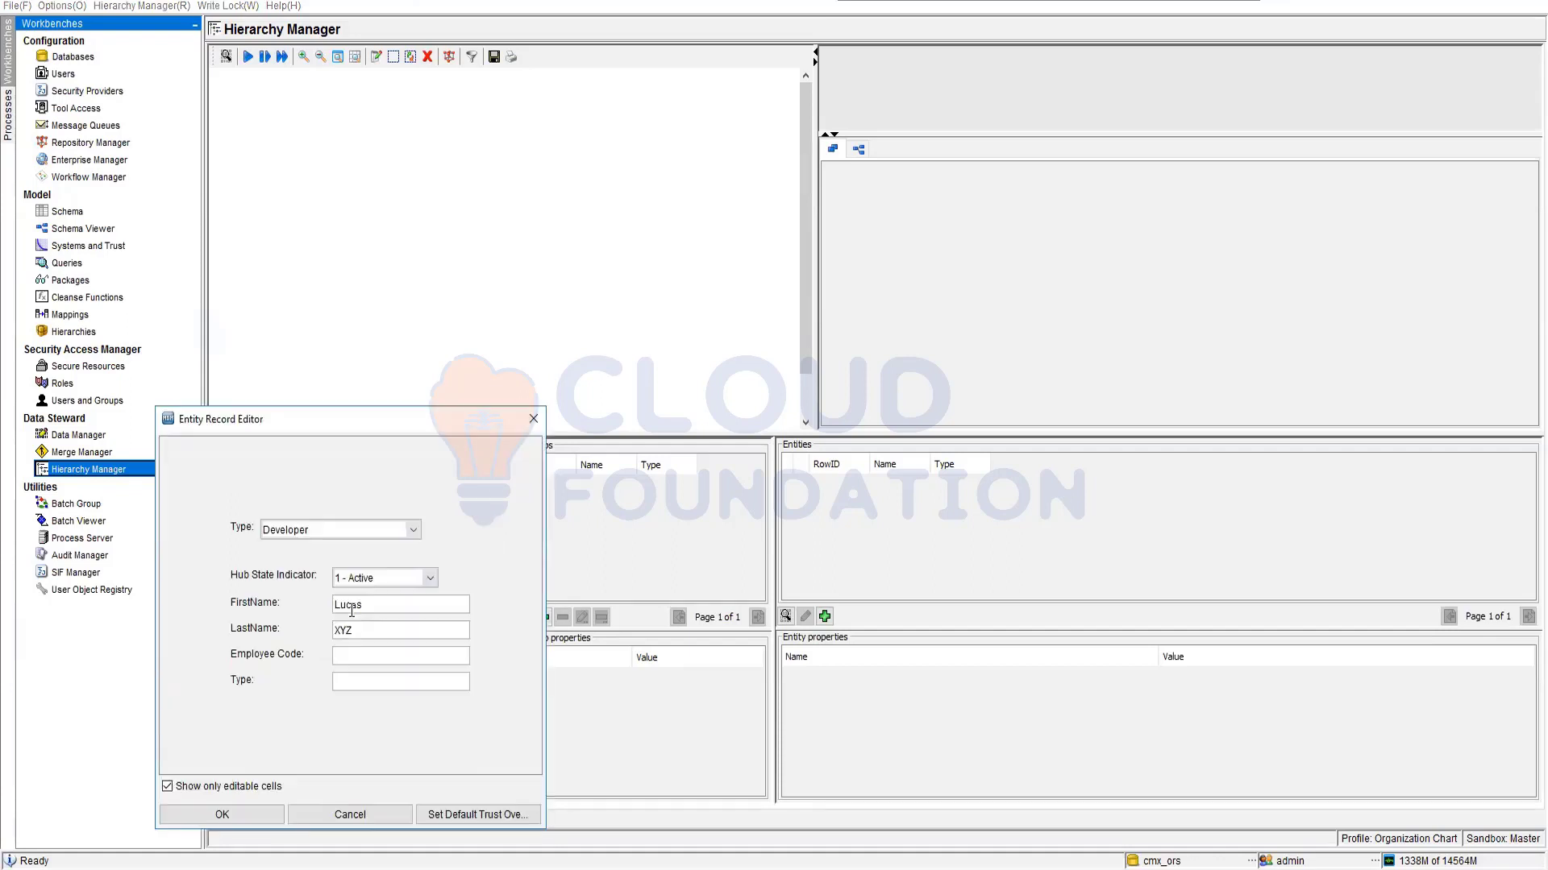
# Complete the new Developer entity record with the employee code and type Developer, and save it
pyautogui.write('1234567')
pyautogui.click(362, 684)
pyautogui.write('Developer')
pyautogui.click(260, 815)
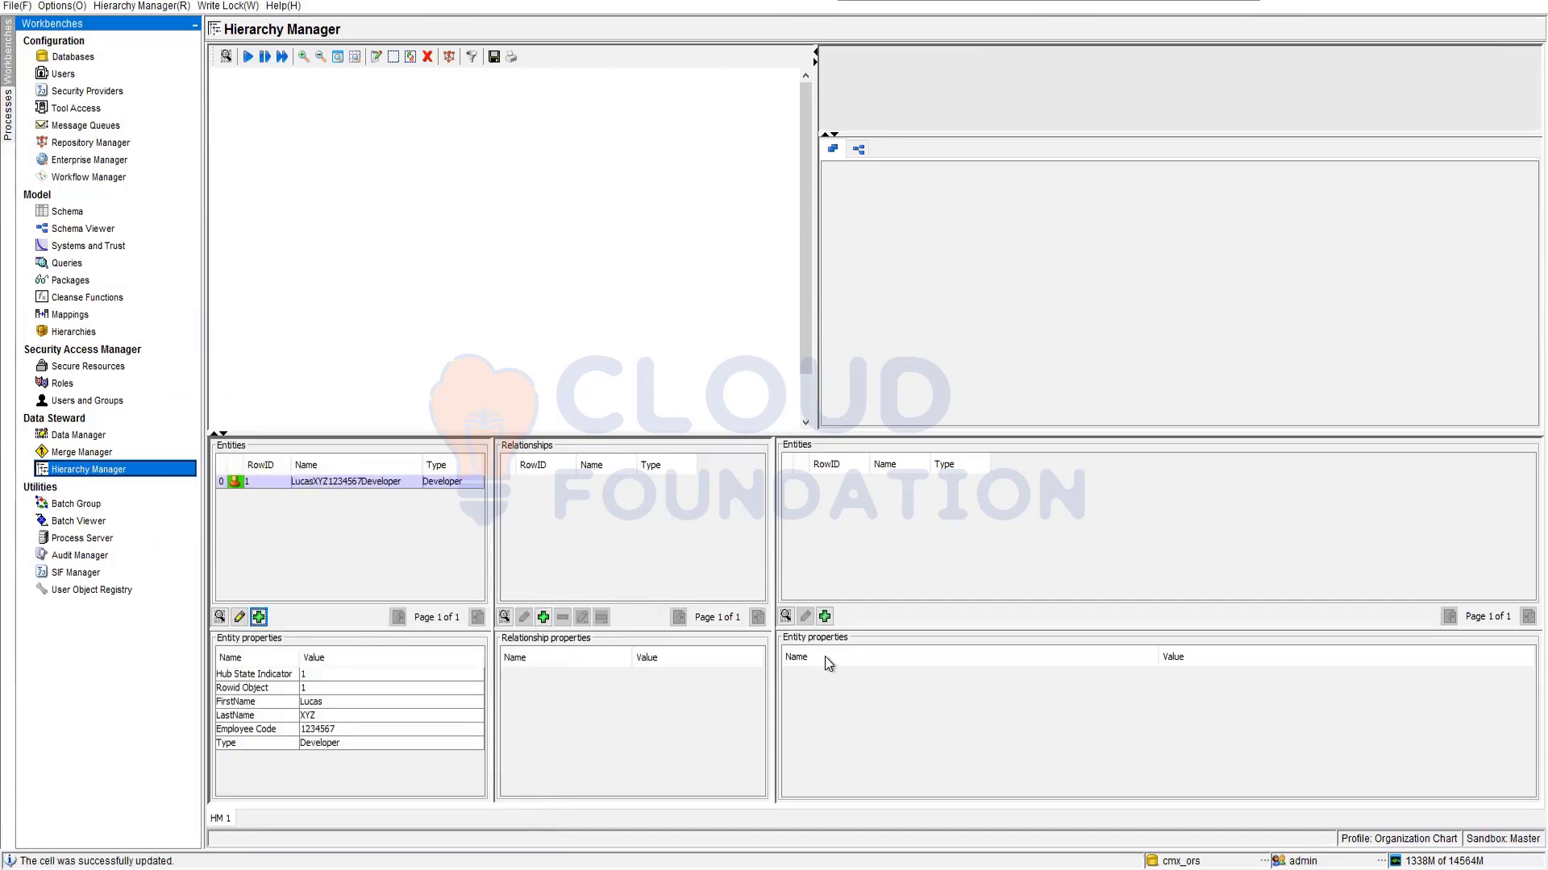
# Create a Team Lead entity on the other side of the relationships, entering the first name, last name, employee code and type Team Lead
pyautogui.click(825, 617)
pyautogui.click(1135, 528)
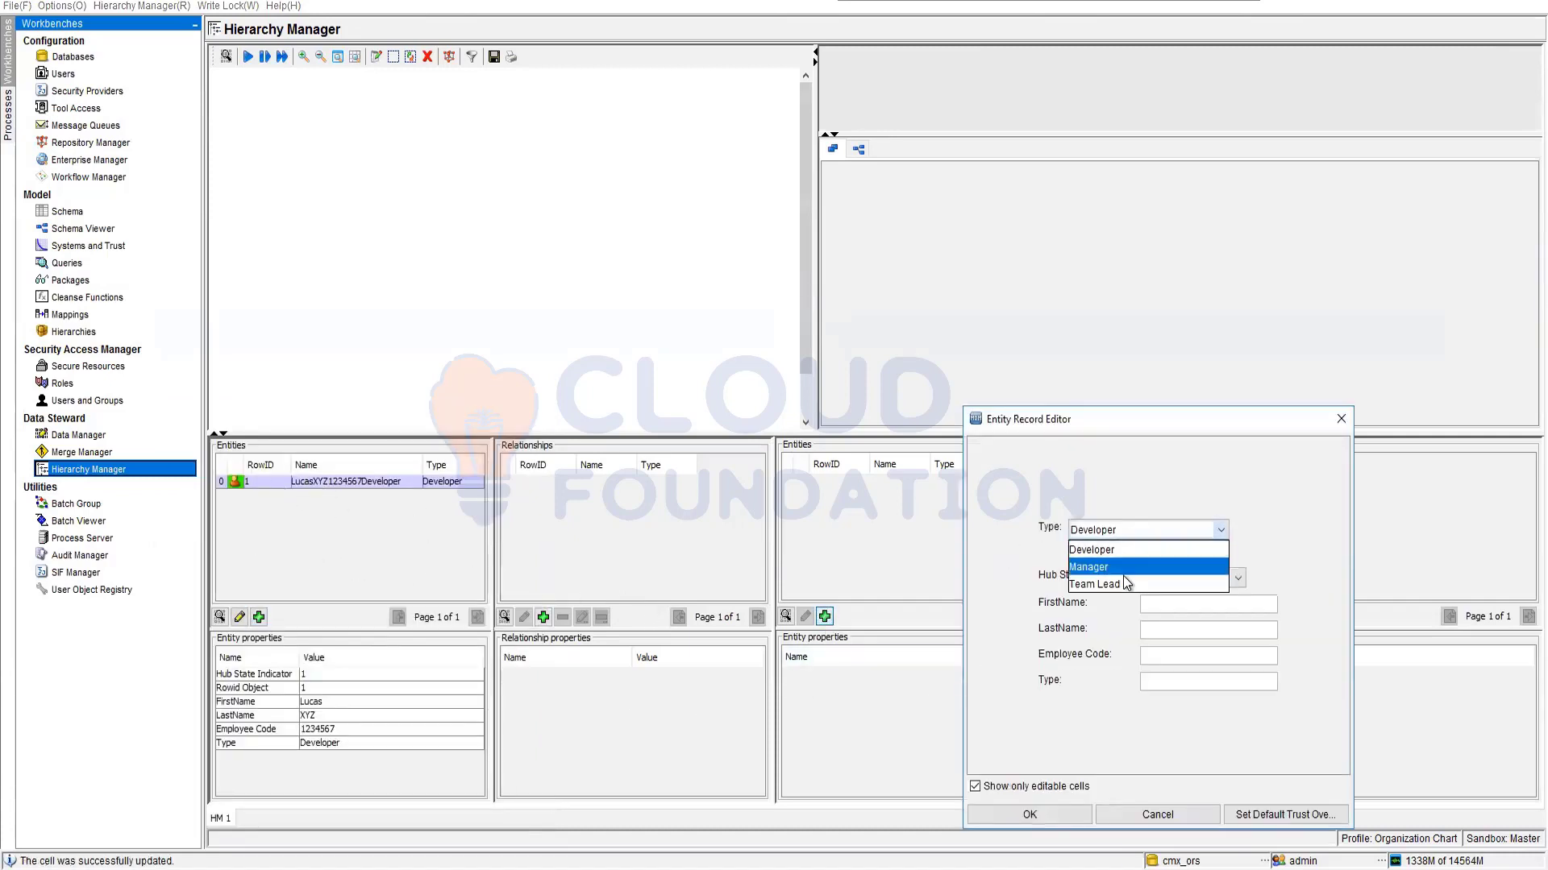
pyautogui.click(1124, 575)
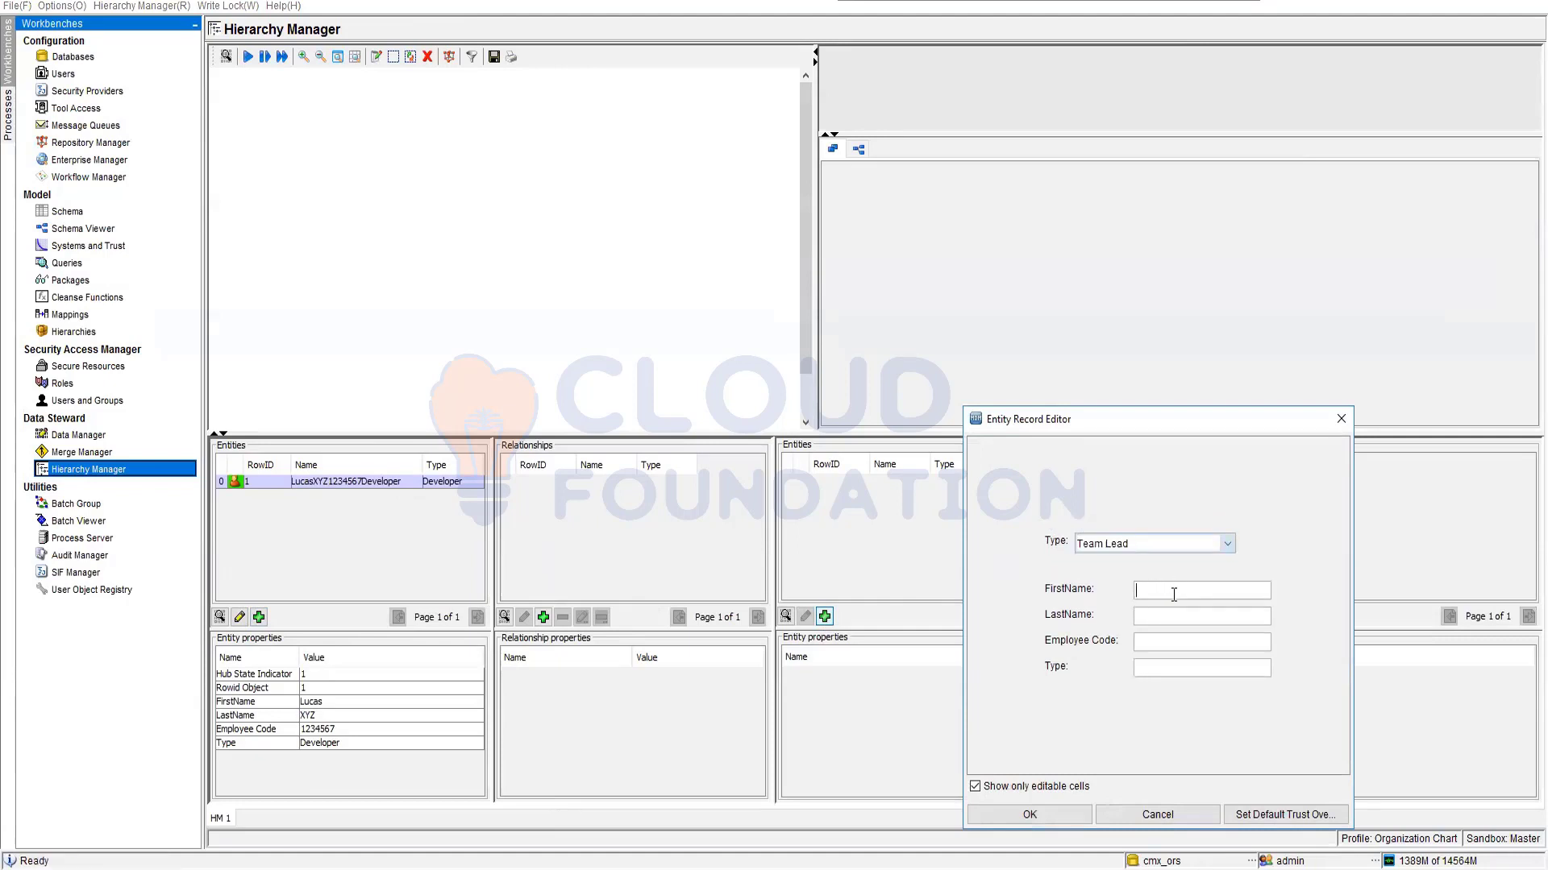
pyautogui.write('Susan')
pyautogui.press('Tab')
pyautogui.write('B')
pyautogui.press('Tab')
pyautogui.write('3214567')
pyautogui.click(1180, 671)
pyautogui.write('Team Lead')
pyautogui.click(1038, 814)
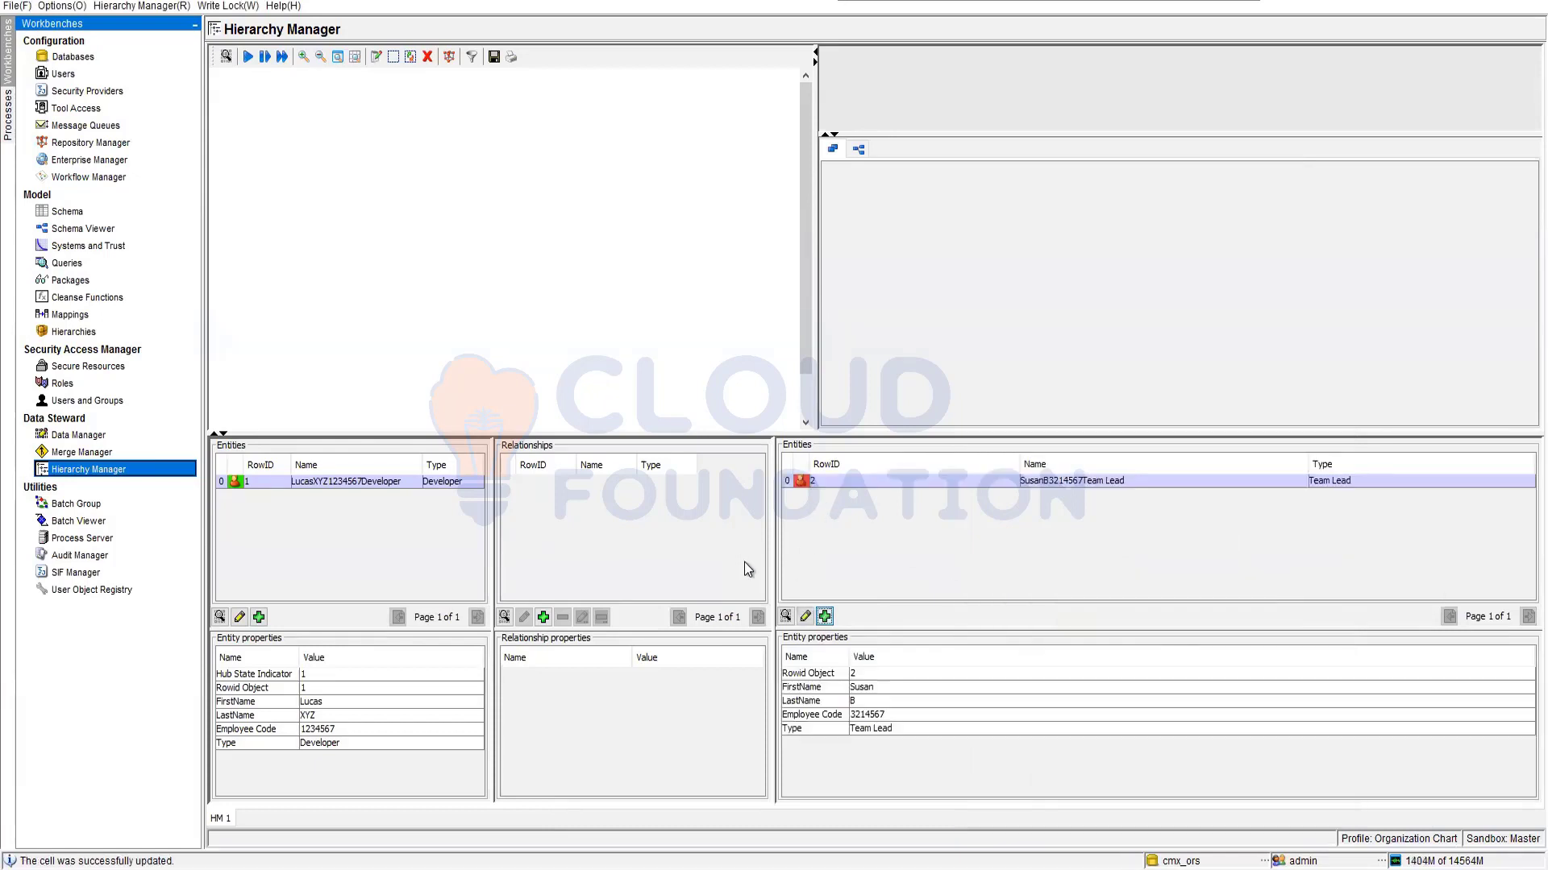
# Add a Lead to Developer relationship from the team lead to the developer in the Organizational Chart hierarchy, without start or end dates
pyautogui.click(543, 616)
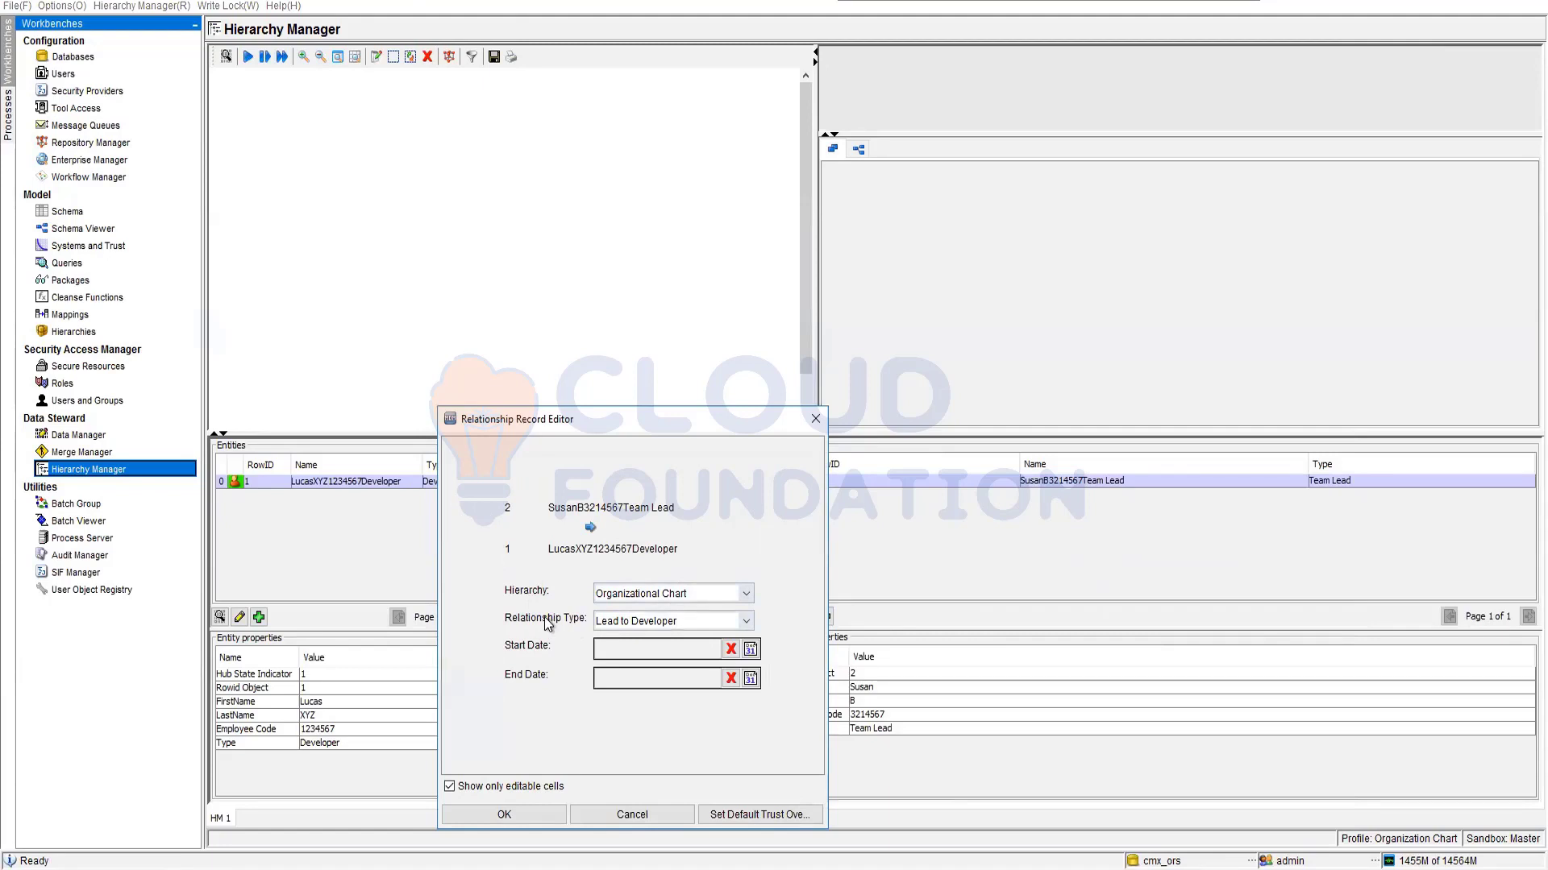
pyautogui.click(634, 624)
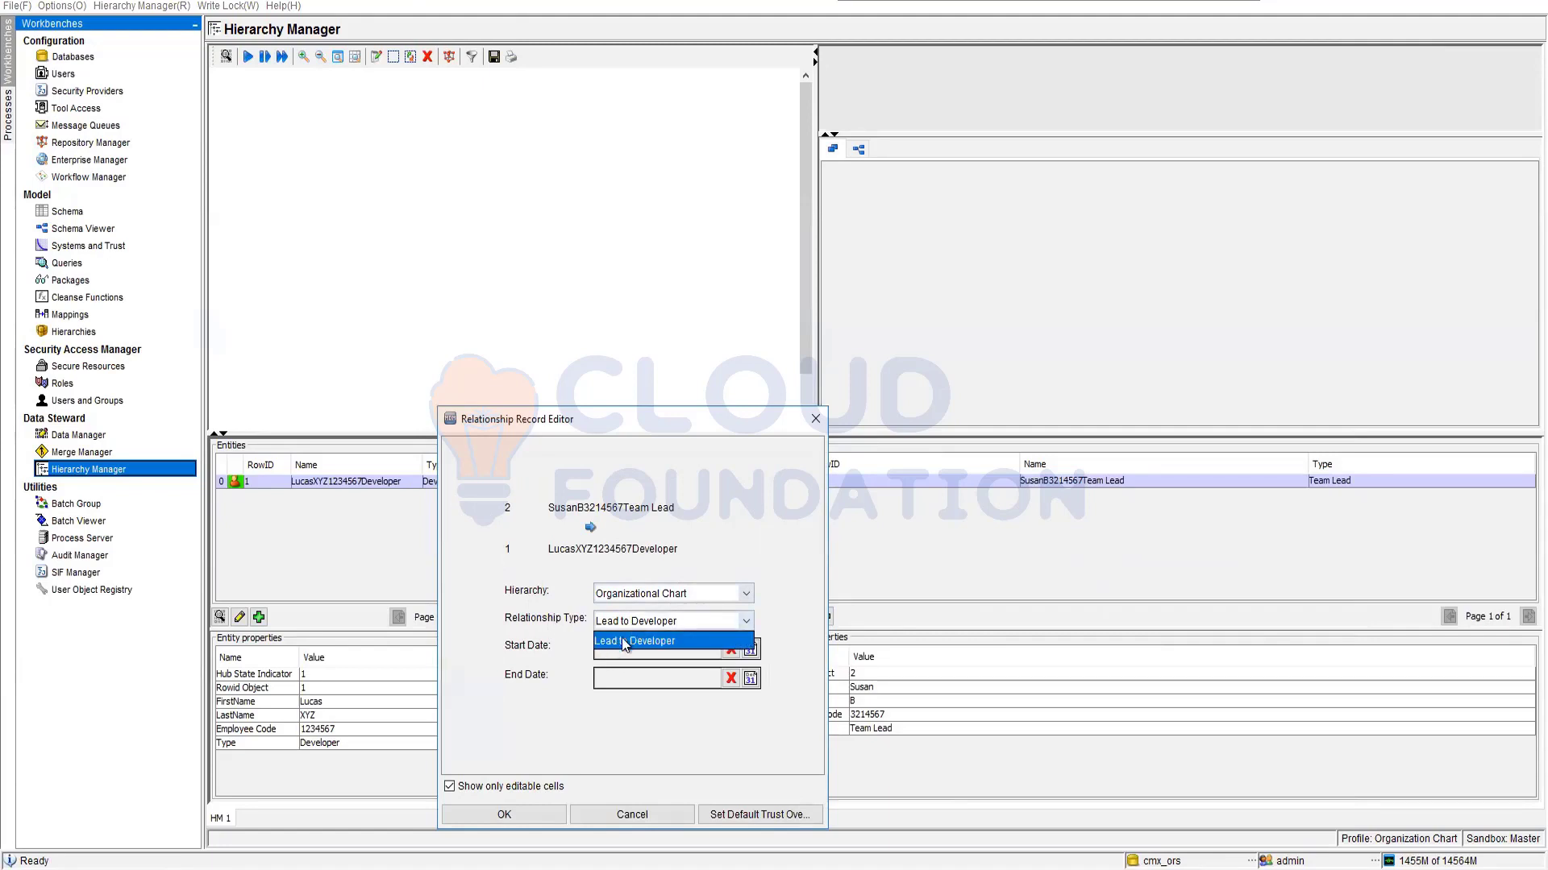
pyautogui.click(628, 683)
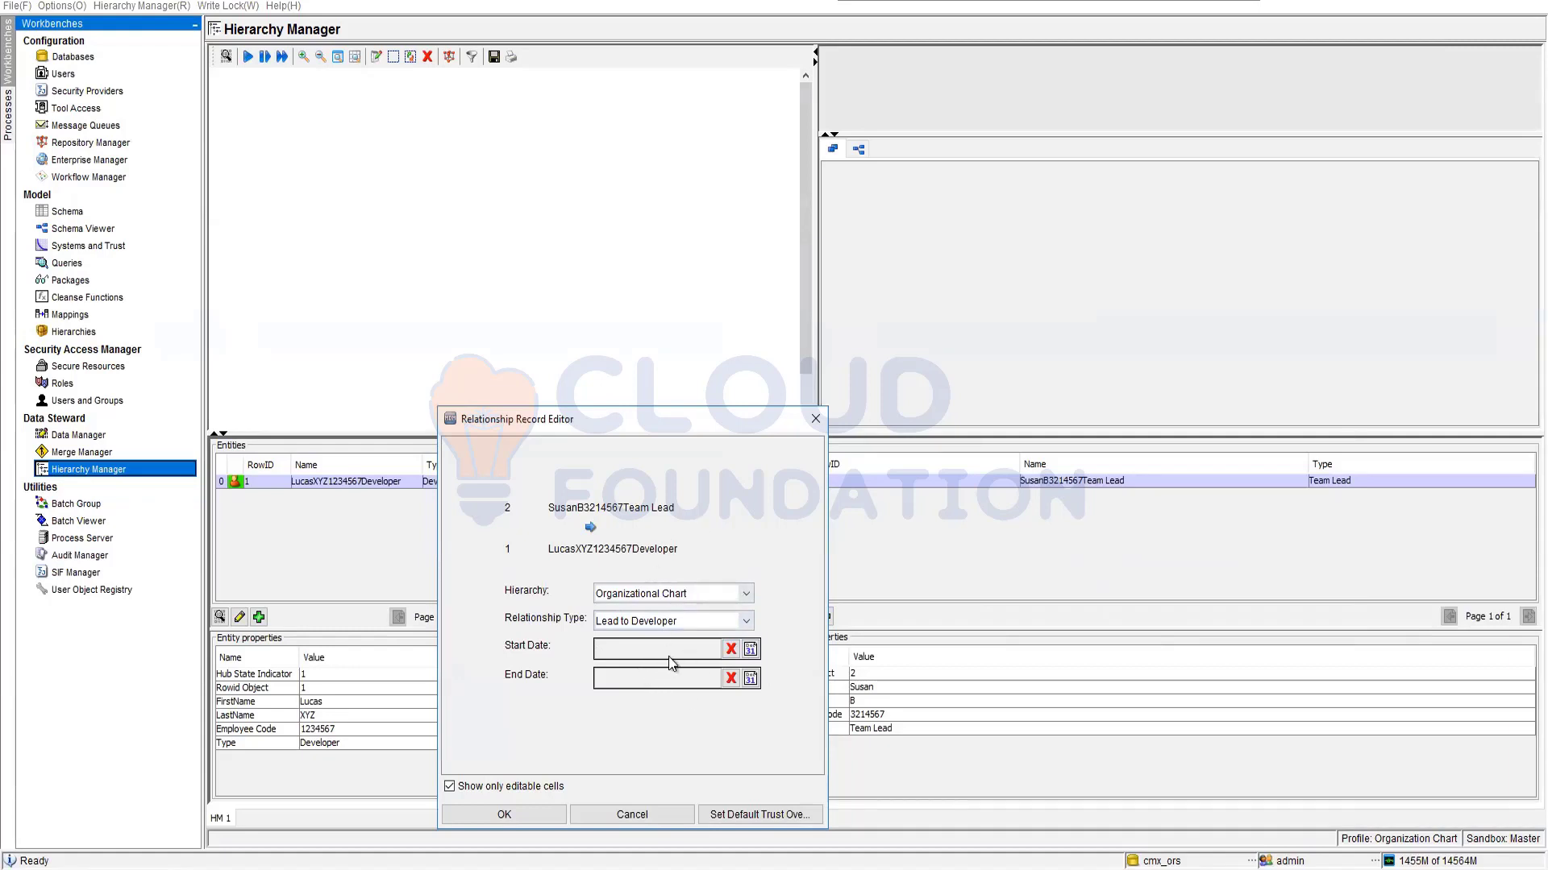
pyautogui.click(535, 808)
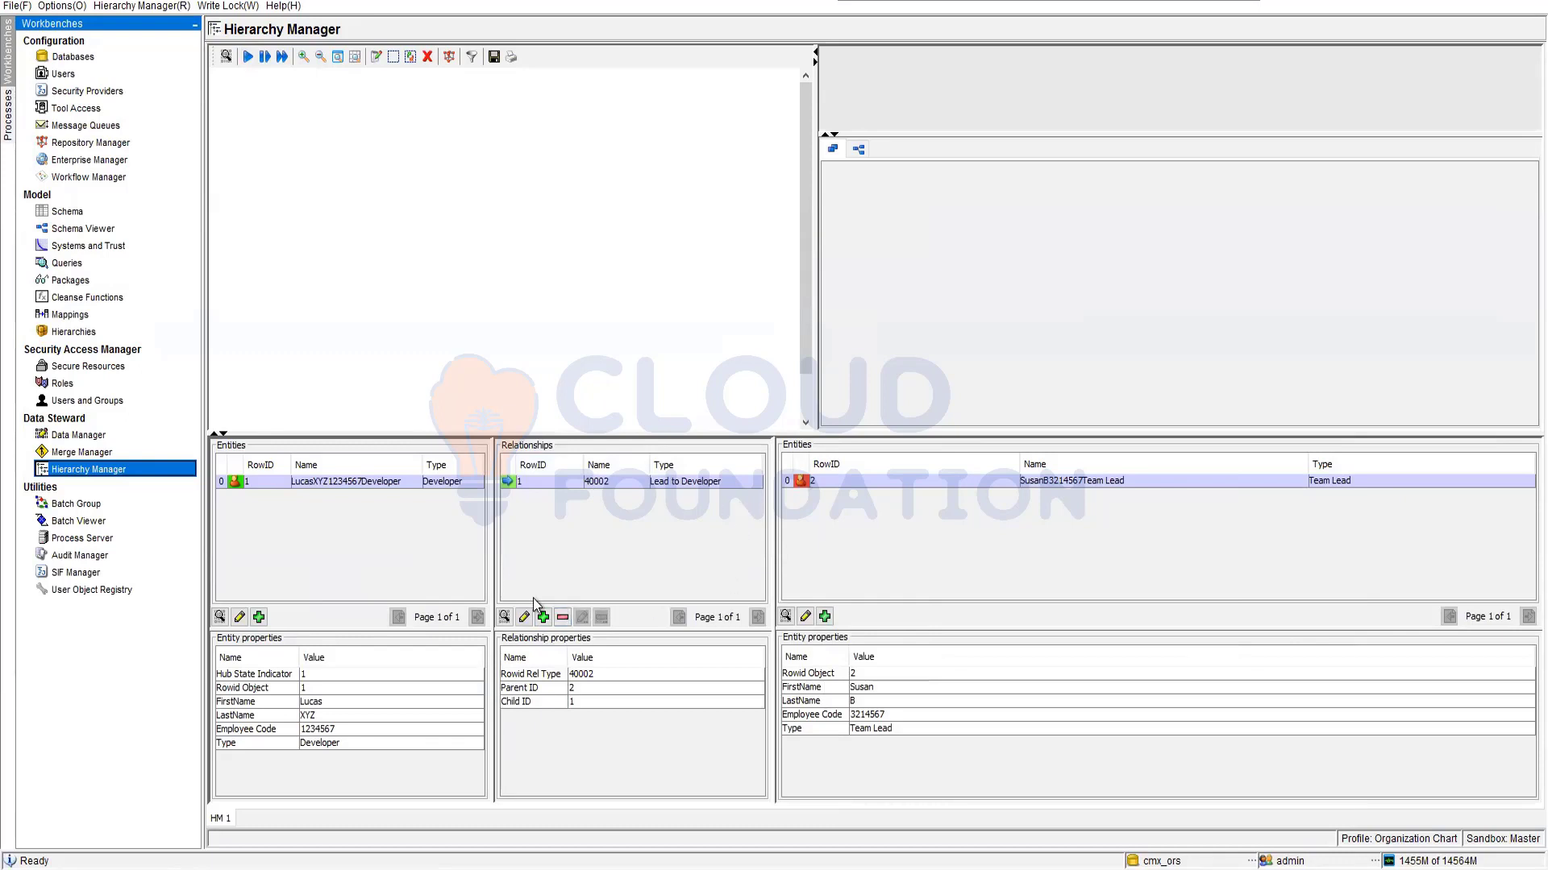
# Search Developer entities by the developer's exact first name and load the matching record into the hierarchy graph
pyautogui.click(228, 59)
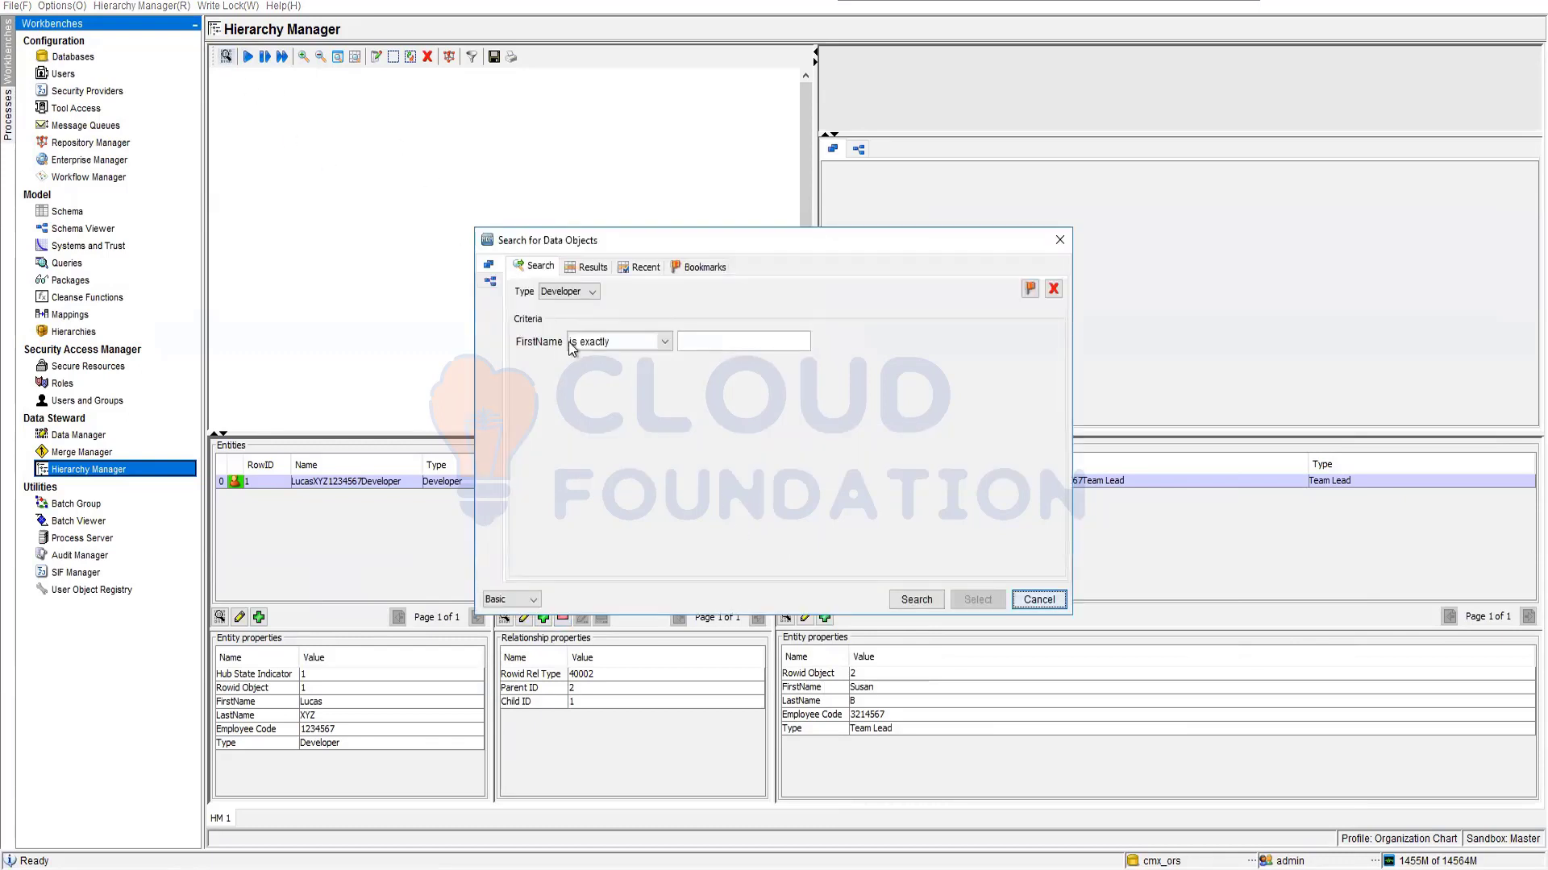
pyautogui.click(686, 342)
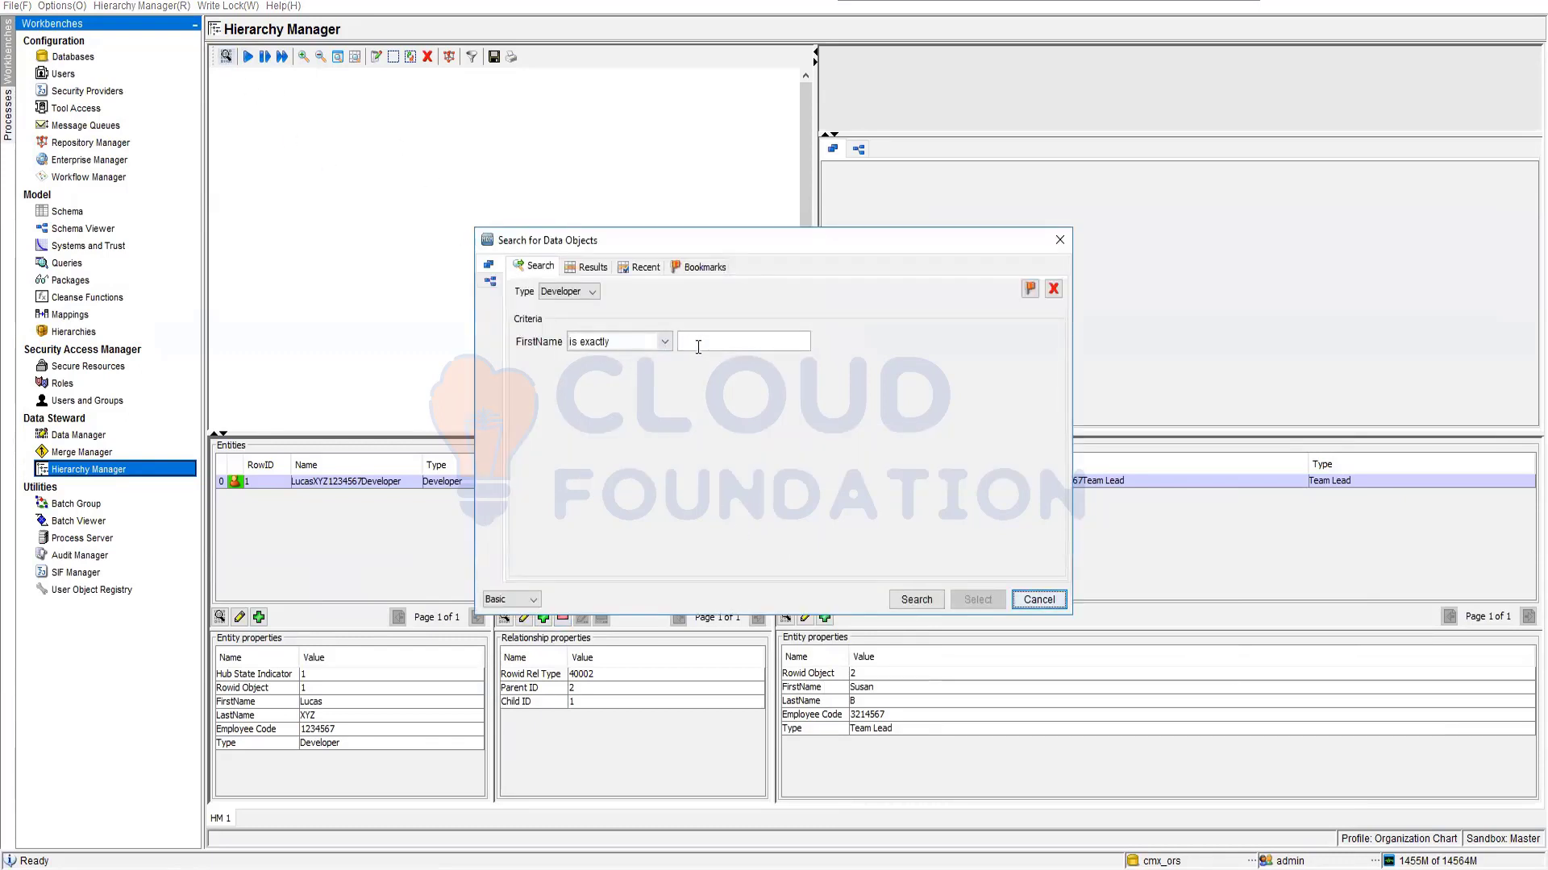
pyautogui.write('Lucas')
pyautogui.click(935, 599)
pyautogui.doubleClick(660, 304)
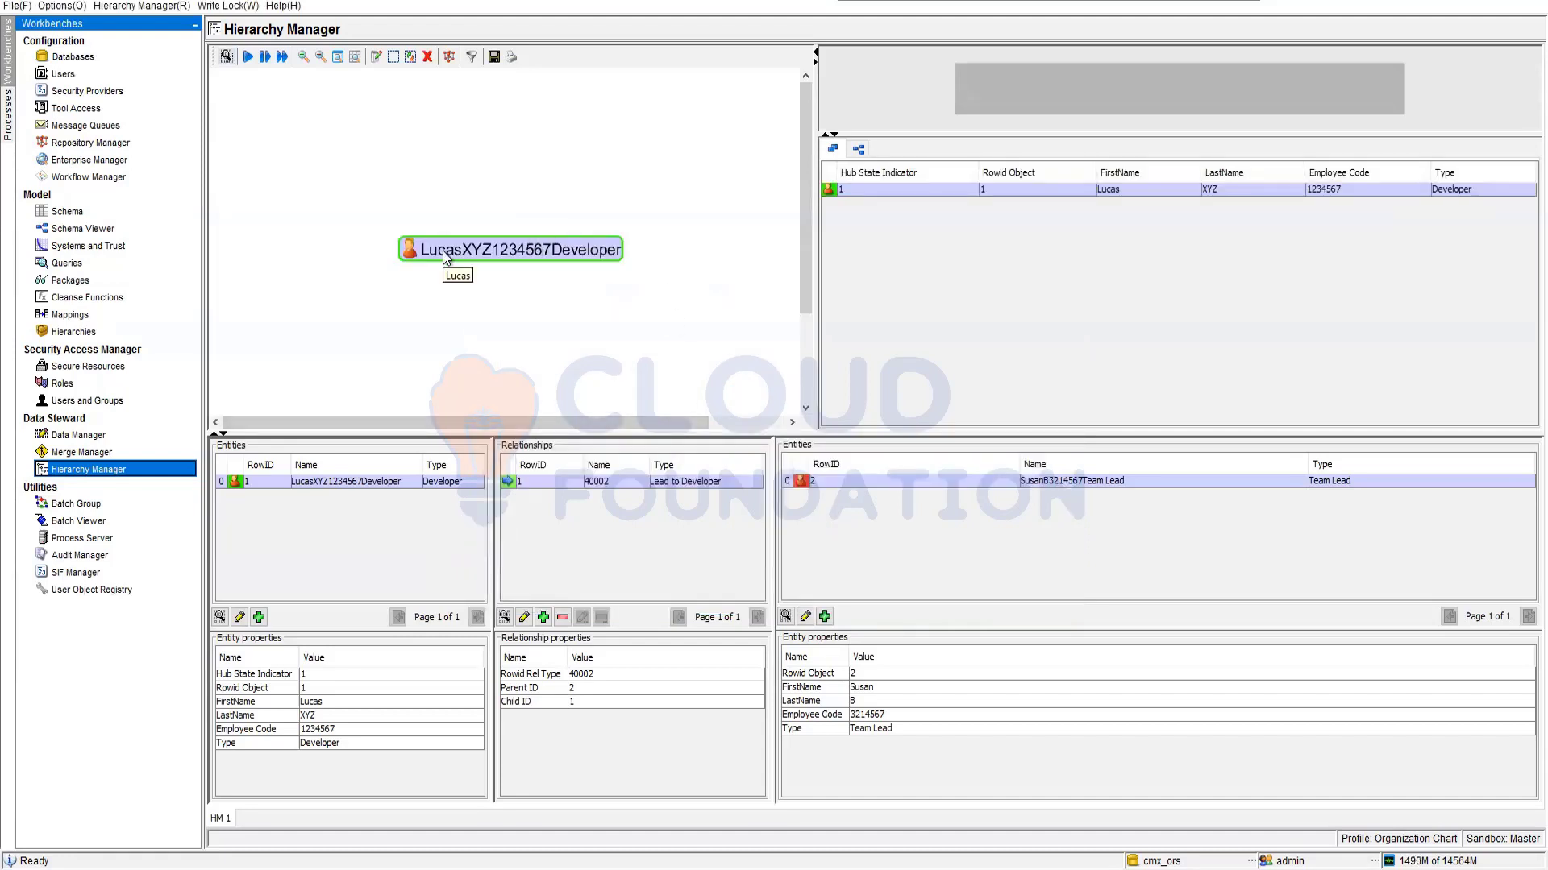
# Fetch one hop from the developer entity in the graph, and try to draw another relationship from its node
pyautogui.rightClick(445, 253)
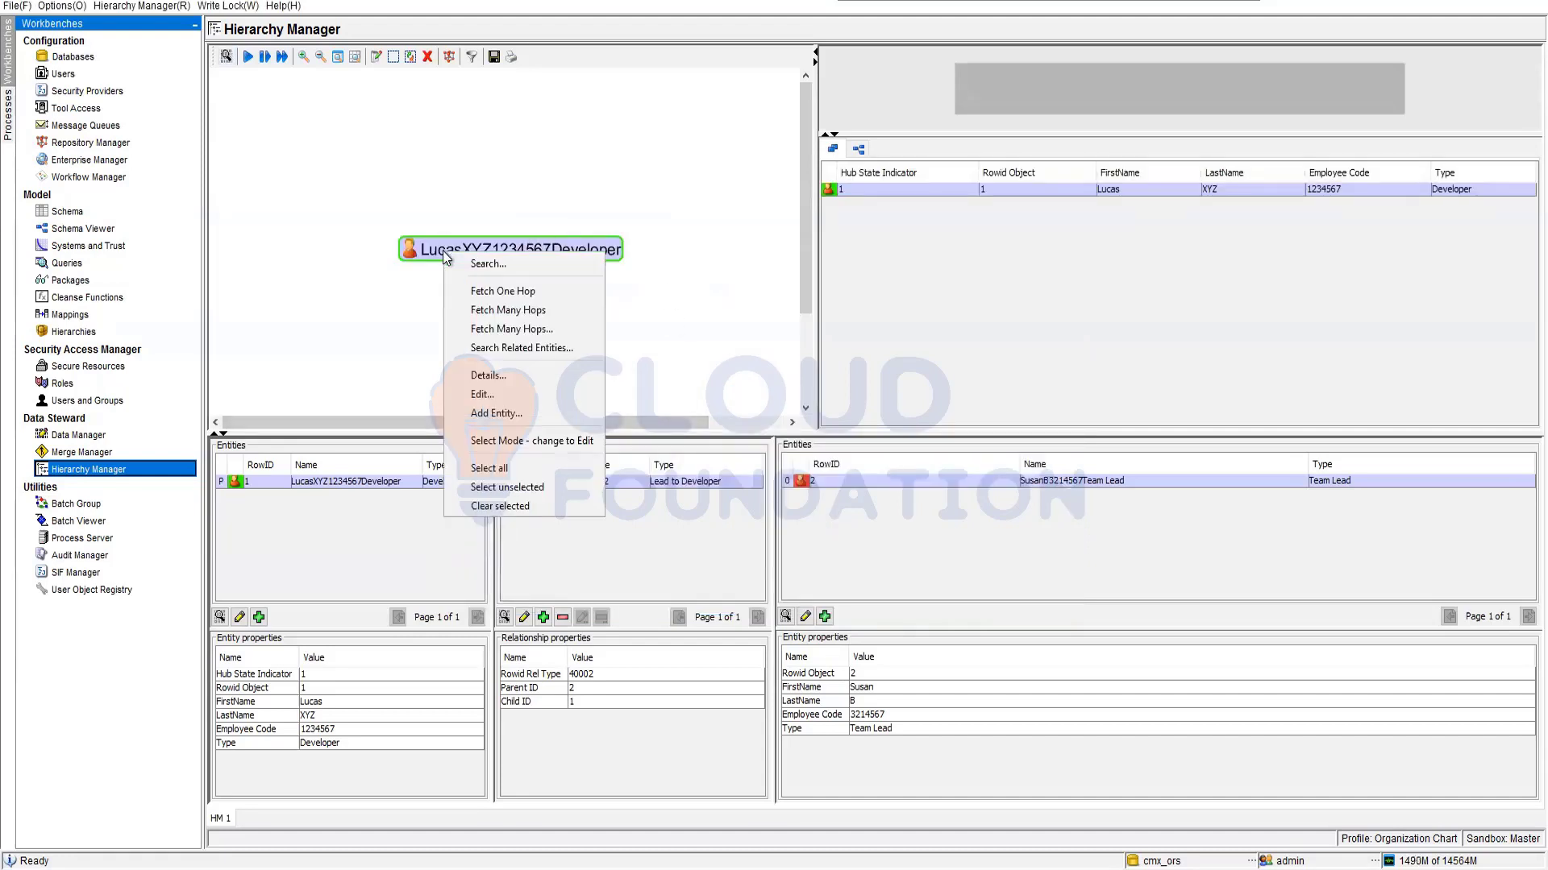
pyautogui.click(510, 289)
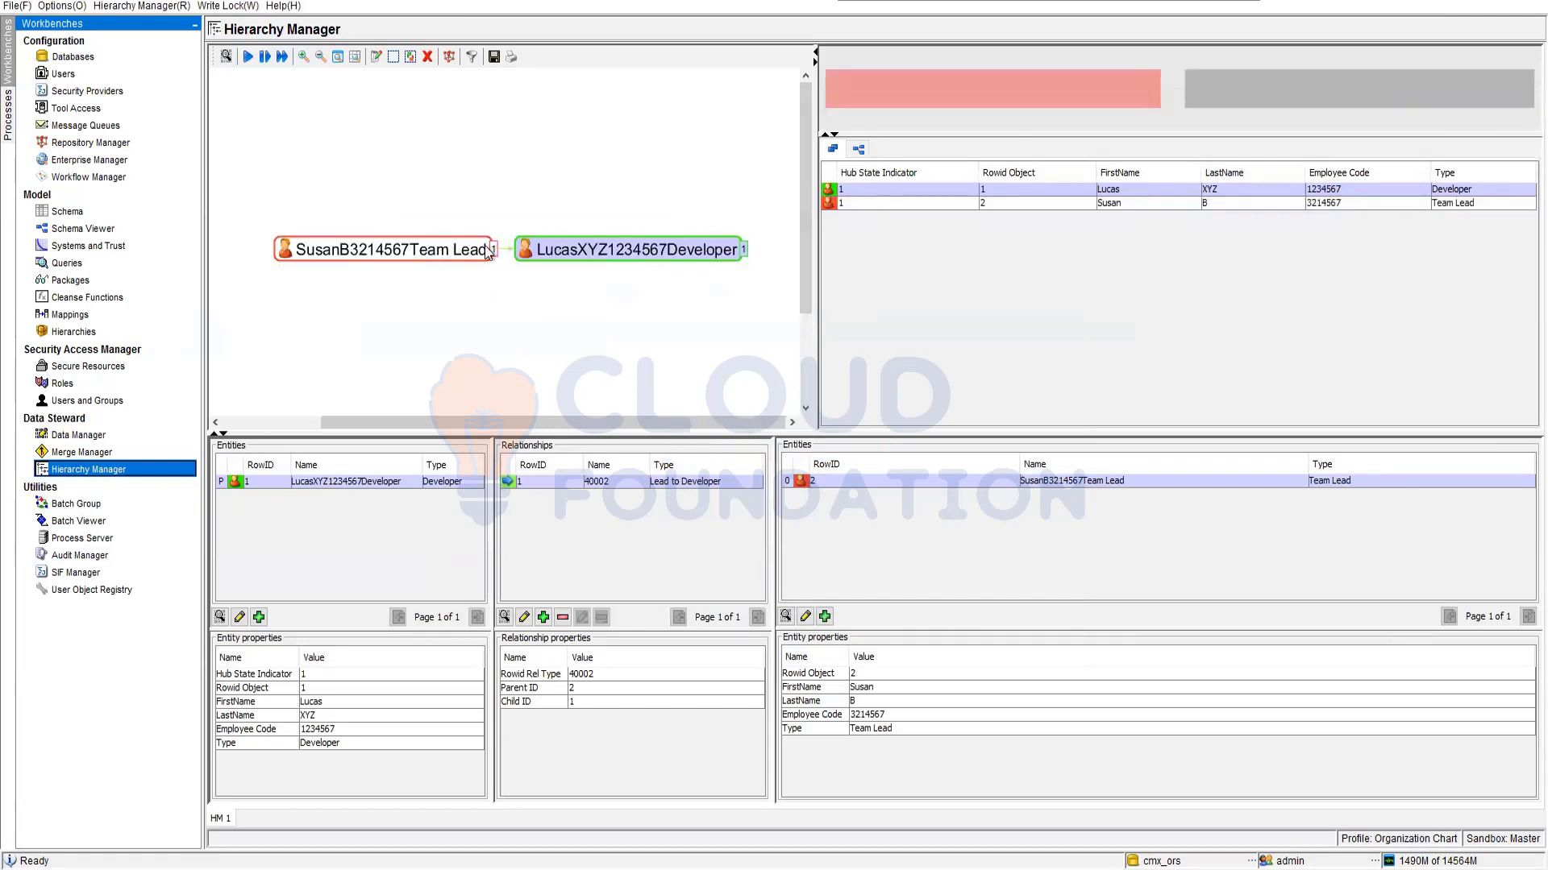
pyautogui.moveTo(565, 251); pyautogui.dragTo(676, 270)
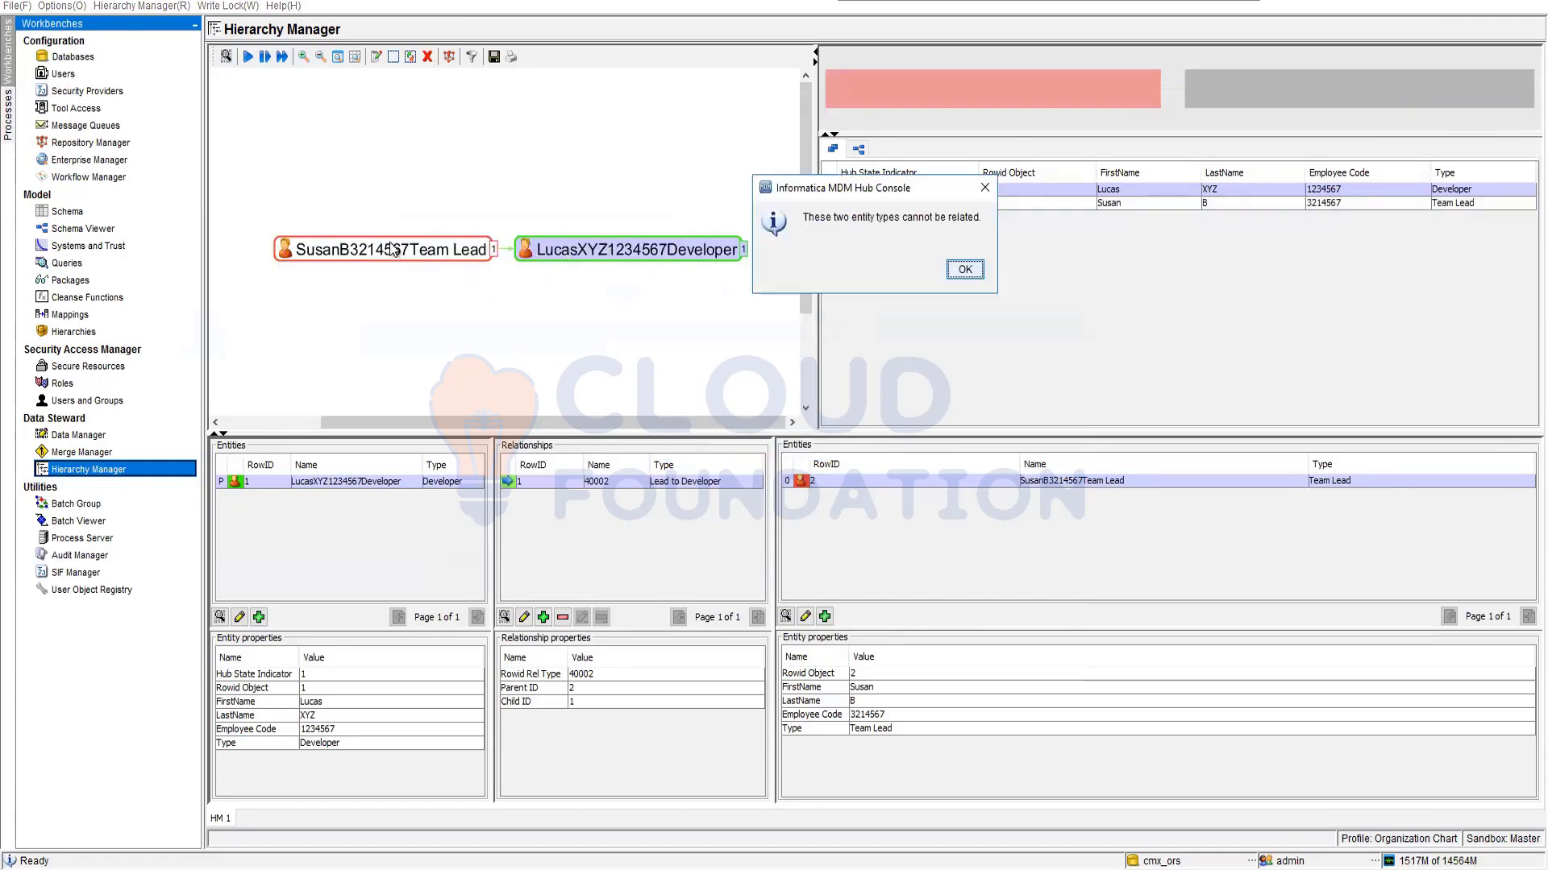
# Dismiss the message dialog and clear the node selection in the hierarchy graph
pyautogui.click(968, 269)
pyautogui.click(481, 254)
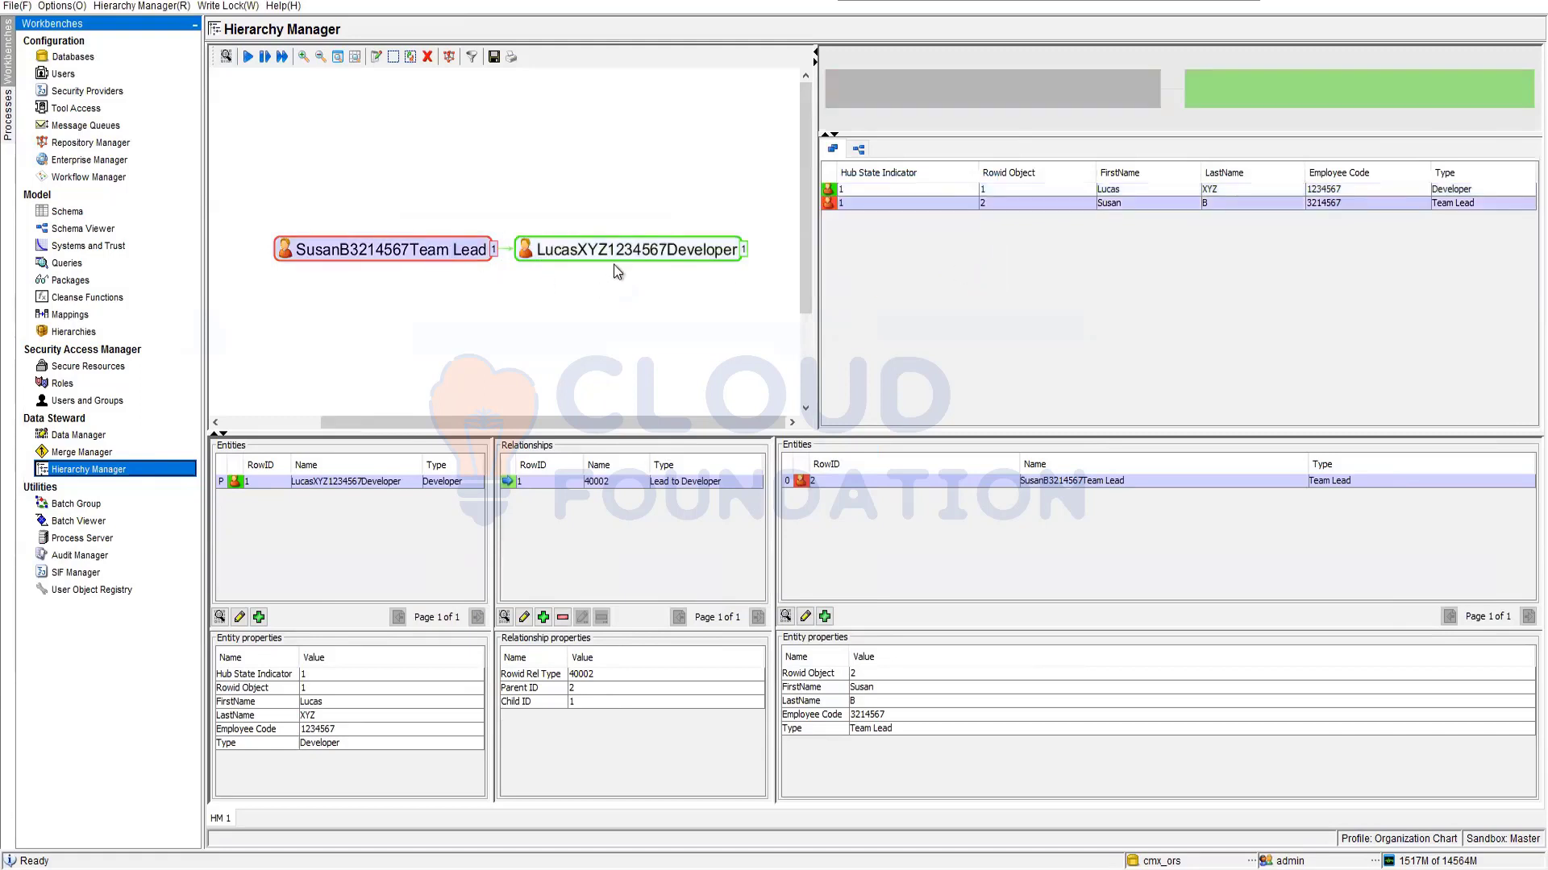
pyautogui.click(621, 255)
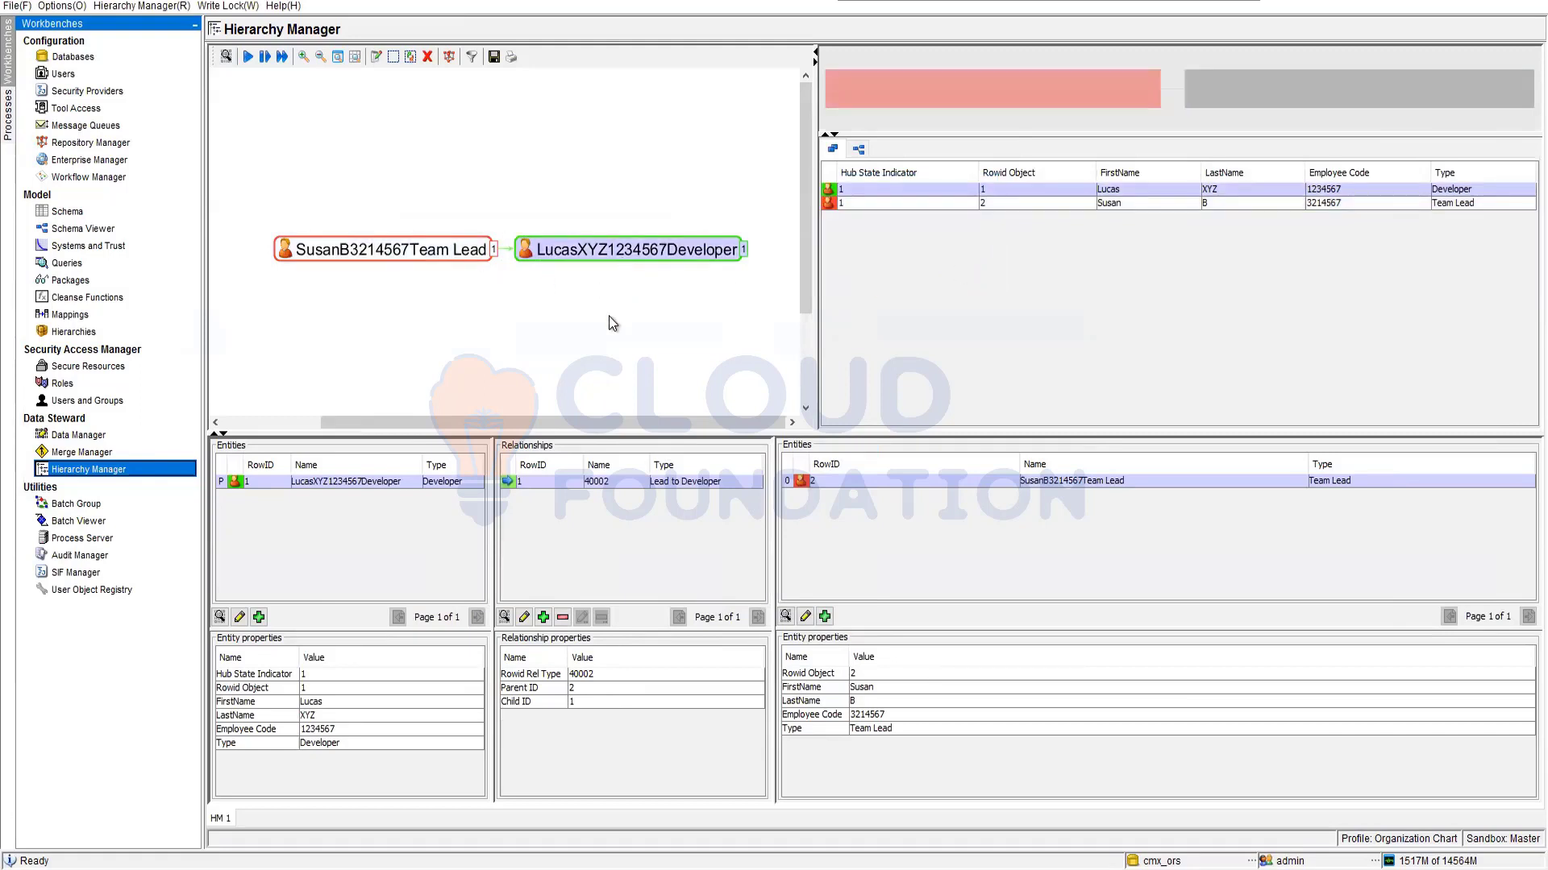
pyautogui.click(379, 305)
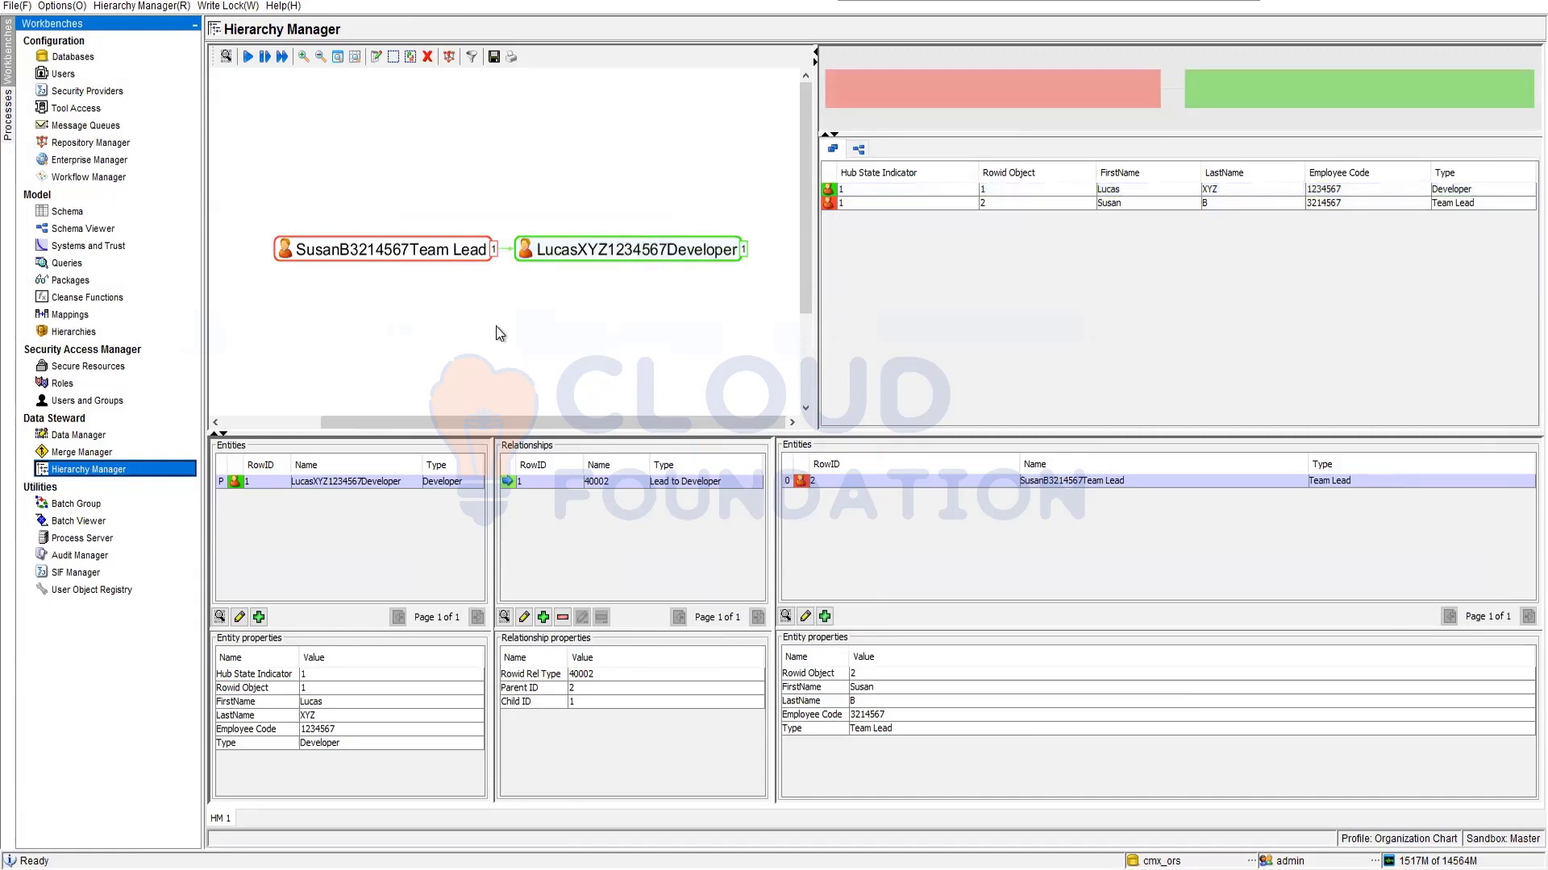
# Create a Manager entity alongside the developer, entering the first name, last name, employee code and type Manager
pyautogui.click(239, 618)
pyautogui.click(399, 527)
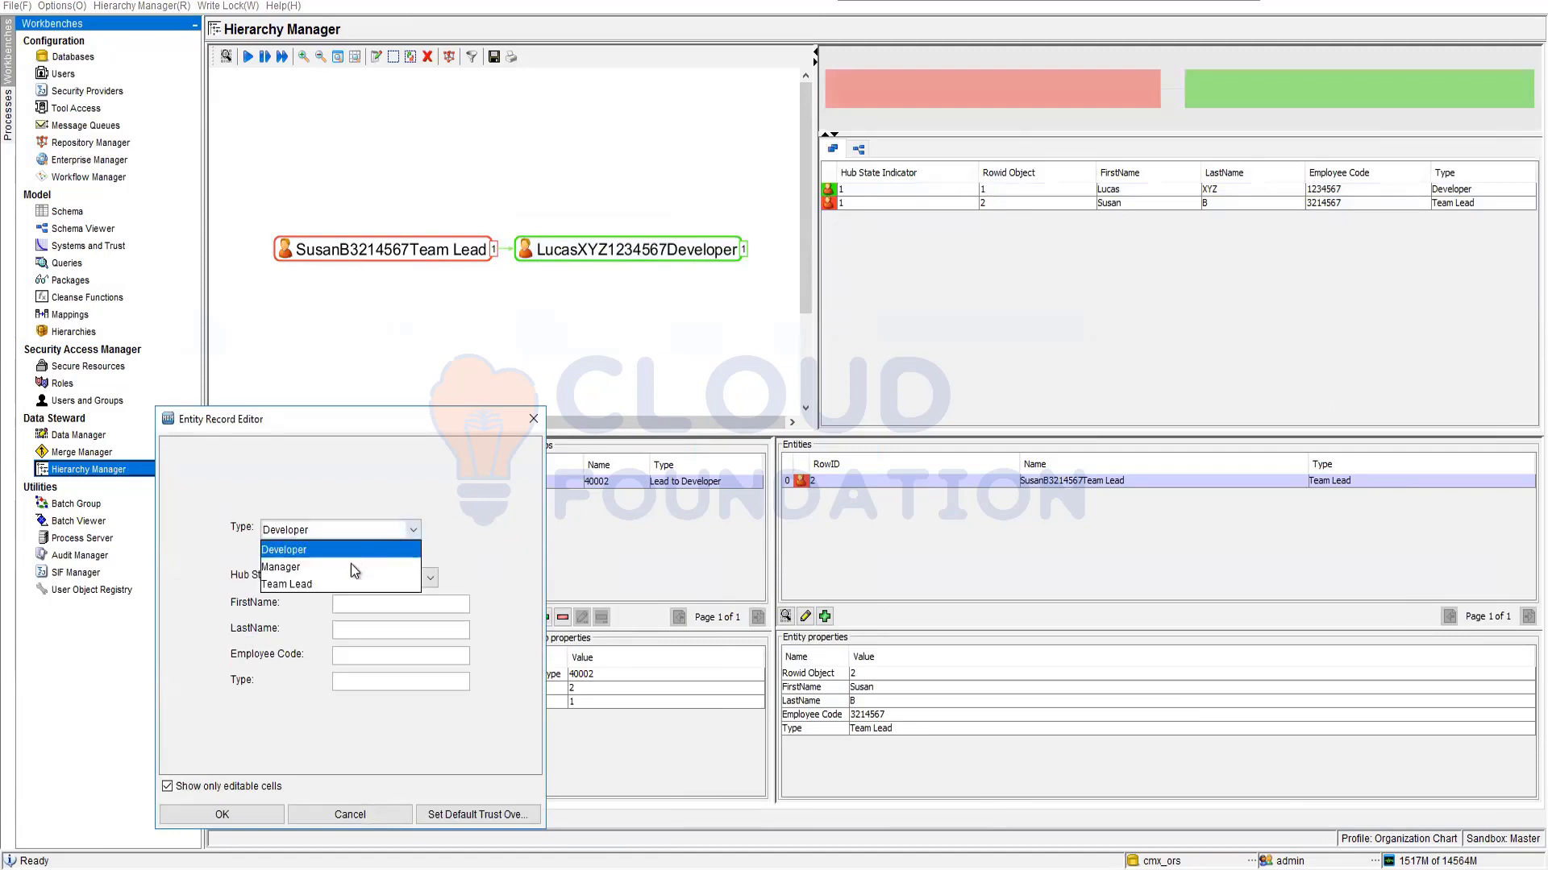
pyautogui.click(350, 562)
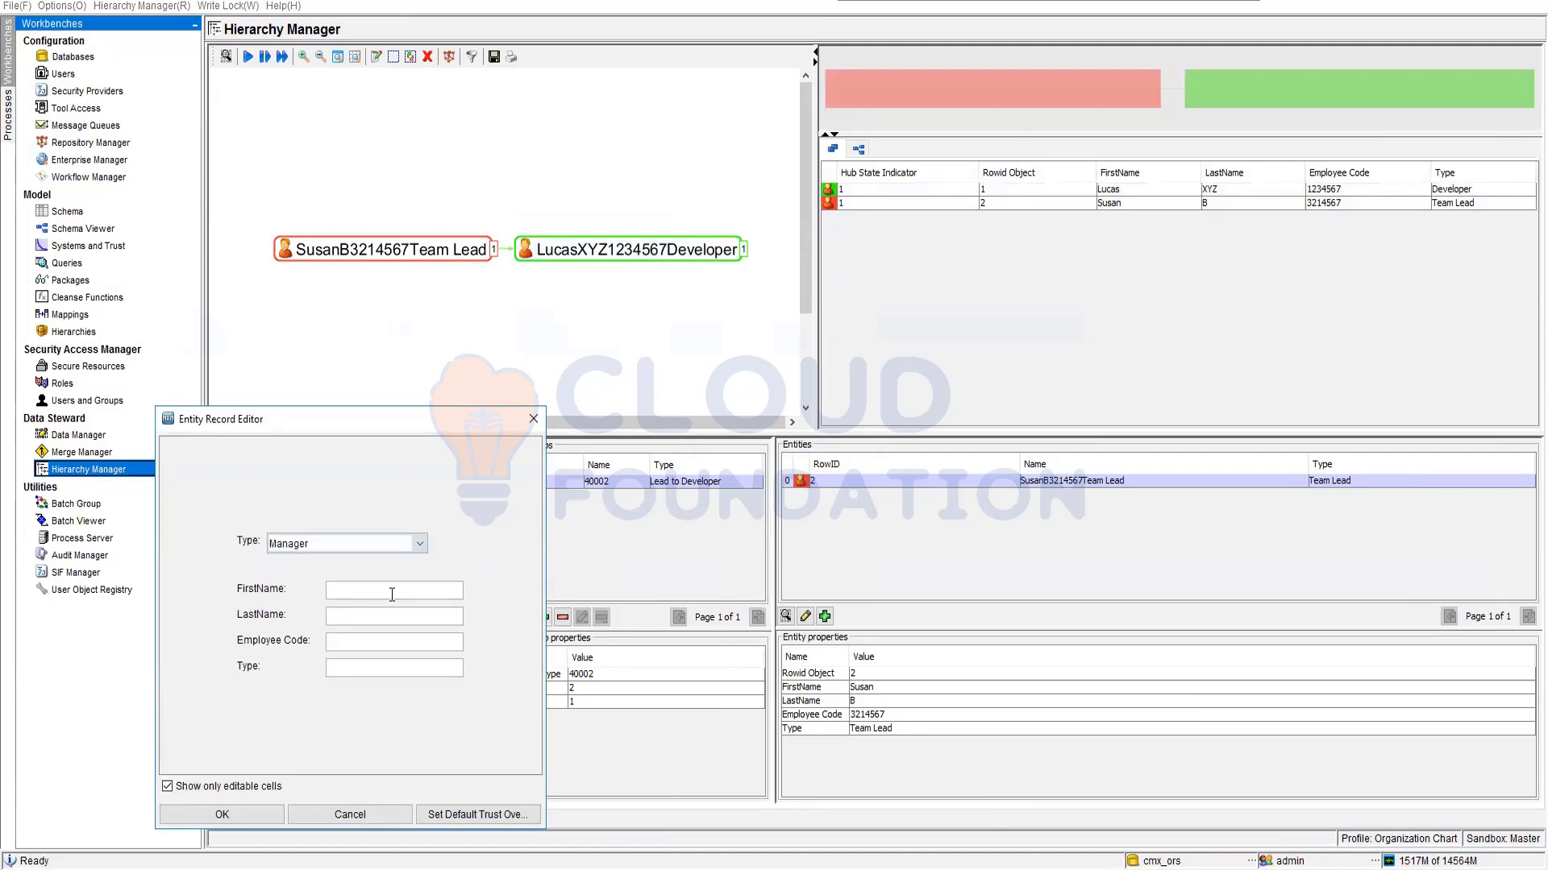
pyautogui.write('Shilpa')
pyautogui.click(377, 621)
pyautogui.write('K')
pyautogui.click(363, 640)
pyautogui.write('12545')
pyautogui.write('75')
pyautogui.write('manage')
pyautogui.write('r')
pyautogui.click(335, 674)
pyautogui.press('BackSpace')
pyautogui.write('M')
pyautogui.click(254, 814)
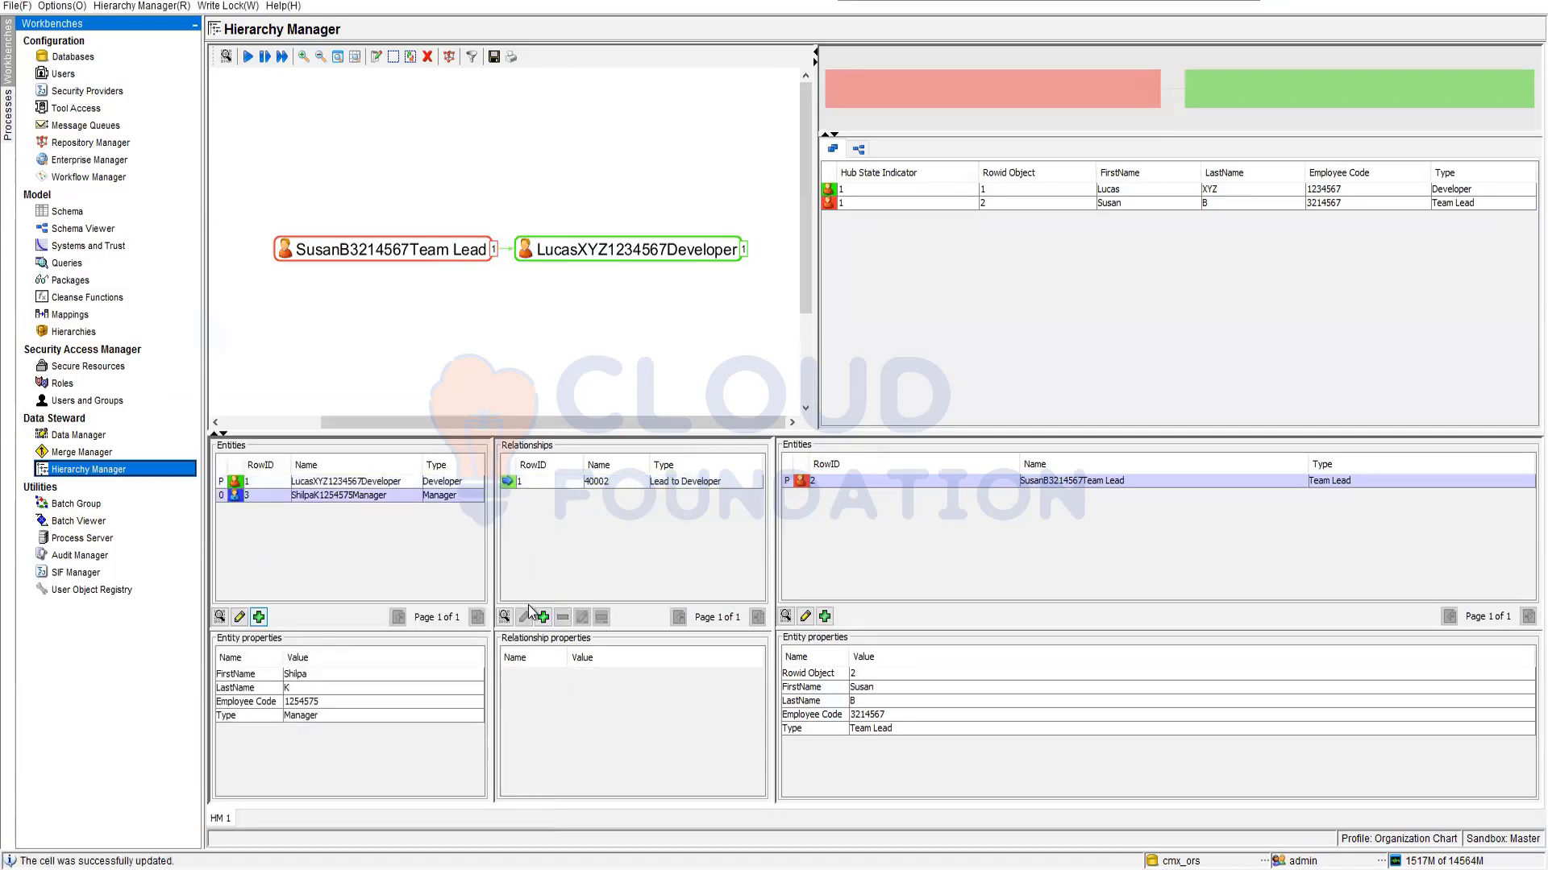
# Add a Manager to Lead relationship from the manager to the team lead in the Organizational Chart hierarchy, and fetch one hop from the team lead
pyautogui.click(542, 616)
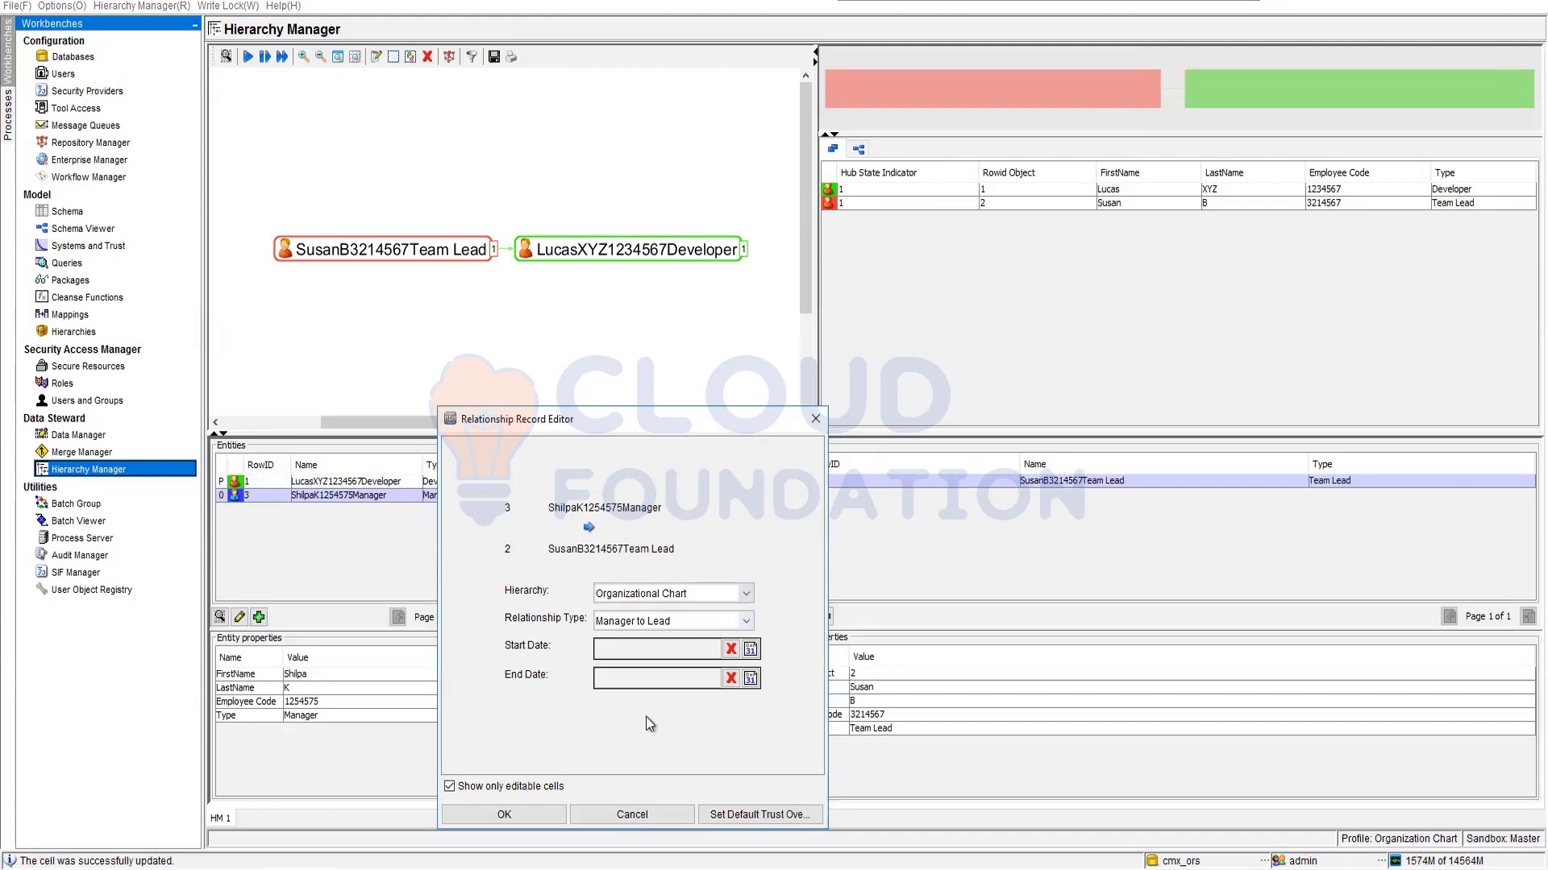
pyautogui.click(556, 814)
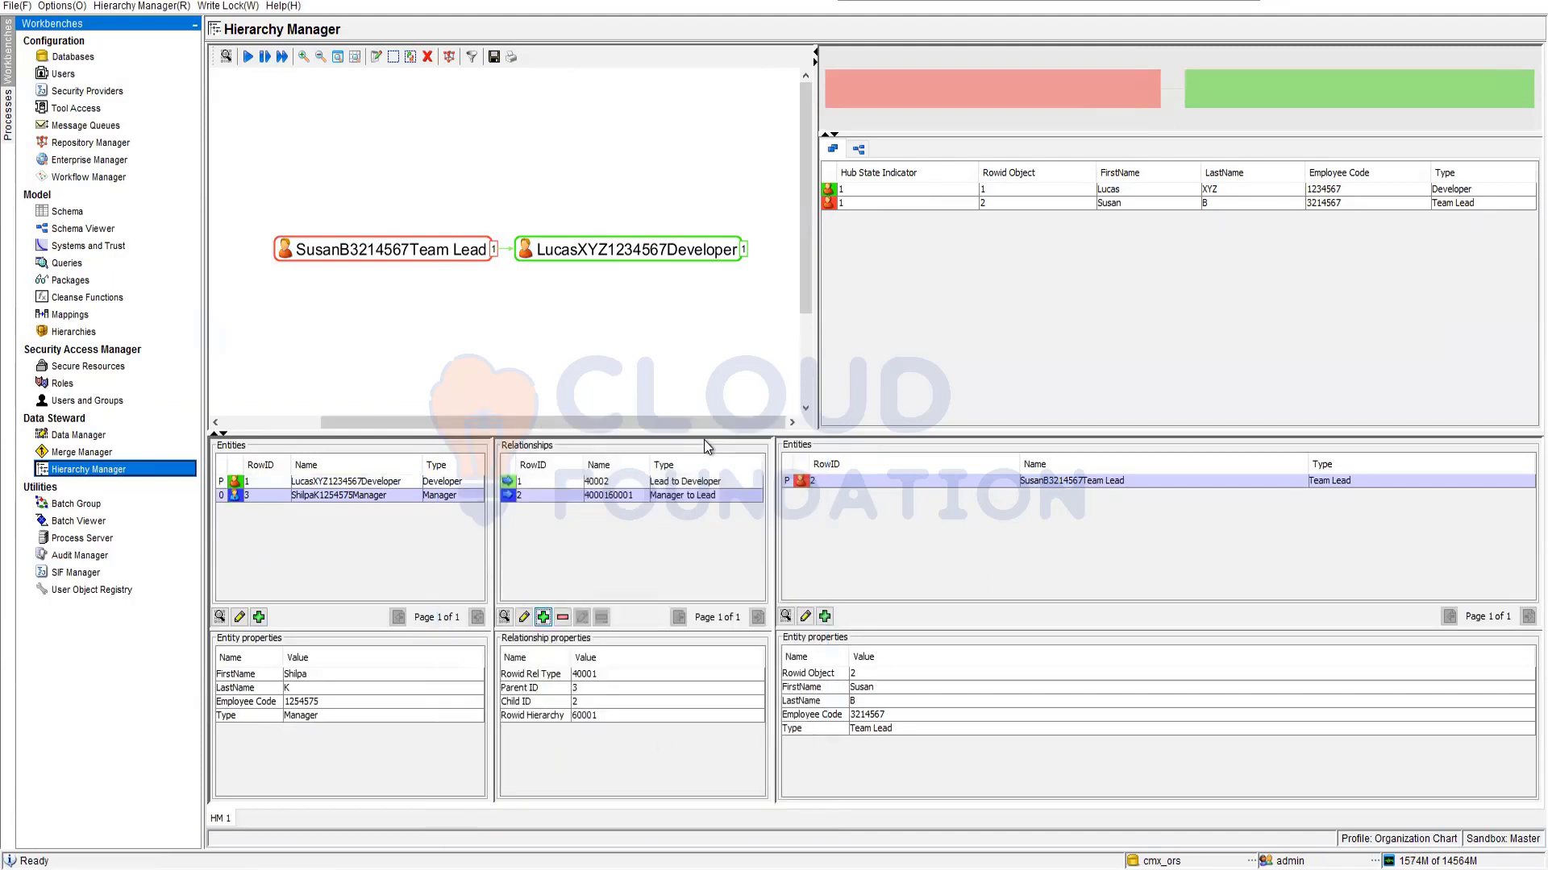
pyautogui.click(419, 247)
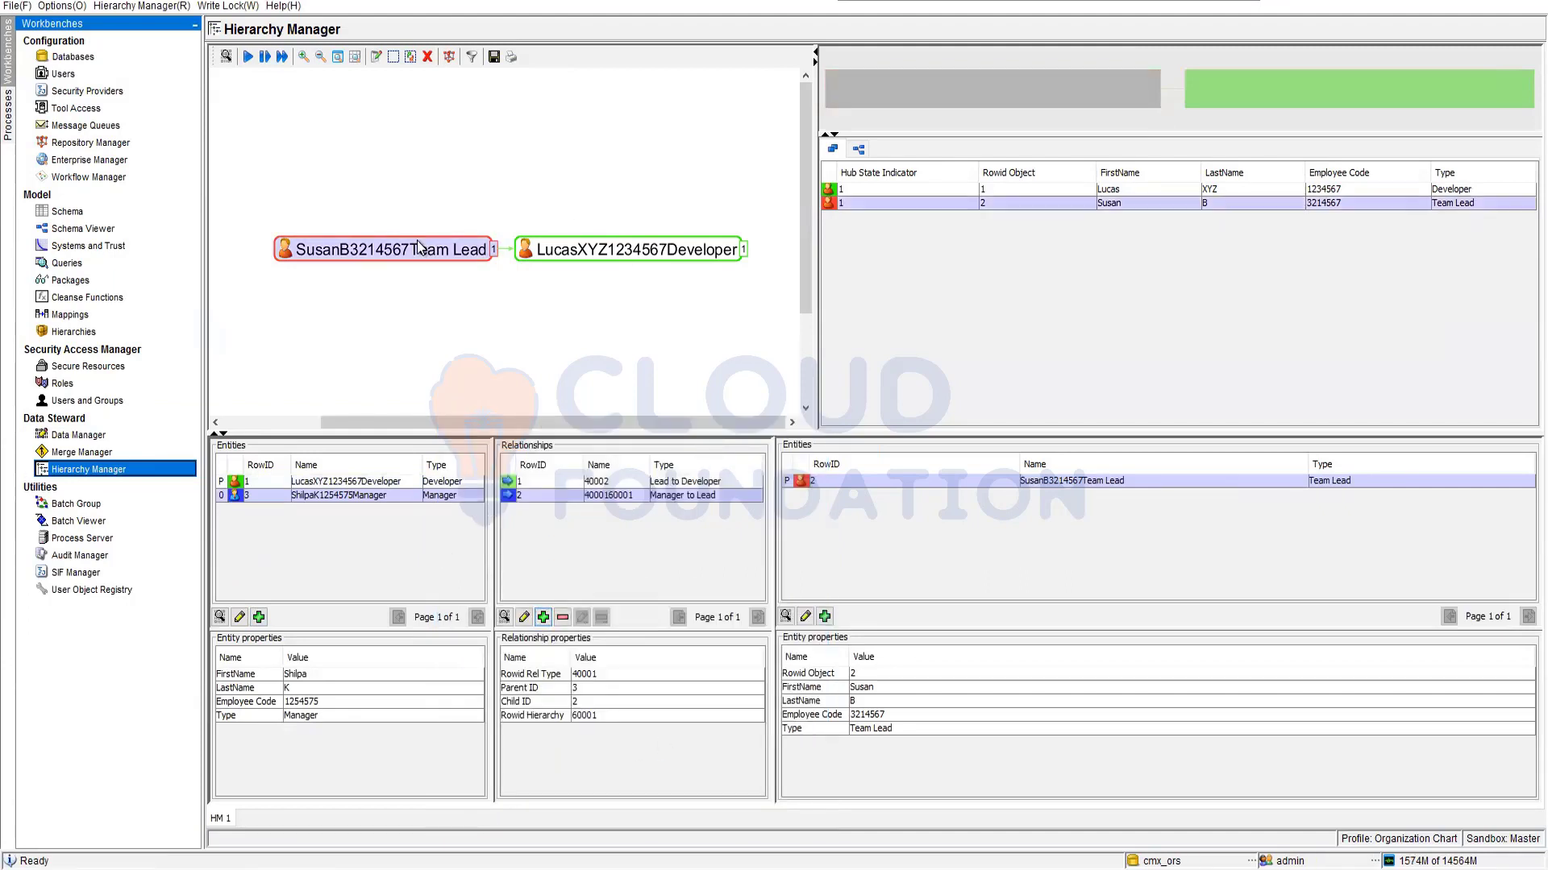
pyautogui.rightClick(418, 246)
pyautogui.click(468, 284)
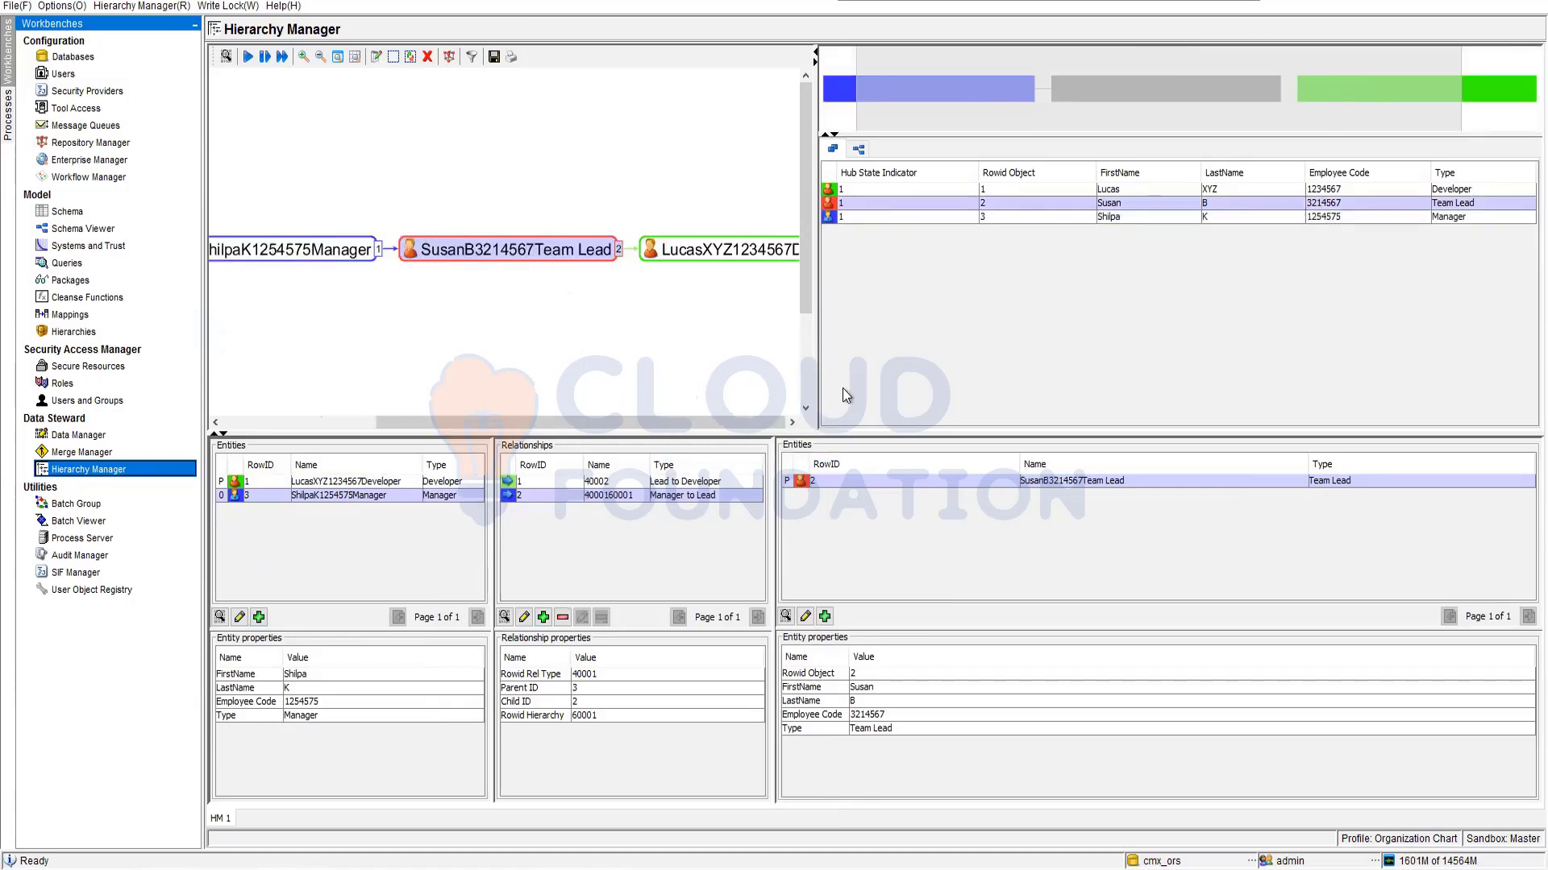
# Create a second Team Lead entity below the first one, entering the first name, last name, employee code and type Team Lead
pyautogui.click(824, 617)
pyautogui.click(1206, 530)
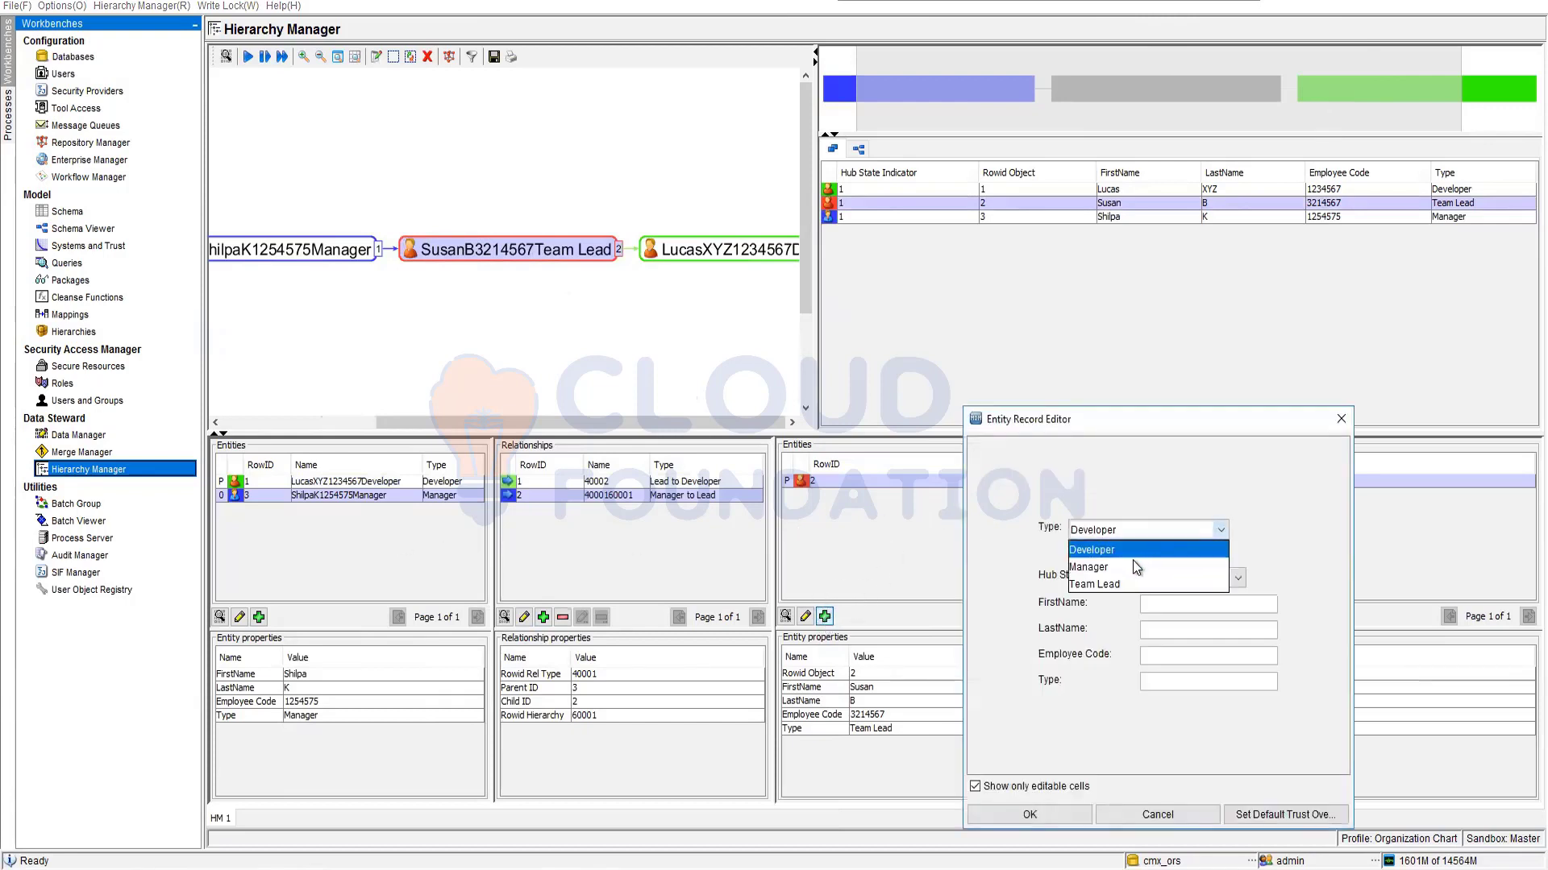
pyautogui.click(1134, 578)
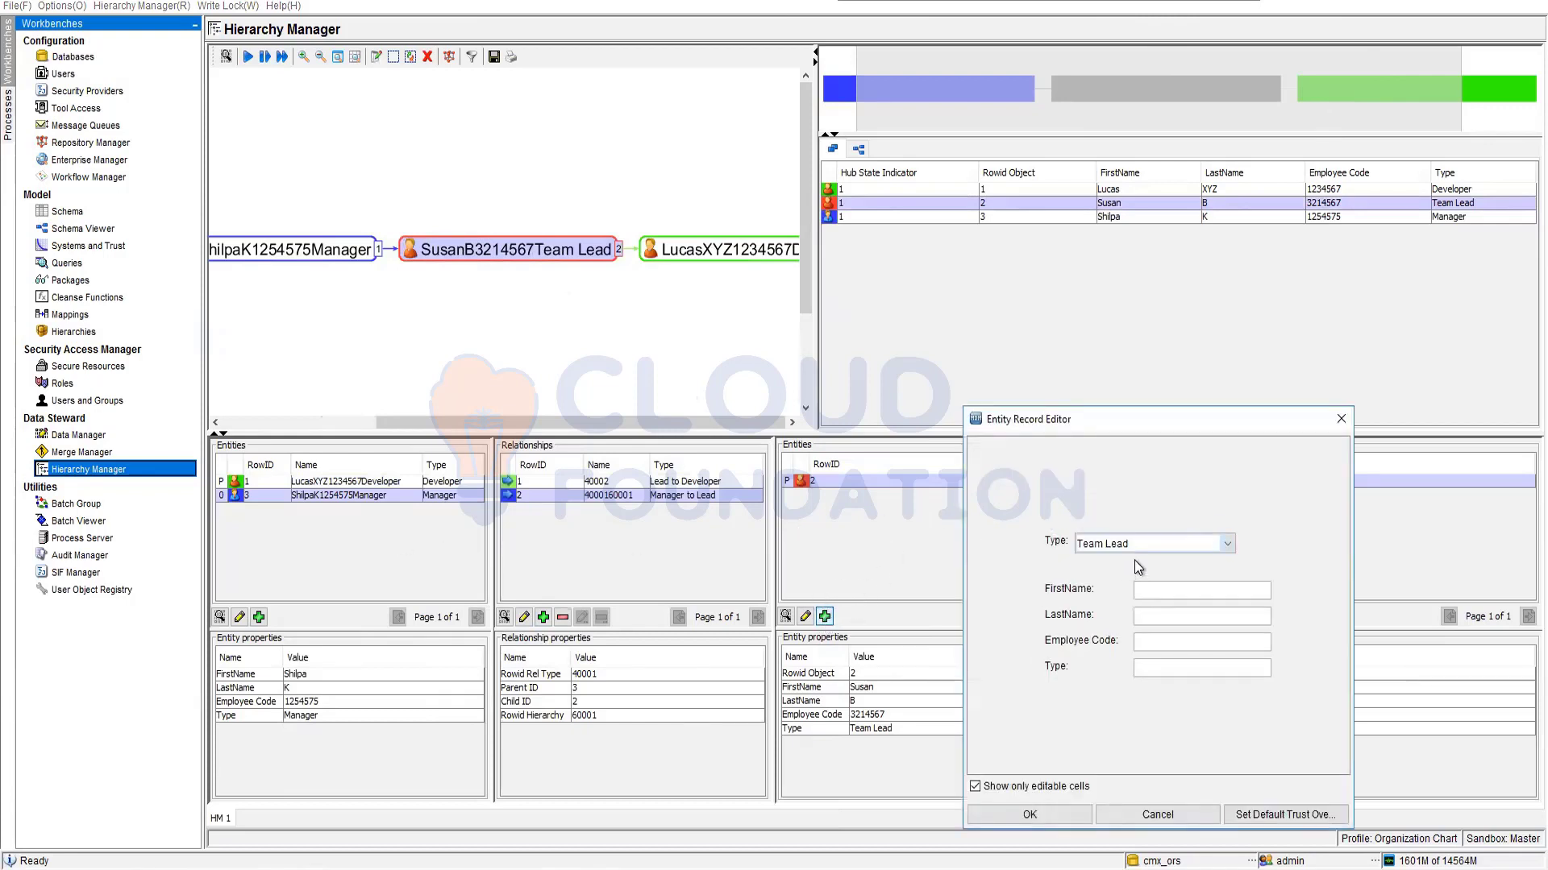
pyautogui.click(1168, 592)
pyautogui.write('Xyz')
pyautogui.press('Tab')
pyautogui.write('ABC')
pyautogui.press('Tab')
pyautogui.write('3366552')
pyautogui.write('Team Lead')
pyautogui.click(1056, 815)
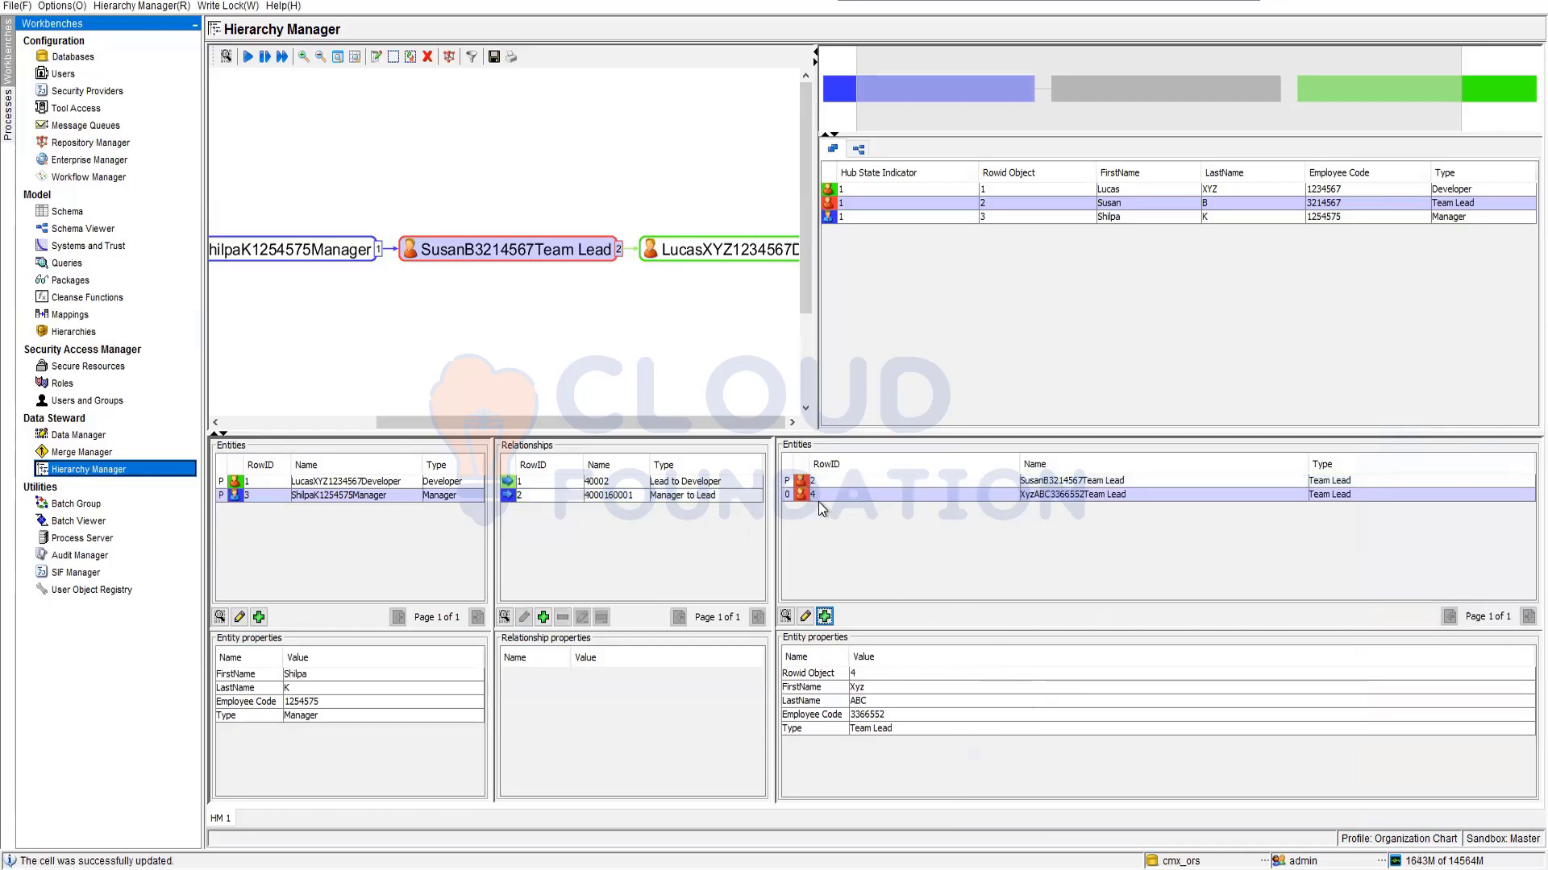
# Add a Manager to Lead relationship from the manager to the second team lead in the Organizational Chart hierarchy, and fetch many hops from the manager
pyautogui.click(543, 618)
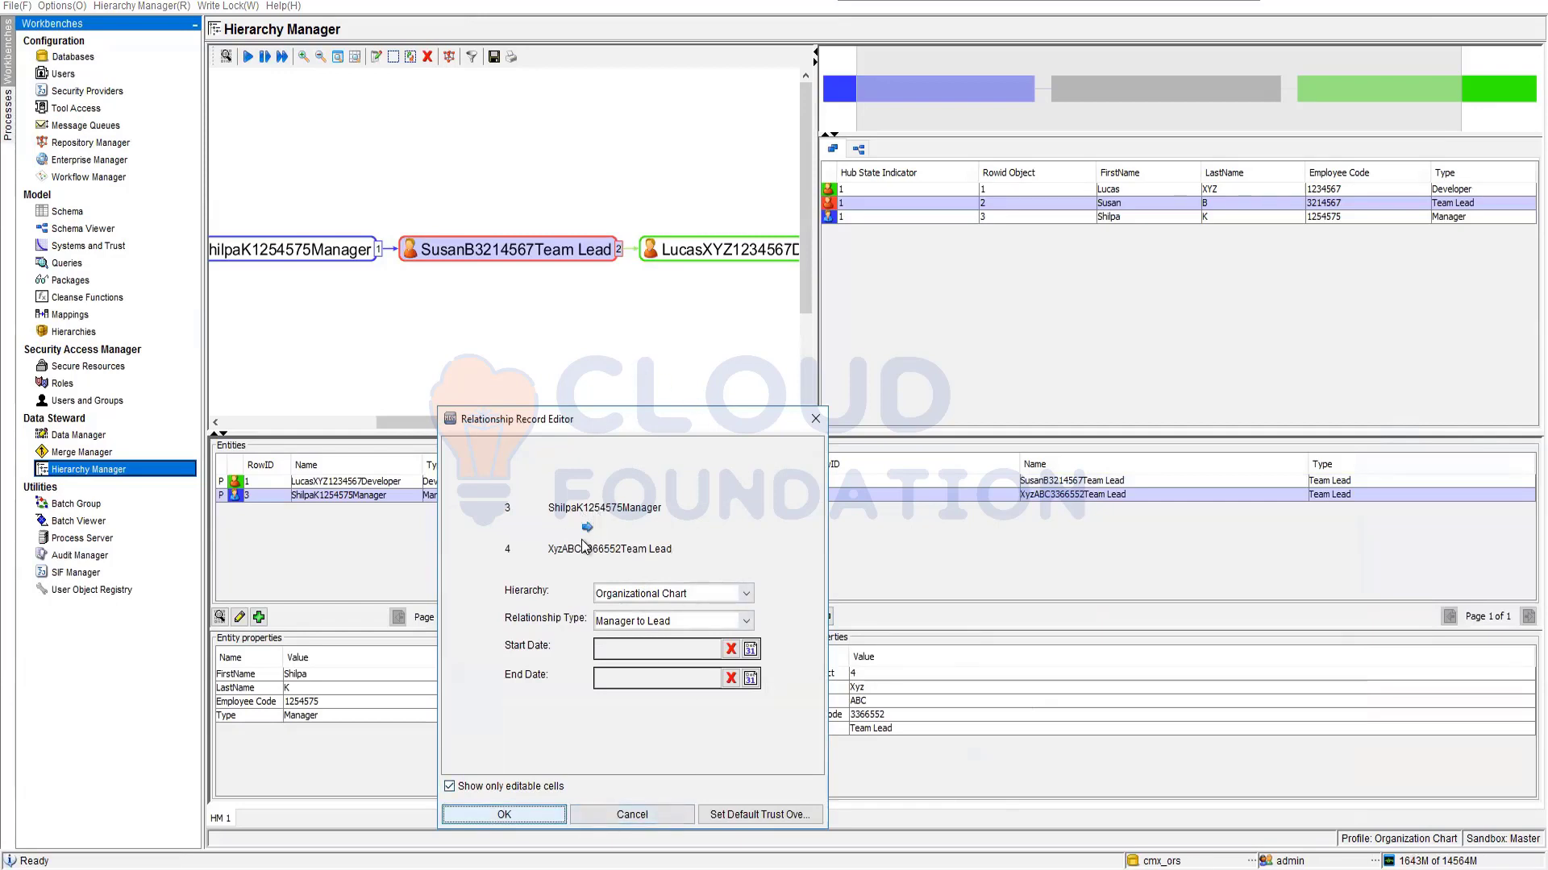
pyautogui.click(506, 814)
pyautogui.rightClick(304, 257)
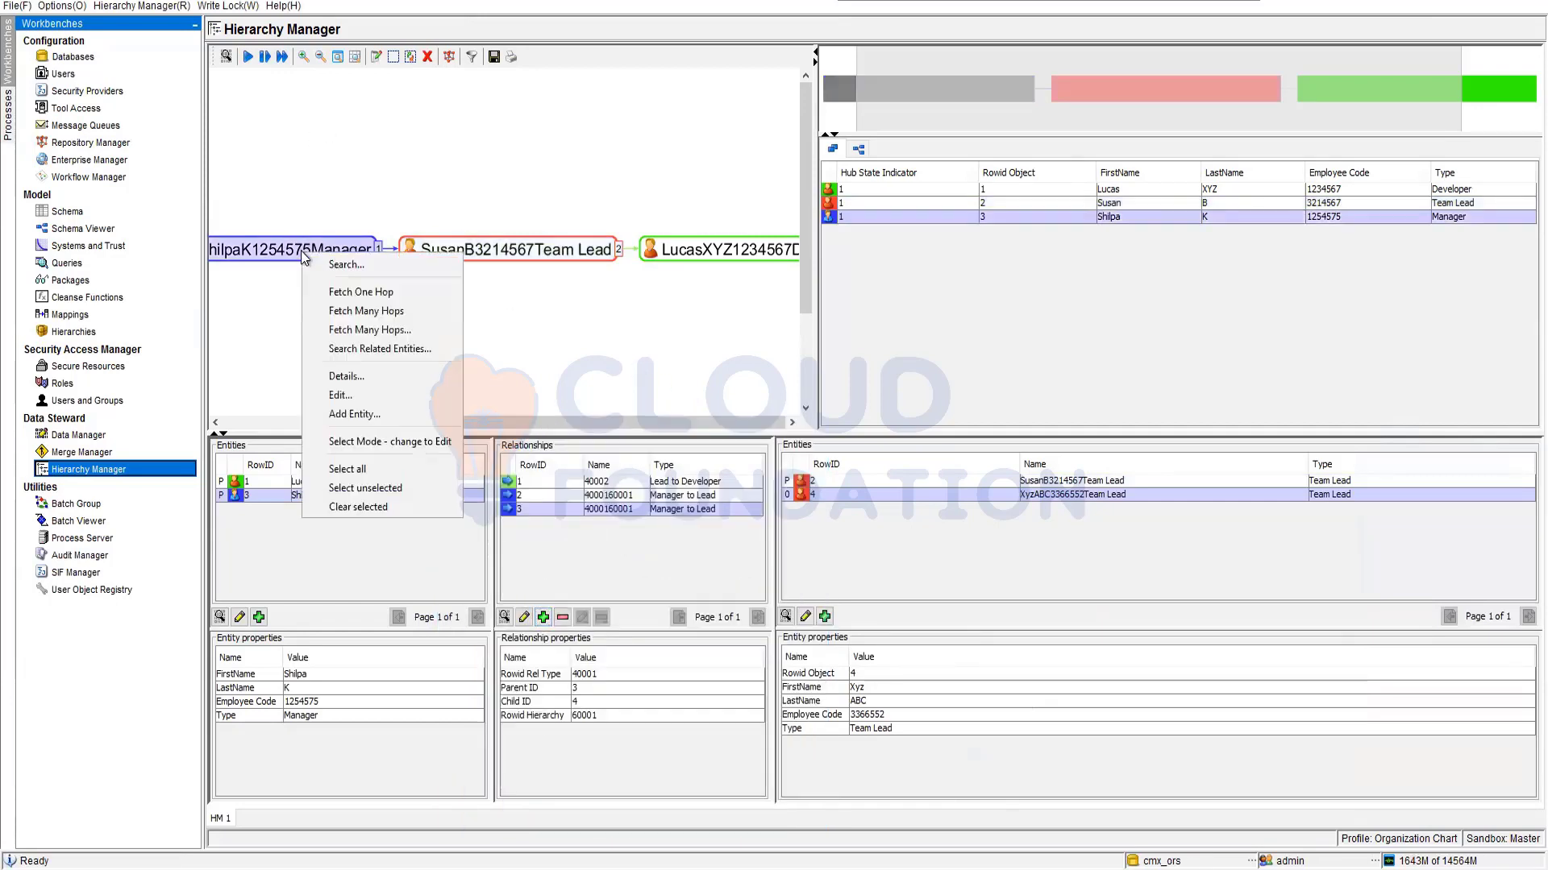
pyautogui.click(404, 311)
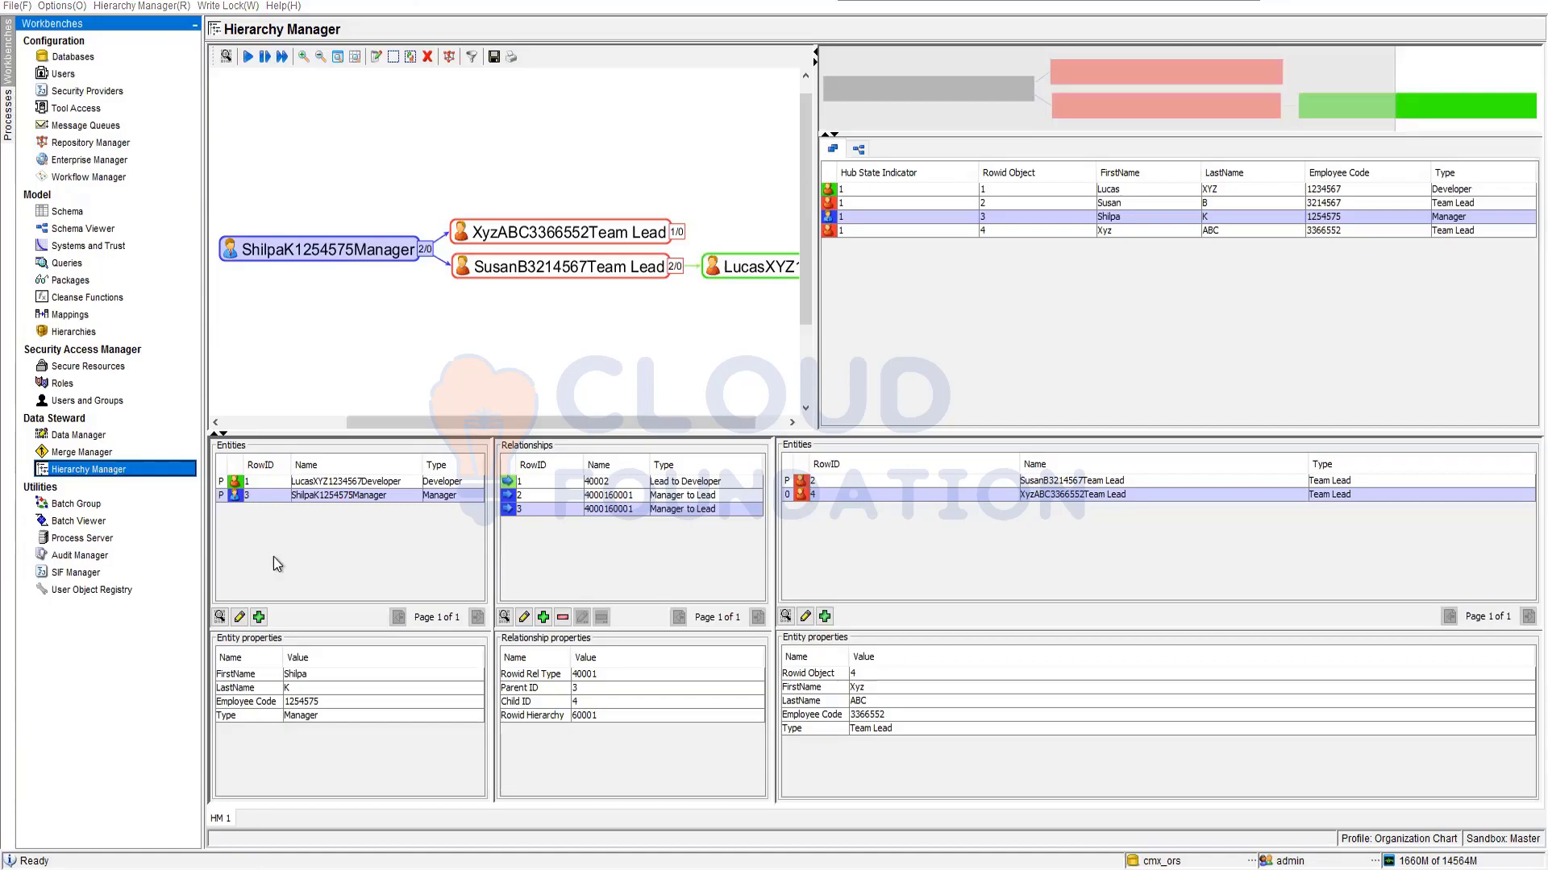
# Switch to Oracle SQL Developer and examine the C_EO_EMPLOYEES table data, including the name, employee code and type columns
pyautogui.hotkey('alt', 'Tab')
pyautogui.scroll(4, 108, 272)
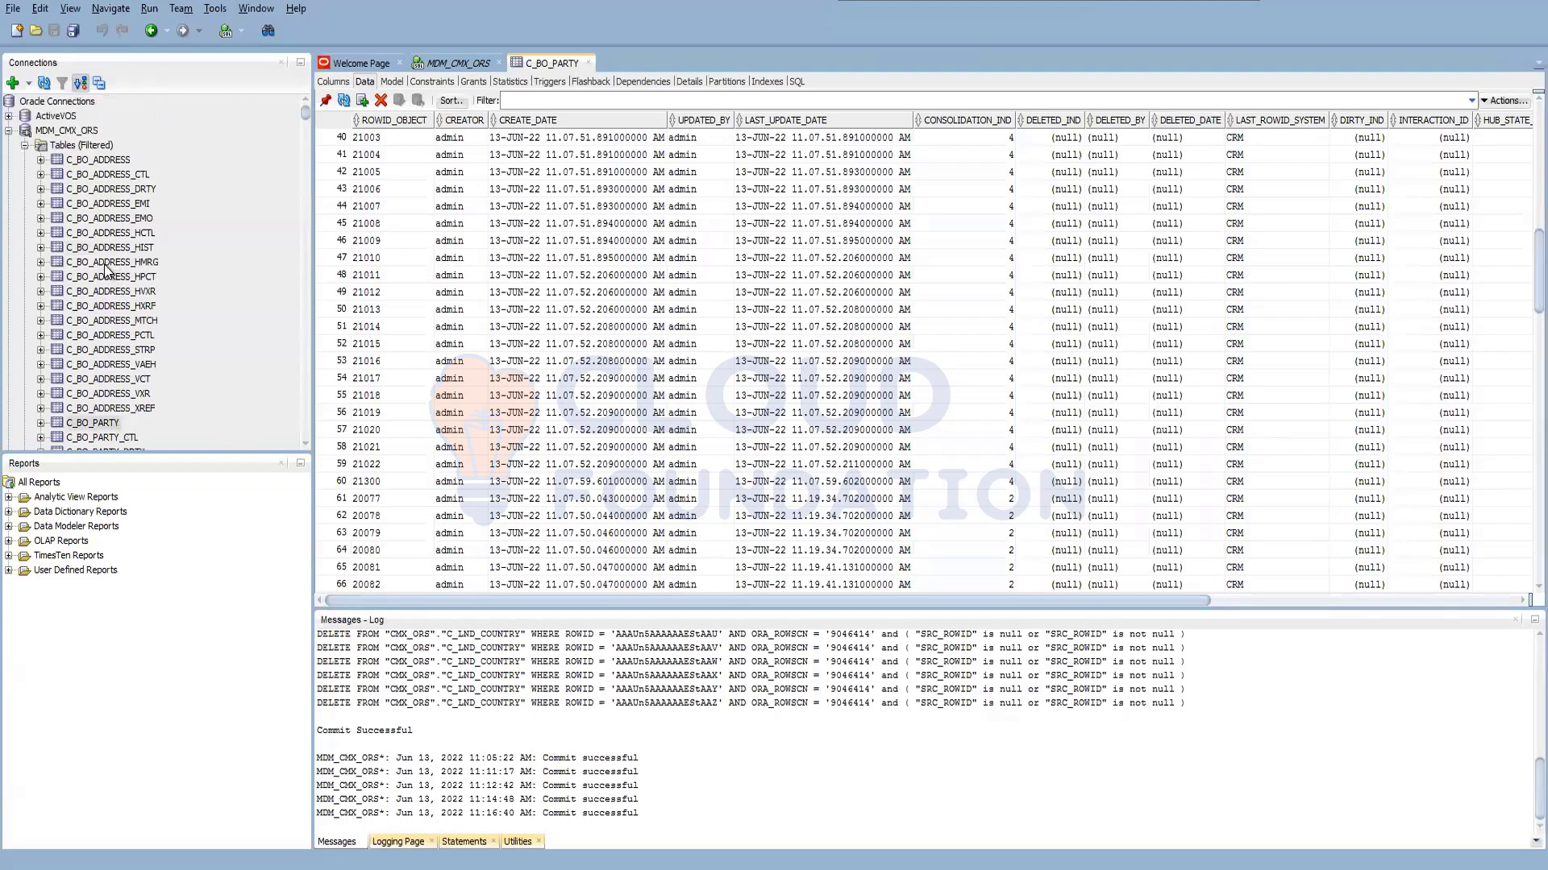
pyautogui.scroll(-15, 108, 272)
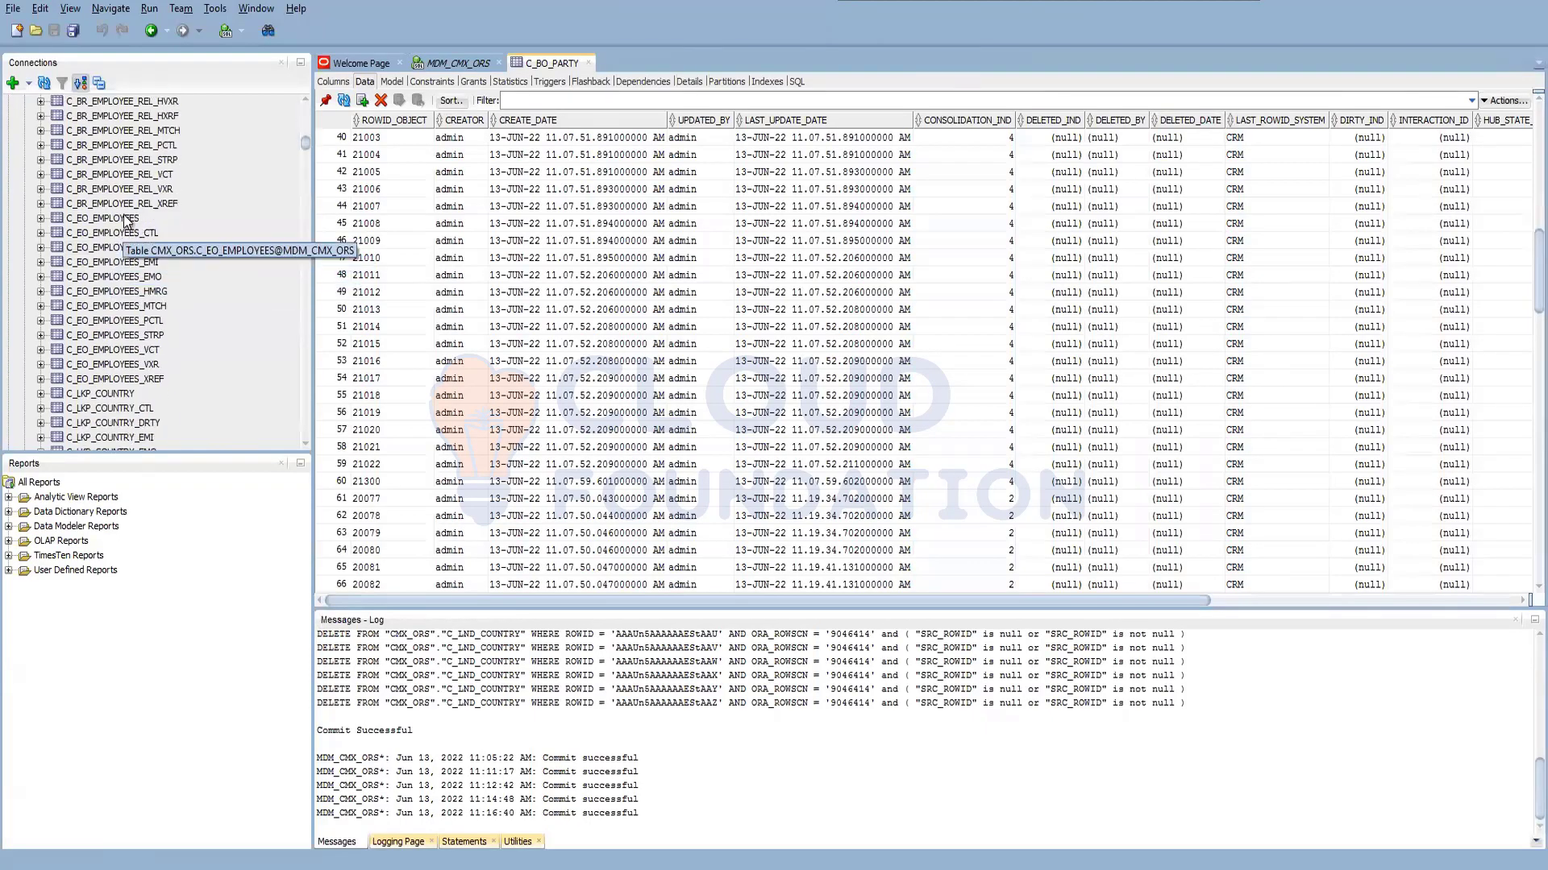
pyautogui.click(127, 221)
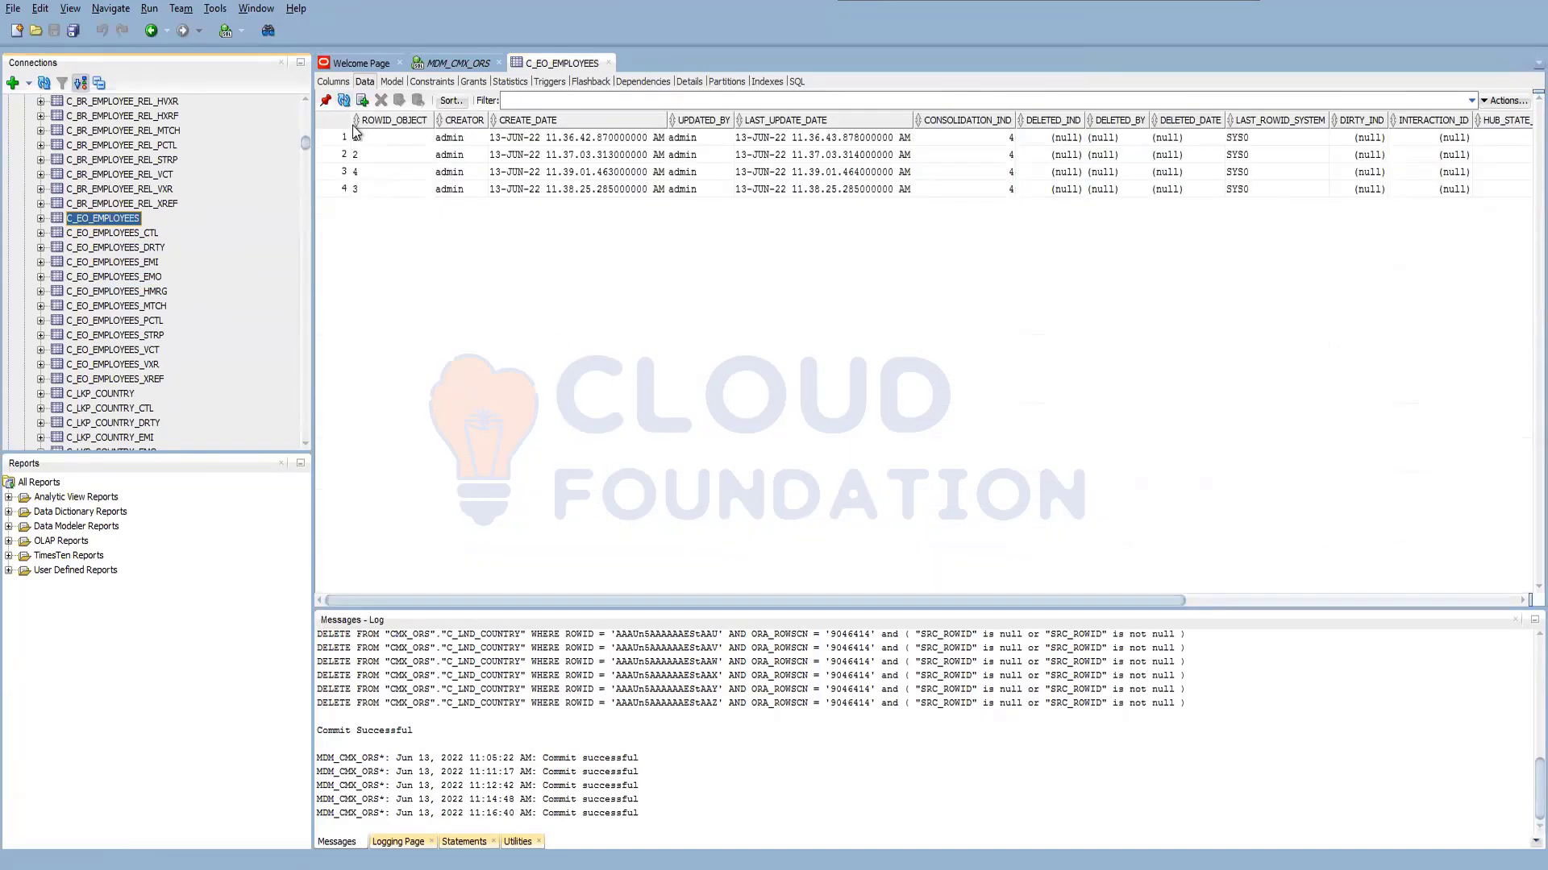
pyautogui.moveTo(750, 602); pyautogui.dragTo(1230, 601)
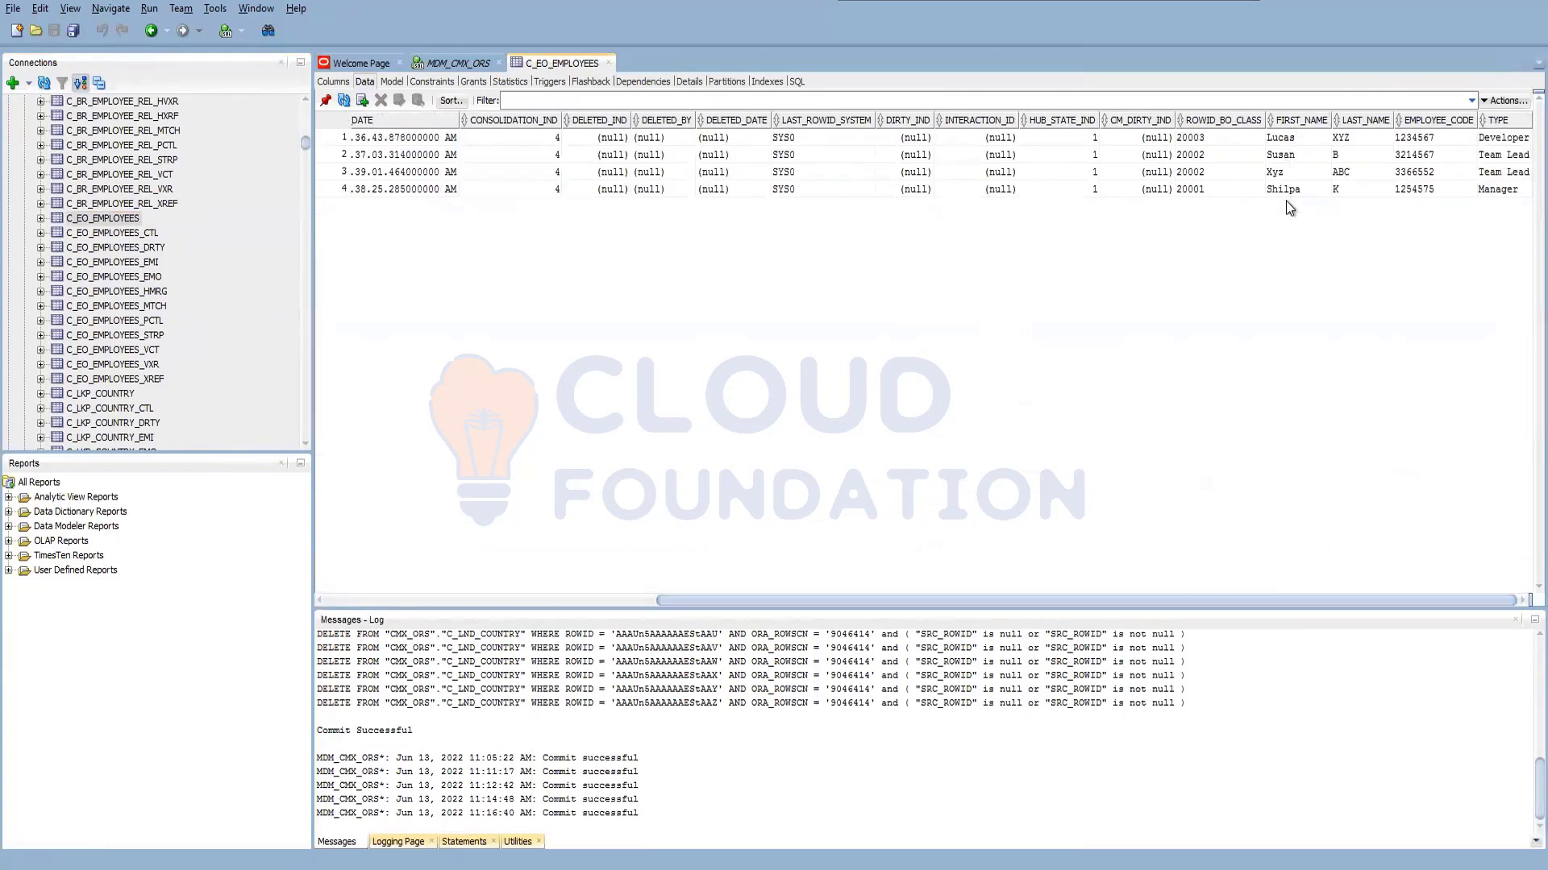
# Examine the C_BR_EMPLOYEE_REL table data, including the hierarchy, relationship type, PARENTID and CHILDID columns
pyautogui.scroll(5, 103, 222)
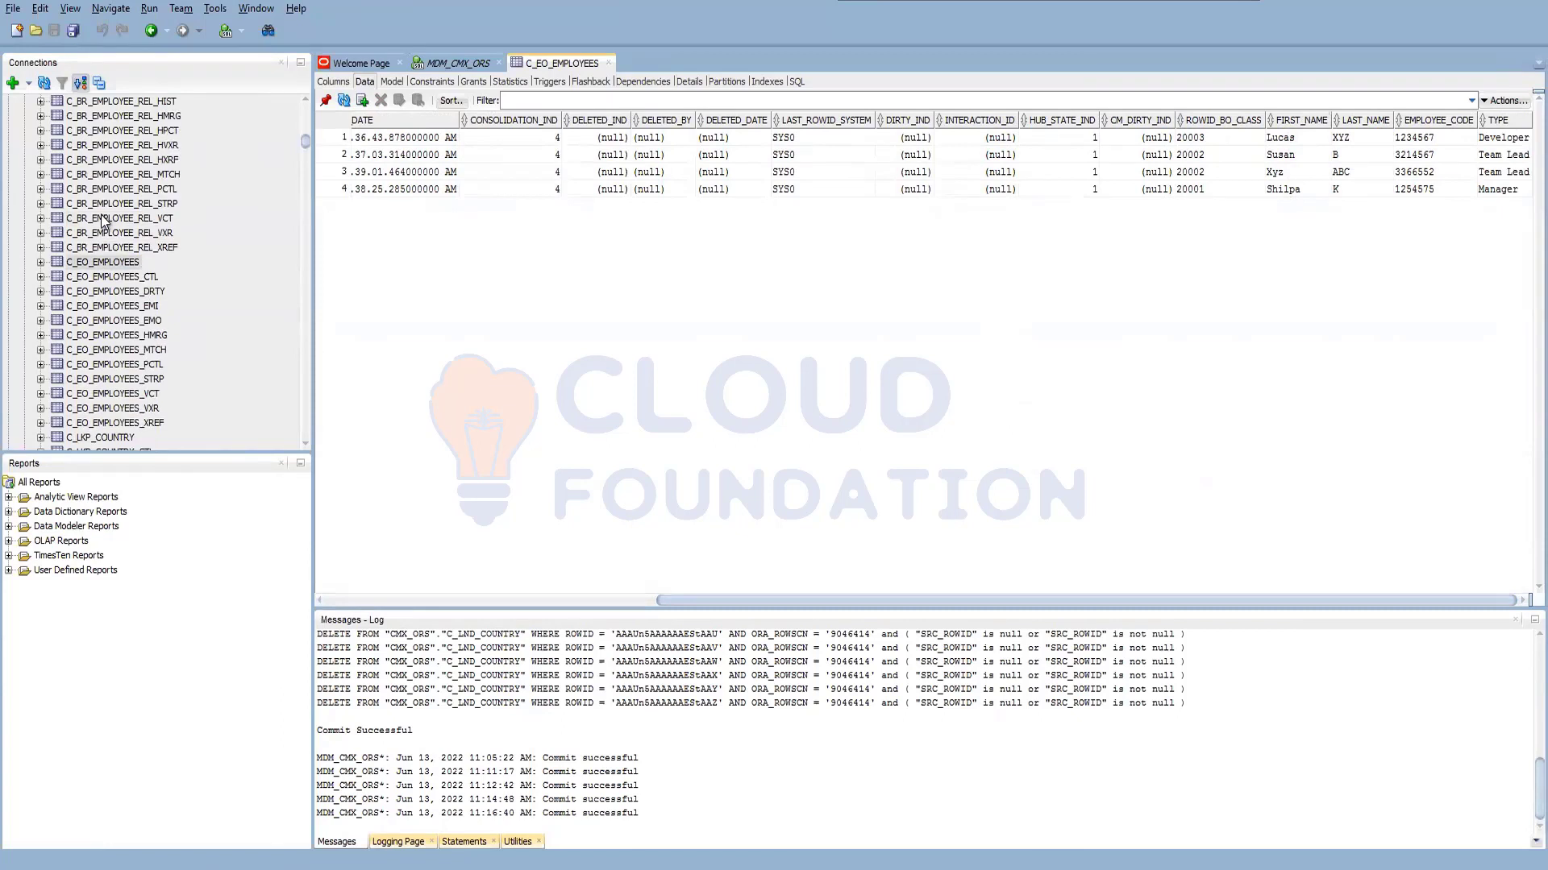
pyautogui.click(105, 190)
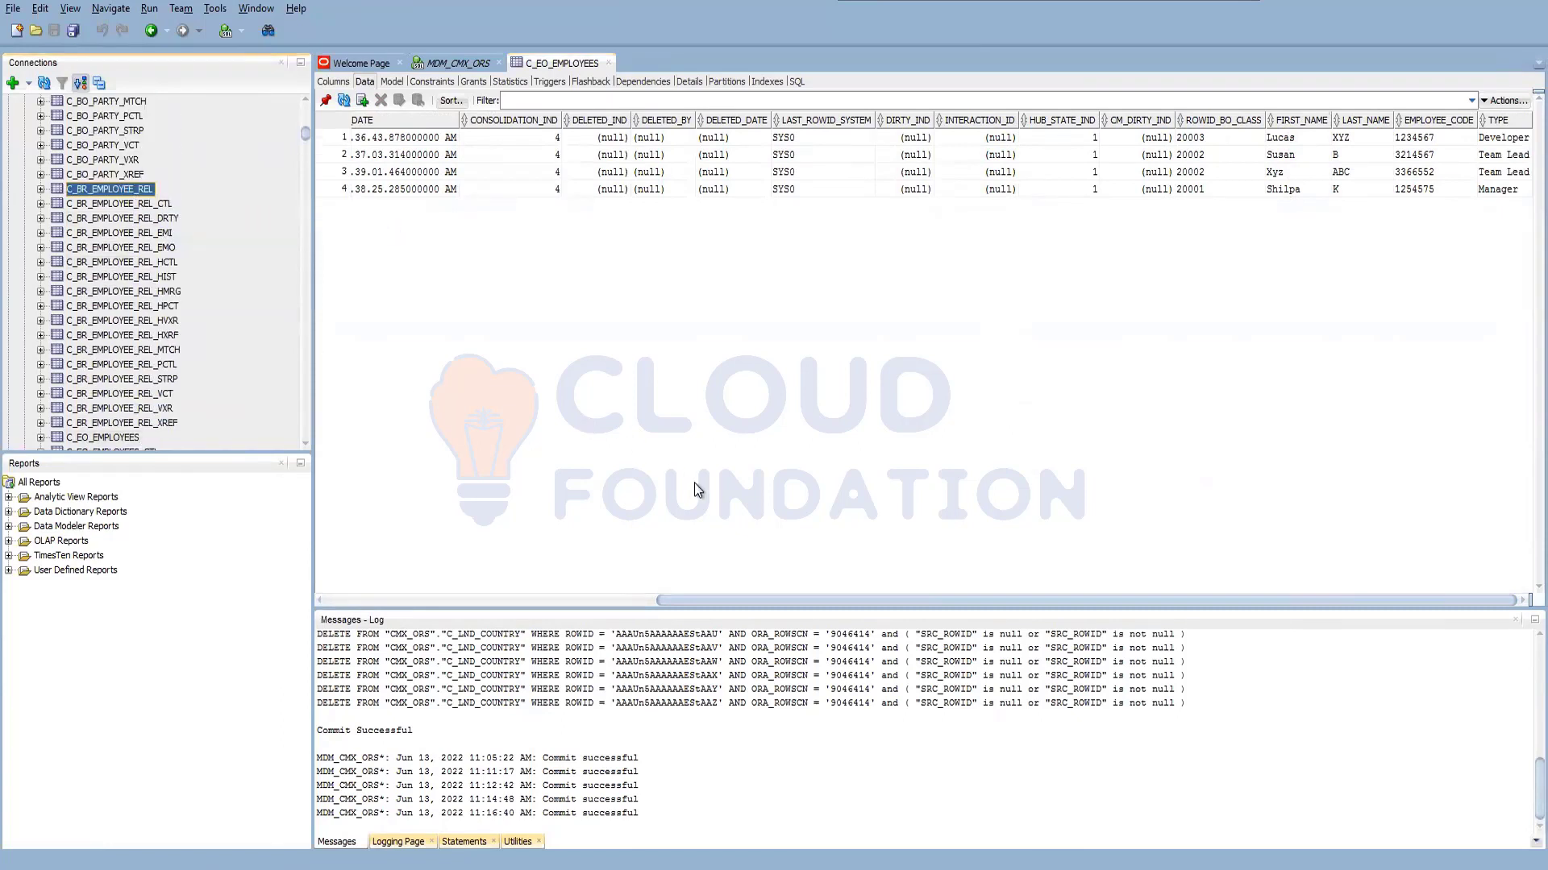
pyautogui.moveTo(838, 600); pyautogui.dragTo(1380, 591)
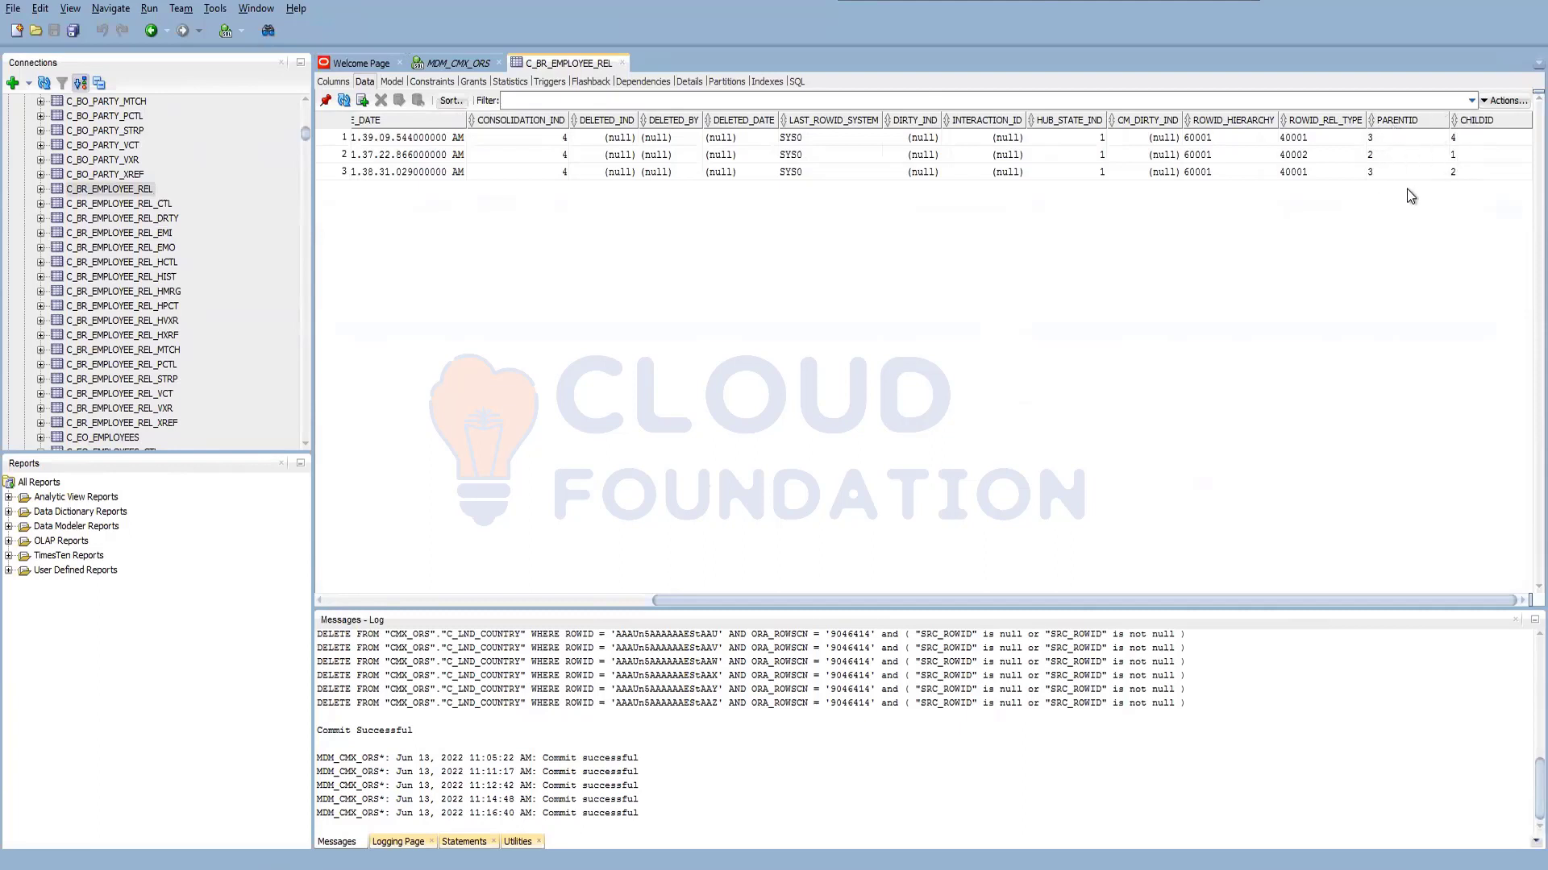
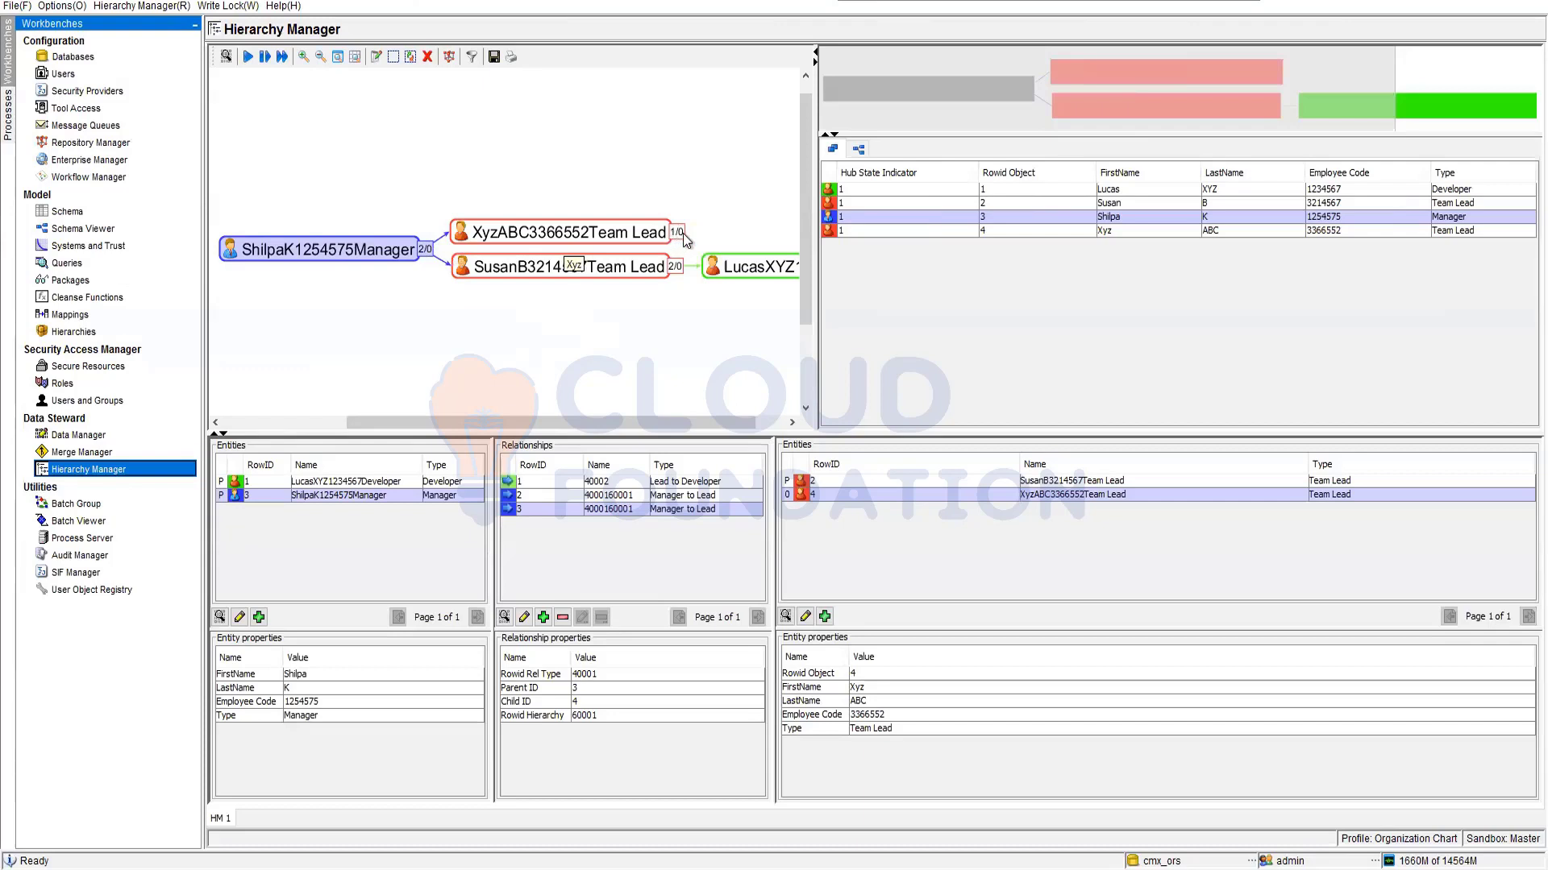
# In Hierarchy Manager, try to draw a relationship in the graph from the developer node to the second team lead
pyautogui.moveTo(751, 424); pyautogui.dragTo(781, 439)
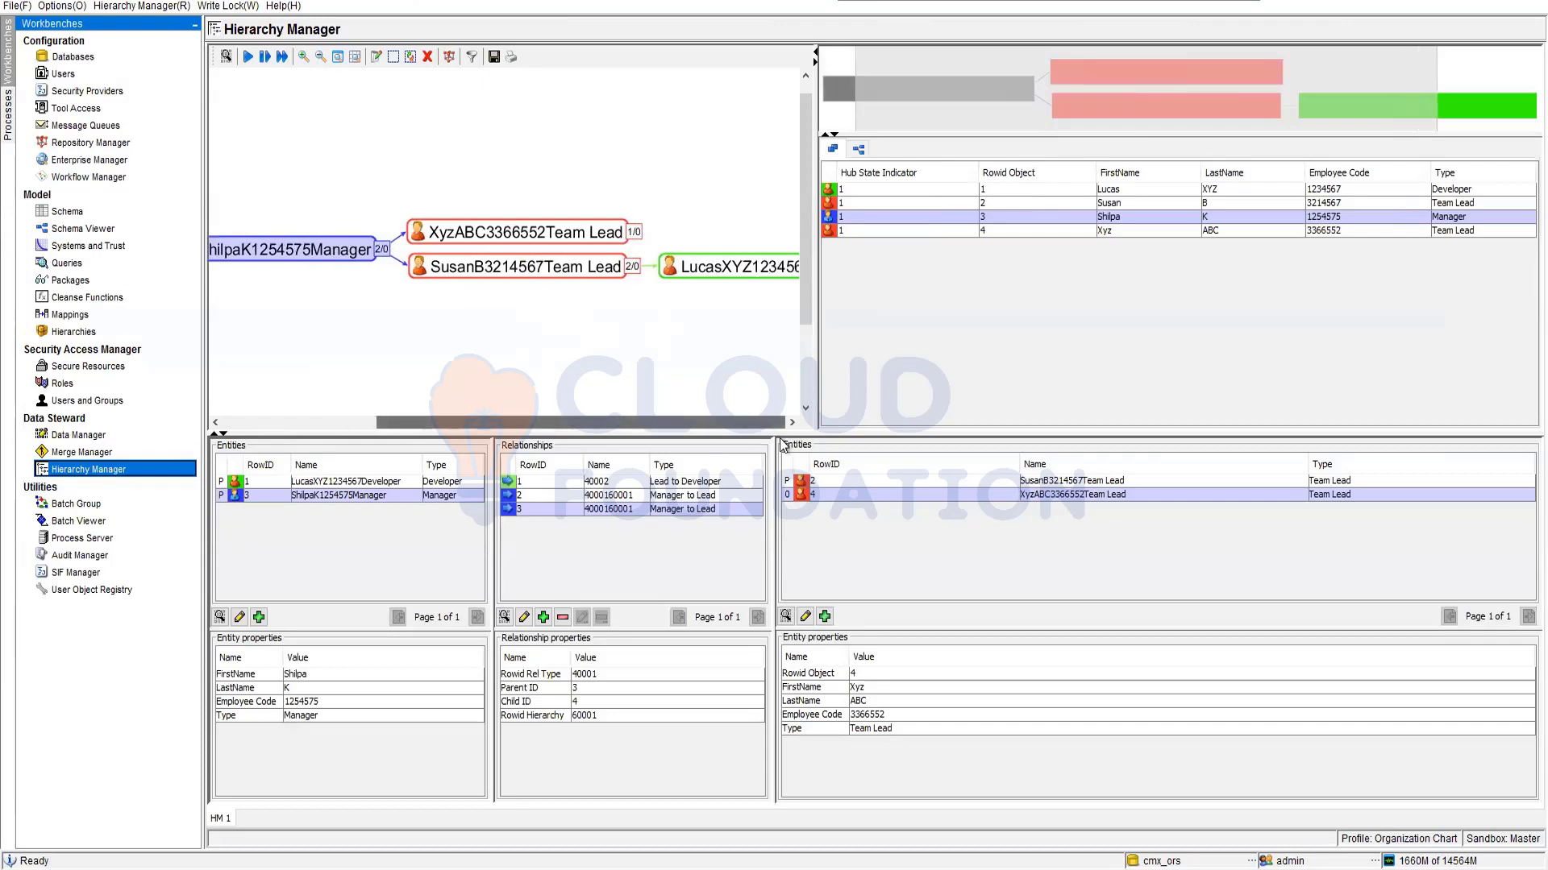
pyautogui.moveTo(730, 269); pyautogui.dragTo(656, 351)
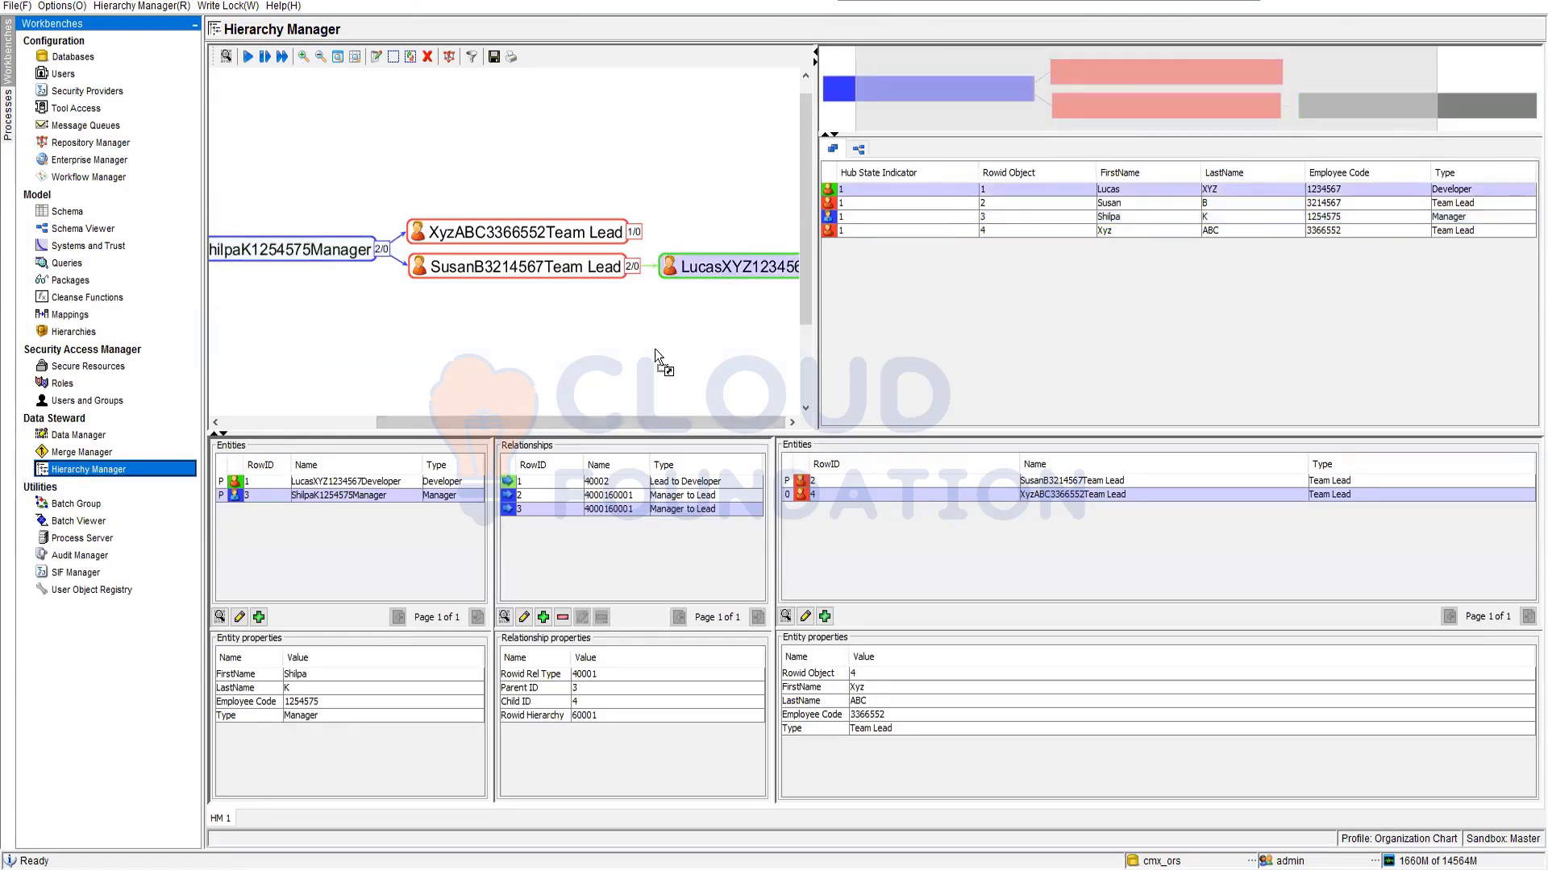
pyautogui.moveTo(693, 262); pyautogui.dragTo(627, 234)
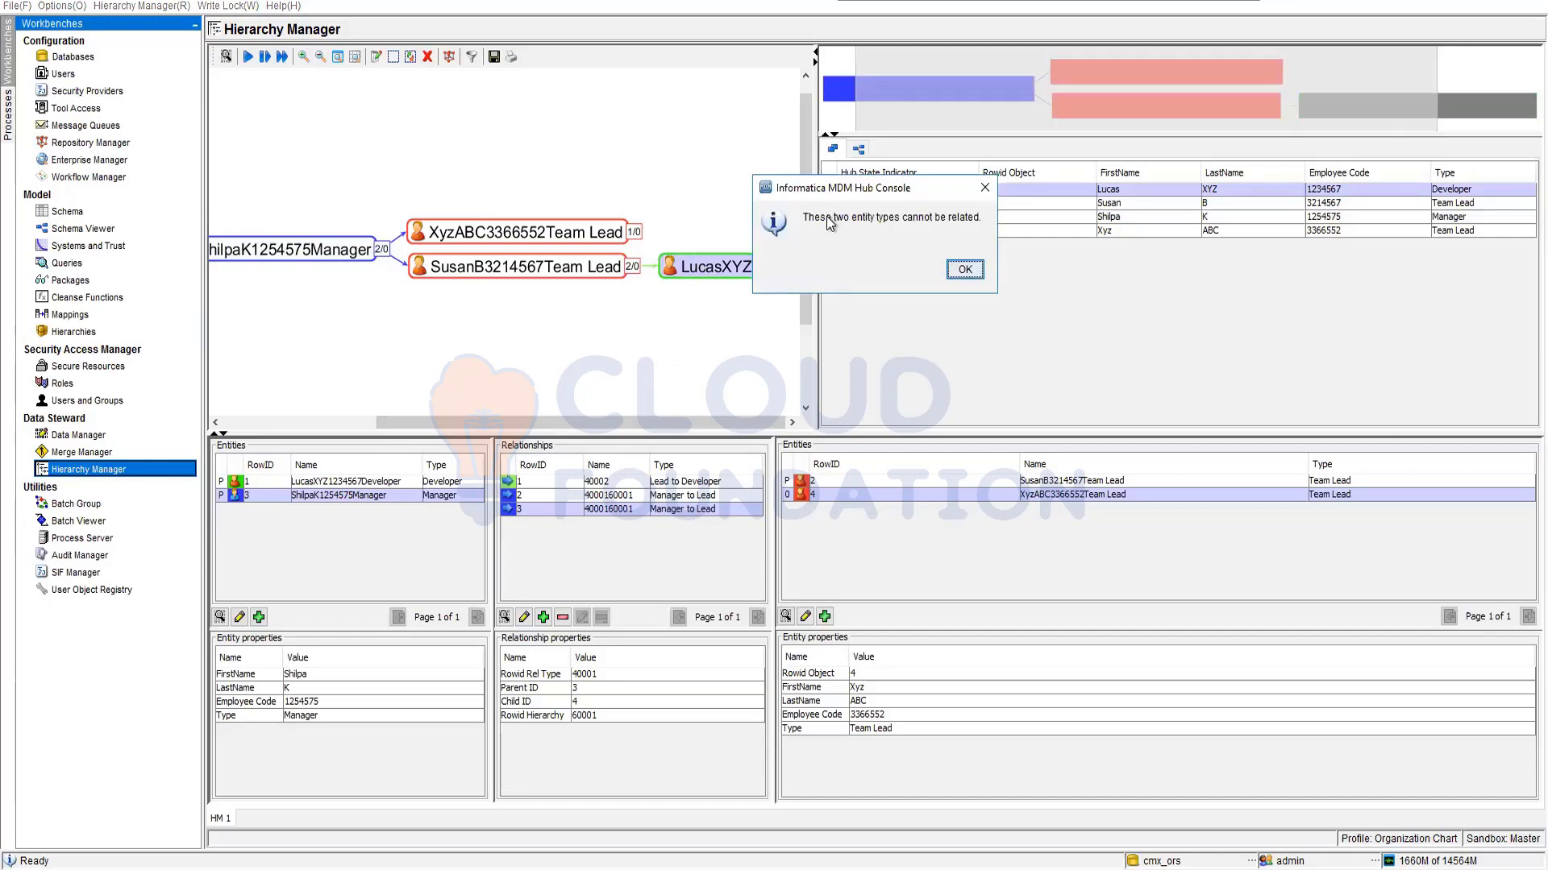
pyautogui.click(965, 270)
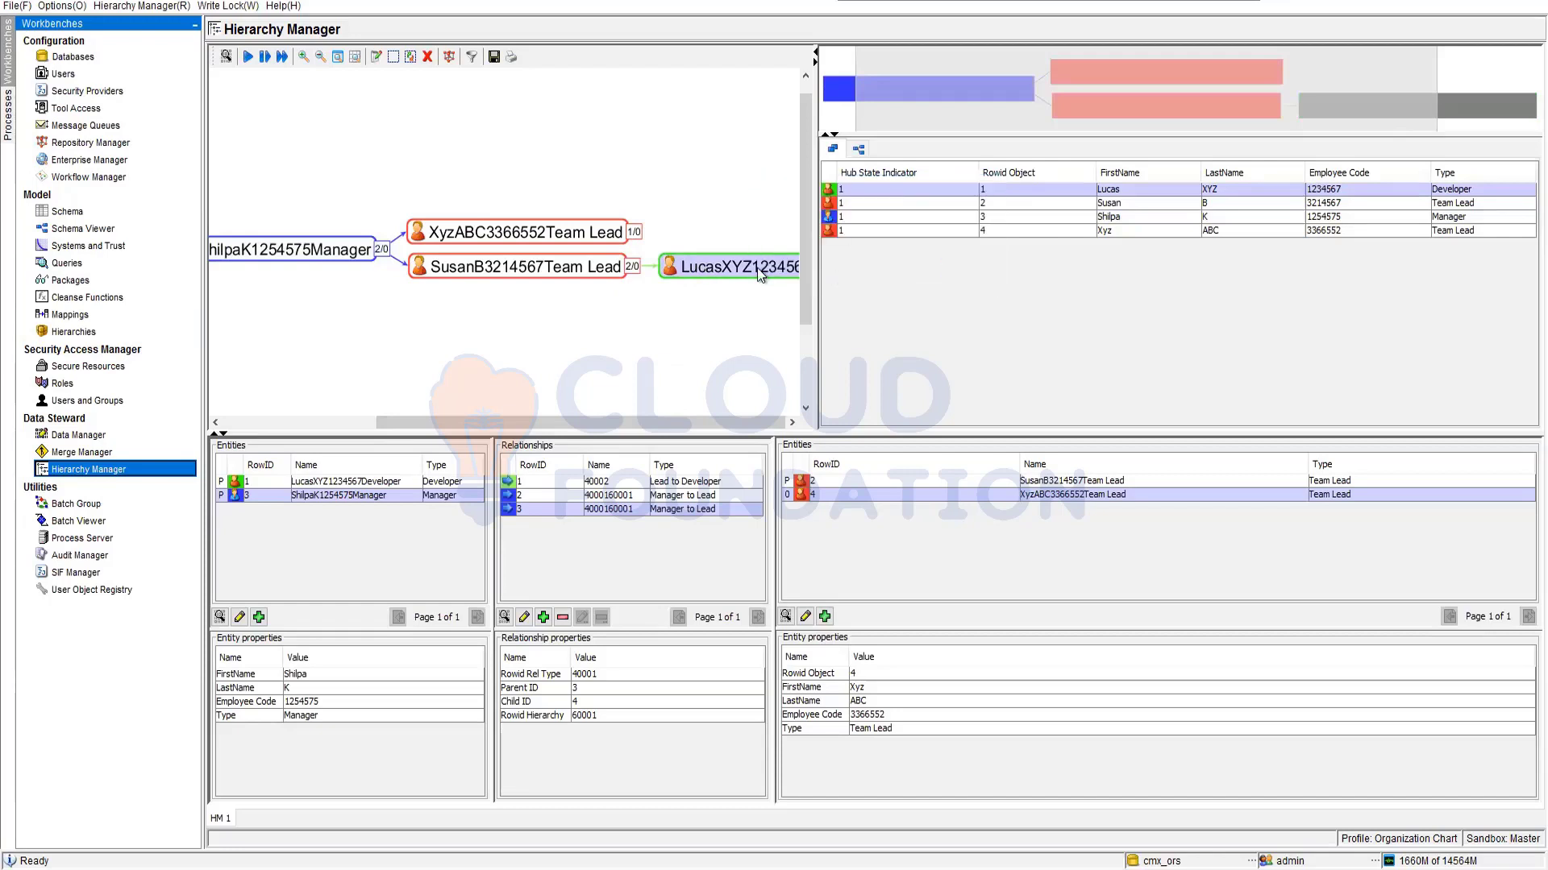
# Open the developer's entity record for editing, look over its fields, and close it without changes
pyautogui.rightClick(688, 266)
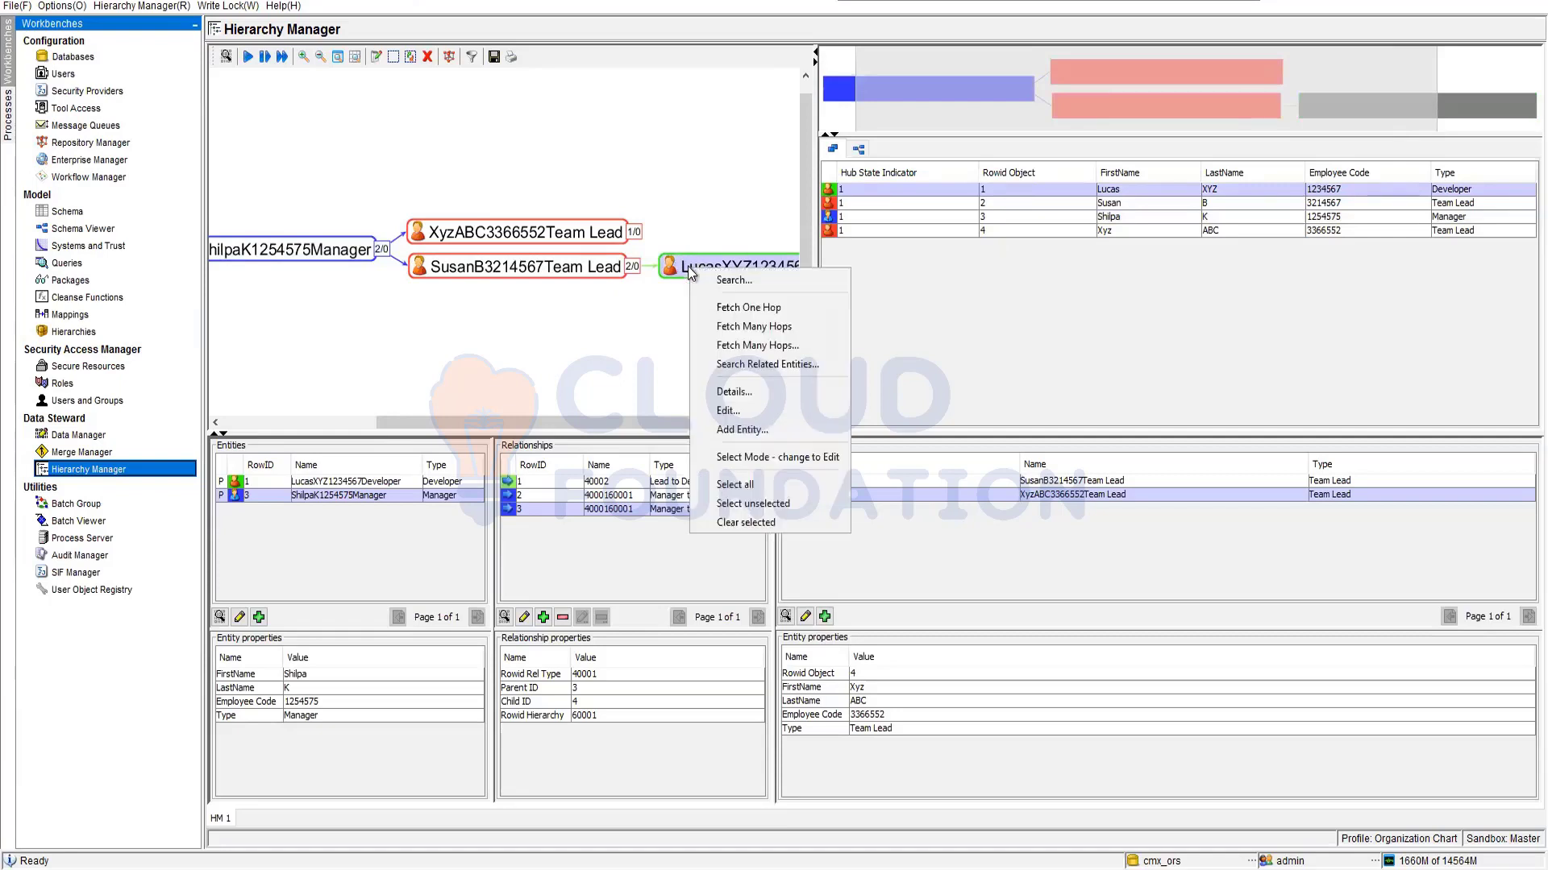
pyautogui.click(736, 413)
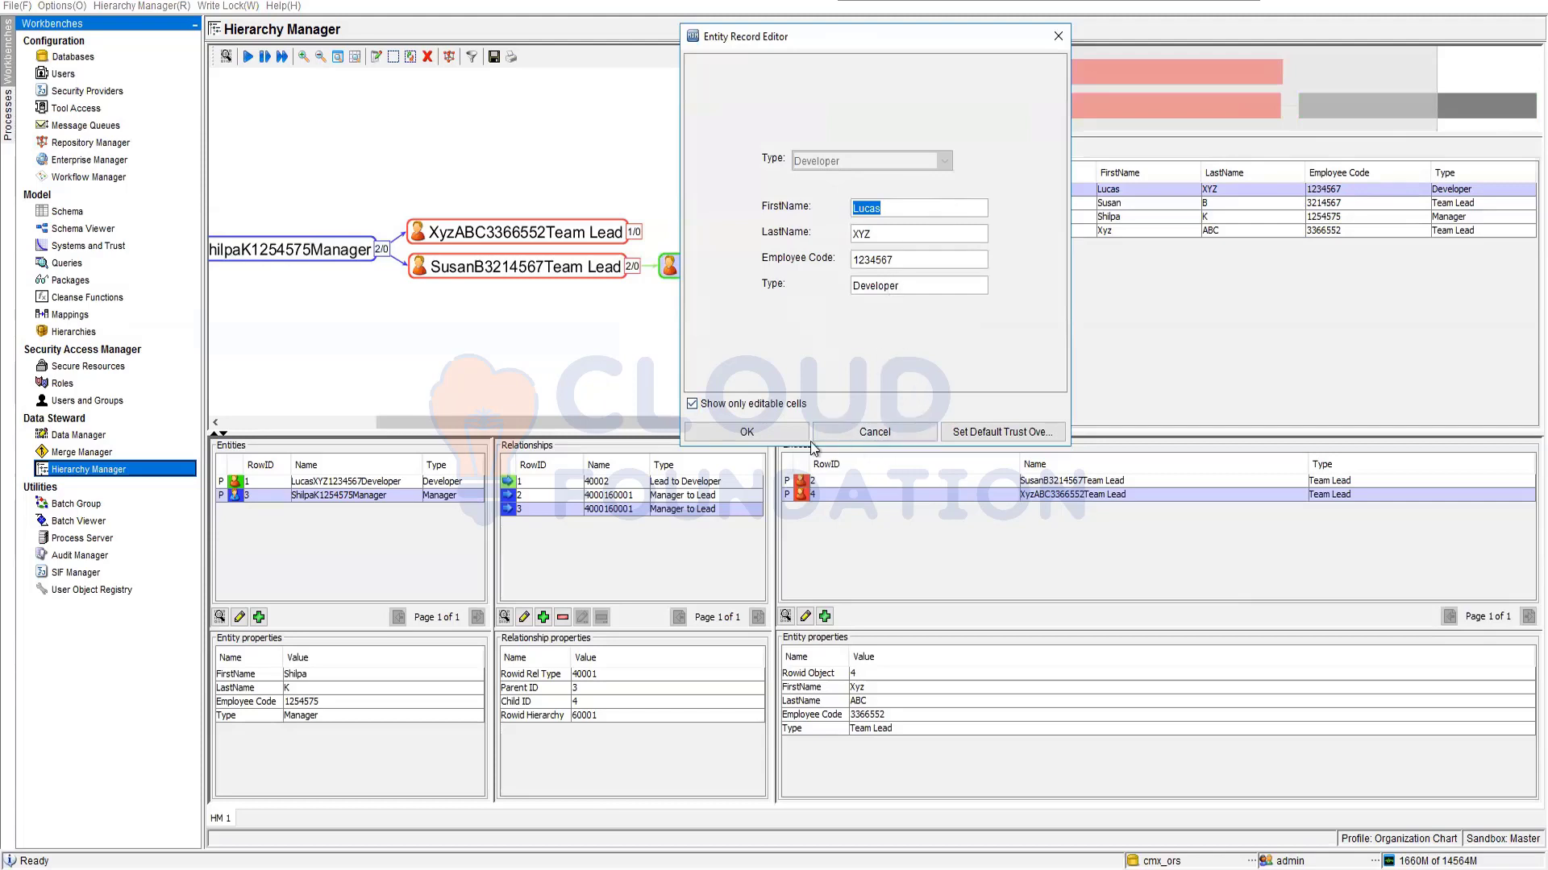
pyautogui.click(892, 432)
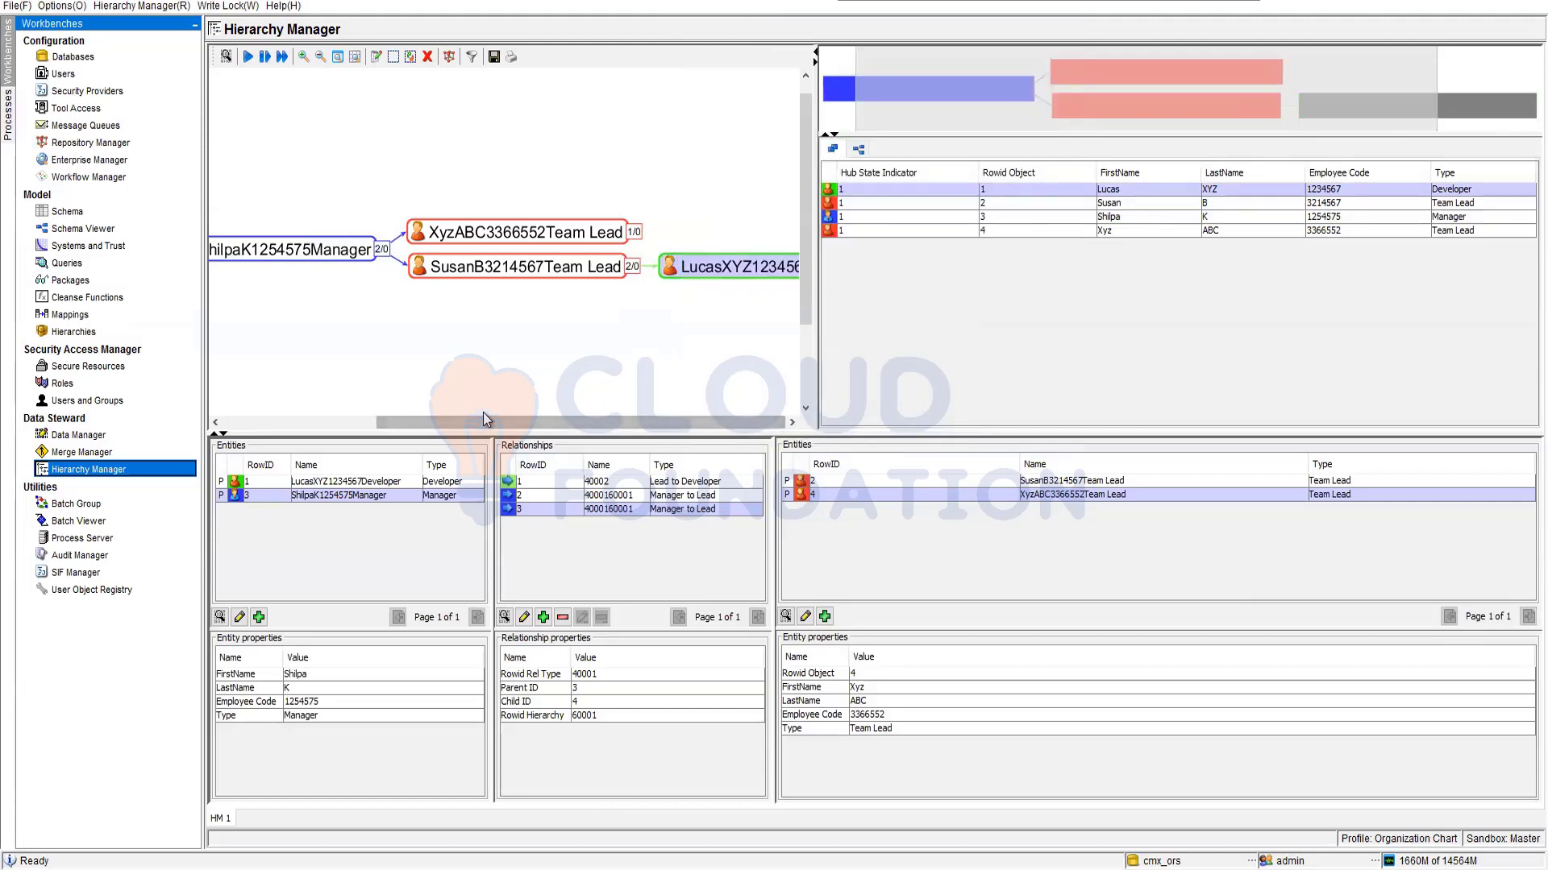
# Open the Lead to Developer relationship between the first team lead and the developer, inspect its hierarchy, type and dates, and cancel
pyautogui.click(651, 267)
pyautogui.rightClick(651, 266)
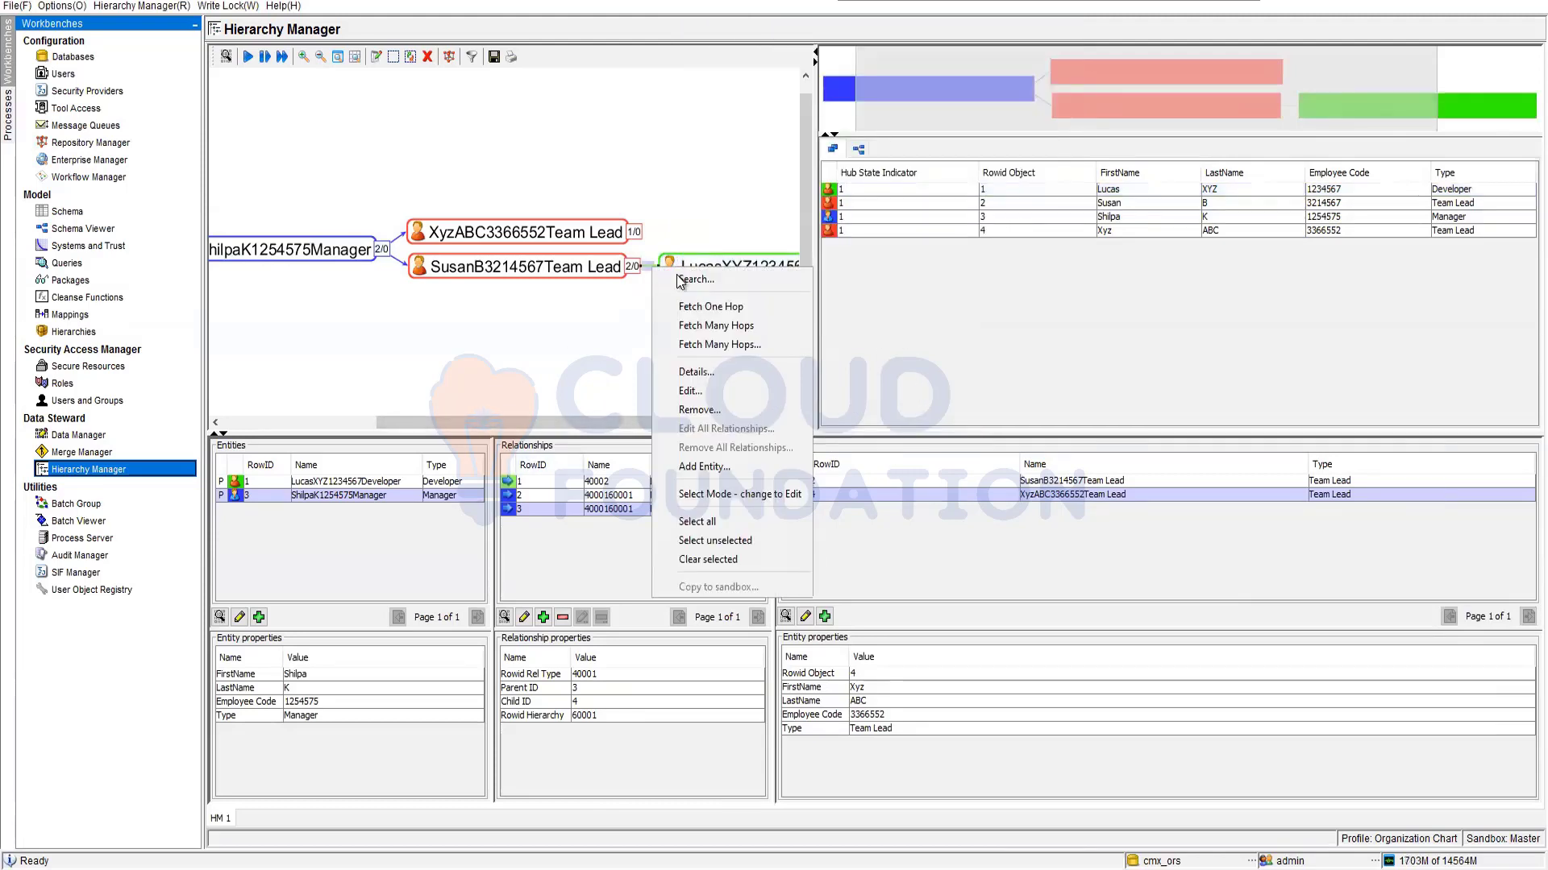
pyautogui.click(708, 395)
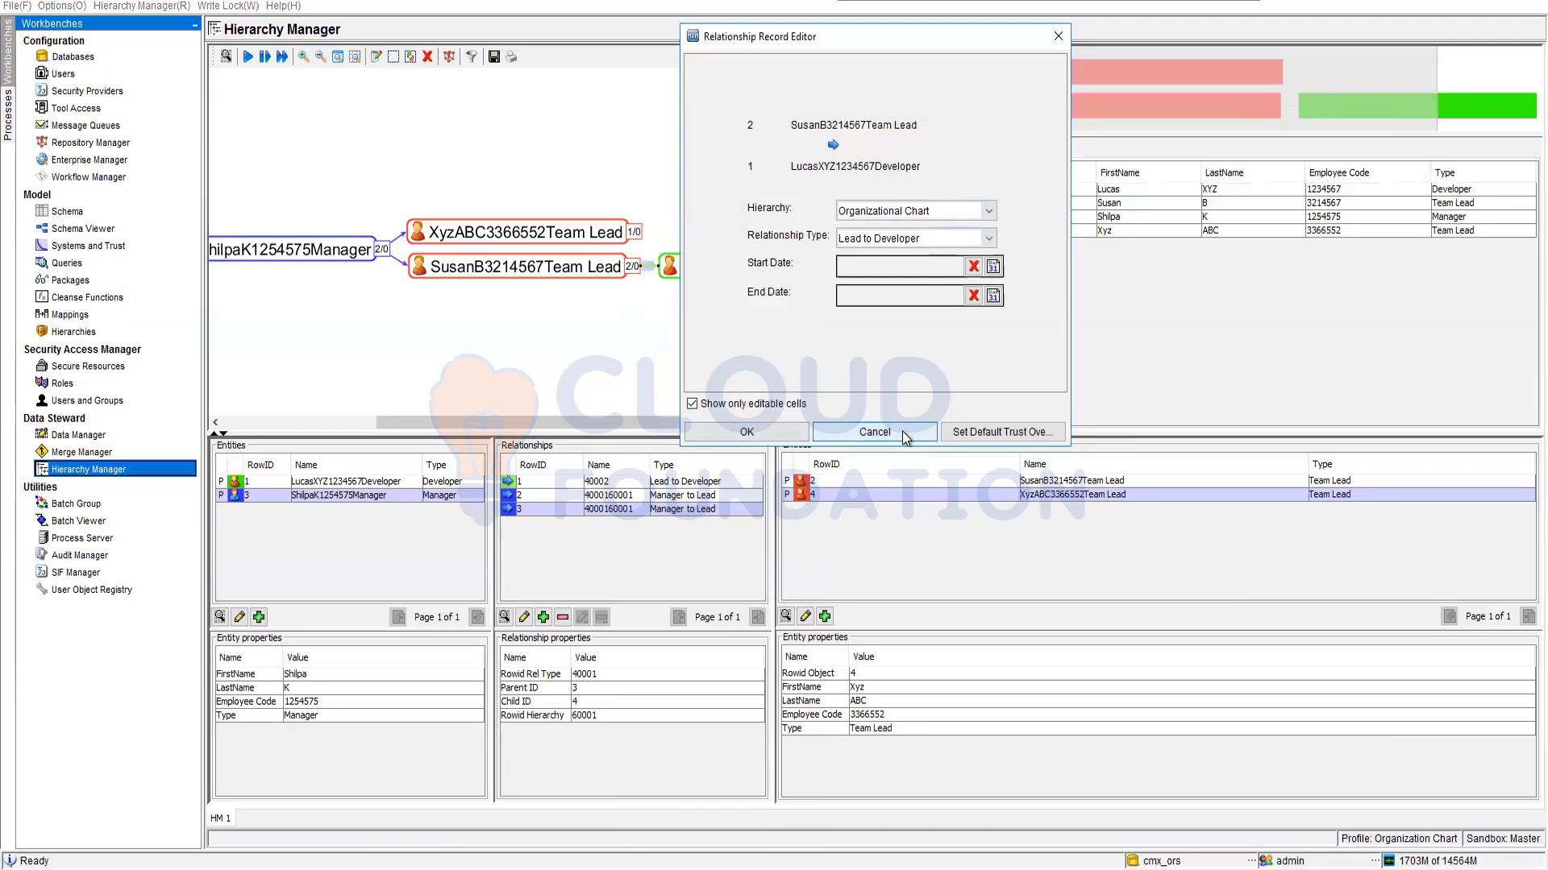
pyautogui.click(874, 432)
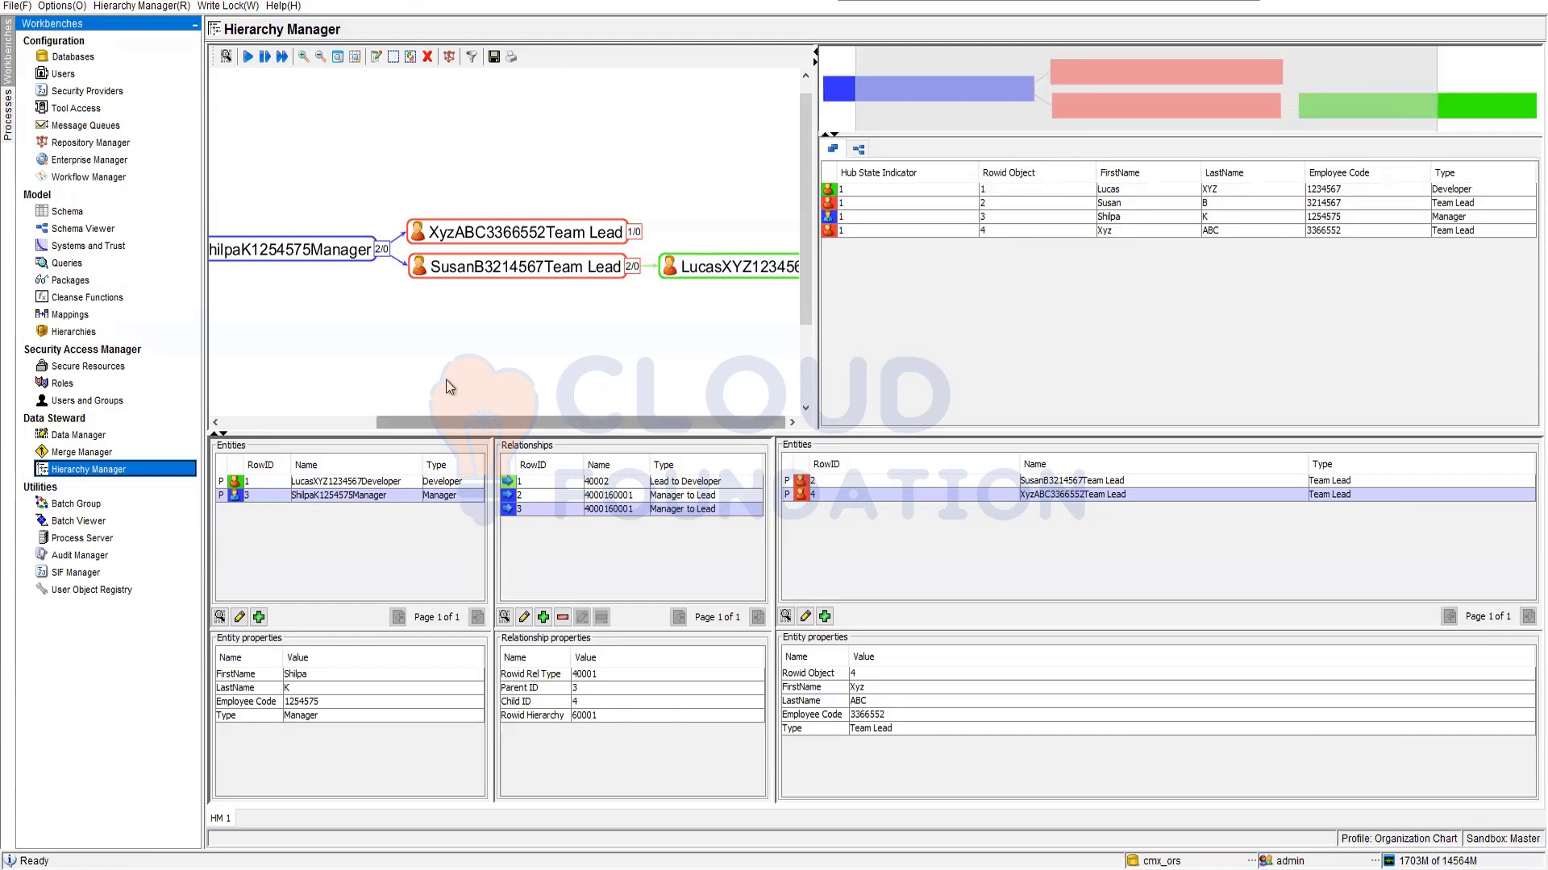
pyautogui.moveTo(456, 426); pyautogui.dragTo(530, 419)
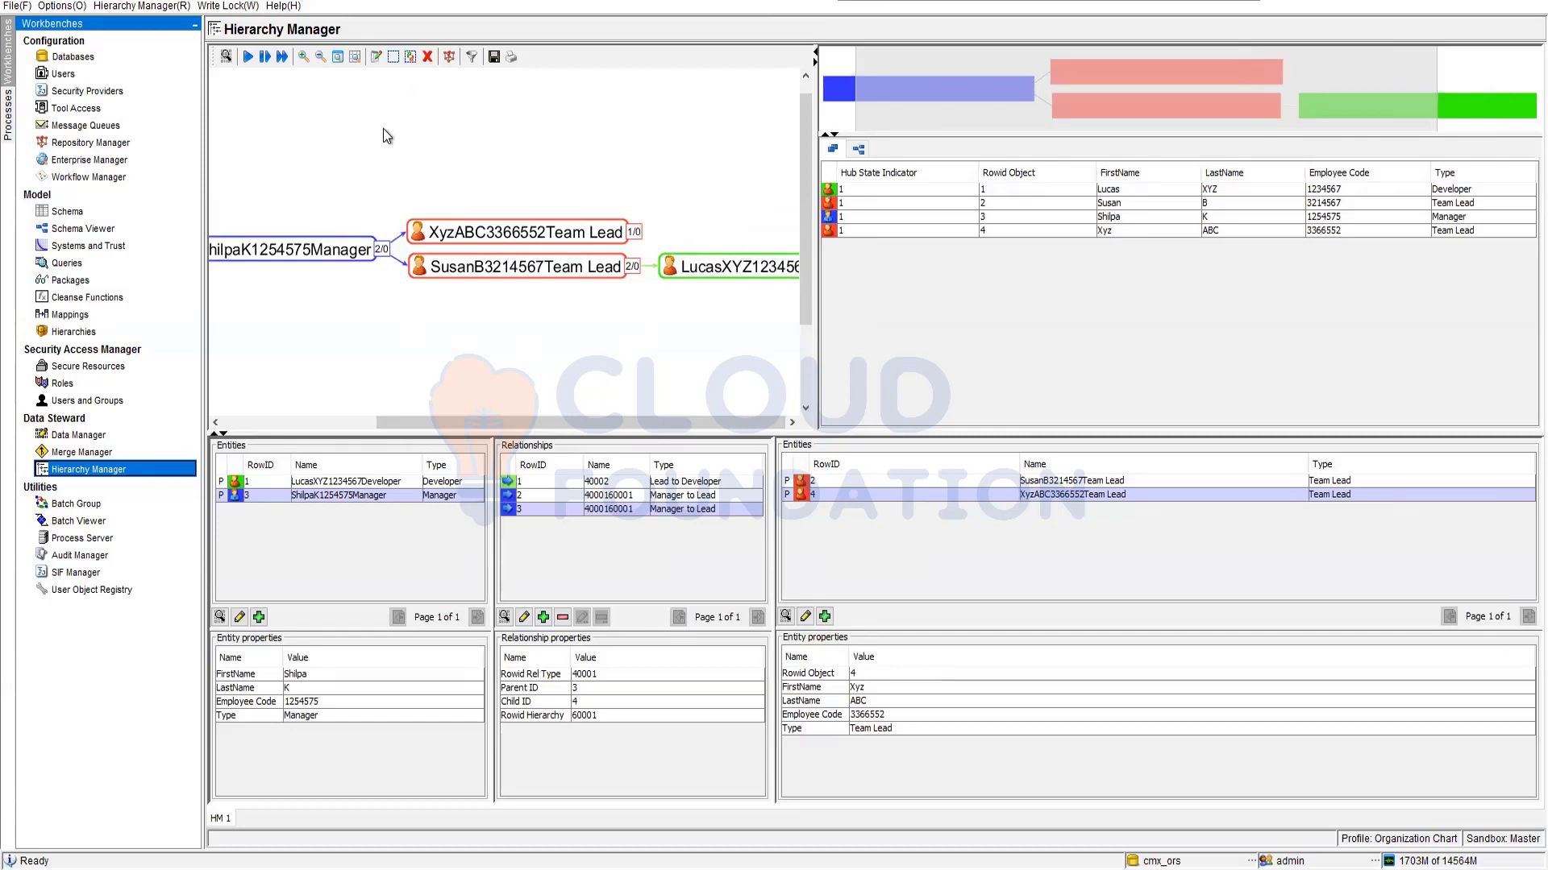
# Lay out the organization graph in the Tree layout, view all its nodes, and switch it to the Circular layout
pyautogui.click(449, 57)
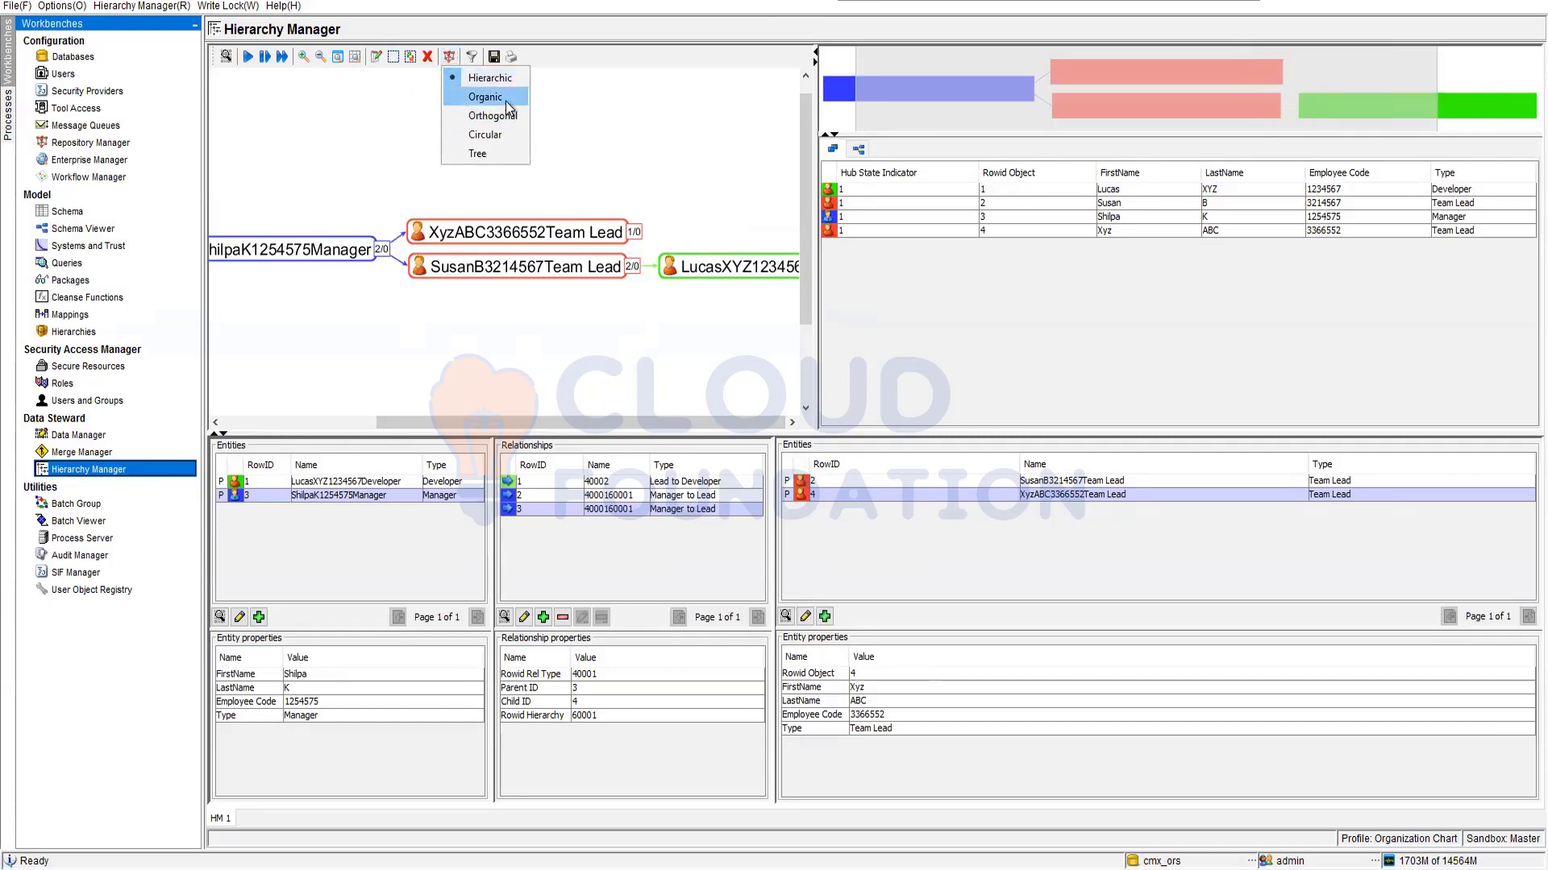
pyautogui.click(477, 153)
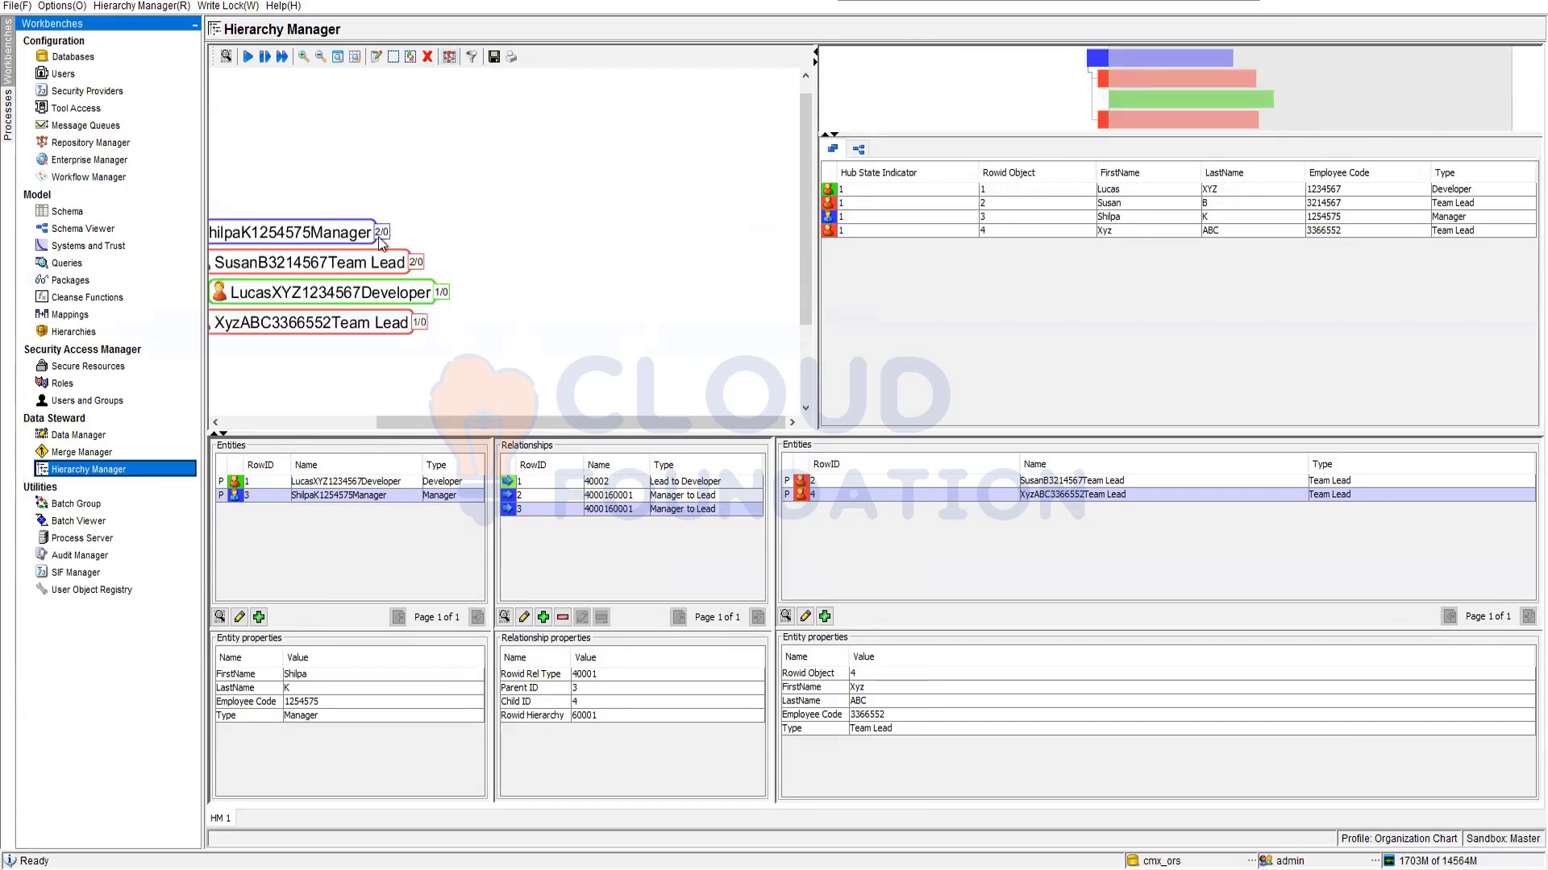
pyautogui.moveTo(474, 422); pyautogui.dragTo(257, 429)
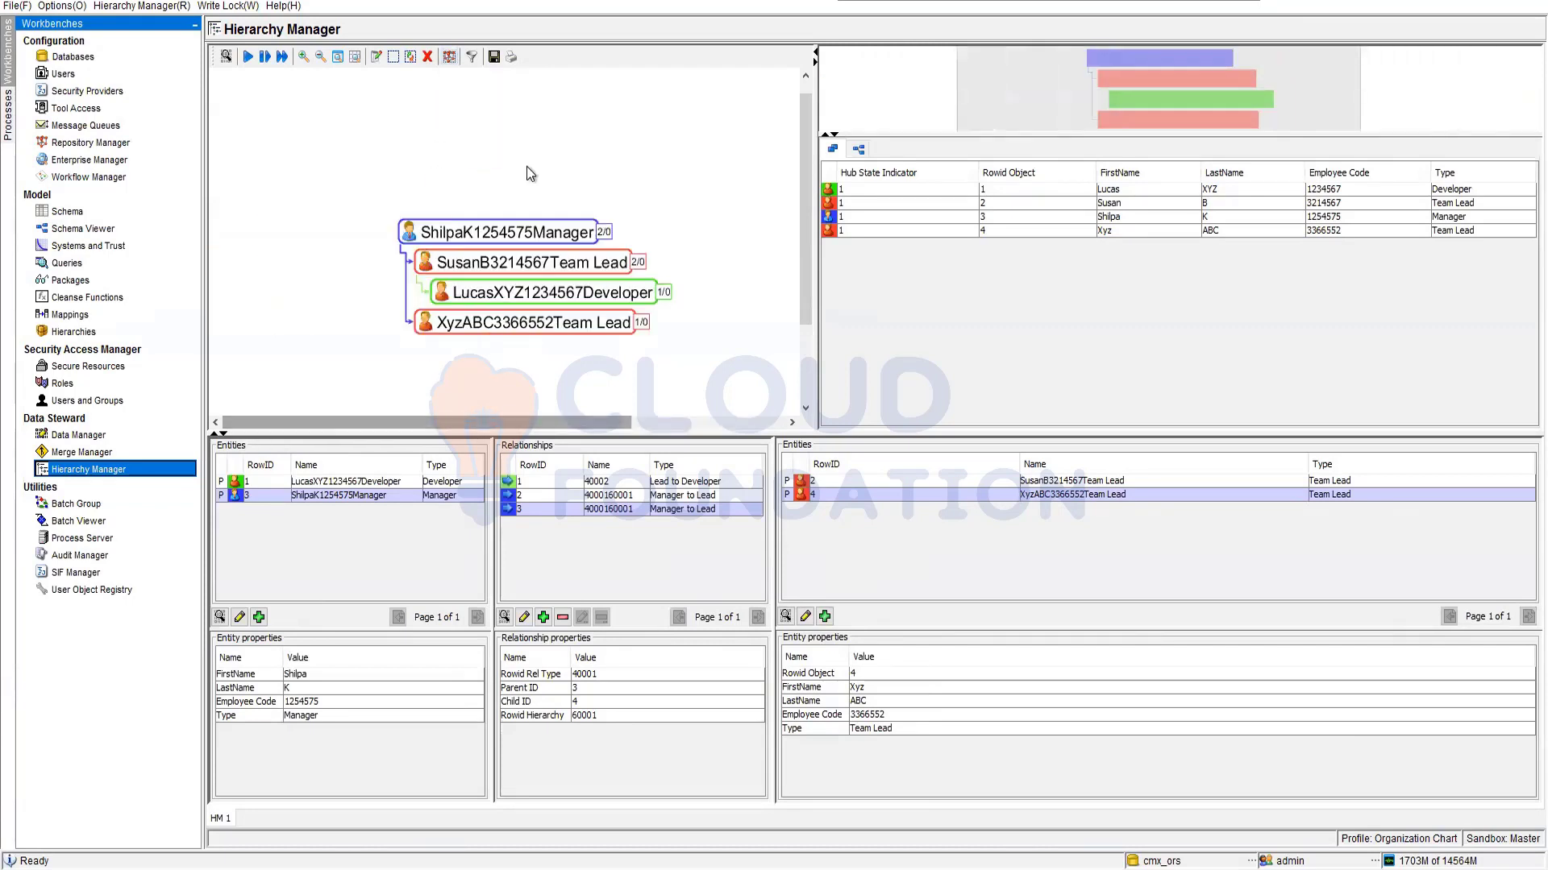
pyautogui.click(449, 57)
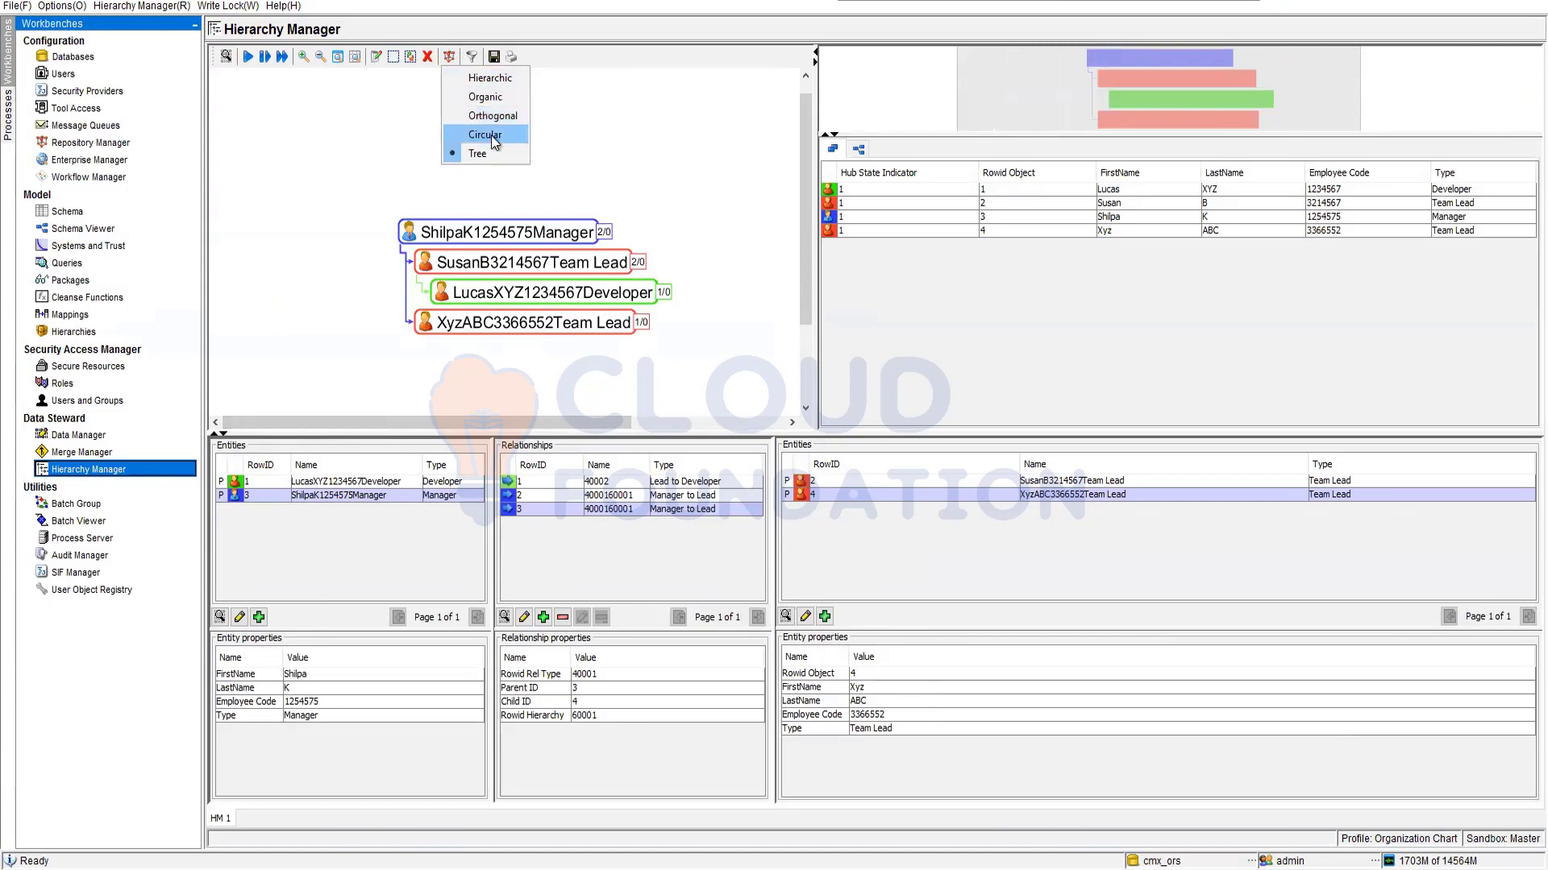
pyautogui.click(494, 138)
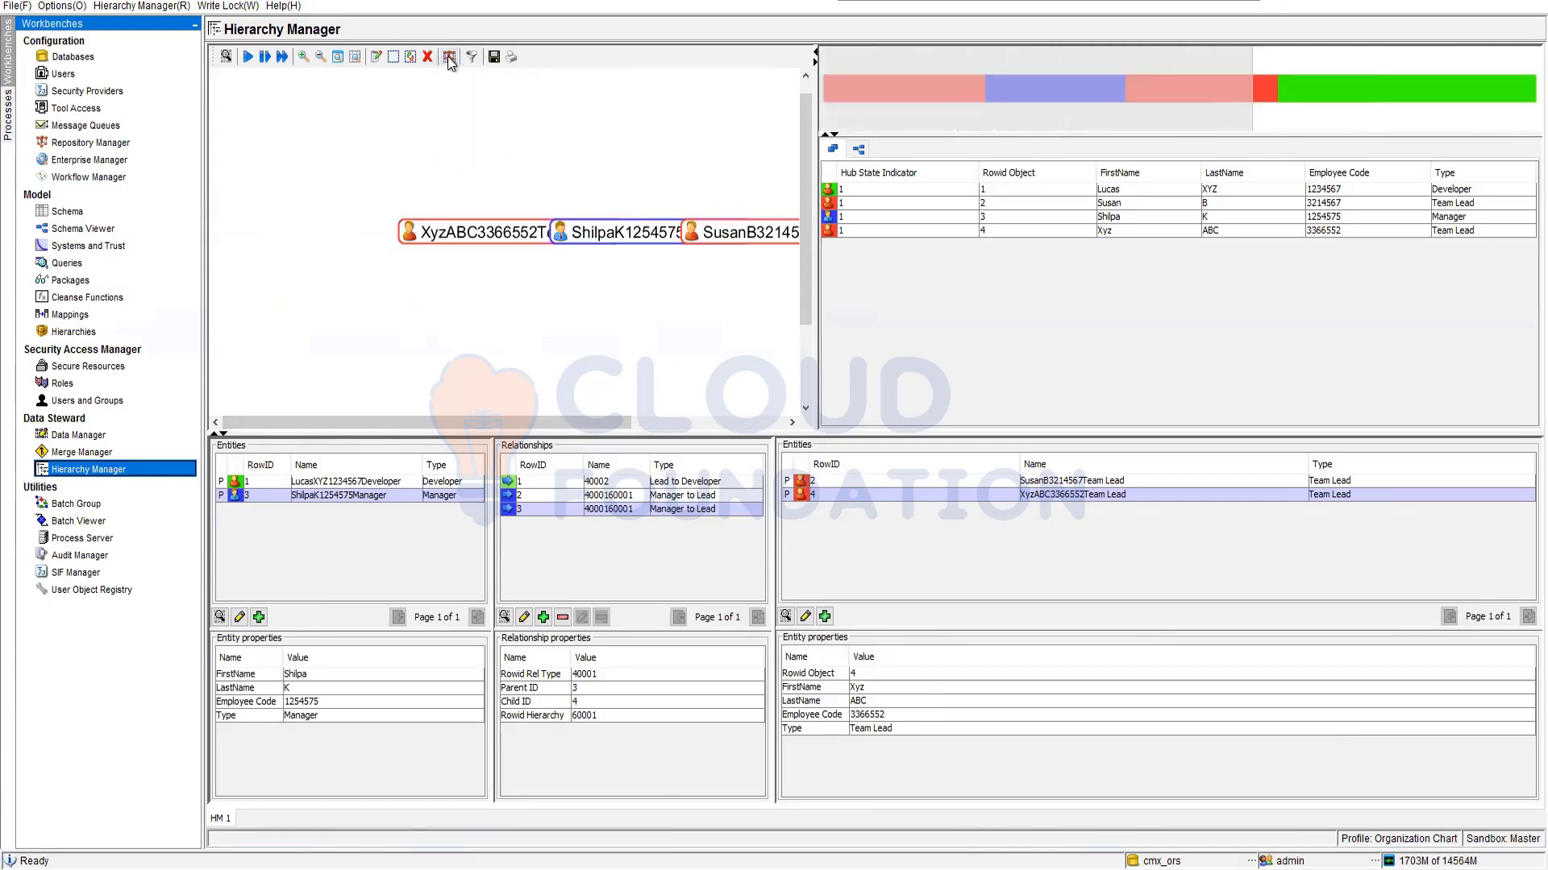
# Switch the organization graph to the Orthogonal layout and then to the Organic layout, viewing the node arrangement in each
pyautogui.click(449, 56)
pyautogui.click(486, 119)
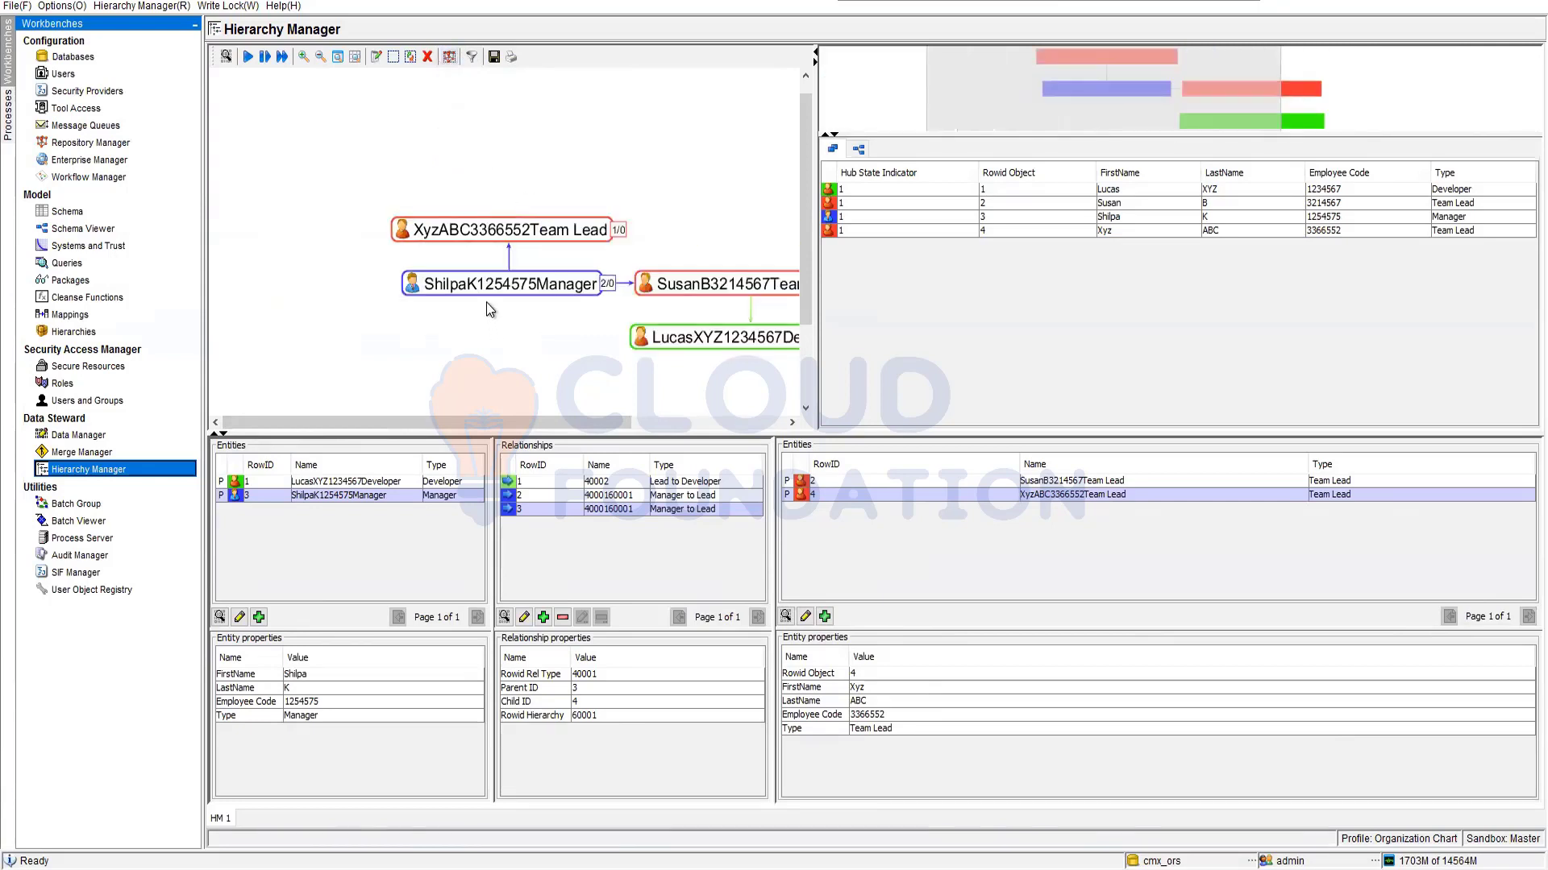
pyautogui.moveTo(505, 421); pyautogui.dragTo(611, 411)
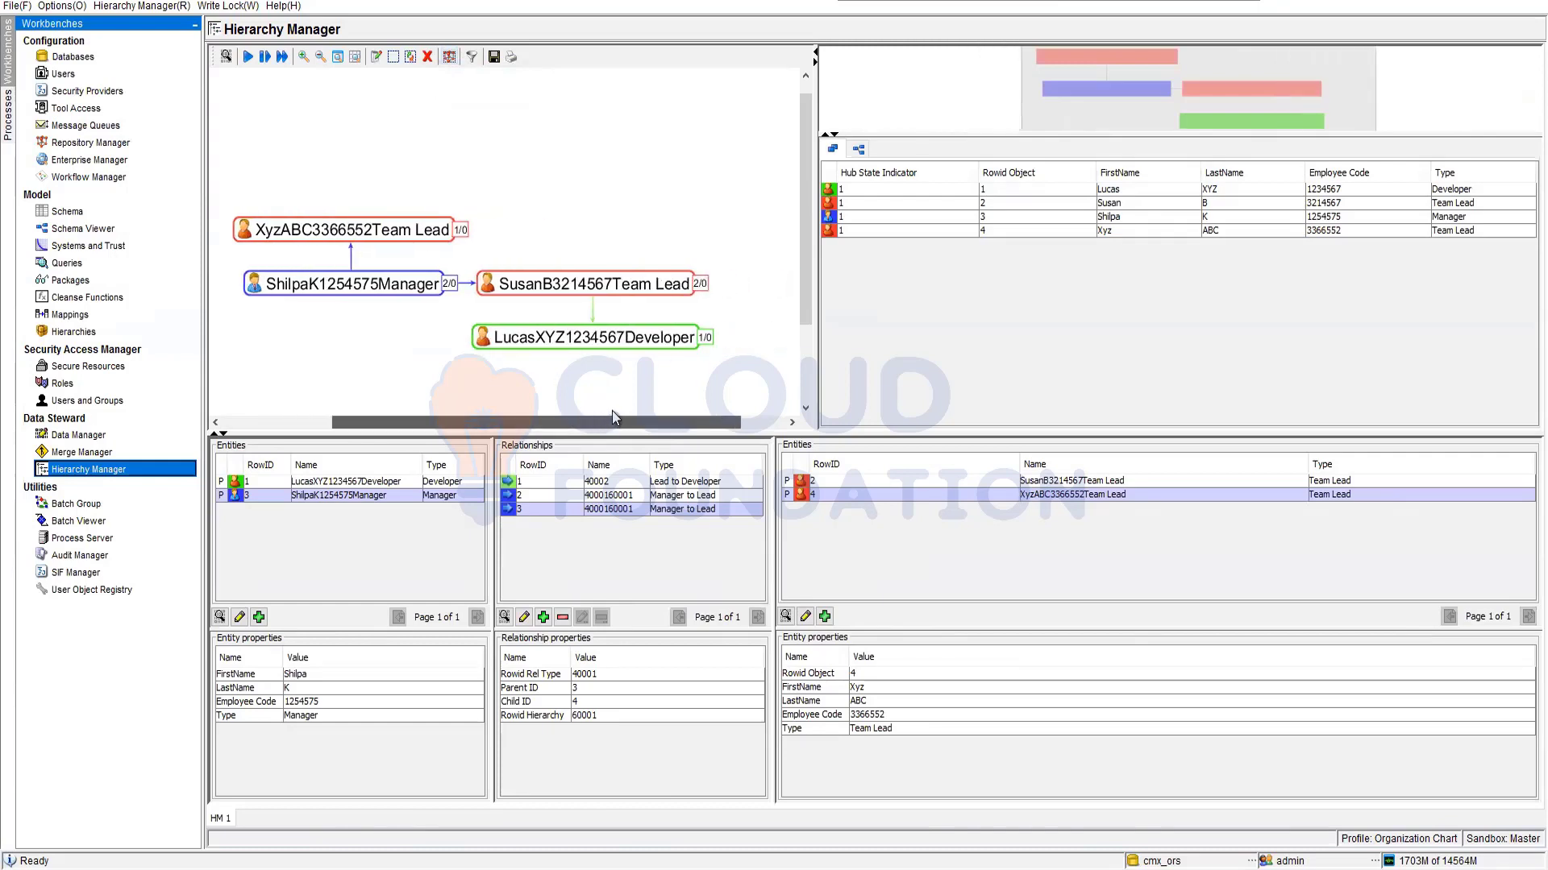
pyautogui.click(448, 56)
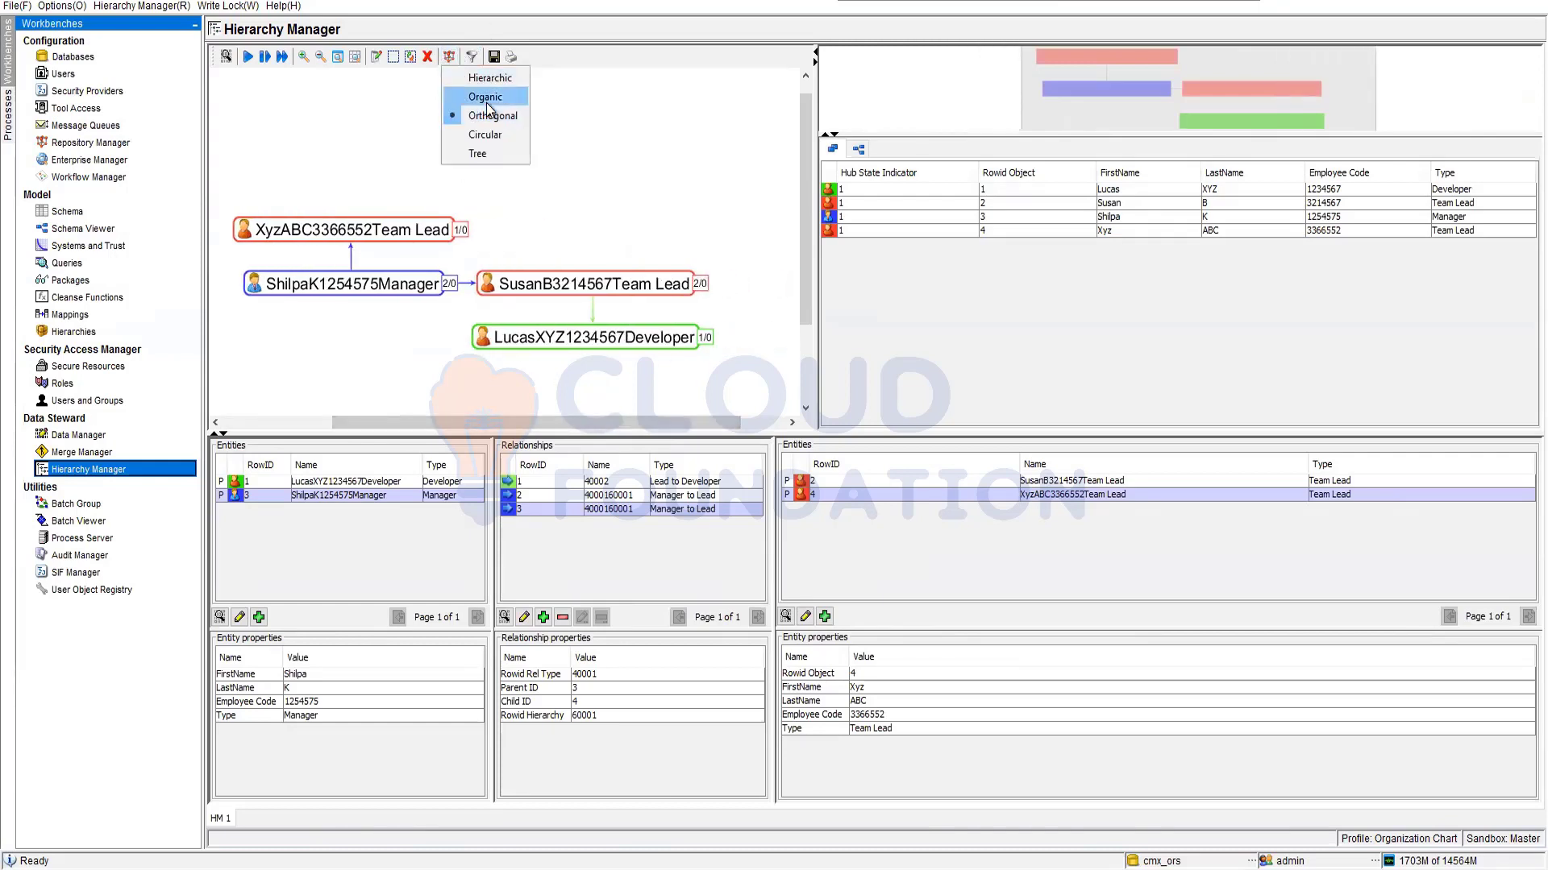
pyautogui.click(486, 103)
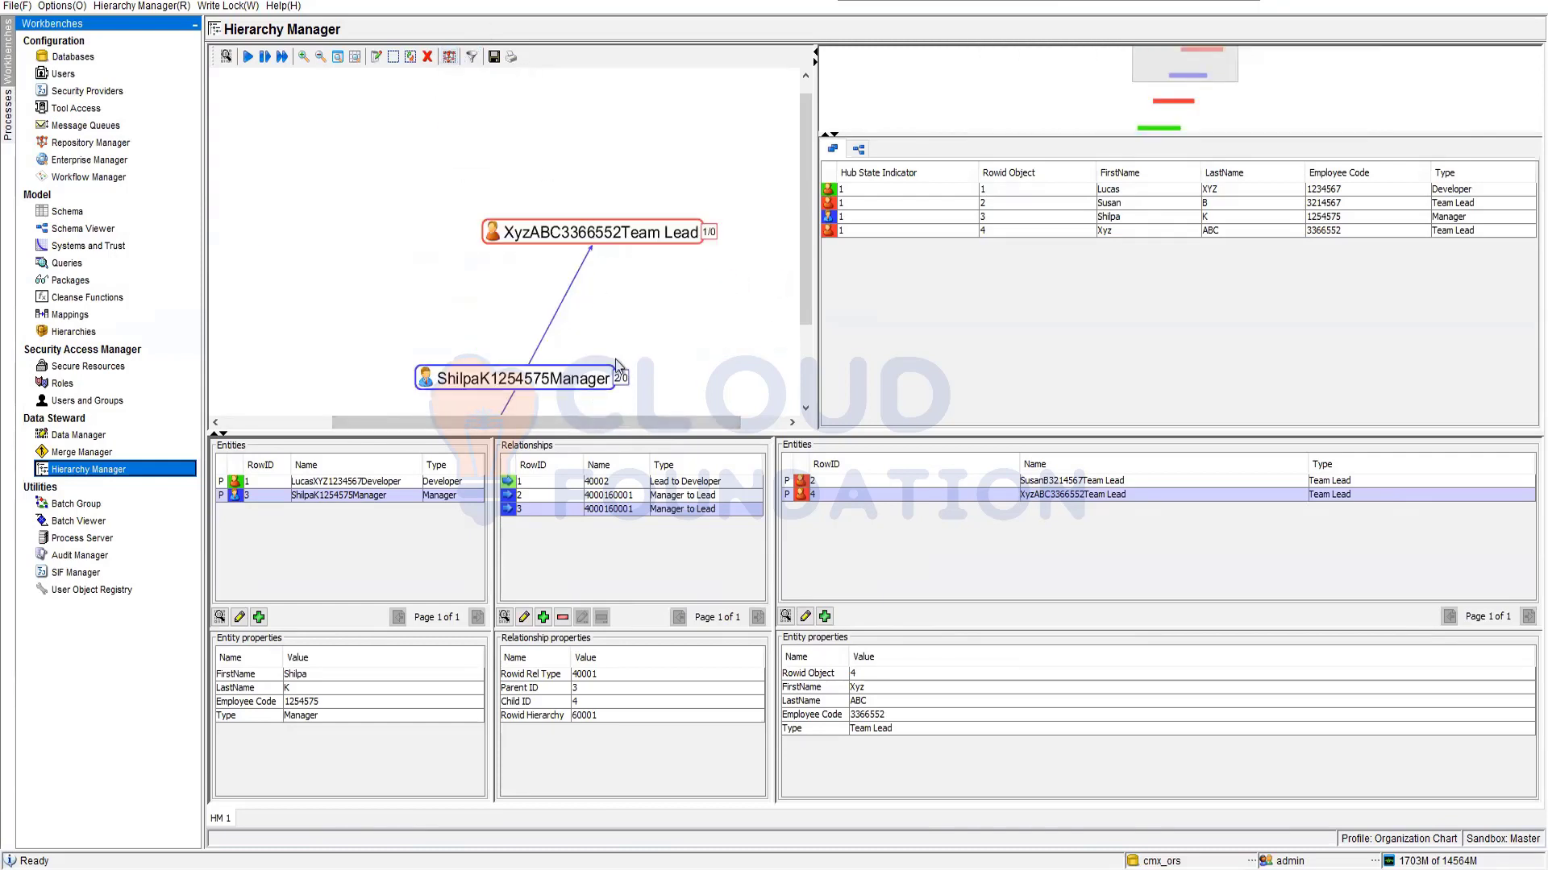
pyautogui.moveTo(806, 227); pyautogui.dragTo(796, 316)
pyautogui.moveTo(573, 425); pyautogui.dragTo(506, 335)
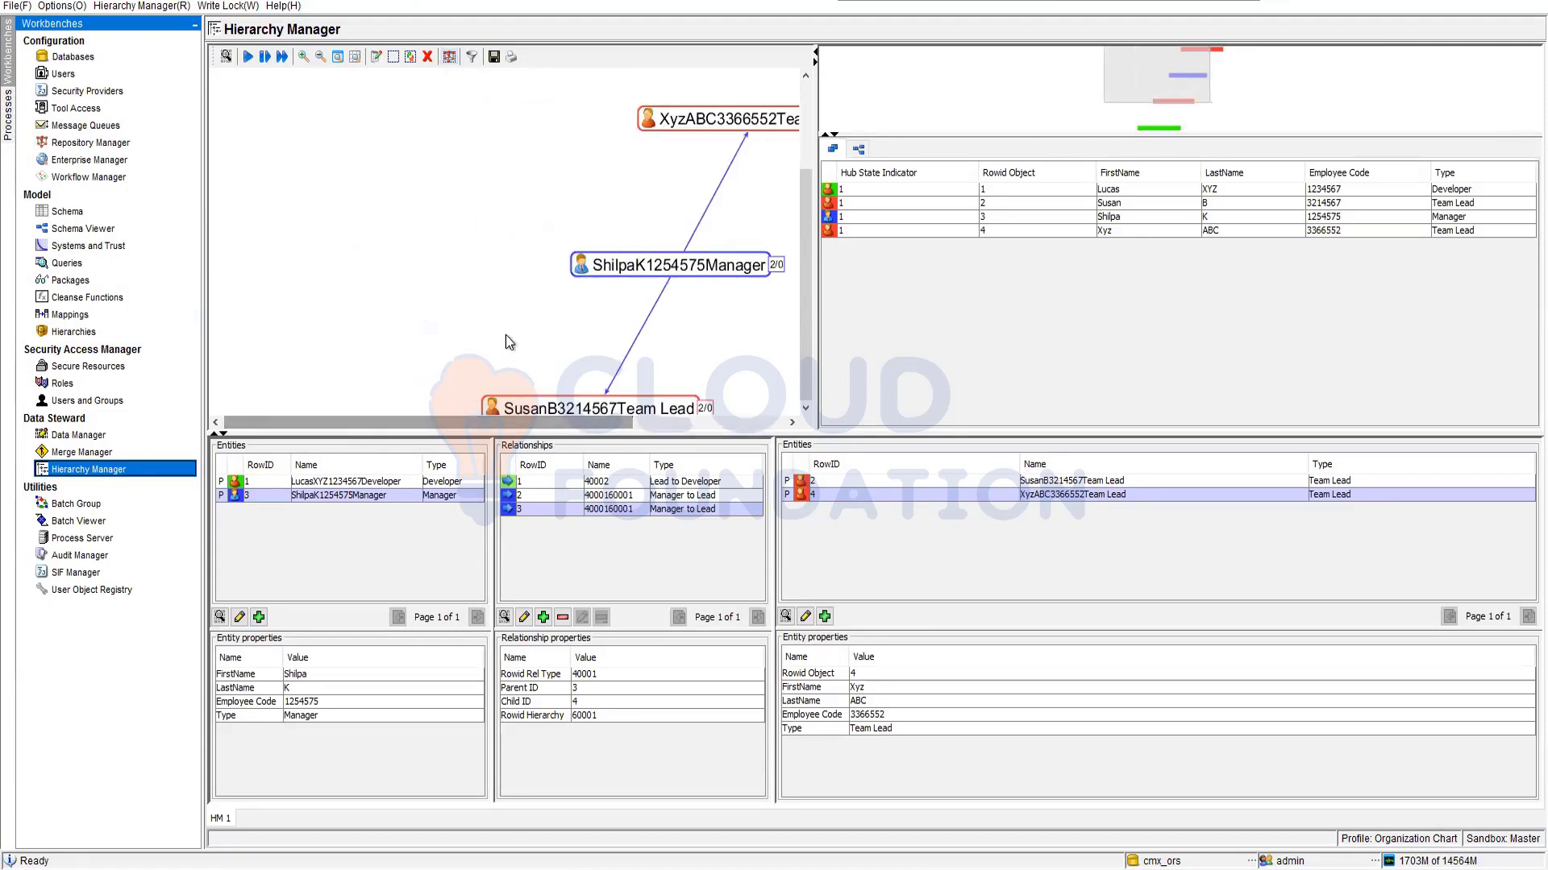
# Return the organization graph to the Hierarchic layout and bring the manager and both team leads into view
pyautogui.click(448, 58)
pyautogui.click(482, 72)
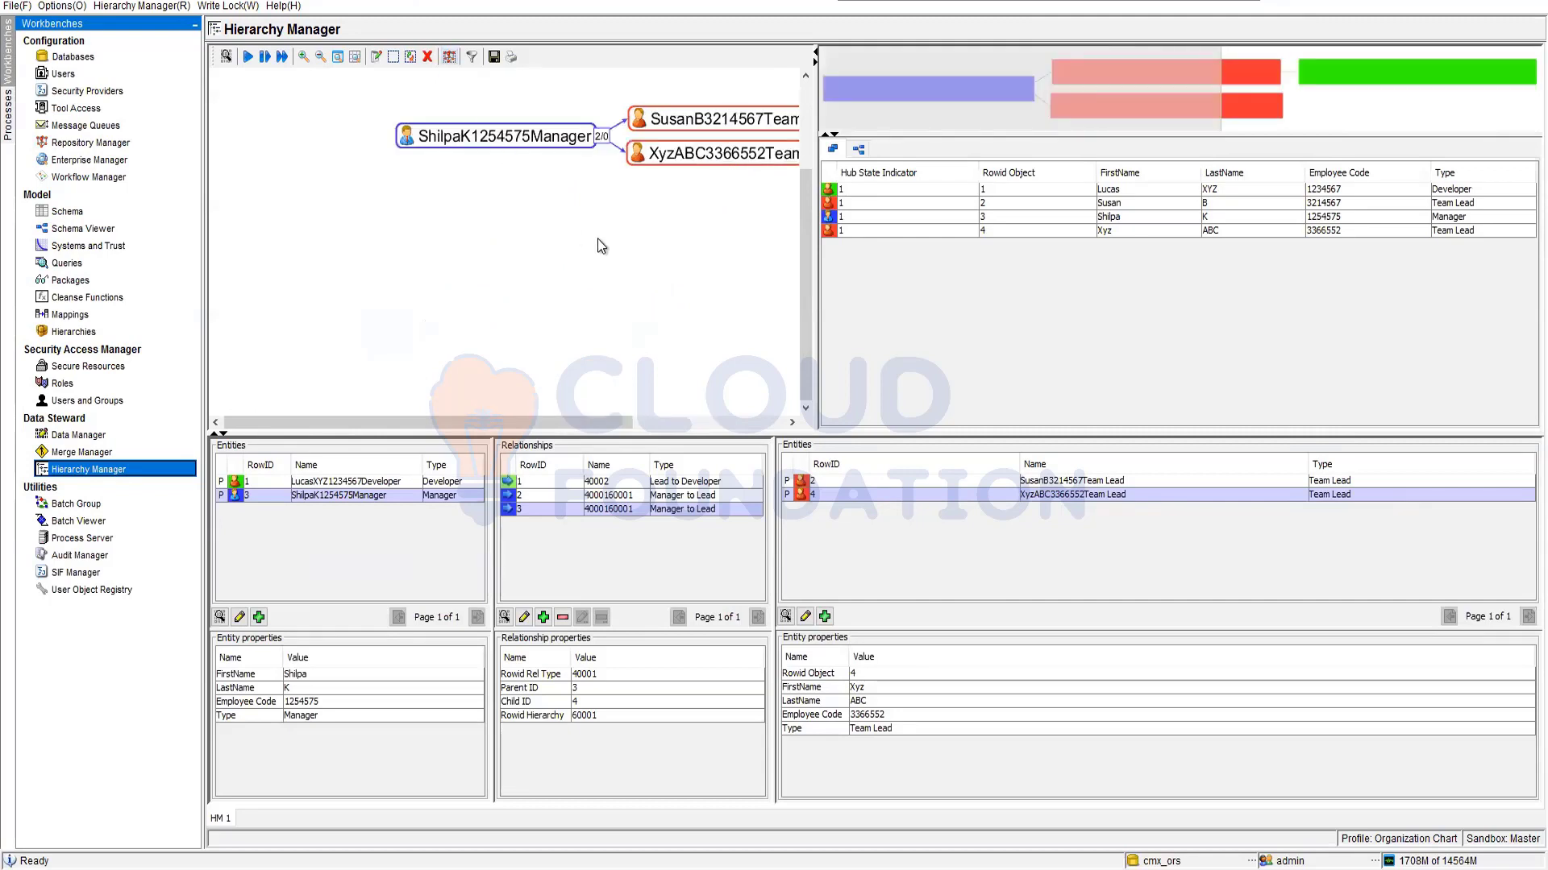
pyautogui.moveTo(495, 422); pyautogui.dragTo(614, 422)
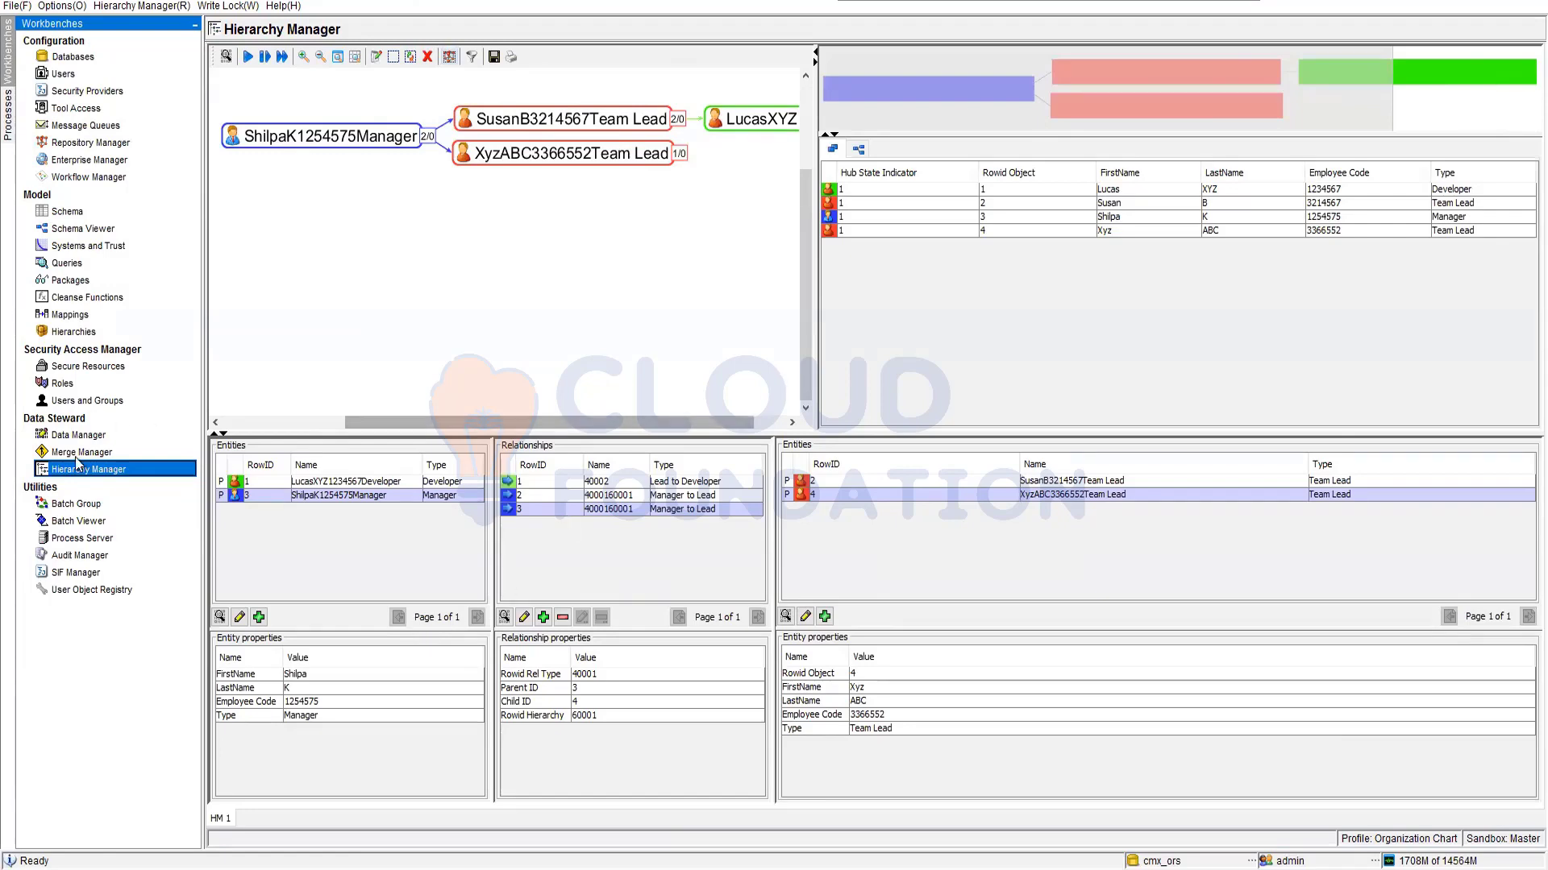
# In the Batch Viewer, refresh the status of the BO Party match and merge job and open its June 13, 2022 11:18:30 AM run
pyautogui.click(103, 522)
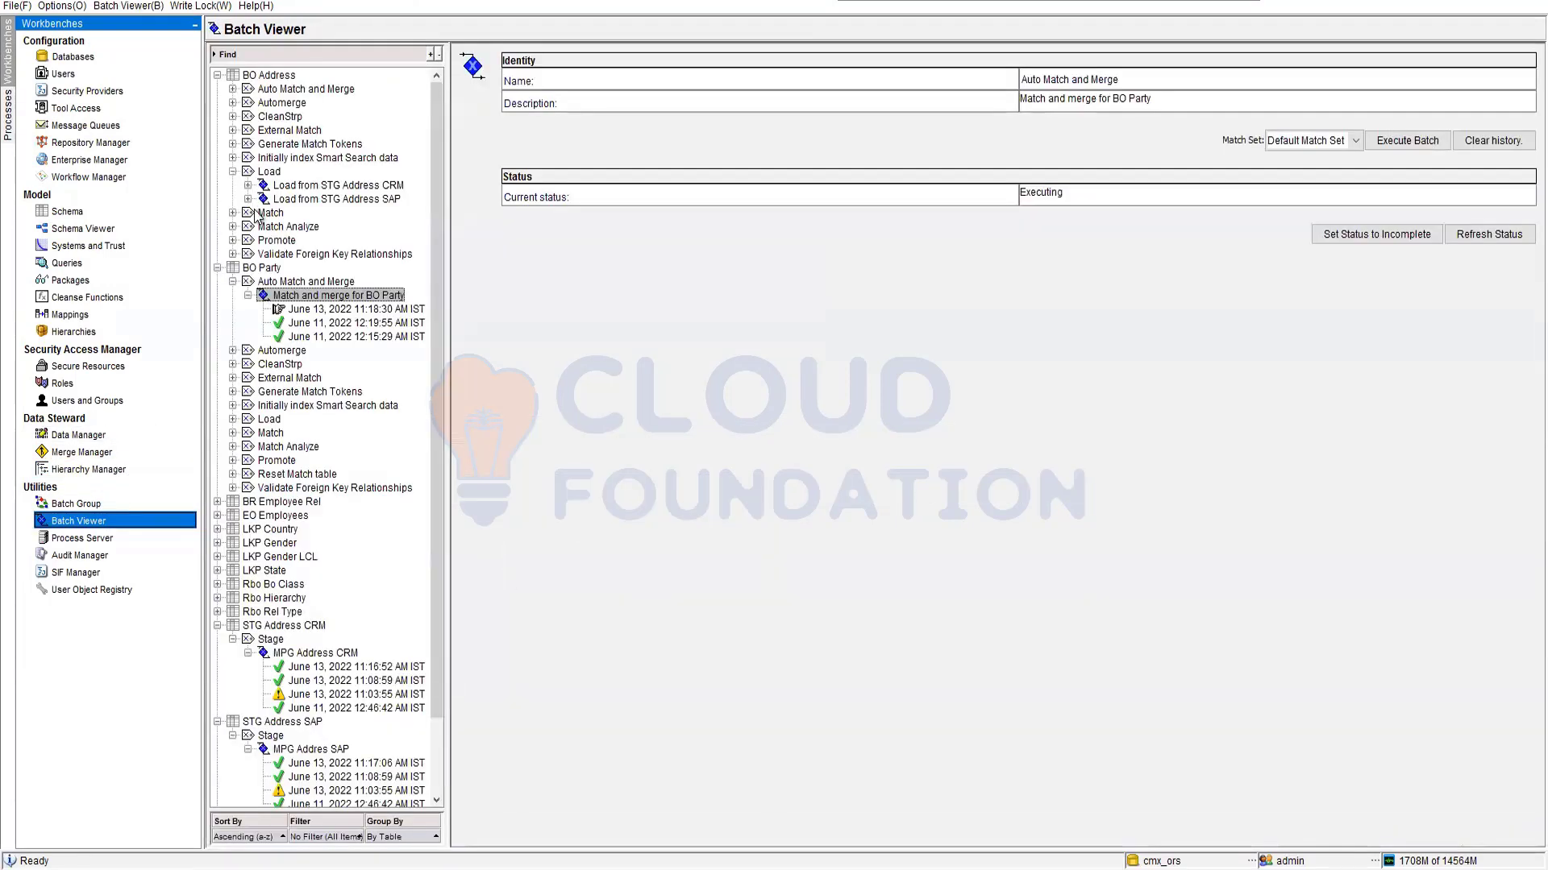
pyautogui.click(1489, 234)
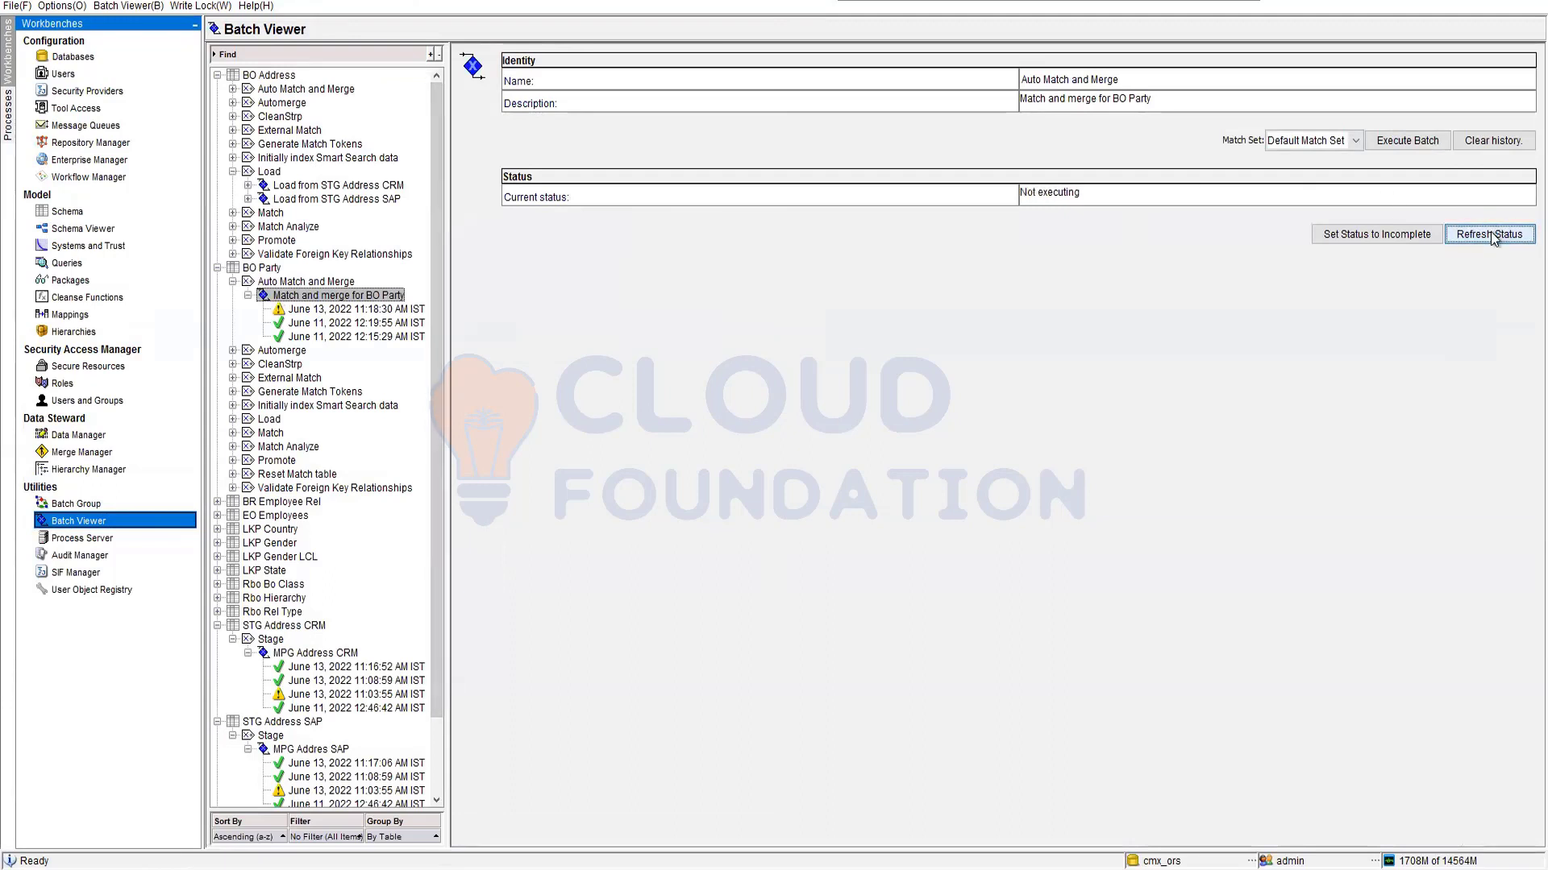
pyautogui.click(386, 309)
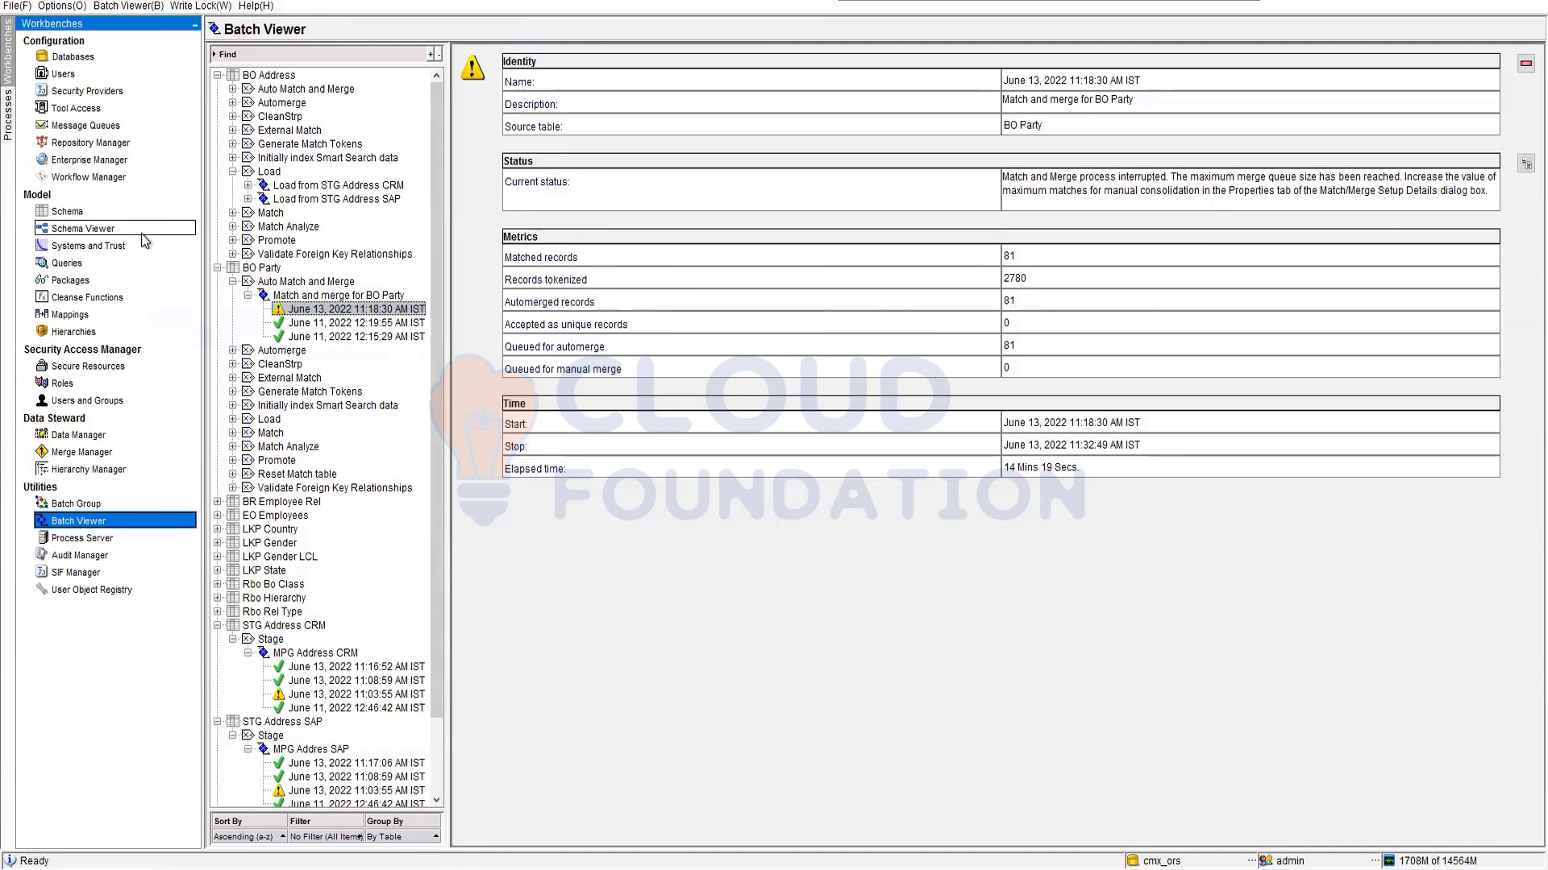
# Check the BO Party Match/Merge Setup properties in the schema, then reread the status message of the June 13, 2022 11:18:30 AM run
pyautogui.click(68, 211)
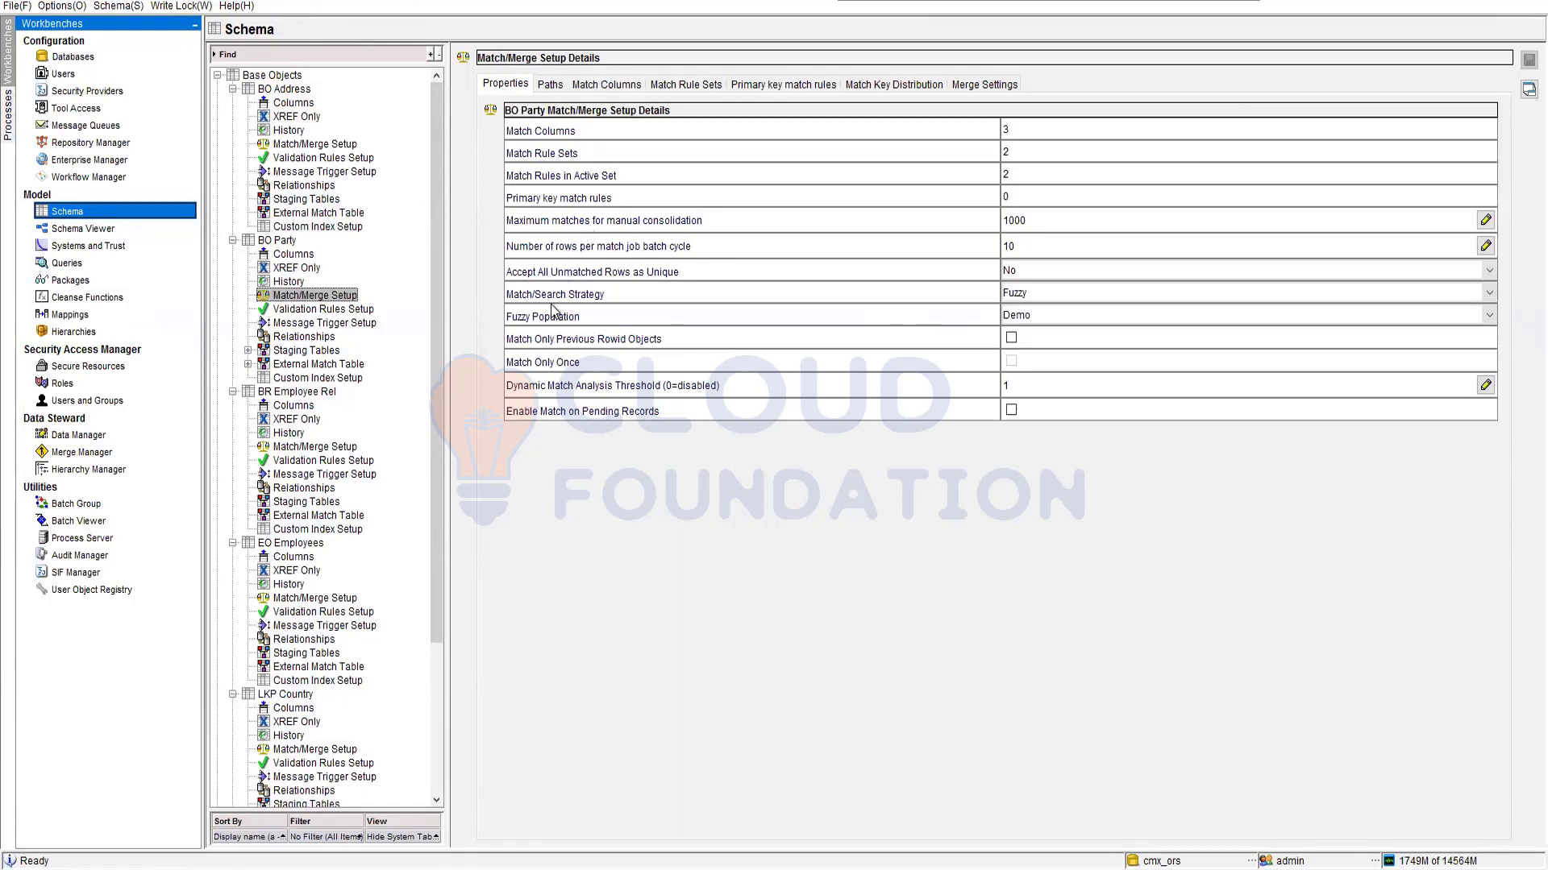
pyautogui.click(81, 521)
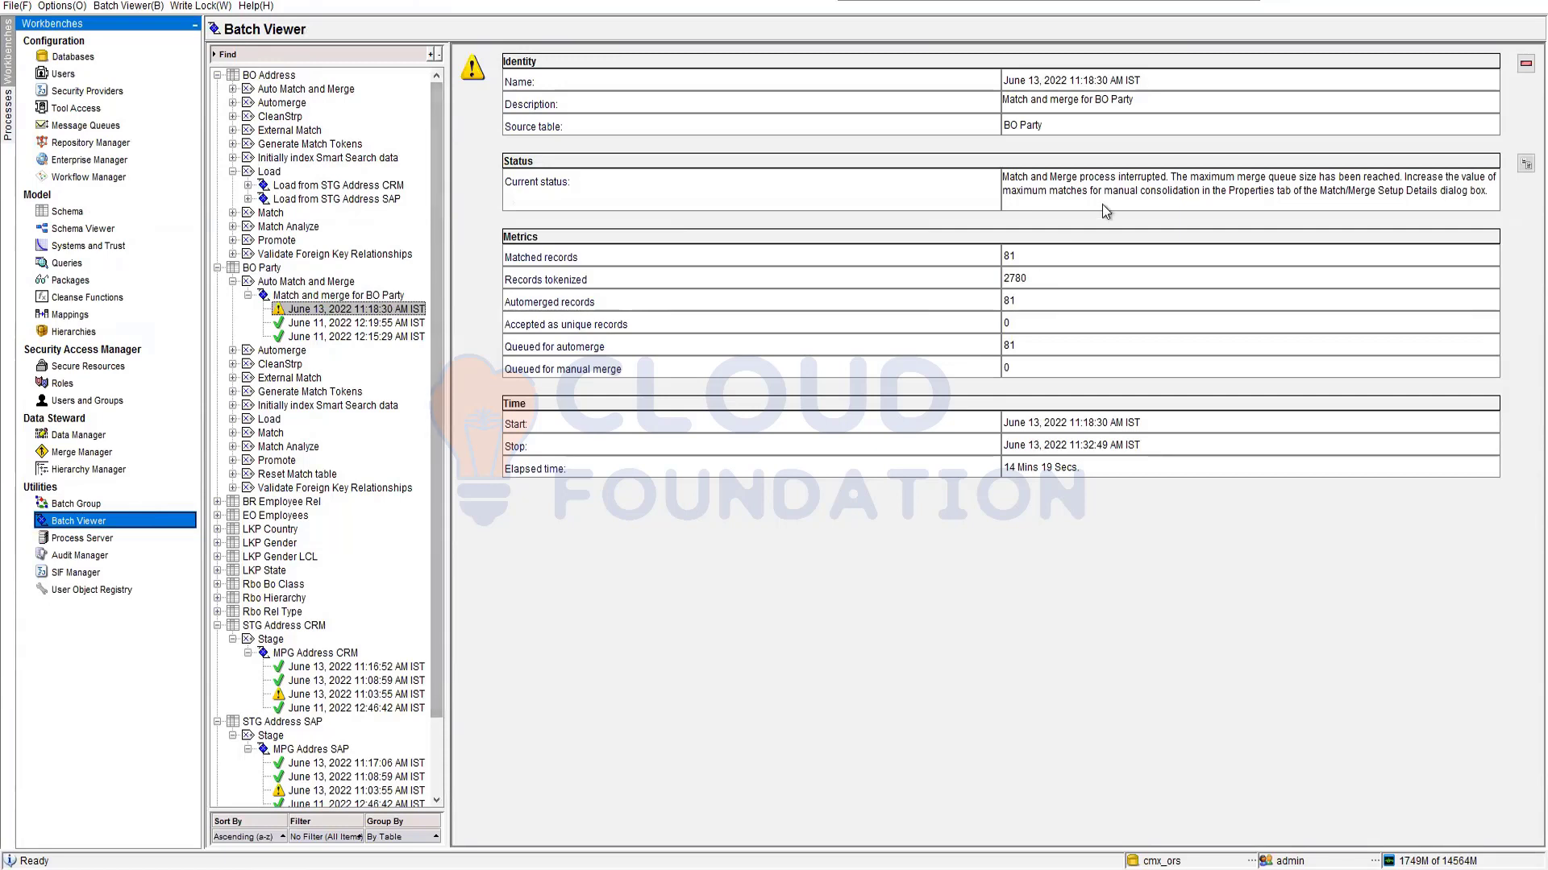
pyautogui.moveTo(1106, 192); pyautogui.dragTo(1480, 190)
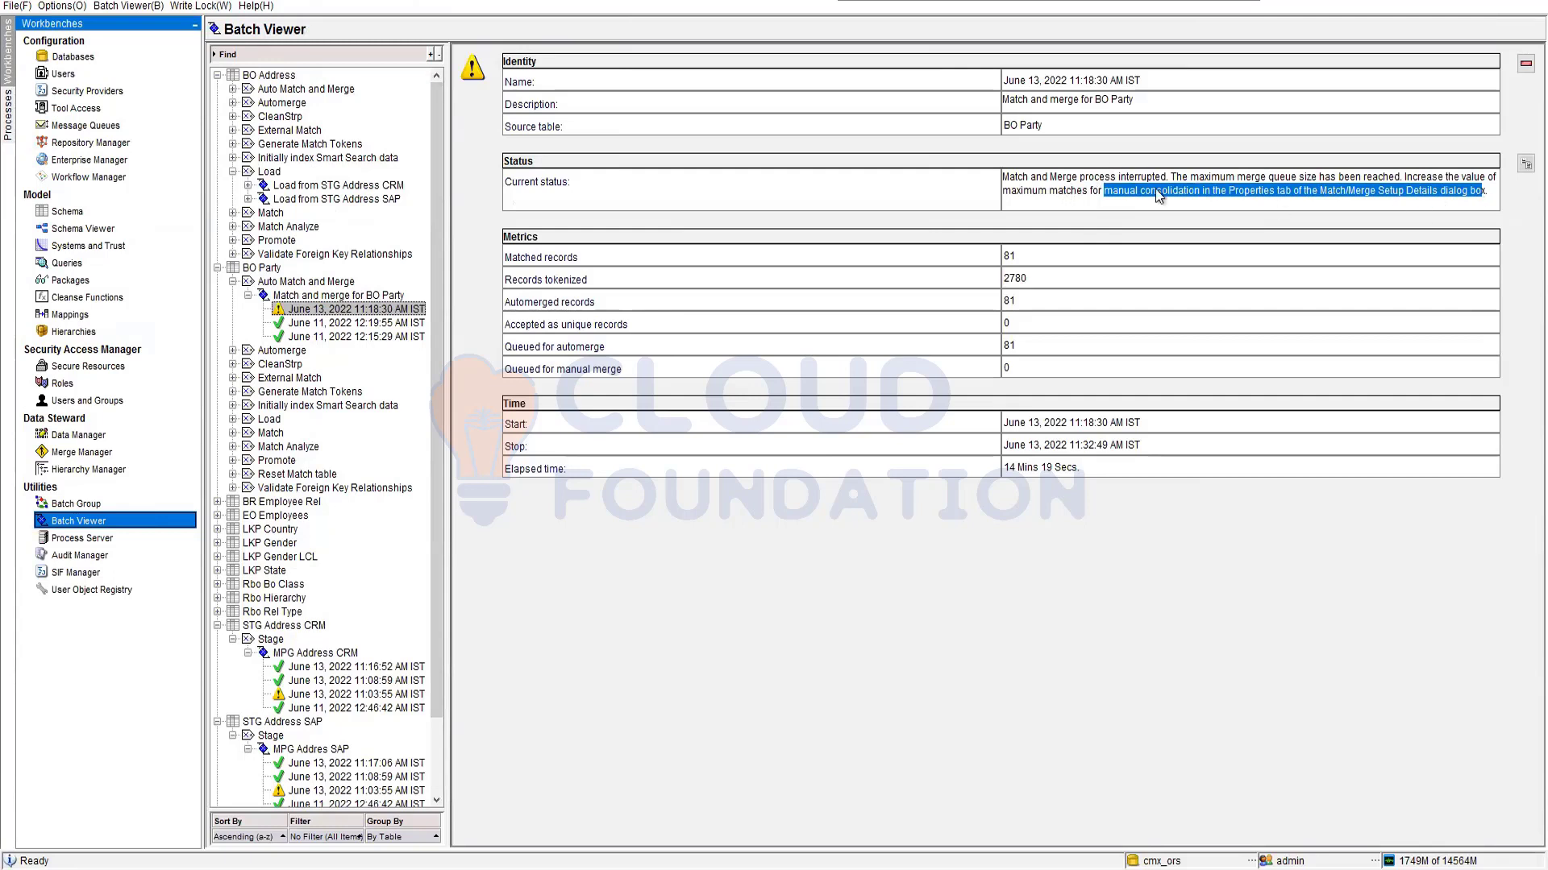
pyautogui.moveTo(1240, 179); pyautogui.dragTo(1484, 193)
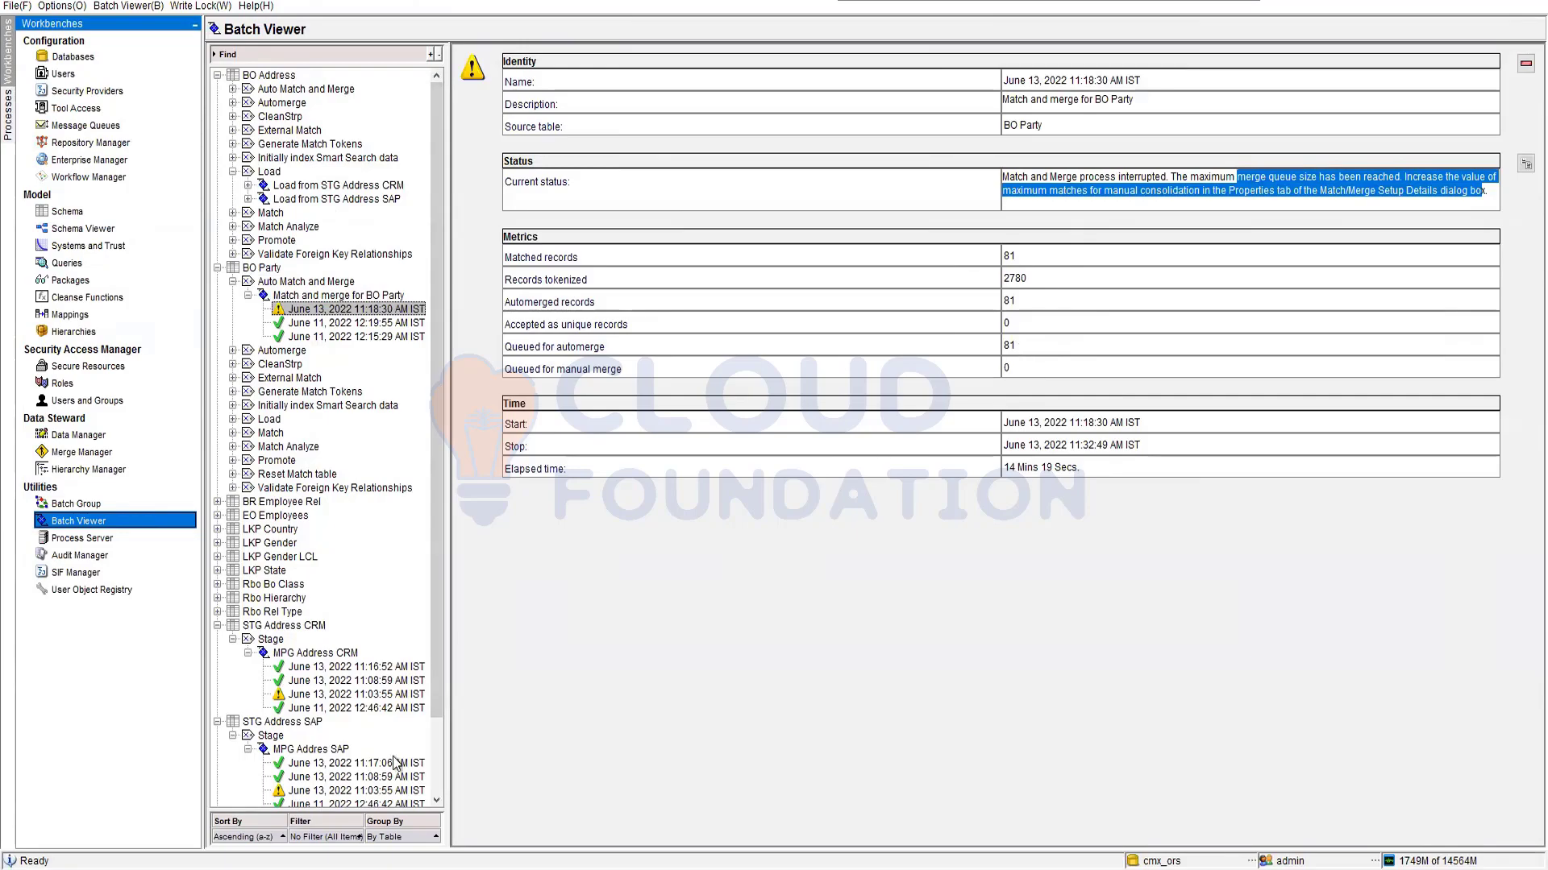
# Switch to SQL Developer, show the refreshed data of table C_BO_PARTY_XREF, and sort it by ROWID_OBJECT
pyautogui.click(344, 869)
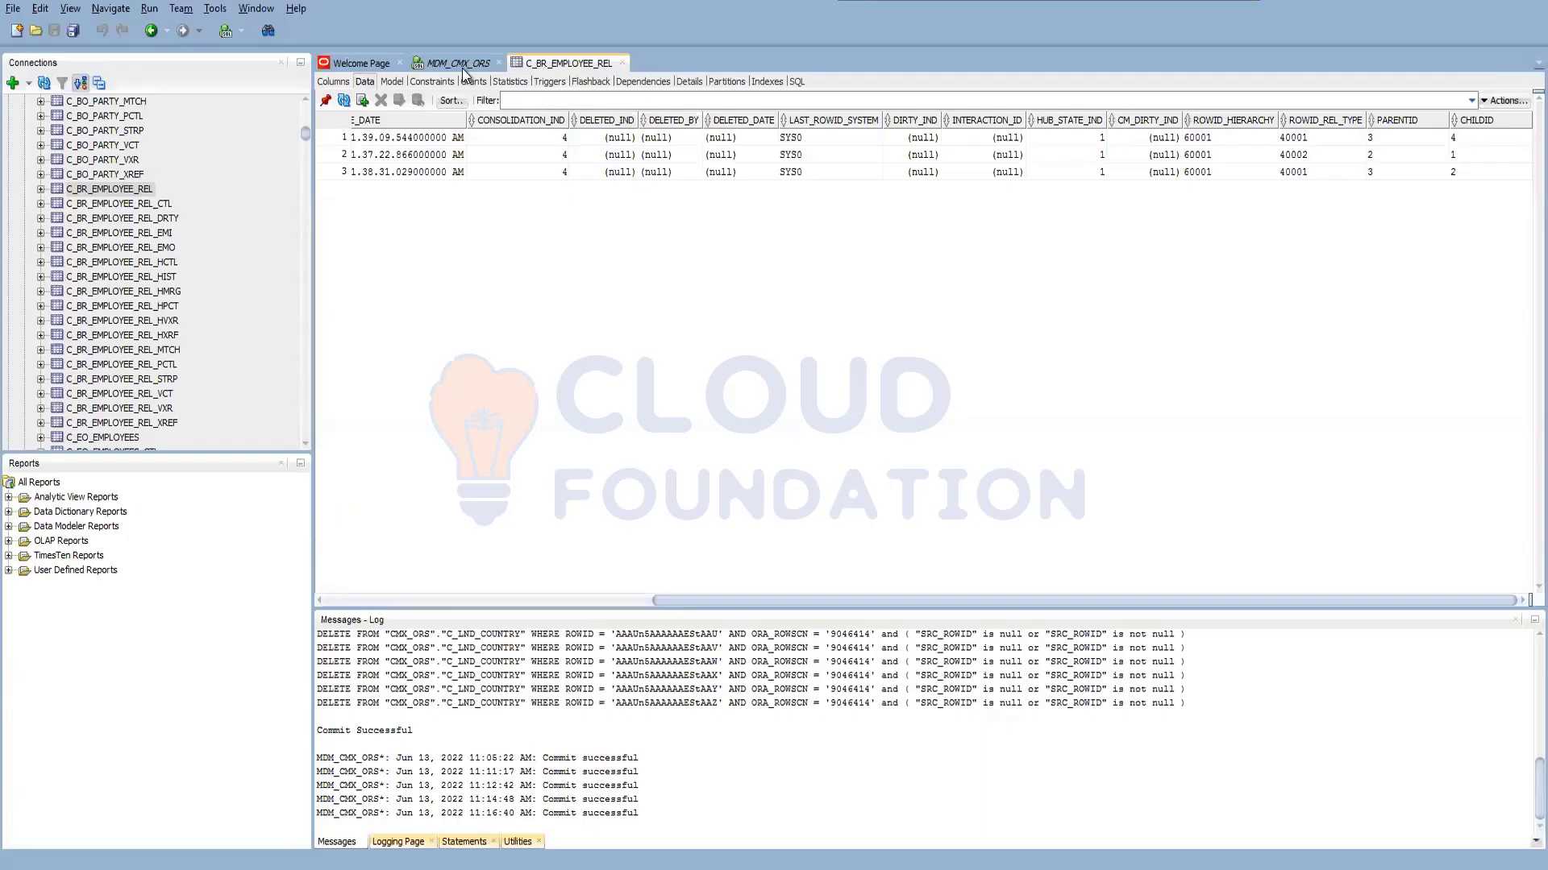
pyautogui.scroll(4, 119, 264)
pyautogui.scroll(1, 119, 263)
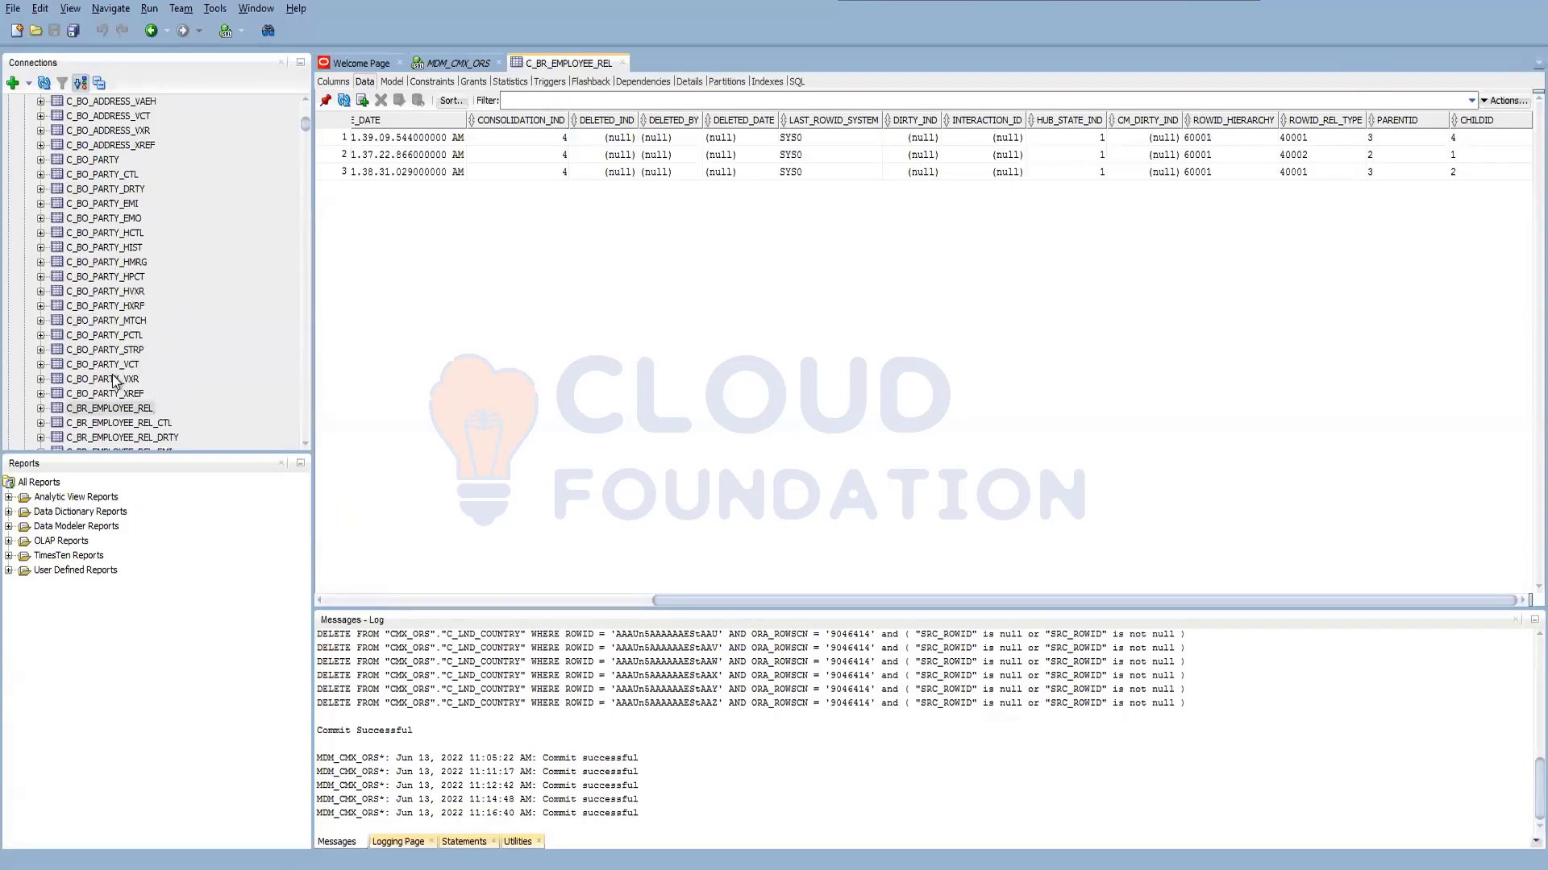
pyautogui.click(118, 393)
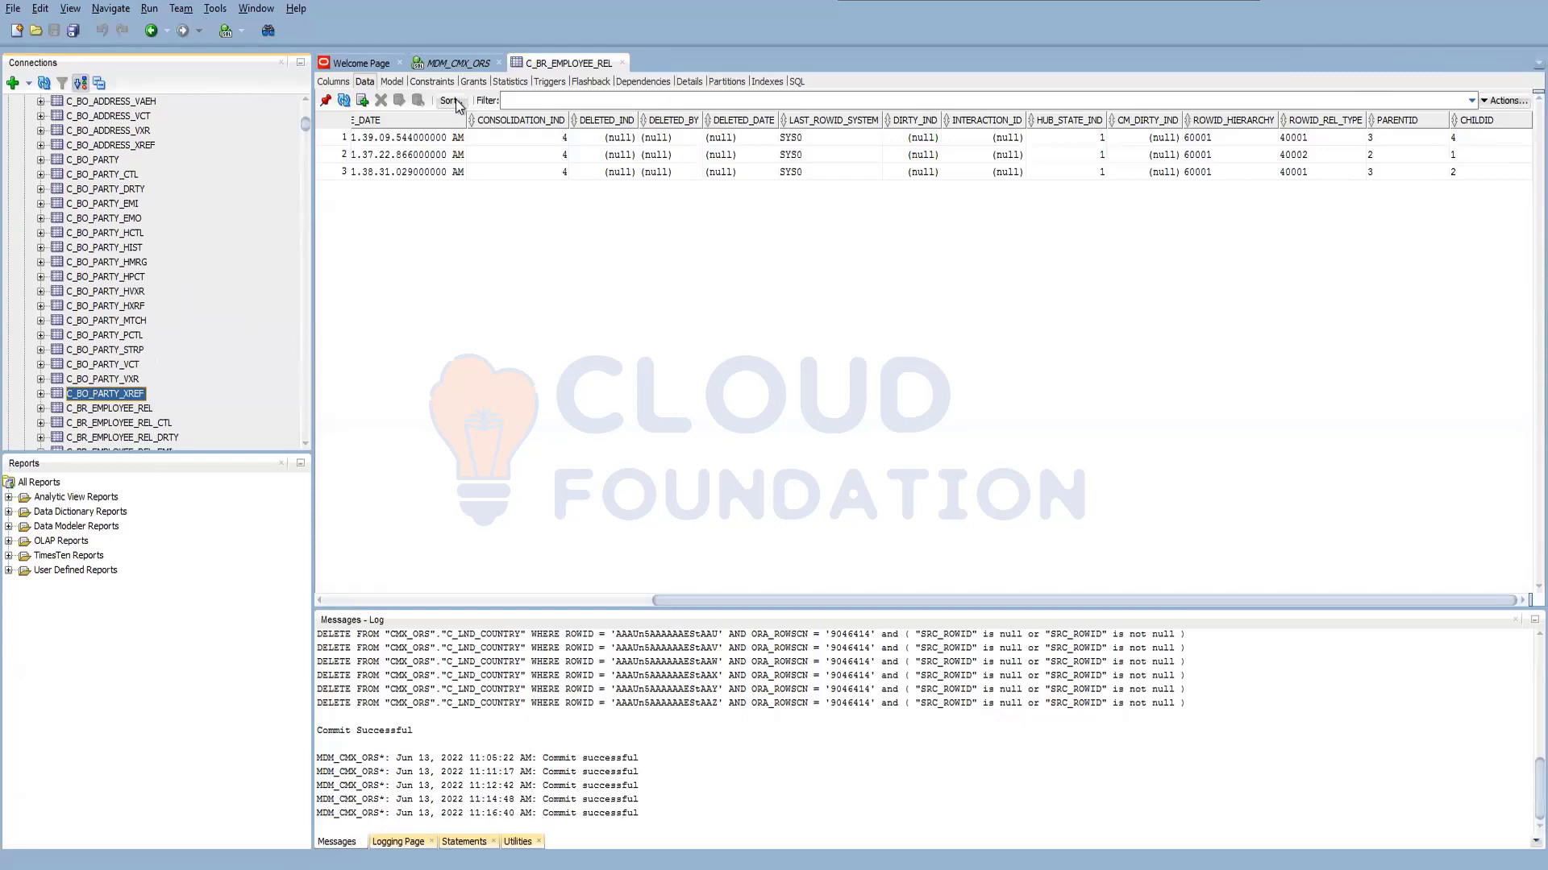
pyautogui.click(346, 102)
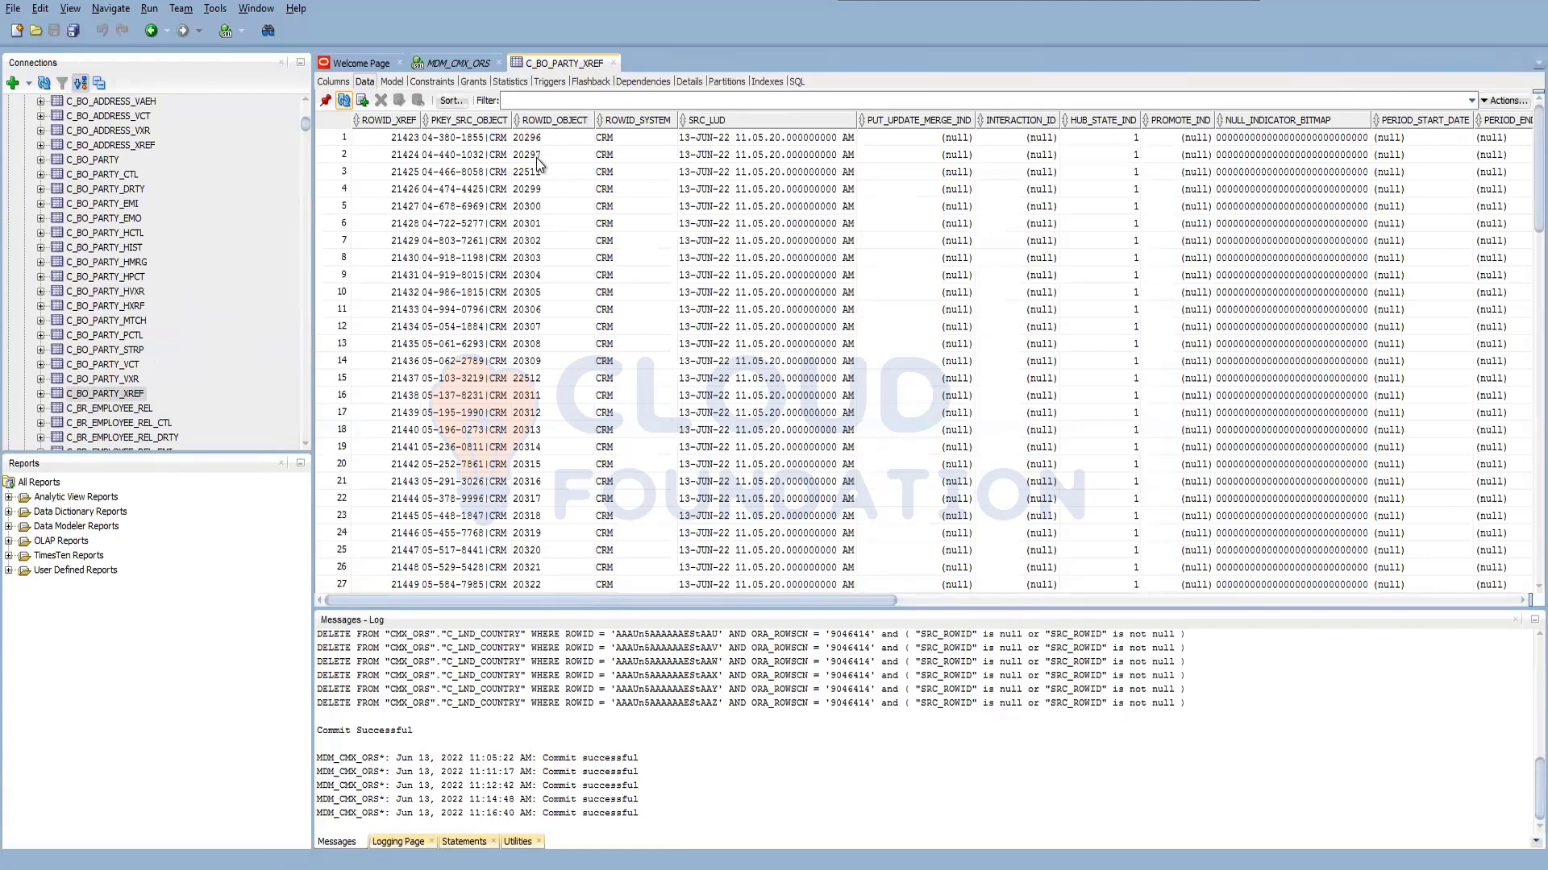
pyautogui.doubleClick(555, 123)
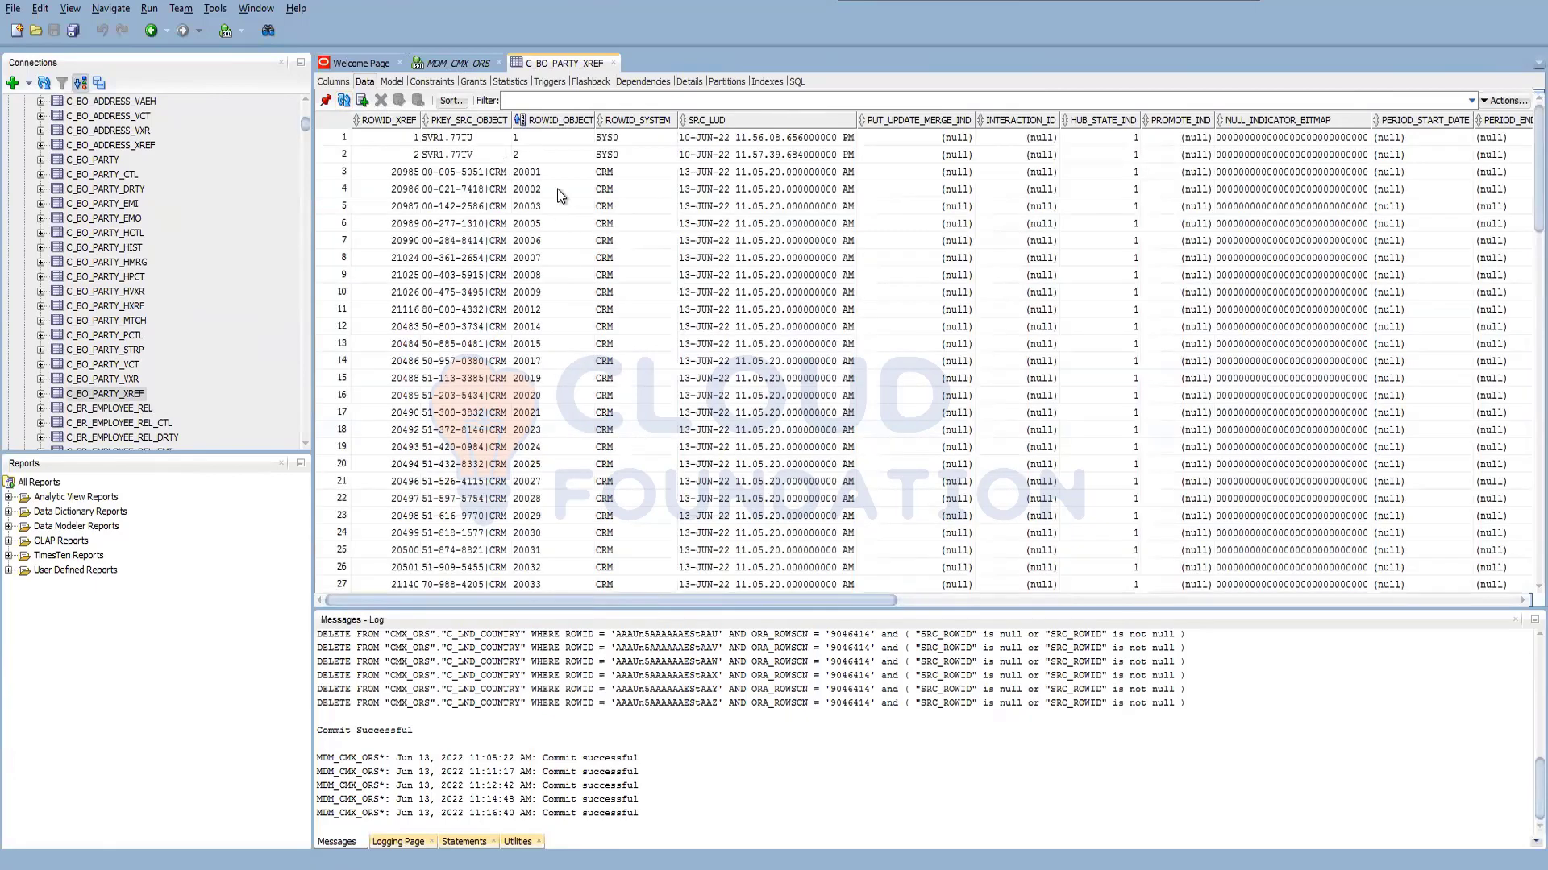
# Look through the sorted C_BO_PARTY_XREF rows for cross-references that share the same ROWID_OBJECT value
pyautogui.click(539, 448)
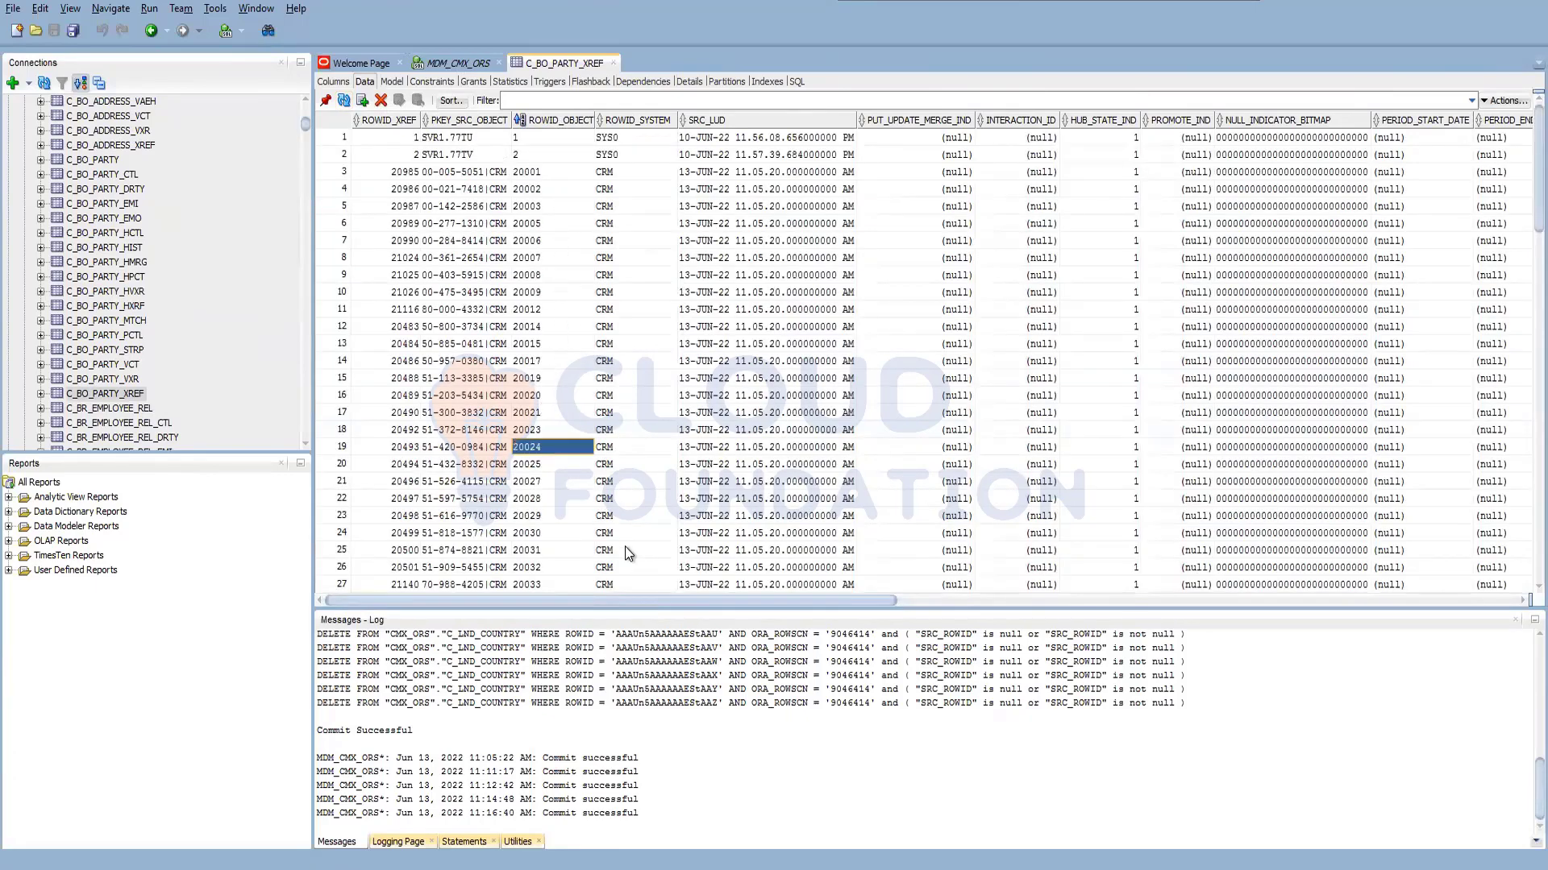
pyautogui.scroll(-9, 625, 546)
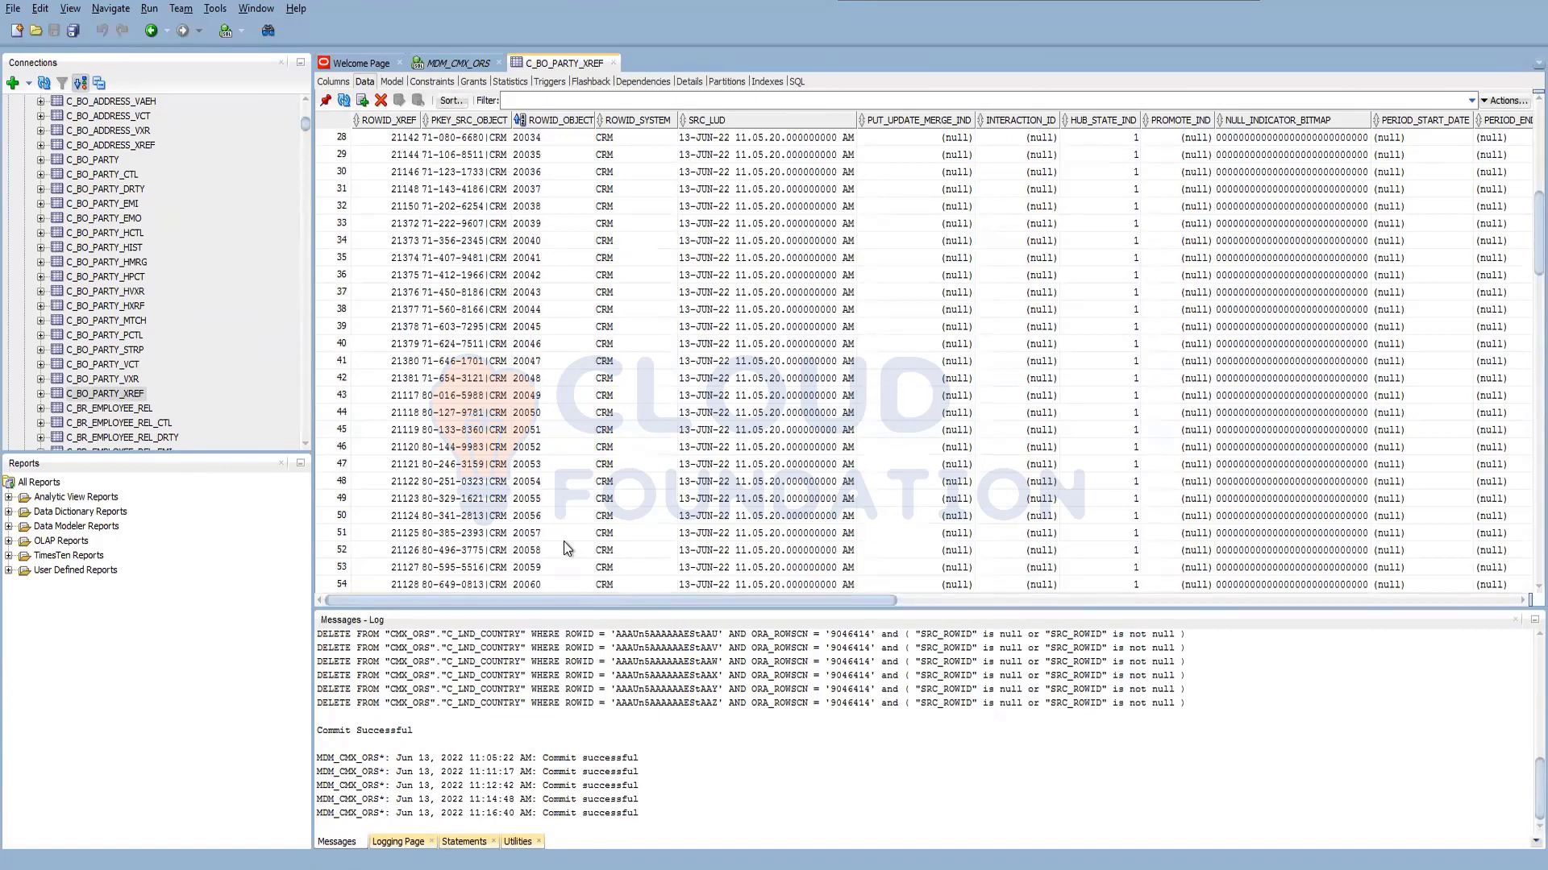
pyautogui.scroll(-16, 553, 542)
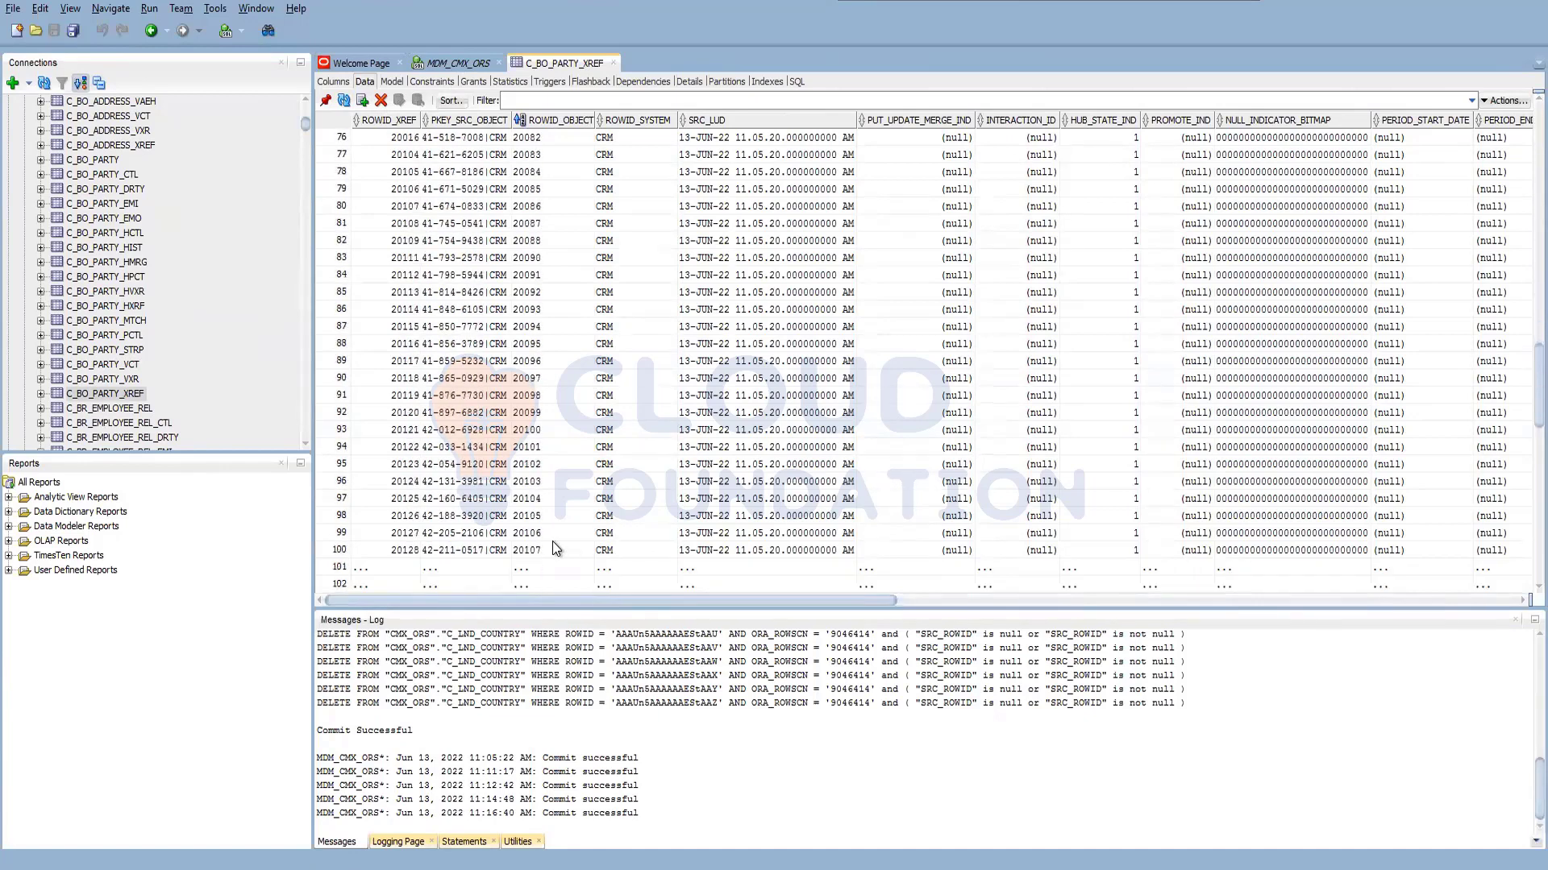
pyautogui.scroll(-8, 554, 542)
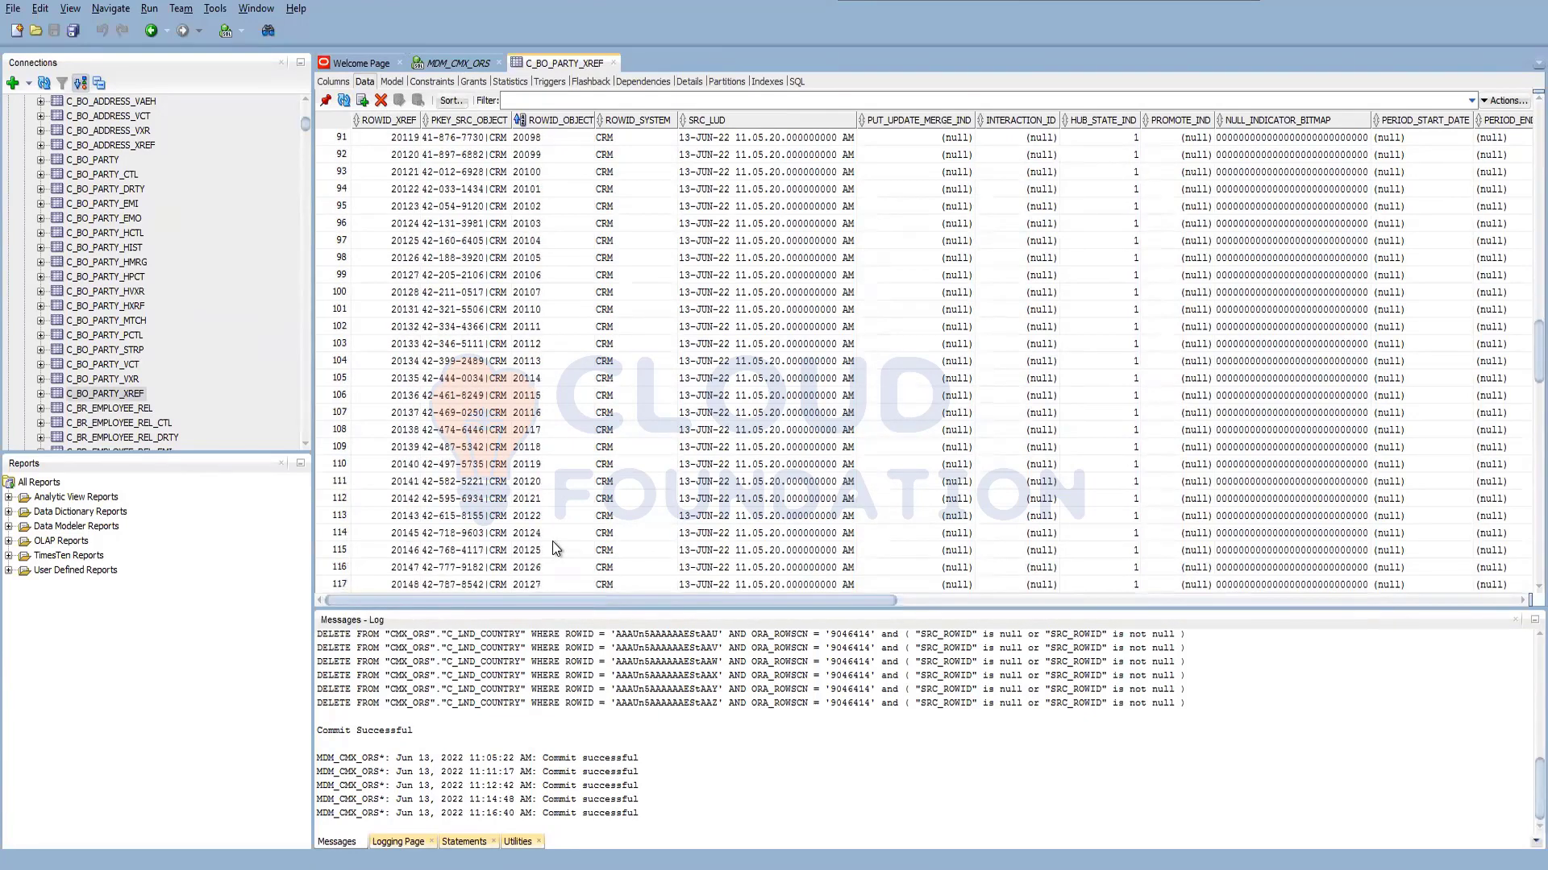
pyautogui.scroll(-10, 553, 542)
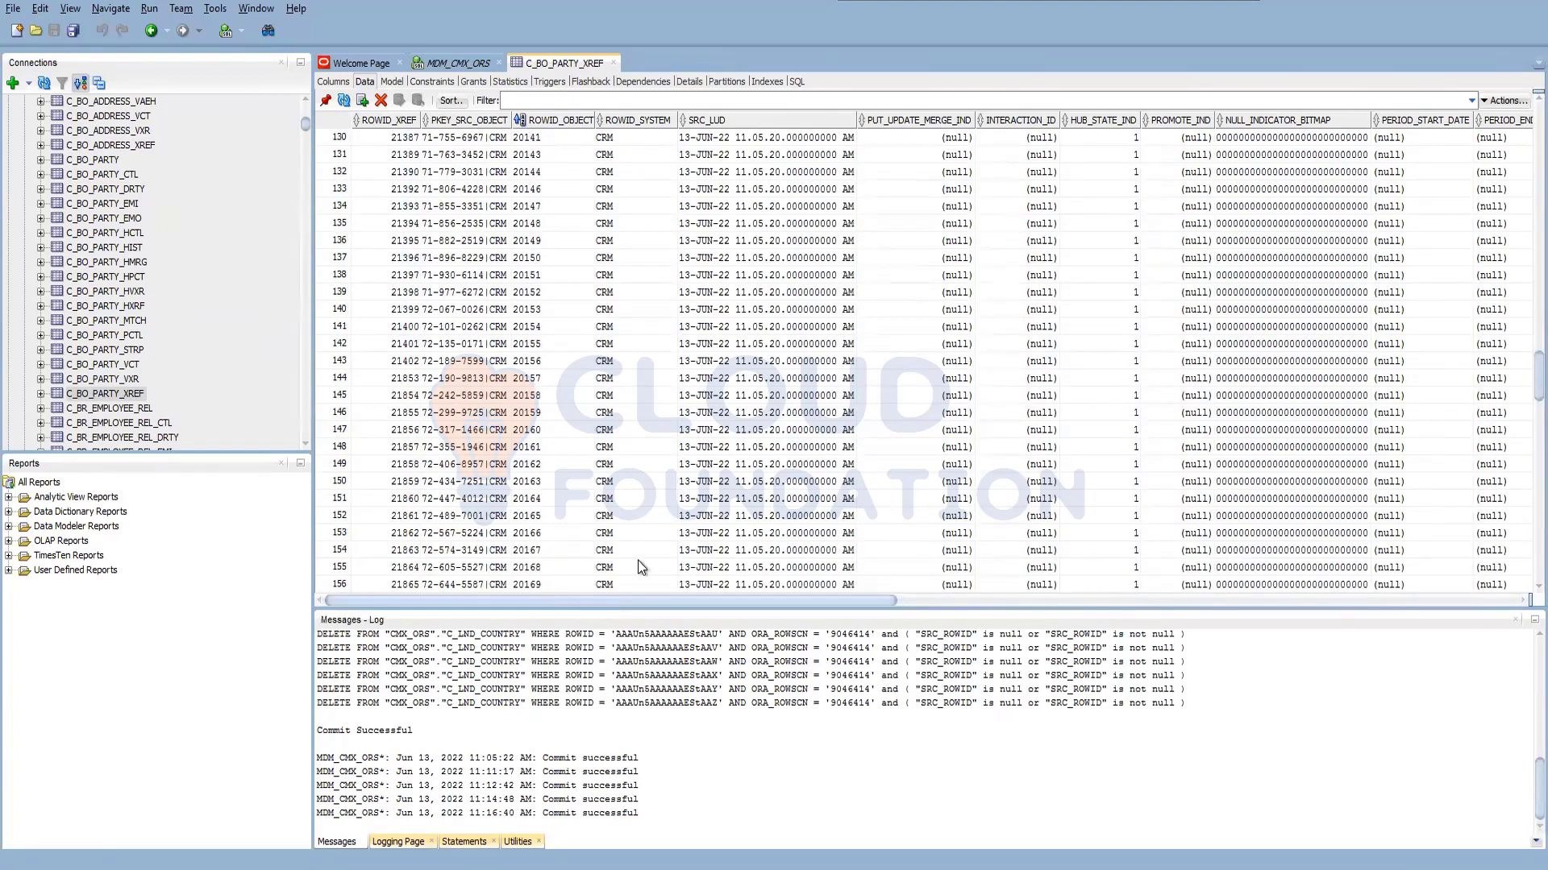
pyautogui.scroll(-13, 561, 473)
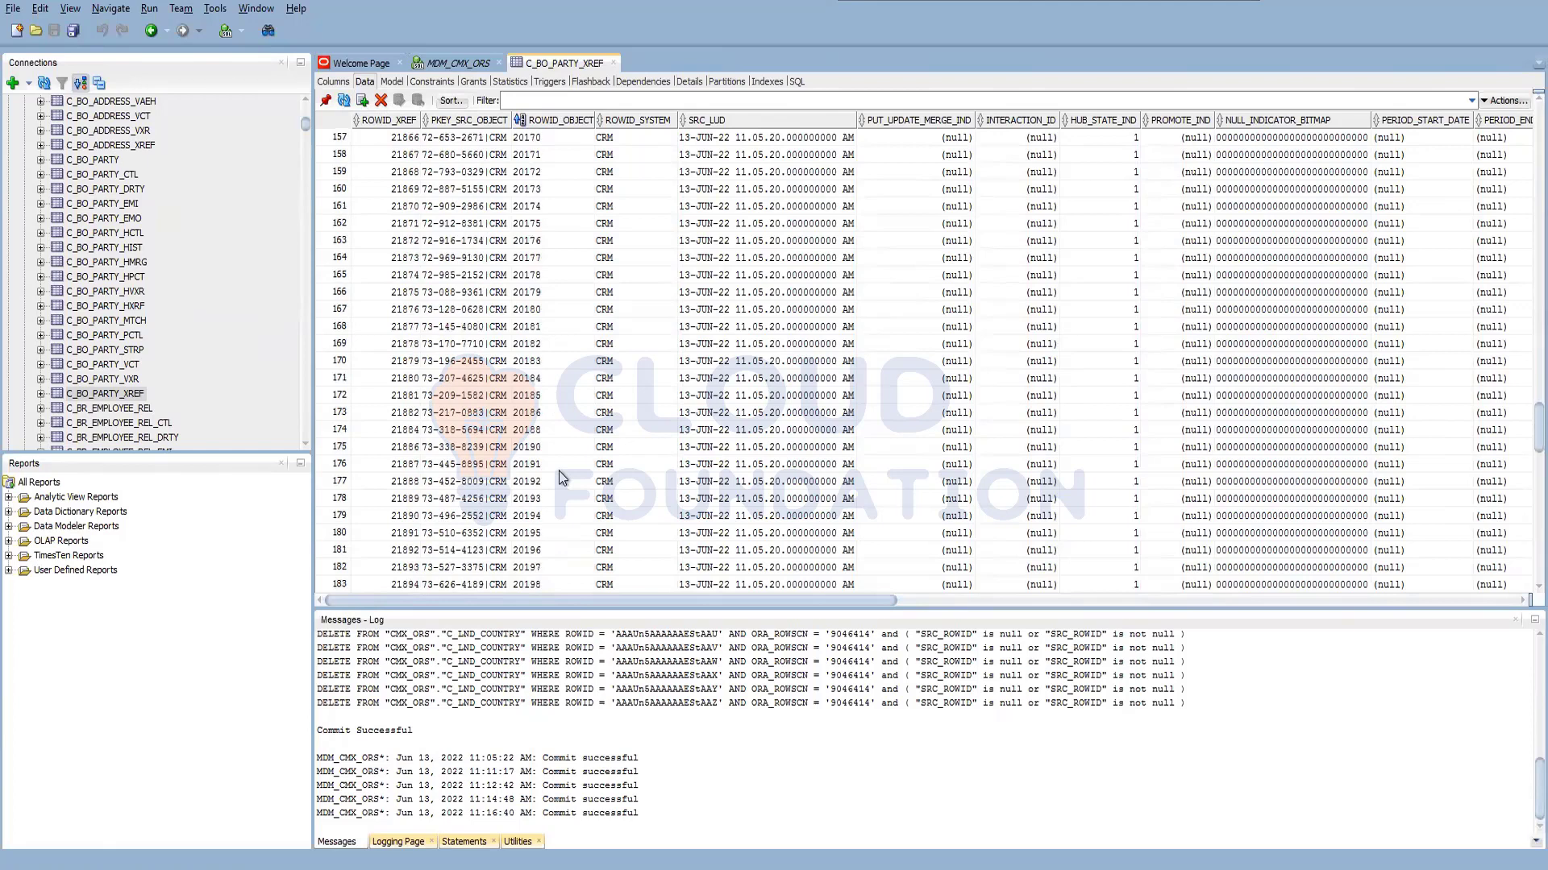
pyautogui.scroll(-3, 559, 470)
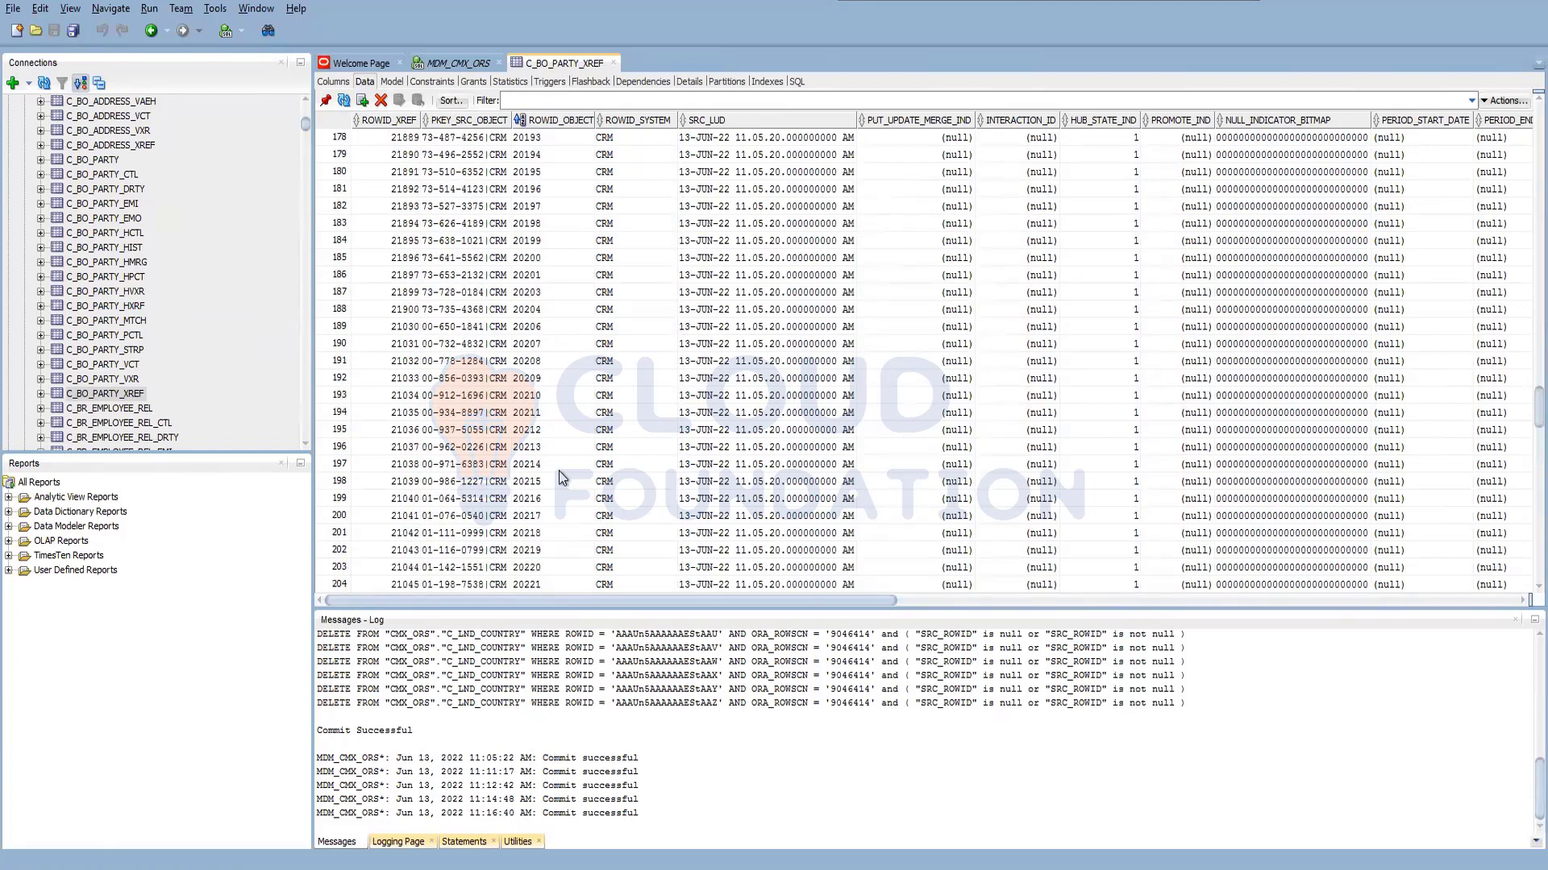
pyautogui.scroll(-9, 559, 471)
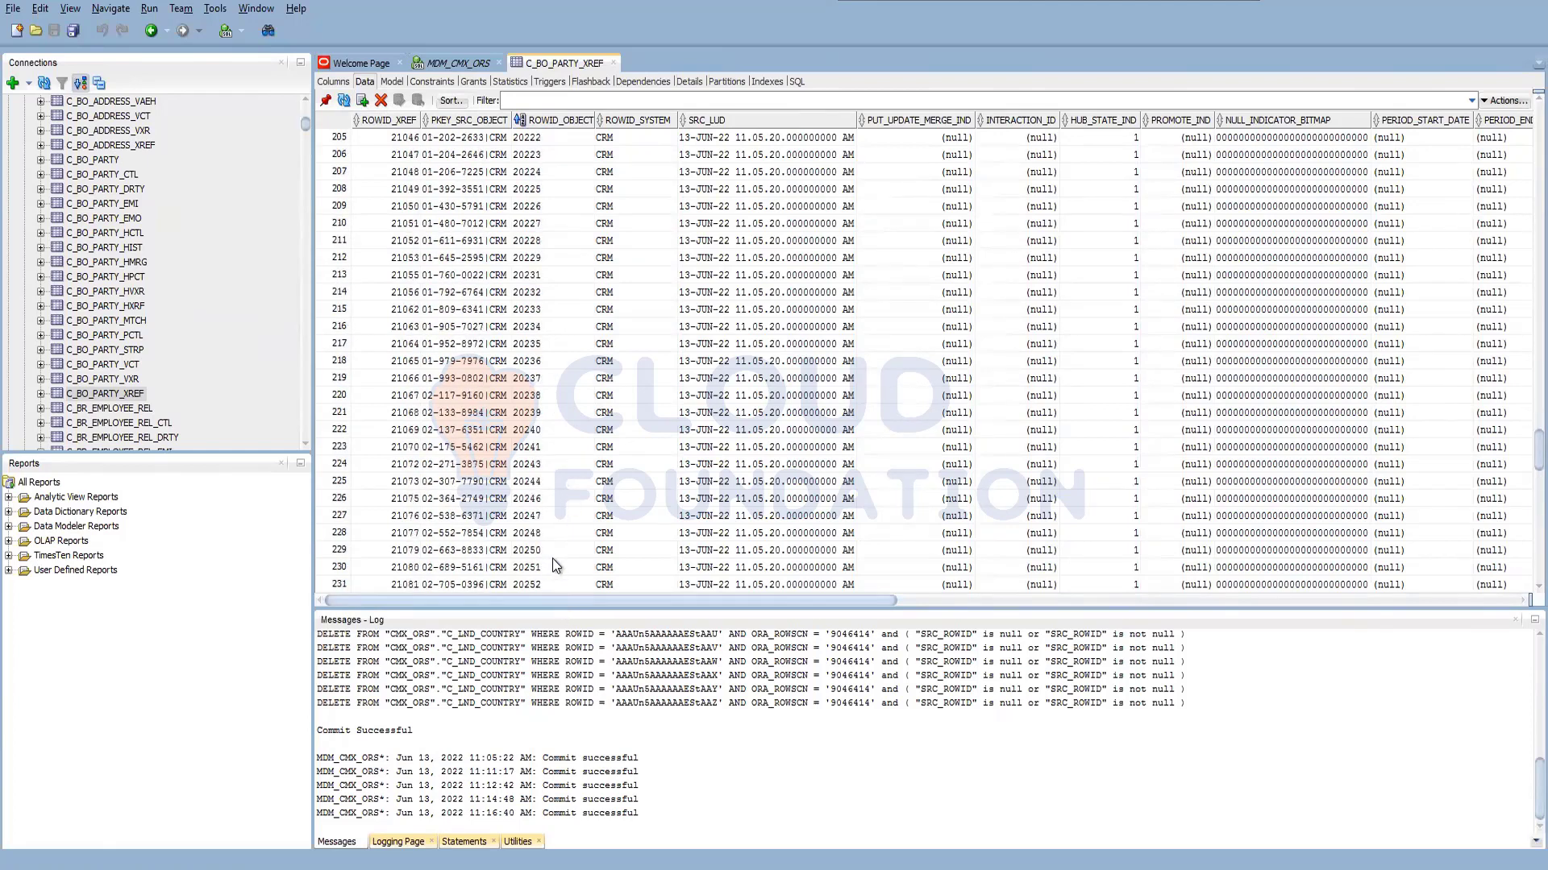
# In the MDM_CMX_ORS worksheet, write the query select * from C_BO_PARTY_XREF below the existing update statement
pyautogui.click(456, 65)
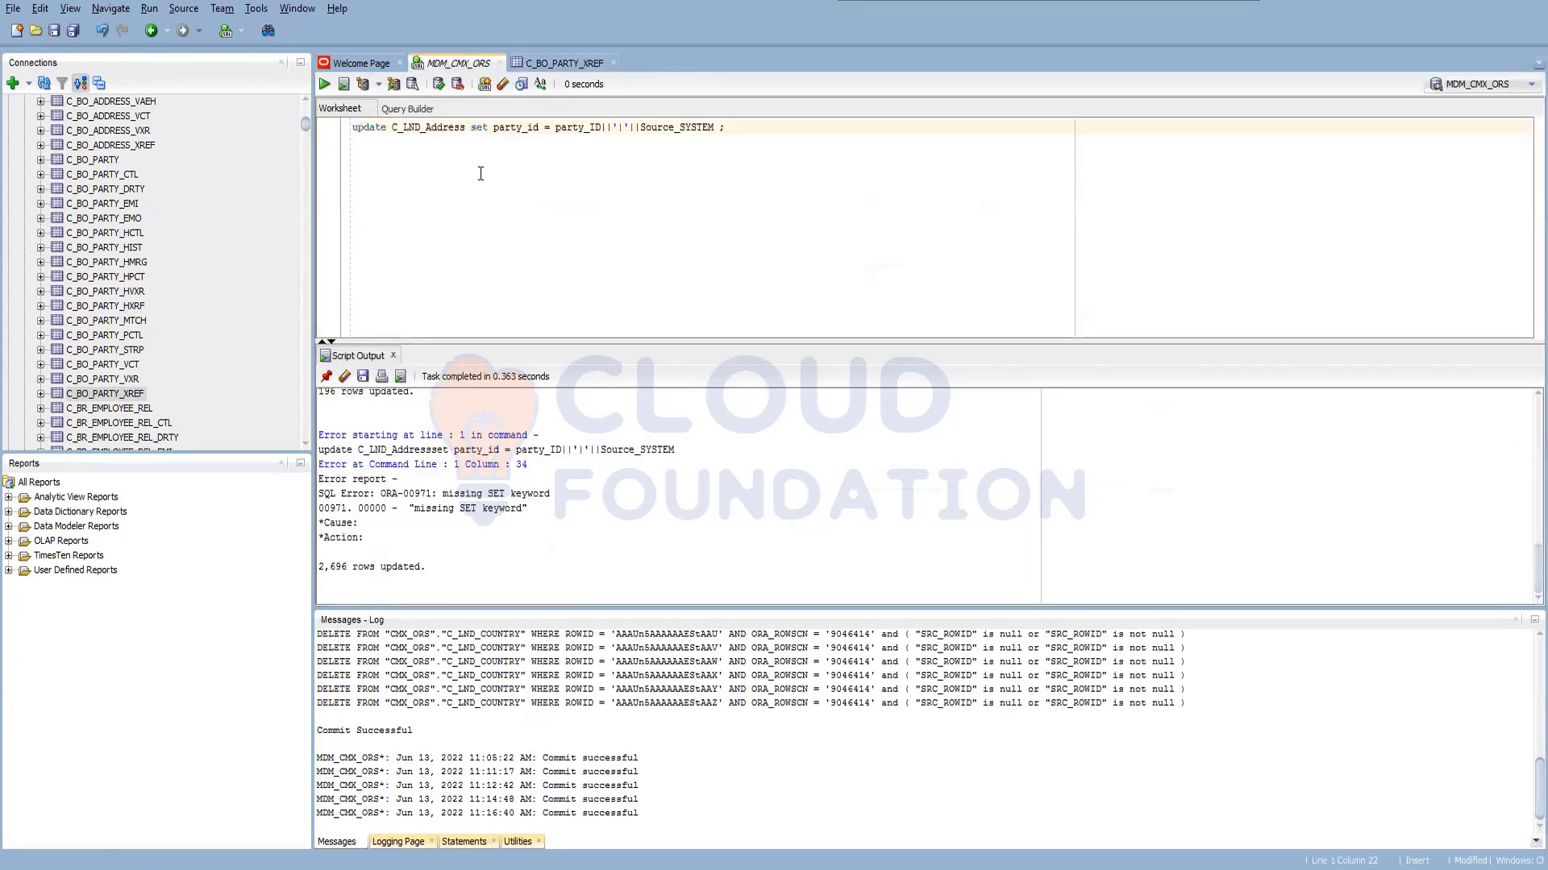
pyautogui.click(740, 131)
pyautogui.press('Return')
pyautogui.press('Return')
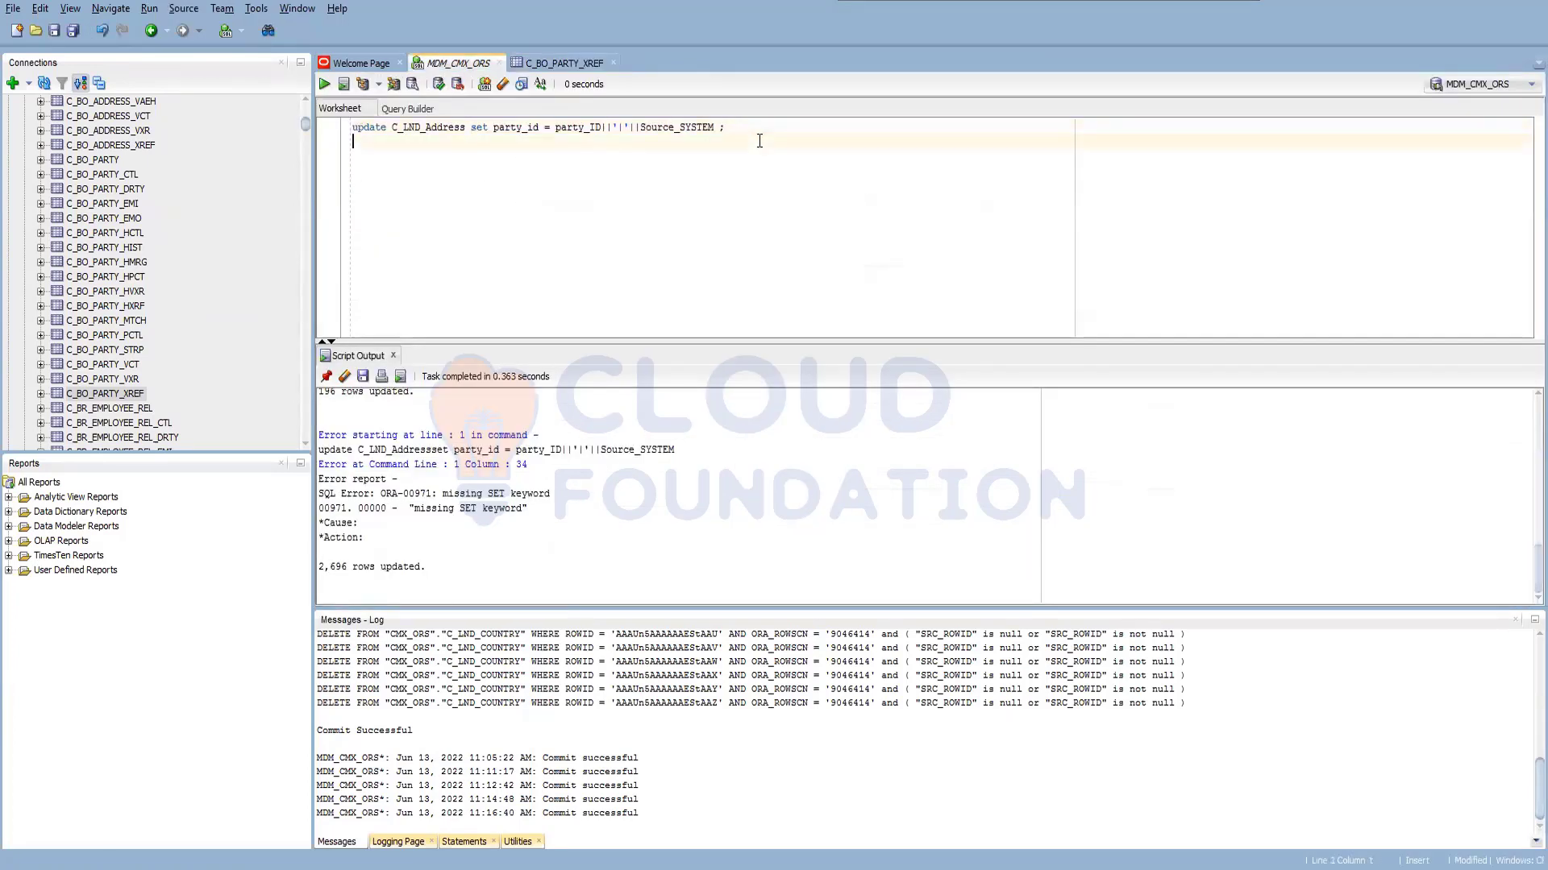
pyautogui.write('select * from C')
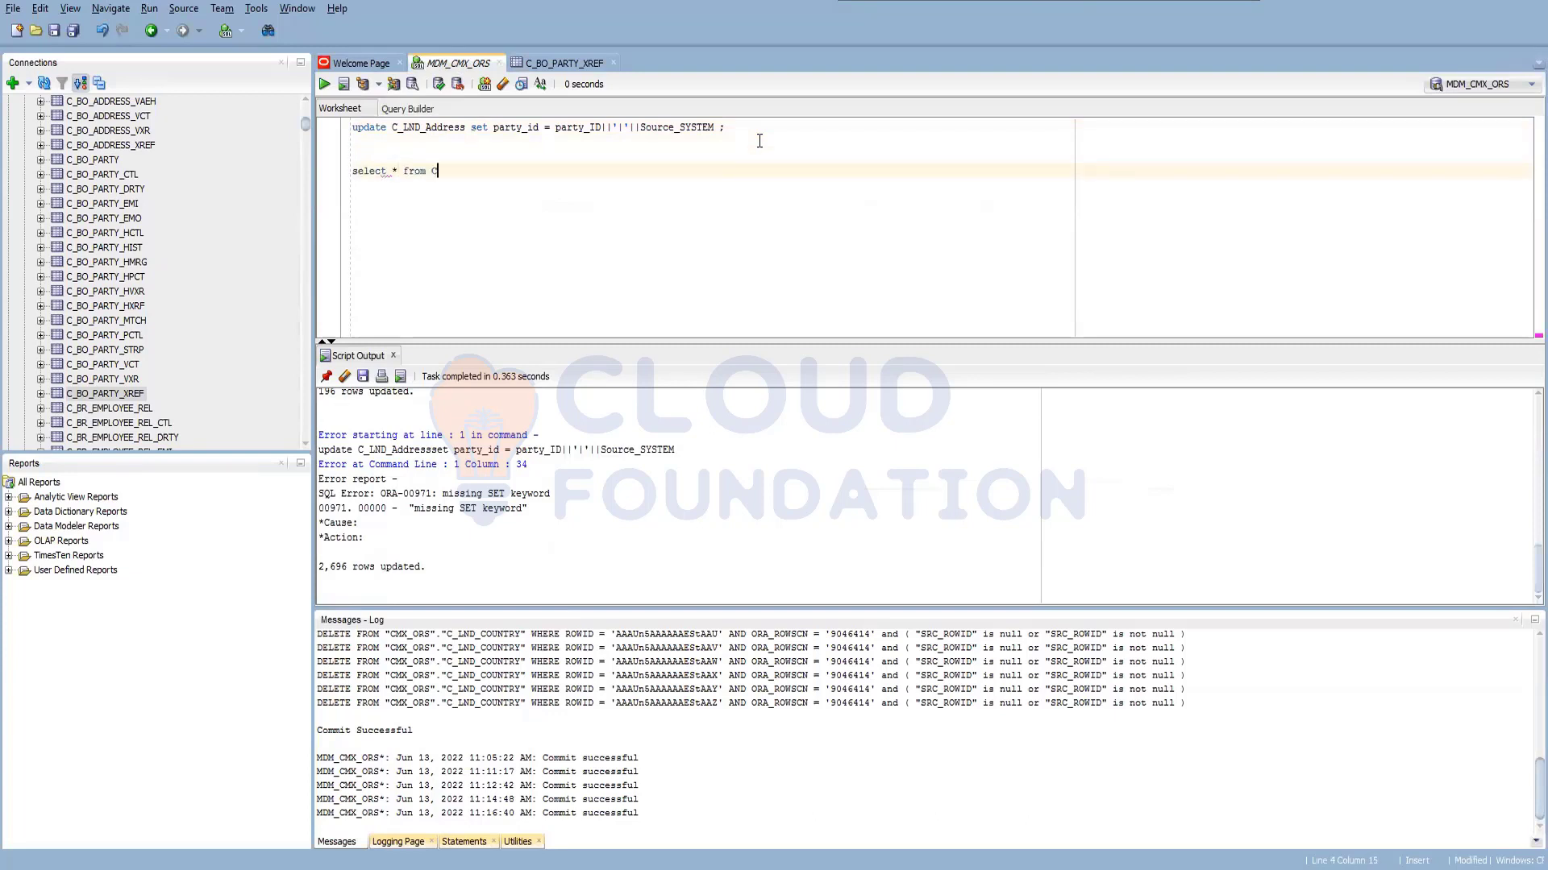
pyautogui.write('_PARTY')
pyautogui.press('BackSpace')
pyautogui.press('BackSpace')
pyautogui.press('BackSpace')
pyautogui.press('BackSpace')
pyautogui.write('_PARTY_XREF')
pyautogui.write('where rowi')
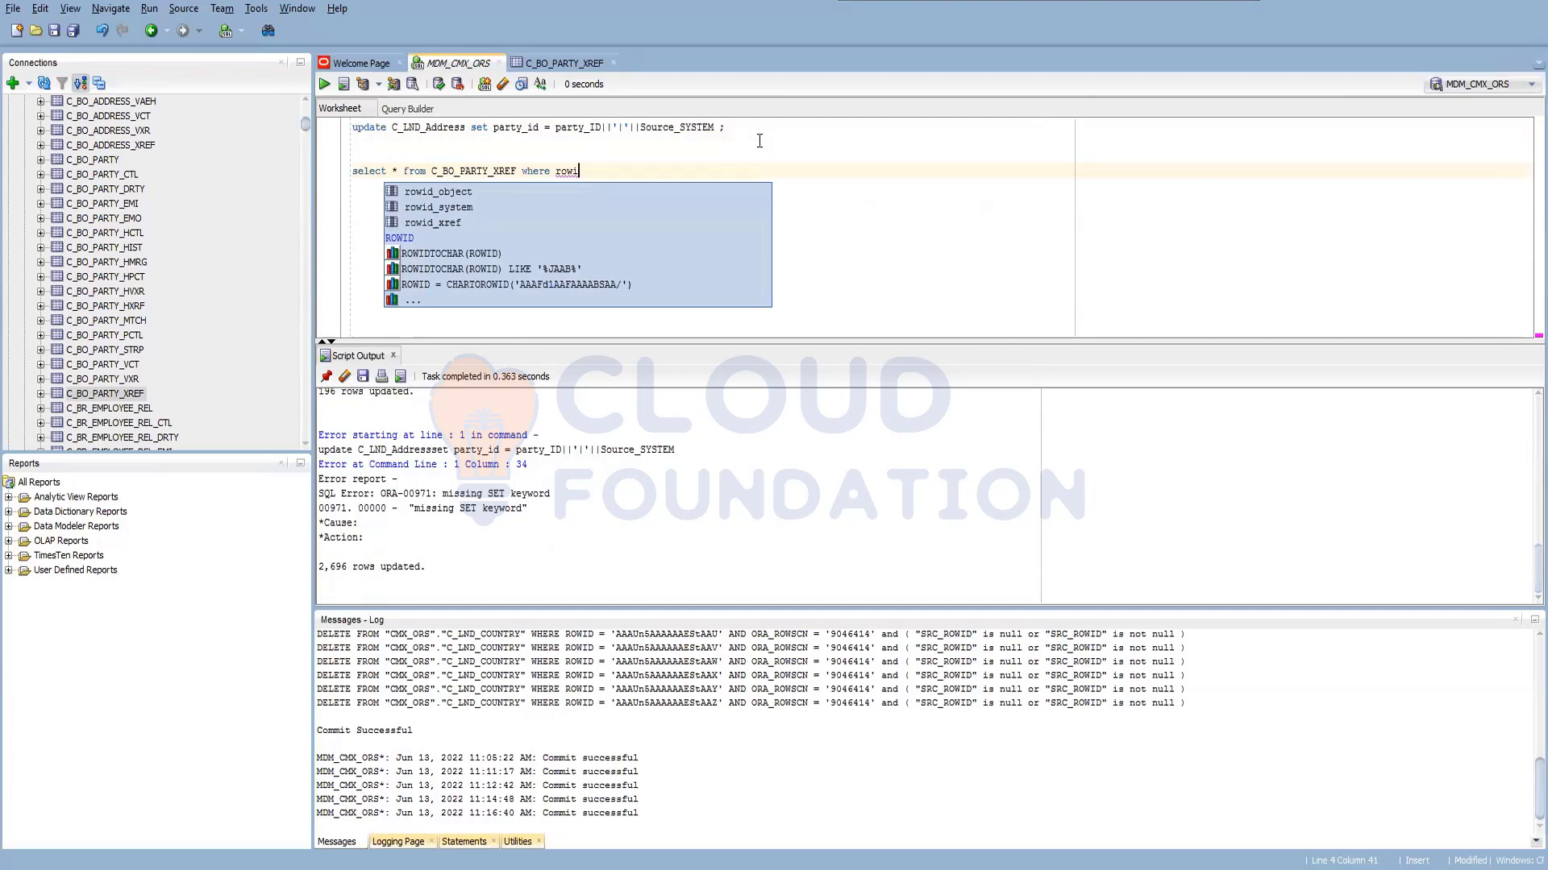
pyautogui.press('Return')
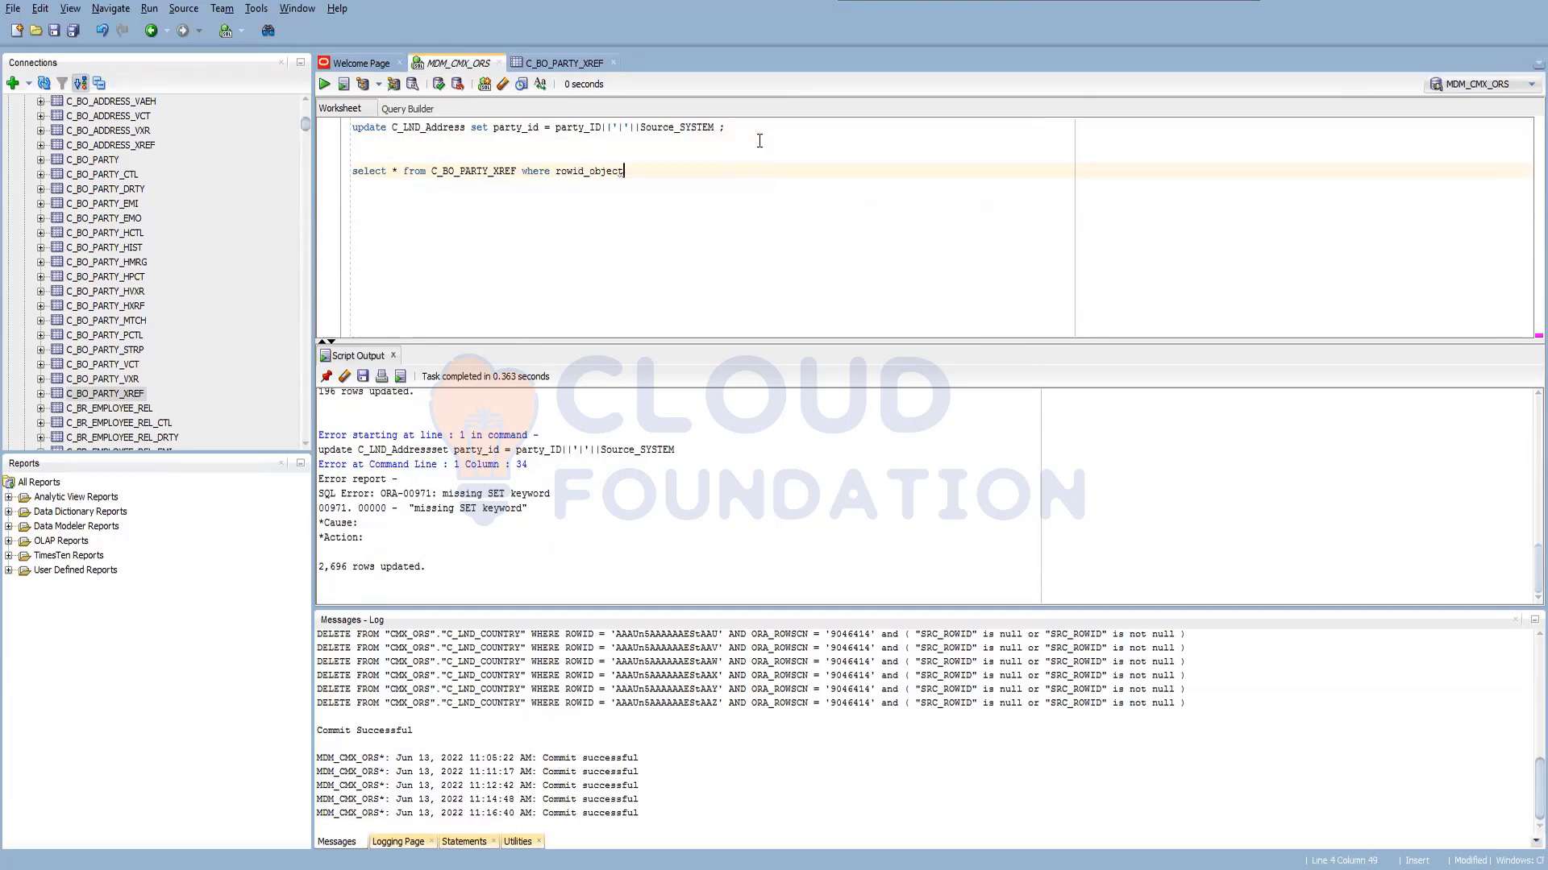
pyautogui.write('in ')
pyautogui.write('(')
pyautogui.write('se;ec')
pyautogui.press('BackSpace')
pyautogui.press('BackSpace')
pyautogui.press('BackSpace')
pyautogui.press('BackSpace')
pyautogui.press('BackSpace')
pyautogui.press('BackSpace')
pyautogui.press('BackSpace')
pyautogui.press('BackSpace')
pyautogui.press('BackSpace')
pyautogui.press('BackSpace')
pyautogui.press('BackSpace')
pyautogui.press('BackSpace')
pyautogui.press('BackSpace')
pyautogui.press('BackSpace')
pyautogui.press('BackSpace')
pyautogui.press('BackSpace')
pyautogui.press('BackSpace')
pyautogui.press('BackSpace')
pyautogui.press('BackSpace')
pyautogui.press('BackSpace')
pyautogui.press('BackSpace')
pyautogui.press('BackSpace')
pyautogui.press('BackSpace')
pyautogui.press('BackSpace')
pyautogui.press('BackSpace')
pyautogui.press('BackSpace')
pyautogui.press('BackSpace')
pyautogui.press('BackSpace')
# Complete the C_BO_PARTY_XREF query with group by rowid_object,rowid_system;
pyautogui.write('group by rowid')
pyautogui.press('Return')
pyautogui.write(',rowi')
pyautogui.press('Down')
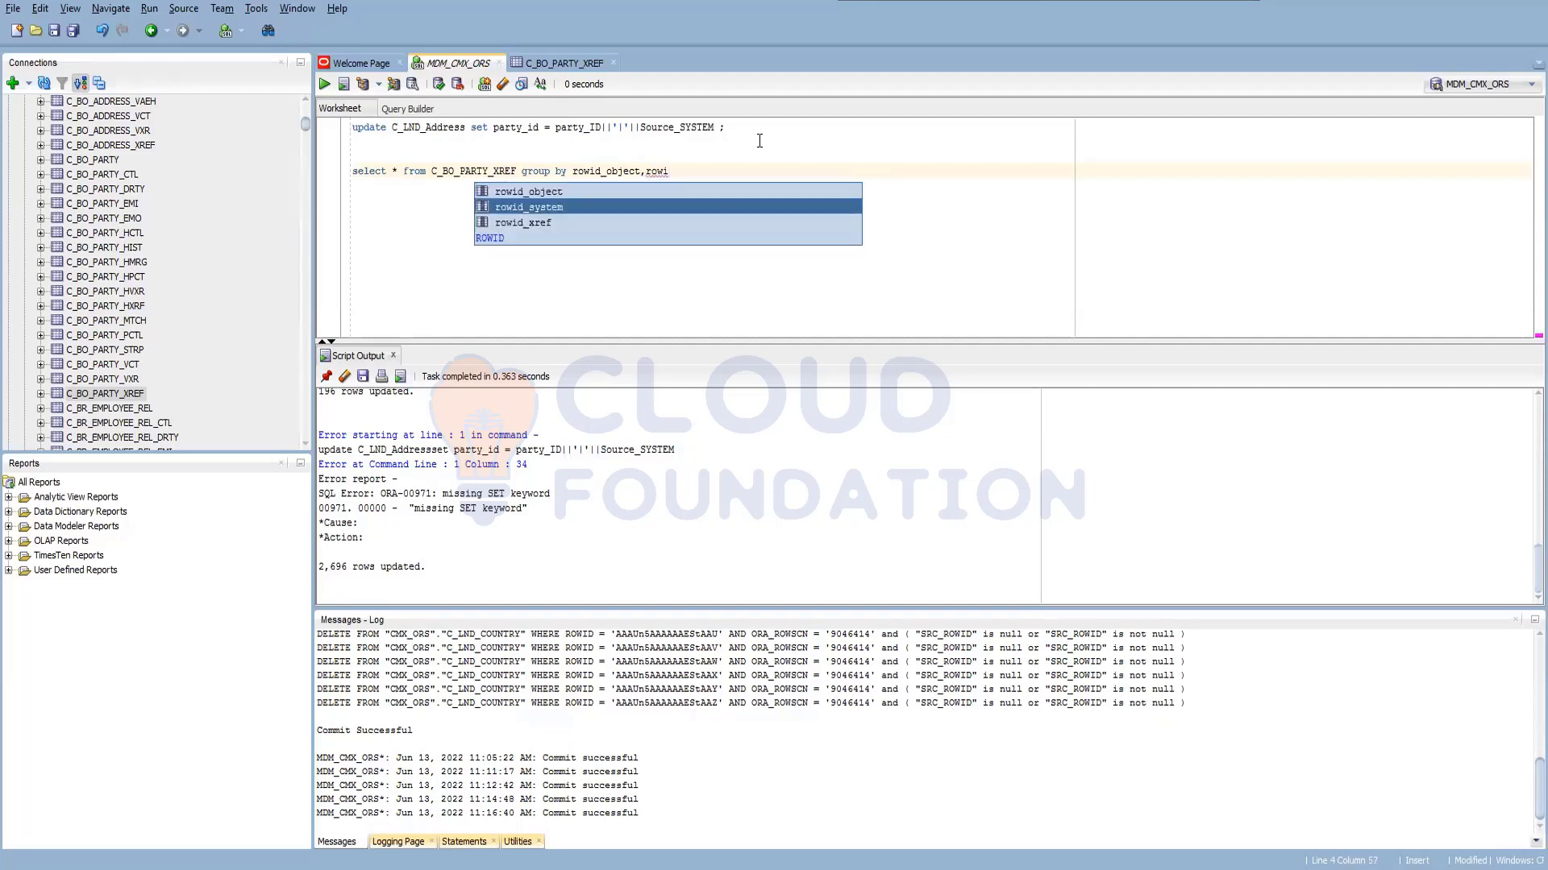
pyautogui.press('Return')
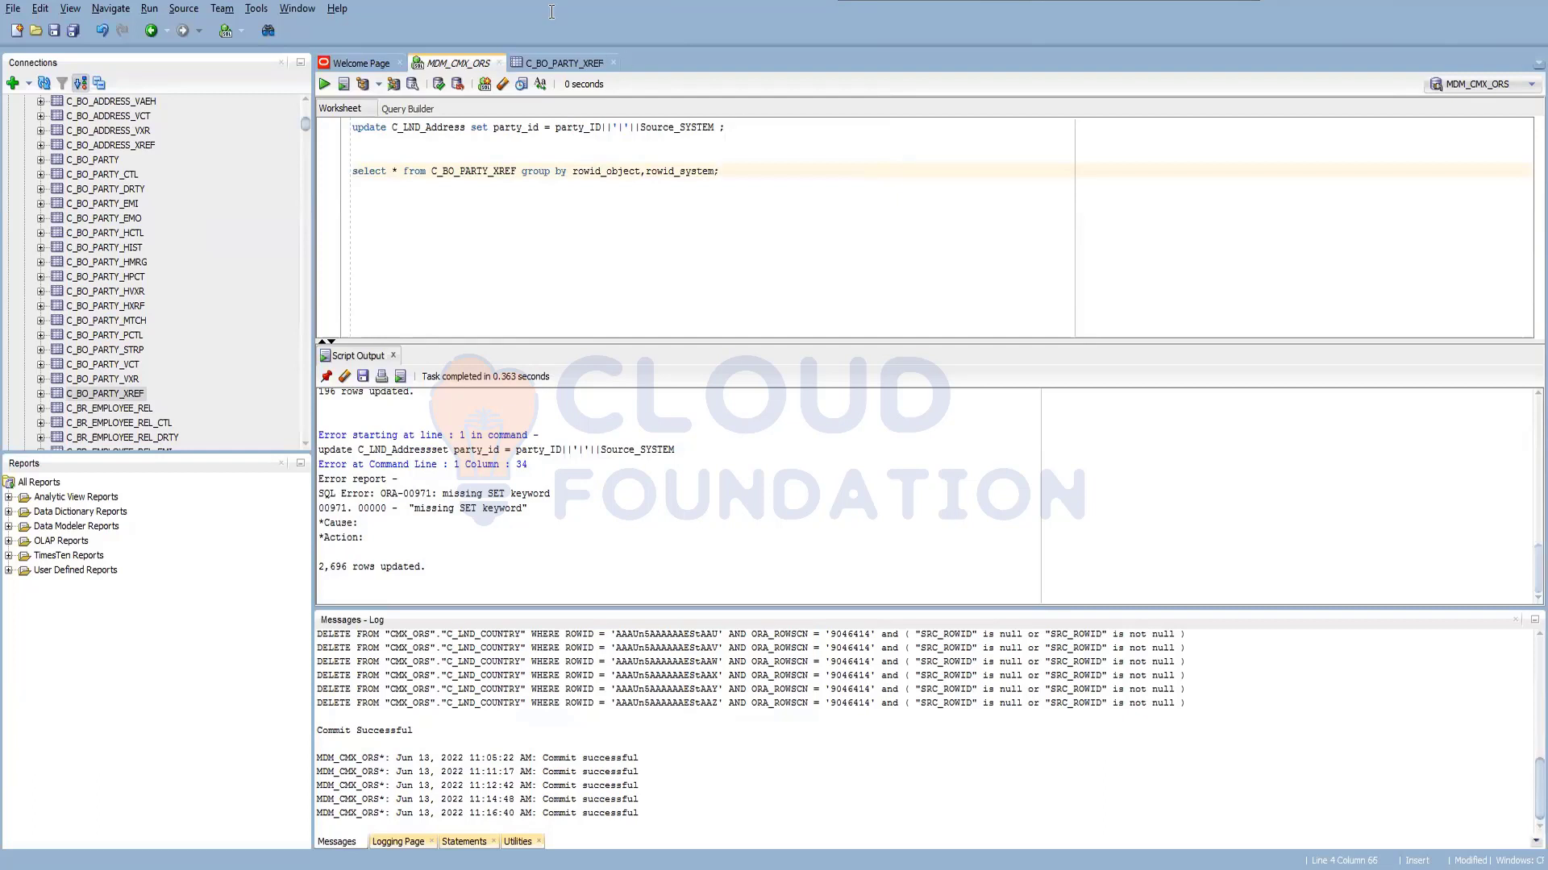
# Replace the asterisk in the query's select list with rowid_object, count(rowid_object)
pyautogui.press('Home')
pyautogui.hotkey('ctrl', 'Right')
pyautogui.press('Delete')
pyautogui.write('co')
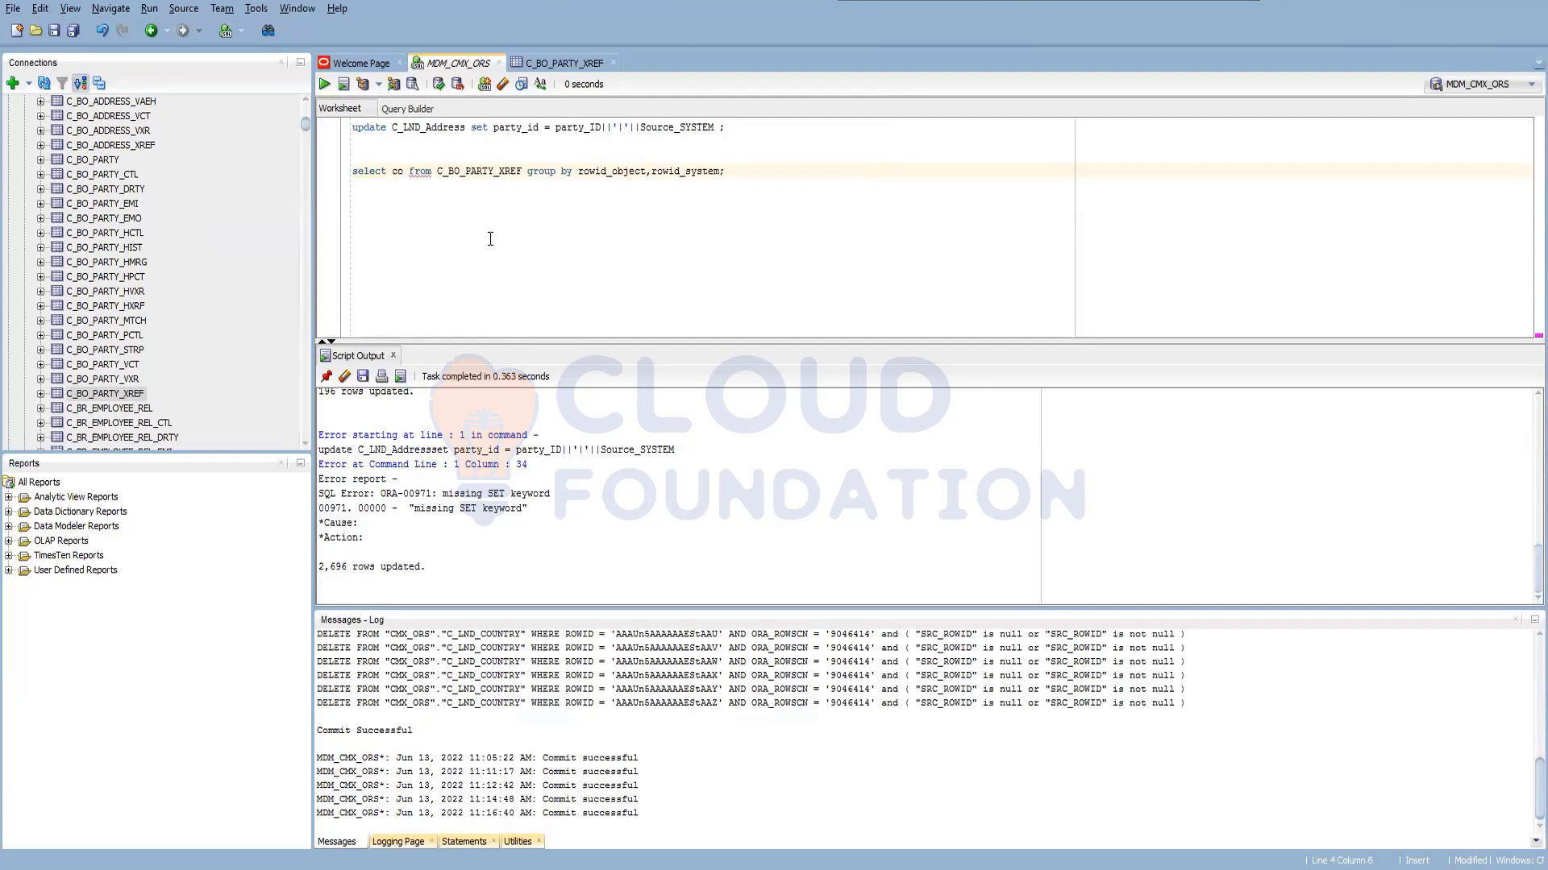
pyautogui.press('BackSpace')
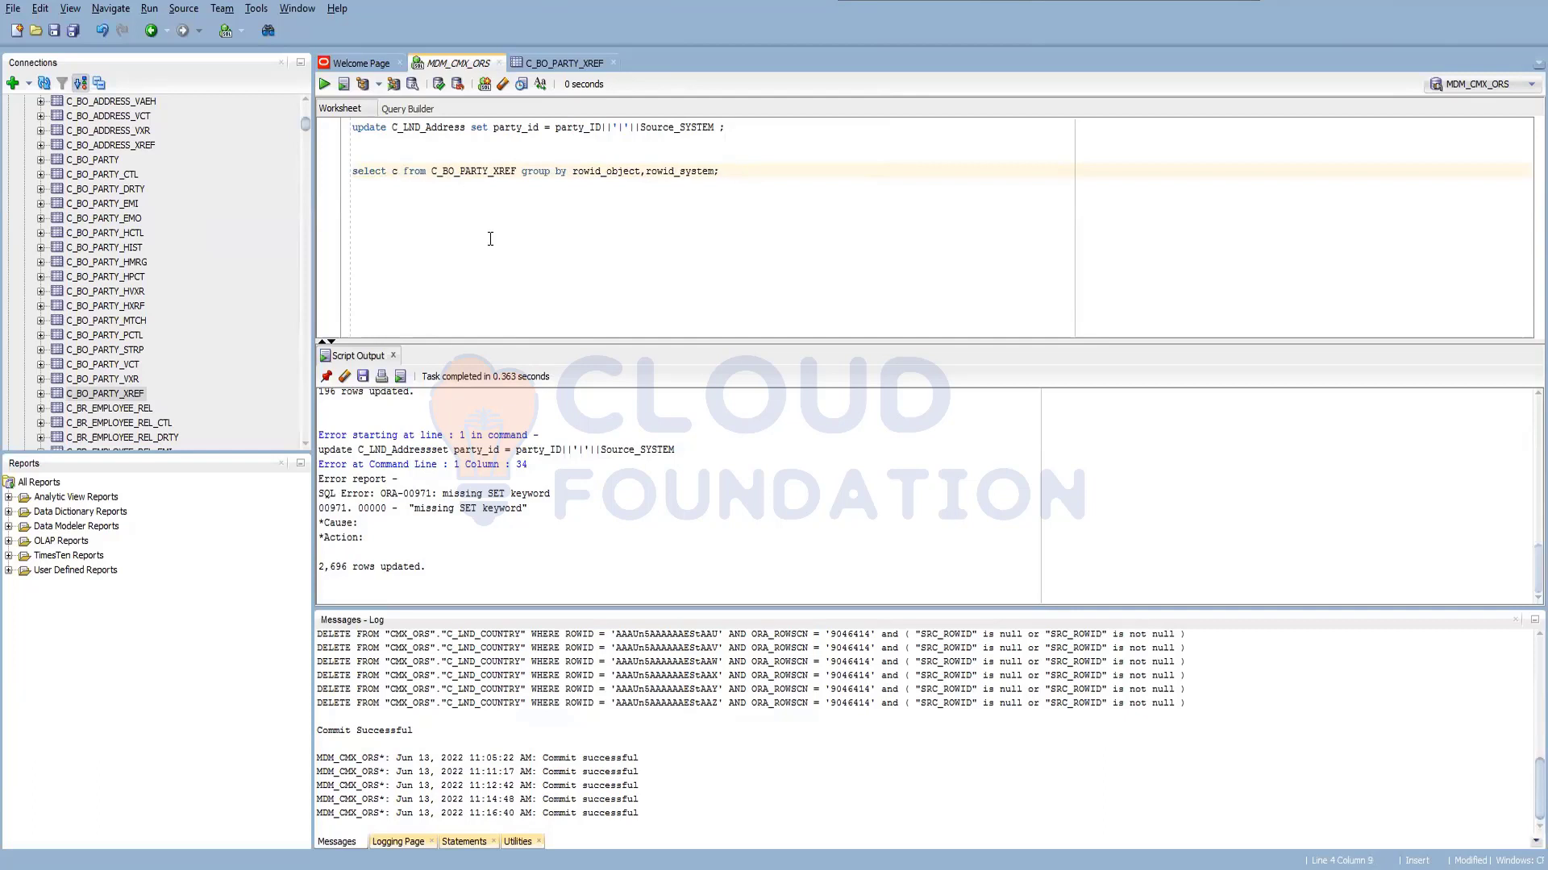
pyautogui.press('BackSpace')
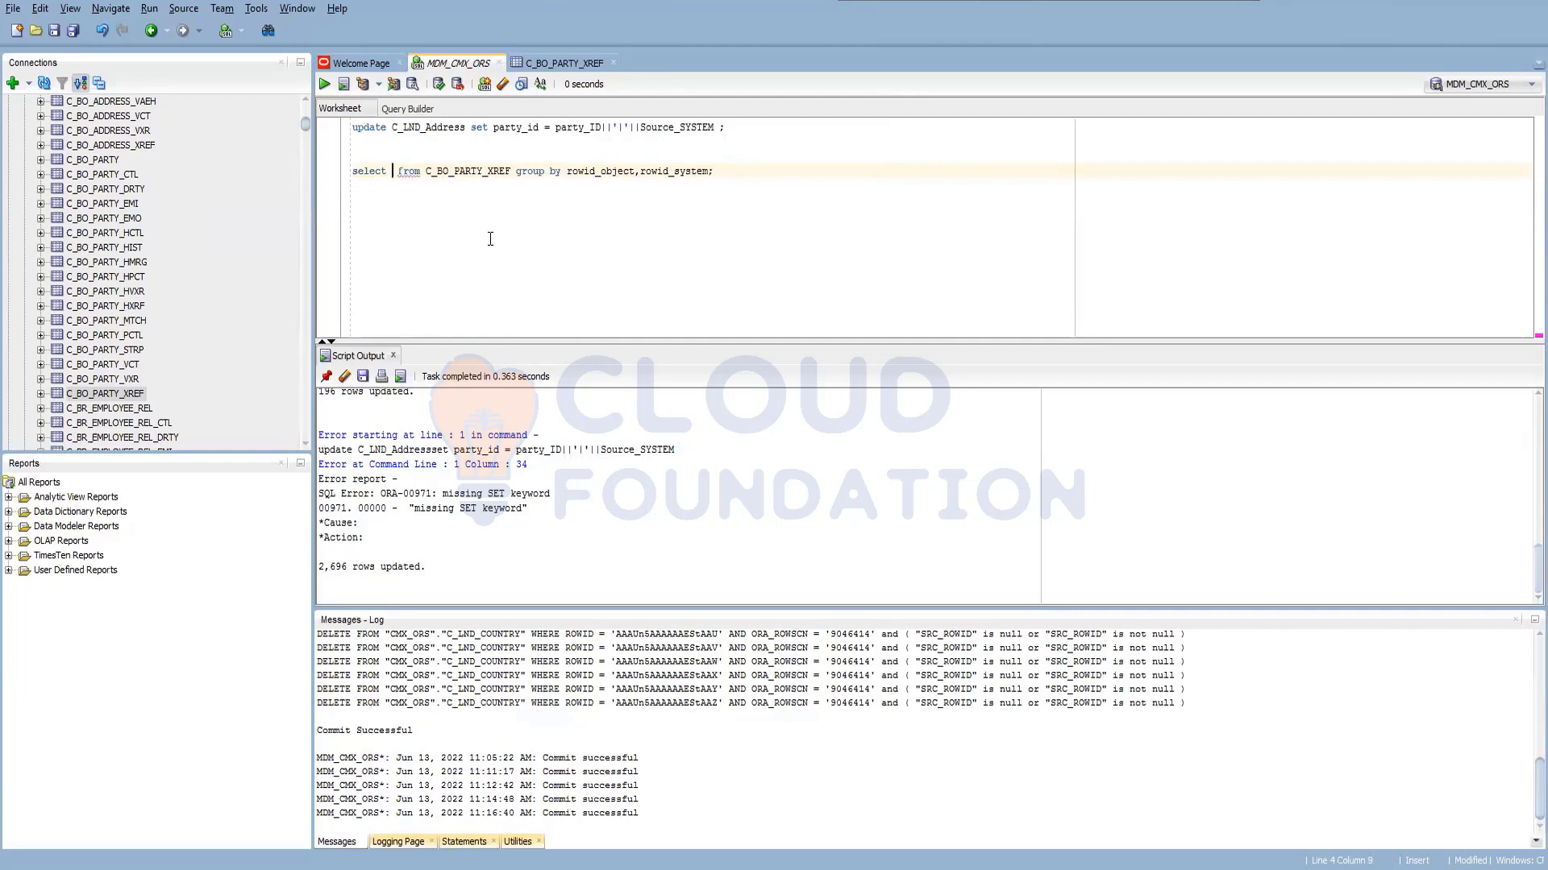
pyautogui.write('rowid_object,')
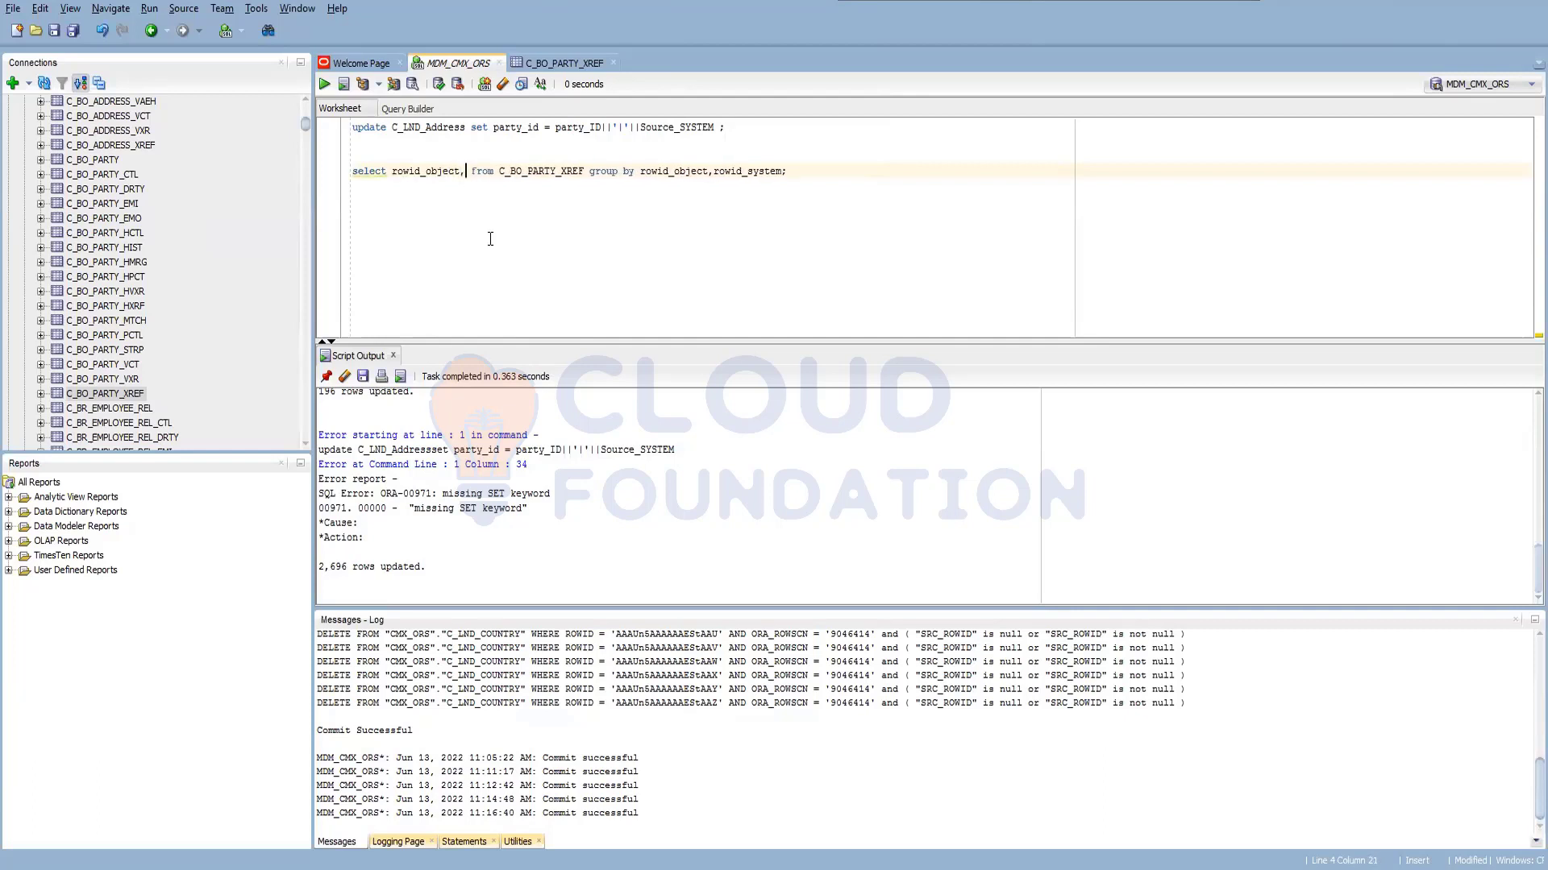
pyautogui.write(' count')
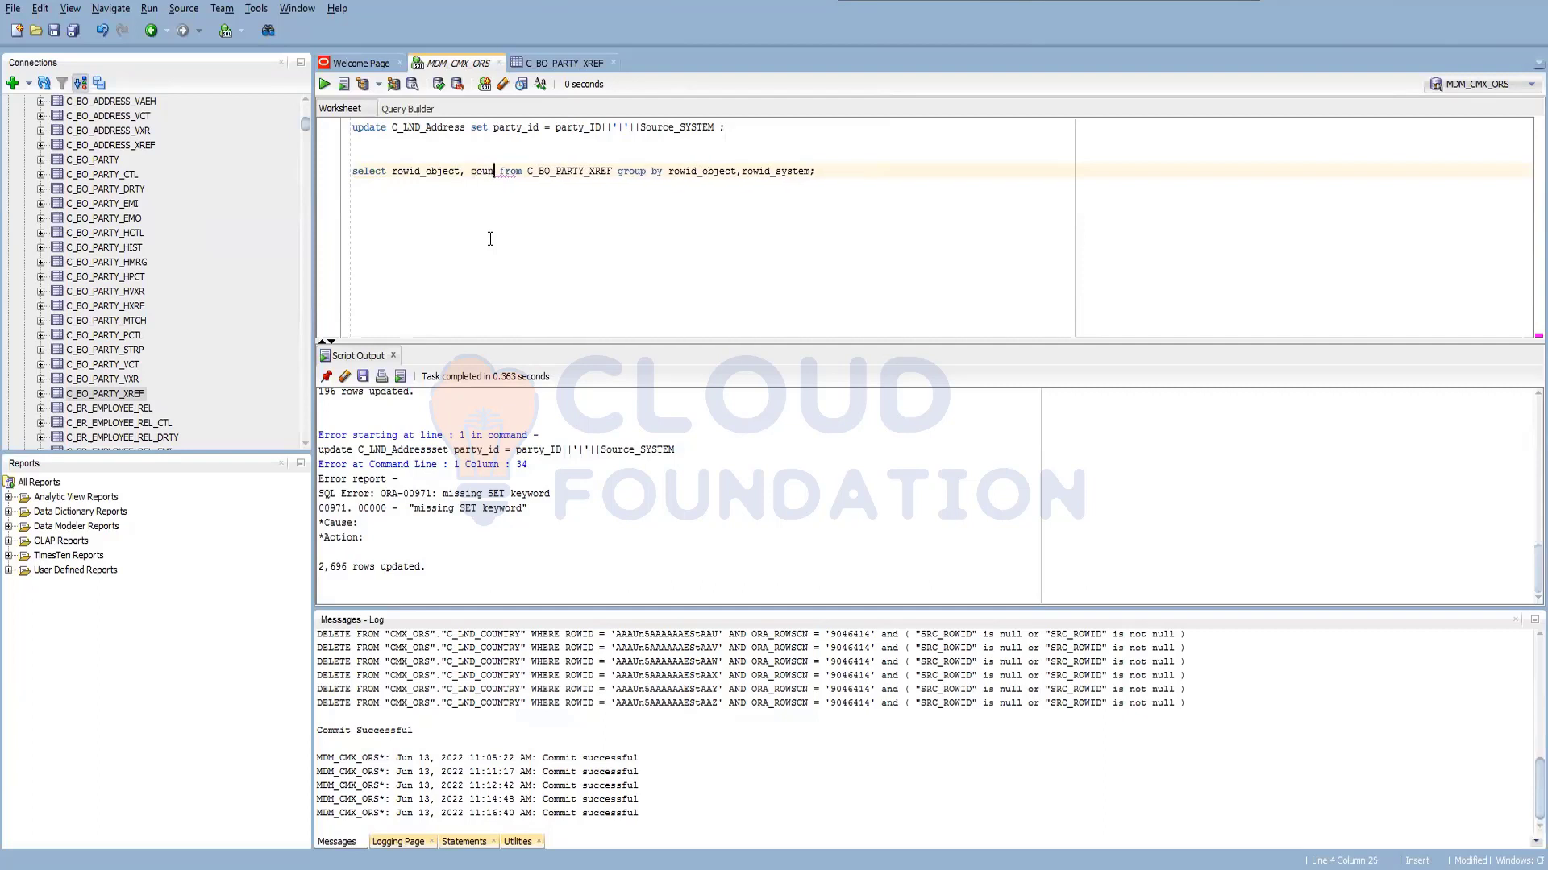
pyautogui.write('(row')
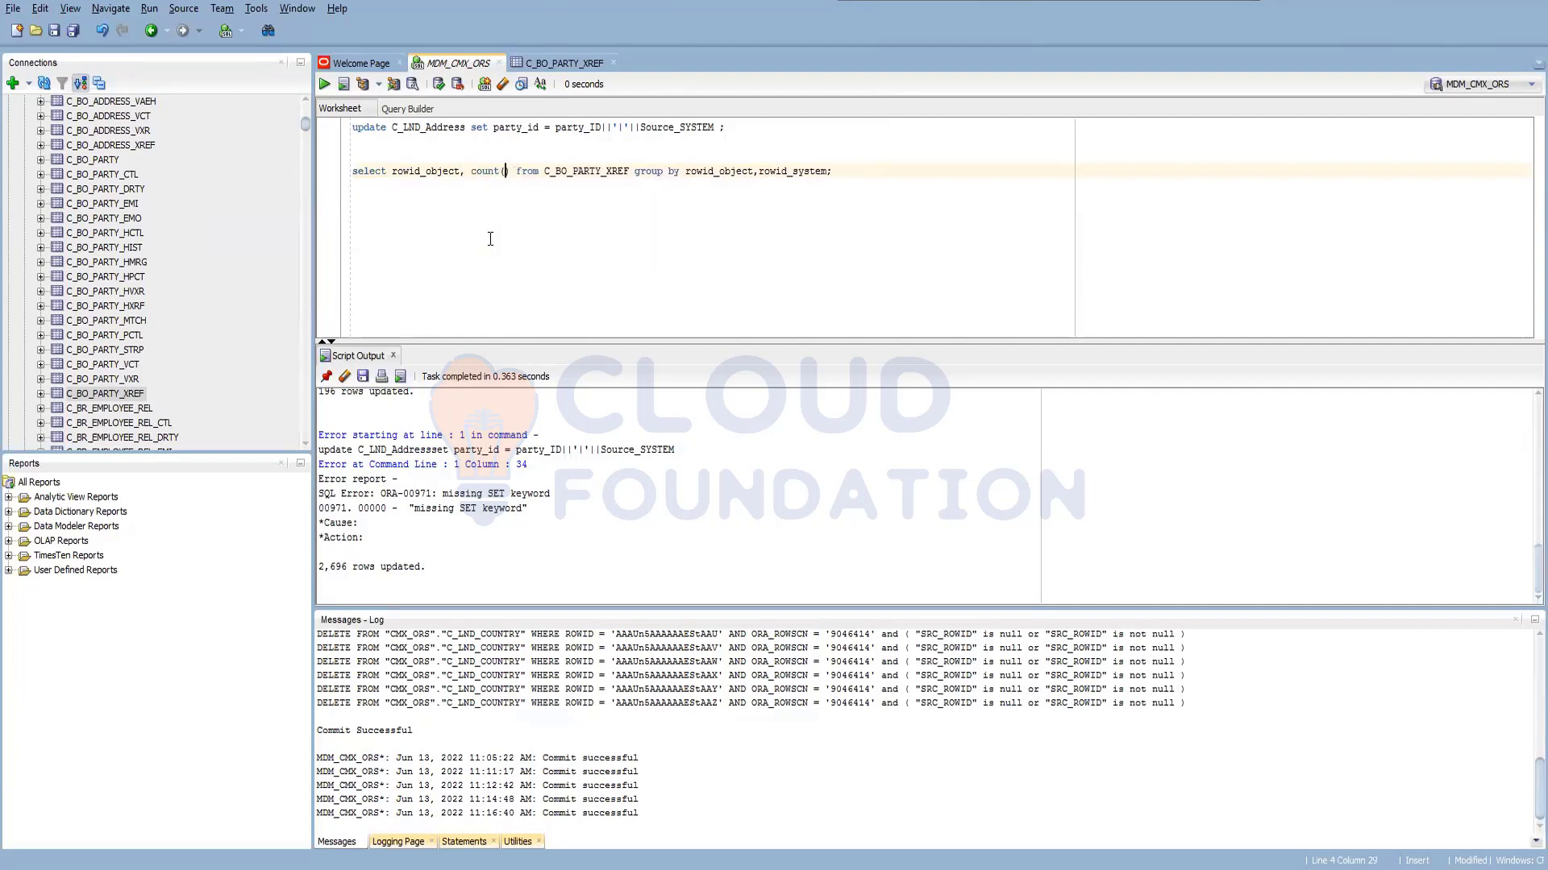
pyautogui.write('id_o')
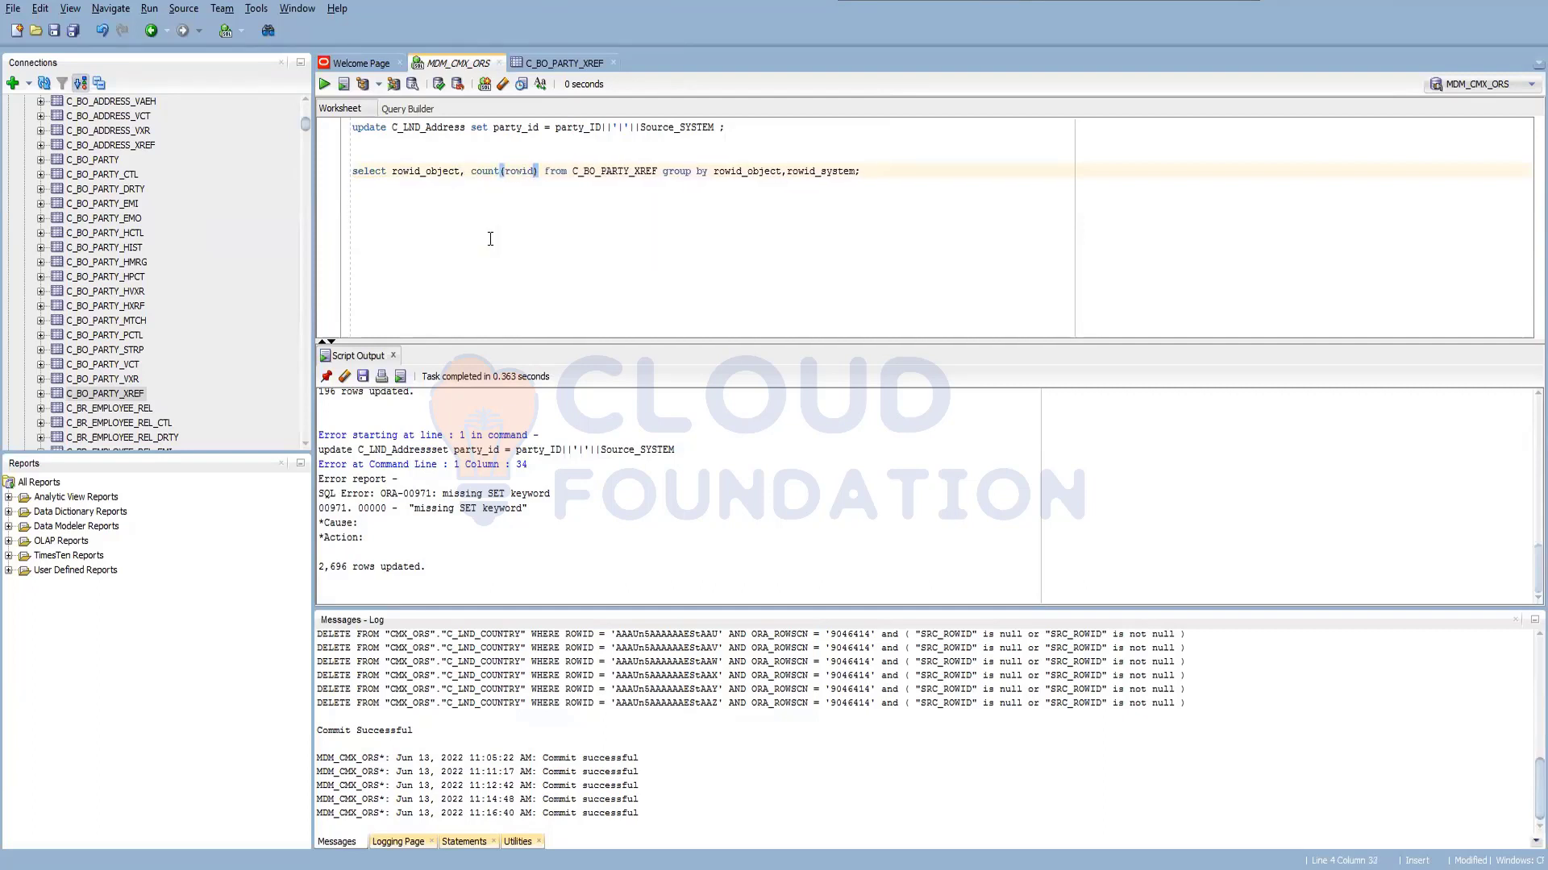
pyautogui.write('bject')
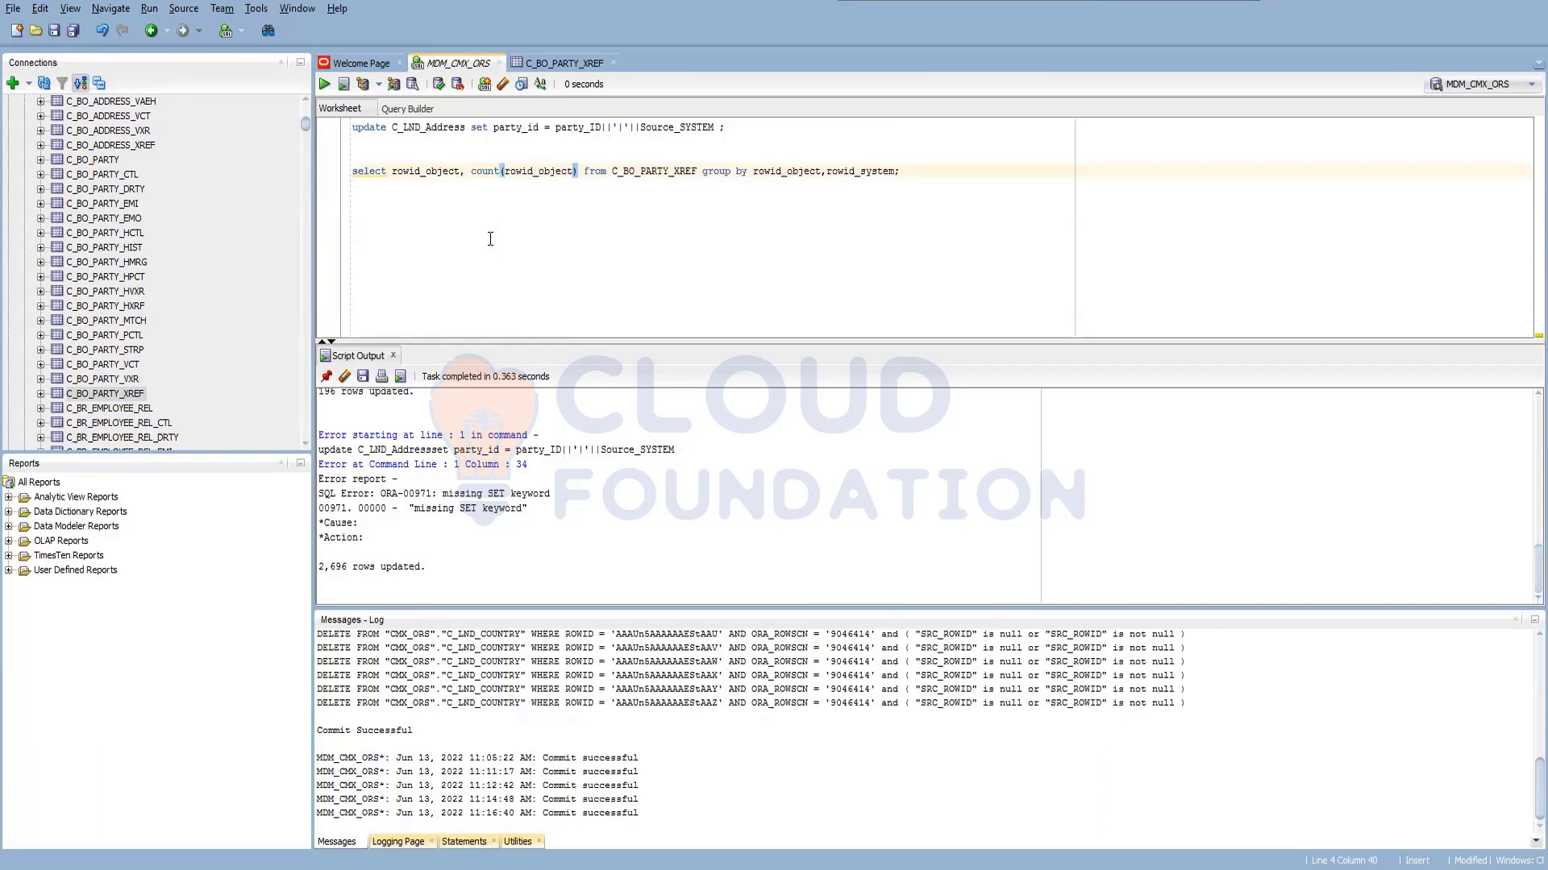
# Run the grouped C_BO_PARTY_XREF query and sort its results by the COUNT(ROWID_OBJECT) column
pyautogui.hotkey('ctrl', 'Return')
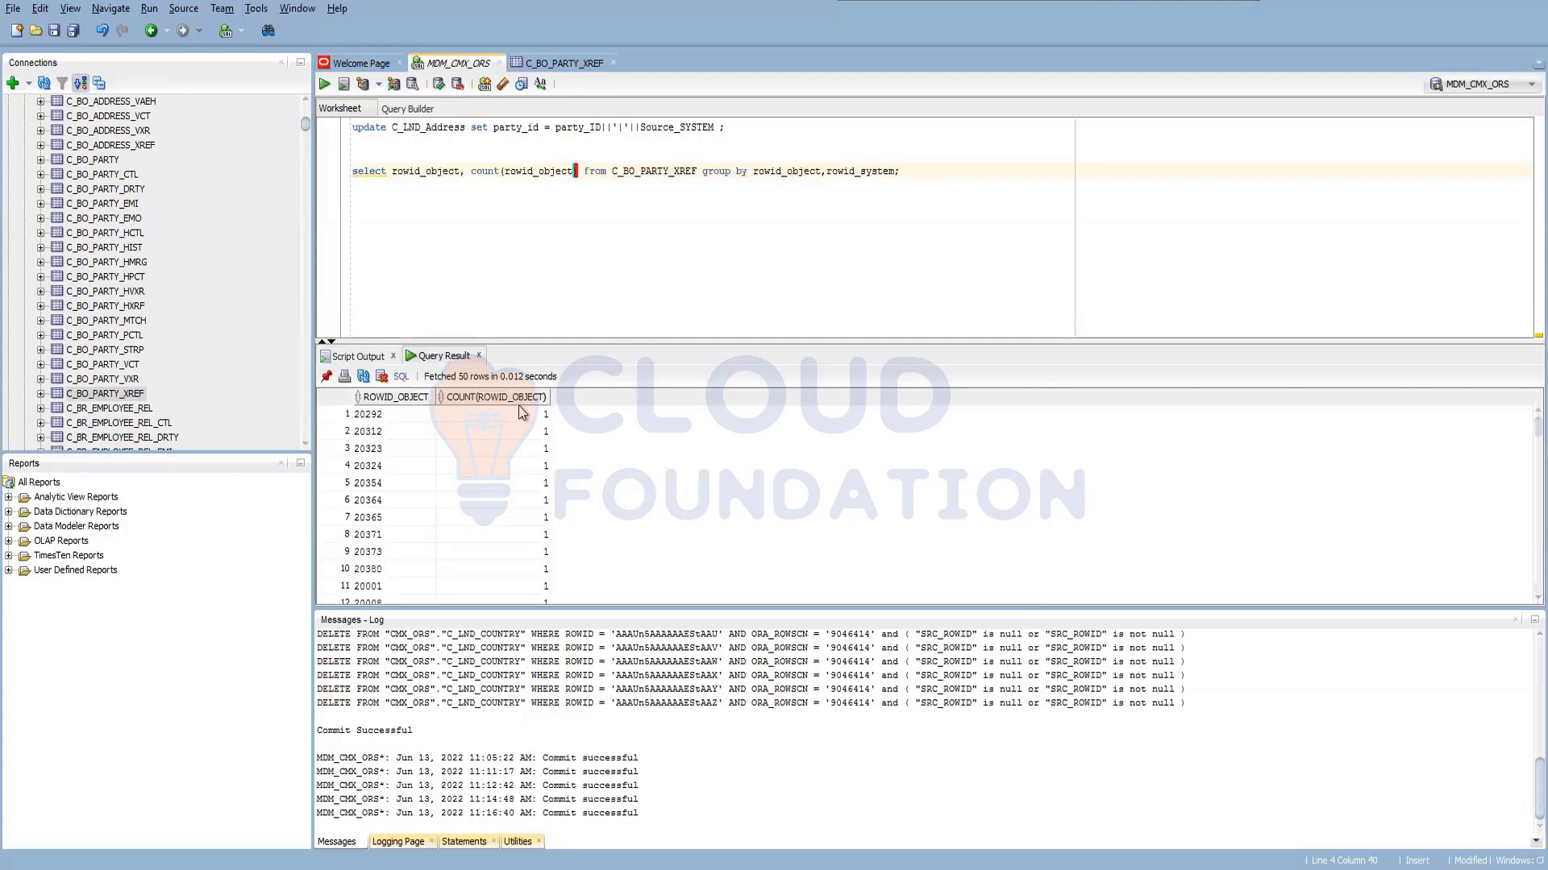
pyautogui.click(515, 397)
pyautogui.click(528, 401)
pyautogui.click(526, 398)
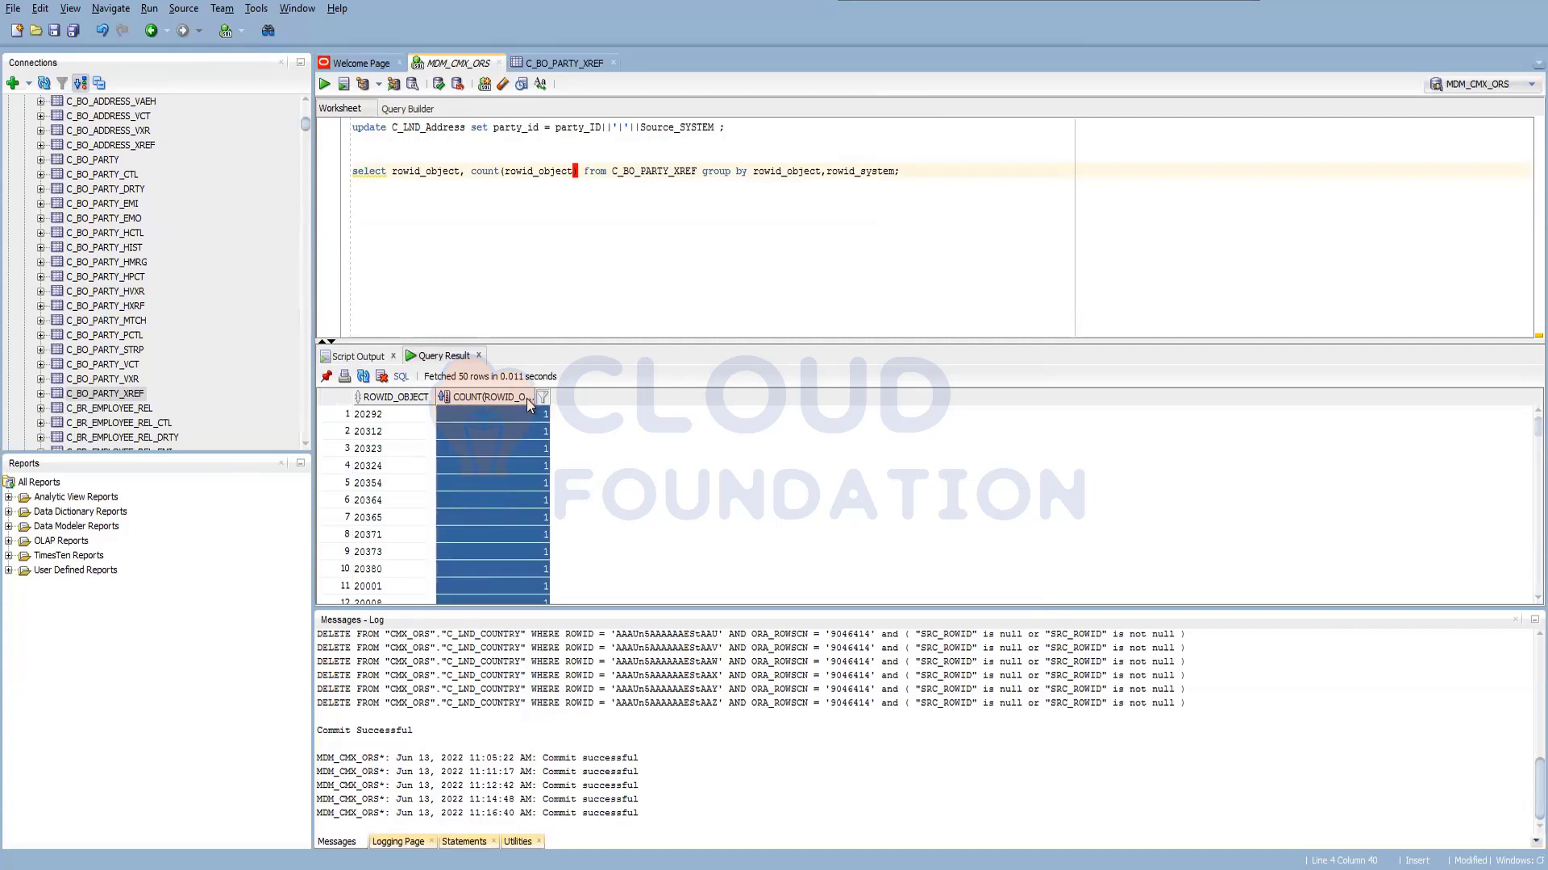
pyautogui.click(526, 398)
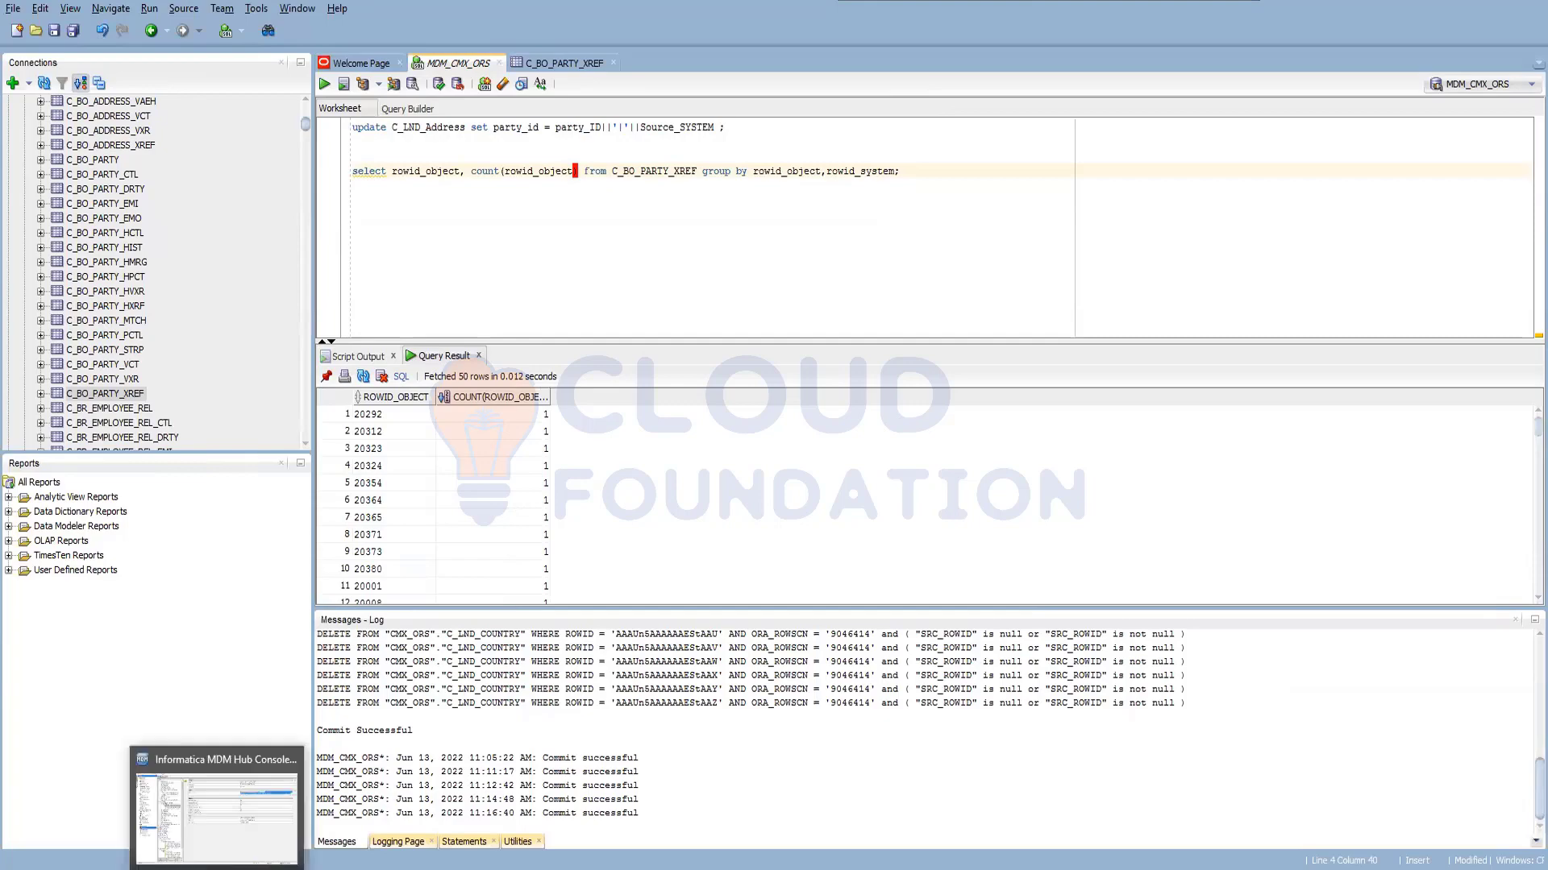
# Switch to the MDM Hub Console, check the Queued for automerge metric, and look through the Merge data in BO Party Automerge runs
pyautogui.click(218, 867)
pyautogui.doubleClick(1012, 345)
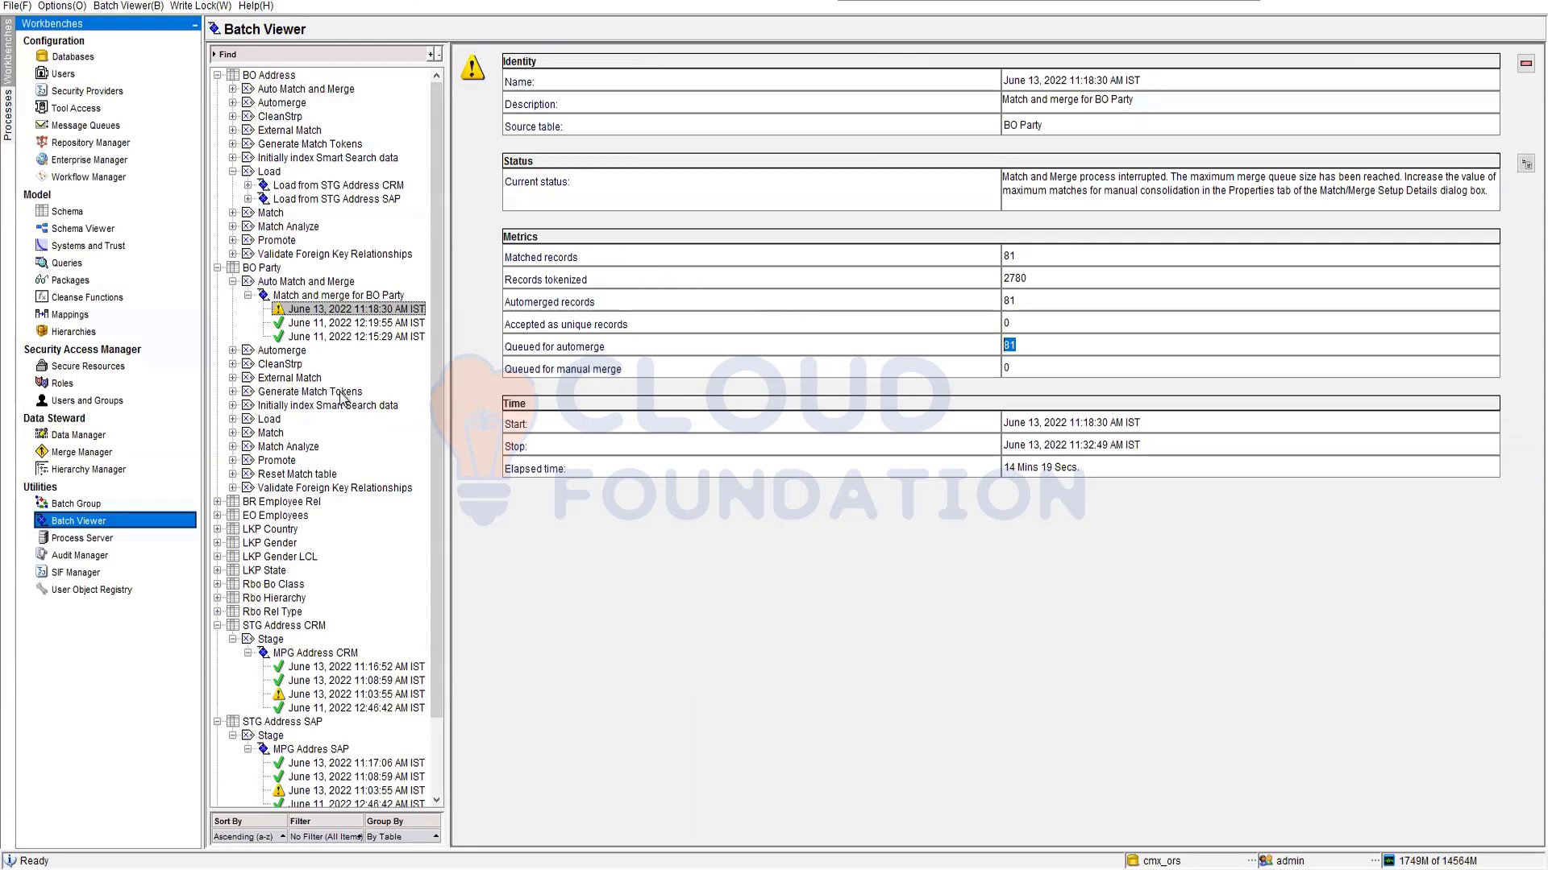
pyautogui.click(232, 350)
pyautogui.click(284, 364)
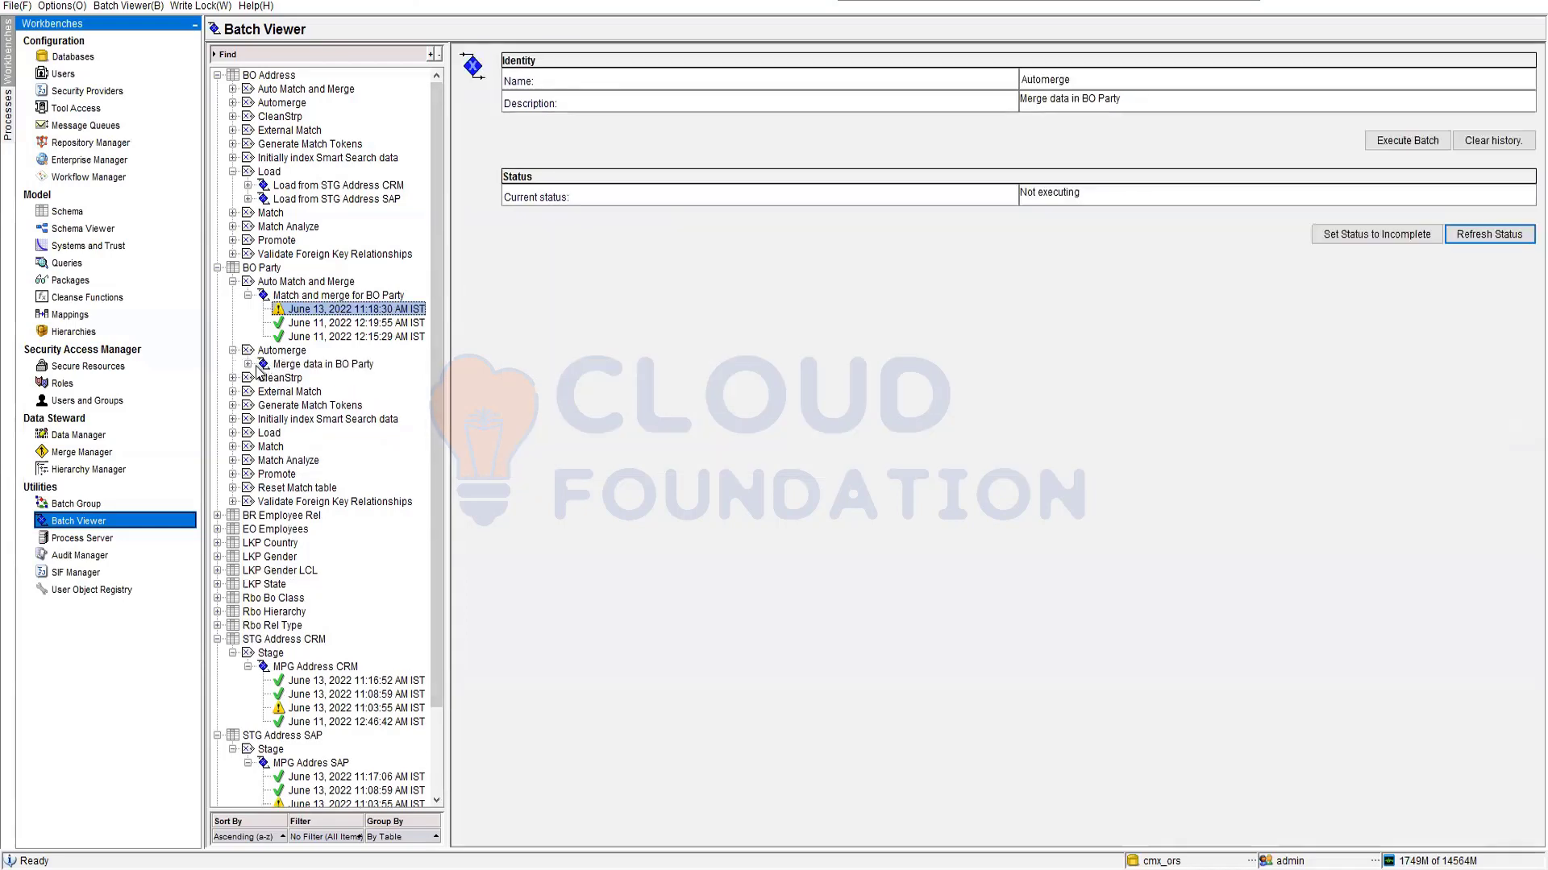
pyautogui.click(249, 364)
pyautogui.click(338, 91)
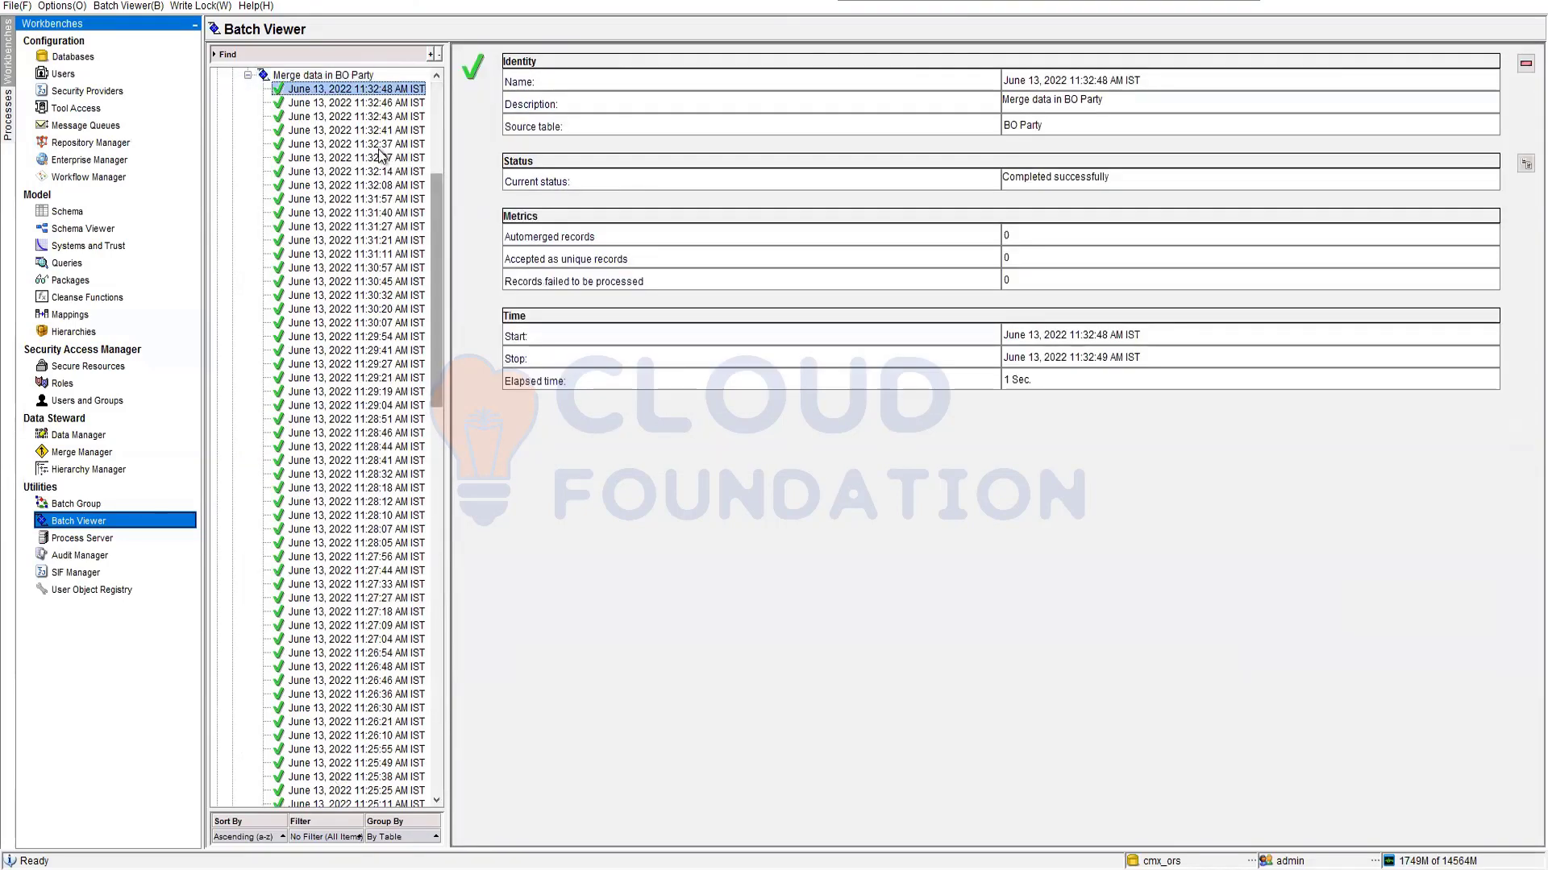
pyautogui.scroll(-15, 369, 342)
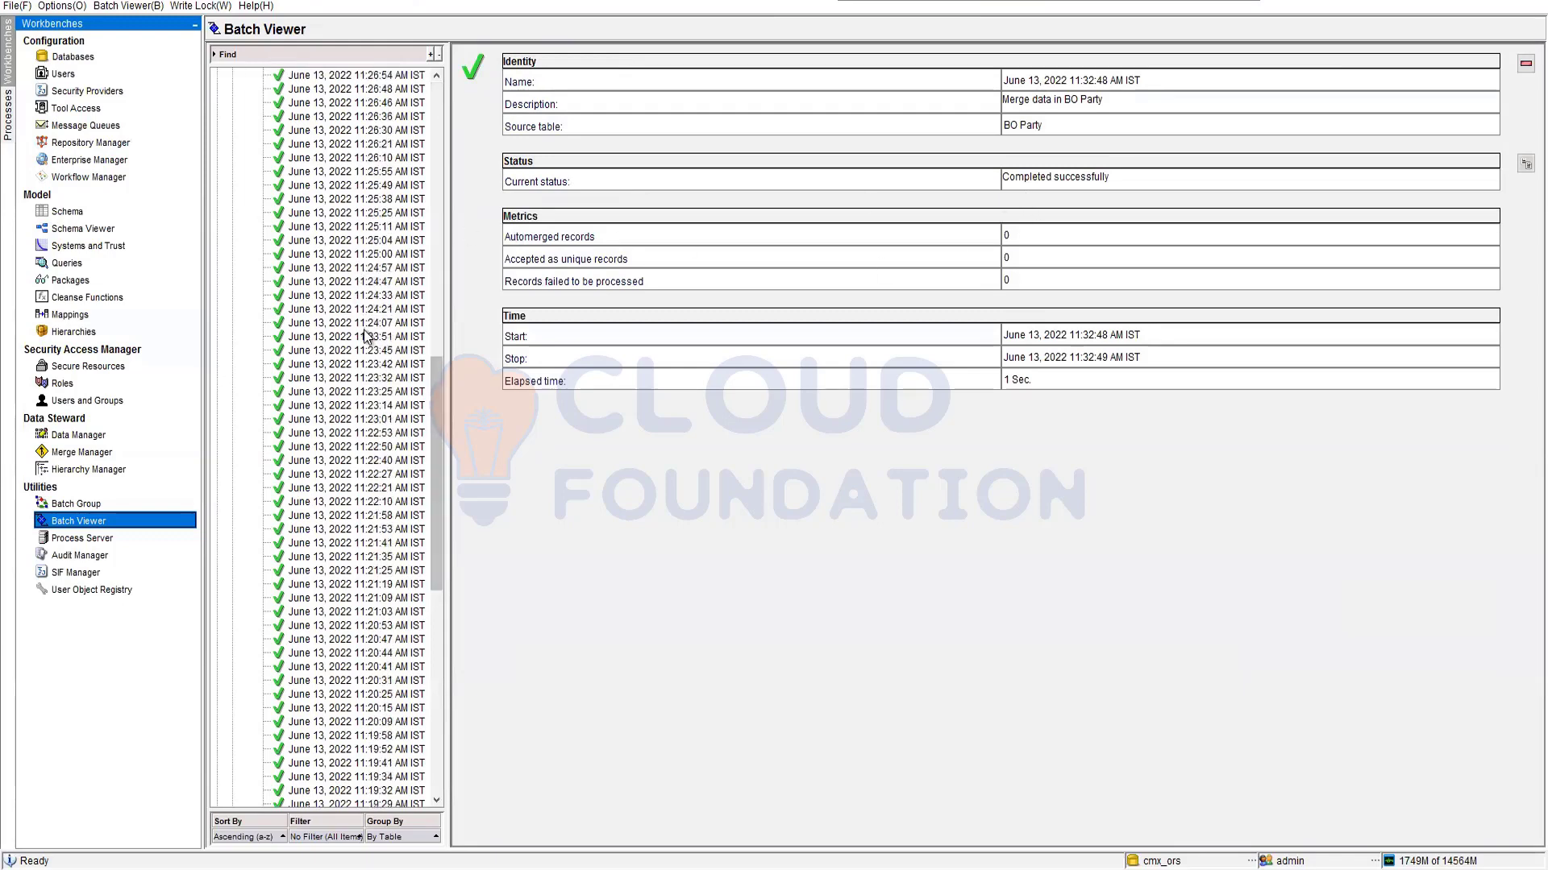
pyautogui.scroll(-4, 370, 343)
pyautogui.scroll(20, 371, 345)
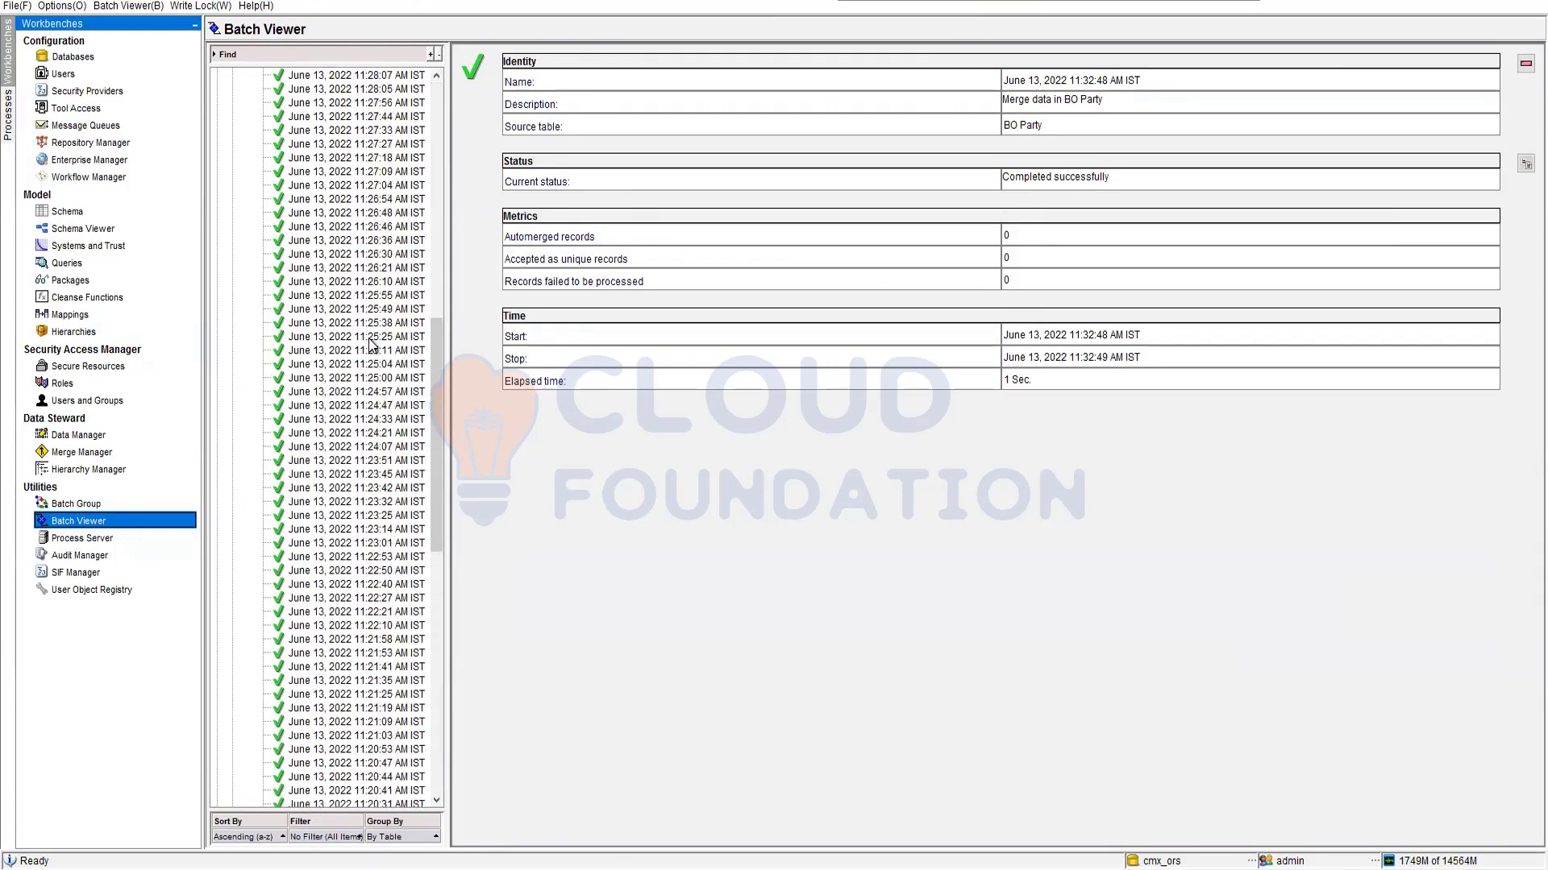
pyautogui.scroll(12, 369, 344)
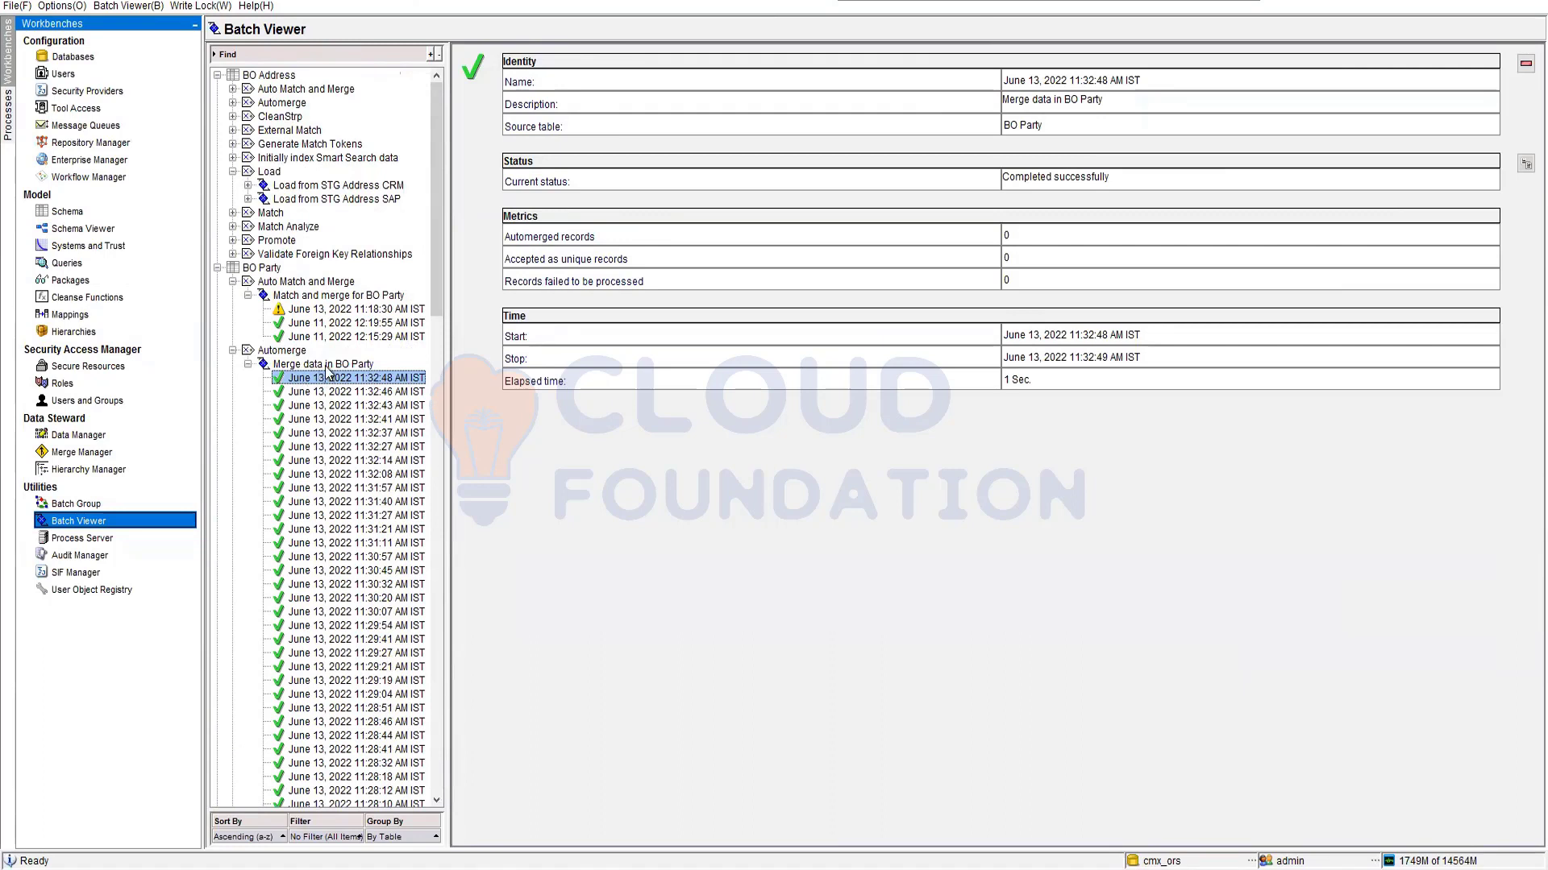
# Execute the Merge data in BO Party batch and compare its new run with the June 13, 2022 11:18:30 AM match and merge run
pyautogui.click(325, 366)
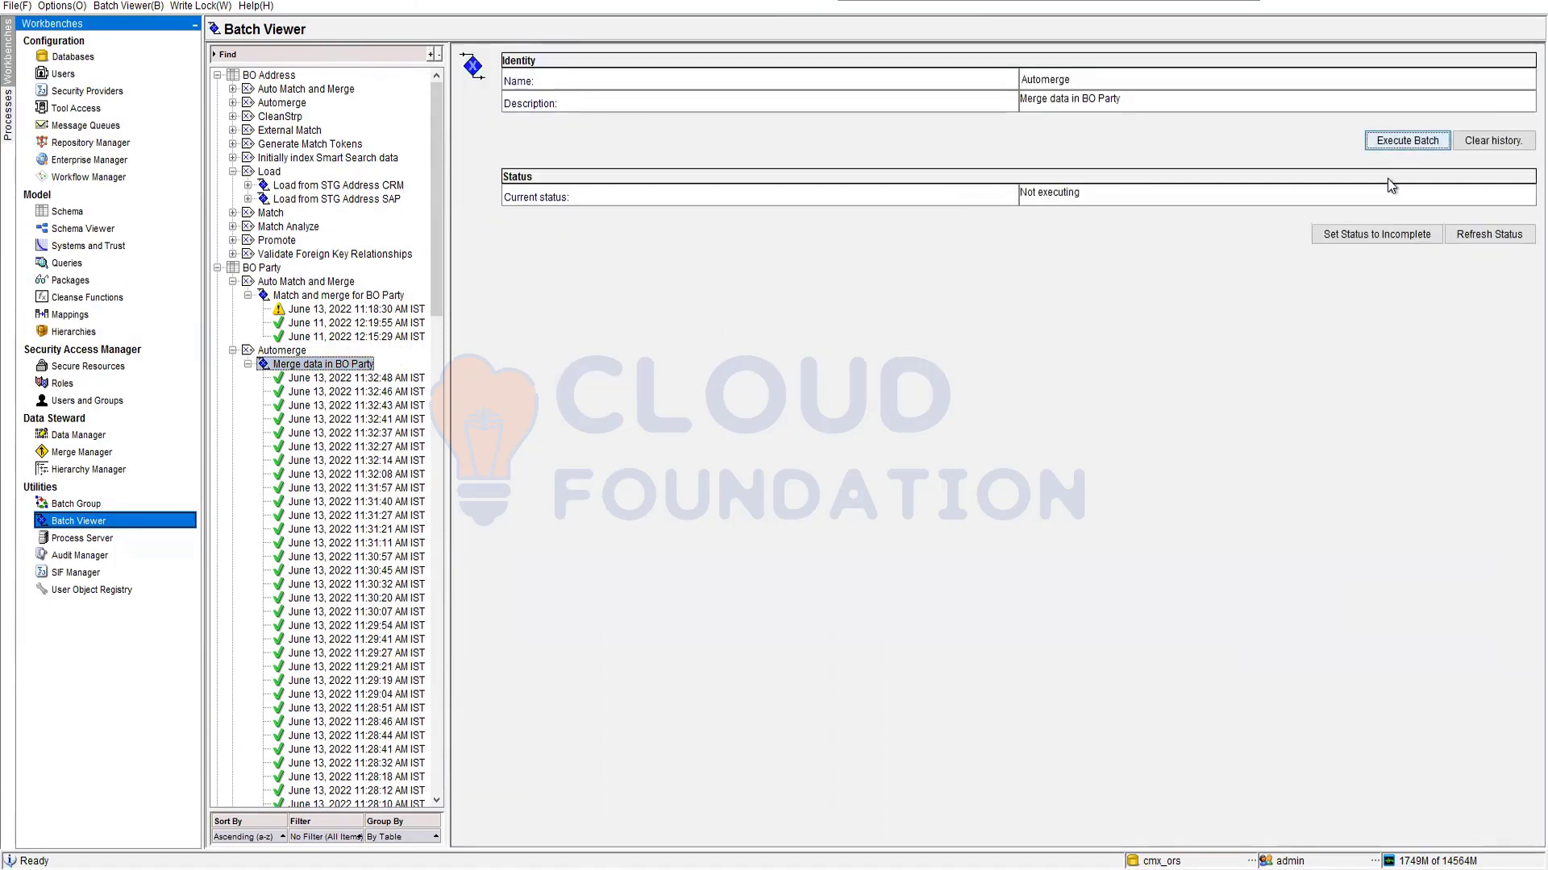
pyautogui.click(1407, 140)
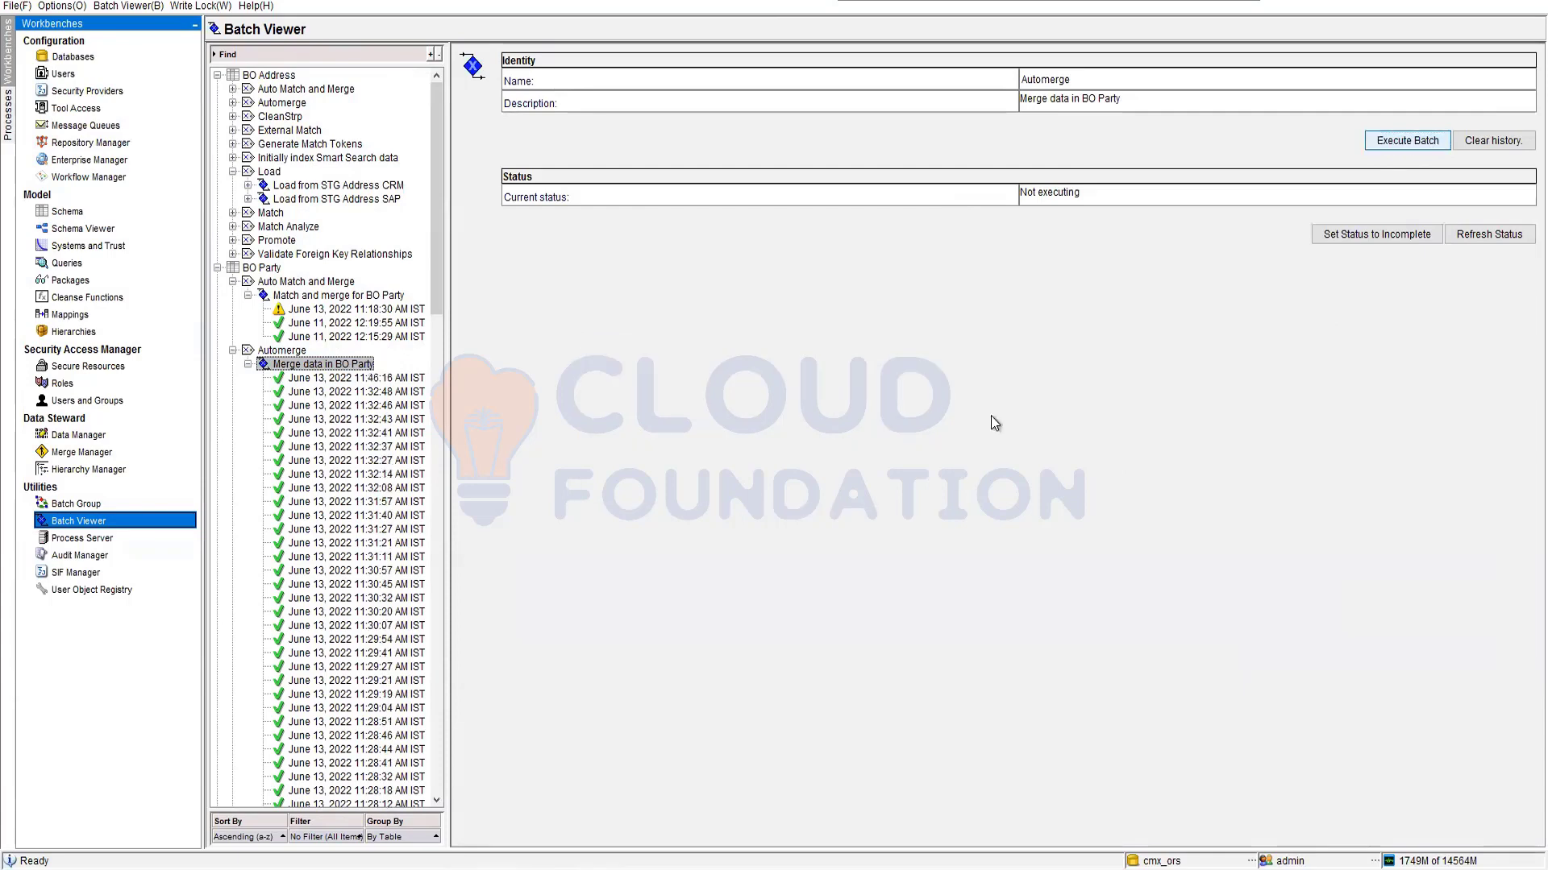
pyautogui.click(357, 379)
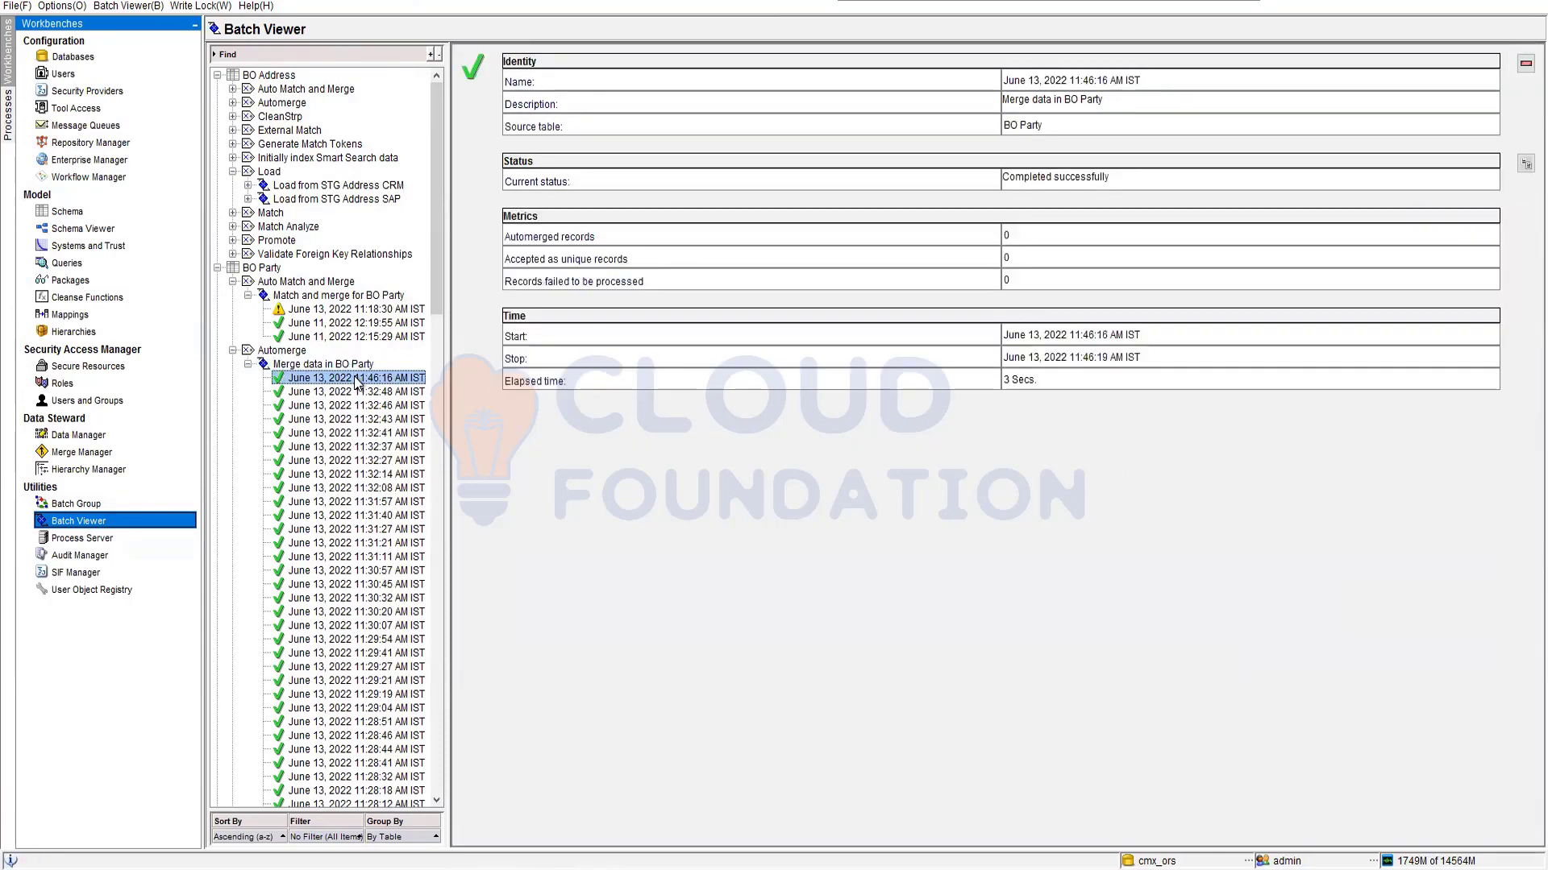
pyautogui.moveTo(436, 299); pyautogui.dragTo(434, 195)
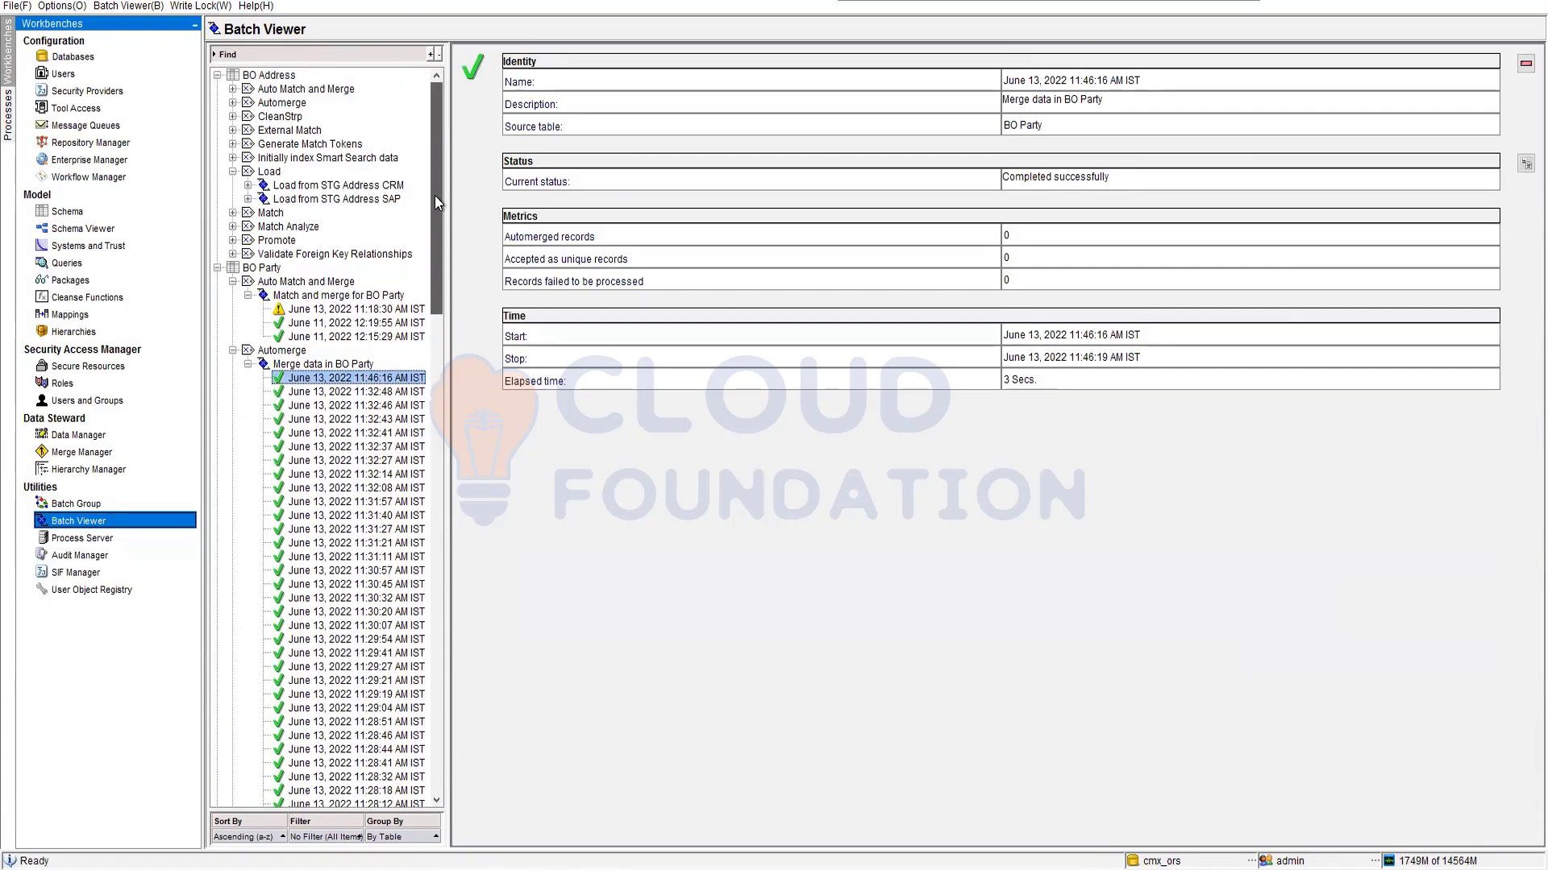
pyautogui.click(349, 310)
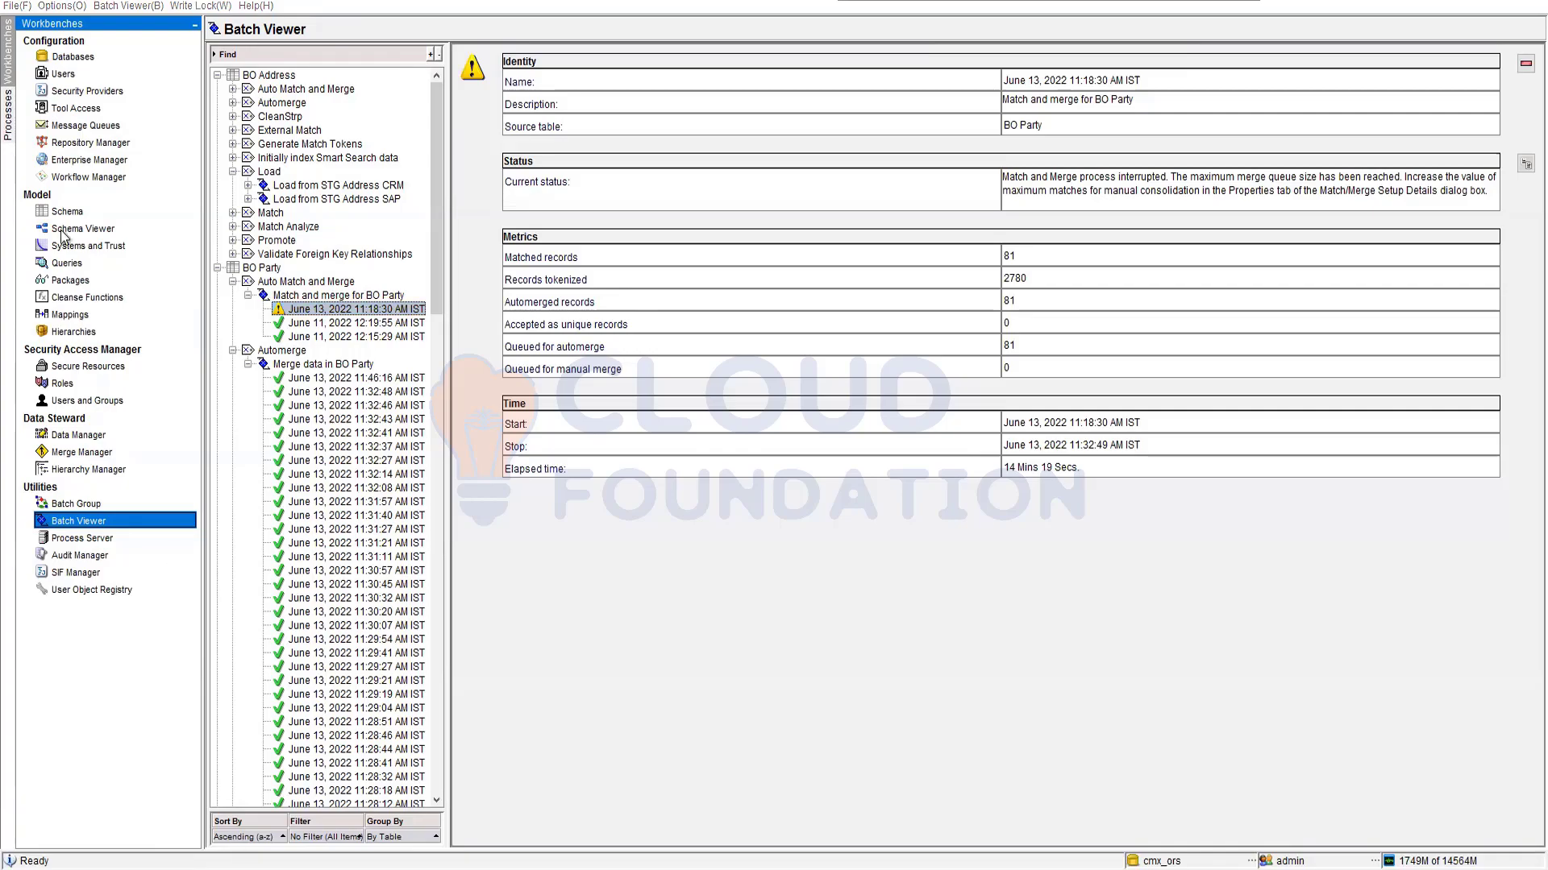
# Switch to SQL Developer and show the refreshed data of table C_BO_PARTY_MTCH
pyautogui.hotkey('alt', 'Tab')
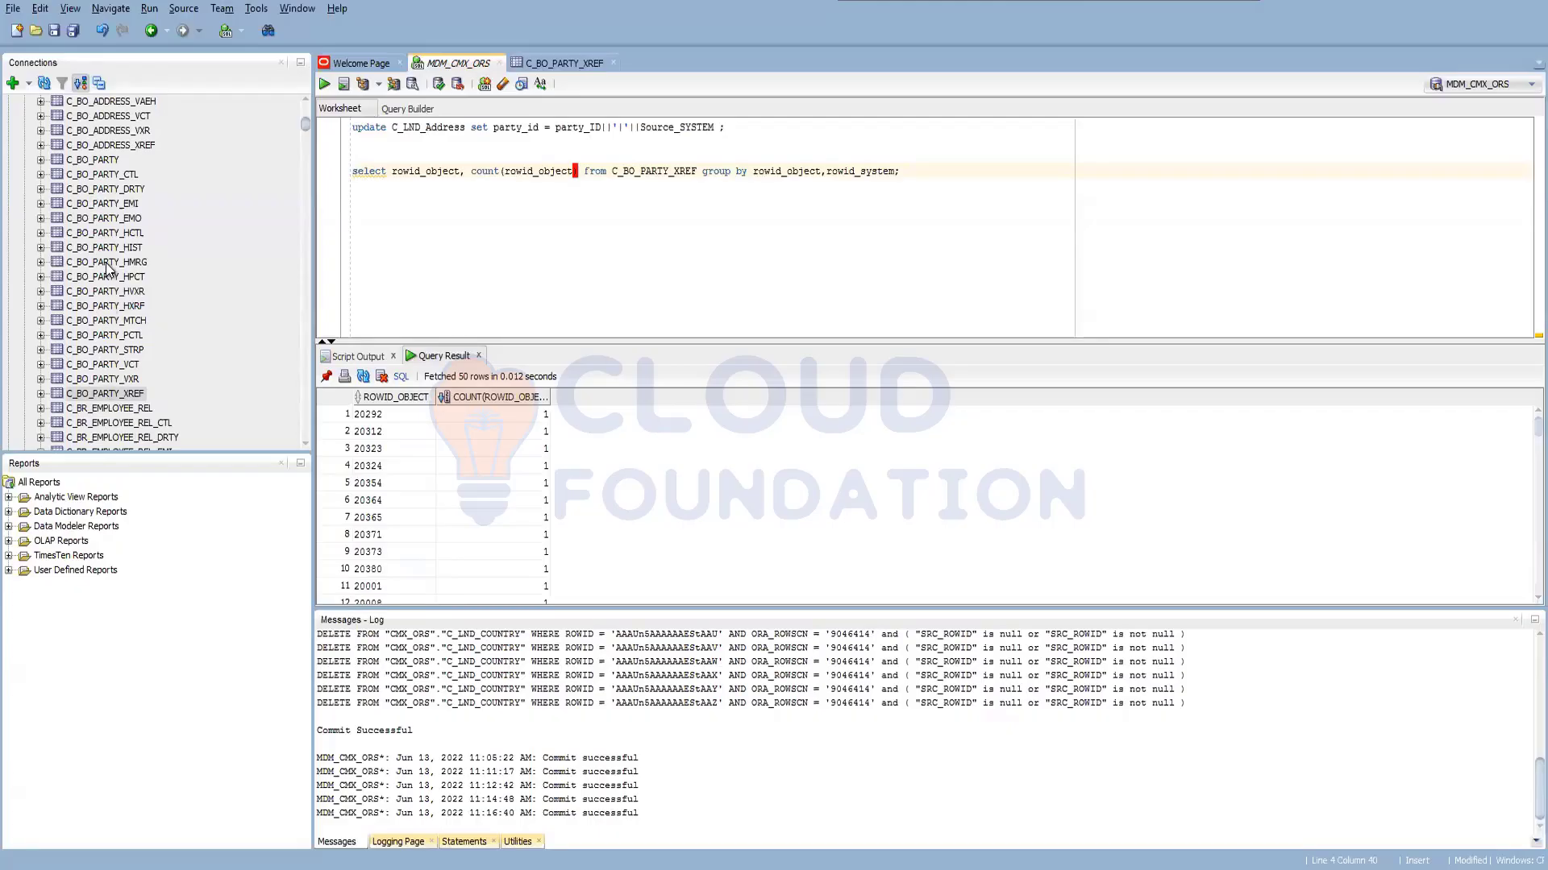
pyautogui.click(112, 321)
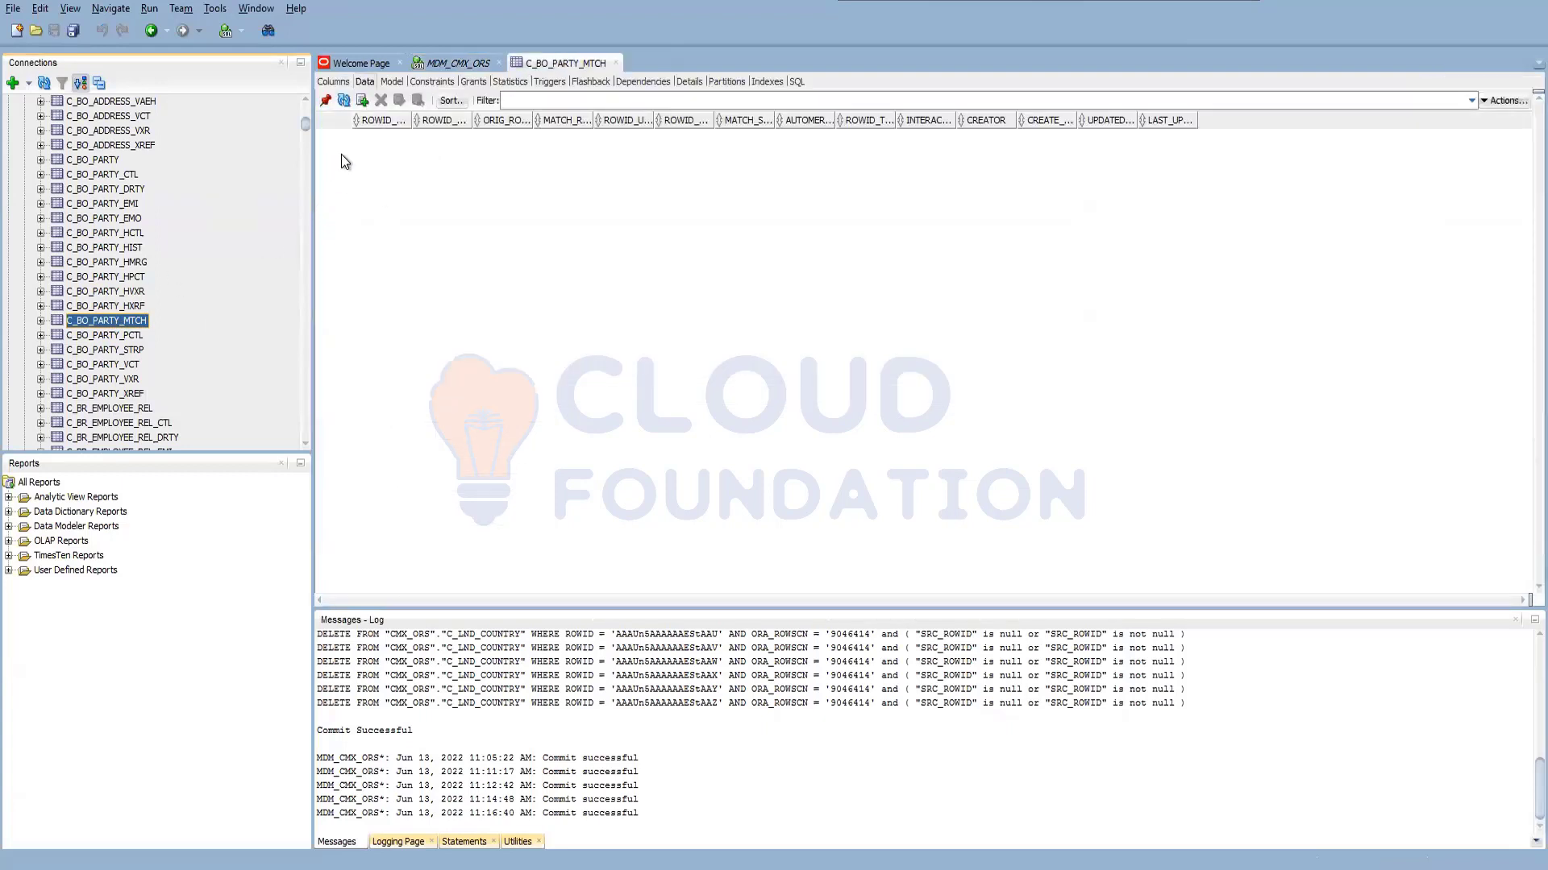
pyautogui.click(344, 100)
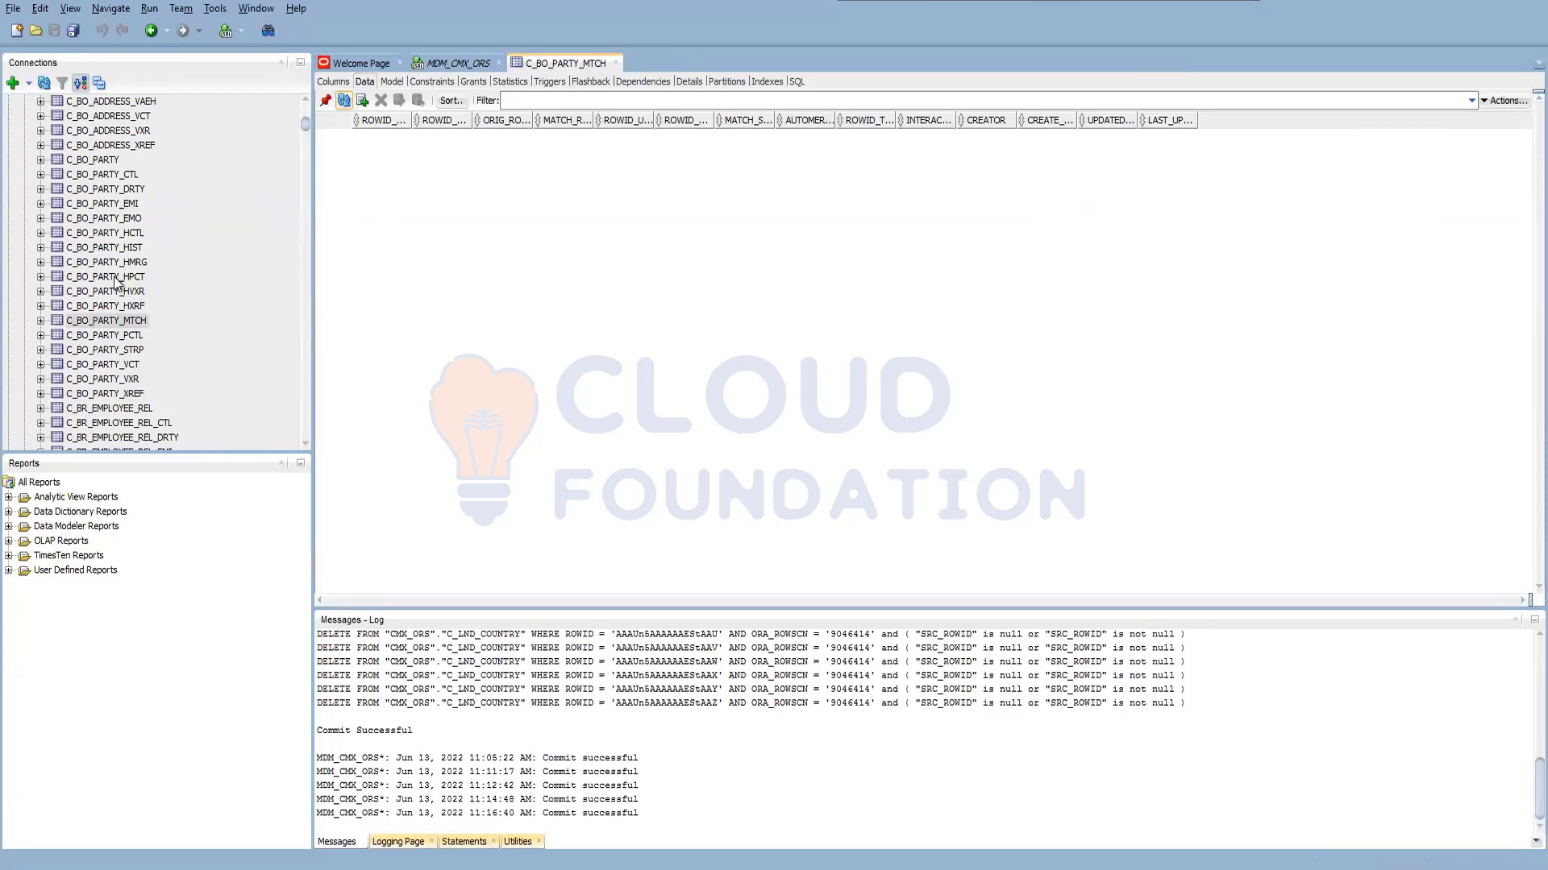
# Examine the data of table C_BO_PARTY_STRP, recheck C_BO_PARTY_MTCH, and open table C_BO_PARTY_HMRG
pyautogui.click(126, 352)
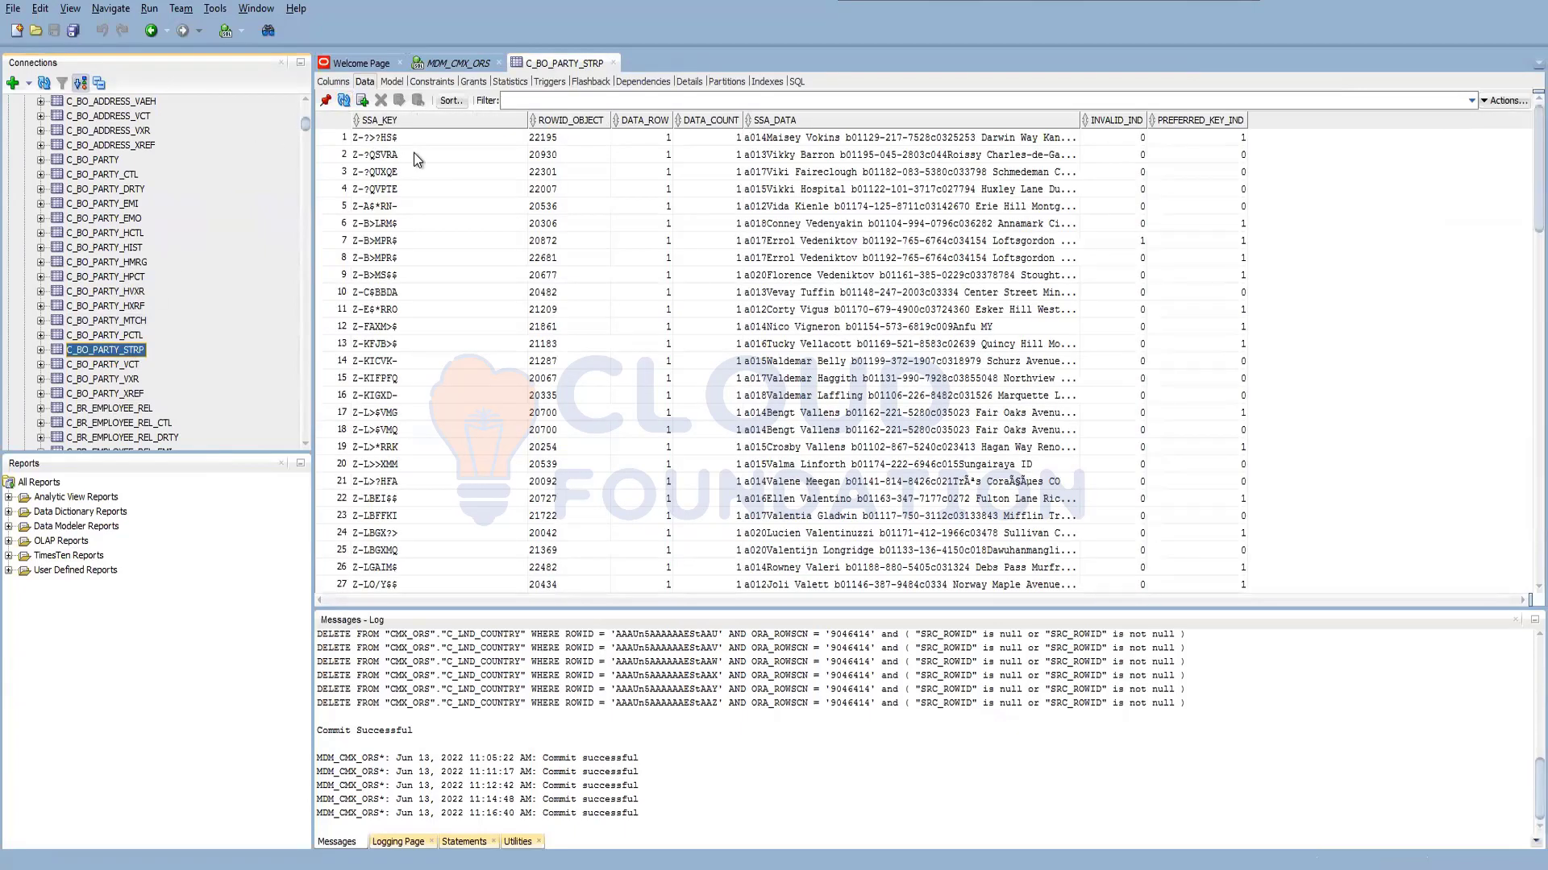
pyautogui.click(118, 321)
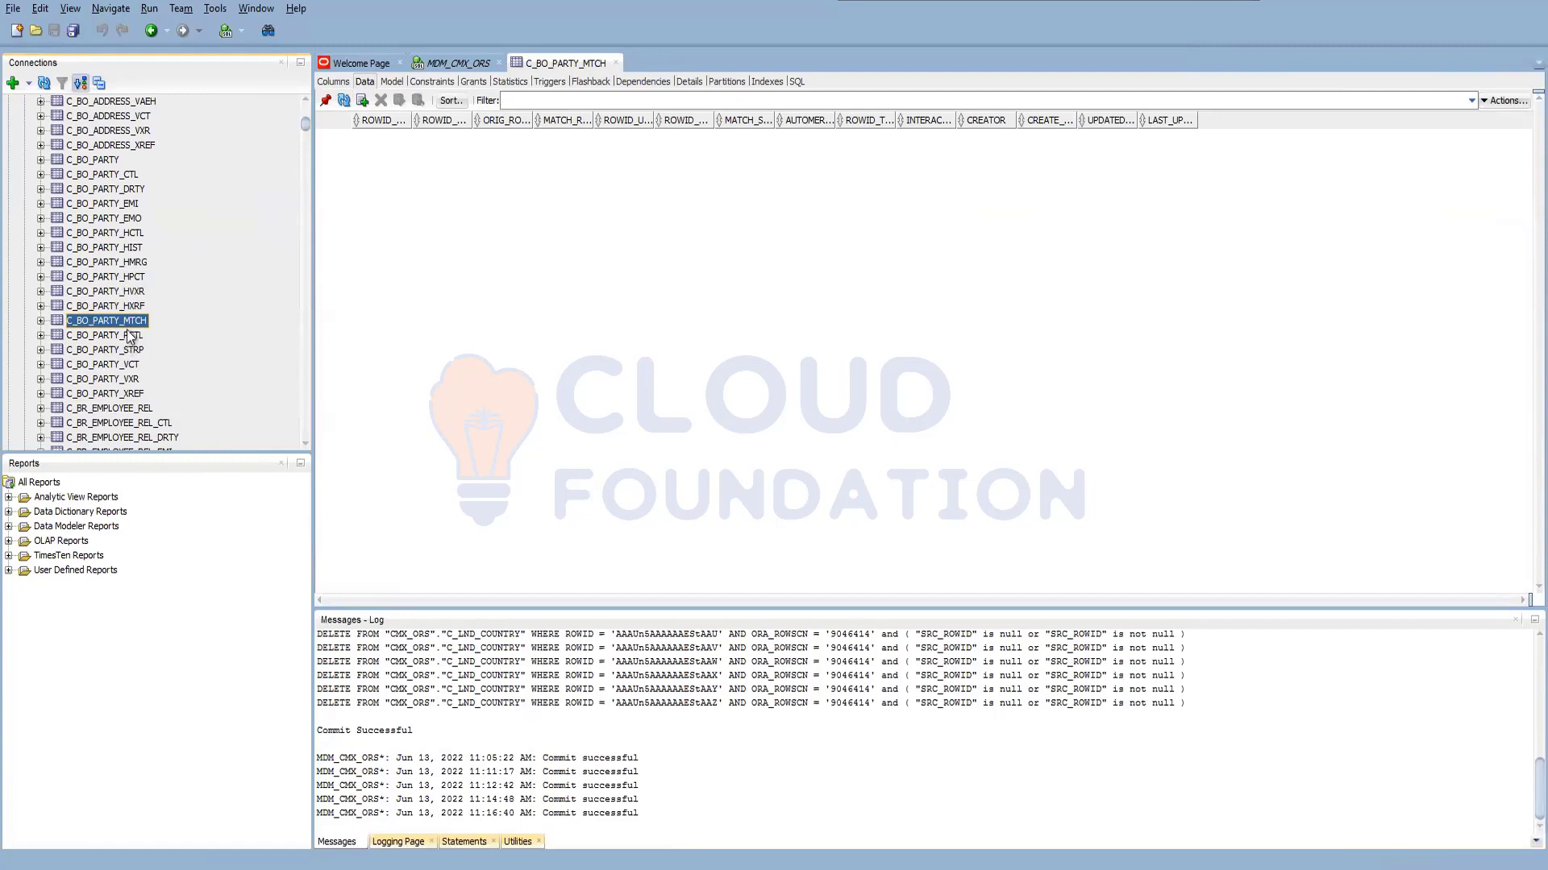
pyautogui.click(121, 266)
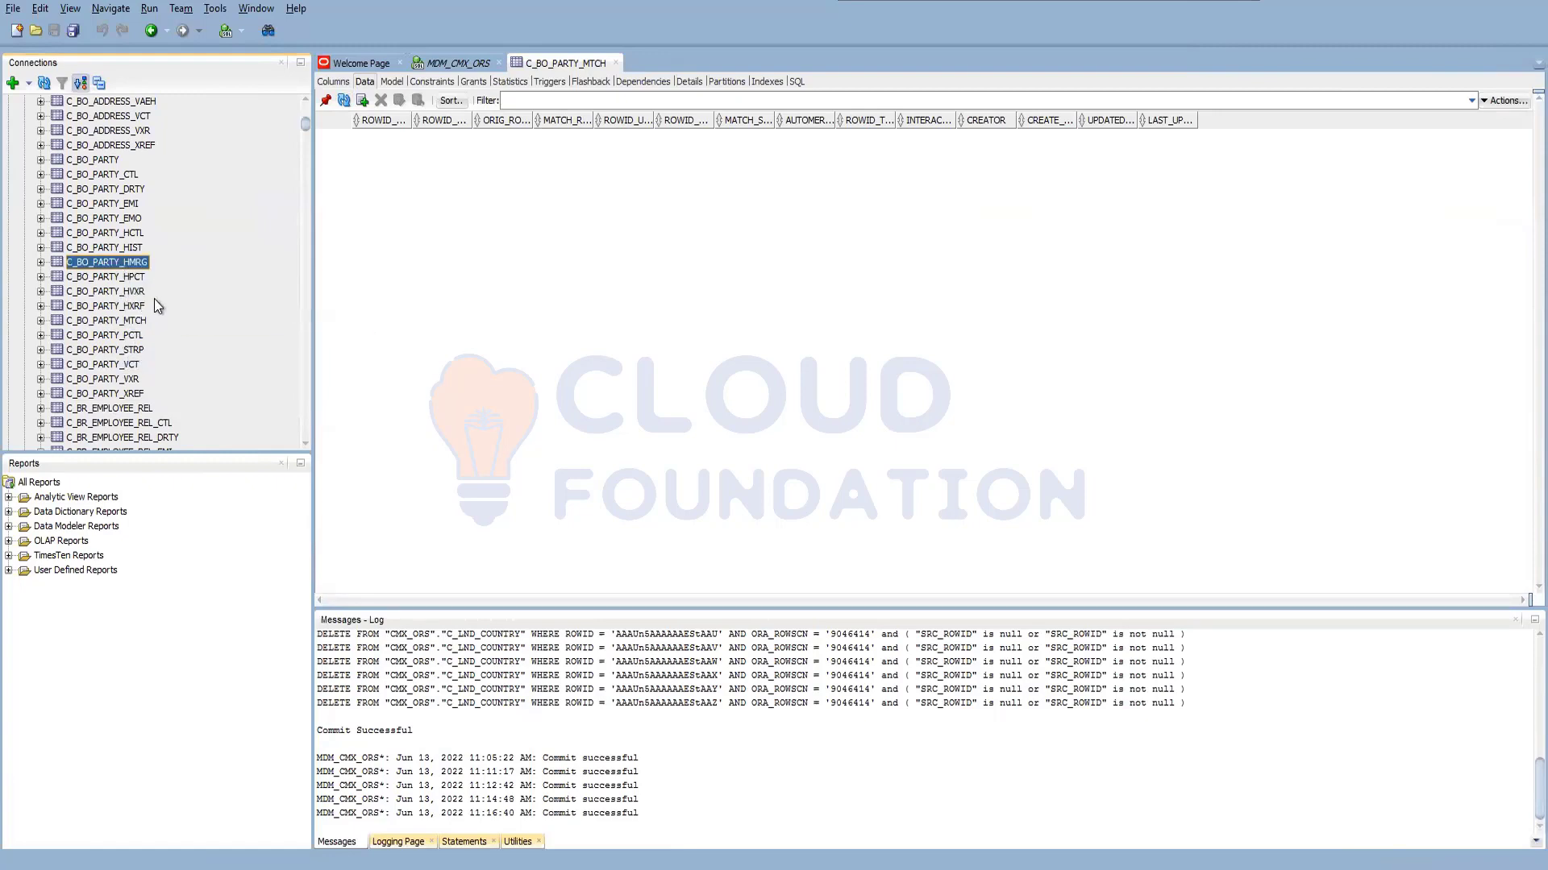
# Refresh the data of table C_BO_PARTY_HMRG and examine its merge rows through to the ORIG_TGT_ROWID_OBJECT column
pyautogui.click(345, 100)
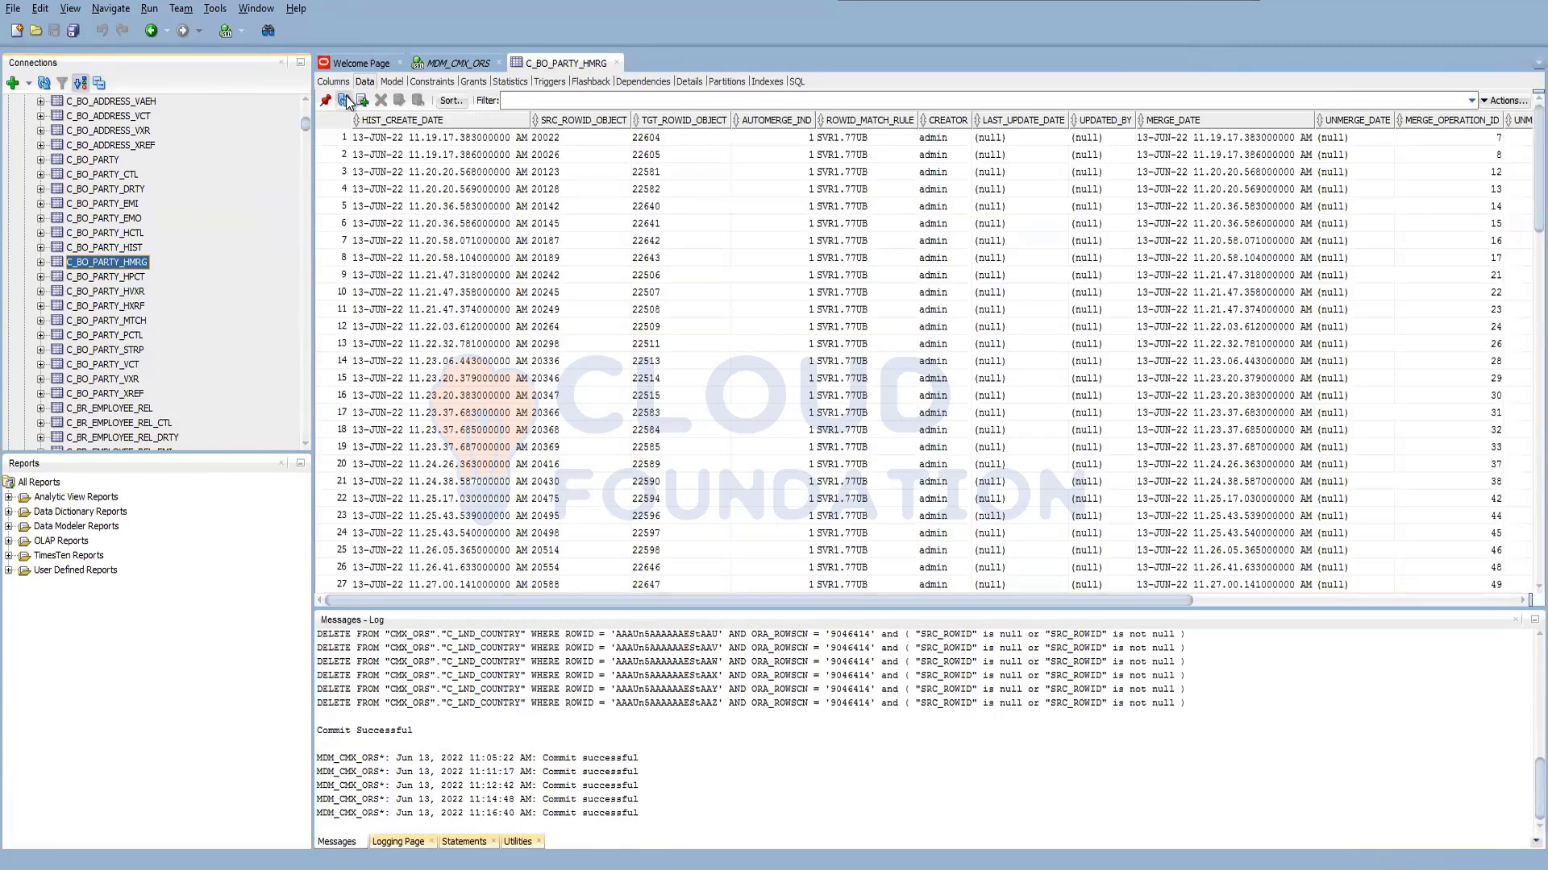
pyautogui.scroll(-14, 736, 445)
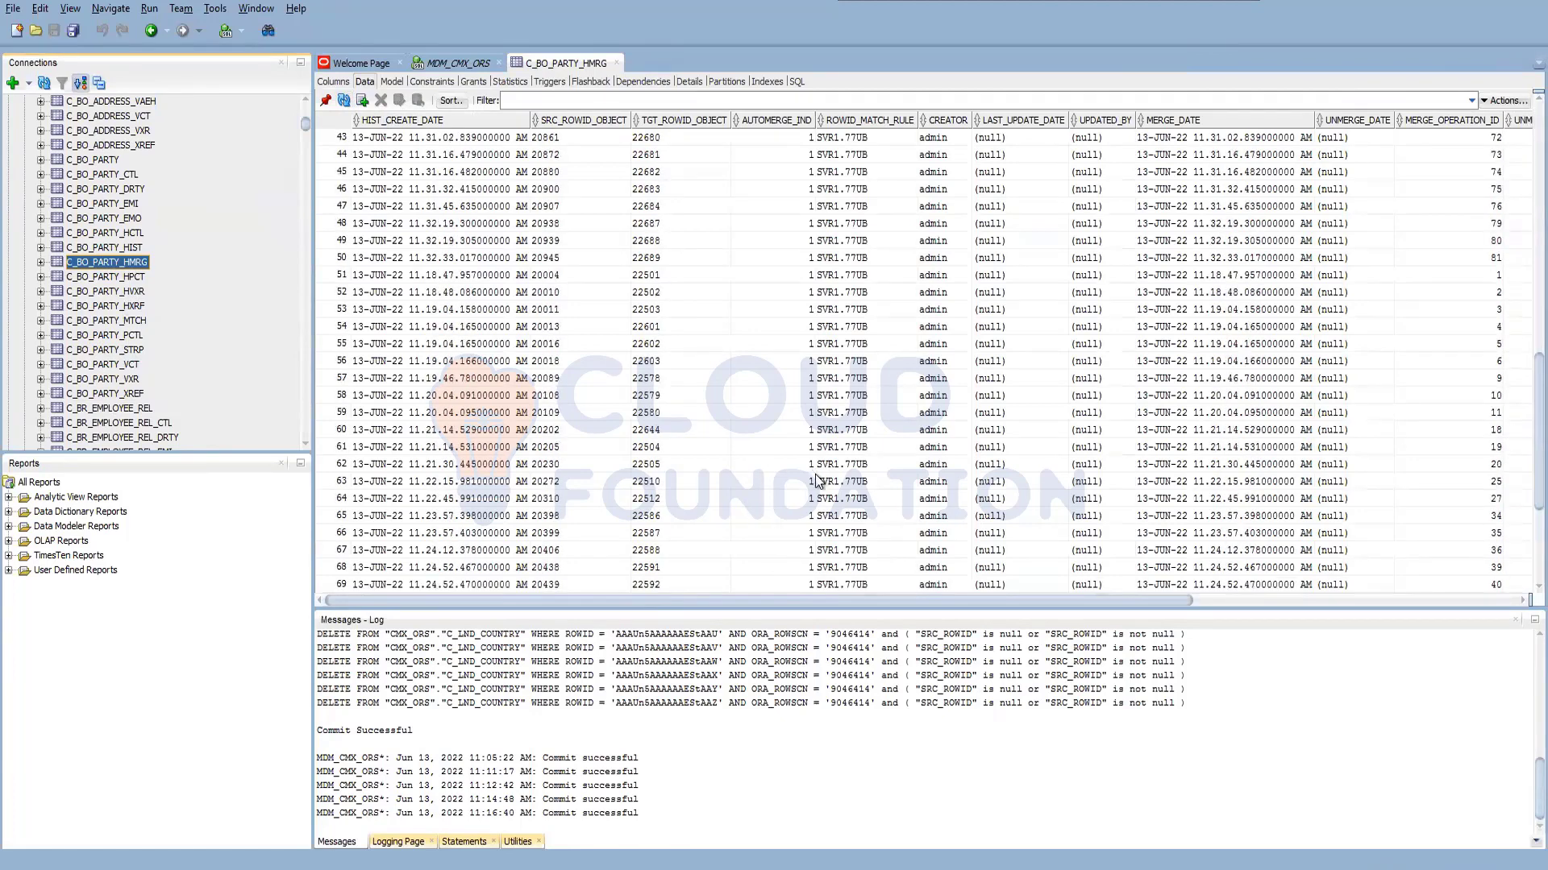
pyautogui.scroll(-4, 806, 467)
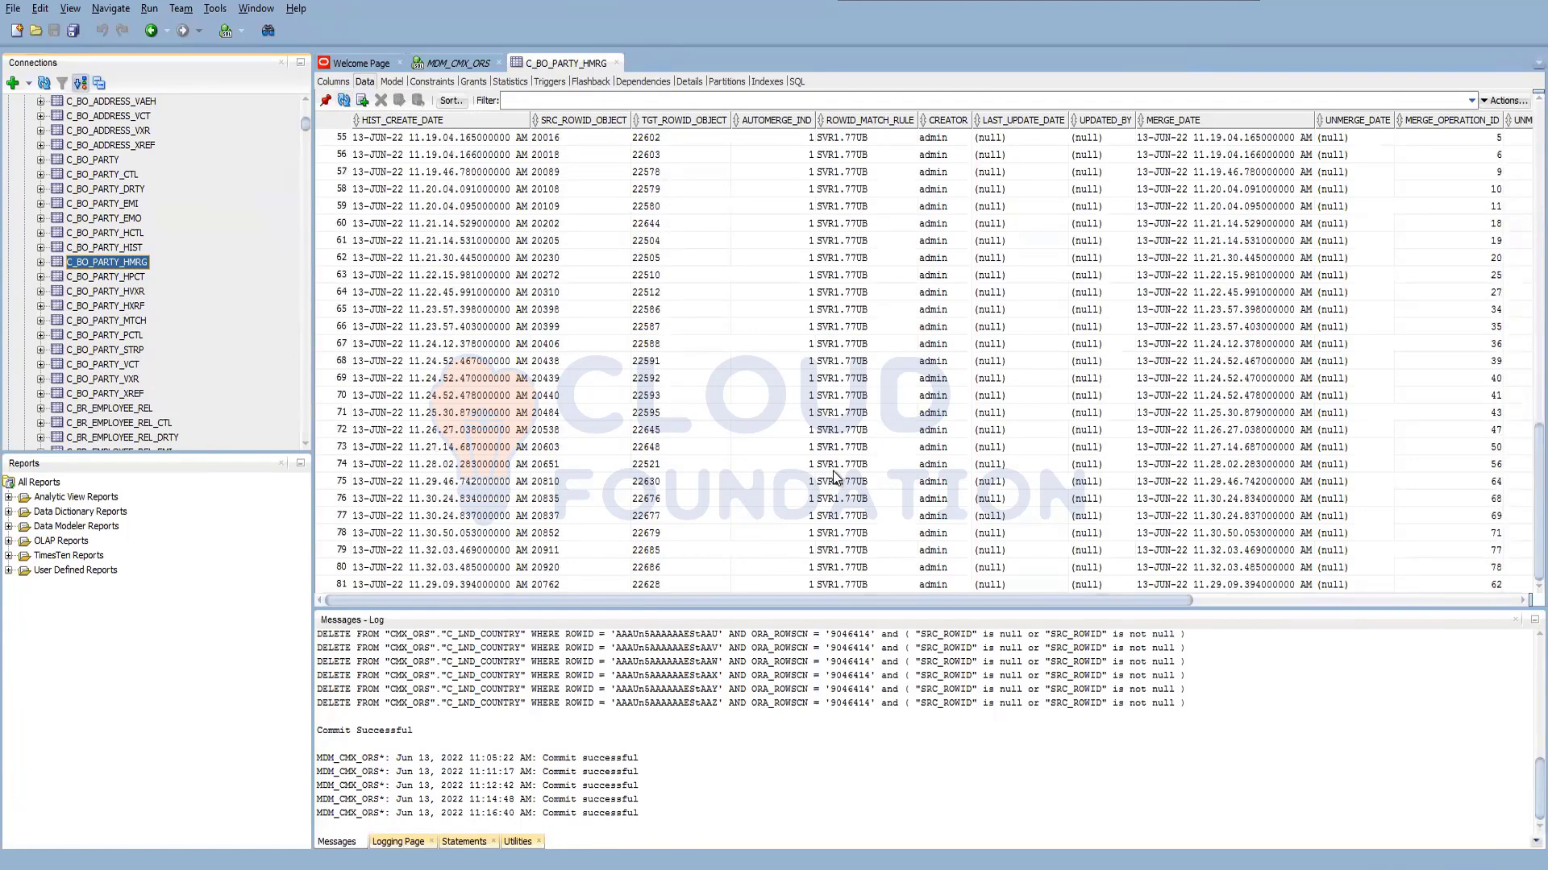
pyautogui.click(1445, 159)
pyautogui.moveTo(1018, 606); pyautogui.dragTo(1448, 603)
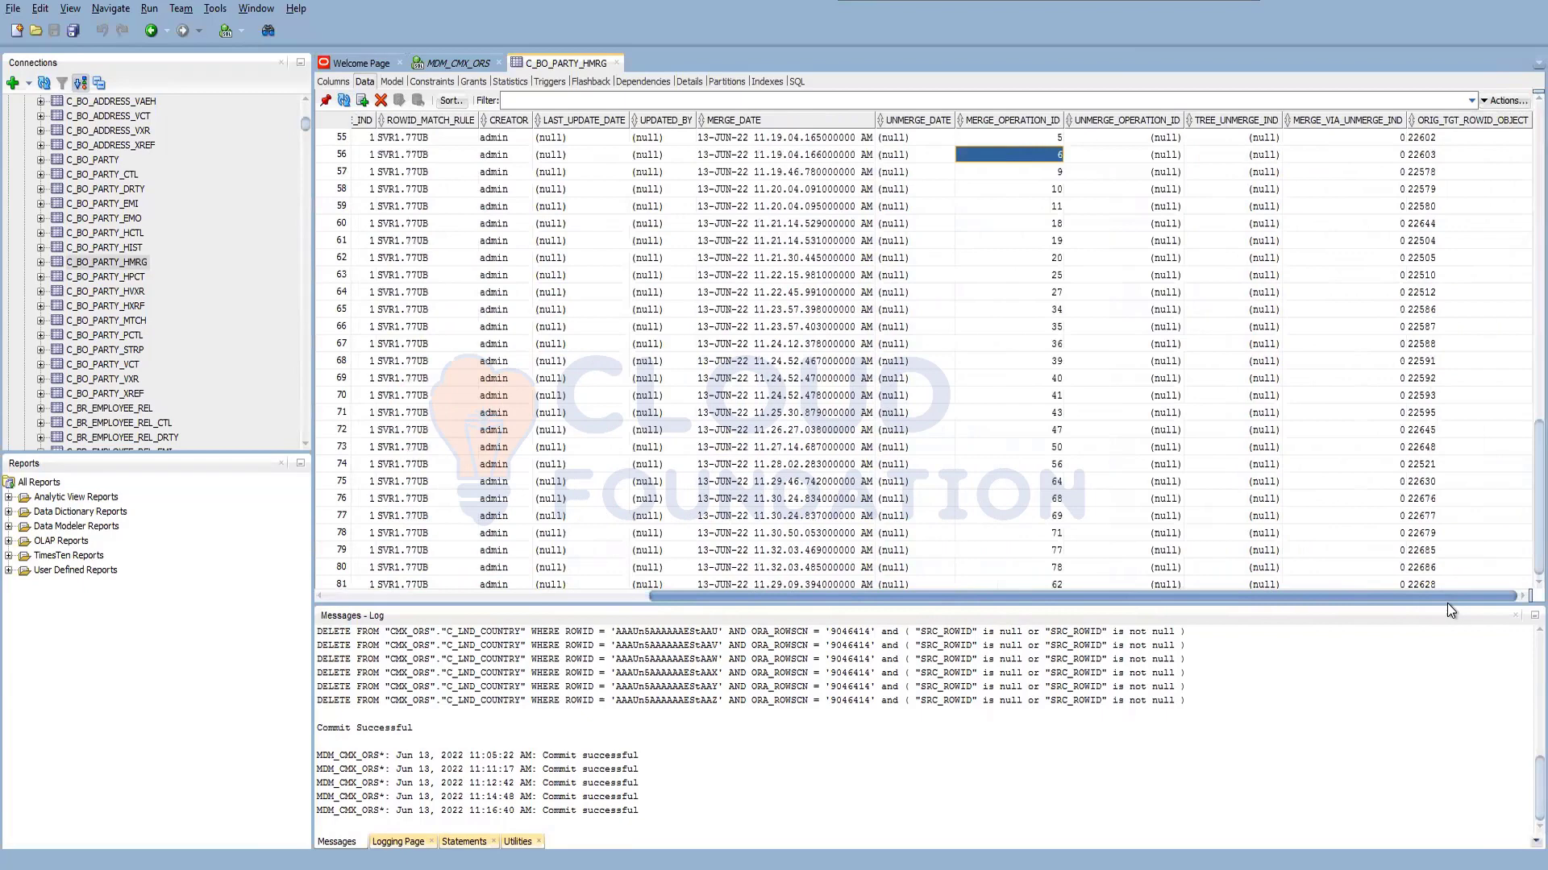
pyautogui.click(1449, 225)
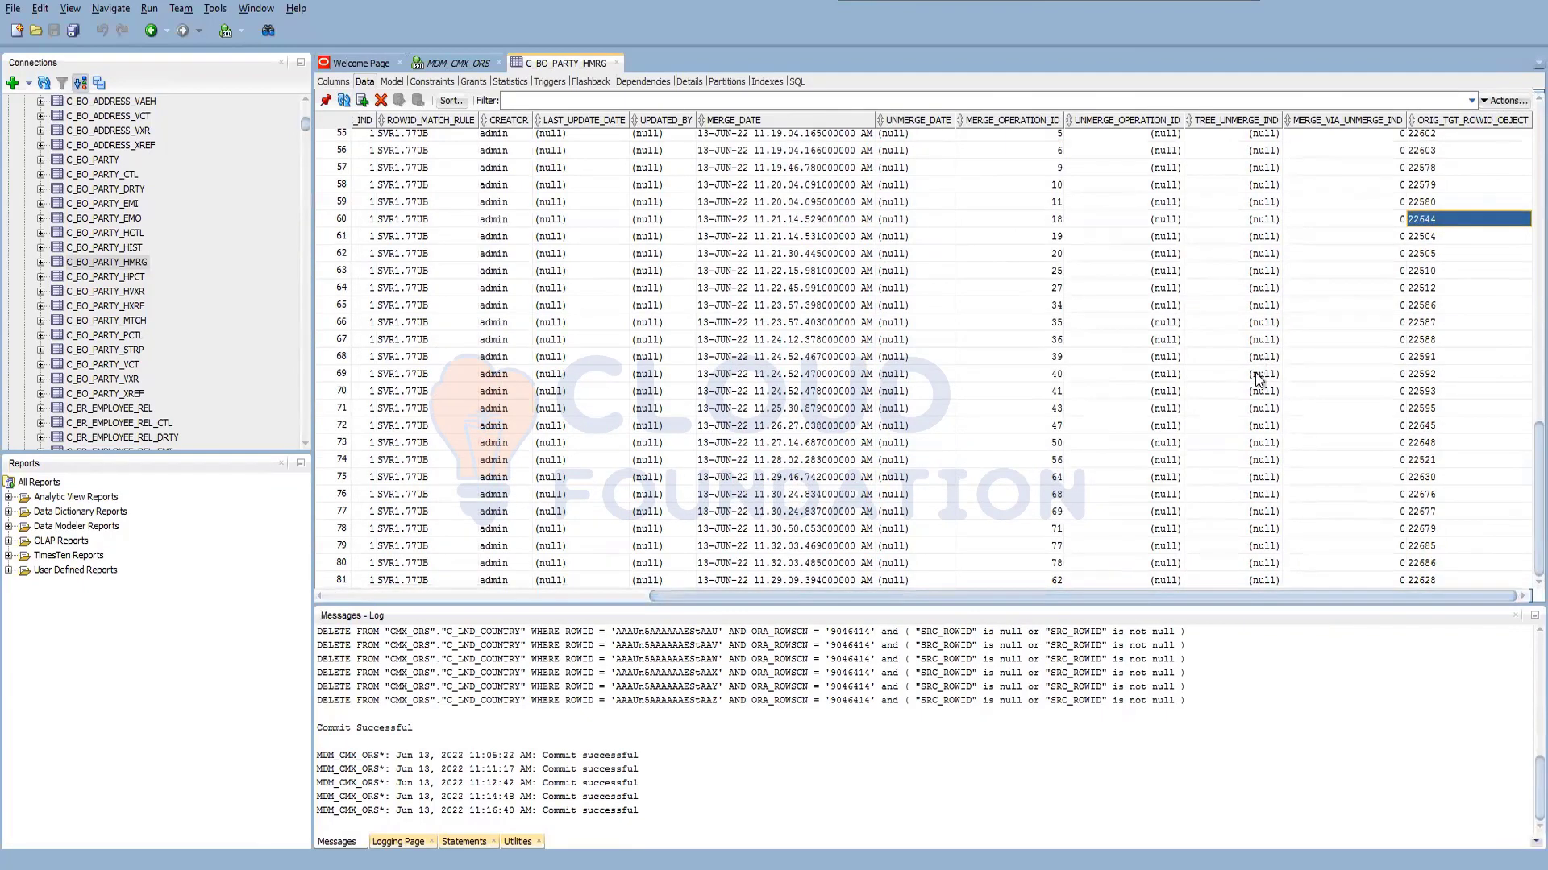
# Return to the start of the merge rows and highlight the source and target row IDs of the first three records
pyautogui.scroll(6, 1259, 379)
pyautogui.scroll(12, 1259, 379)
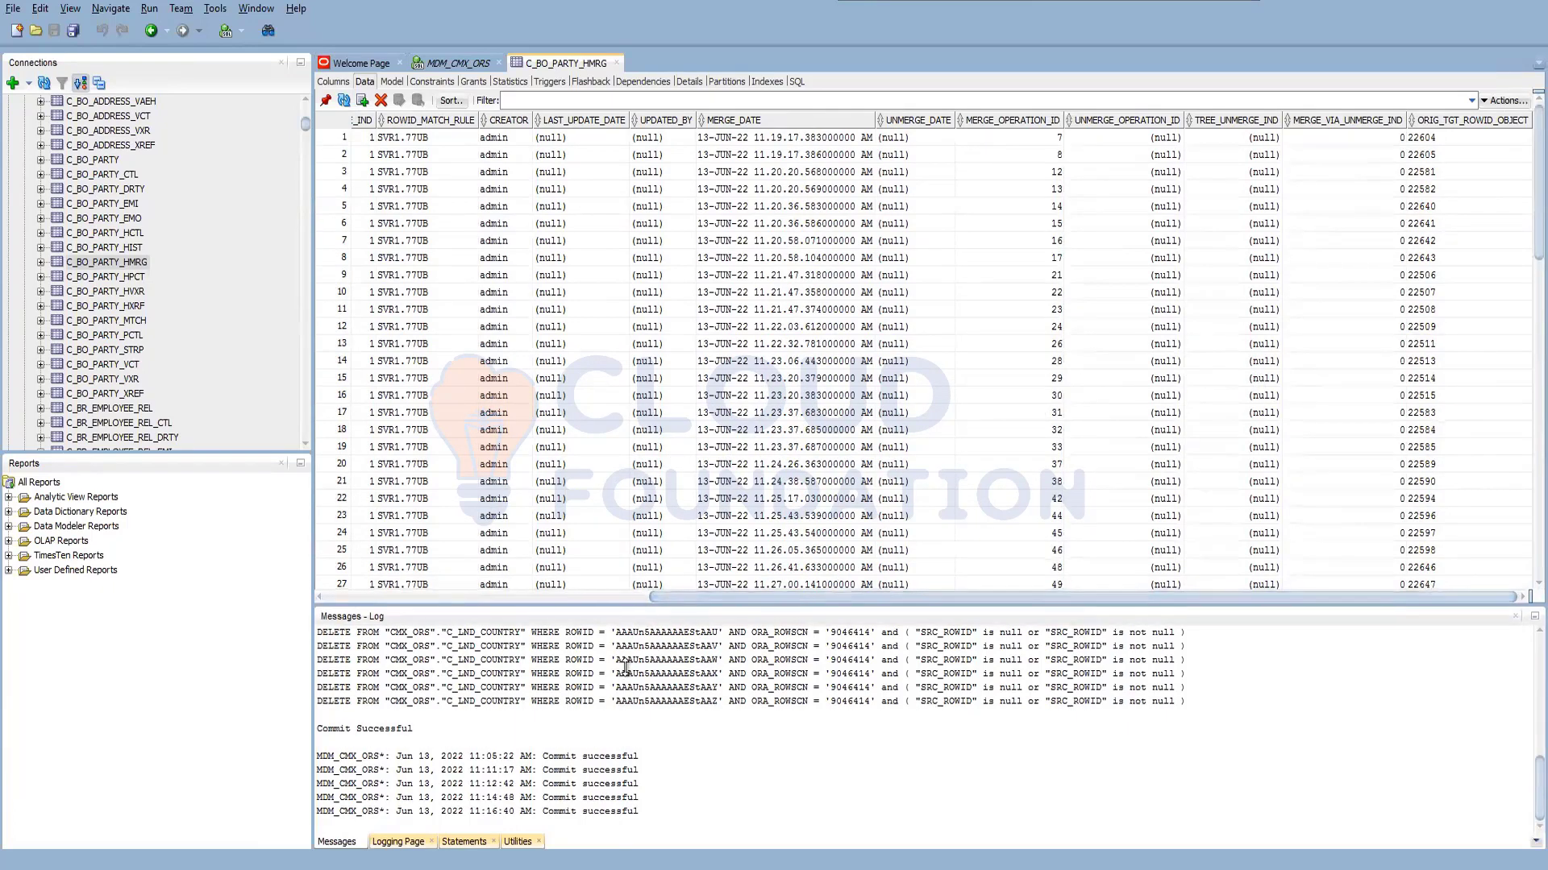
pyautogui.moveTo(641, 608); pyautogui.dragTo(508, 660)
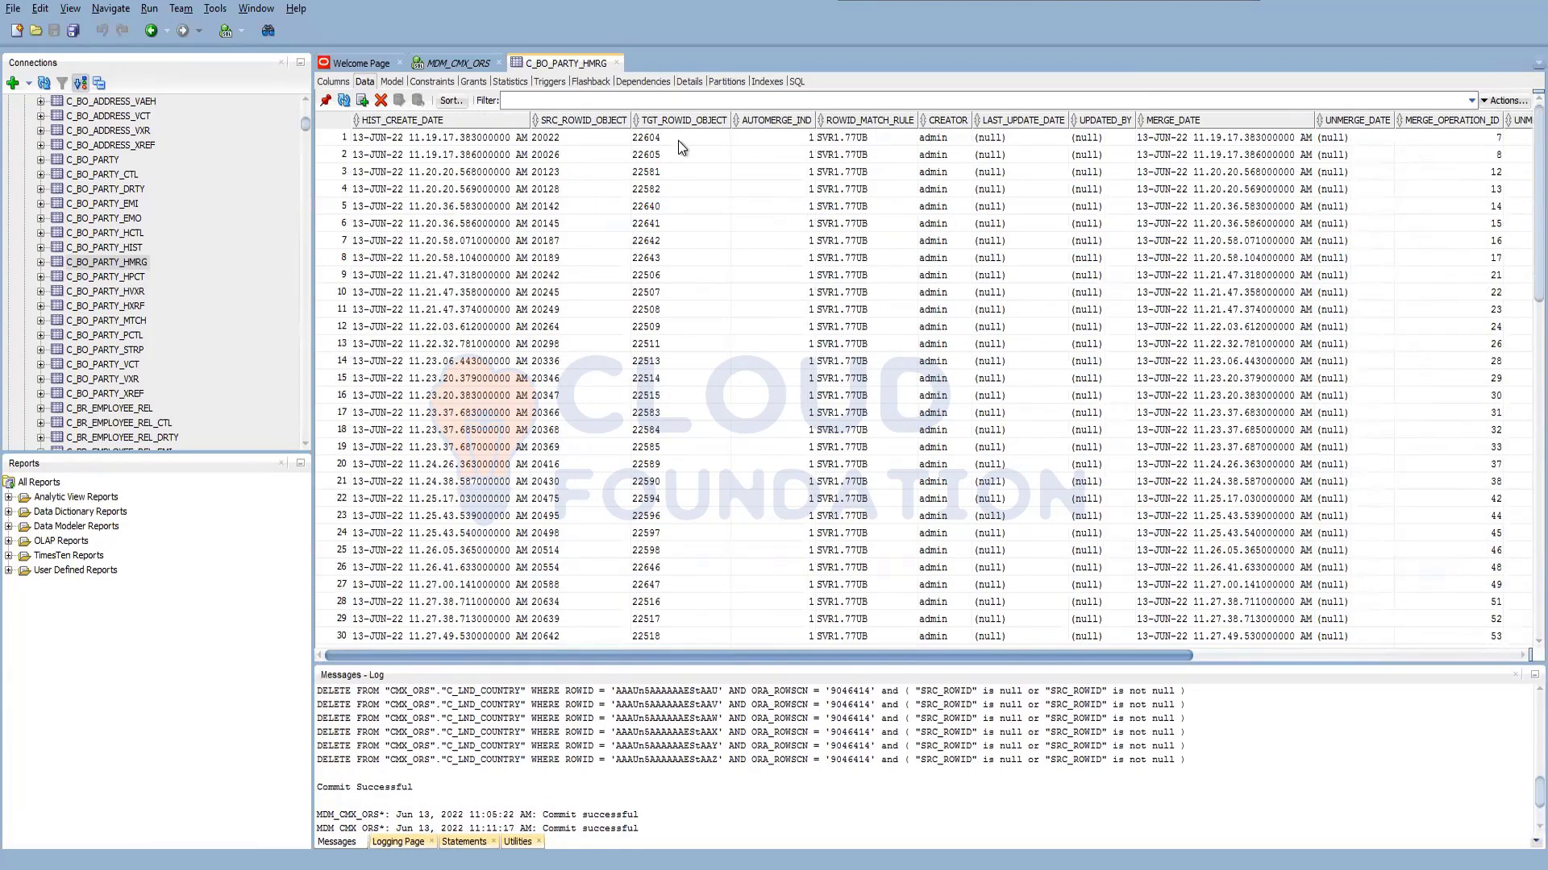
pyautogui.click(678, 140)
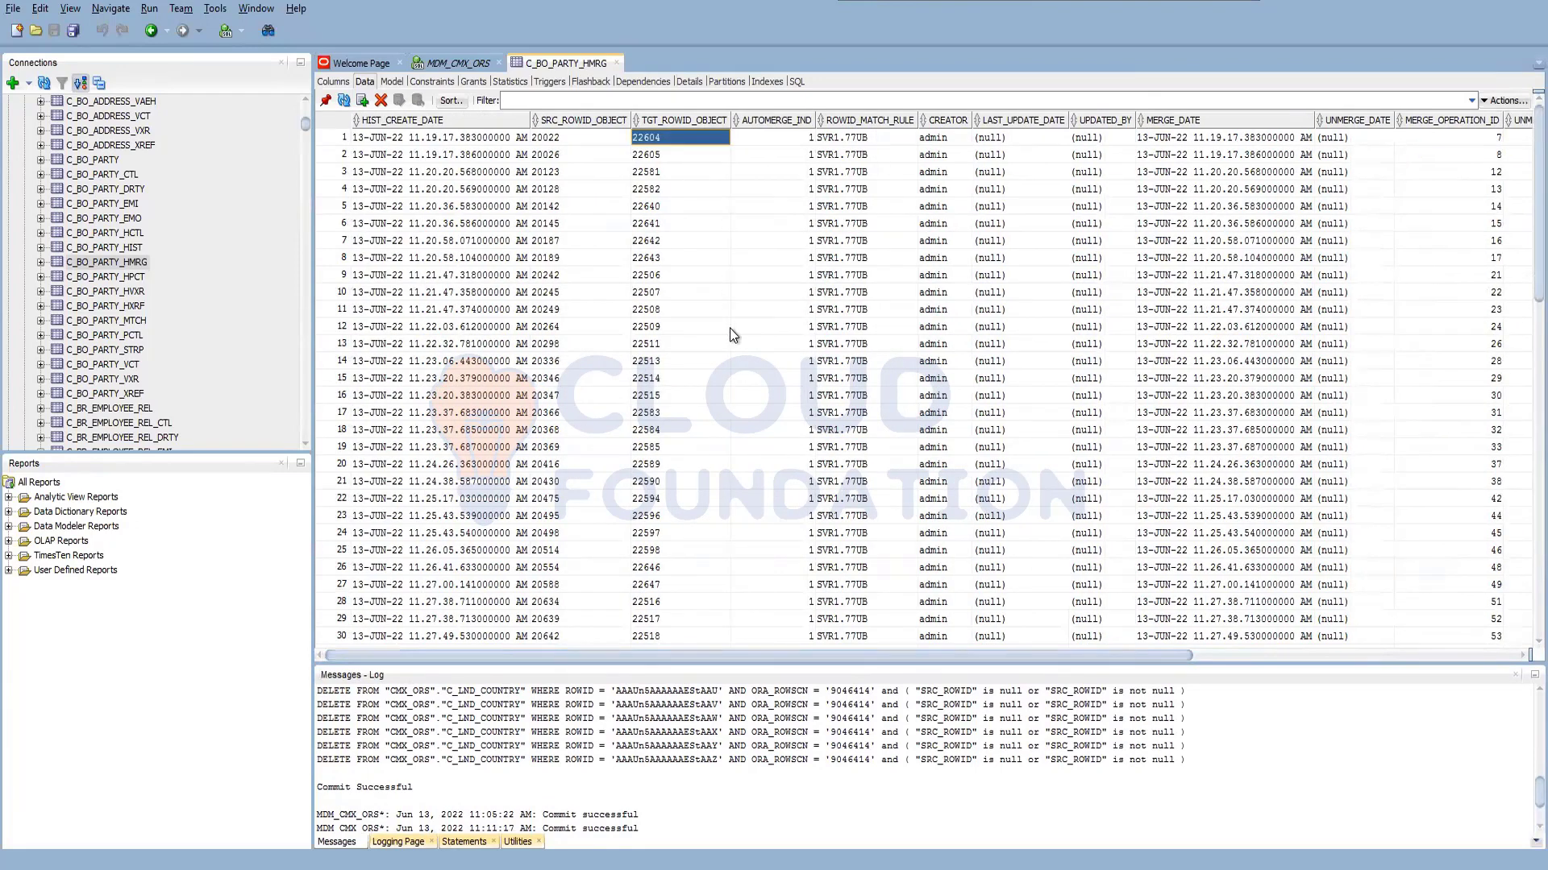
pyautogui.moveTo(576, 143); pyautogui.dragTo(691, 179)
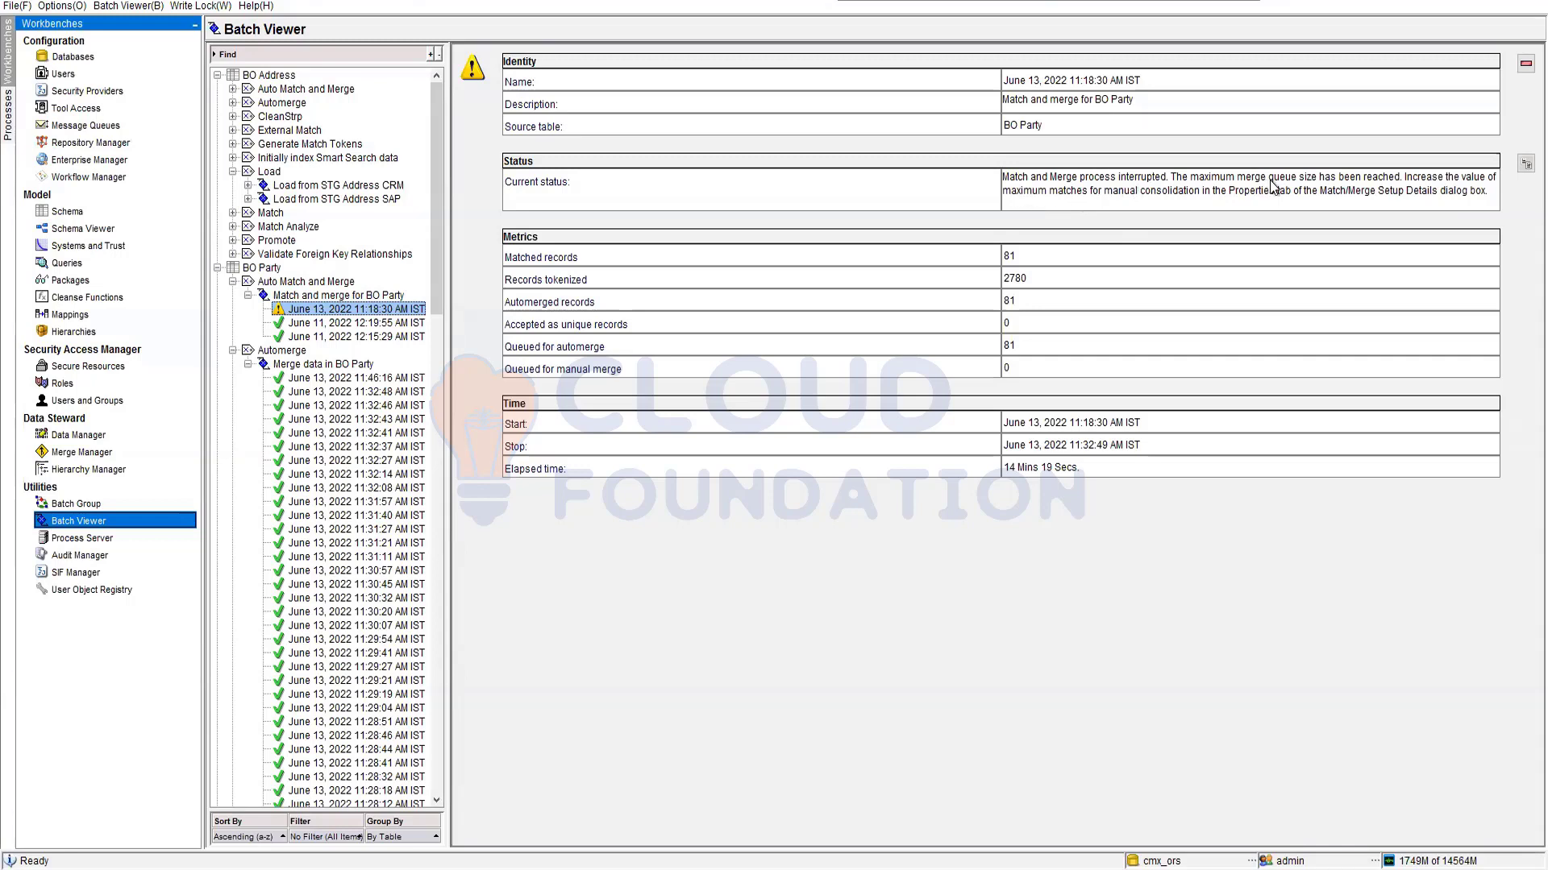
# Switch to the MDM Hub Console, review the interrupted run's merge queue message, and check BO Party's maximum matches for manual consolidation in Schema
pyautogui.moveTo(1170, 178); pyautogui.dragTo(1407, 181)
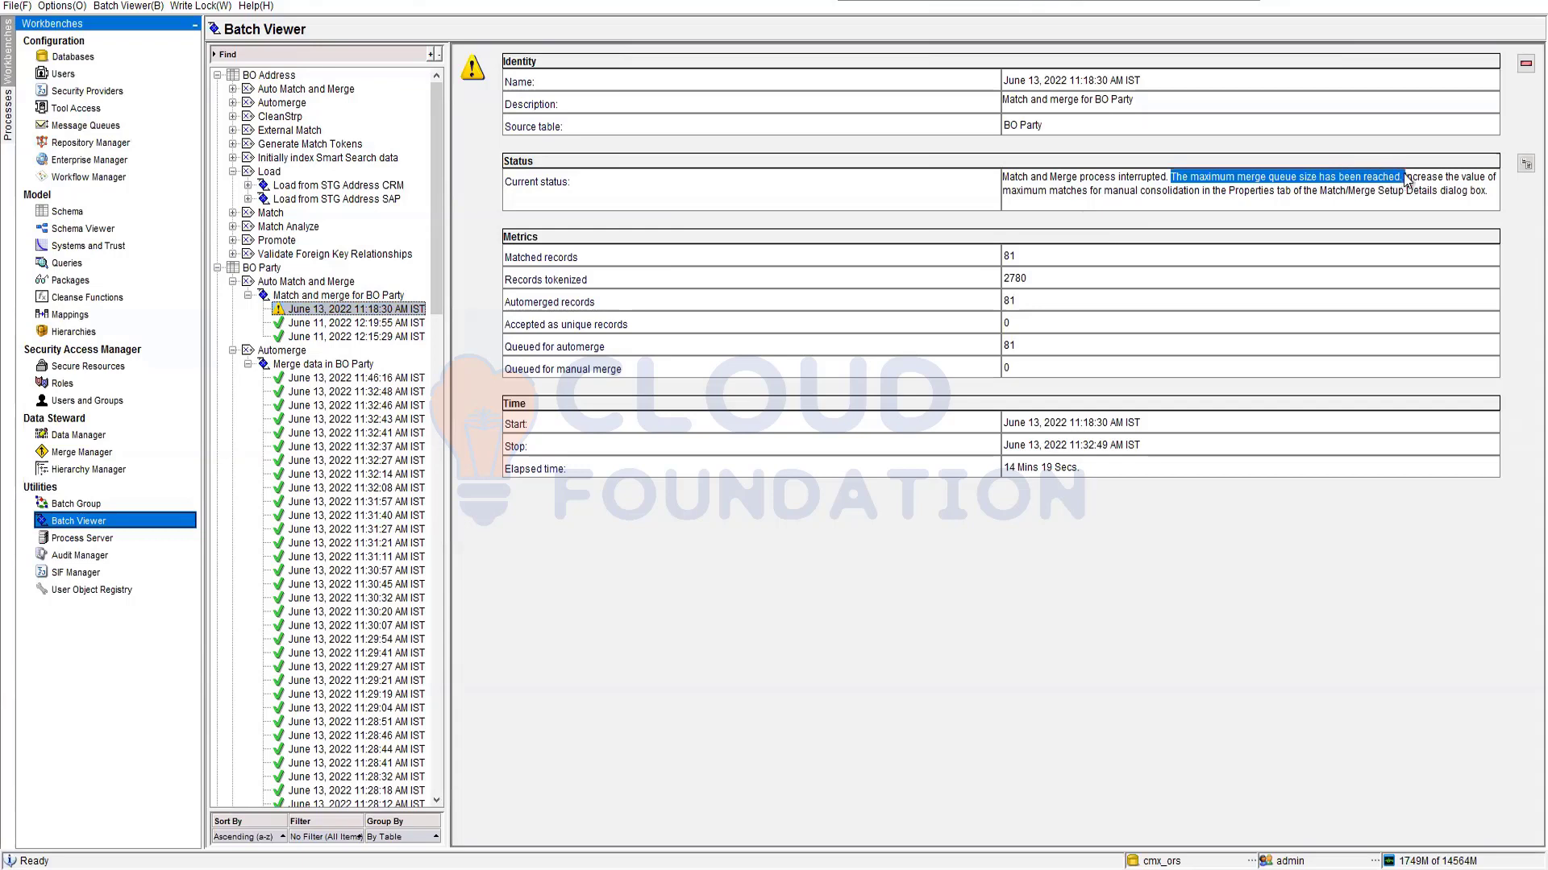
pyautogui.click(67, 211)
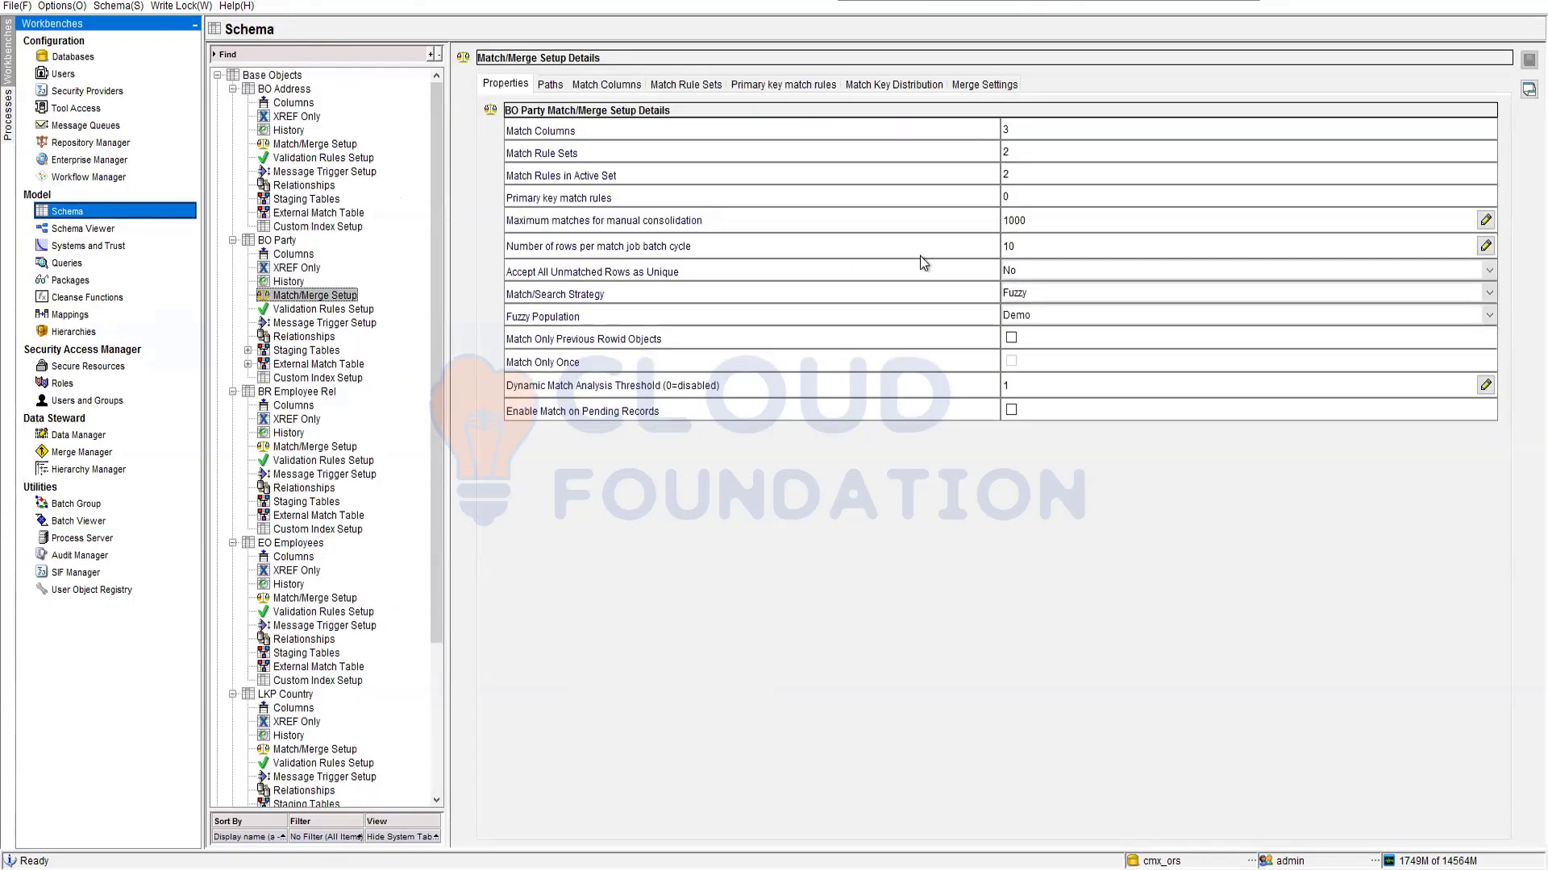
pyautogui.doubleClick(1032, 217)
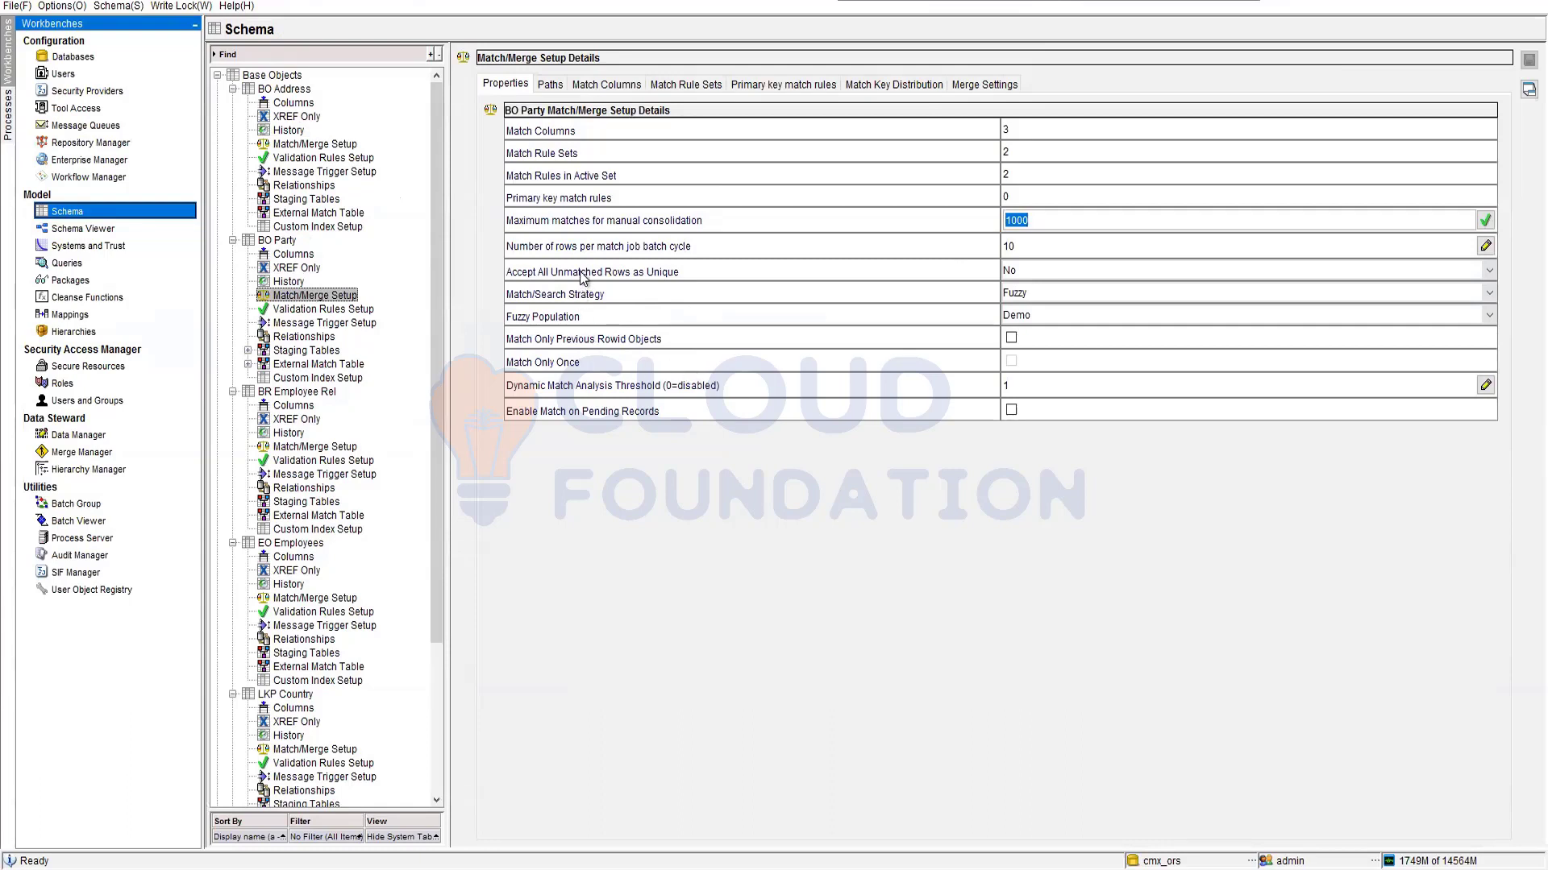
# Review BO Party's match paths, match columns and match key distribution, filtering the distribution to keys starting with O
pyautogui.click(559, 87)
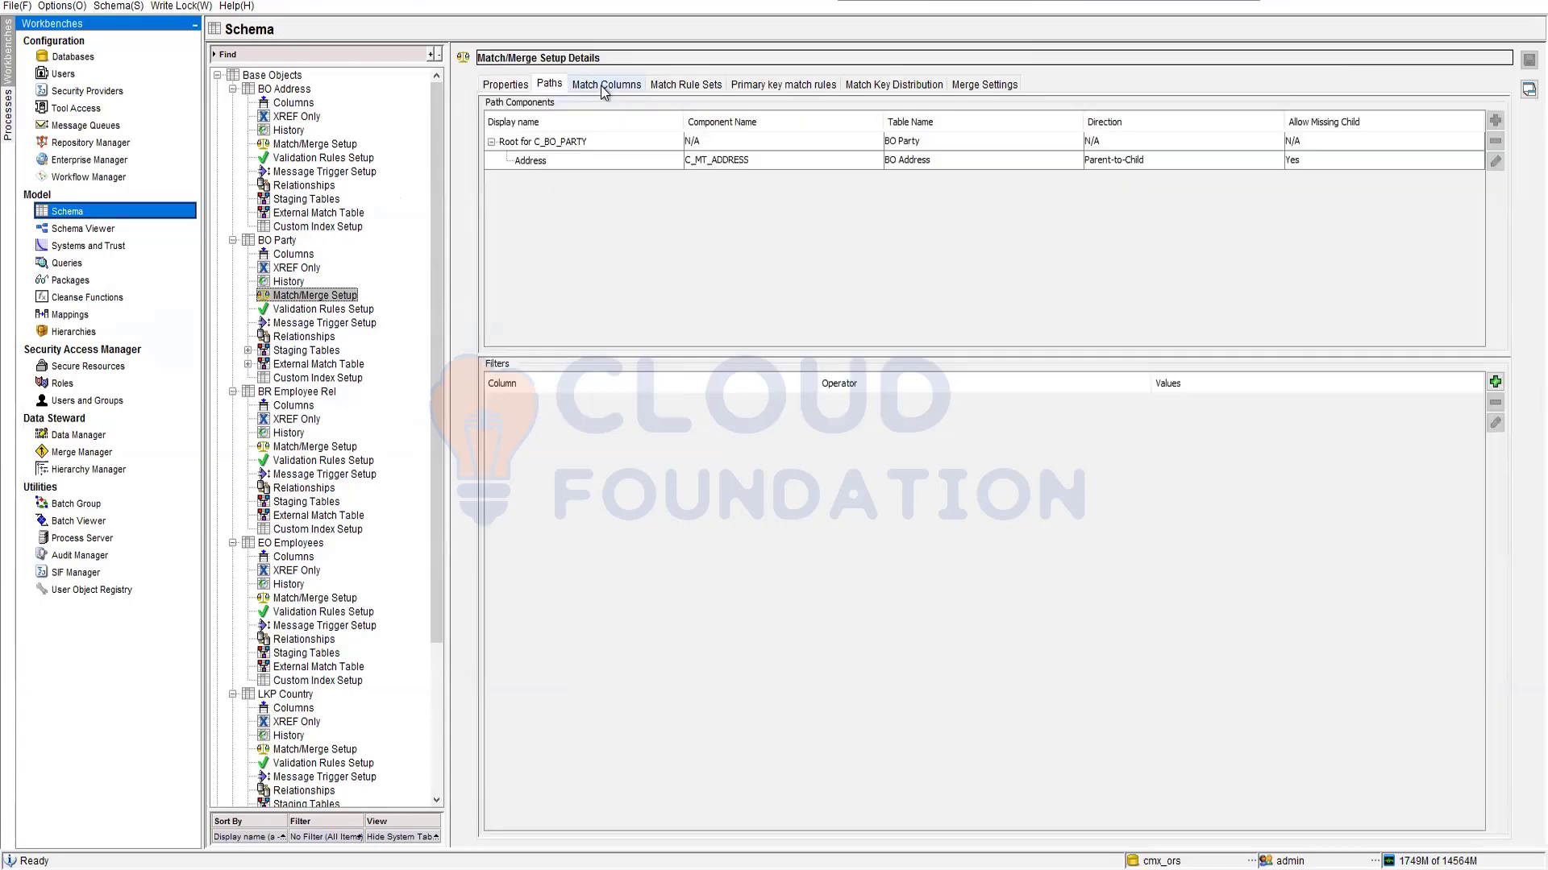
pyautogui.click(601, 85)
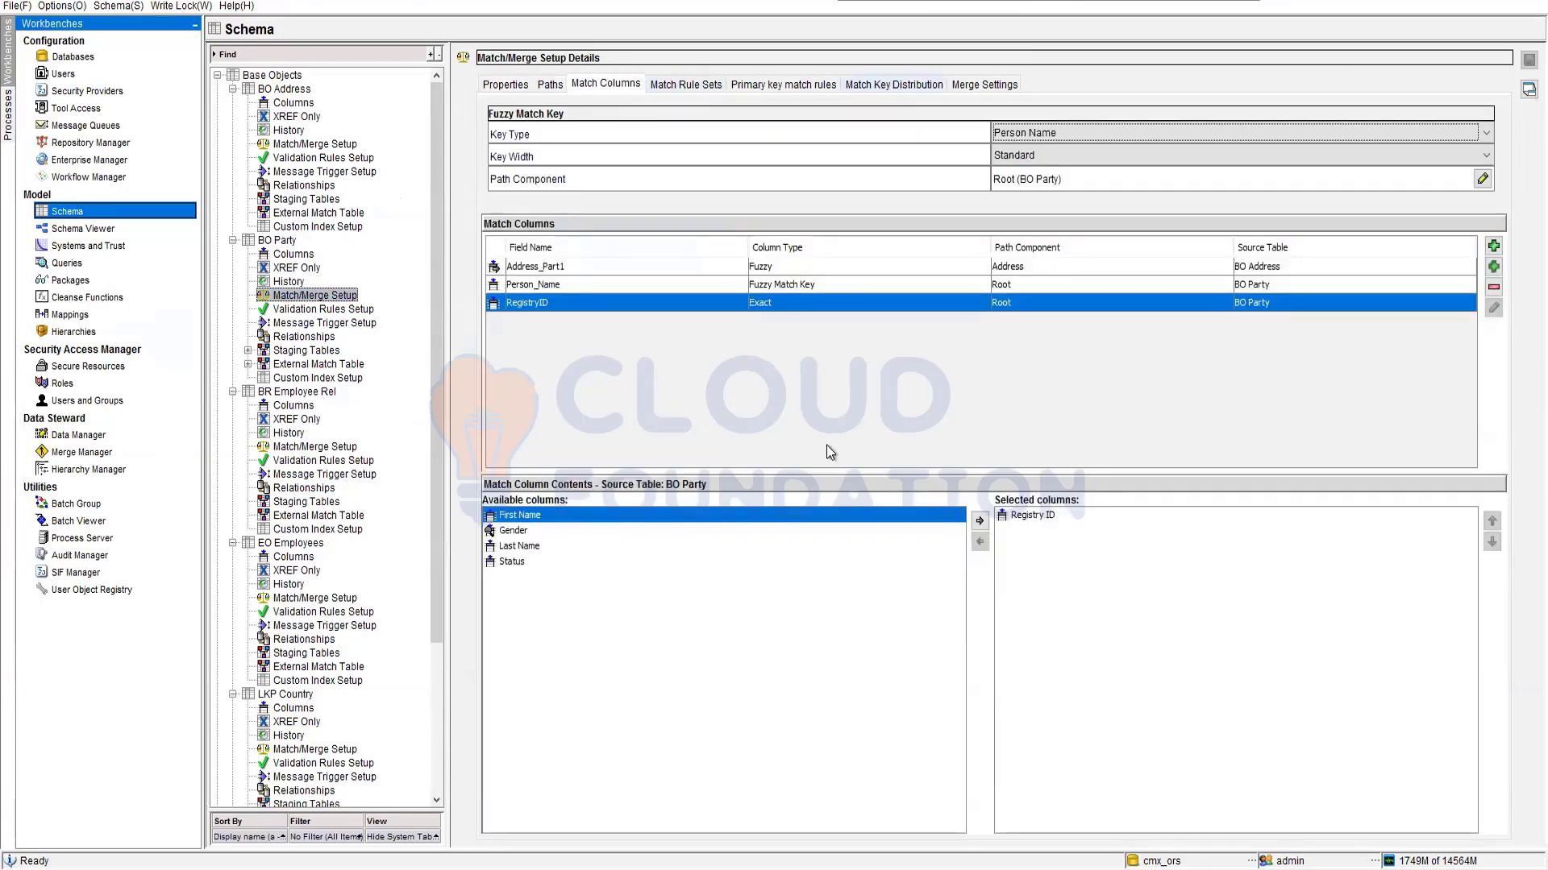
pyautogui.click(894, 84)
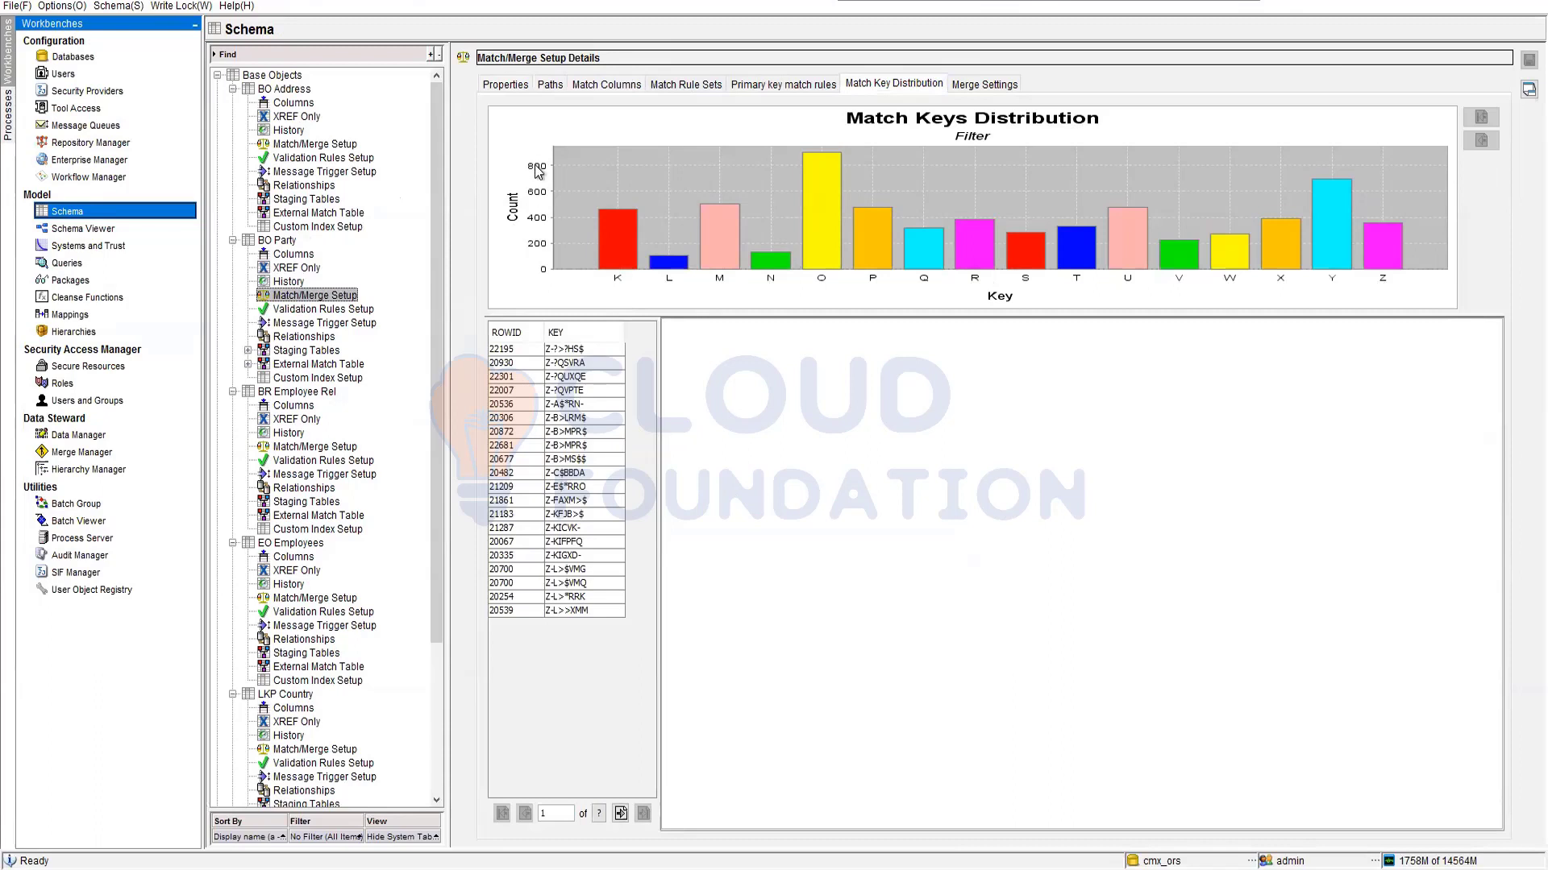
pyautogui.click(819, 177)
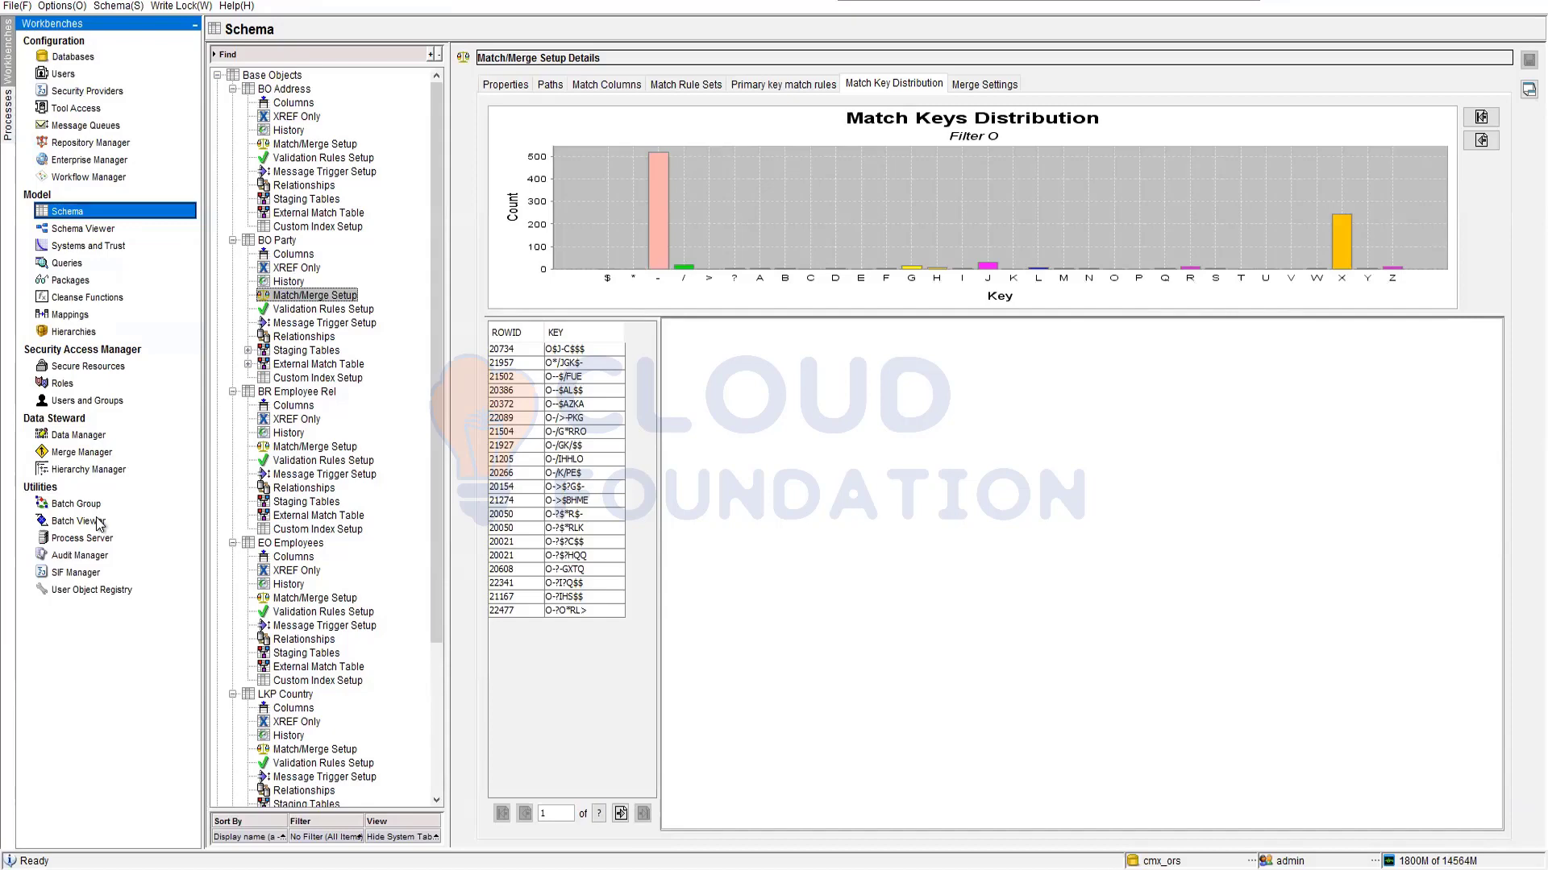
# Compare the HM package column settings of the Developer, Manager and Team Lead entity types in the Organization Chart profile
pyautogui.click(69, 265)
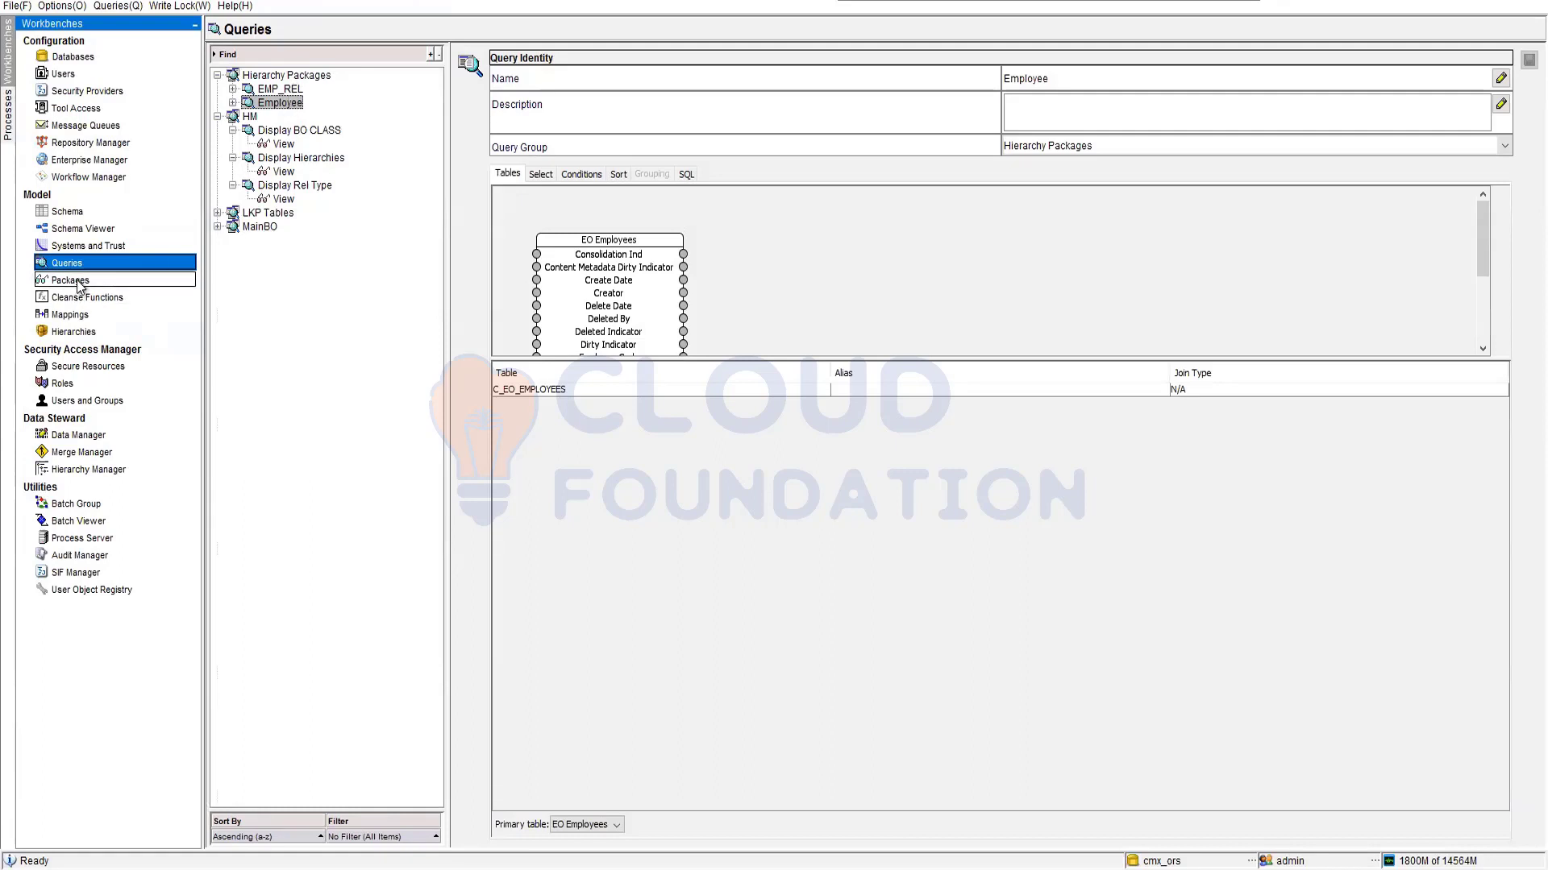
pyautogui.click(81, 332)
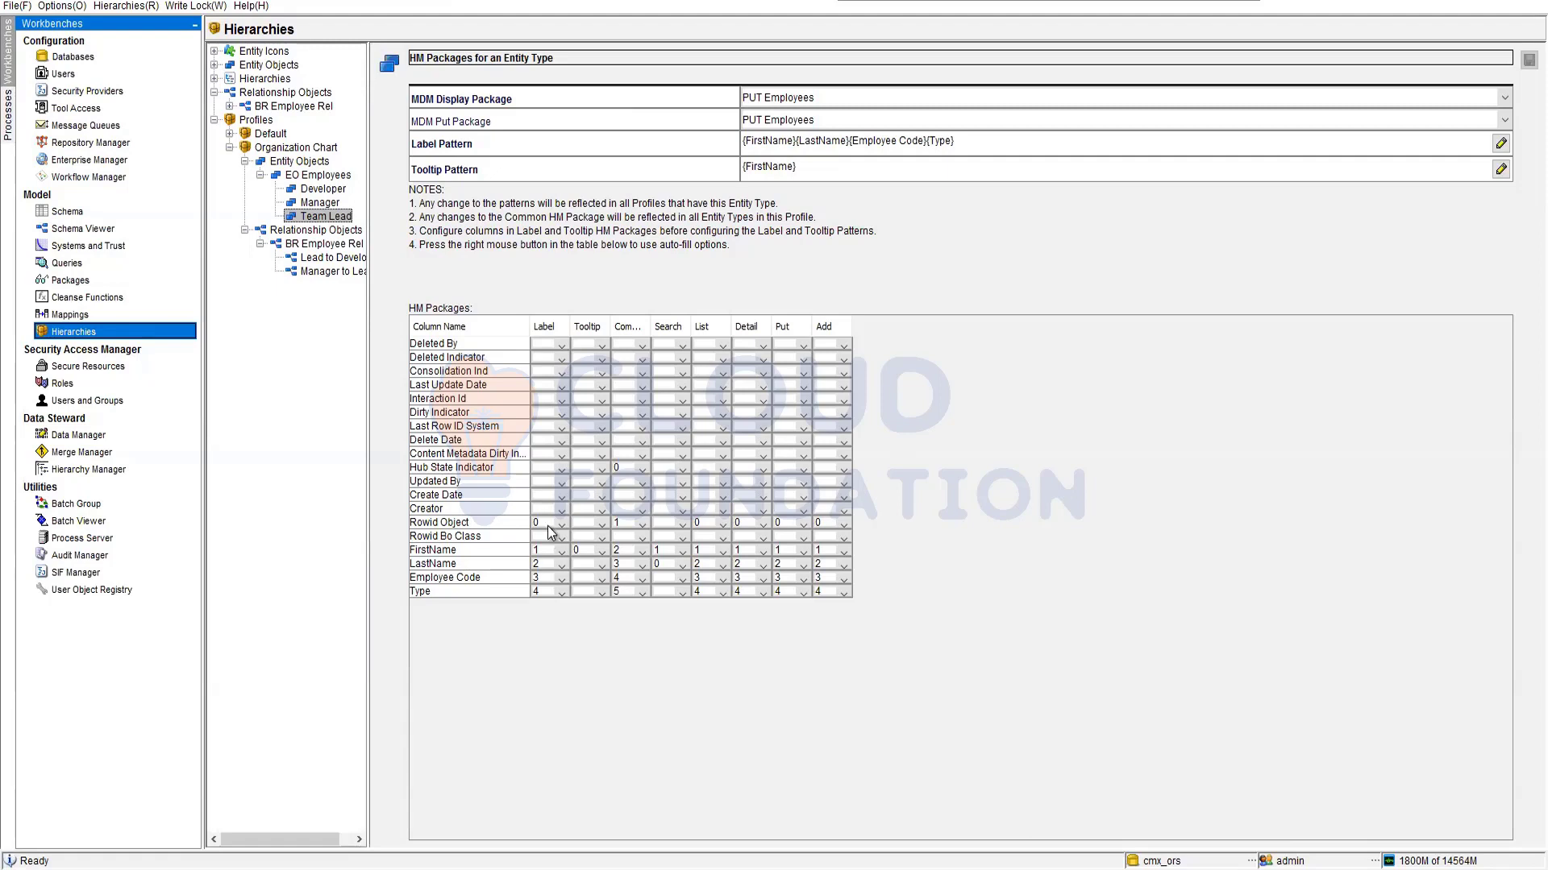
pyautogui.click(323, 189)
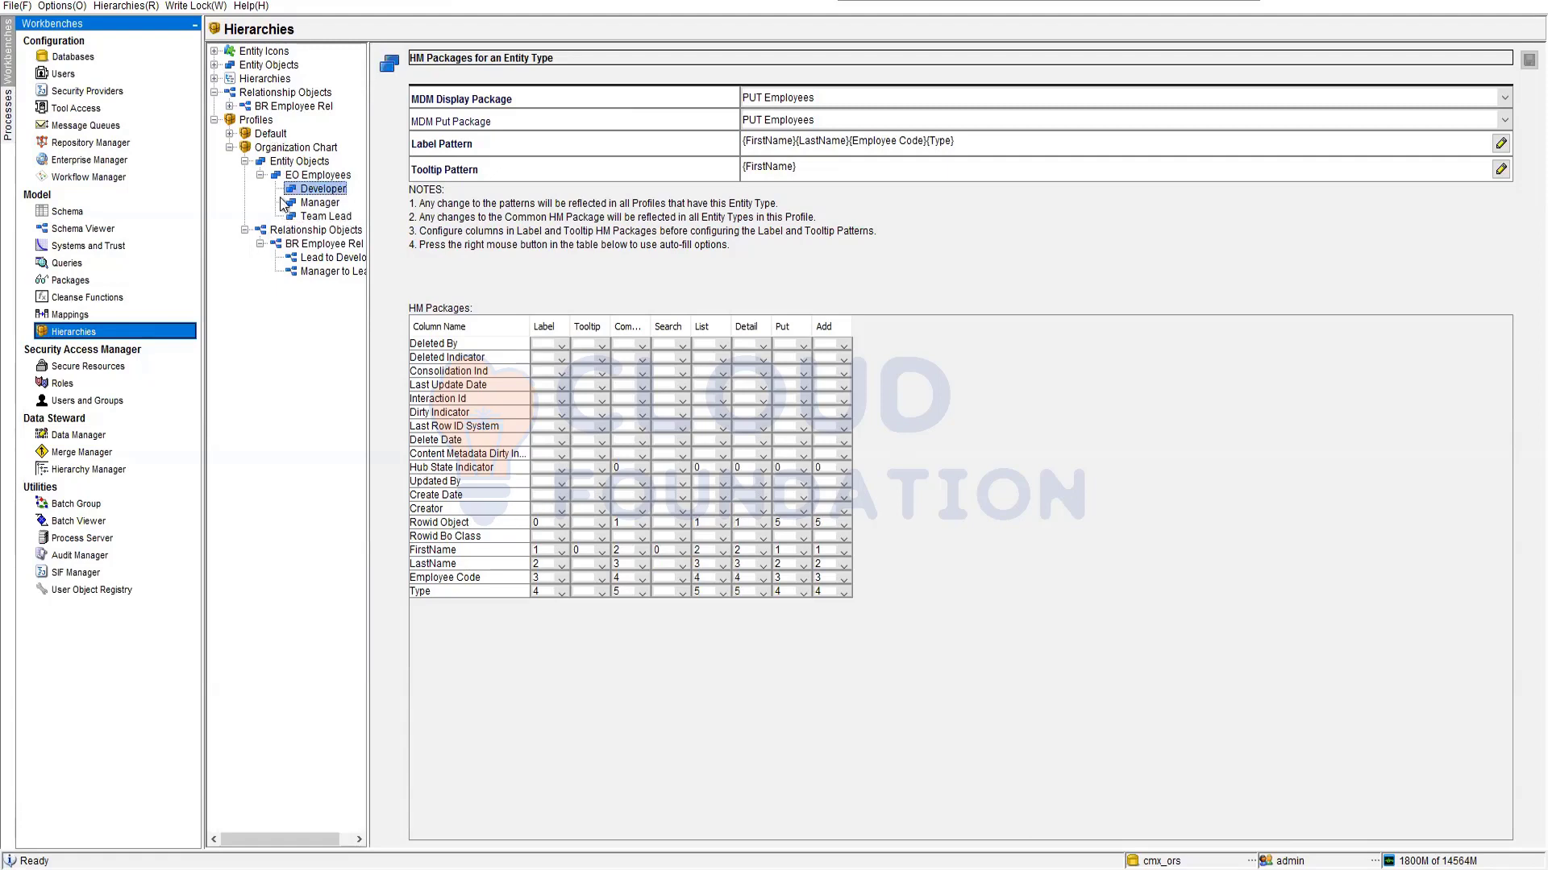
pyautogui.click(327, 217)
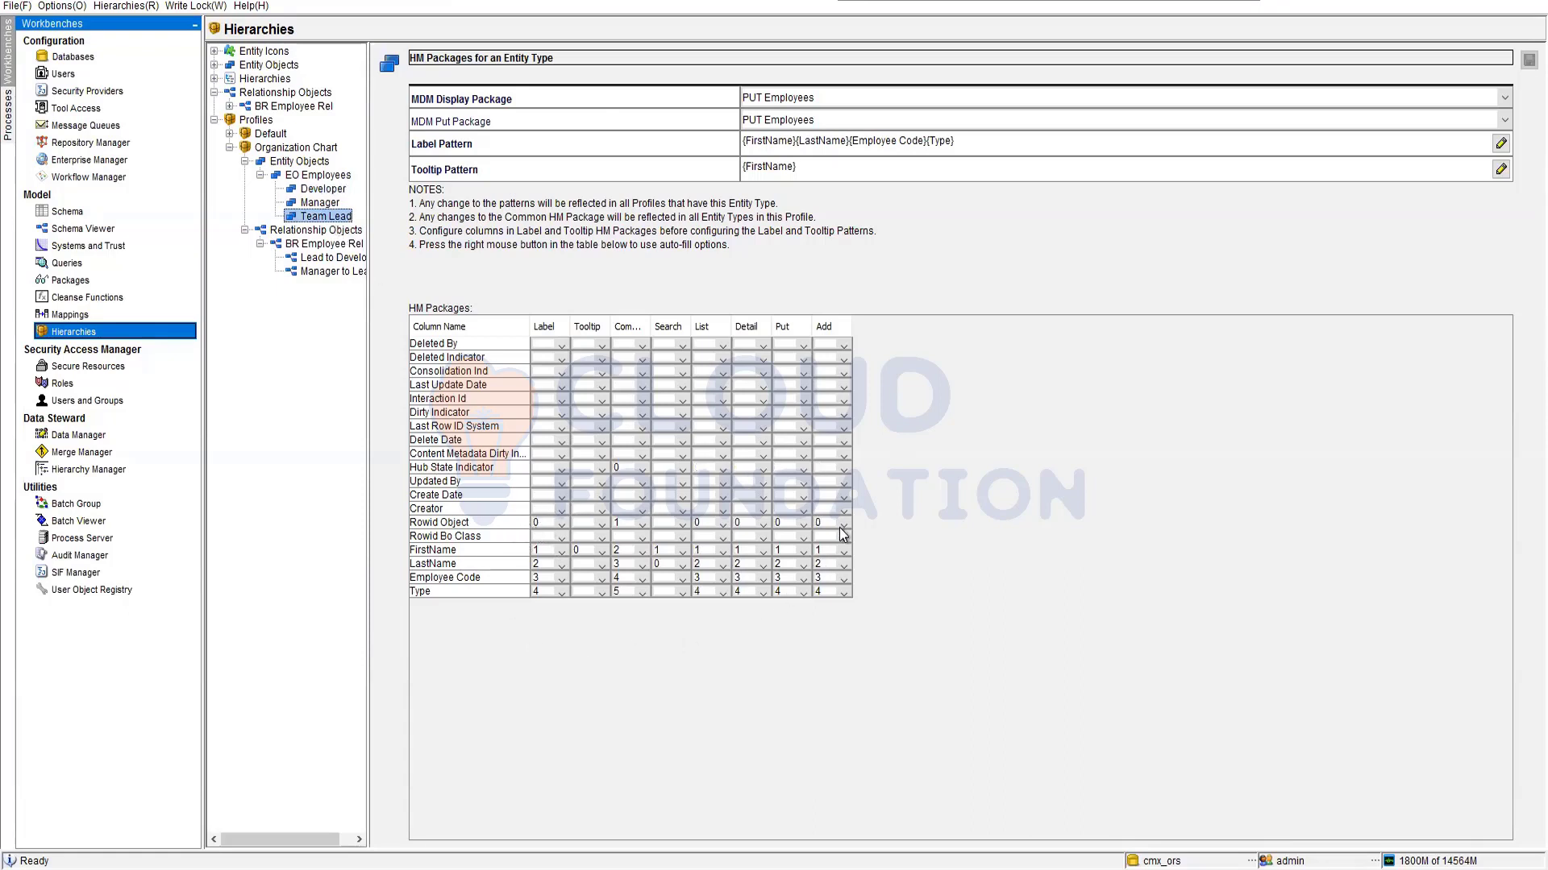
pyautogui.click(318, 203)
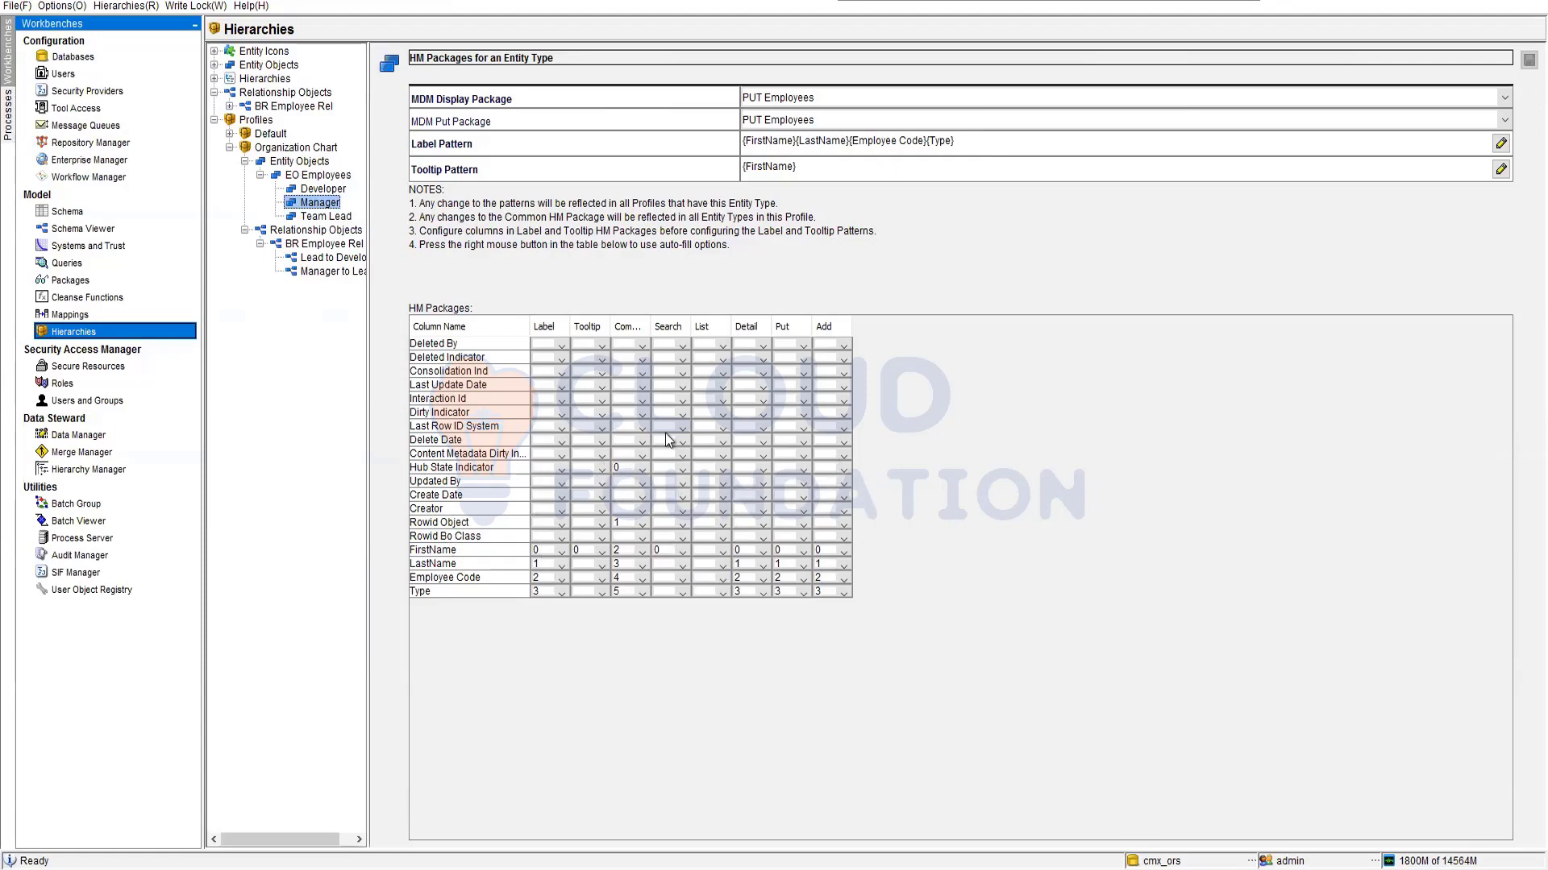
pyautogui.click(336, 217)
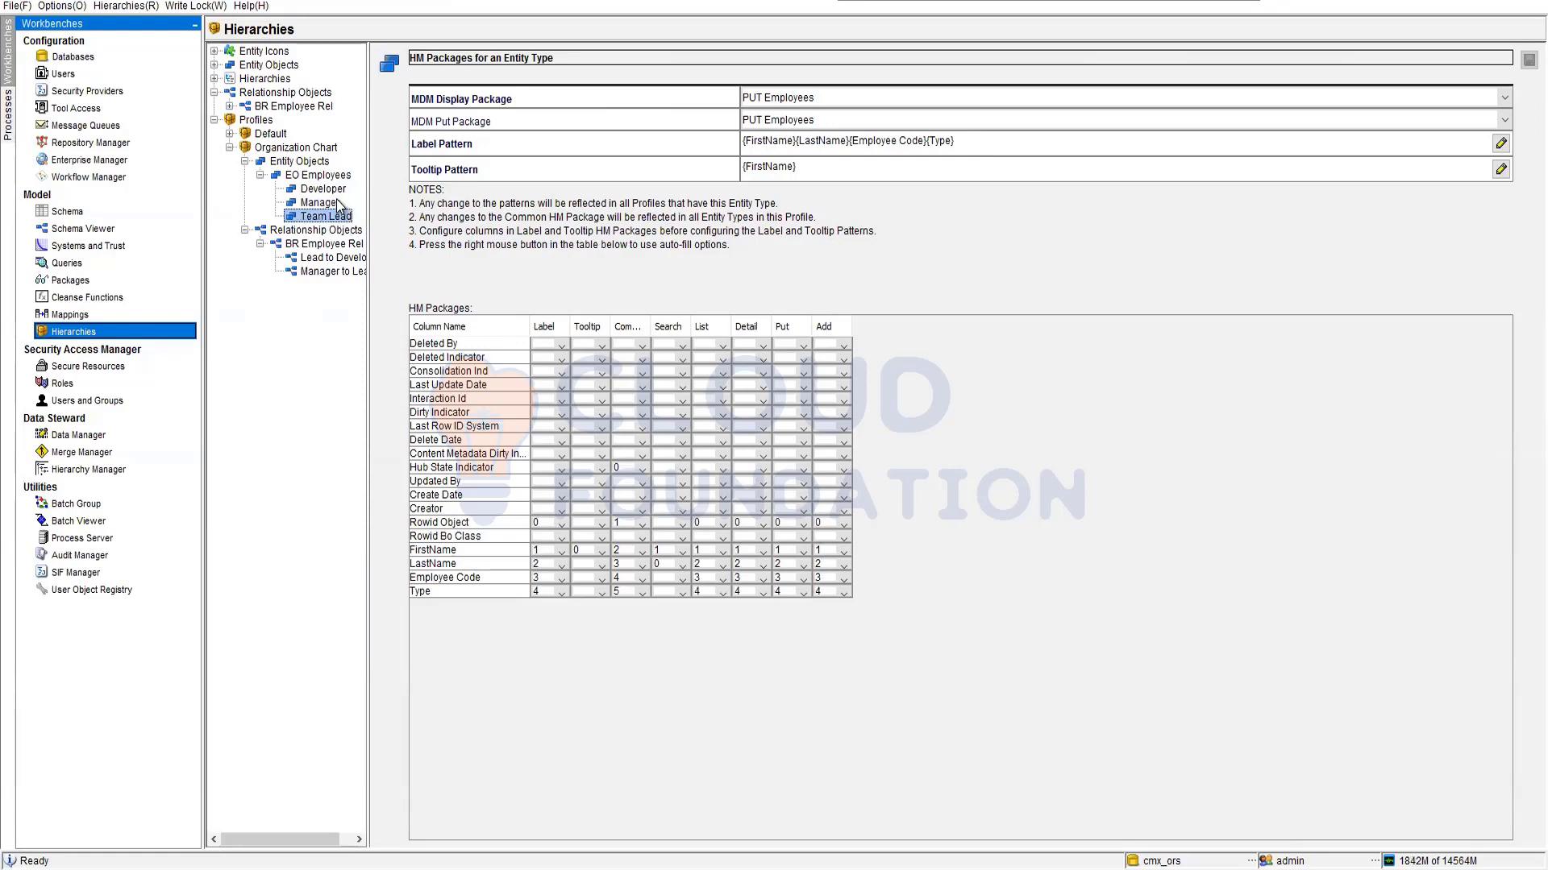
pyautogui.click(327, 189)
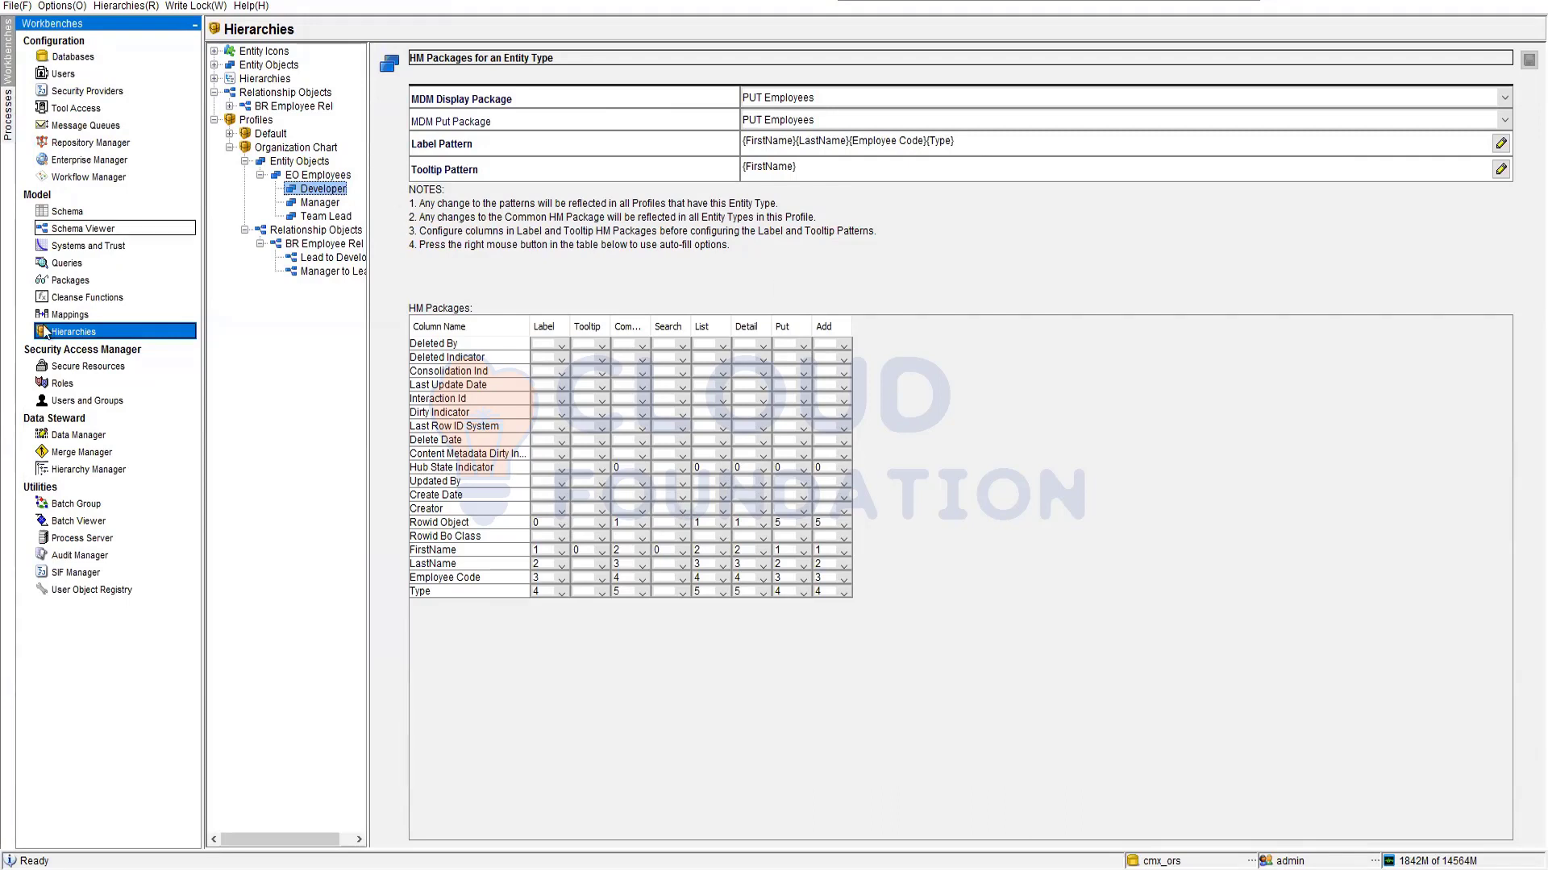
# In Hierarchy Manager, compare the entry fields of a new entity record across entity types and close the editor without saving
pyautogui.click(88, 471)
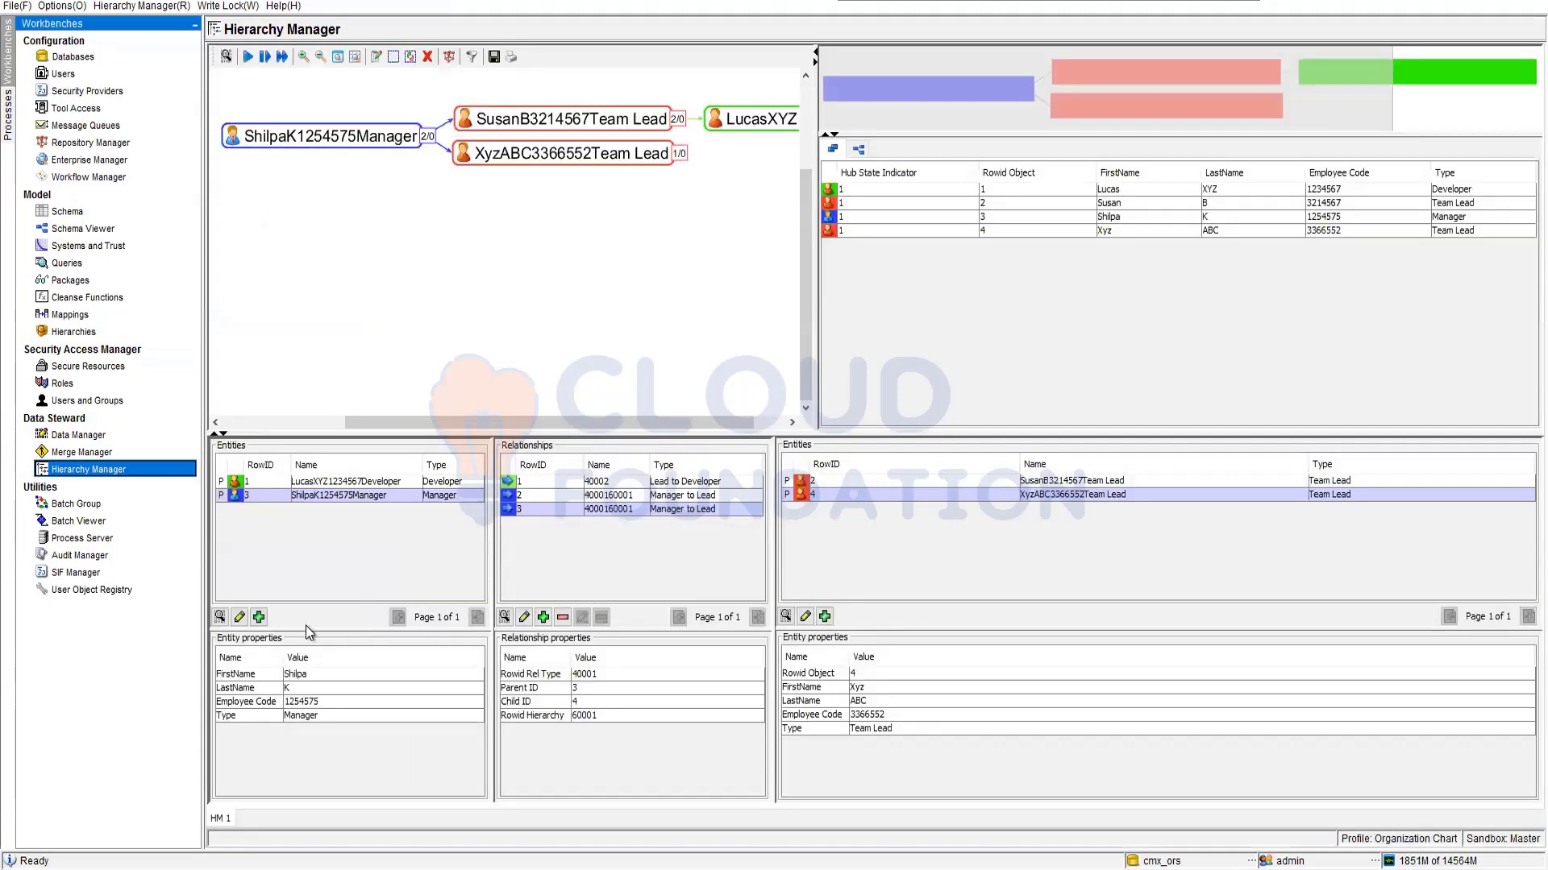
pyautogui.click(259, 617)
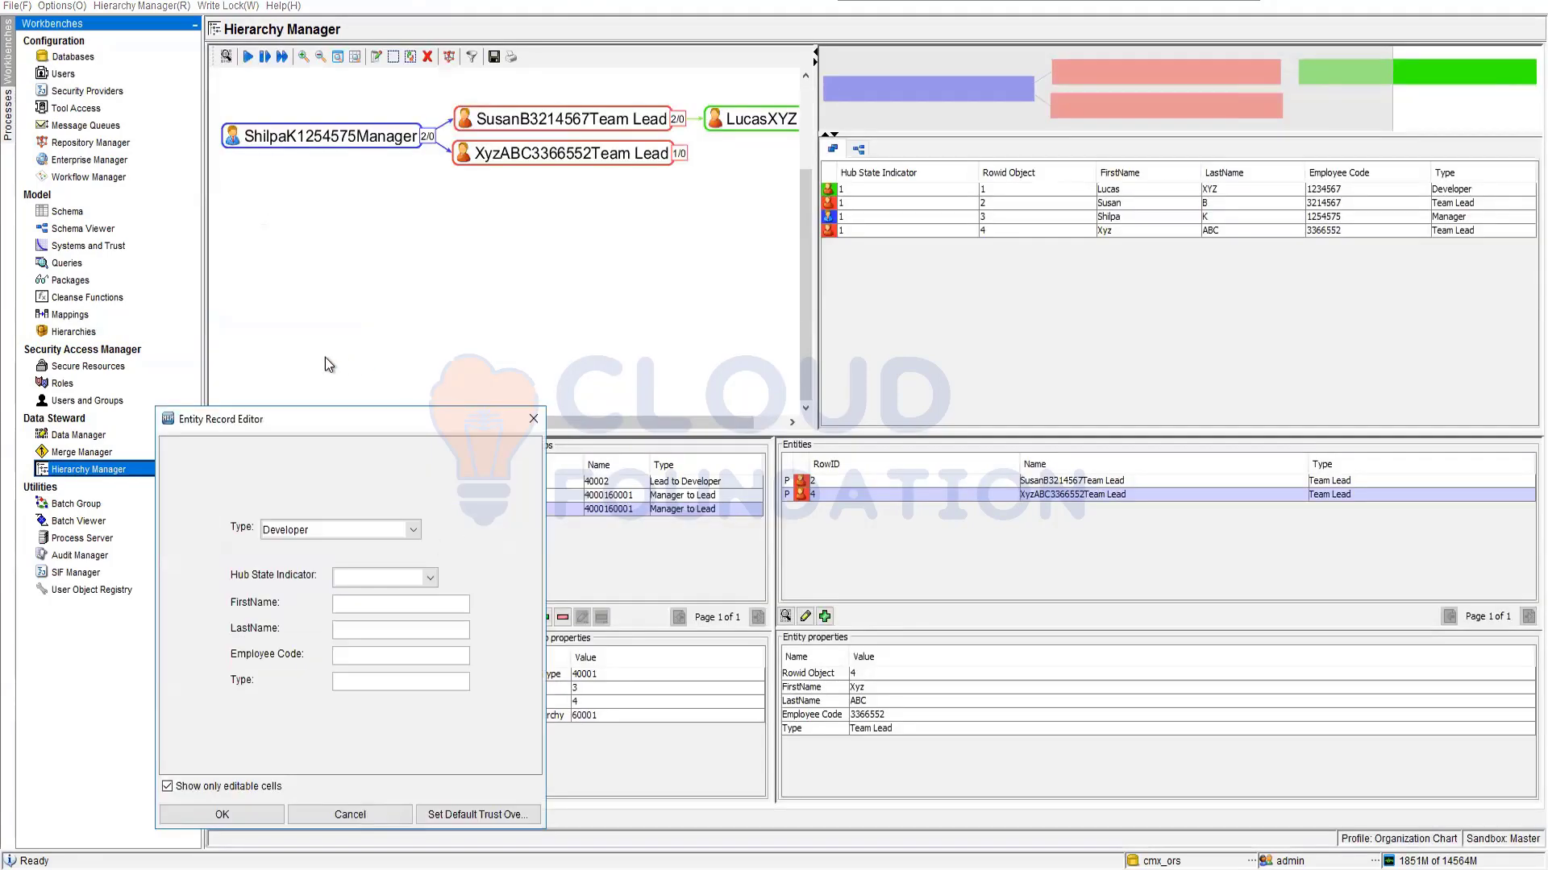
pyautogui.click(382, 524)
pyautogui.click(351, 564)
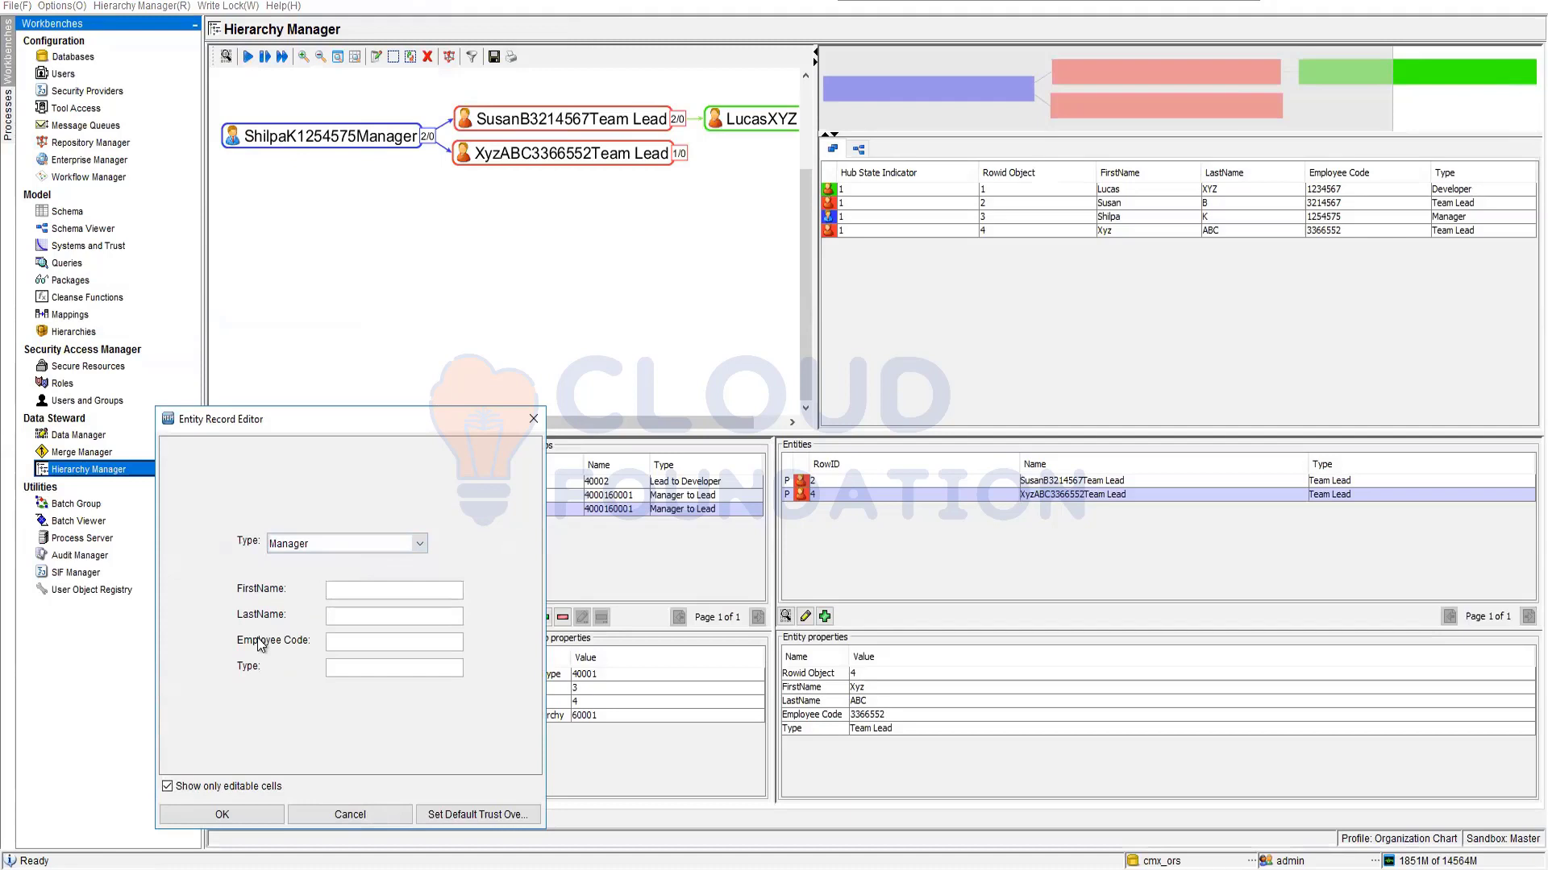
pyautogui.click(360, 539)
pyautogui.click(337, 597)
pyautogui.click(533, 418)
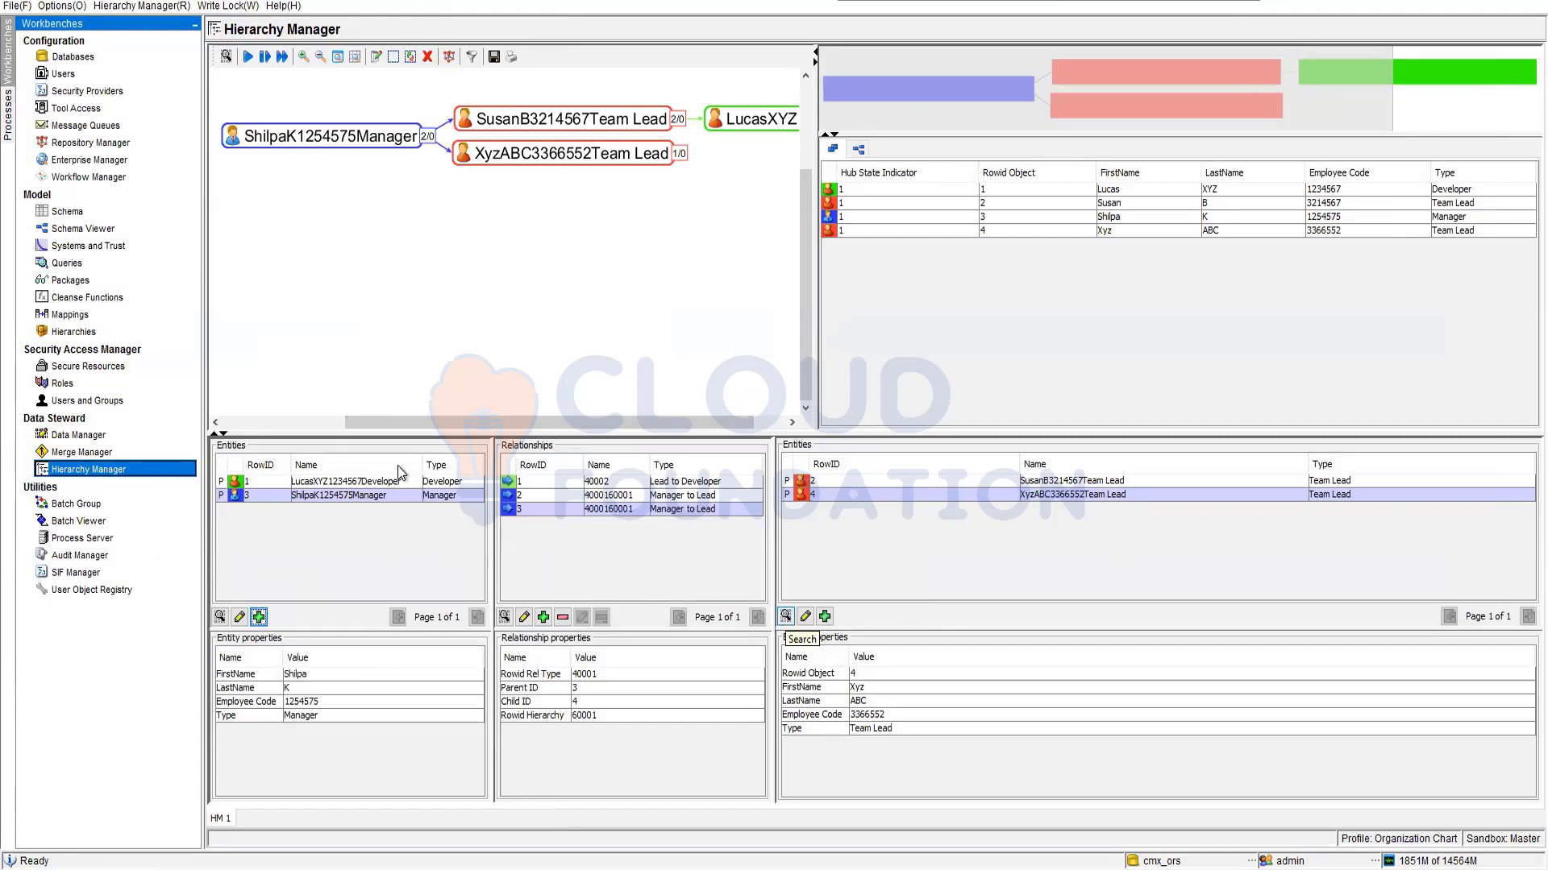
# Show the EO Employees records in Data Manager using the PUT Employees package and the search wizard
pyautogui.click(81, 440)
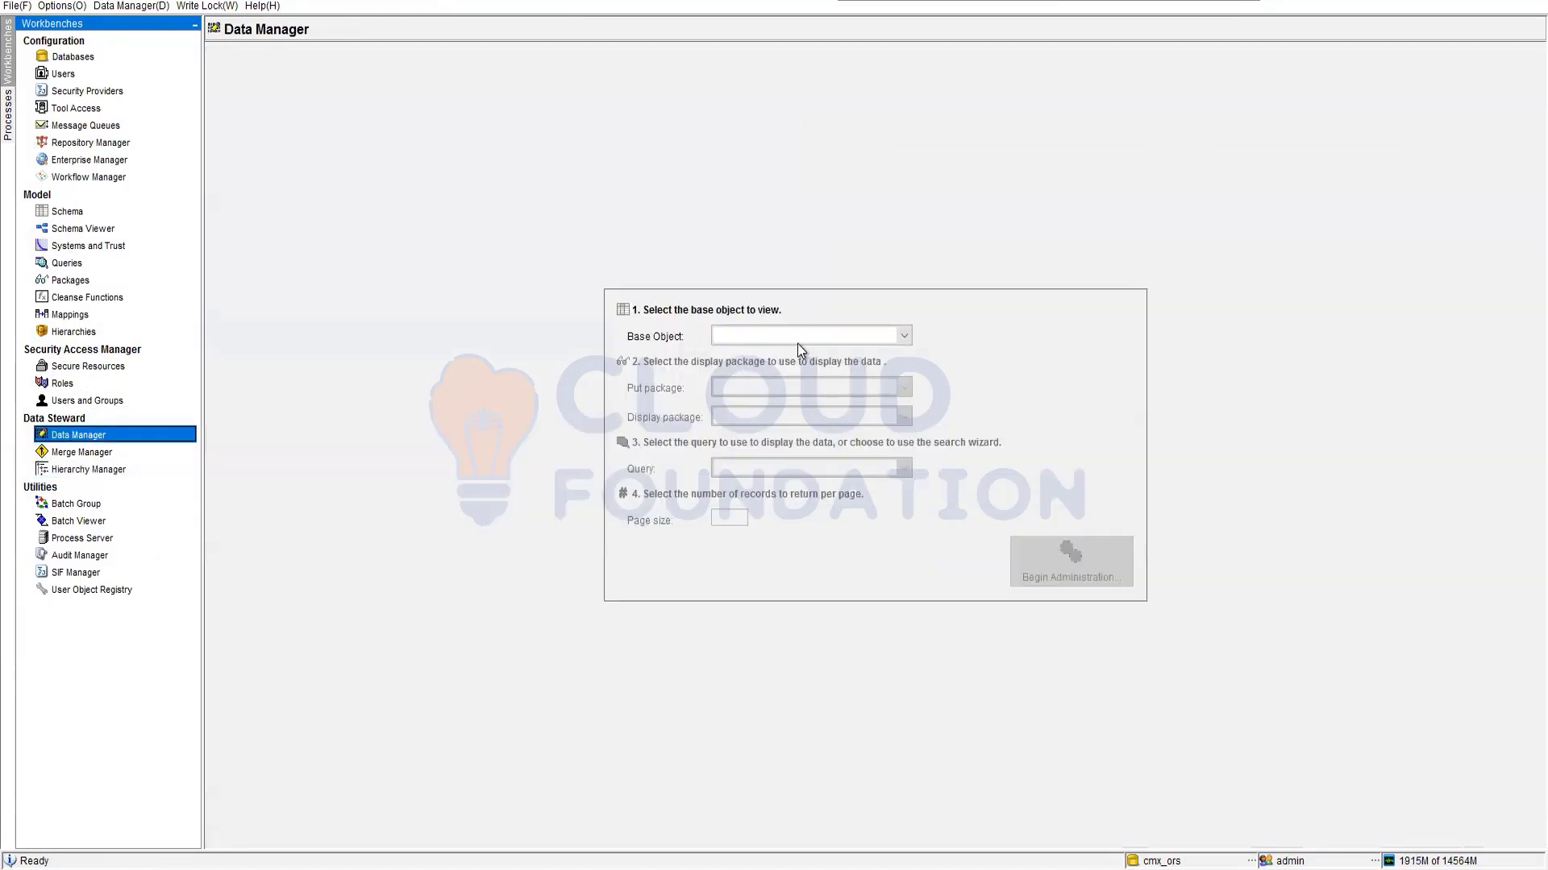
pyautogui.click(801, 337)
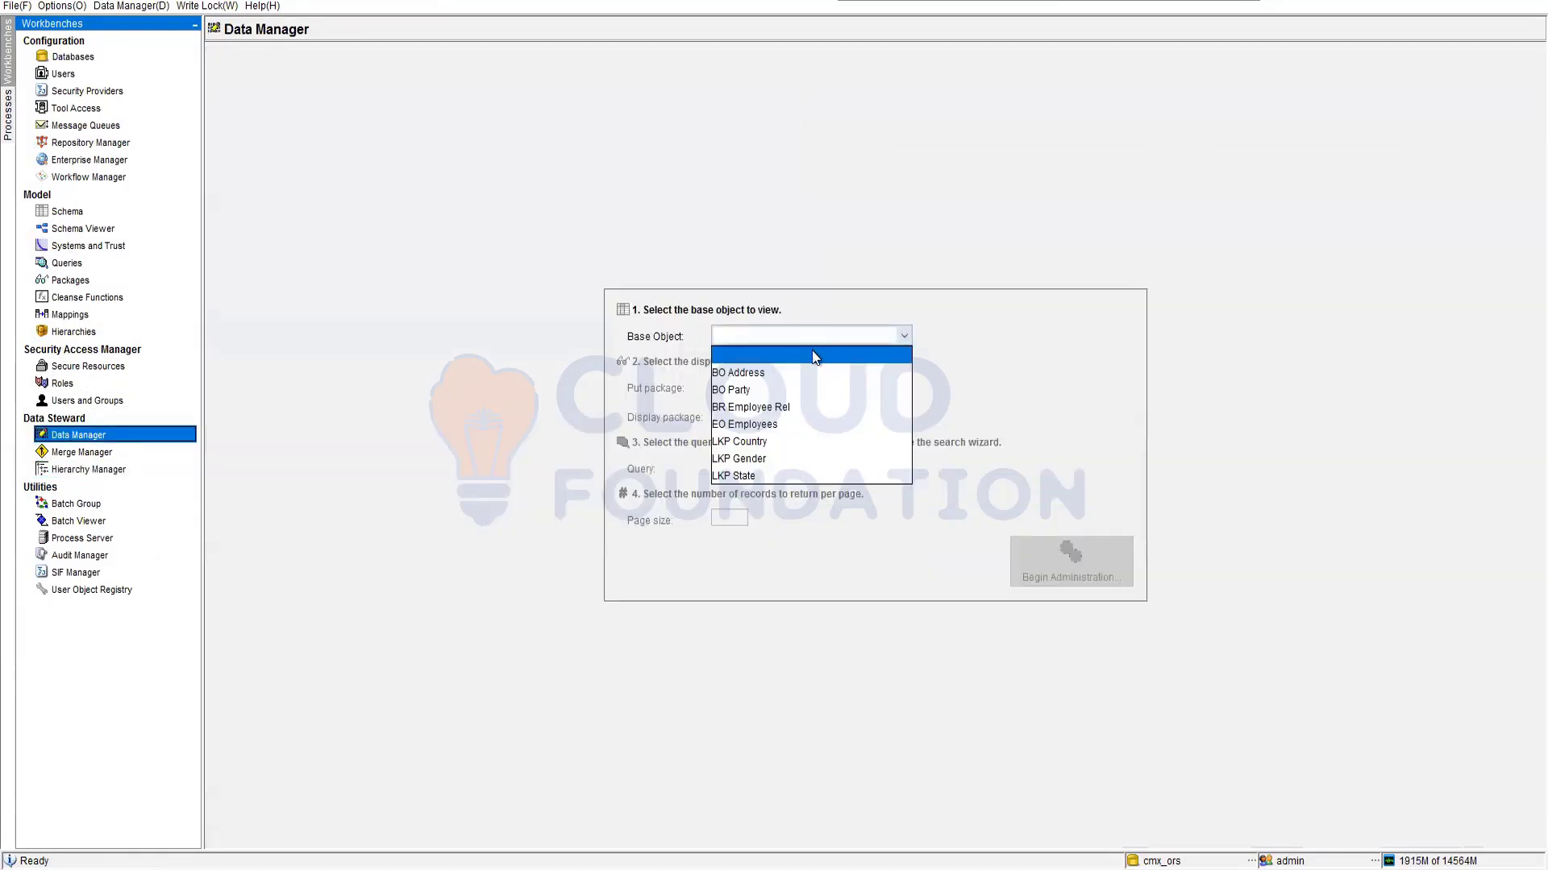
pyautogui.click(779, 411)
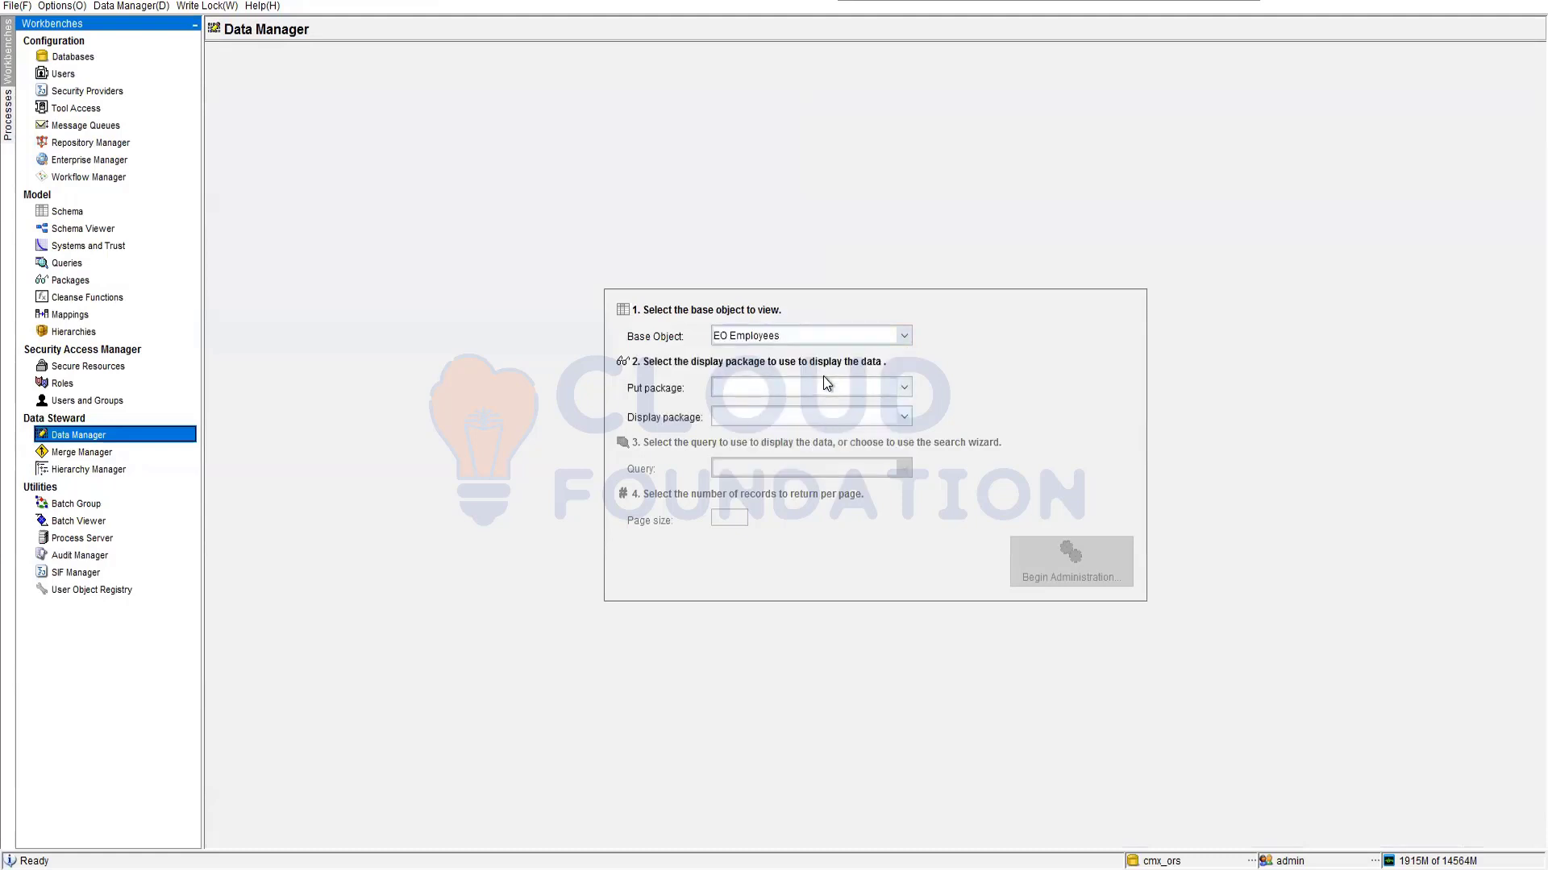
pyautogui.click(824, 386)
pyautogui.click(815, 421)
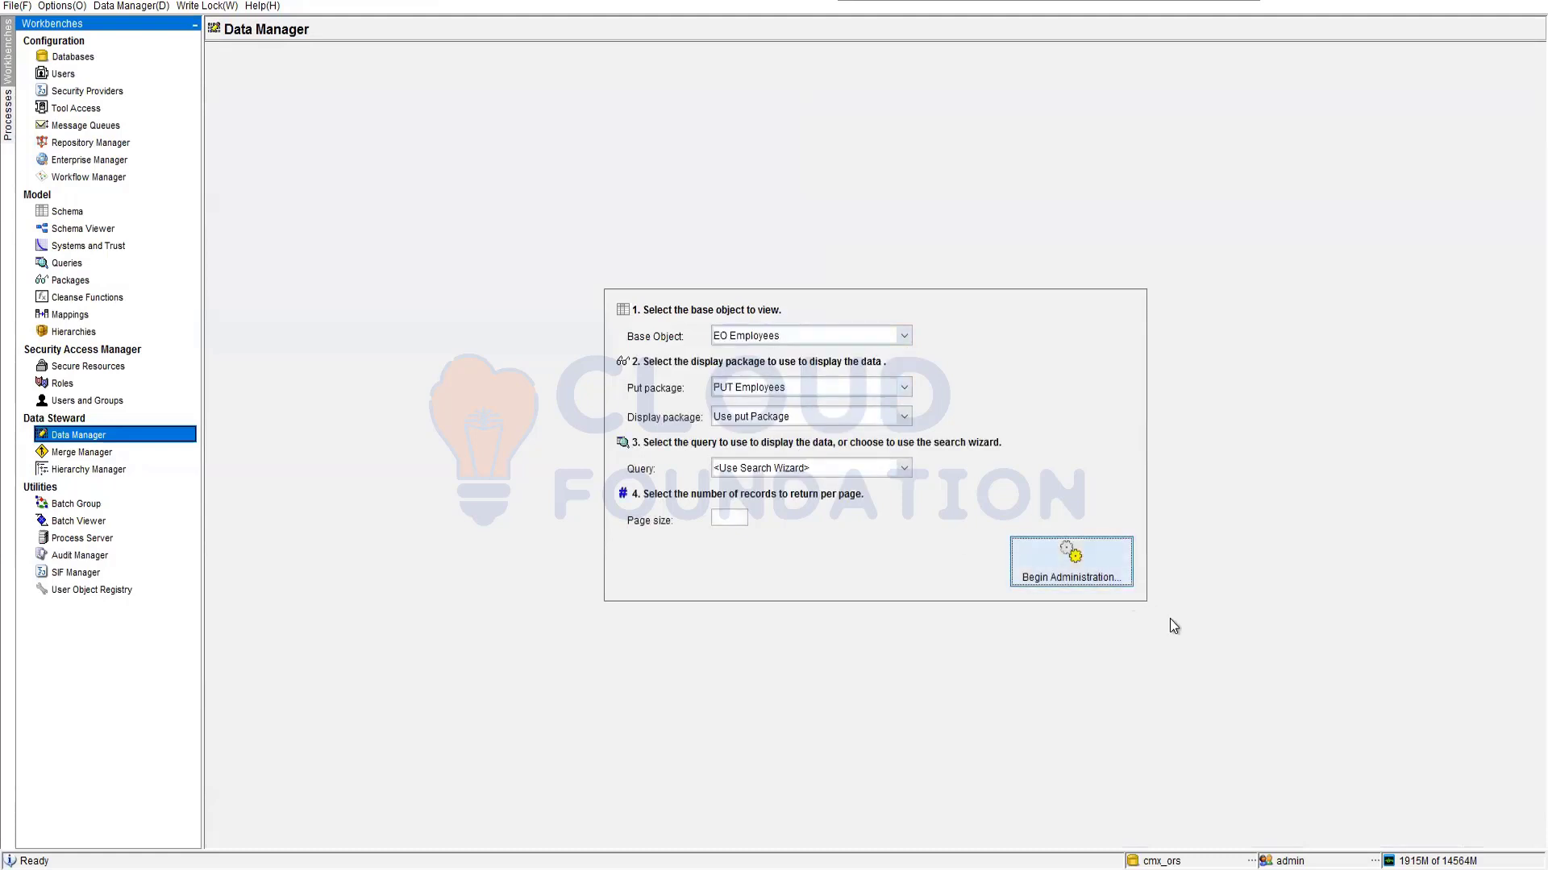
pyautogui.click(1061, 574)
pyautogui.click(1058, 575)
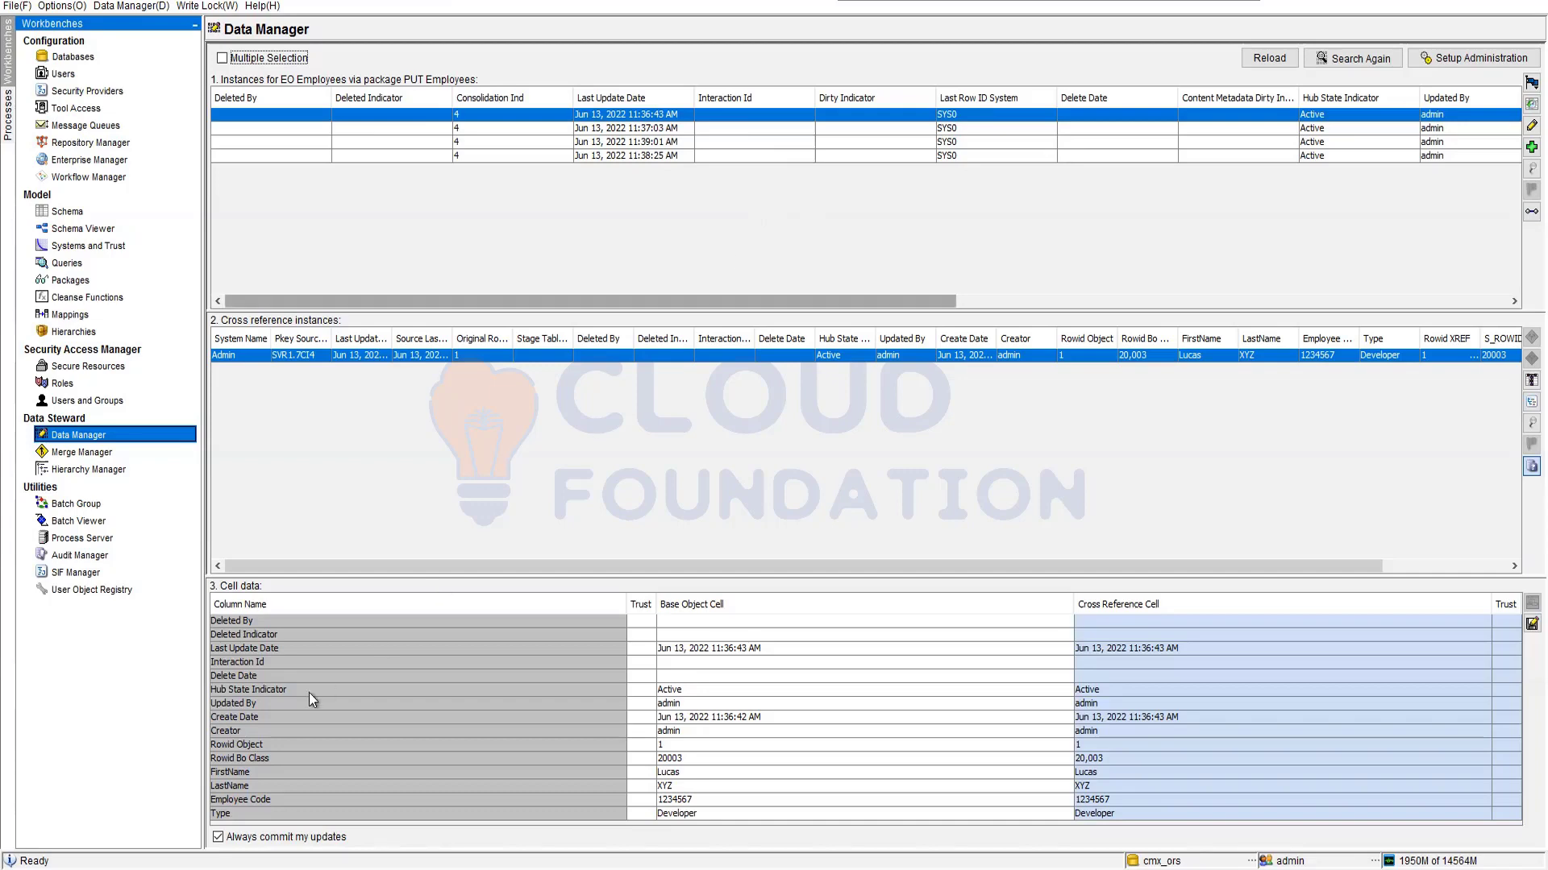
# Switch to SQL Developer and view the data of the C_STG_COUNTRY_REJ table
pyautogui.click(256, 869)
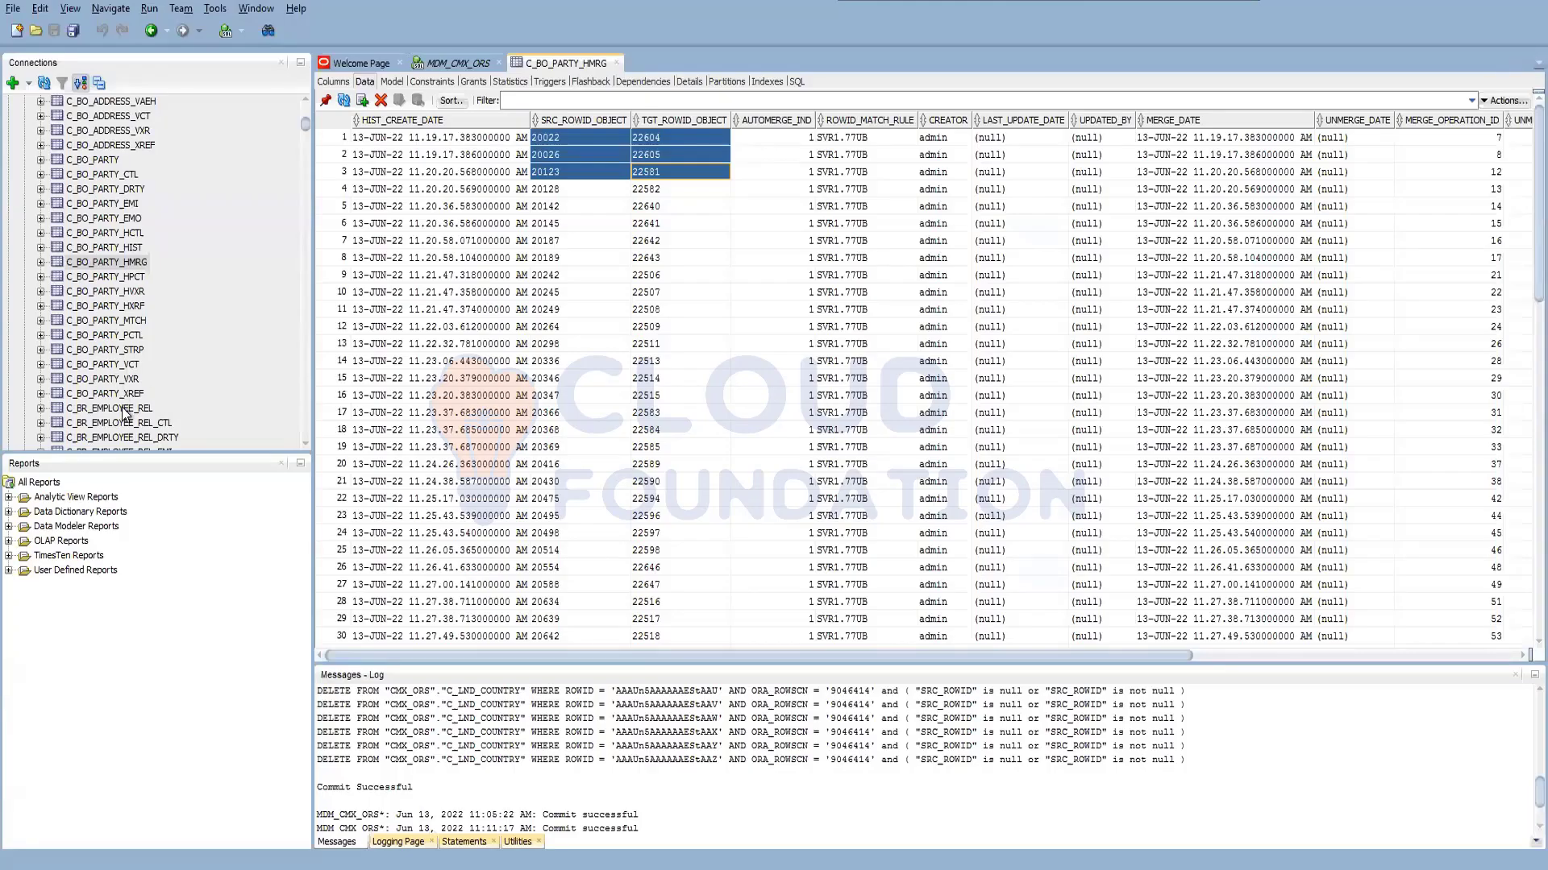
pyautogui.moveTo(305, 125); pyautogui.dragTo(308, 192)
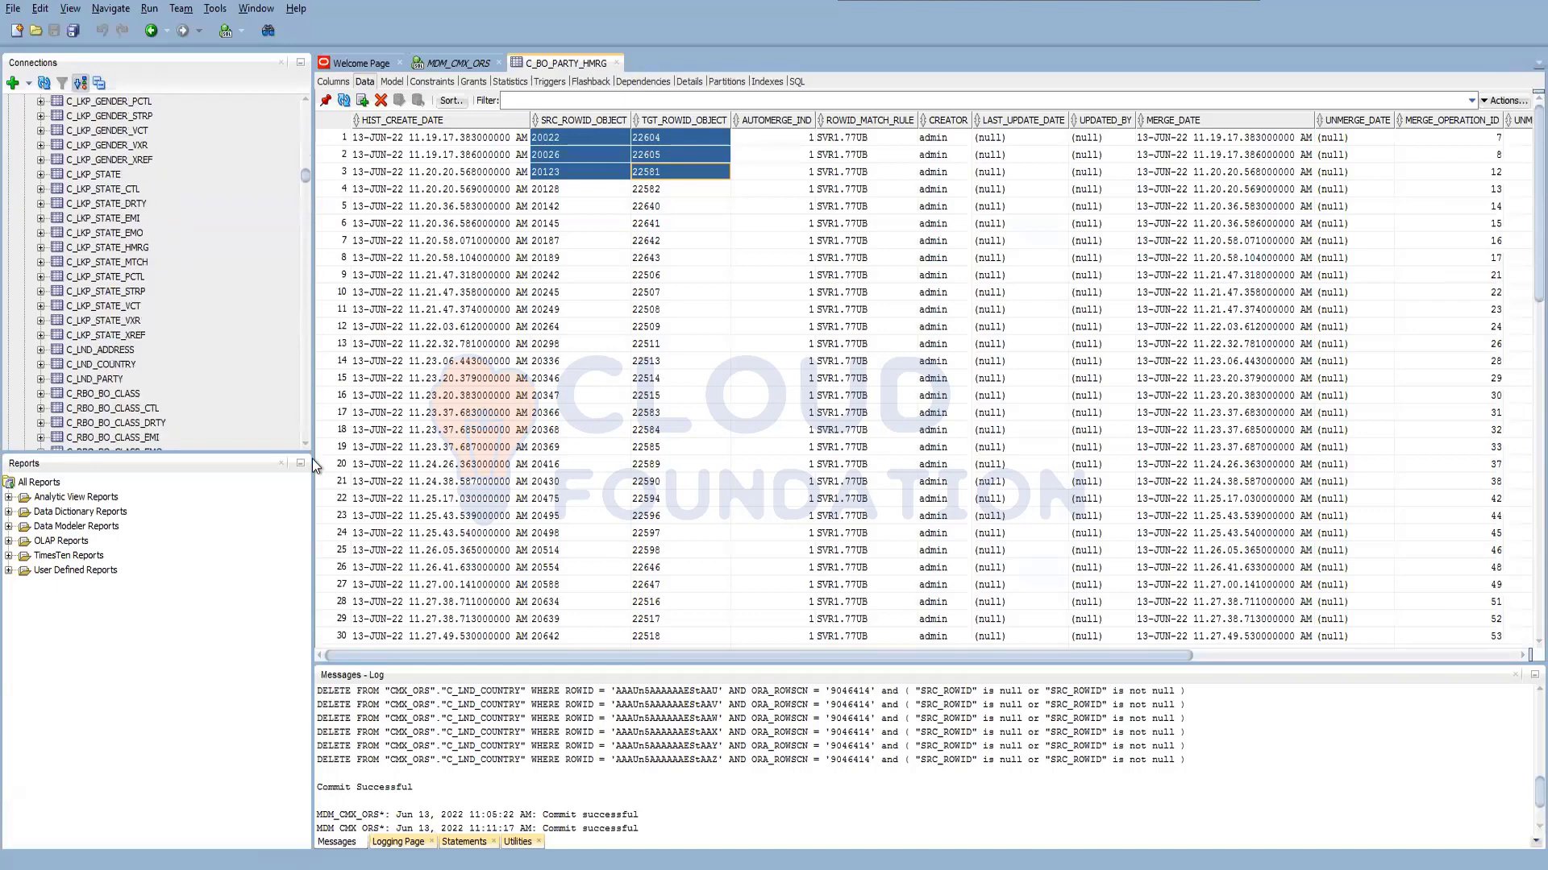
pyautogui.scroll(-15, 216, 380)
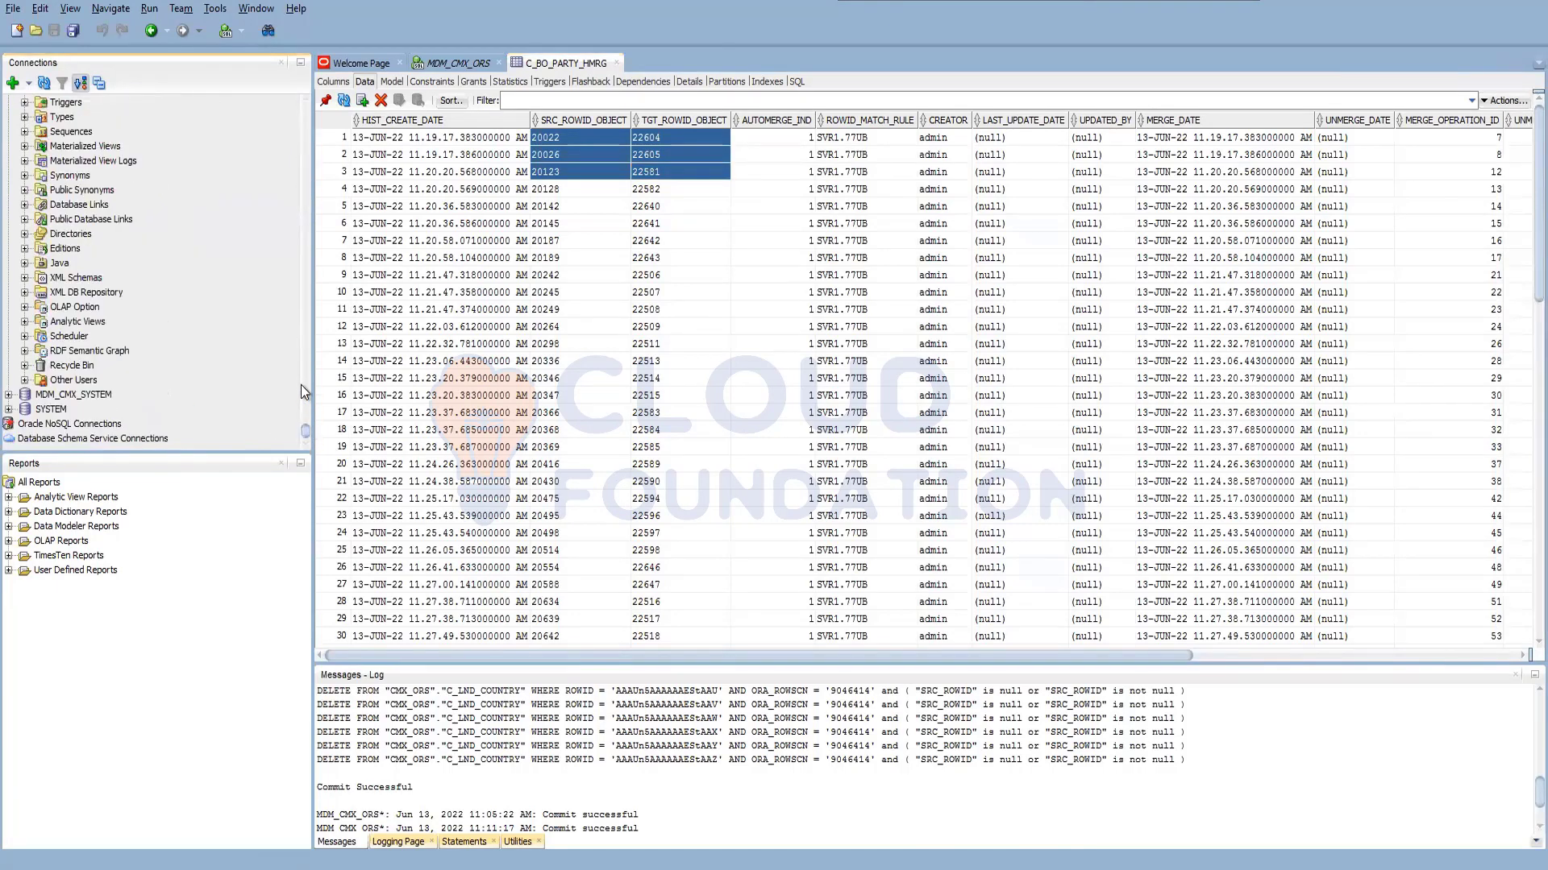
pyautogui.scroll(13, 301, 388)
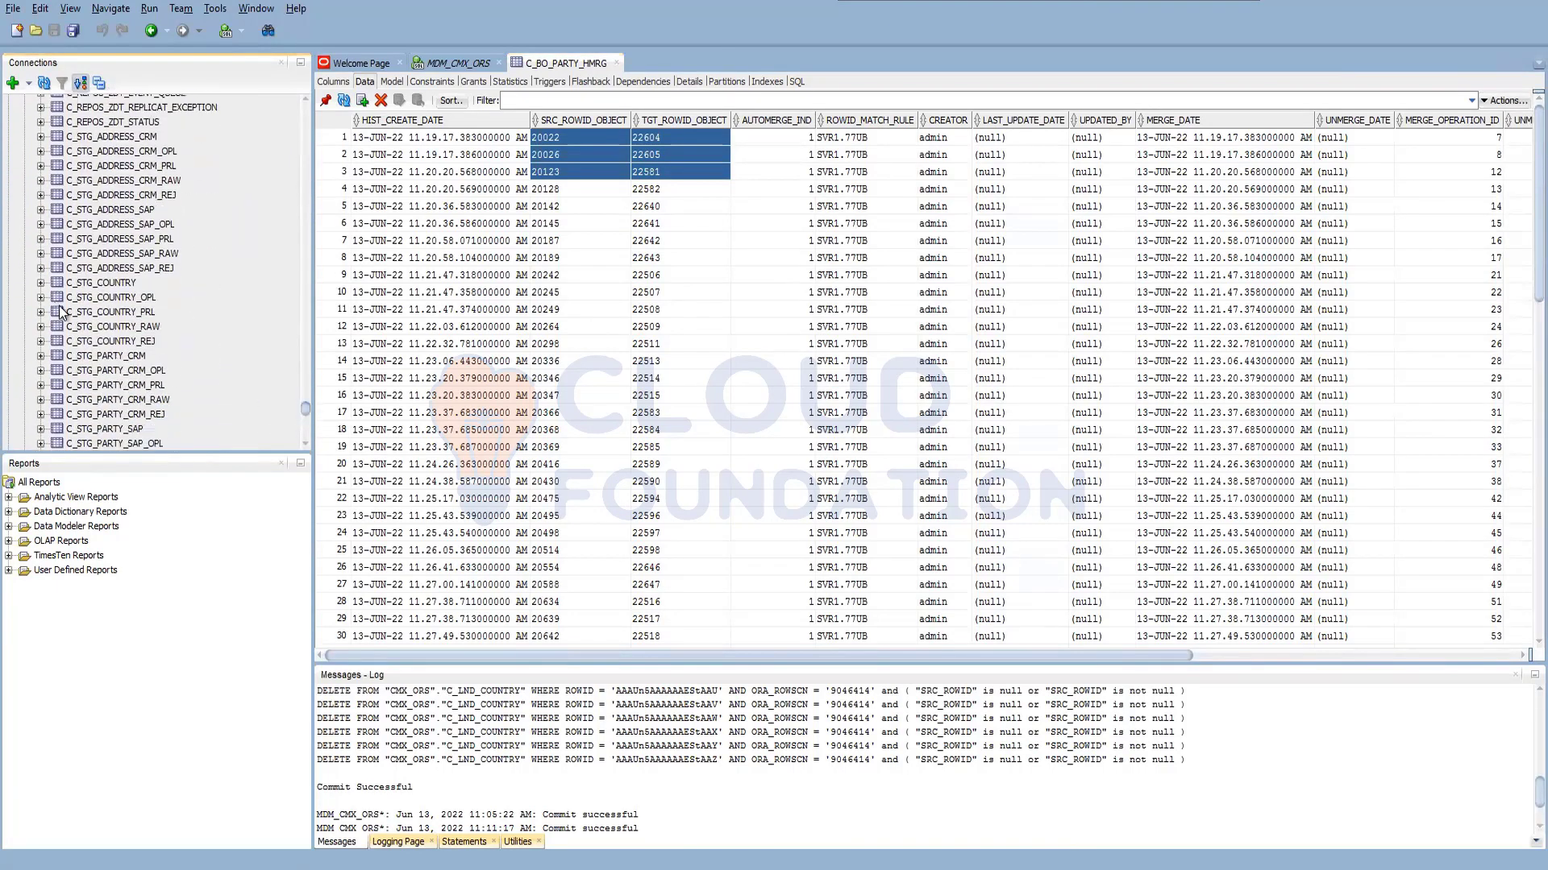
pyautogui.click(144, 340)
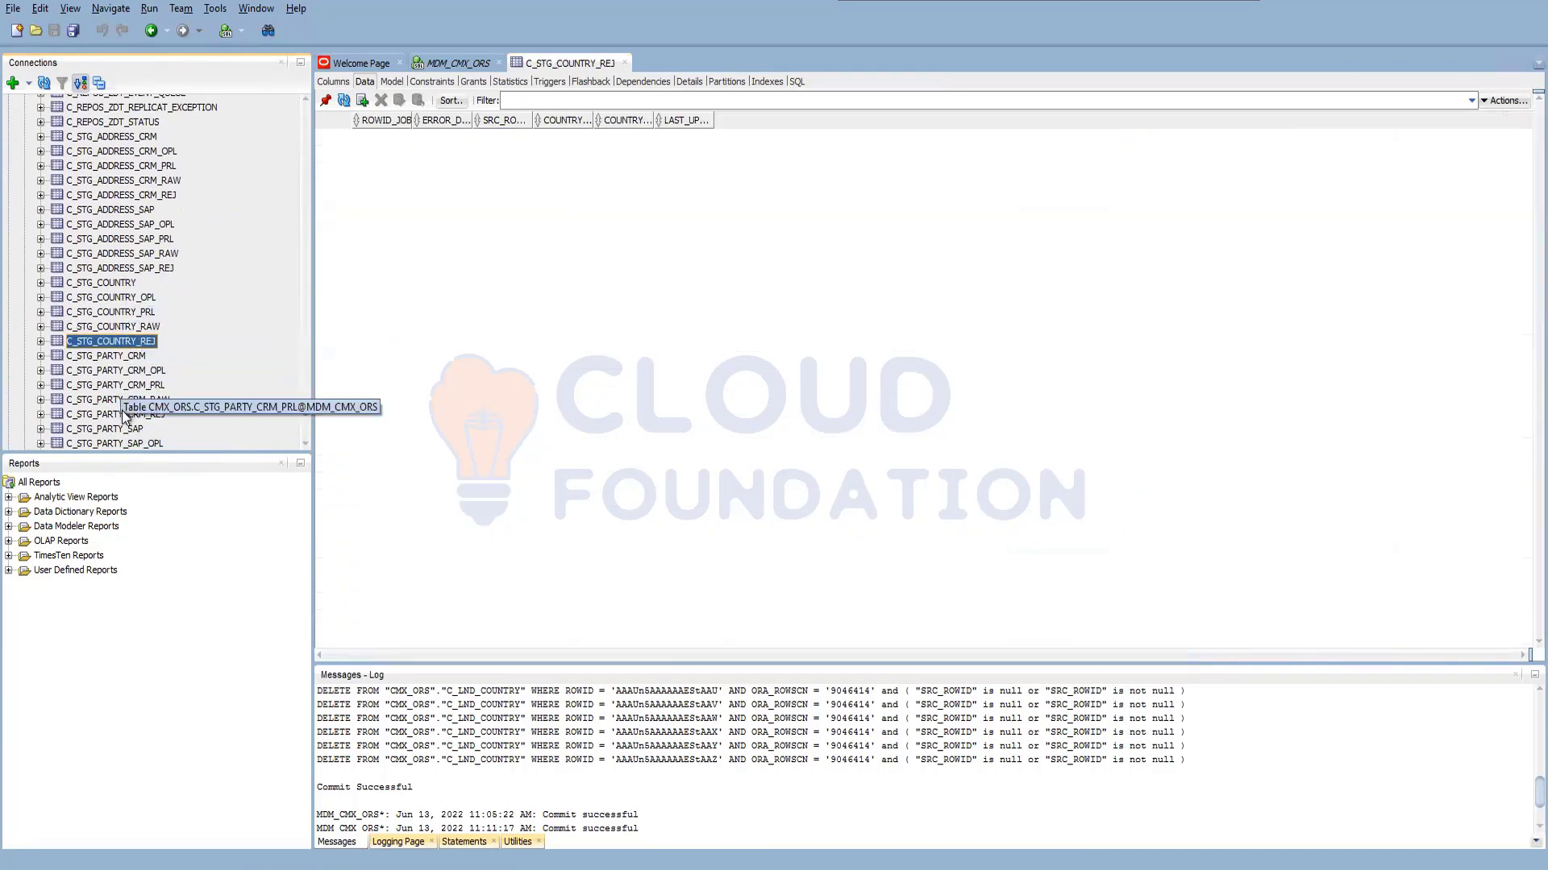
# View the data of the SAP address staging tables C_STG_ADDRESS_SAP_REJ, C_STG_ADDRESS_SAP_RAW, C_STG_ADDRESS_SAP_PRL and C_STG_ADDRESS_SAP_OPL
pyautogui.scroll(-2, 141, 385)
pyautogui.scroll(2, 141, 379)
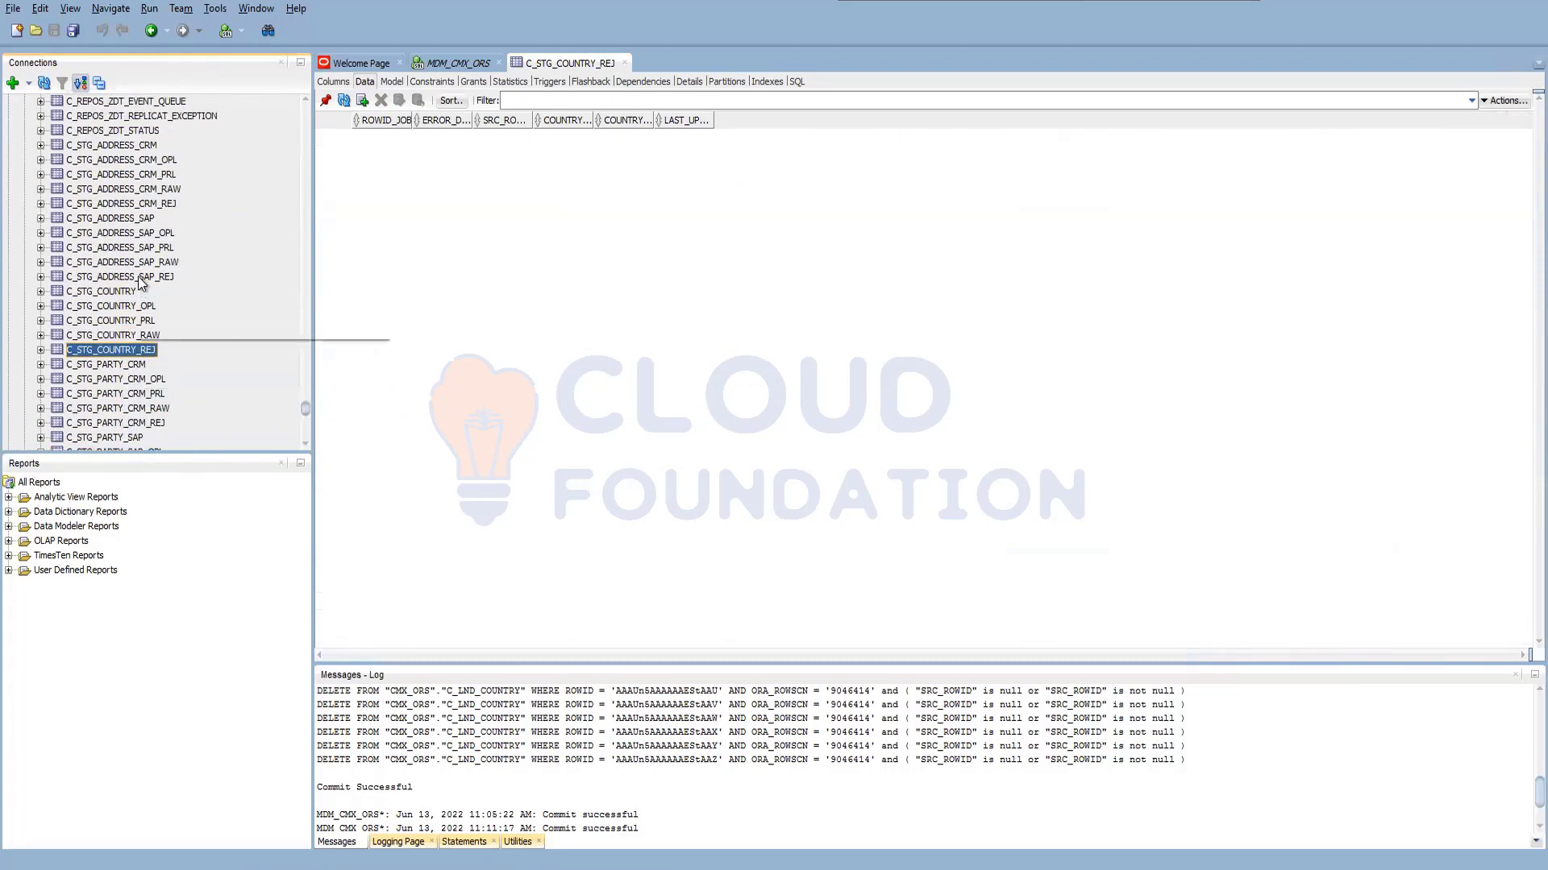
pyautogui.click(142, 279)
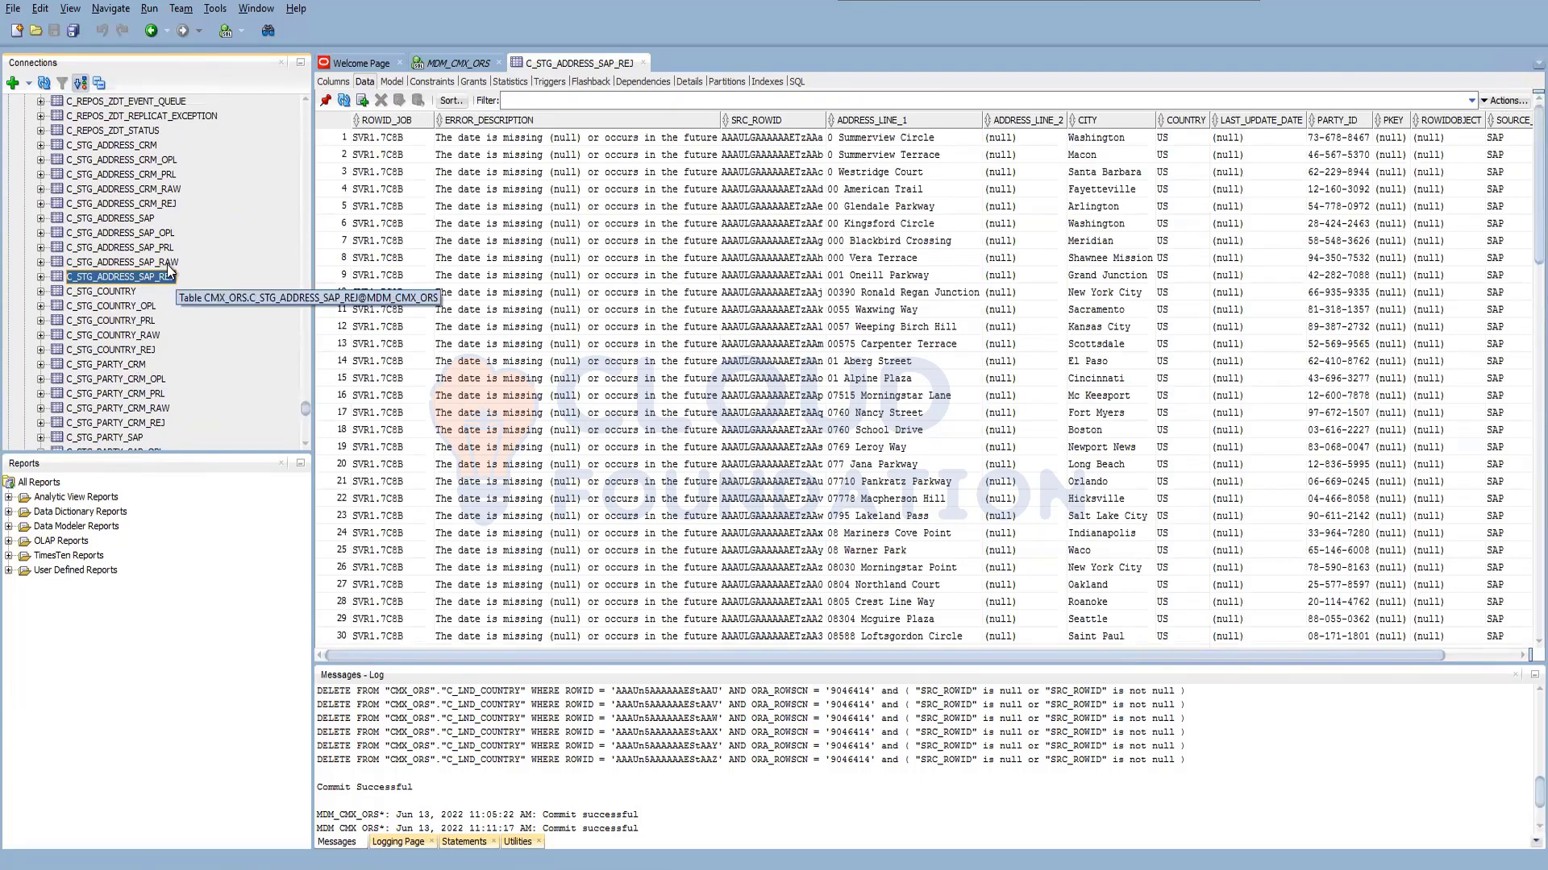
pyautogui.click(205, 267)
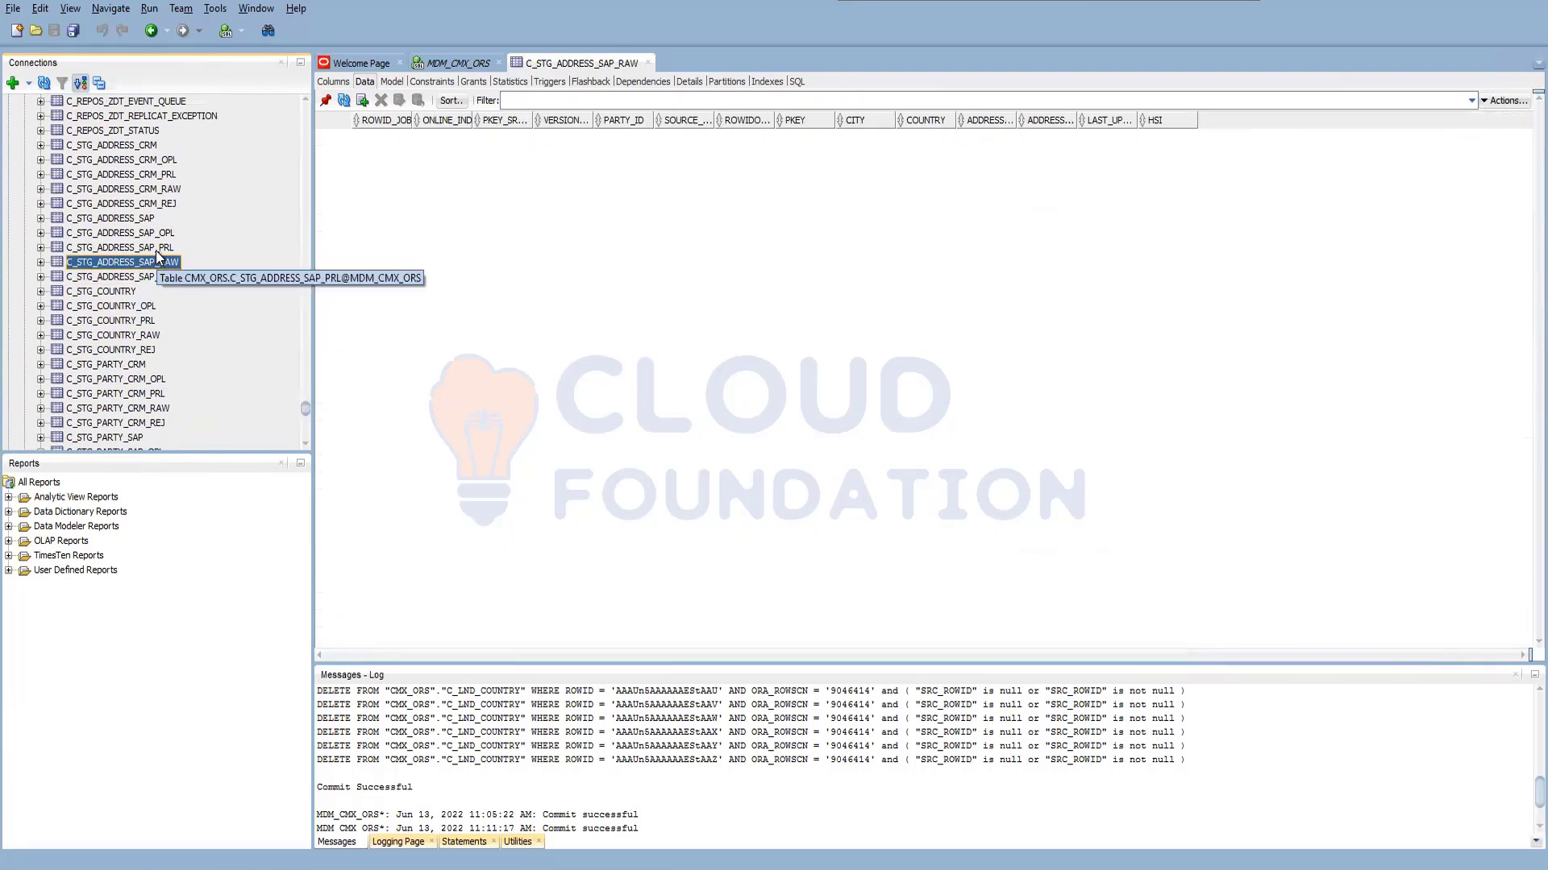
pyautogui.click(157, 252)
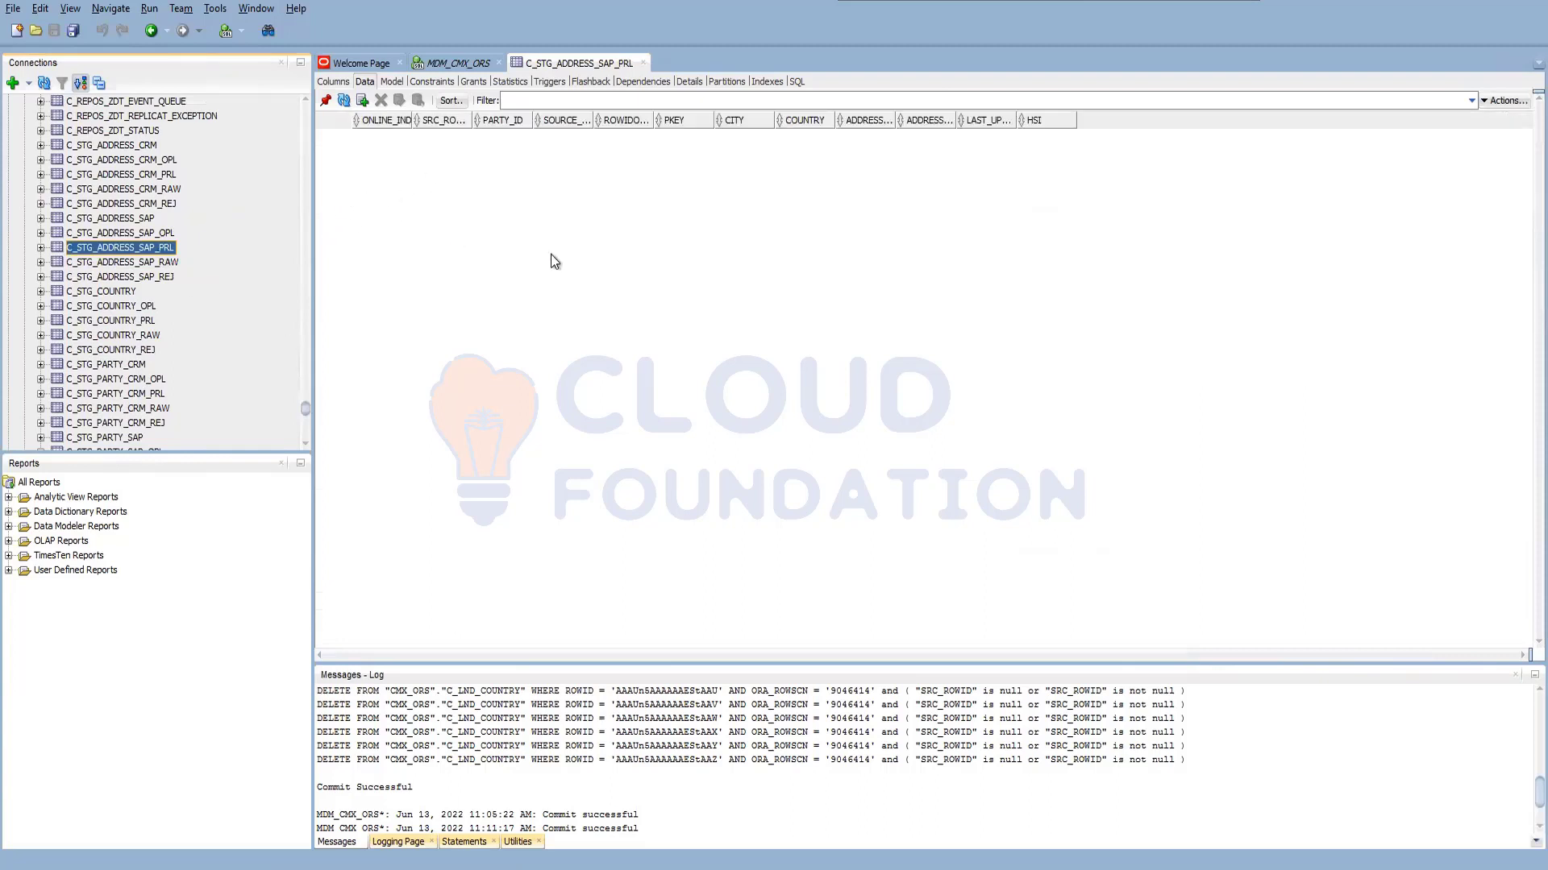
pyautogui.click(139, 233)
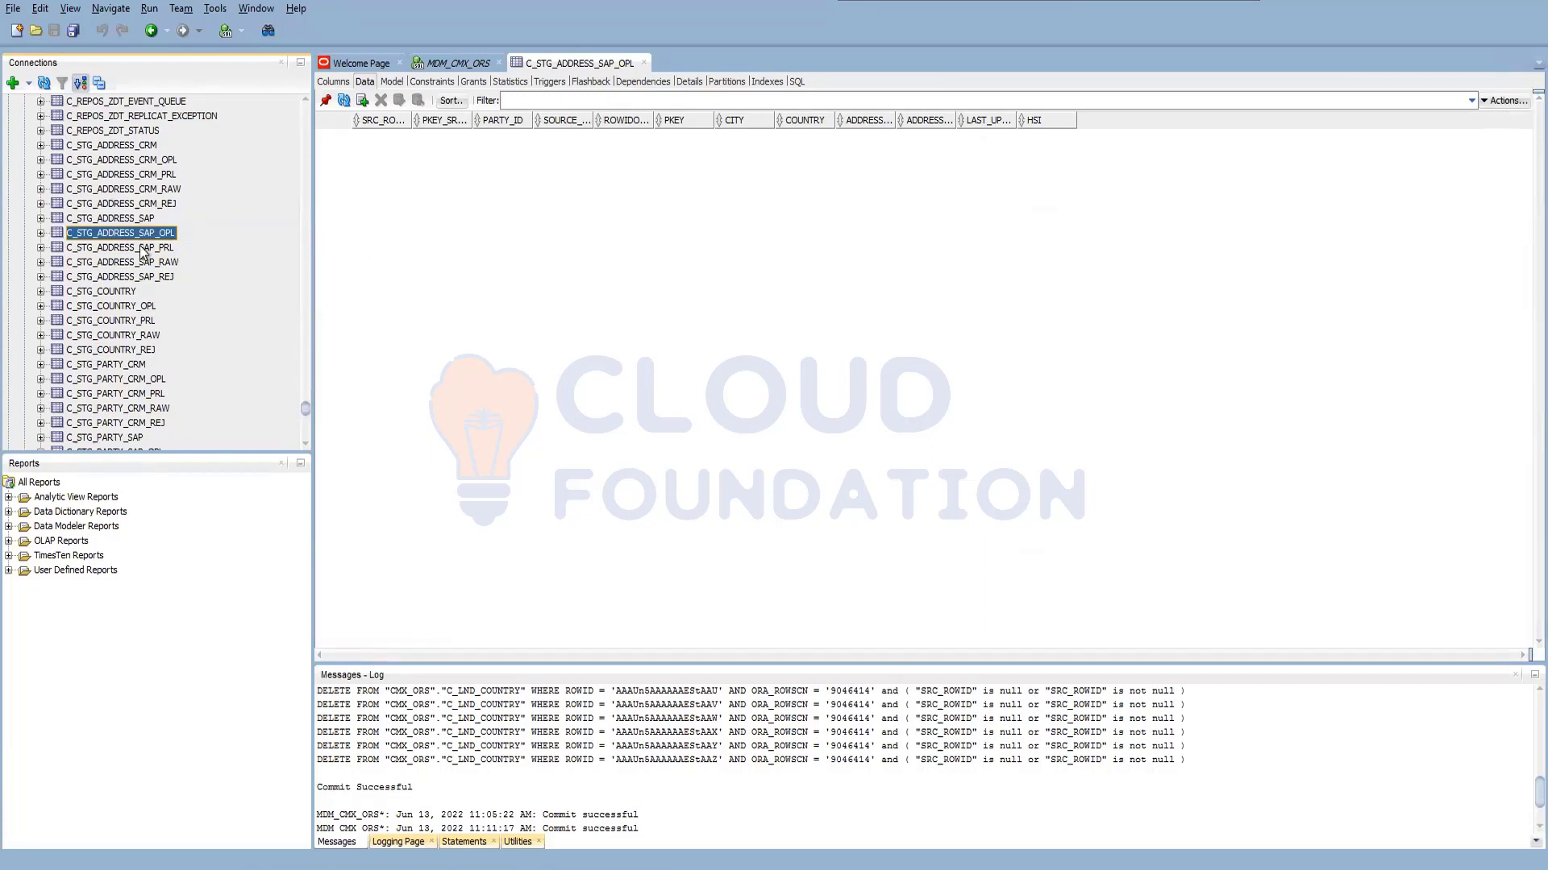
# View the CRM address staging tables with suffixes RAW, OPL and PRL, and look through the rows of C_STG_ADDRESS_CRM_PRL
pyautogui.click(141, 191)
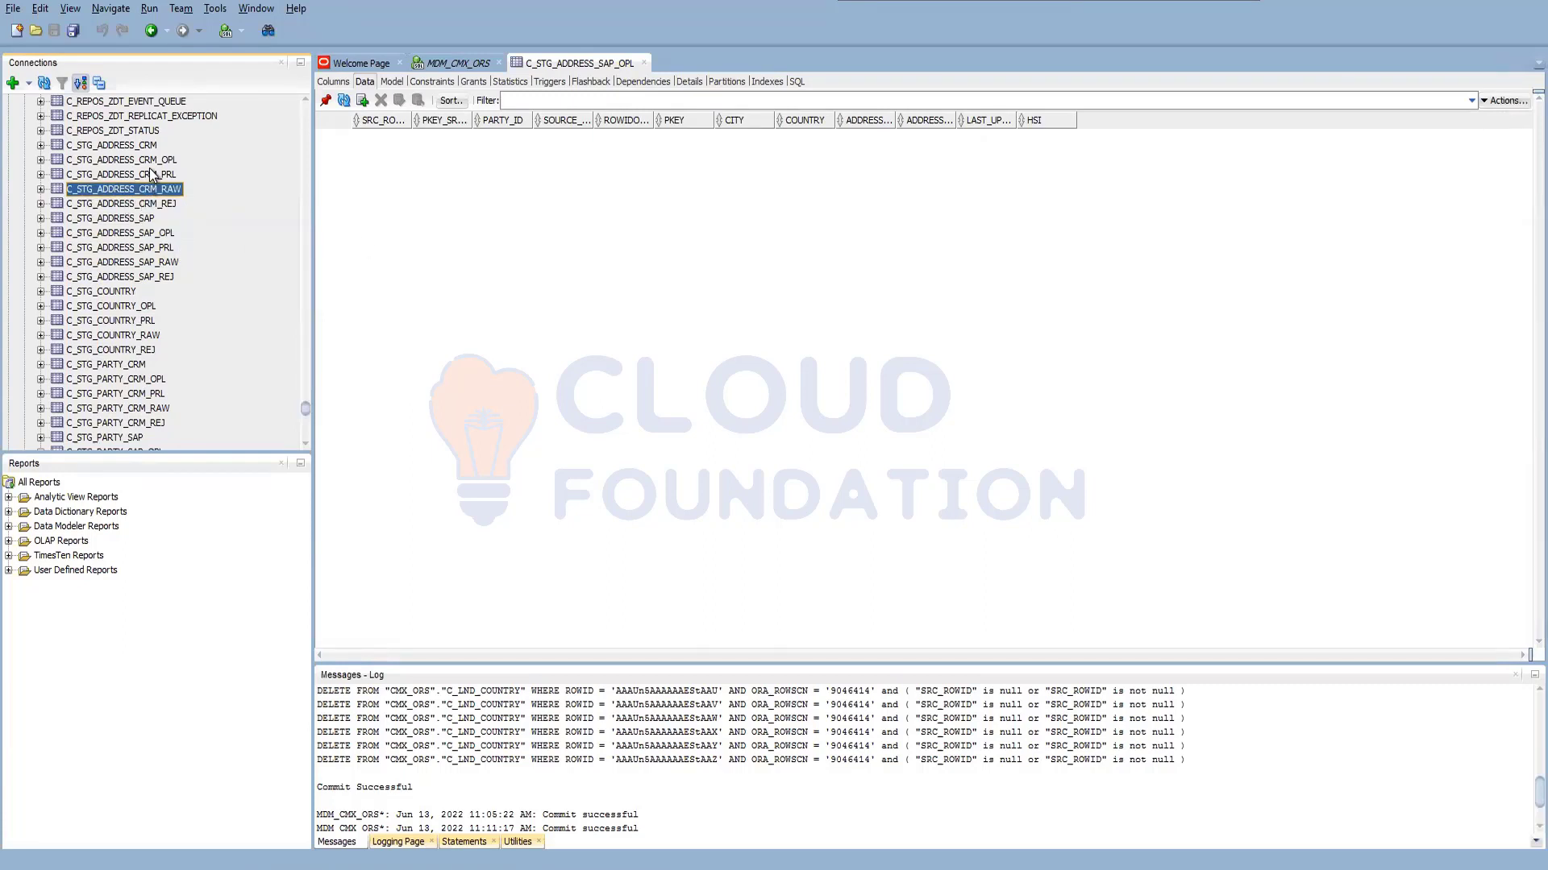
pyautogui.click(150, 164)
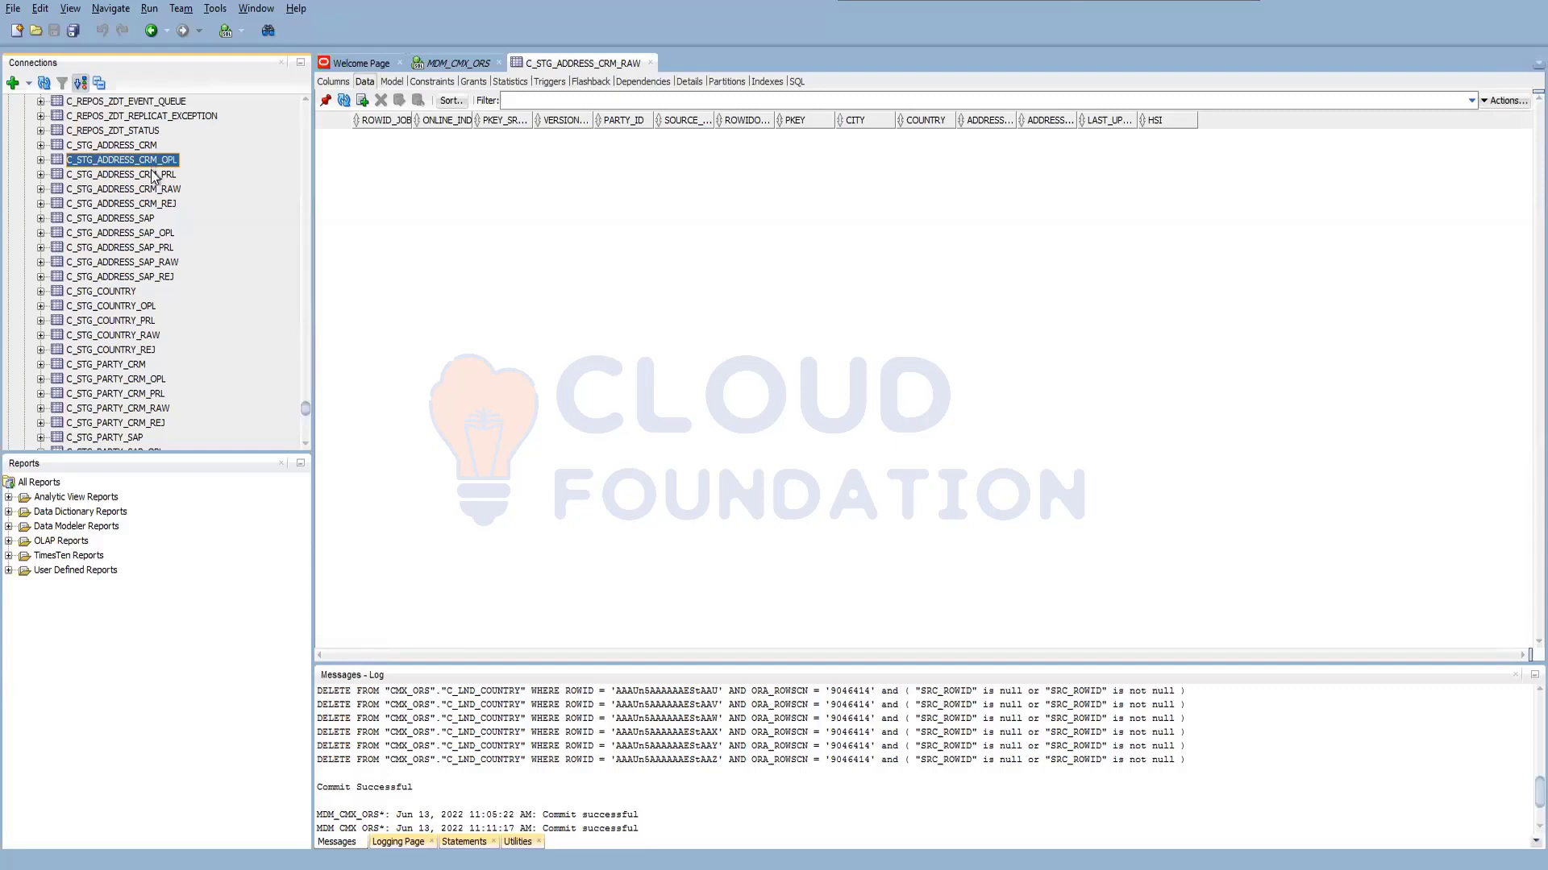
pyautogui.click(154, 174)
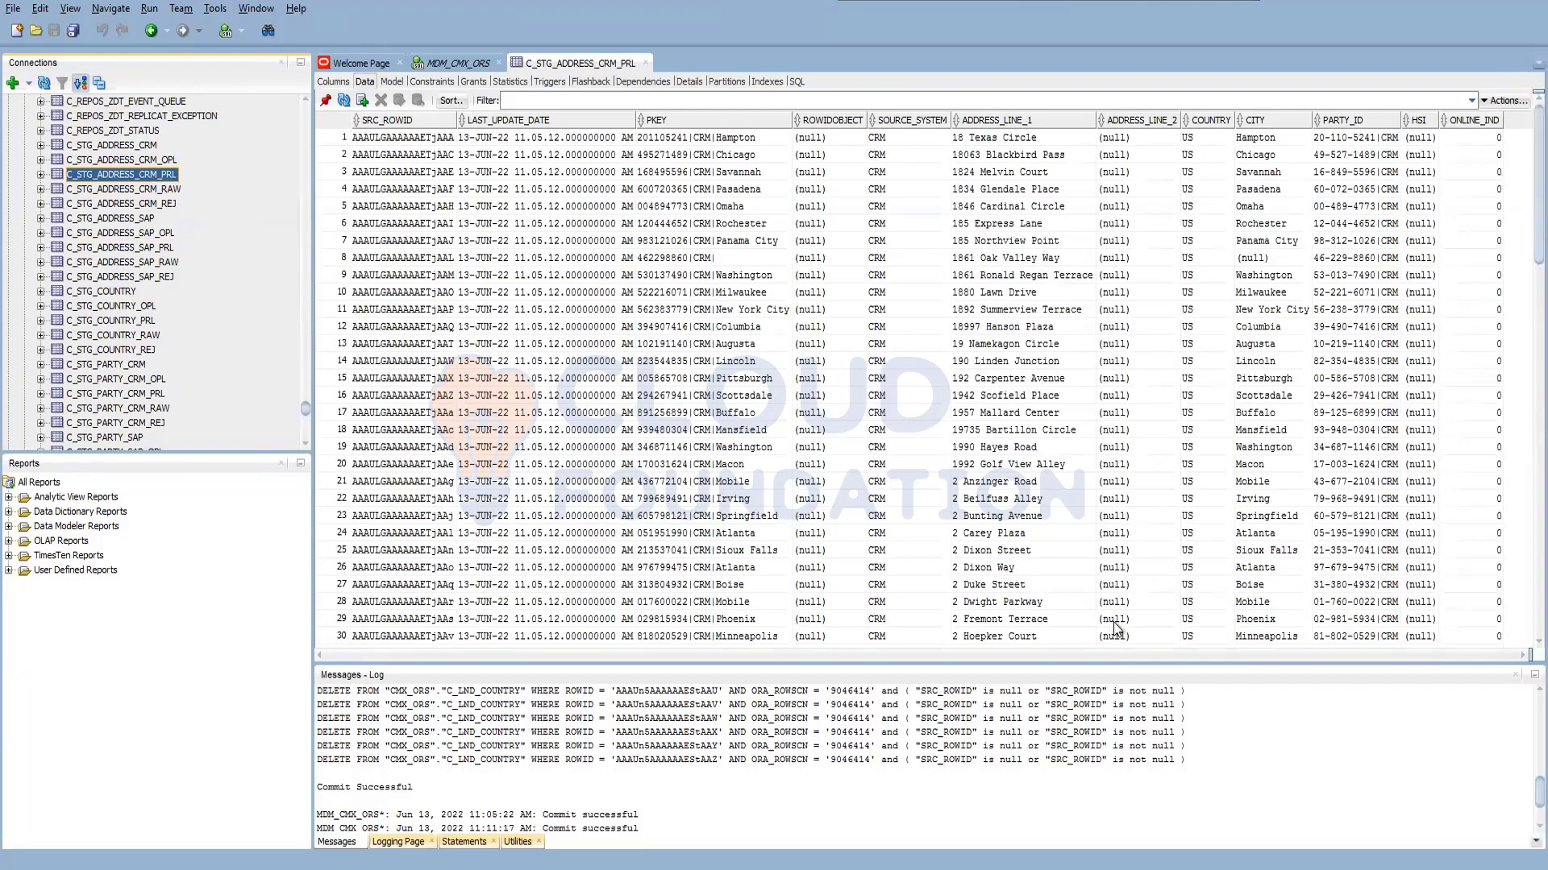
pyautogui.scroll(-13, 1246, 435)
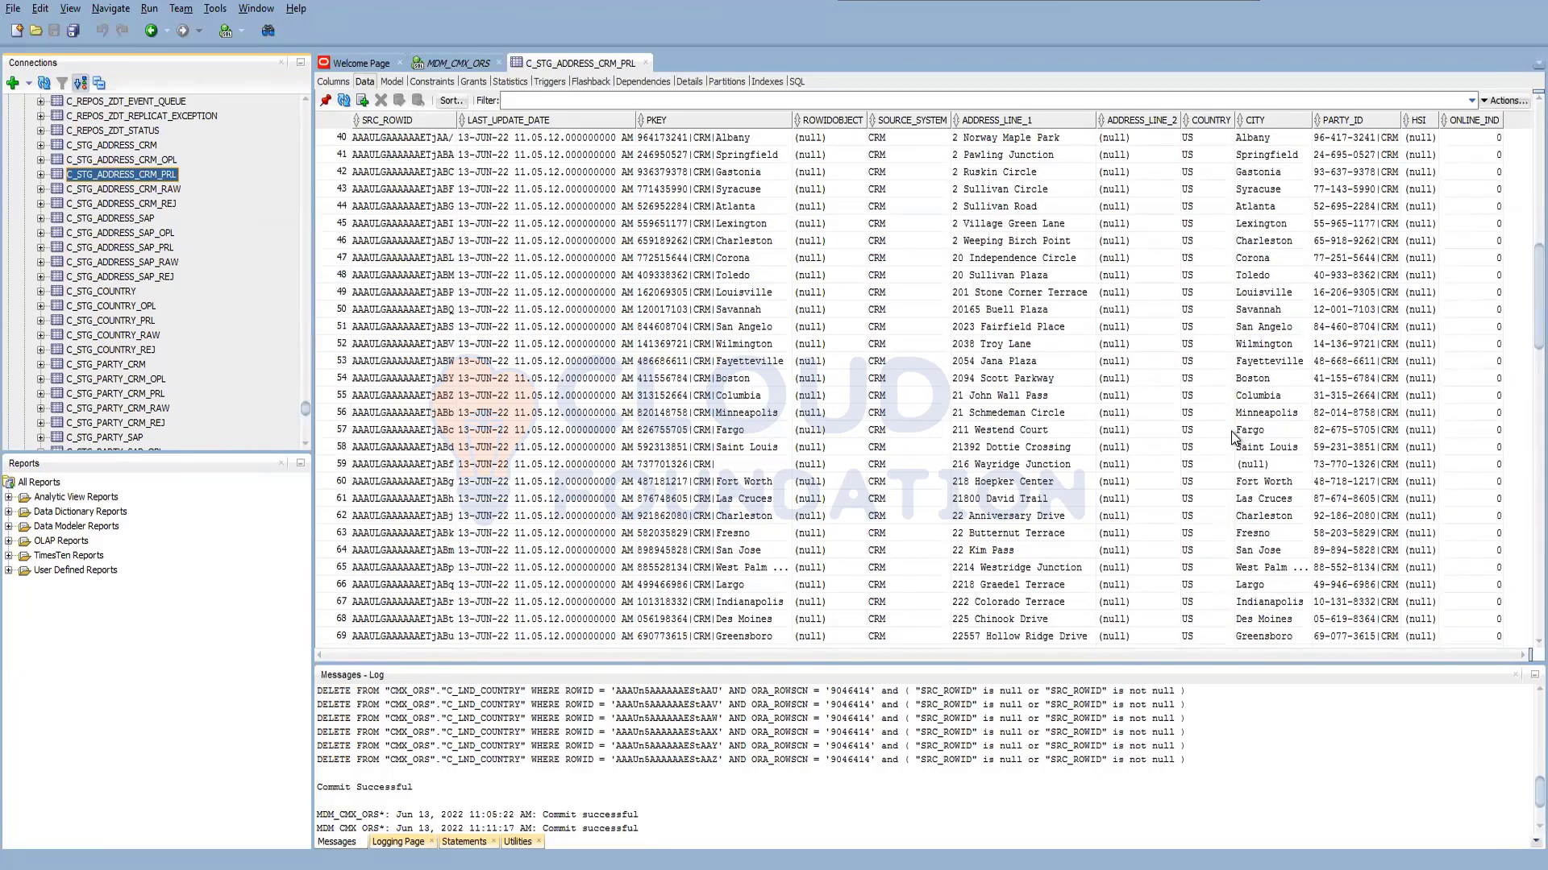
pyautogui.scroll(13, 1233, 436)
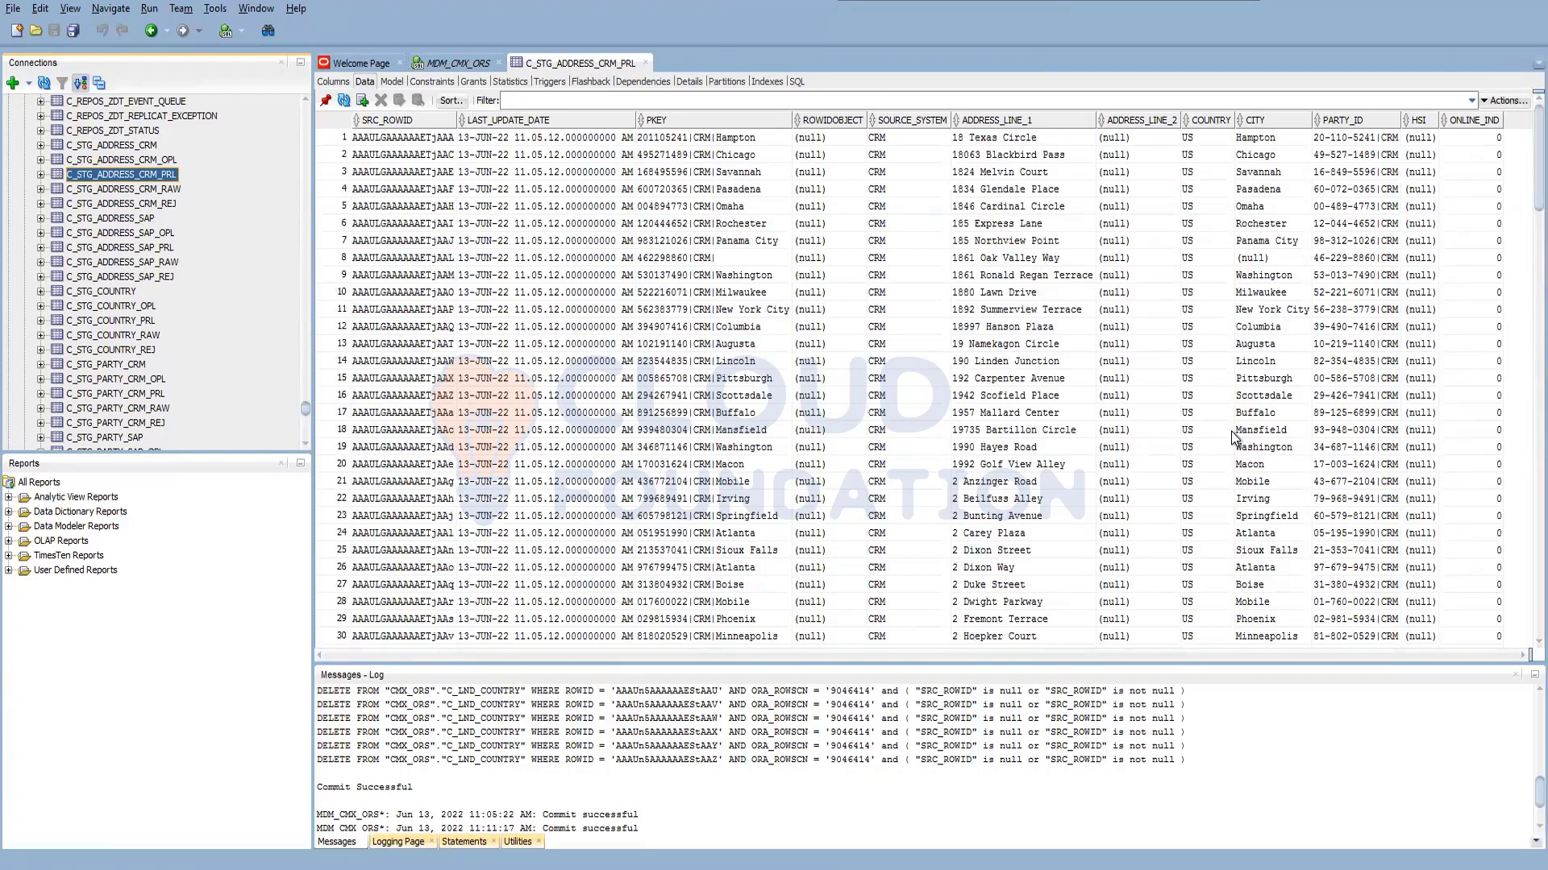
# Switch to the MDM Hub Console and compare the audit trail and delta detection settings of BO Address staging tables STG Address CRM and STG Address SAP
pyautogui.hotkey('alt', 'Tab')
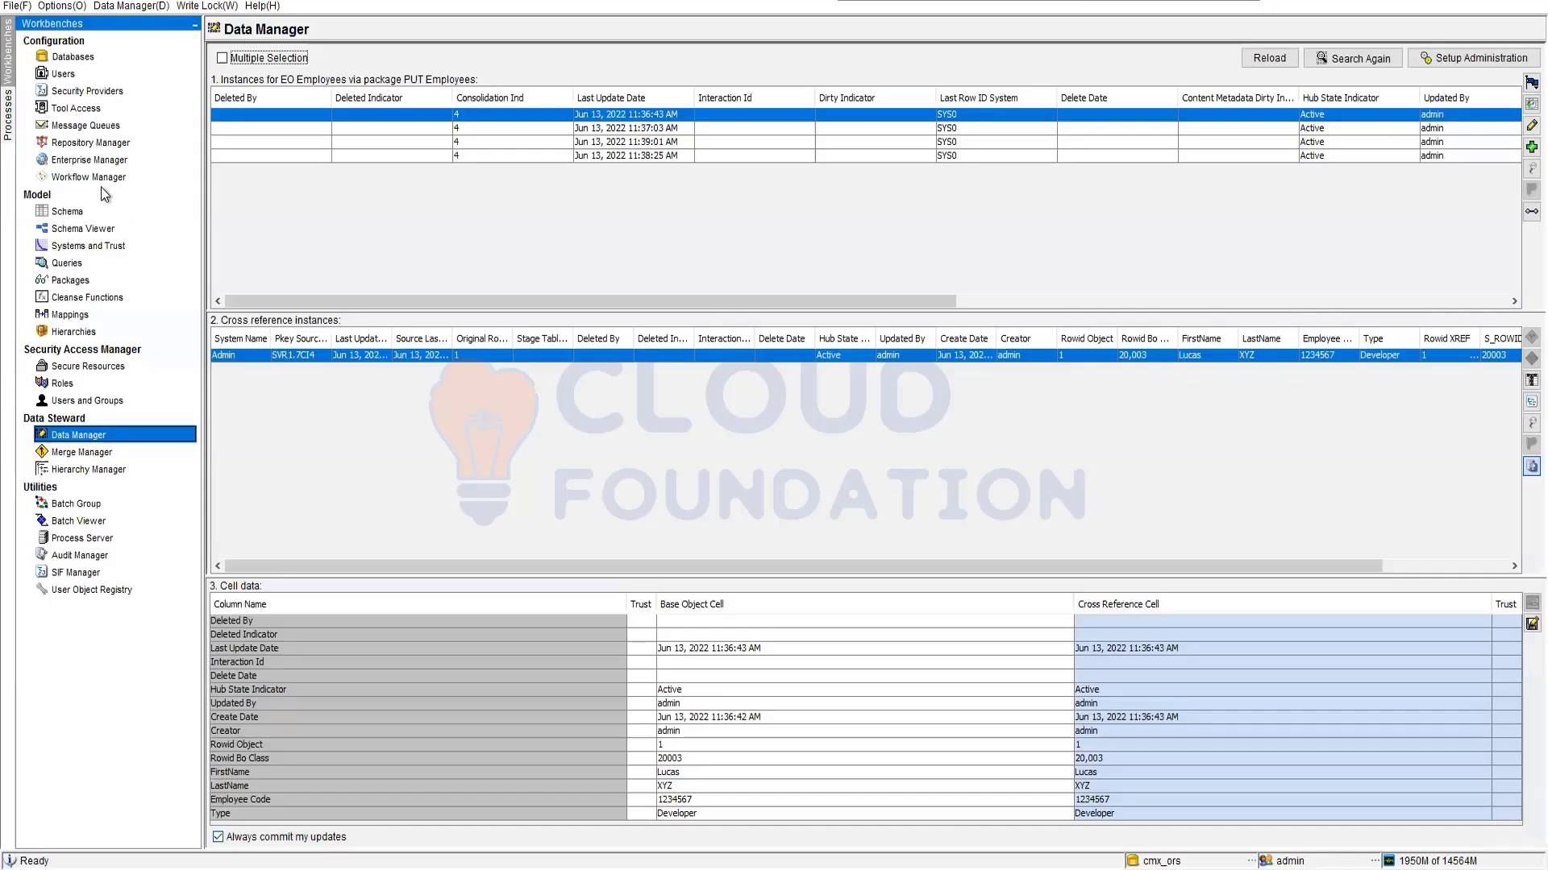
pyautogui.click(68, 211)
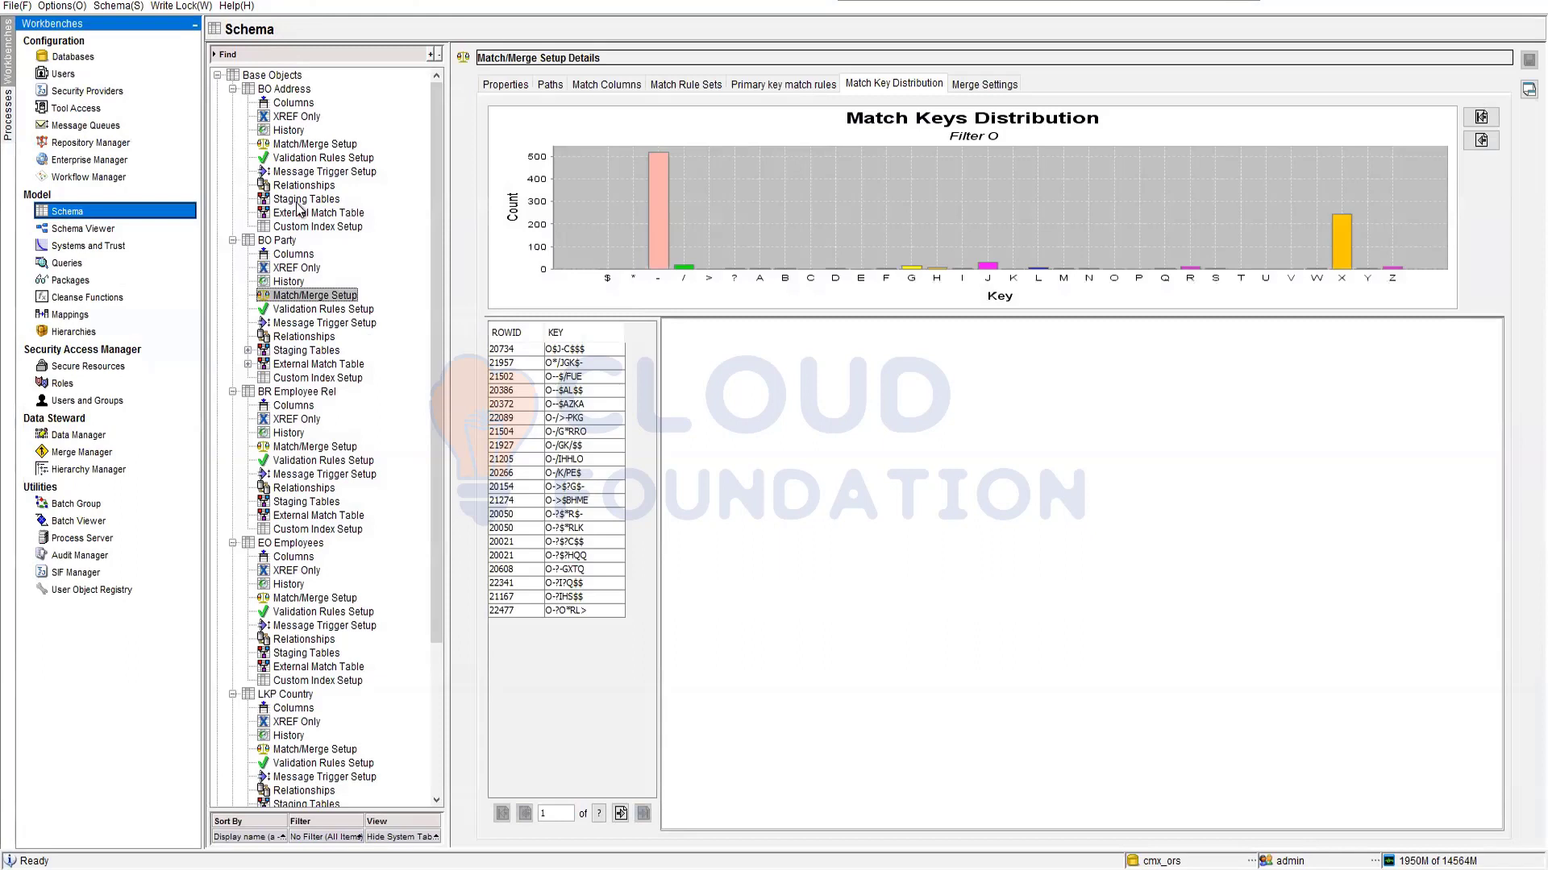
pyautogui.click(278, 201)
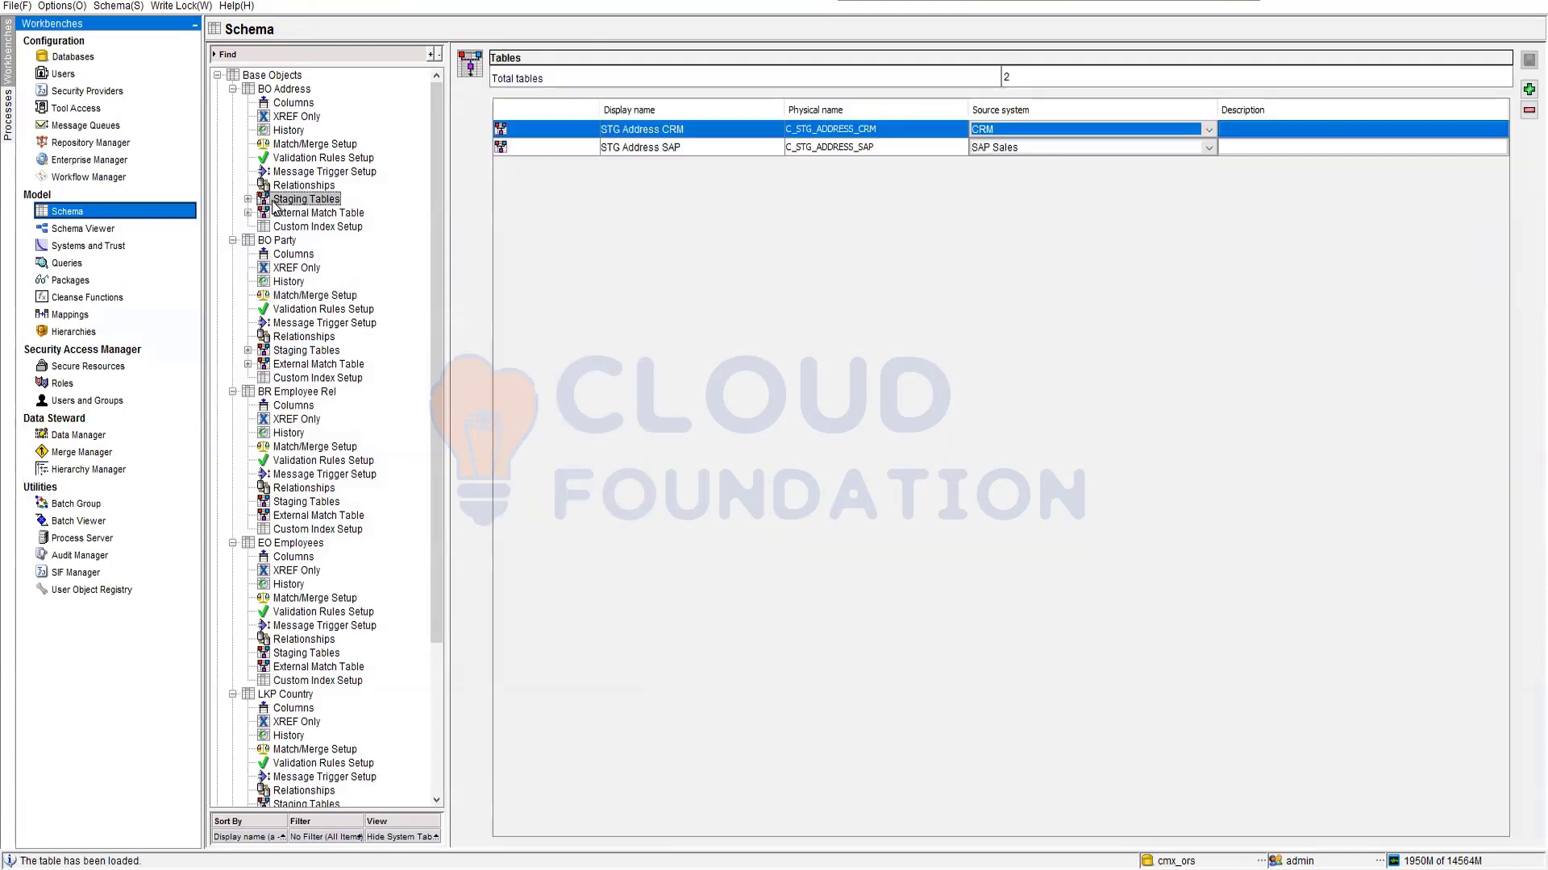
pyautogui.click(248, 199)
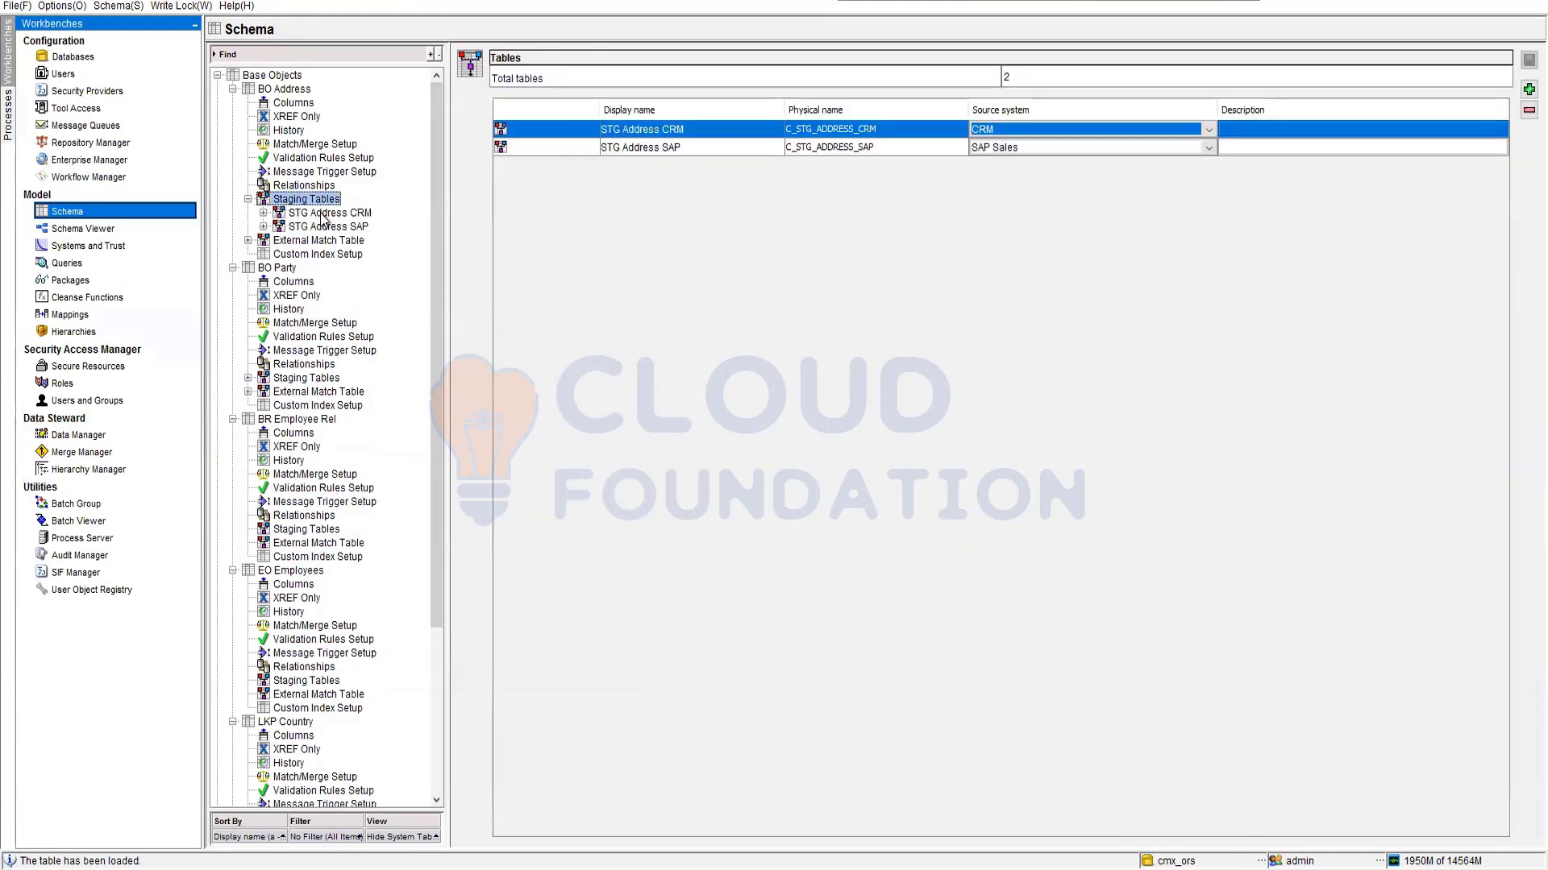
pyautogui.click(337, 214)
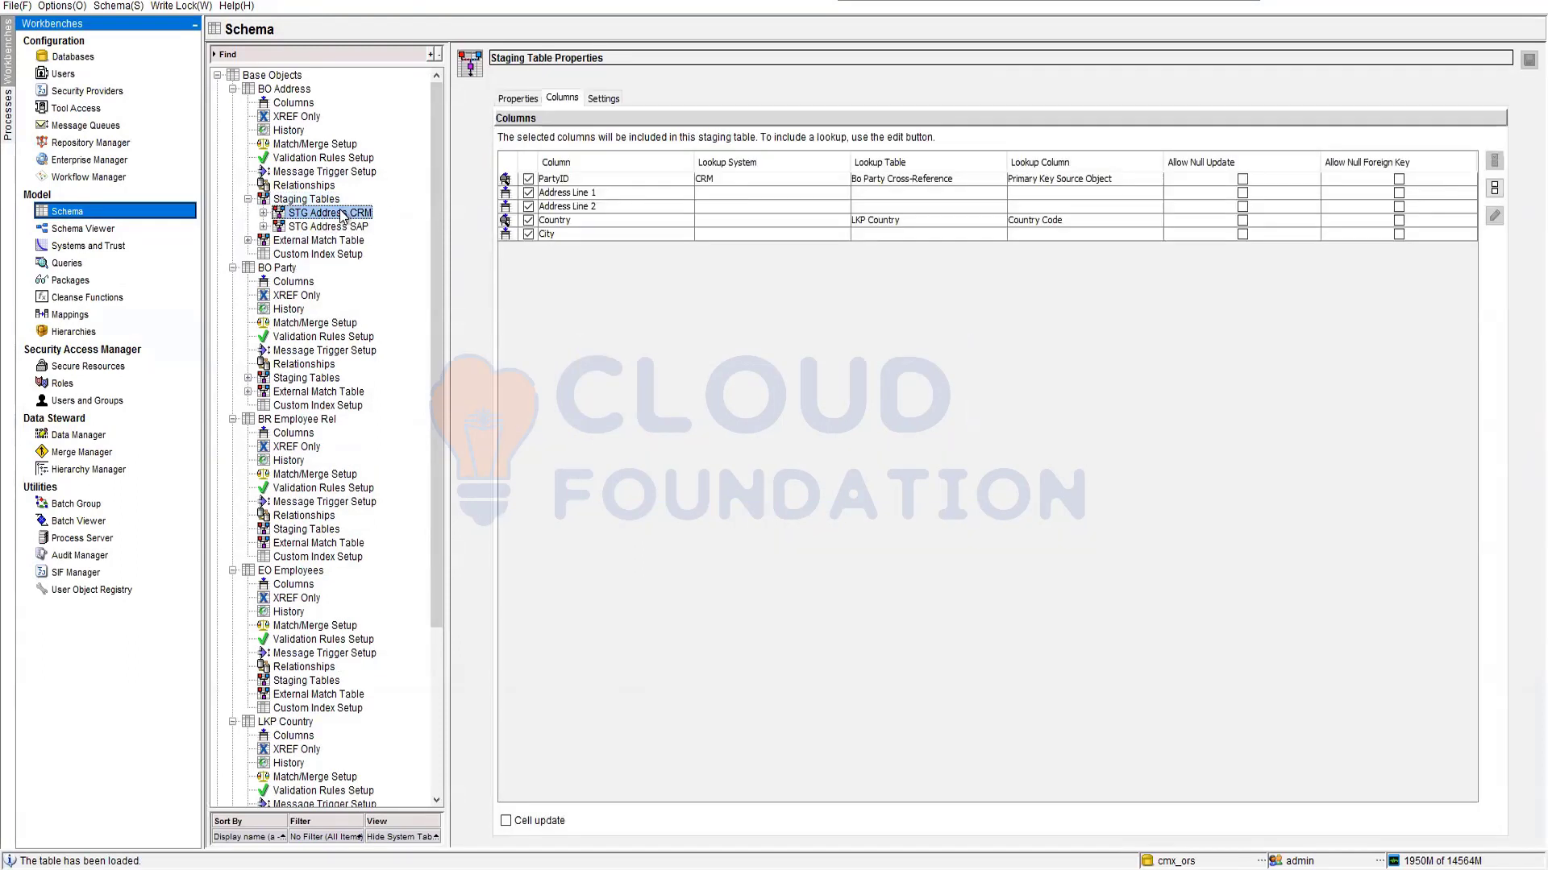
pyautogui.click(603, 99)
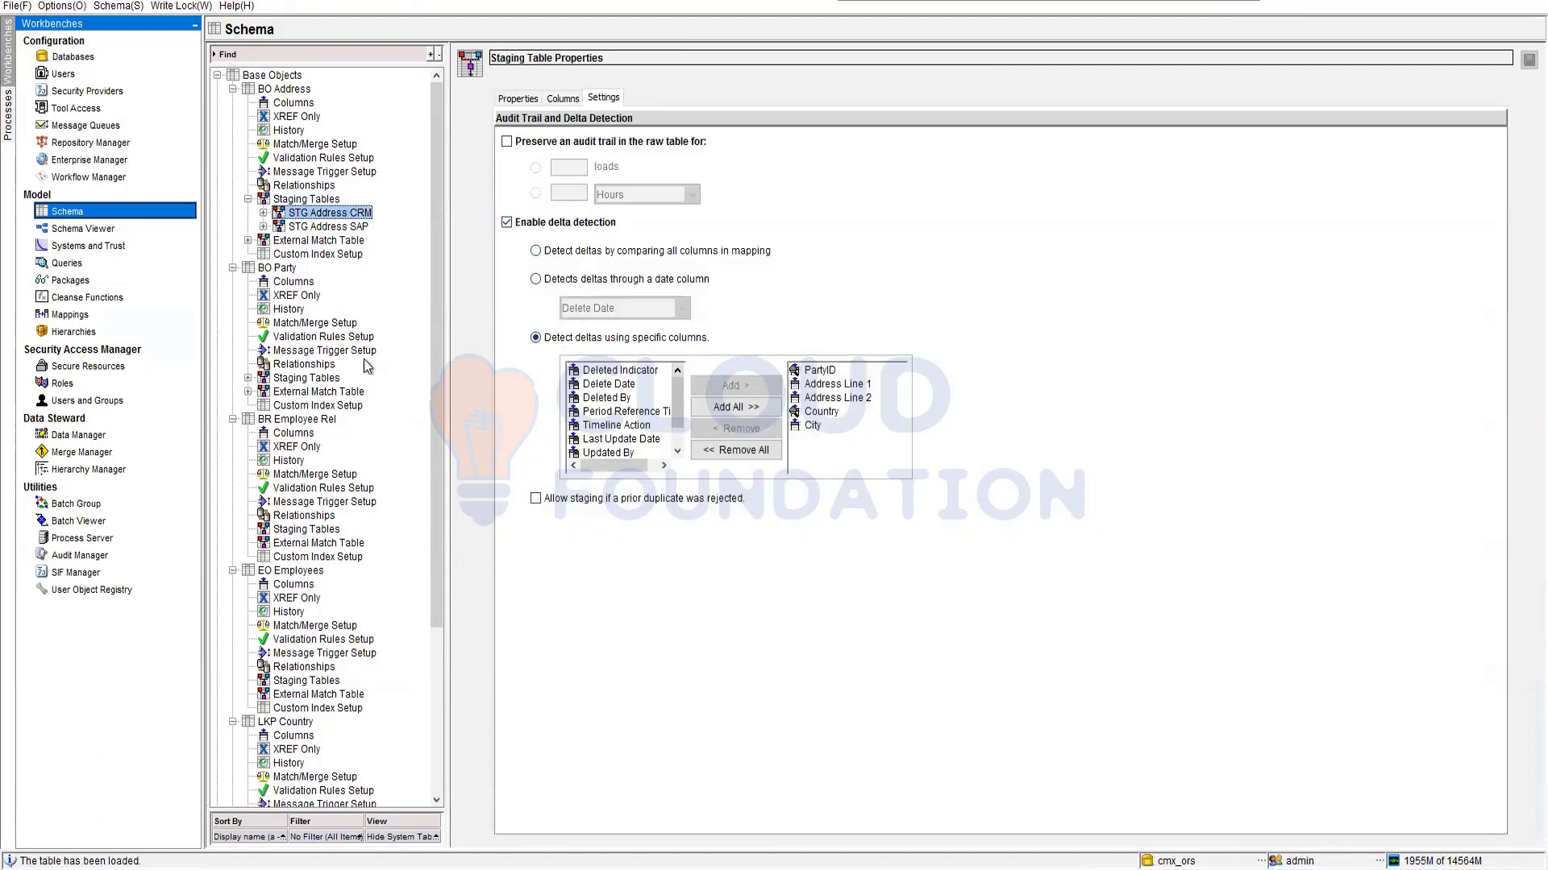
pyautogui.click(263, 226)
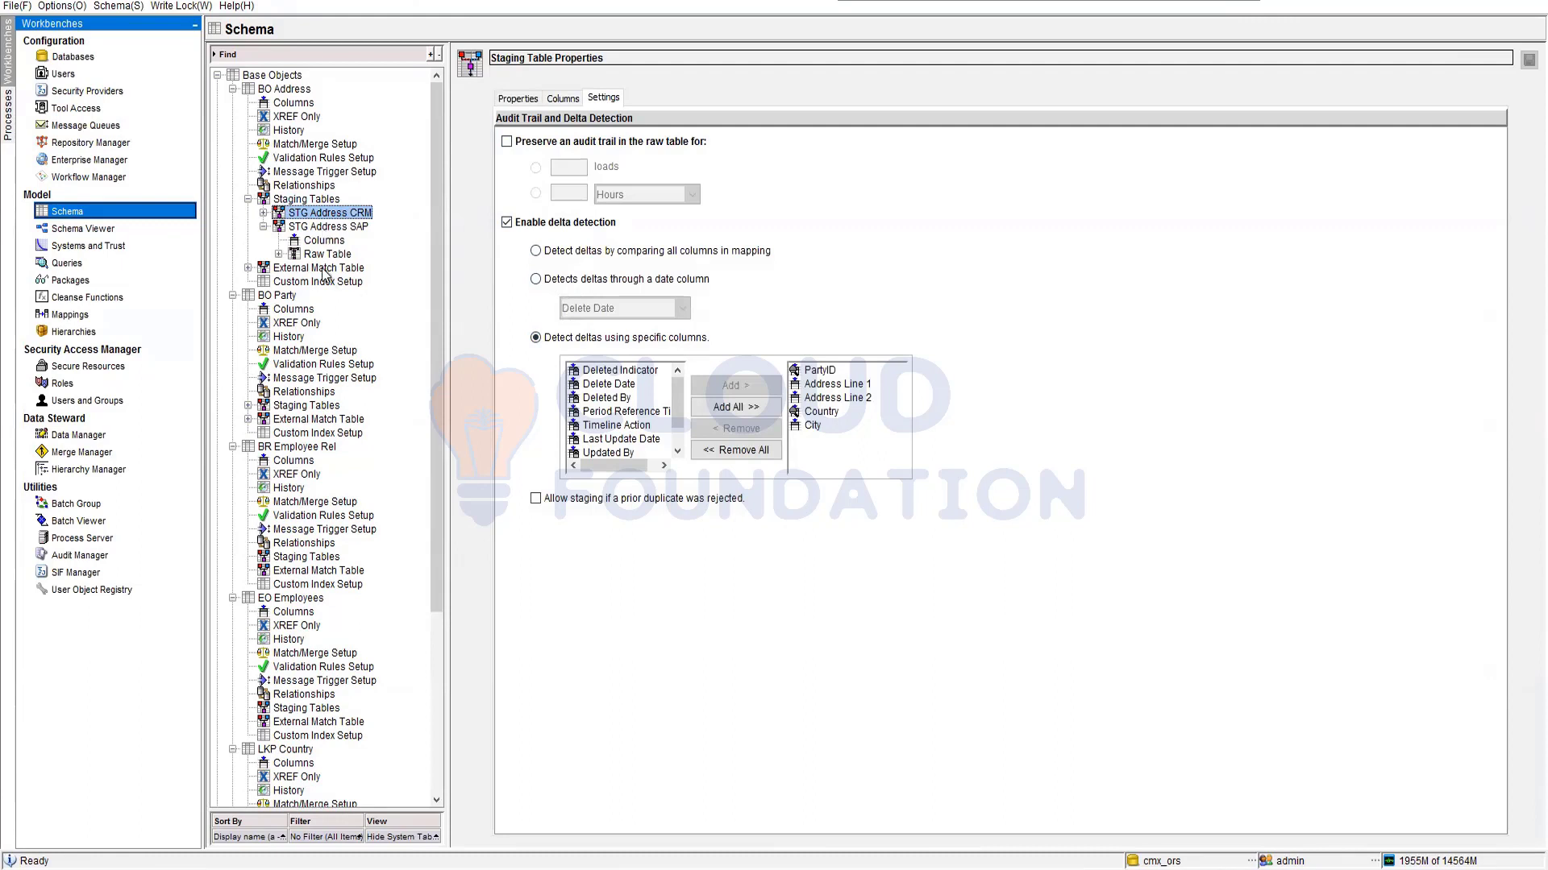
pyautogui.click(300, 228)
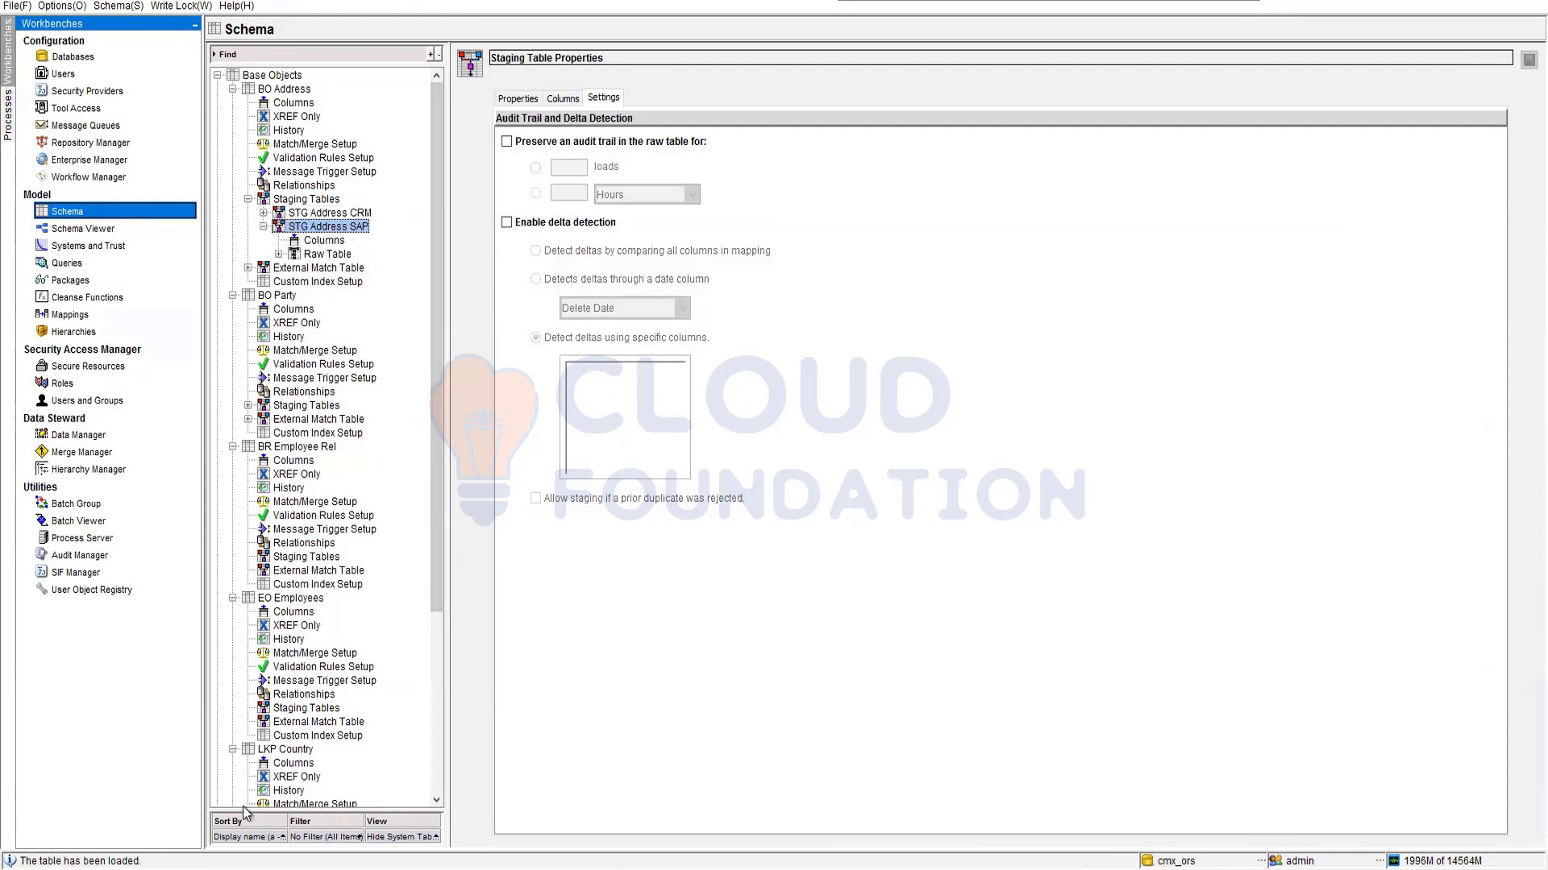
# Return to SQL Developer and browse the address records stored in C_STG_ADDRESS_CRM_PRL, examining rows far down the table
pyautogui.hotkey('alt', 'Tab')
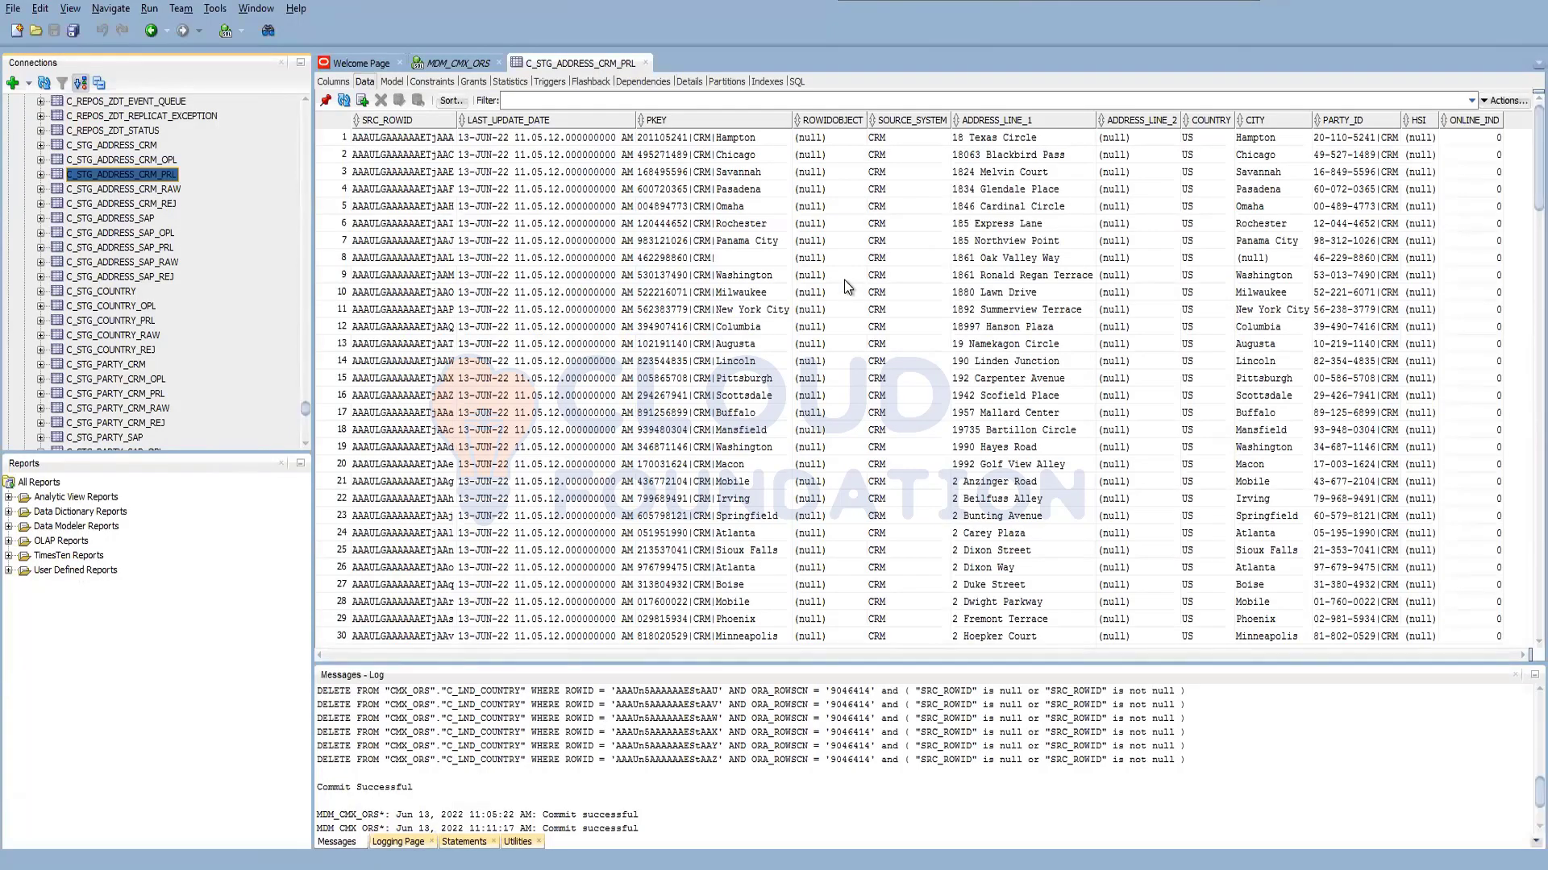
pyautogui.scroll(-19, 785, 361)
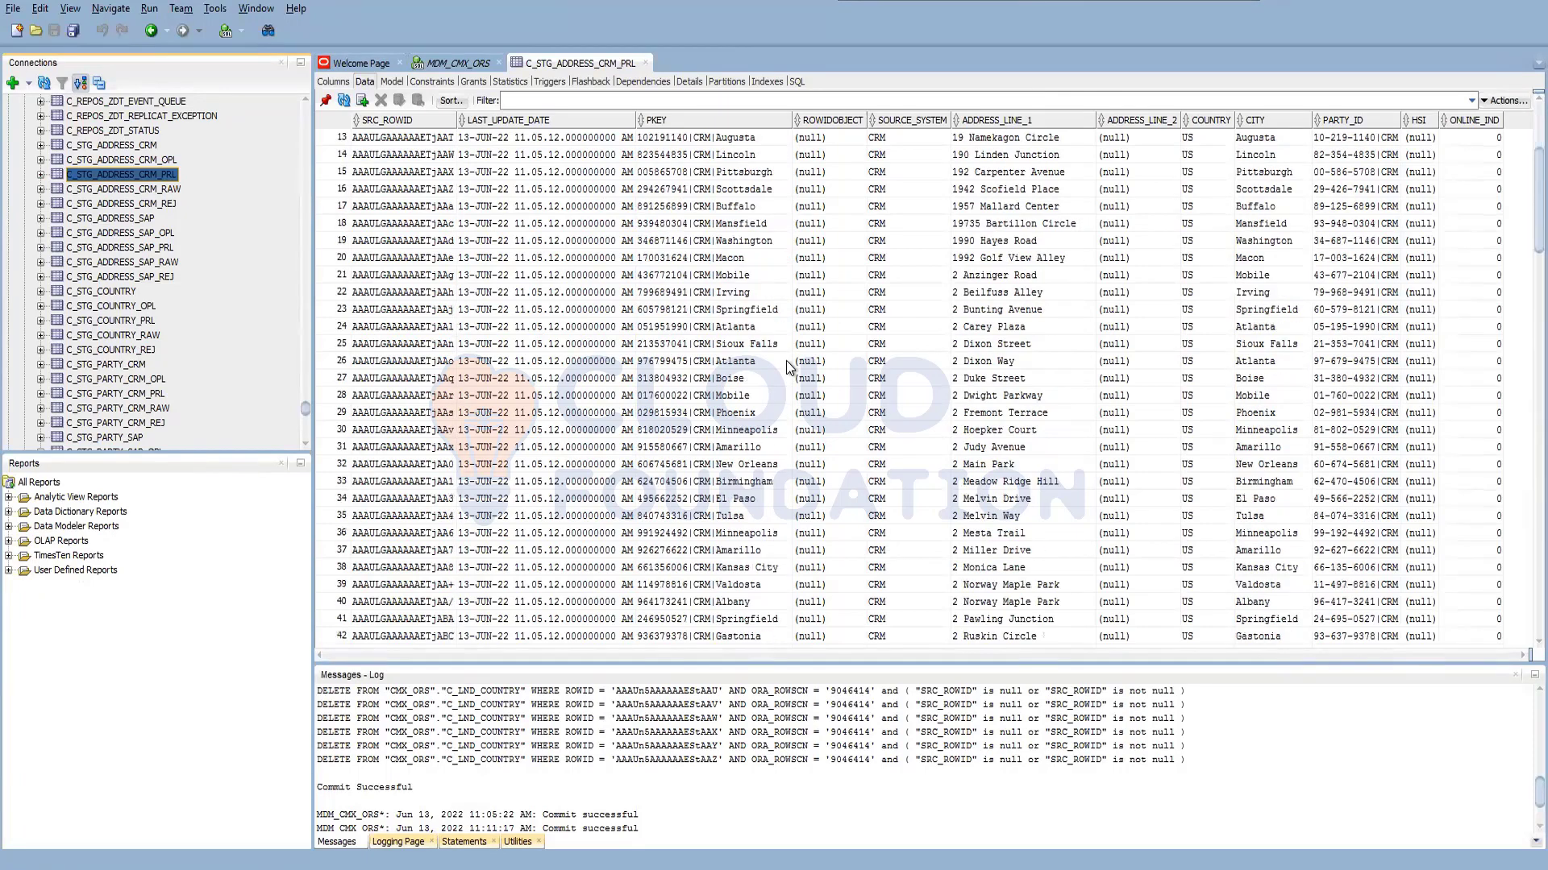
pyautogui.scroll(-7, 786, 360)
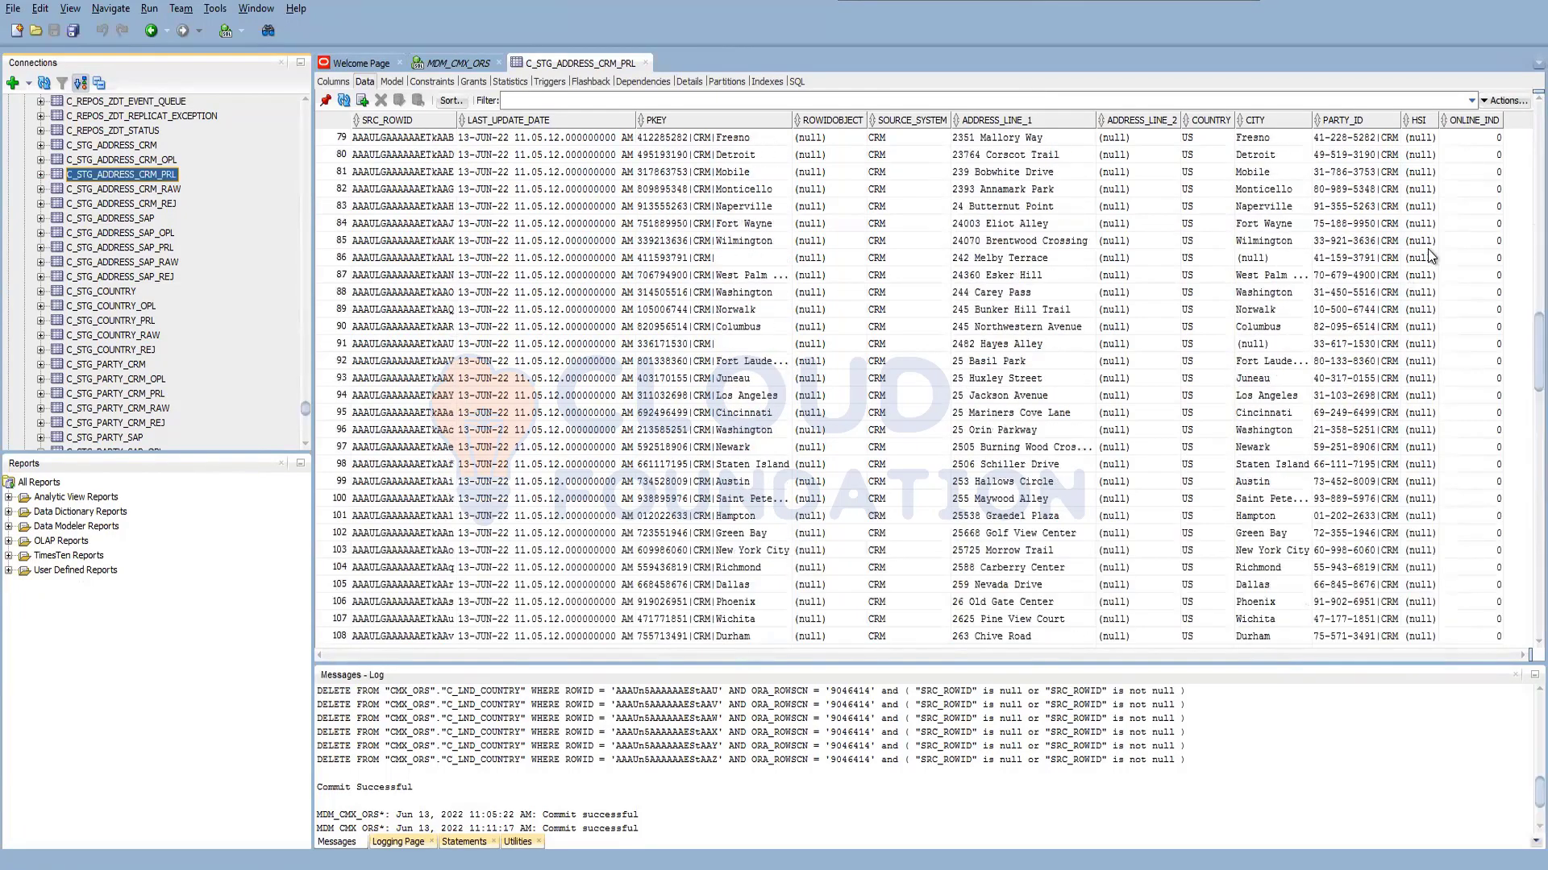
pyautogui.scroll(-20, 1520, 364)
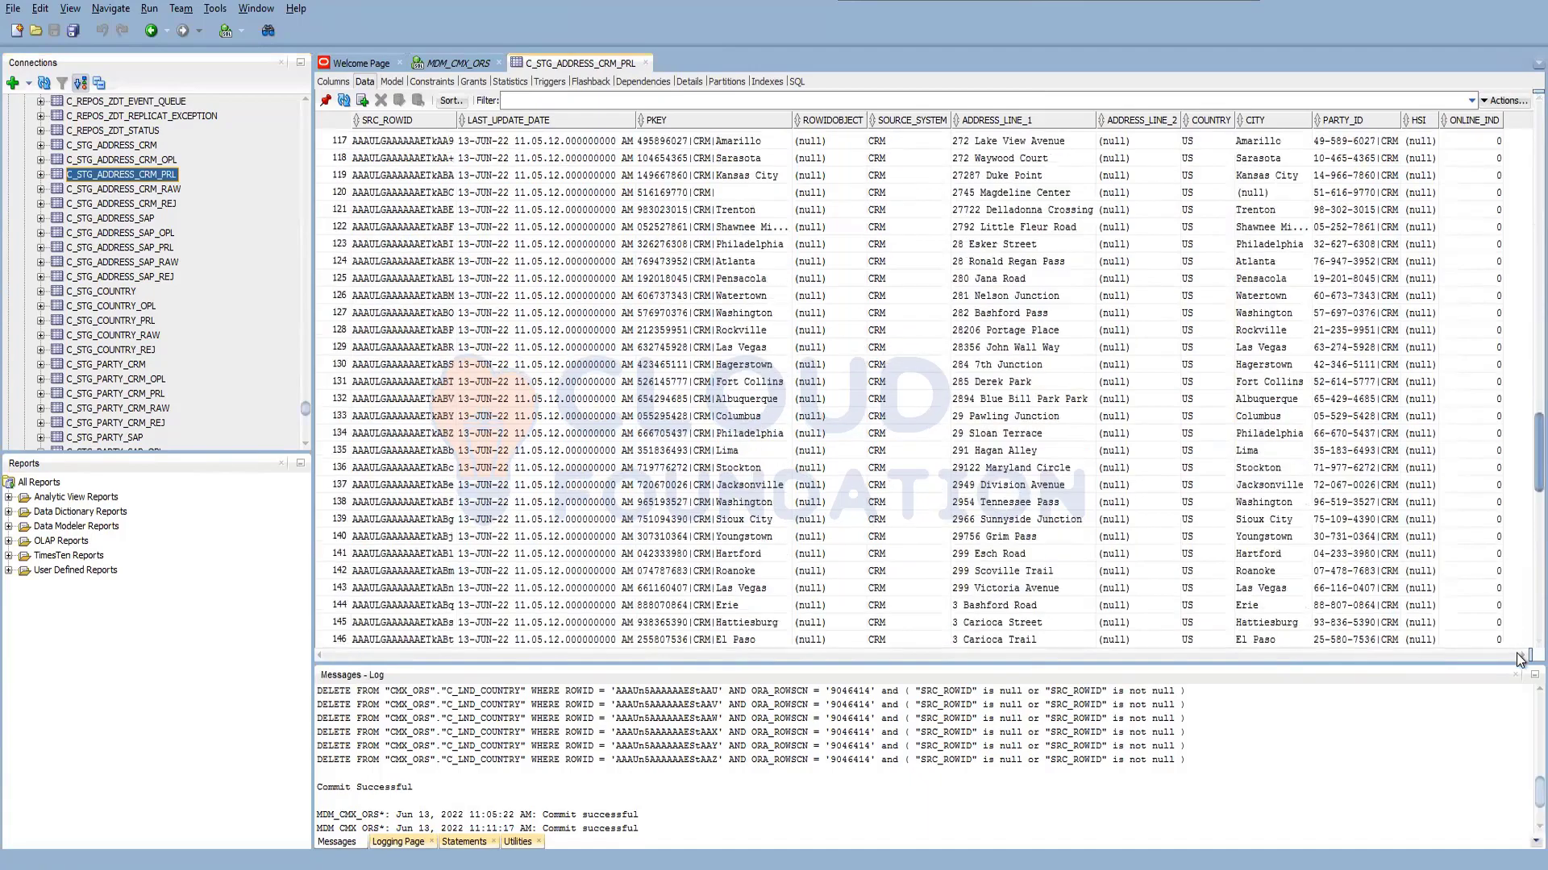
pyautogui.scroll(-20, 1521, 643)
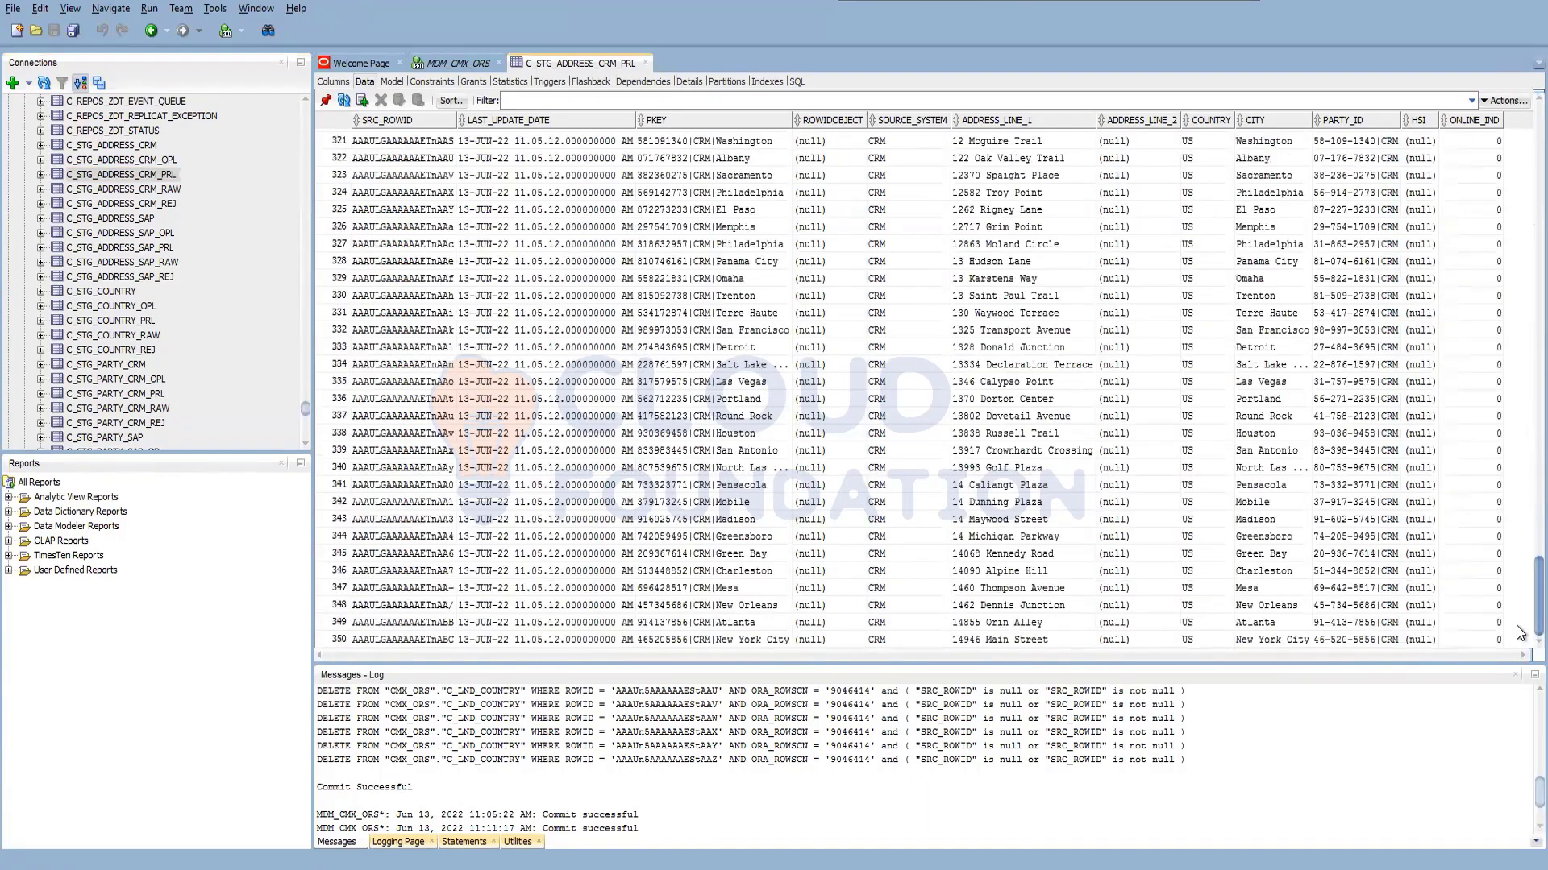
pyautogui.scroll(-20, 1520, 652)
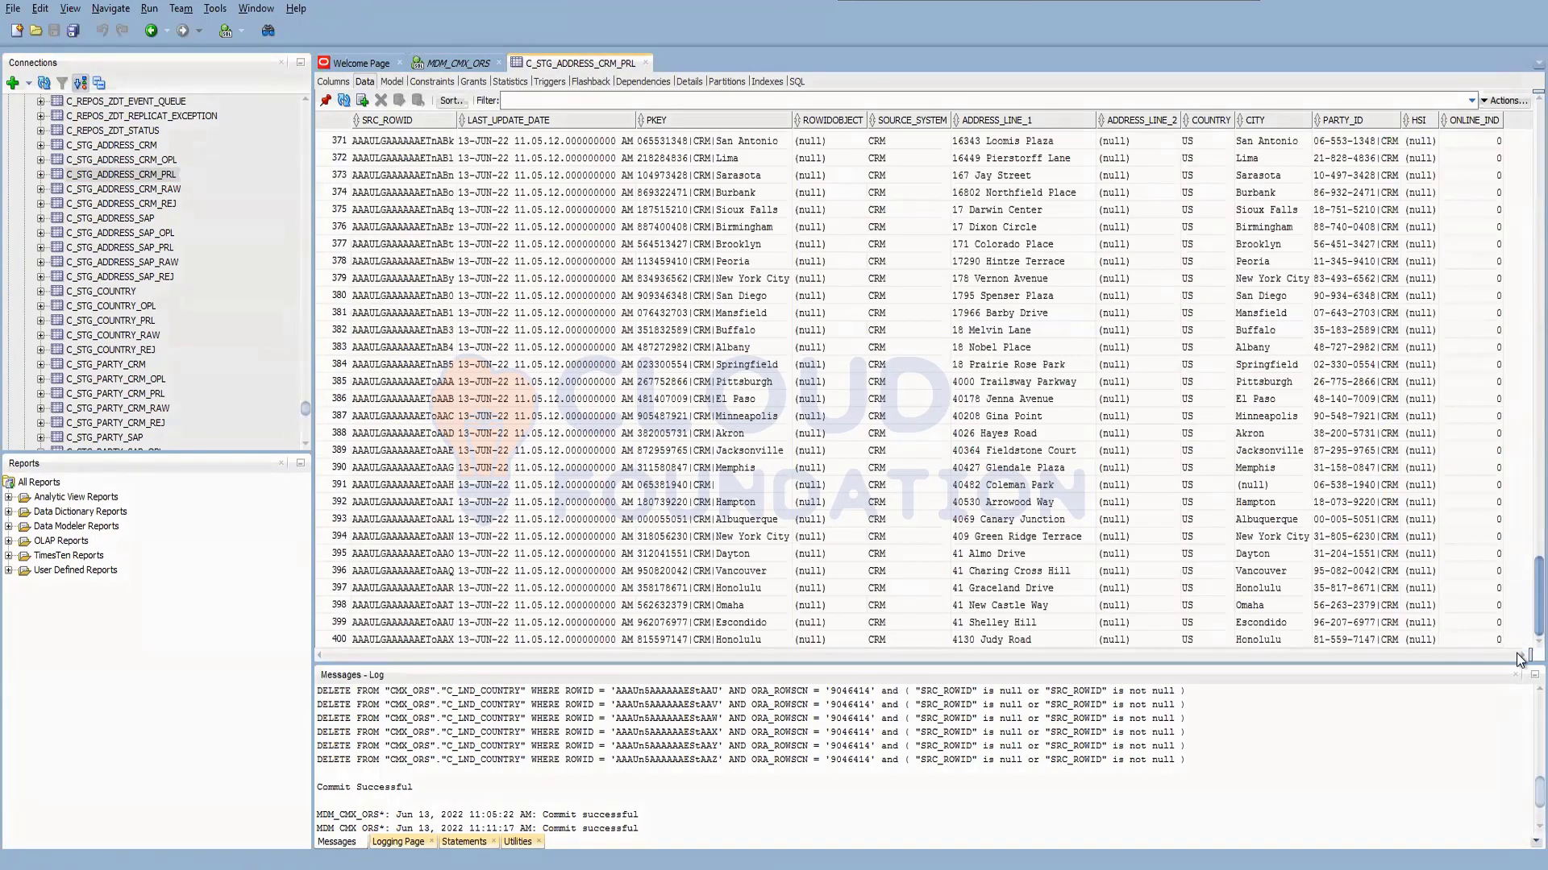
pyautogui.scroll(-20, 1520, 651)
pyautogui.scroll(-20, 1520, 651)
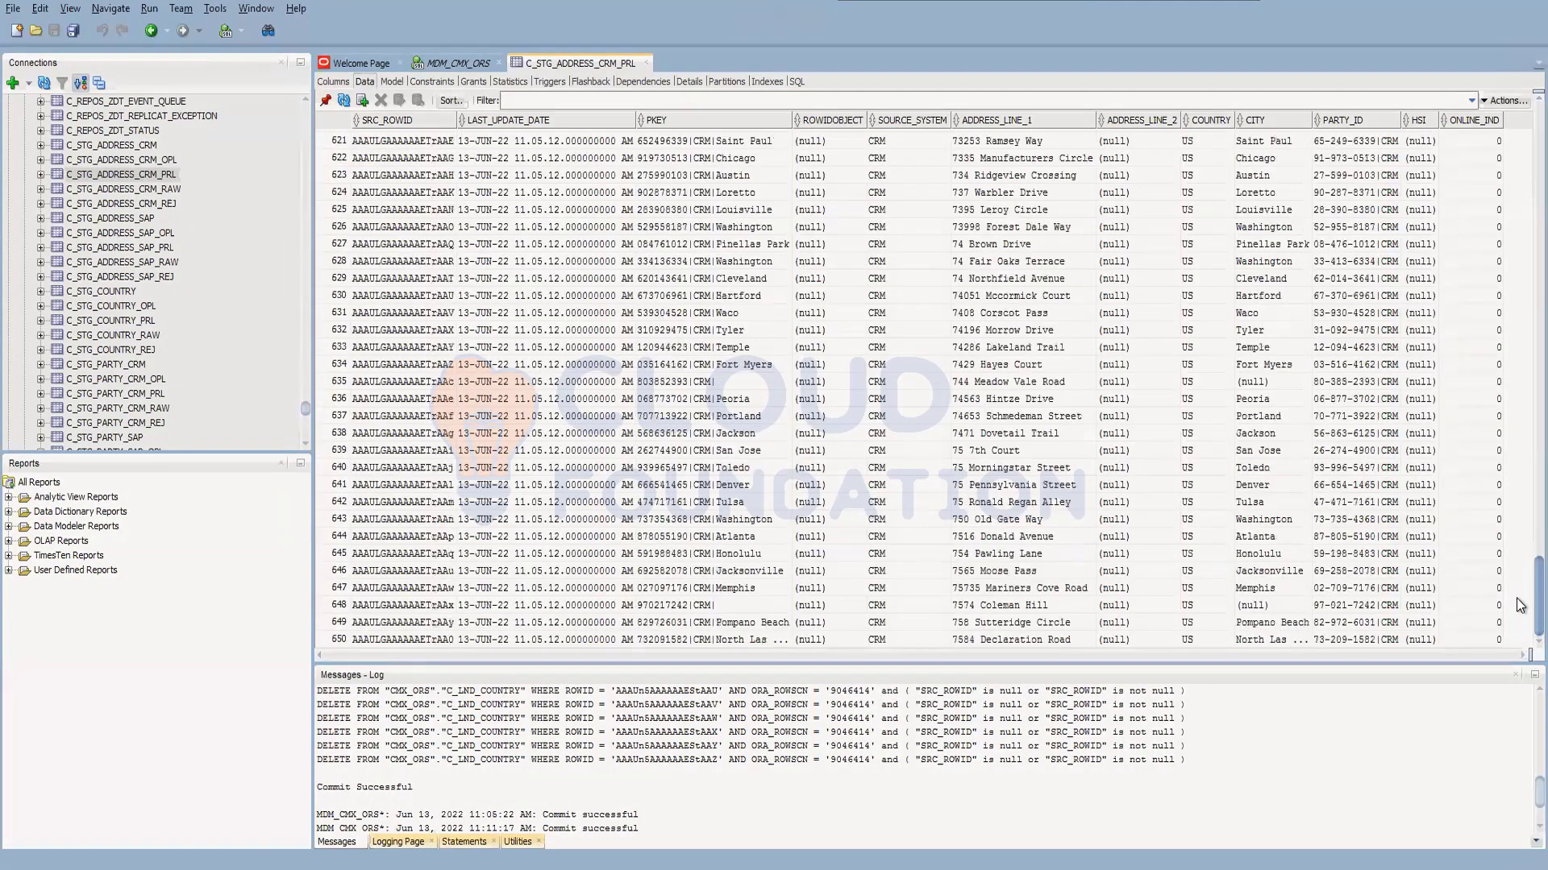
pyautogui.scroll(-20, 1520, 619)
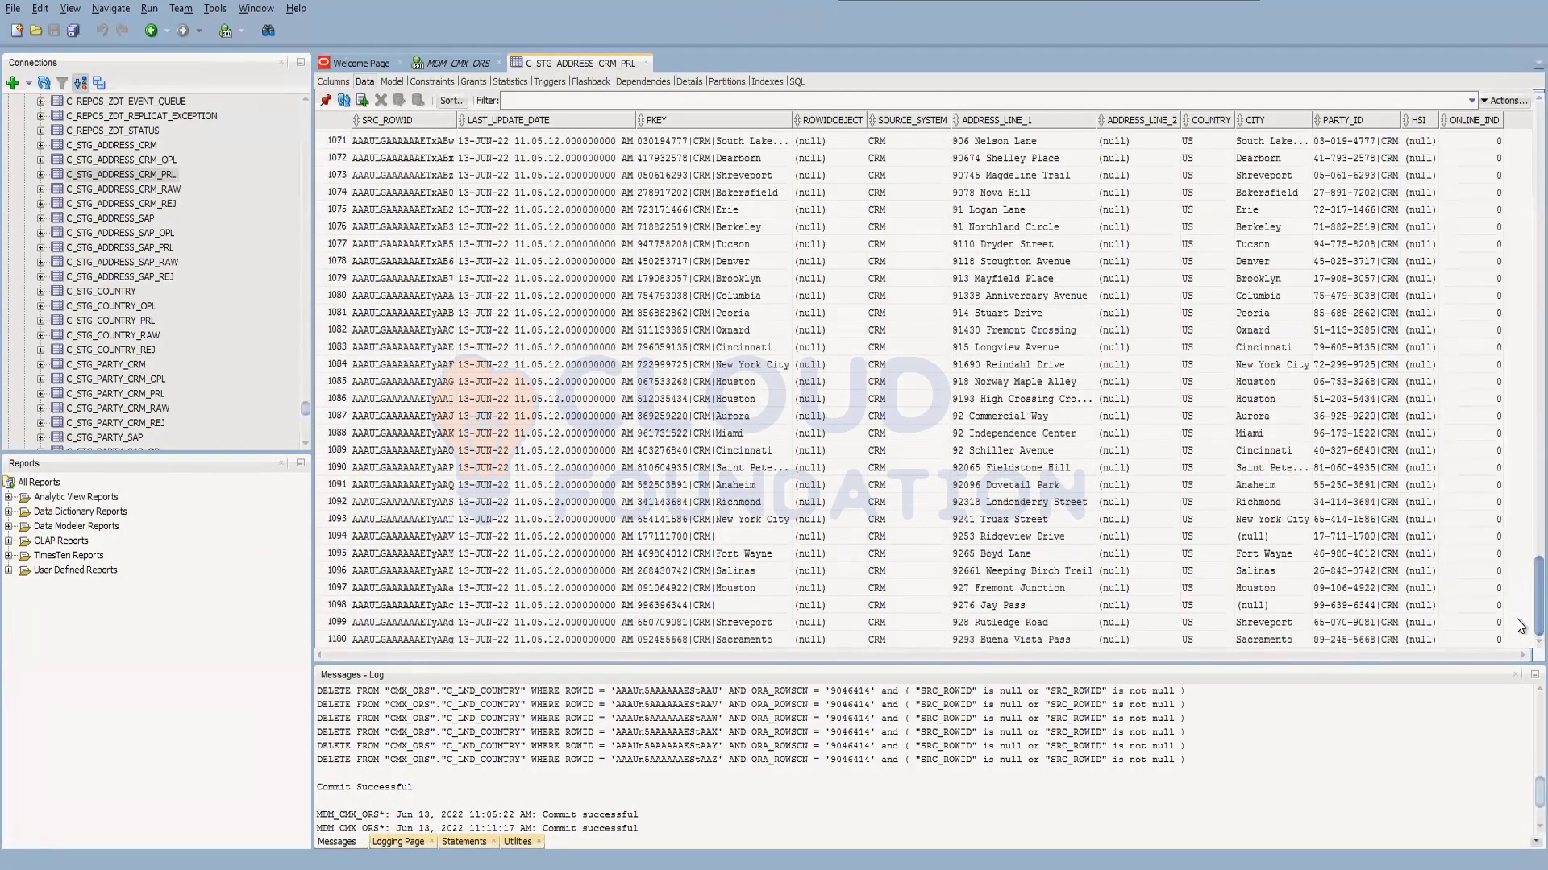
pyautogui.scroll(-20, 1522, 582)
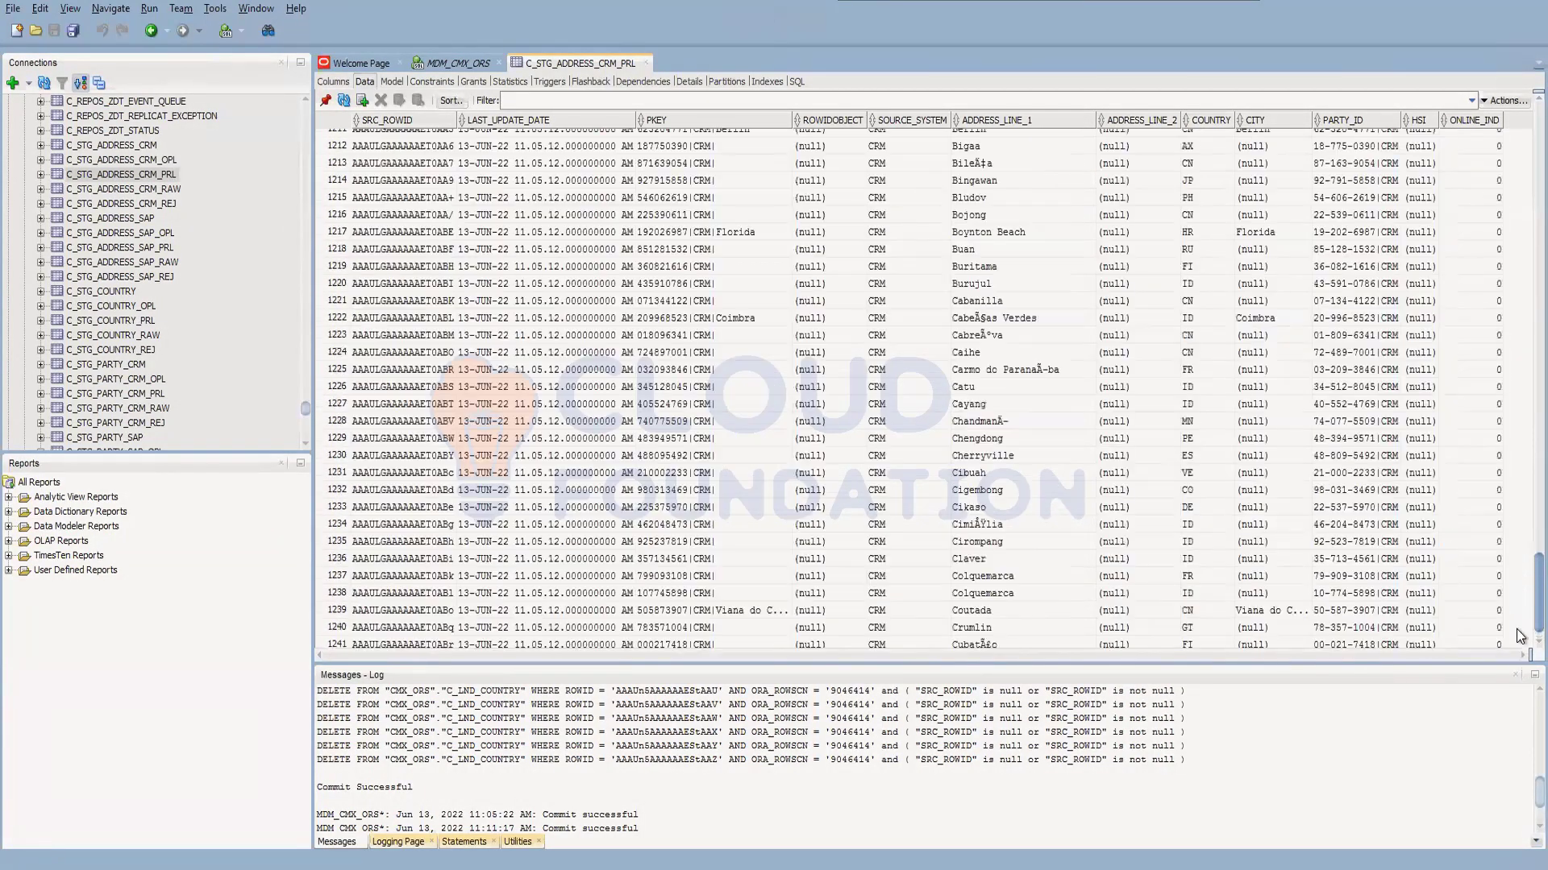
pyautogui.scroll(-20, 1520, 660)
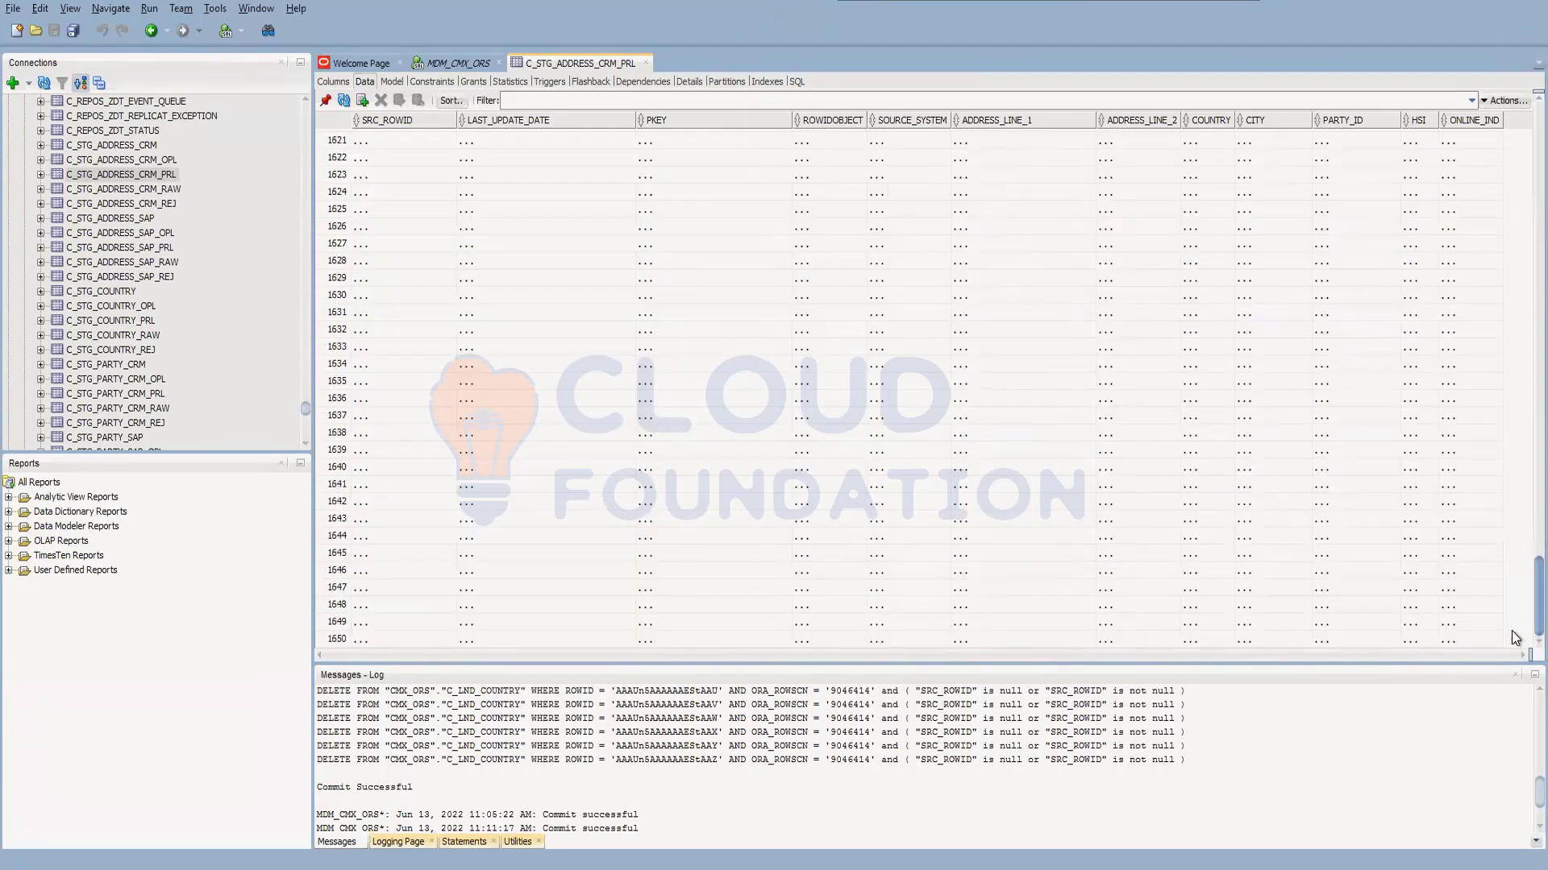
pyautogui.scroll(-20, 1513, 659)
pyautogui.scroll(-20, 1518, 654)
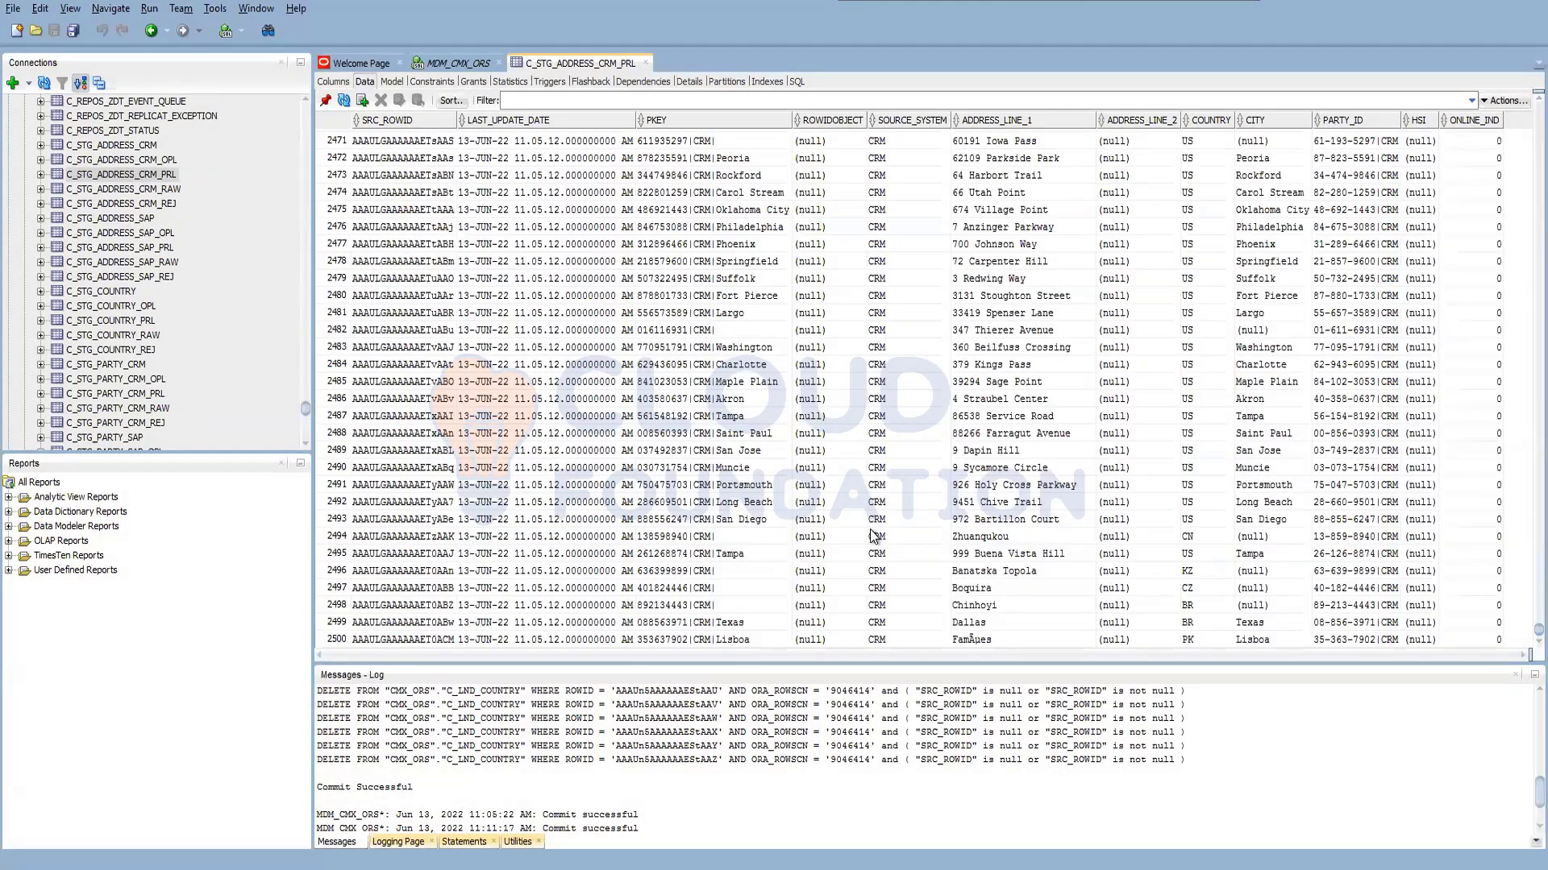
pyautogui.scroll(7, 873, 534)
pyautogui.scroll(20, 878, 520)
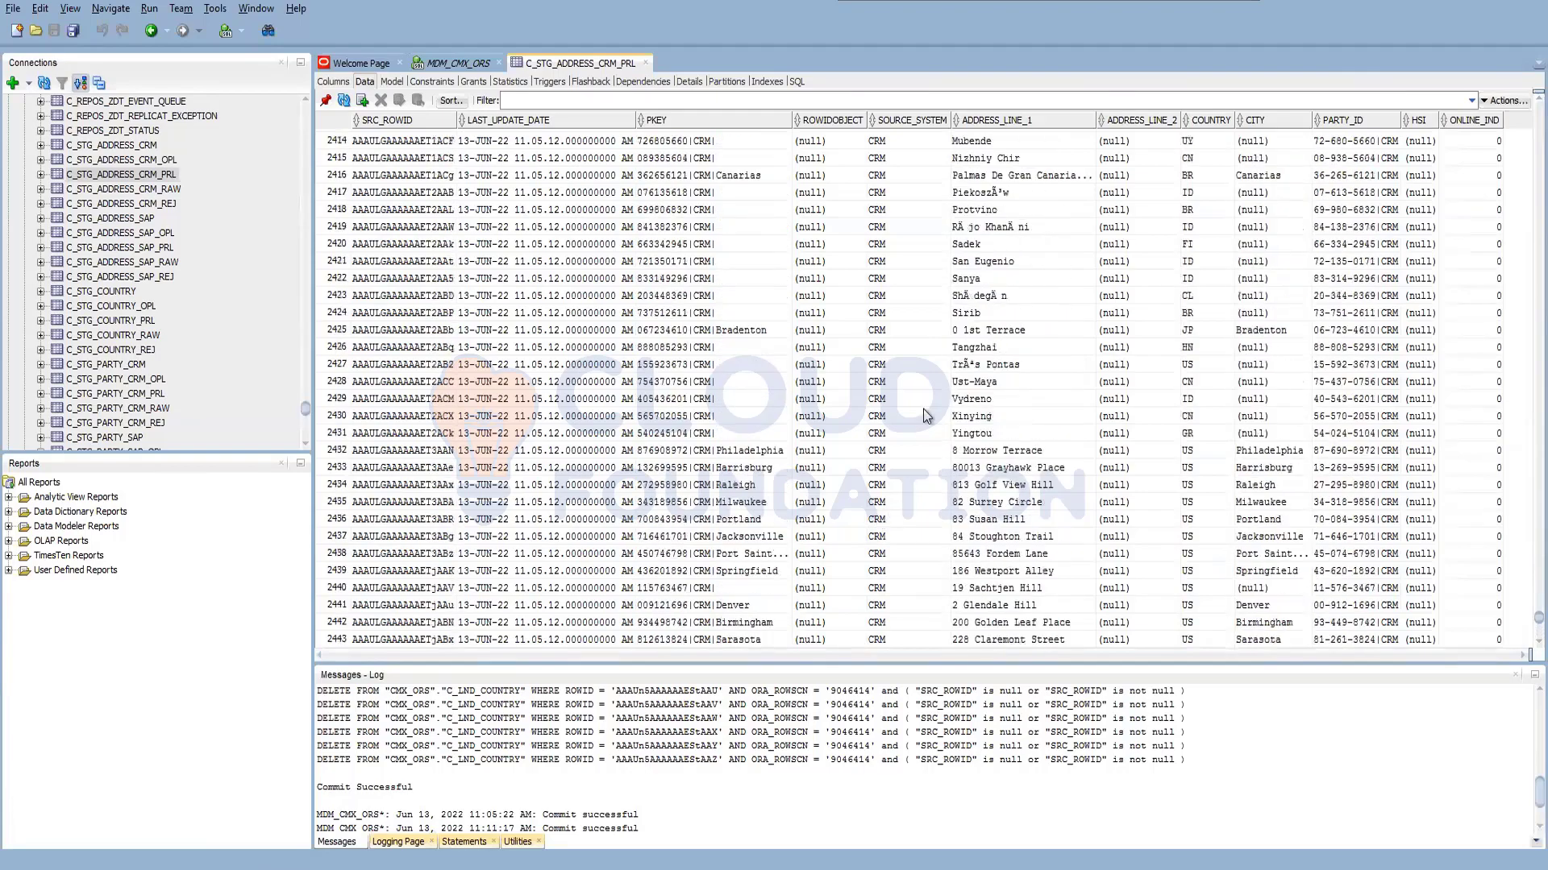
# Look back through the address rows of C_STG_ADDRESS_CRM_PRL towards the start of the table
pyautogui.scroll(20, 950, 348)
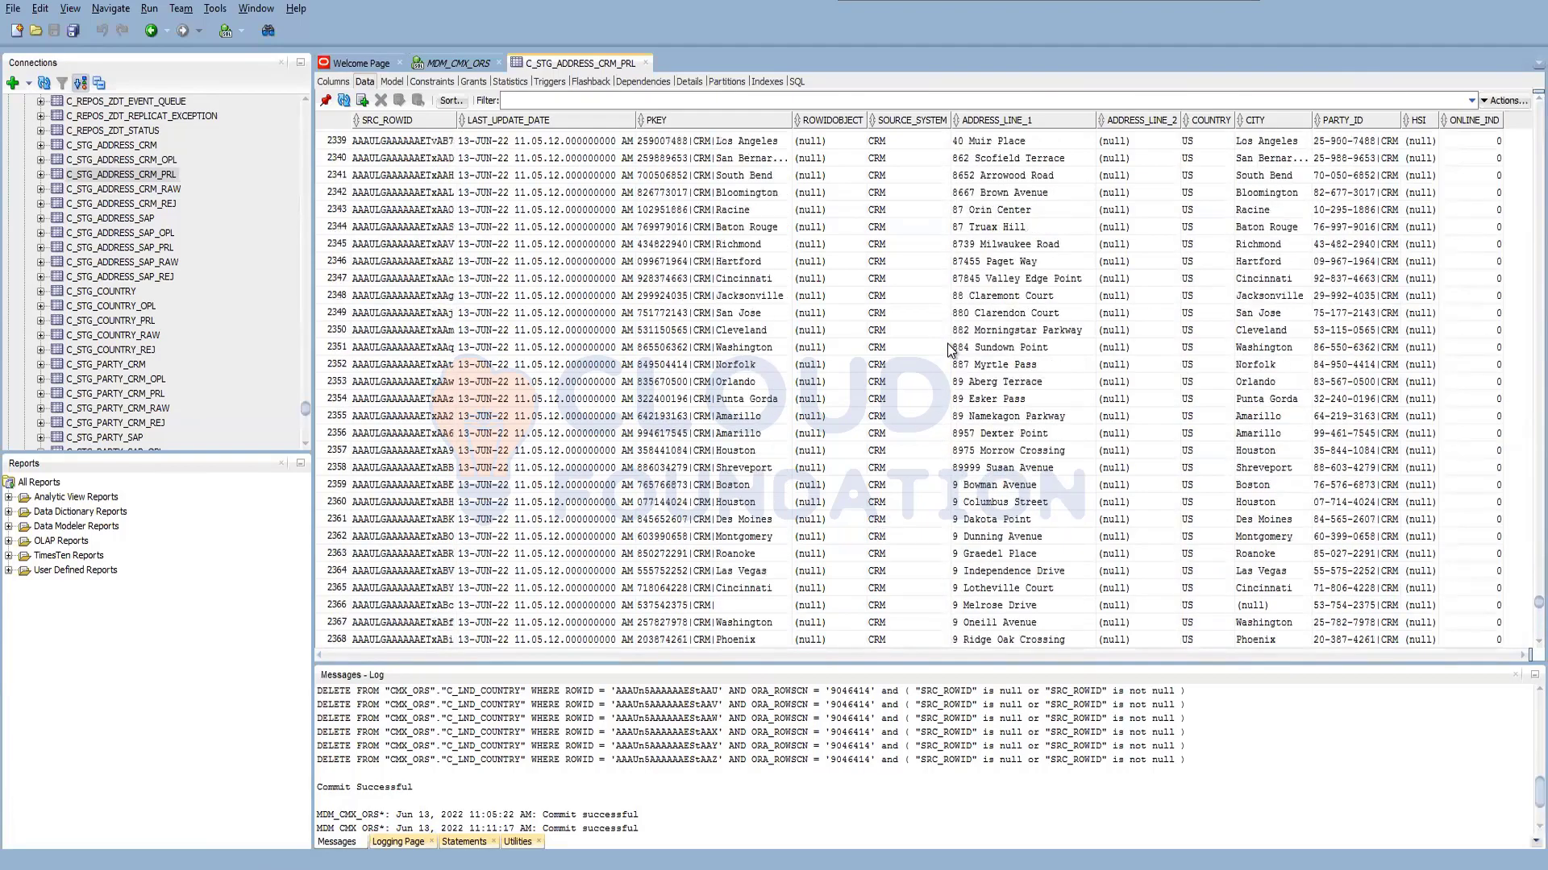
pyautogui.scroll(20, 952, 348)
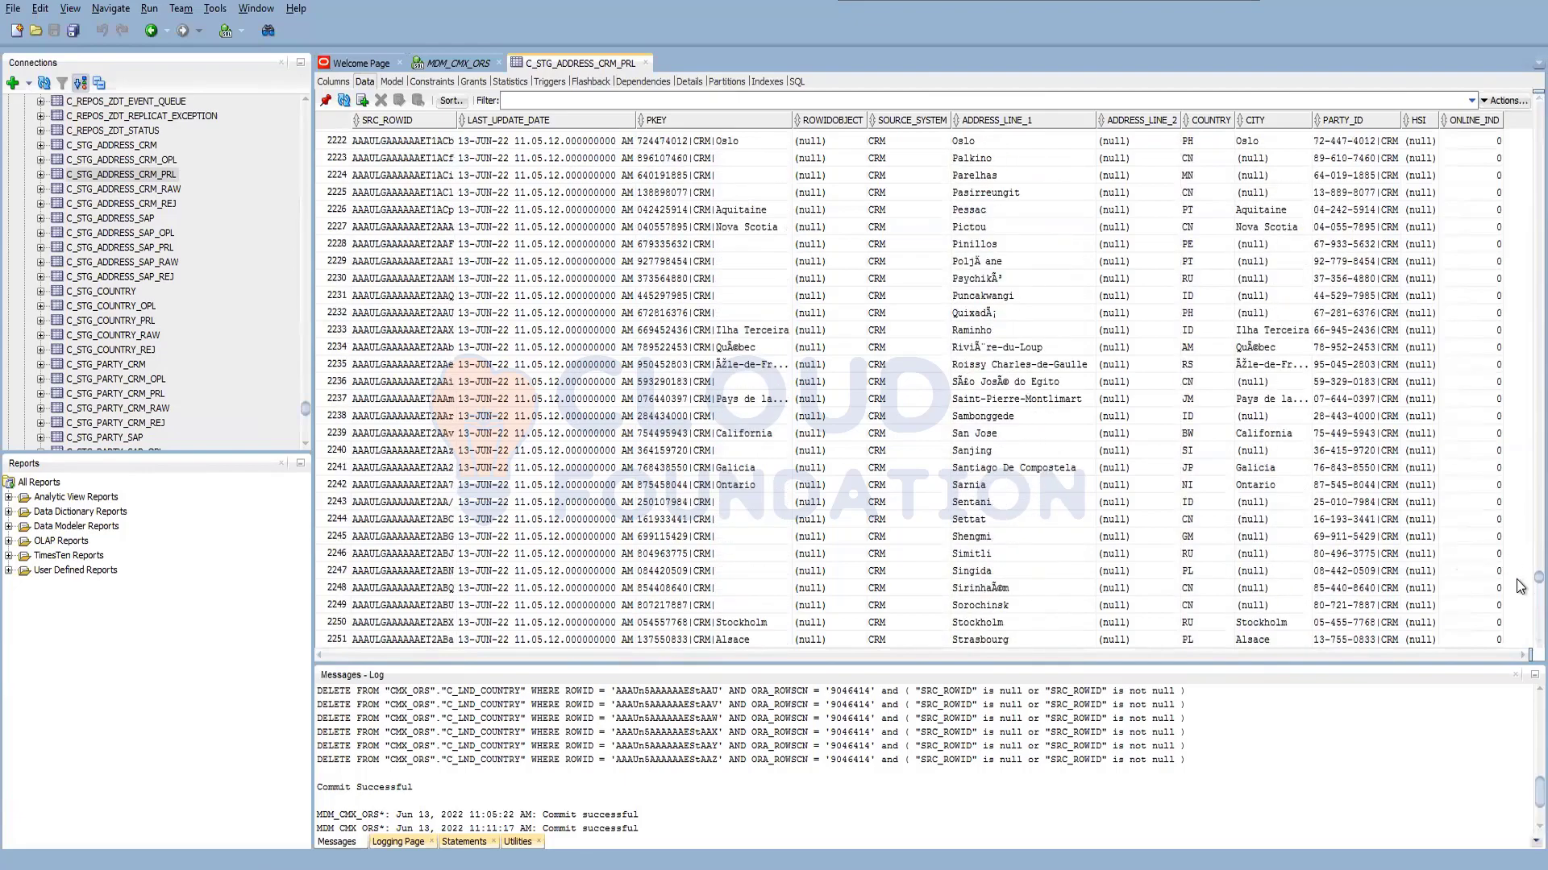
pyautogui.moveTo(1538, 578); pyautogui.dragTo(1516, 98)
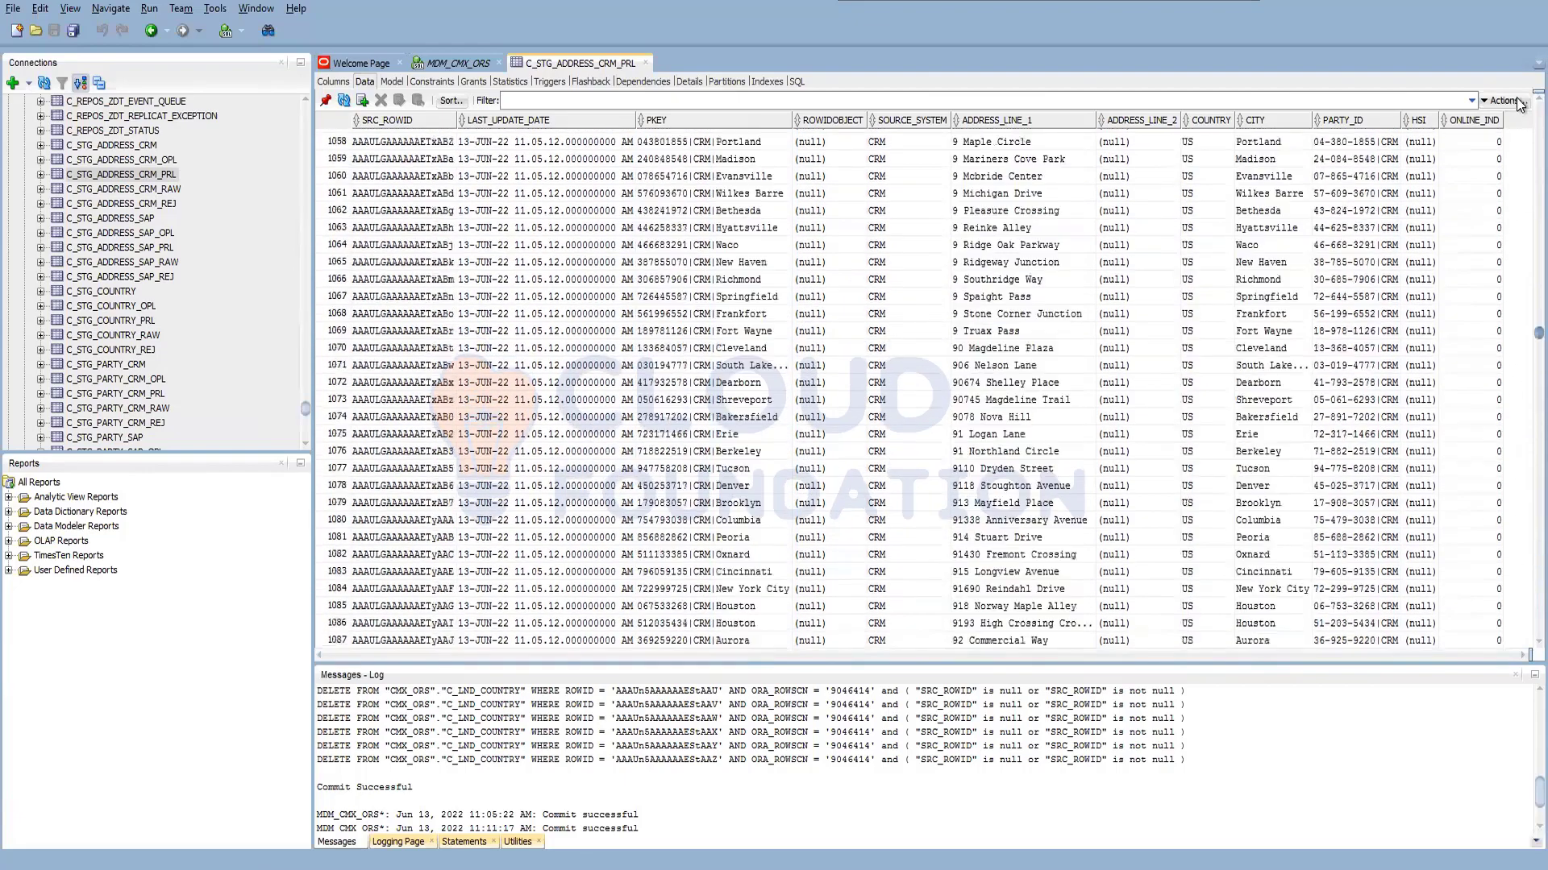
pyautogui.scroll(20, 1029, 271)
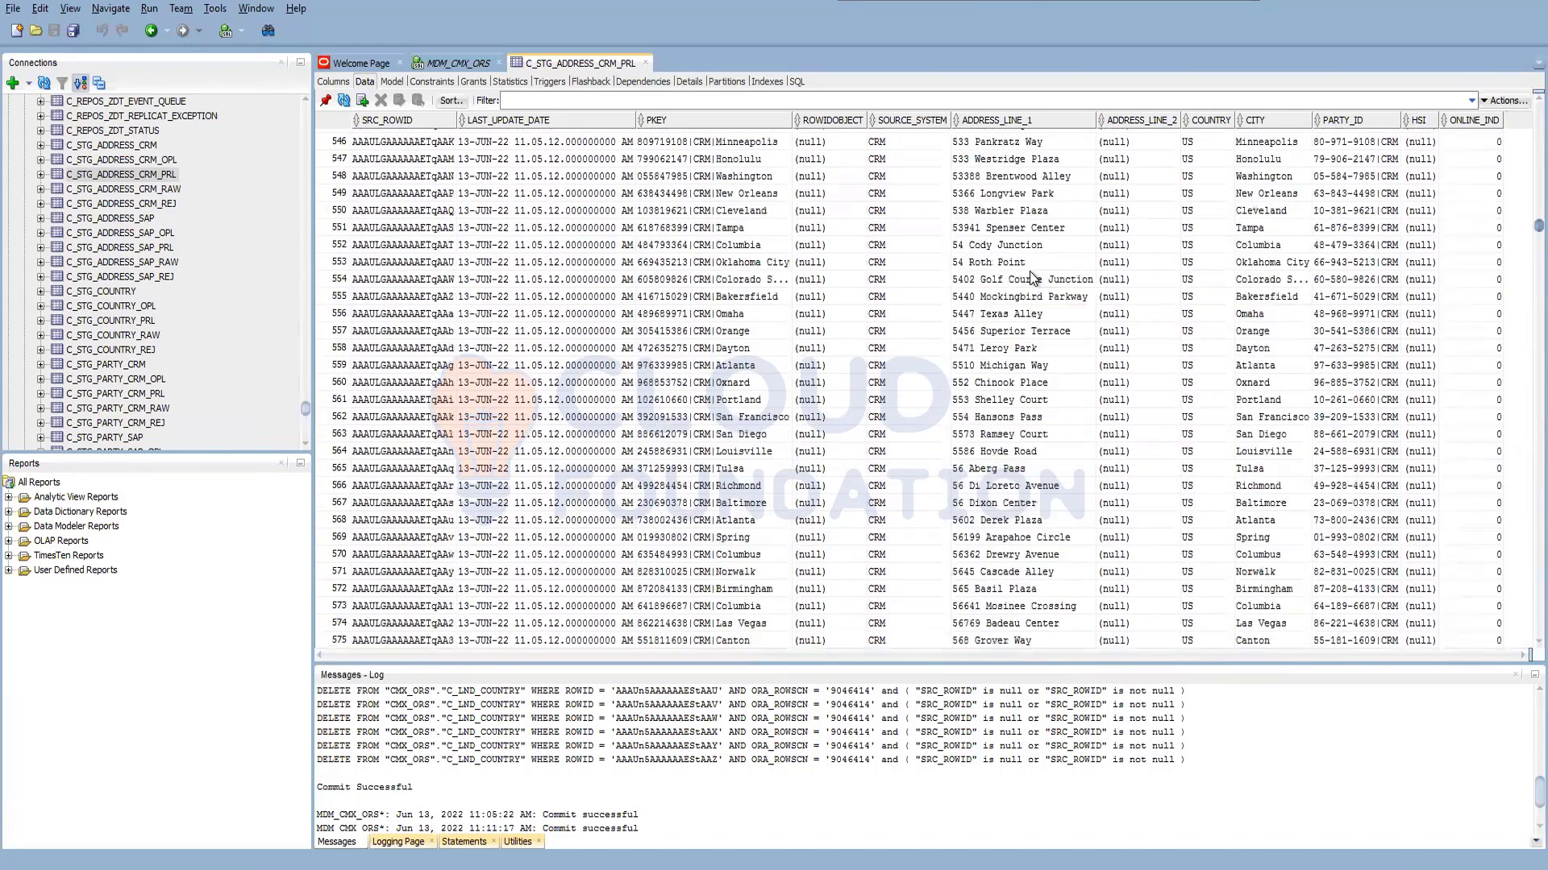
# View the rejected records in C_STG_ADDRESS_CRM_REJ, and look through the rows and further columns of C_STG_ADDRESS_CRM
pyautogui.click(126, 207)
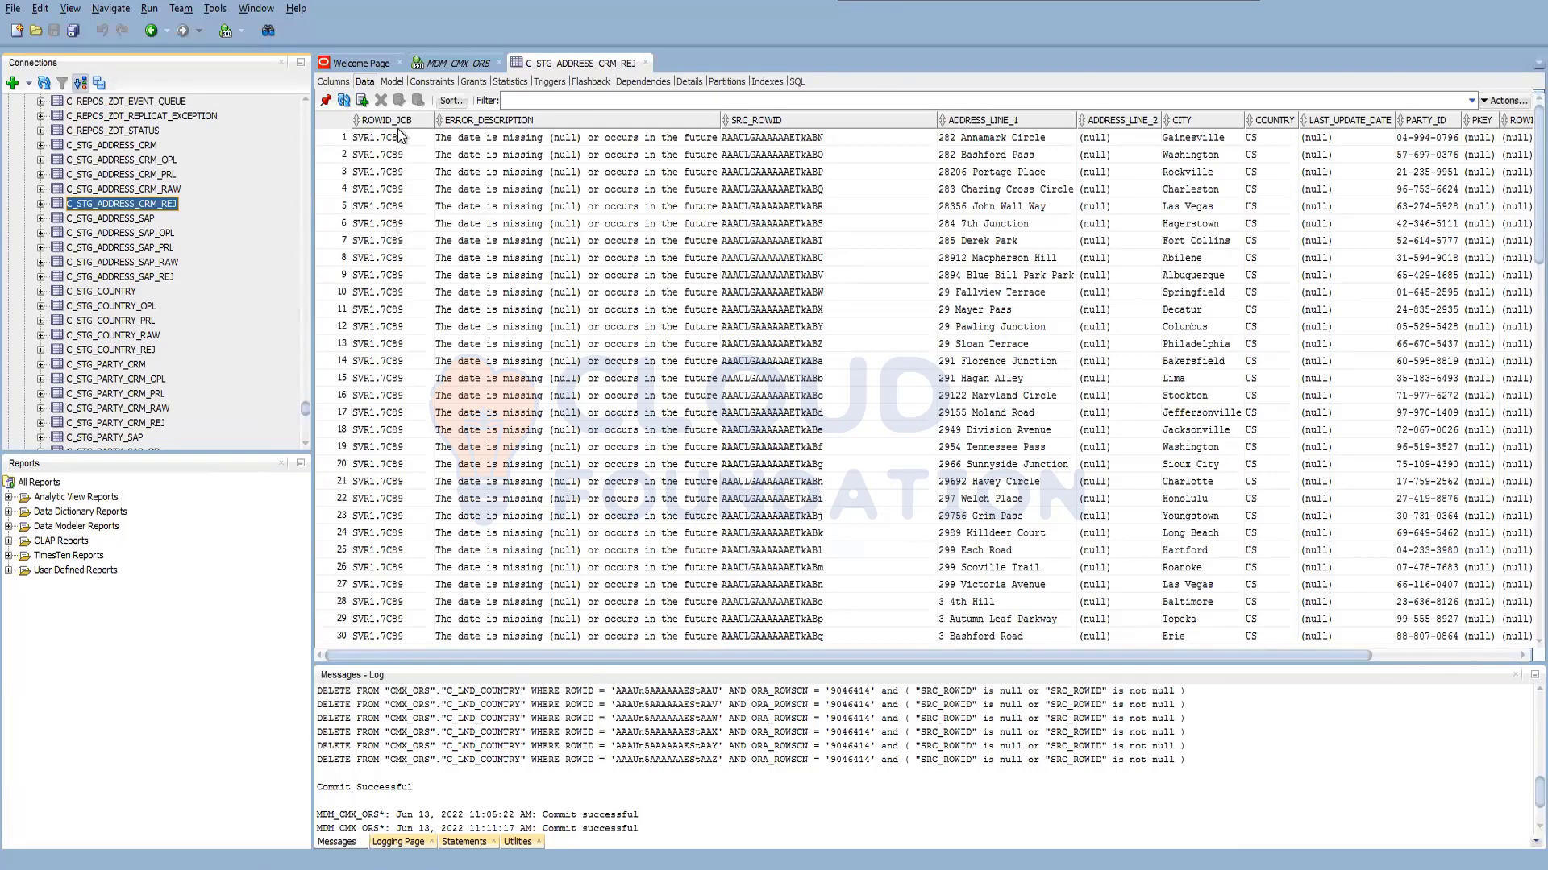
pyautogui.click(147, 150)
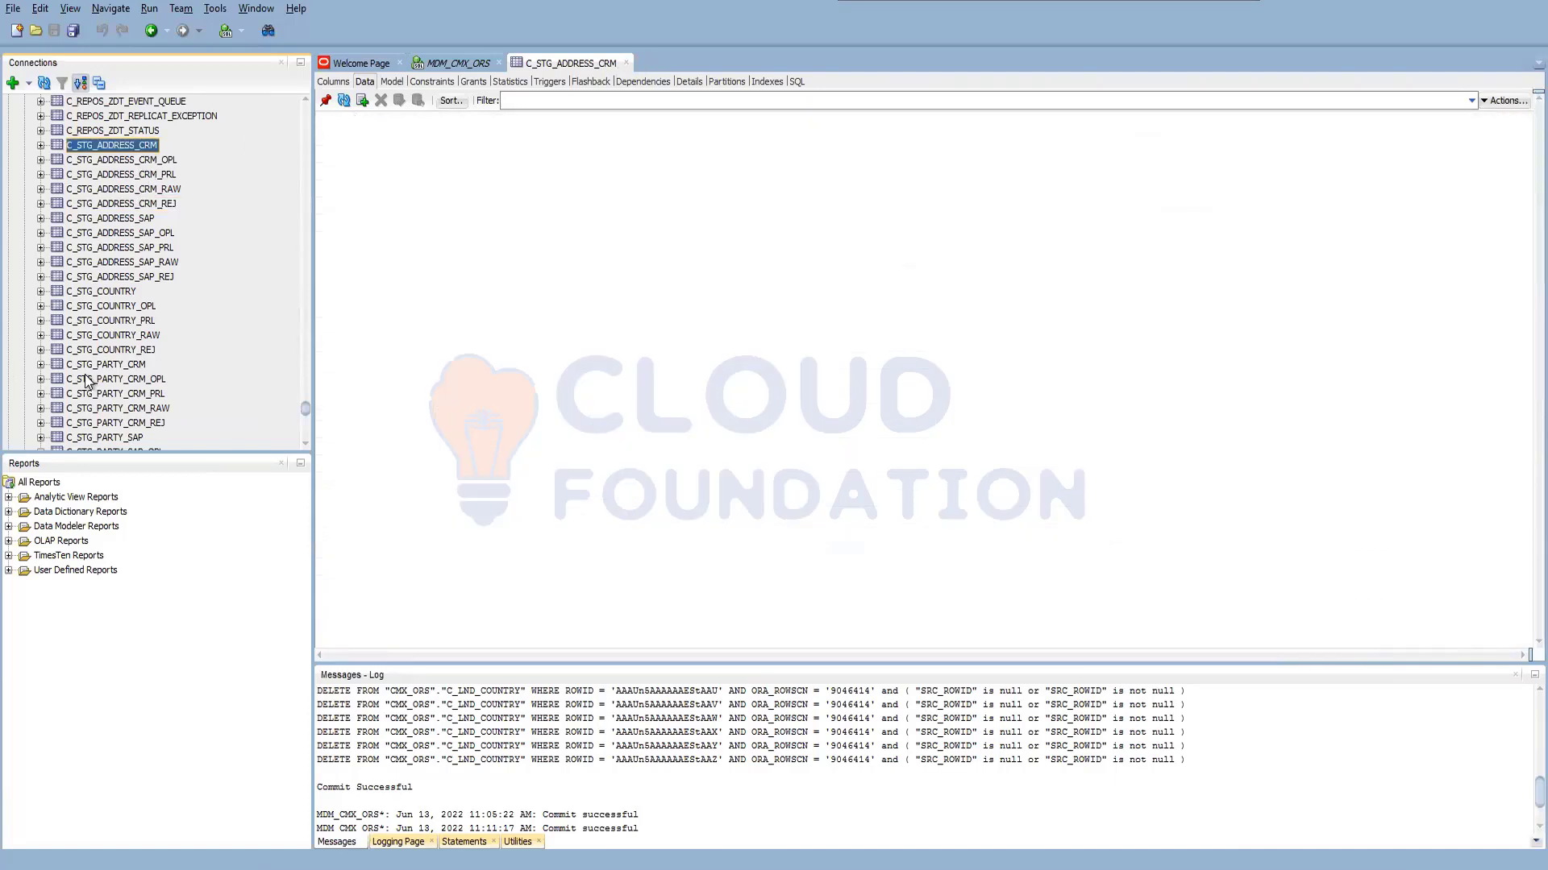
pyautogui.scroll(-5, 1124, 534)
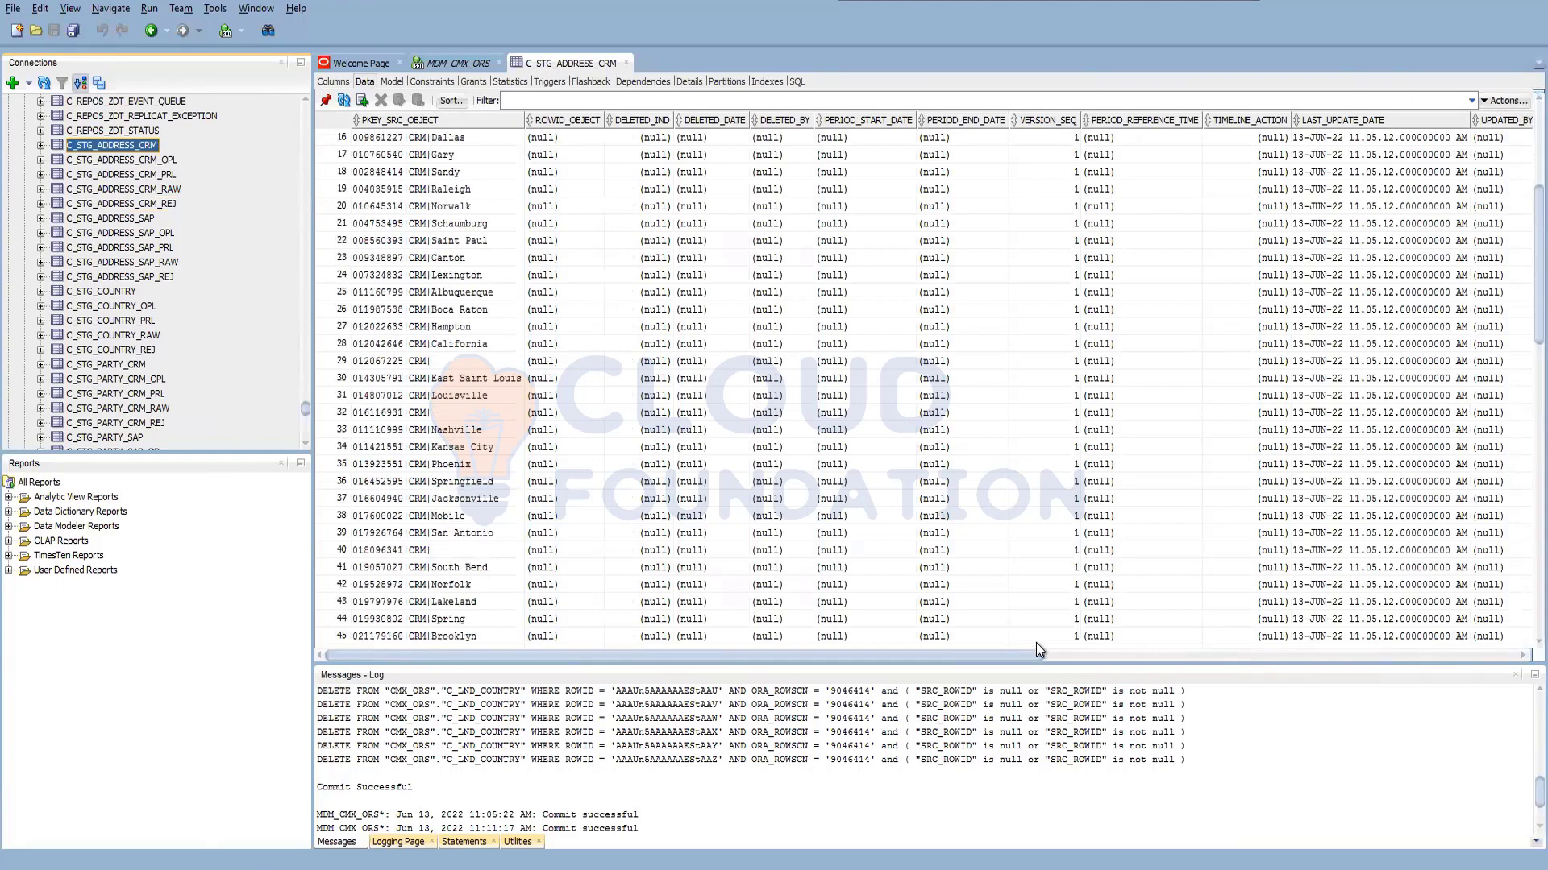
pyautogui.moveTo(1023, 653); pyautogui.dragTo(1138, 656)
pyautogui.scroll(-8, 1191, 502)
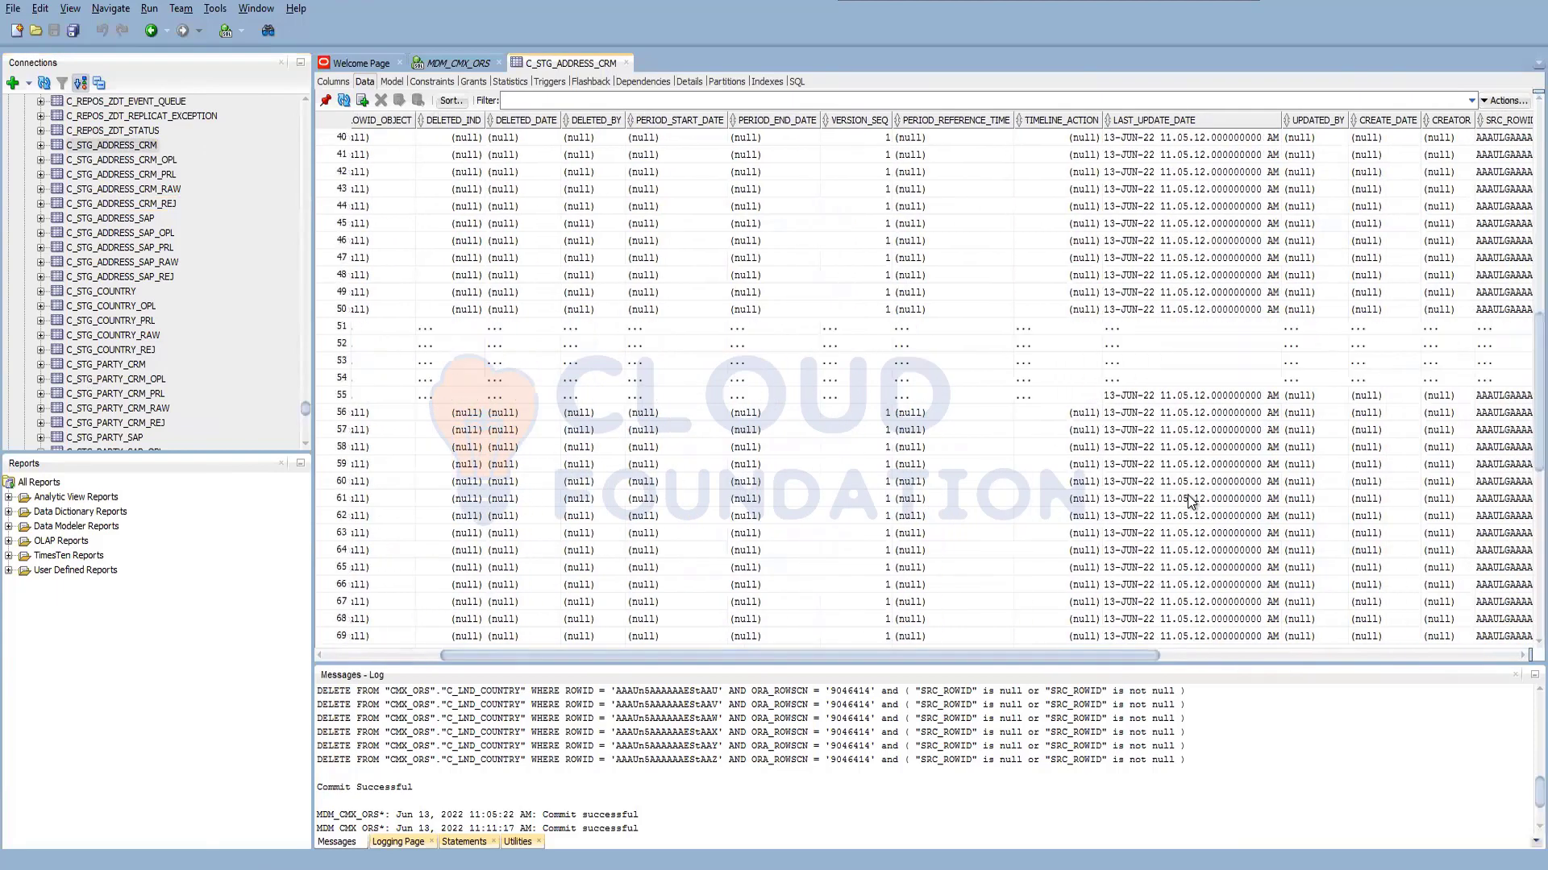